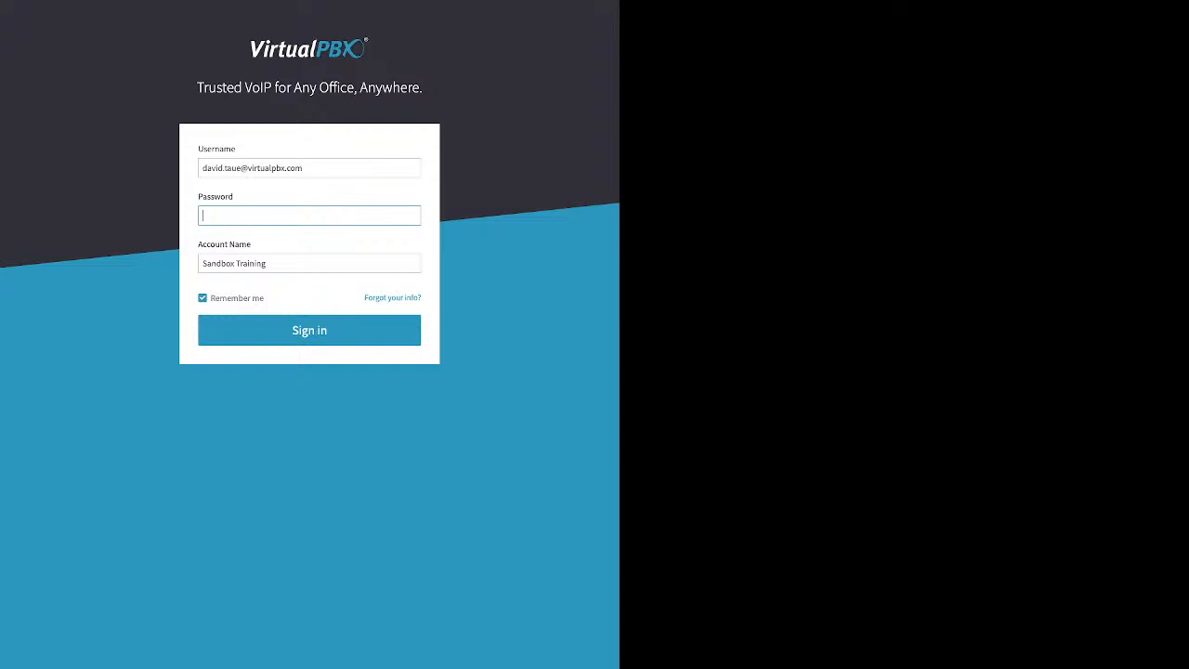
- Enter the account password and sign in to the sandbox training account
type("••••••")
left_click_drag(266, 298, 221, 298)
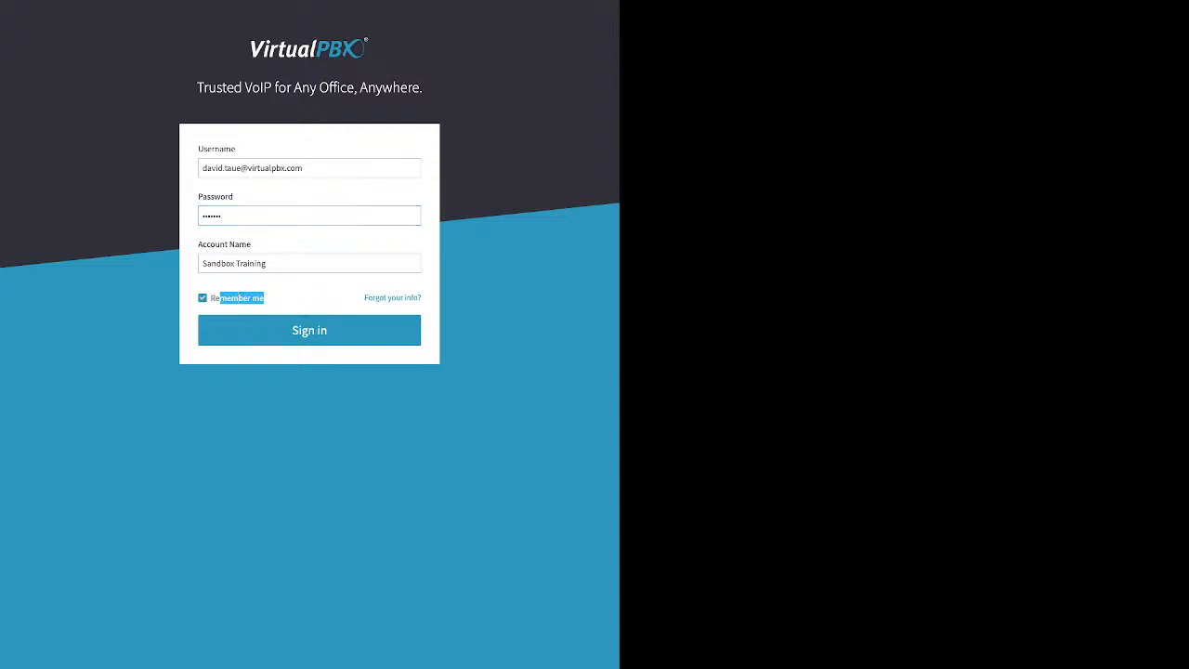
key("Return")
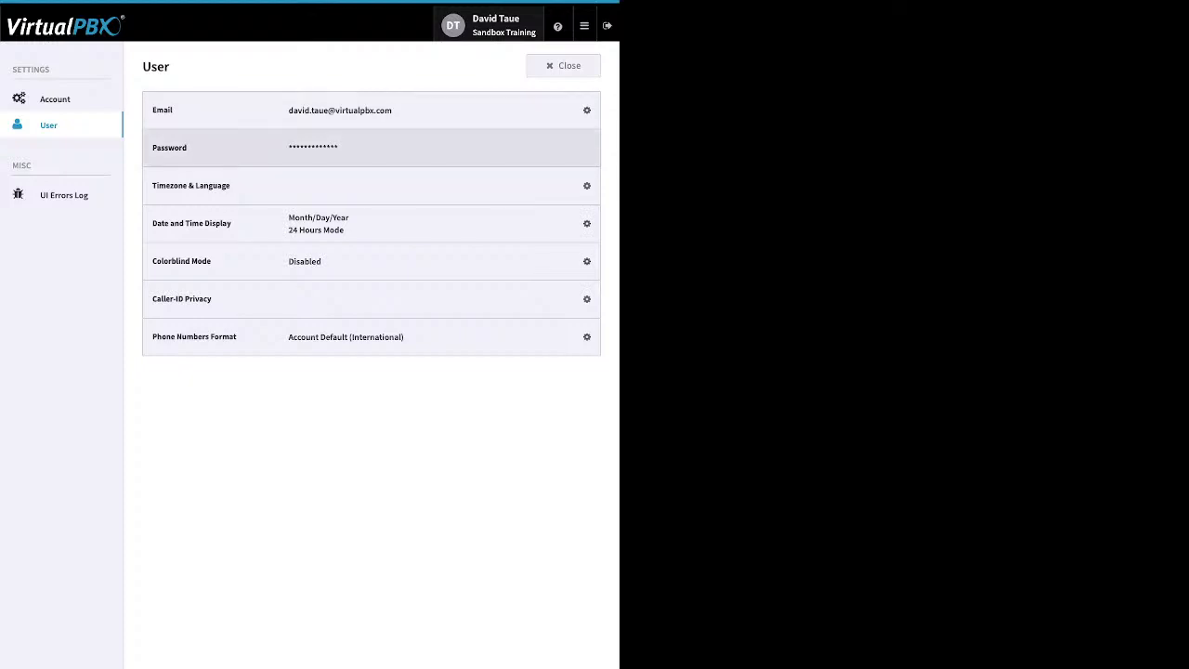
- Expand the password change form, then switch to the Account settings page
left_click(576, 148)
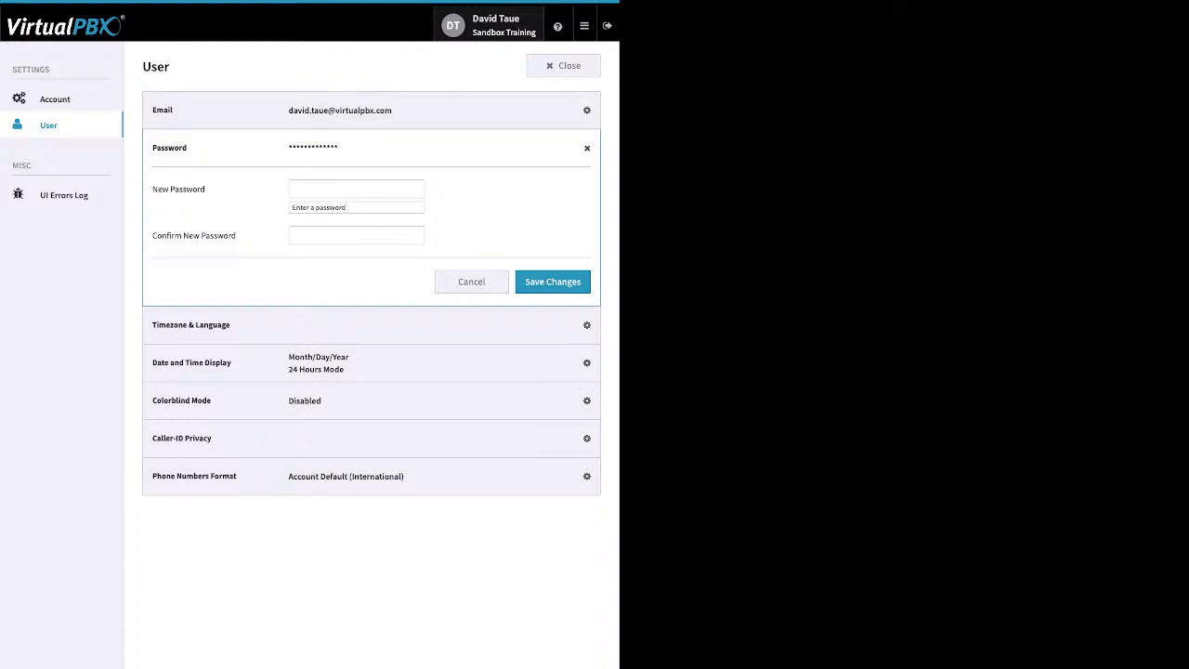
left_click(55, 99)
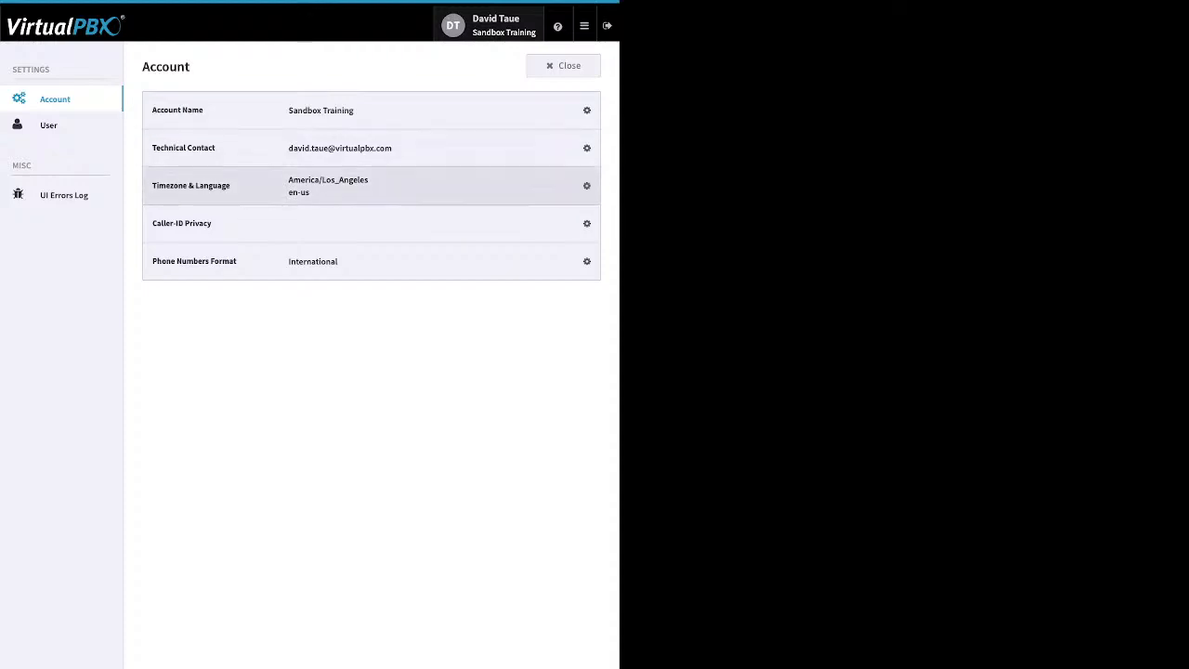
- Expand the account's Timezone & Language editor, then go back to User settings
left_click(579, 186)
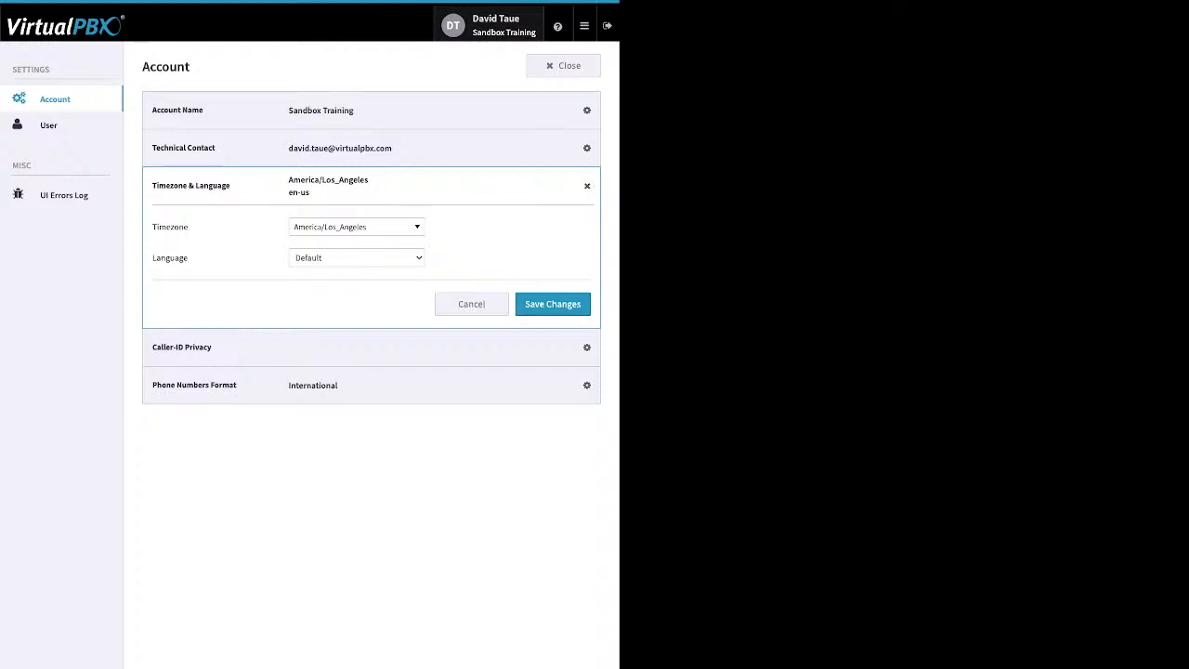
left_click(49, 125)
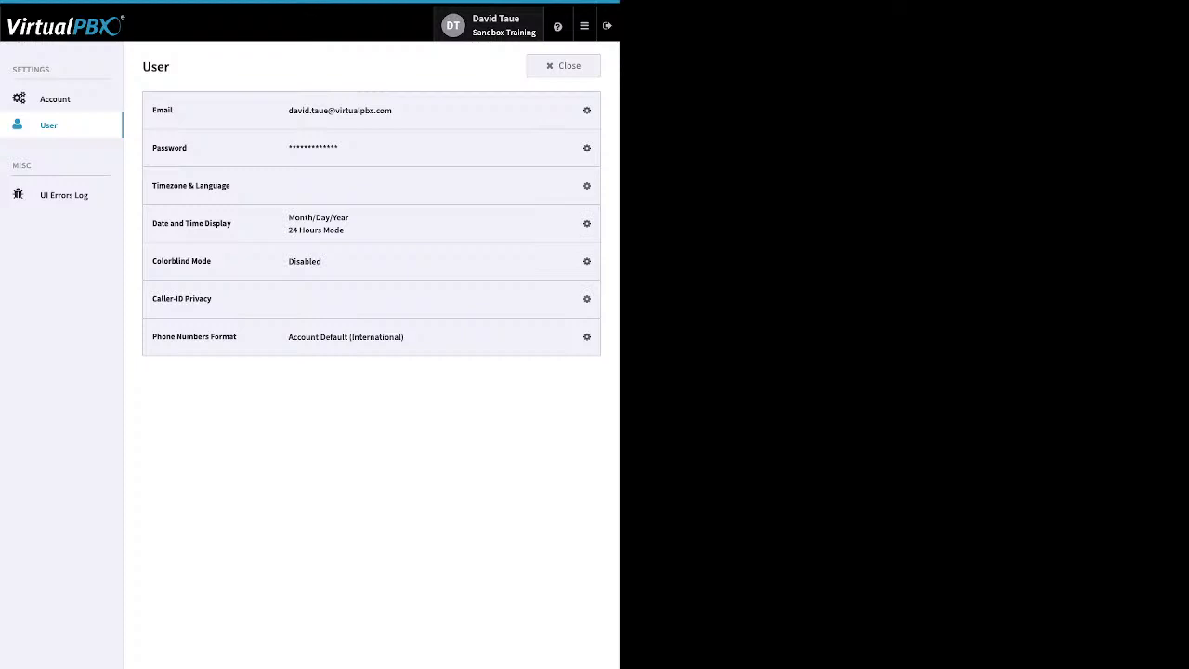
- Close User settings to reach the Sandbox Training Dashboard and open the resources list
left_click(563, 66)
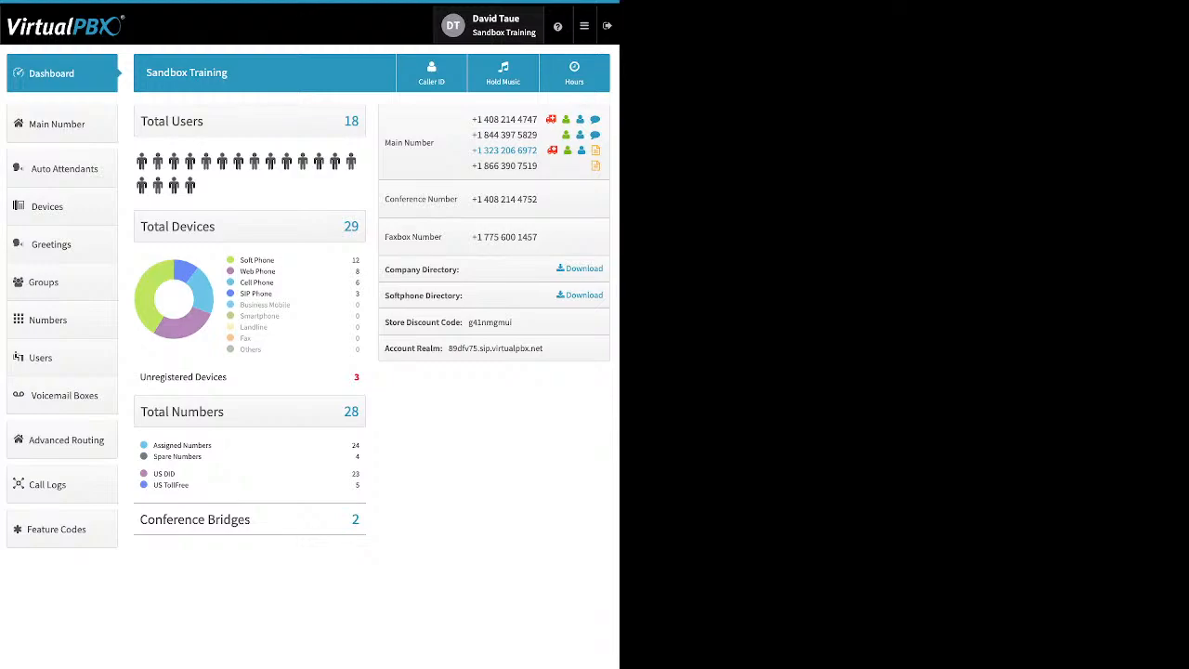
left_click(558, 26)
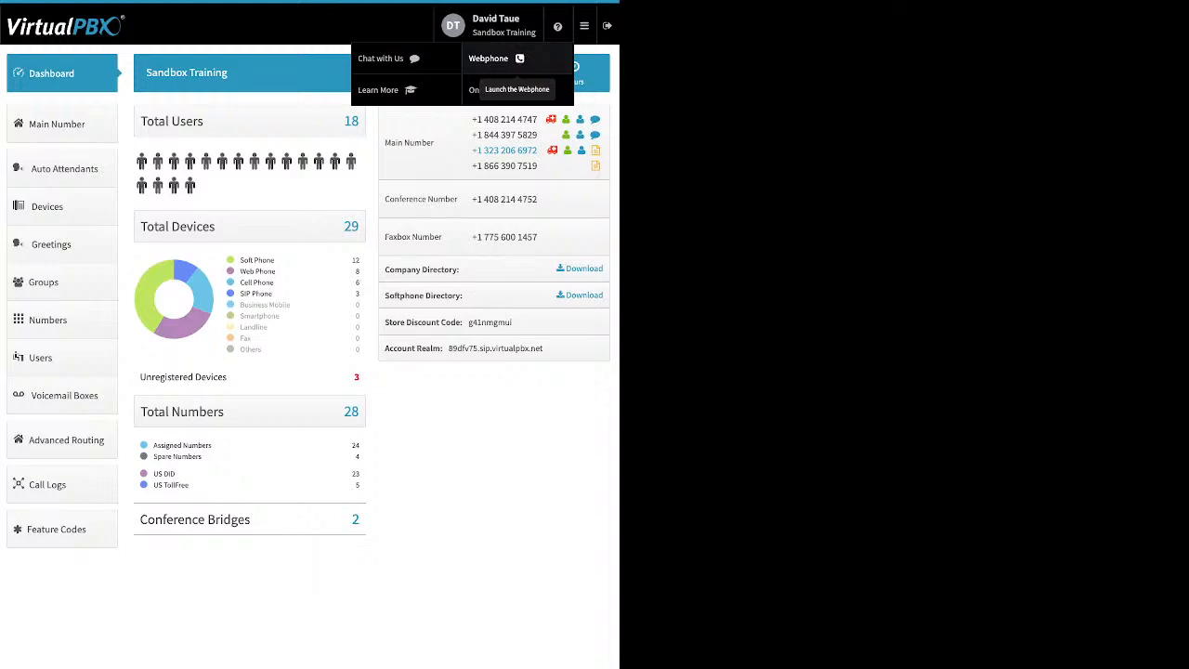
- Dismiss the resources dropdown, leaving only the Dashboard with its device breakdown
mouse_move(584, 26)
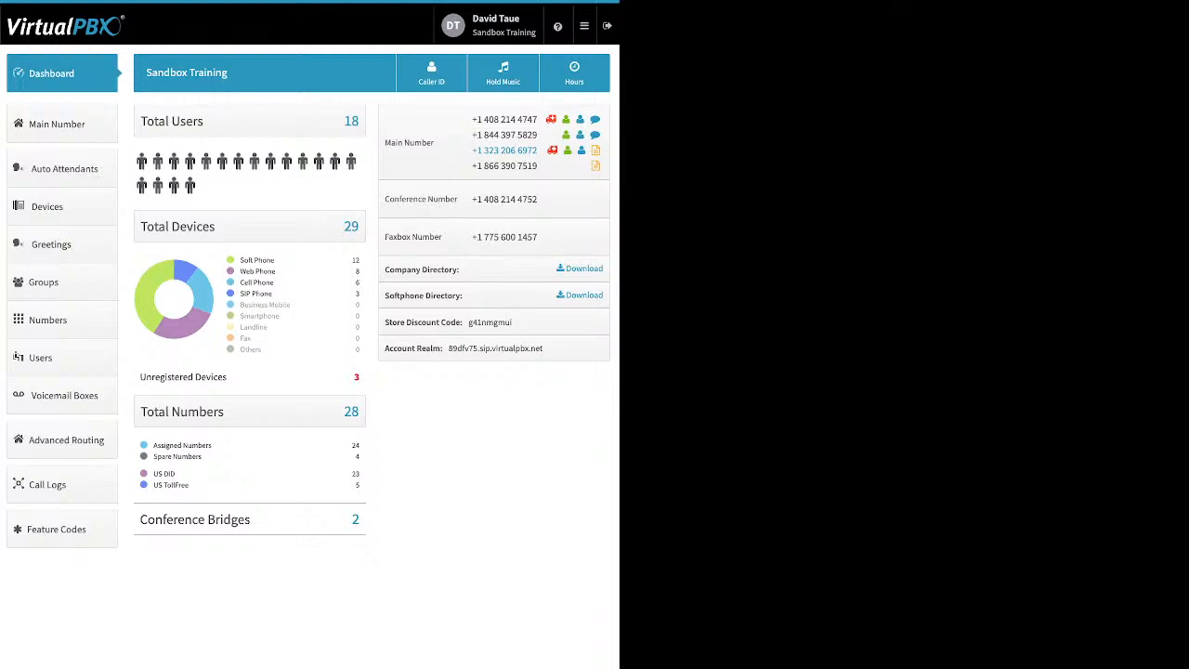
- Highlight the Soft, Web, Cell and SIP phone counts, Unregistered Devices and Total Numbers
left_click_drag(241, 260, 275, 260)
triple_click(265, 271)
left_click_drag(275, 283, 240, 282)
left_click_drag(273, 294, 240, 293)
left_click_drag(227, 376, 140, 376)
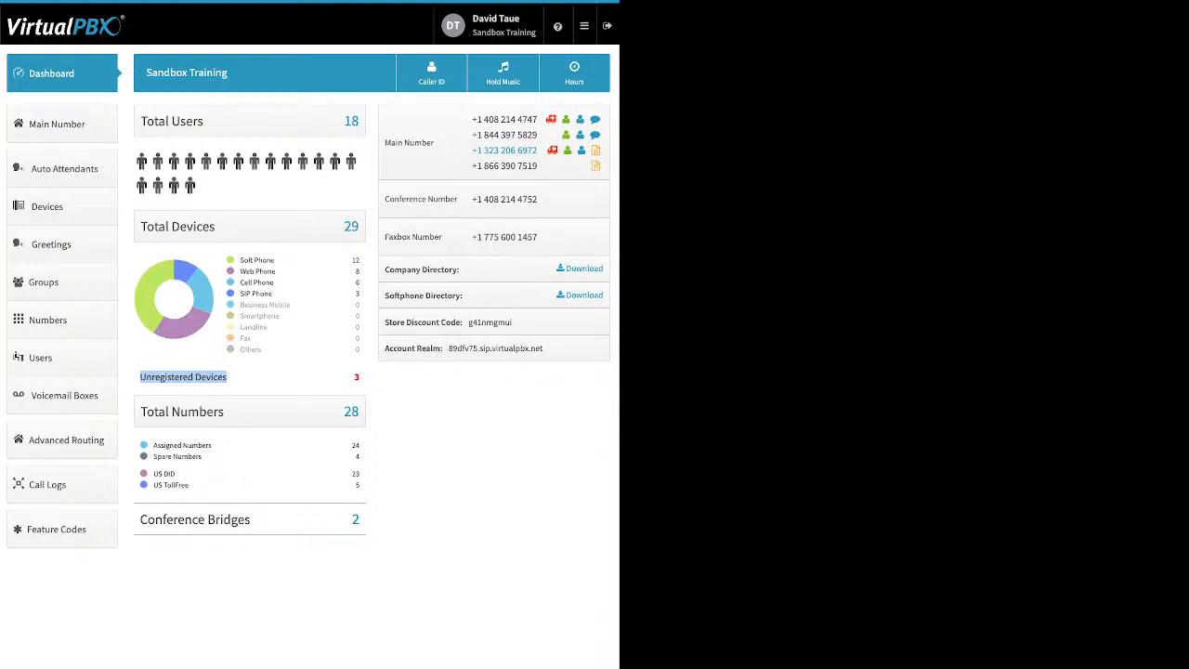
left_click_drag(225, 412, 159, 412)
left_click(49, 321)
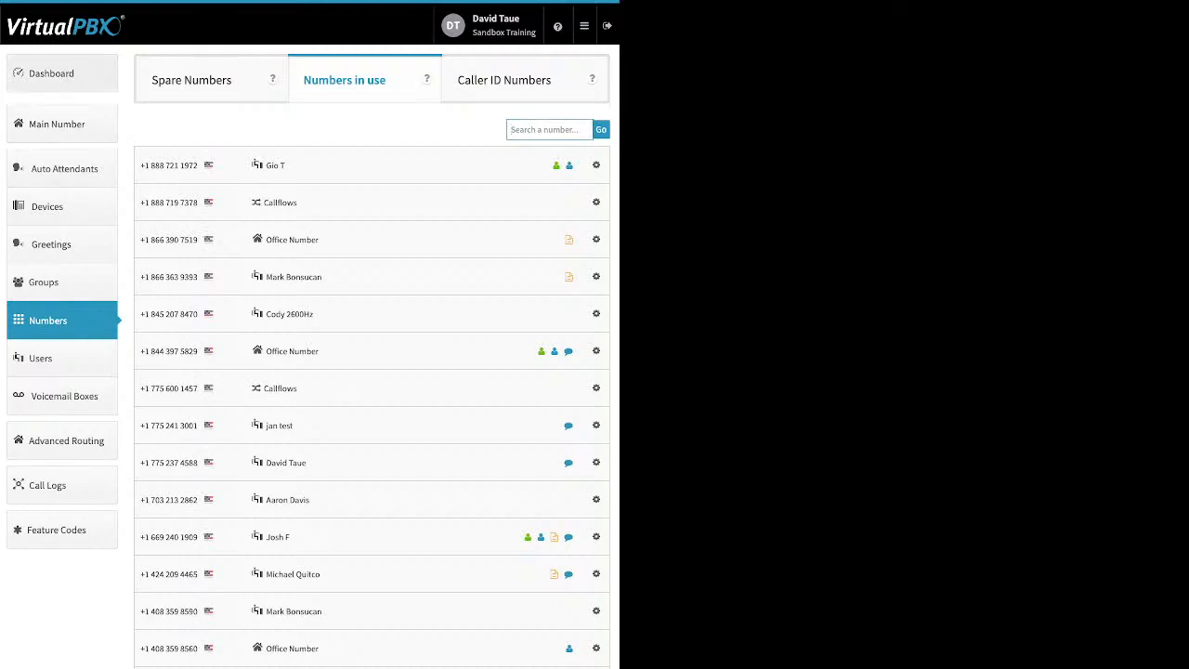
left_click(51, 73)
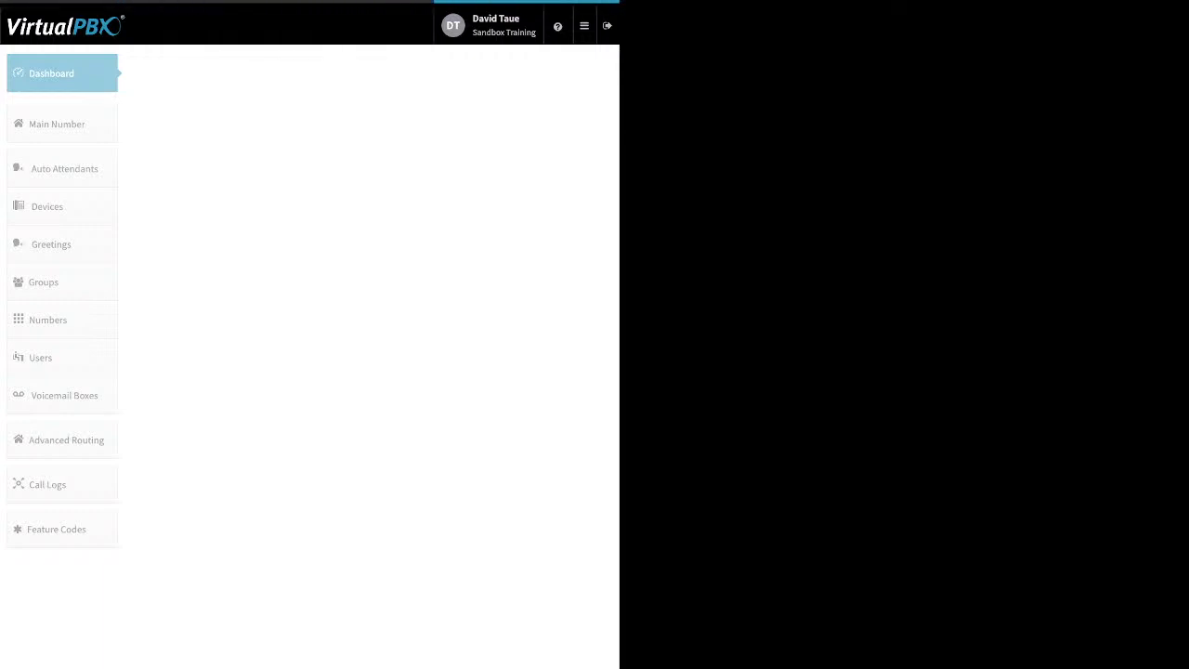
left_click(584, 26)
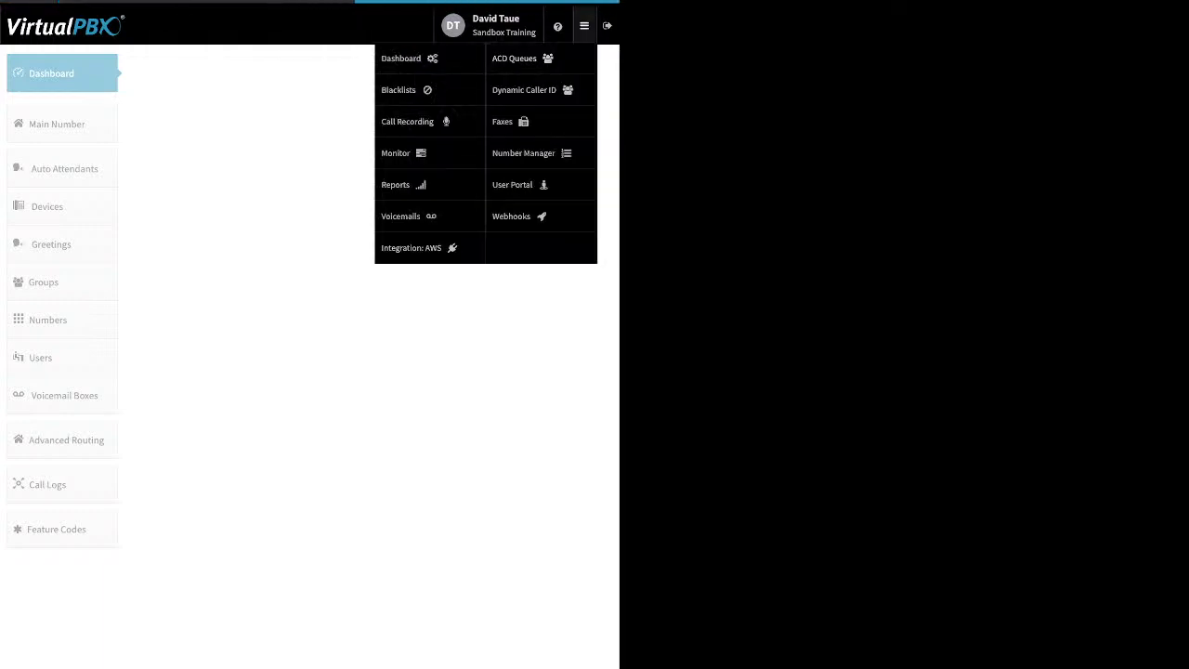
left_click(408, 60)
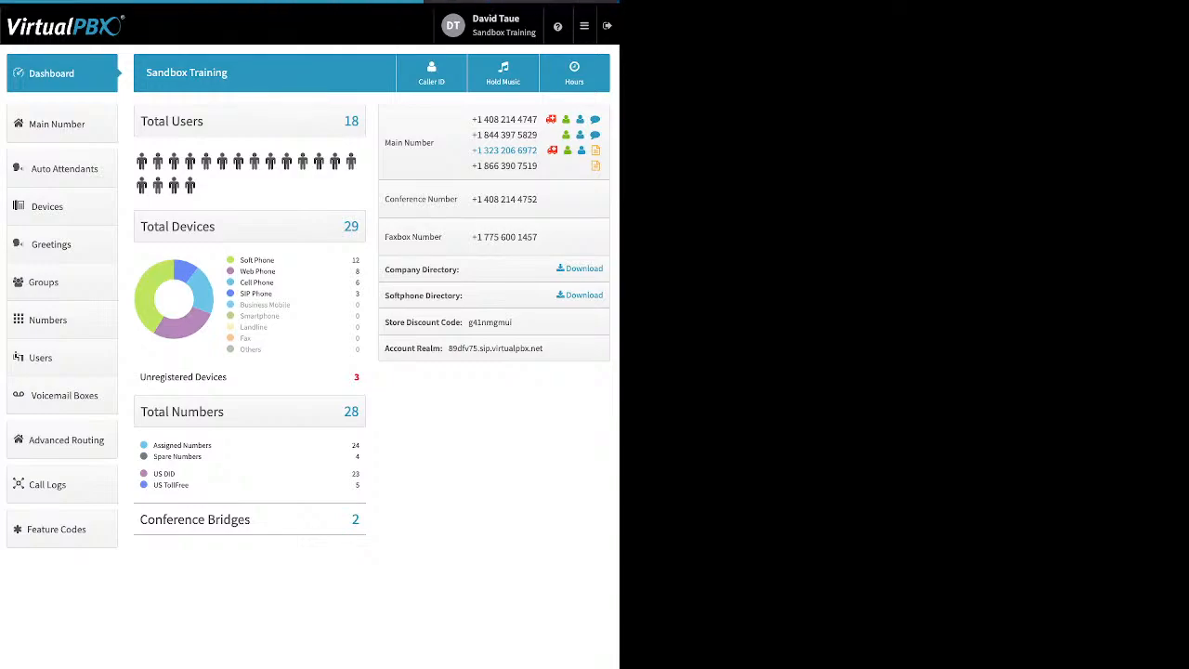
- Highlight the assigned and spare number counts, then dismiss the 'Oops! Something went wrong!' error
left_click_drag(201, 457, 154, 446)
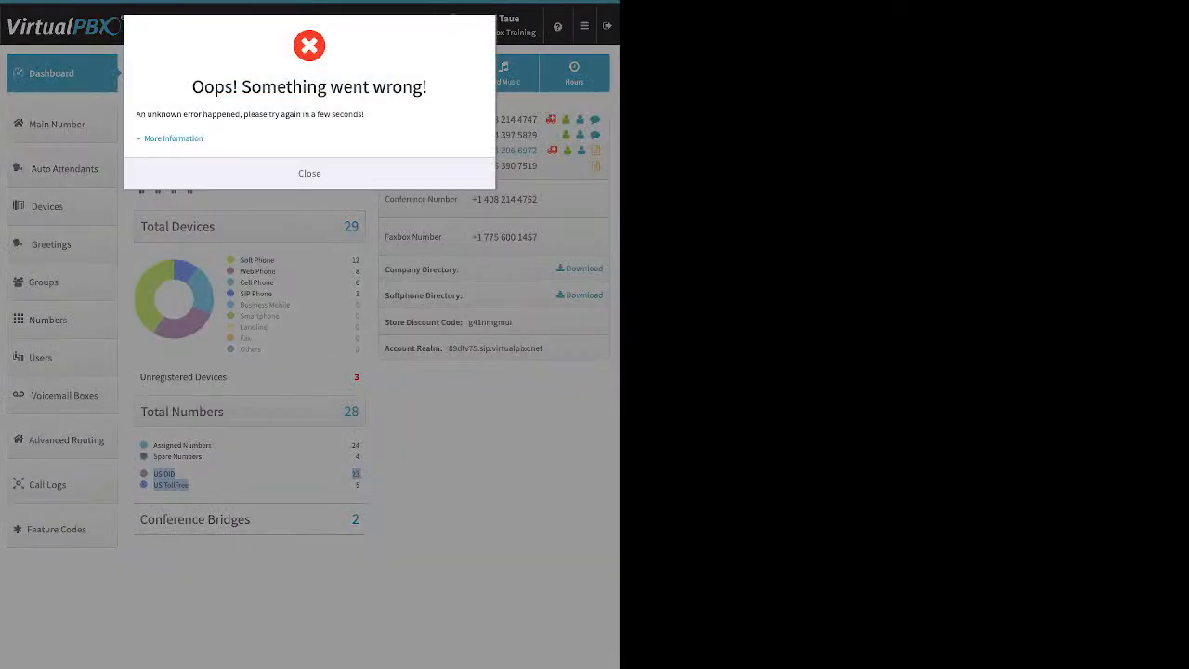
left_click(309, 174)
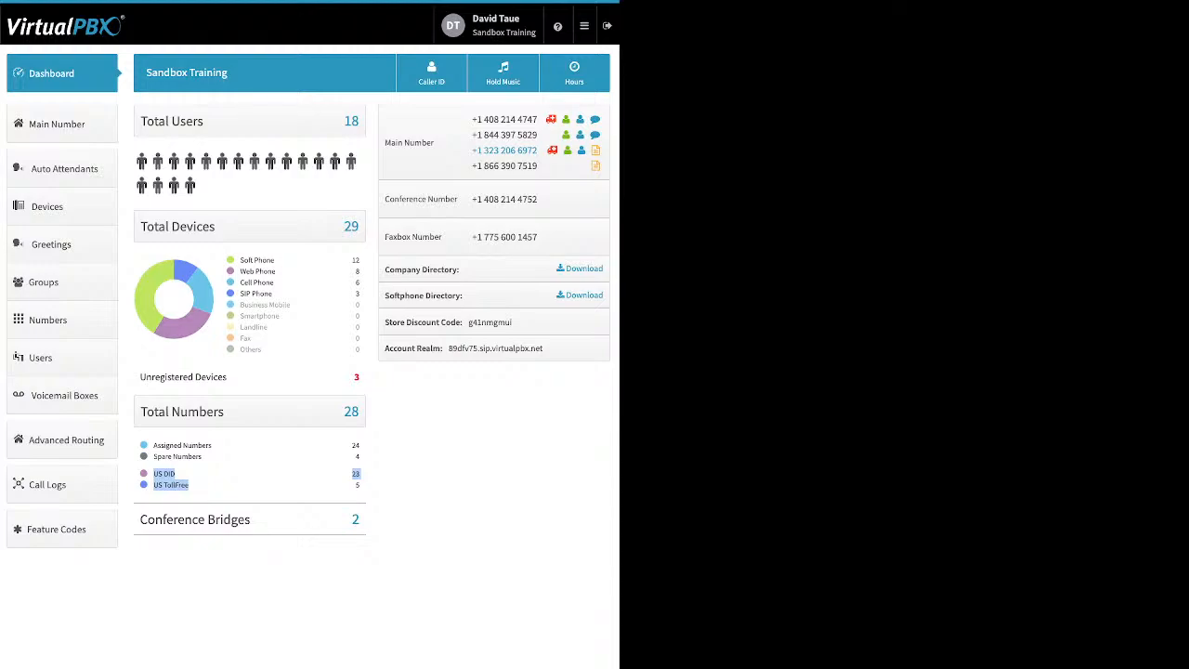
- Highlight the Conference Bridges heading, select all dashboard text, then view the 29-device list
left_click(214, 485)
left_click_drag(251, 520, 140, 520)
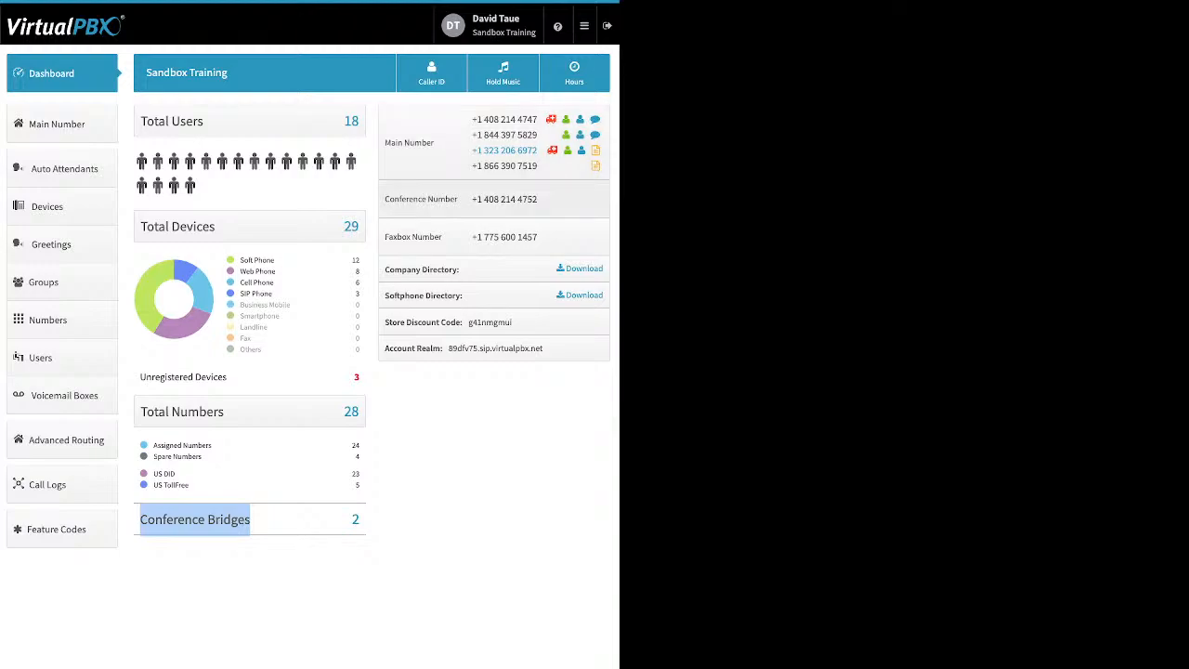
key("ctrl+a")
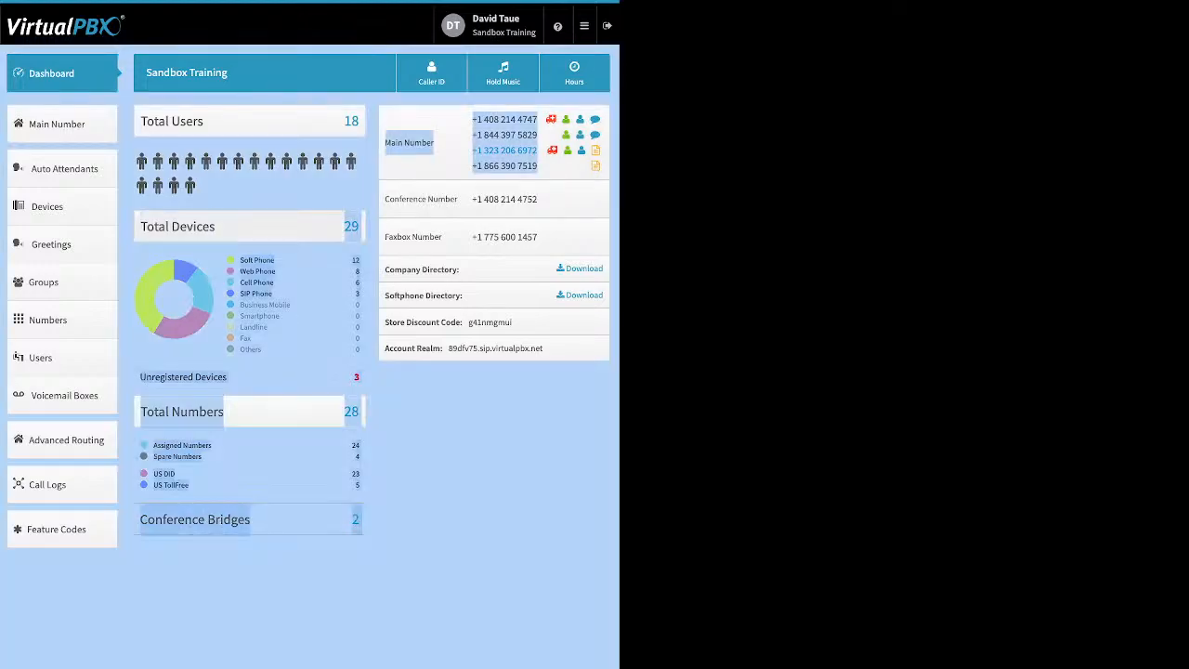
left_click(249, 227)
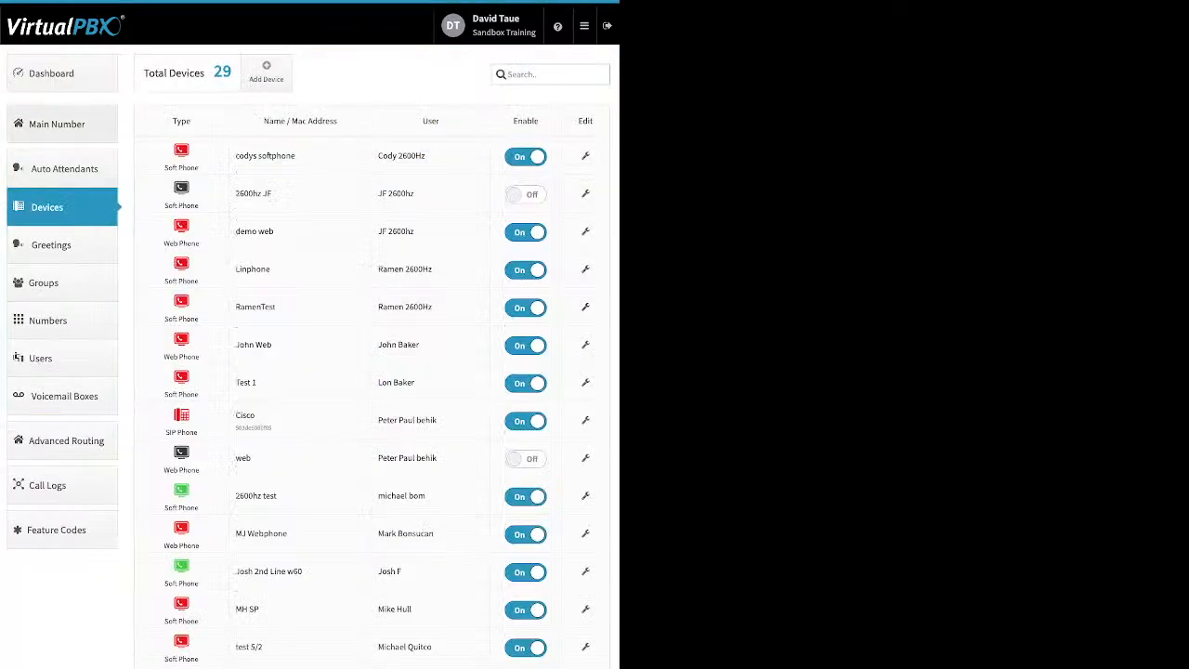
- Return from the Devices list to the Sandbox Training Dashboard
left_click(62, 74)
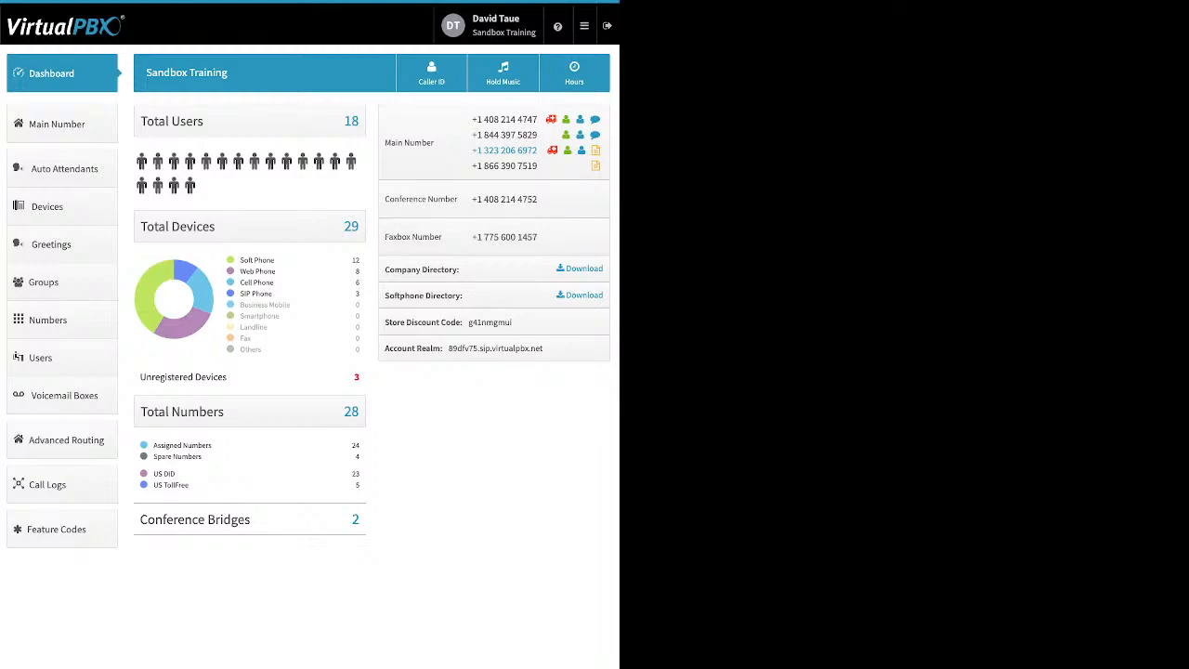
left_click_drag(459, 269, 385, 269)
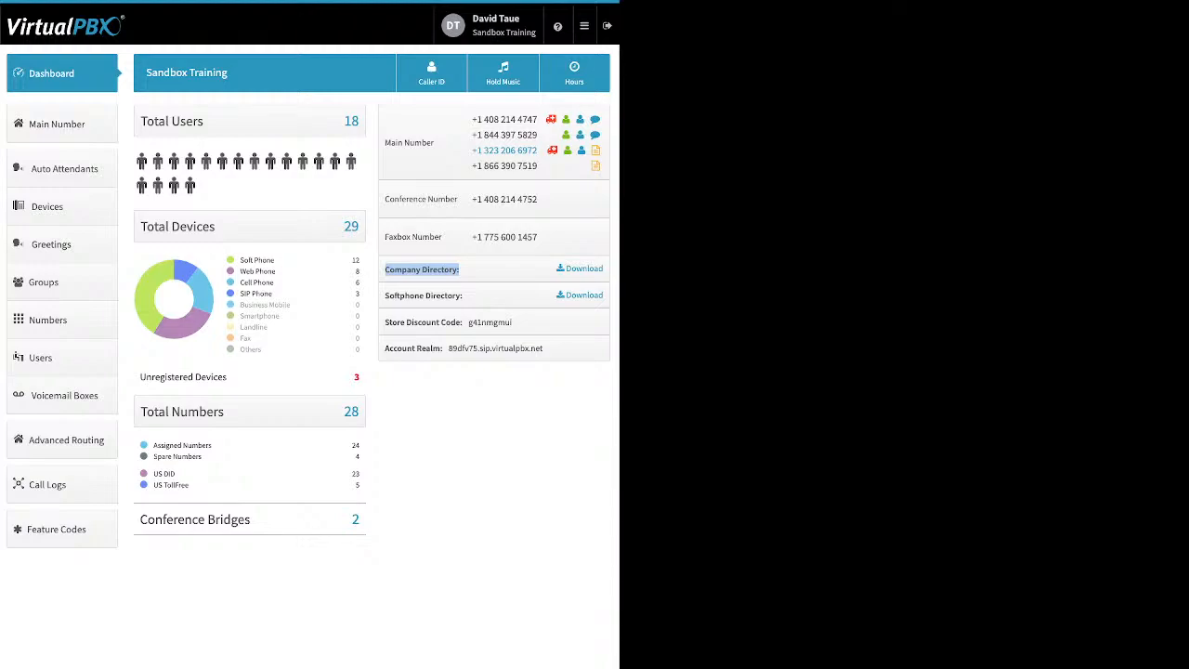
left_click_drag(463, 295, 385, 295)
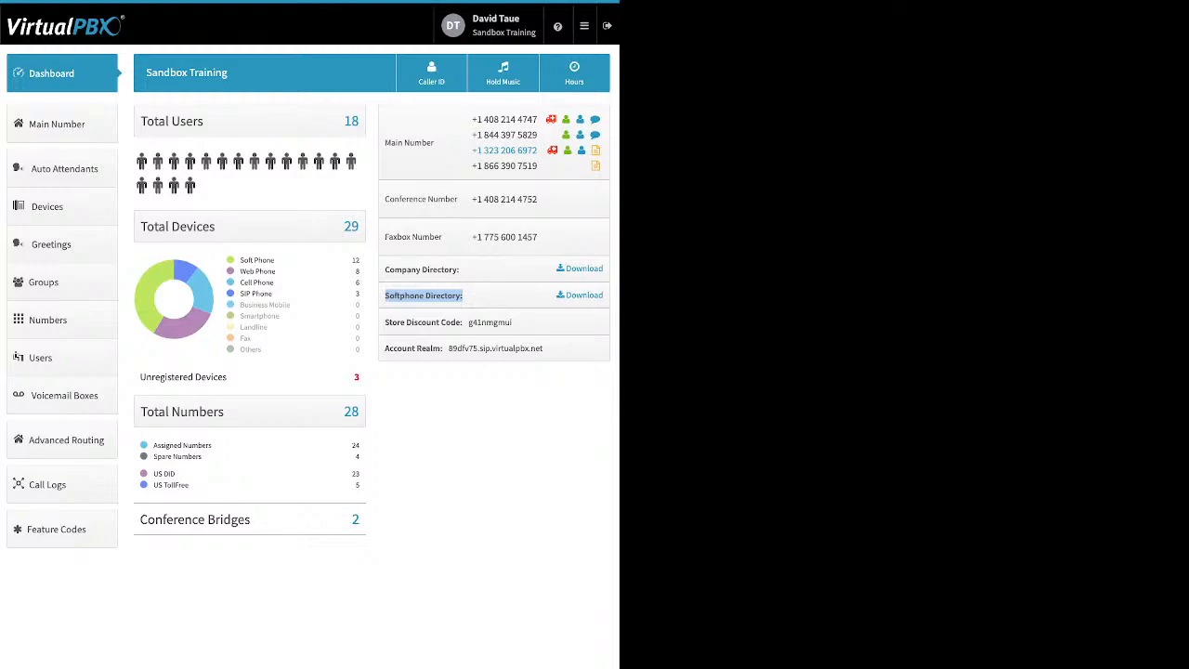
double_click(490, 322)
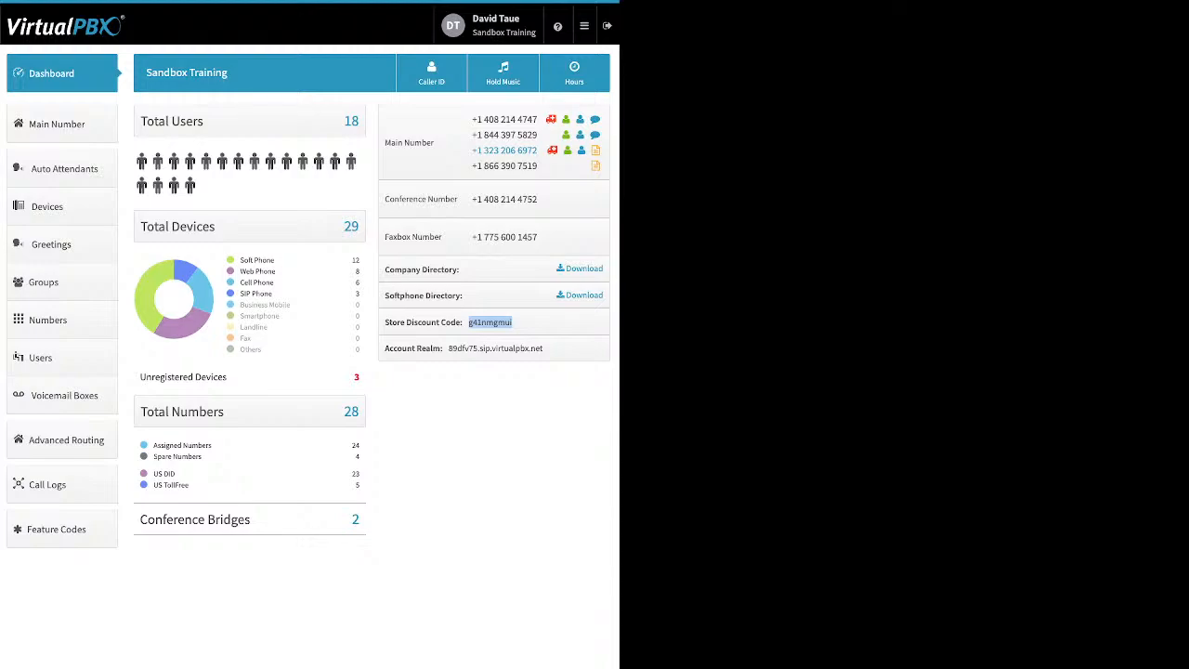
left_click(490, 322)
left_click_drag(543, 348, 448, 348)
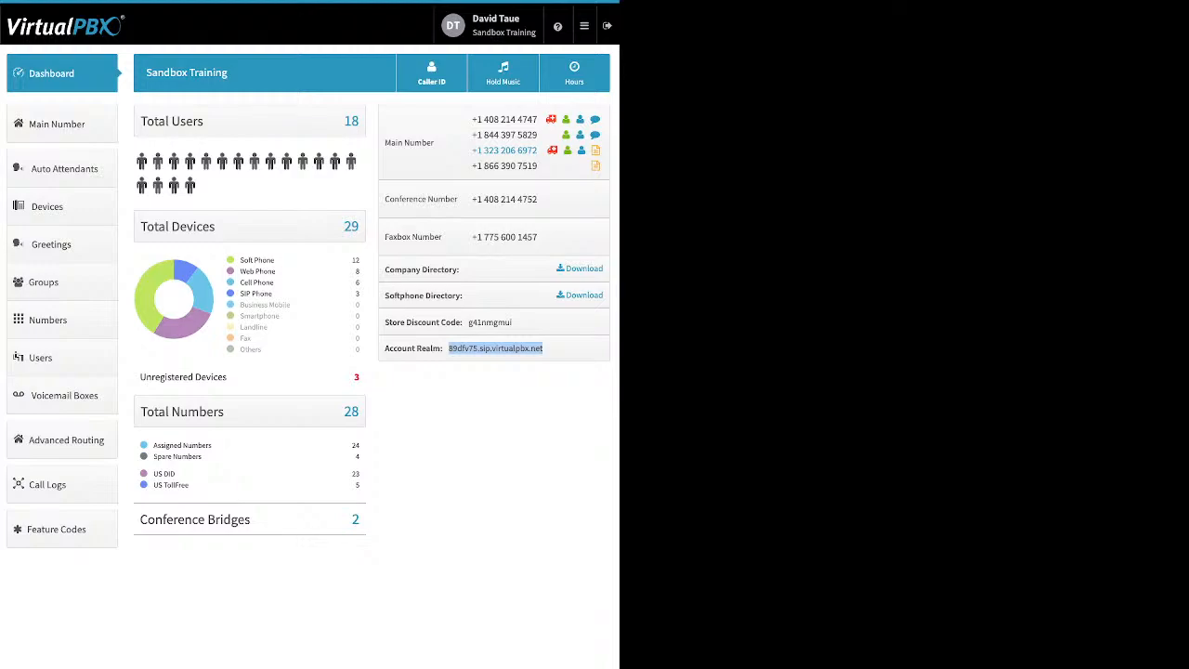
left_click(432, 73)
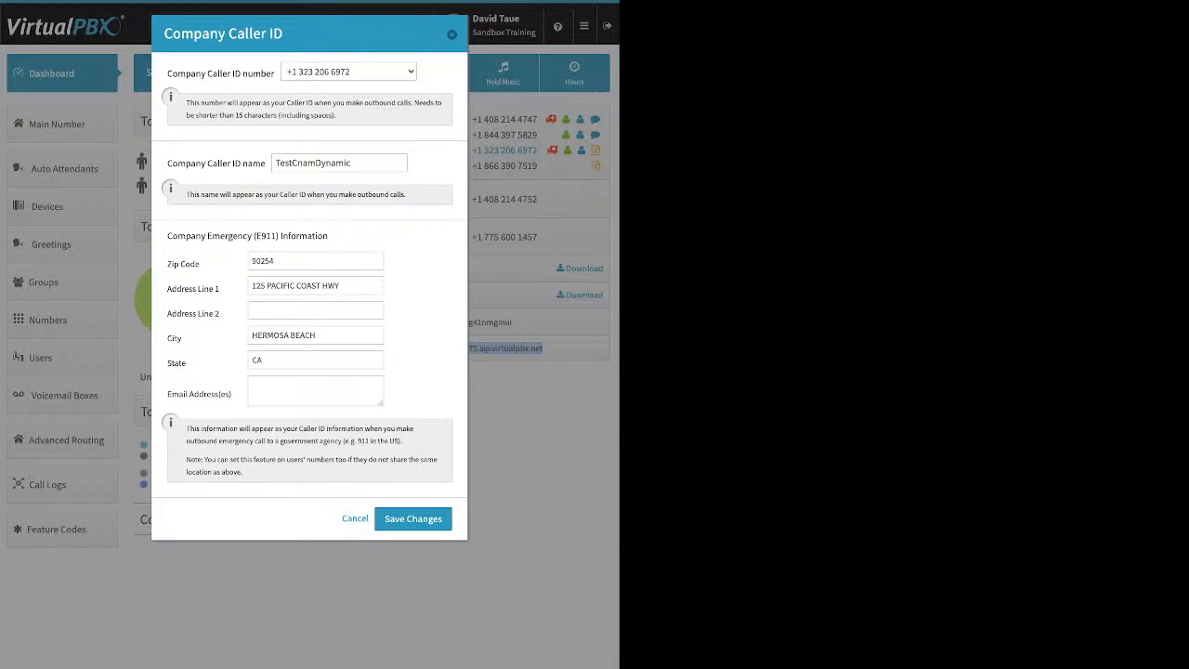
left_click_drag(168, 163, 266, 163)
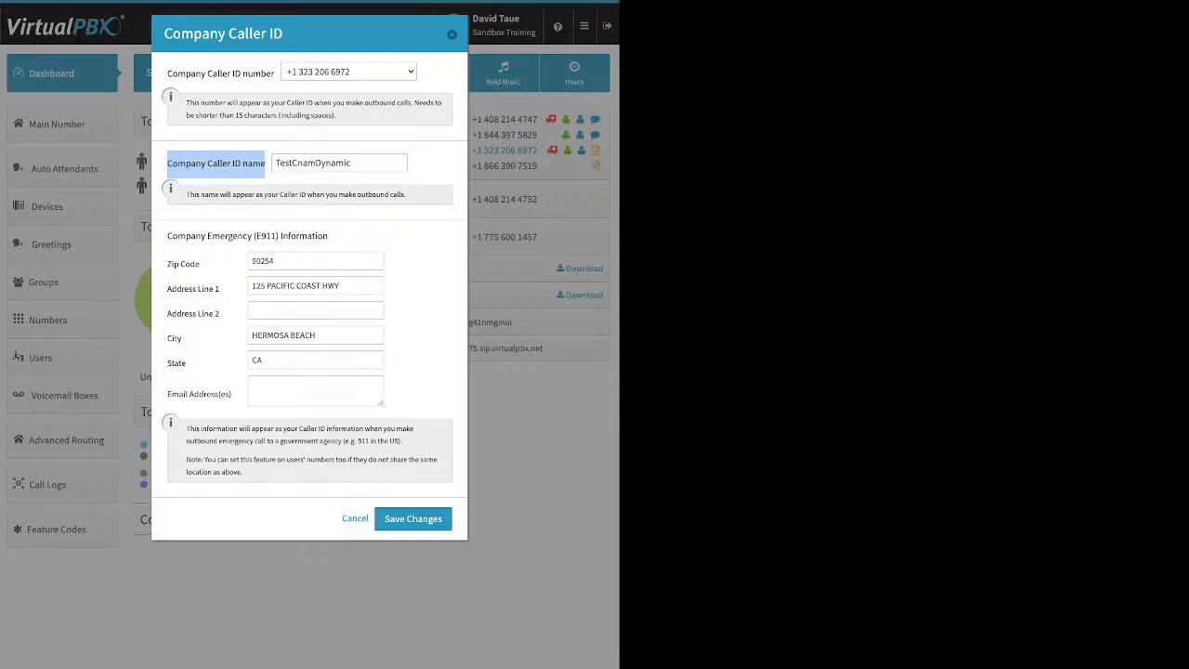
left_click_drag(168, 236, 327, 236)
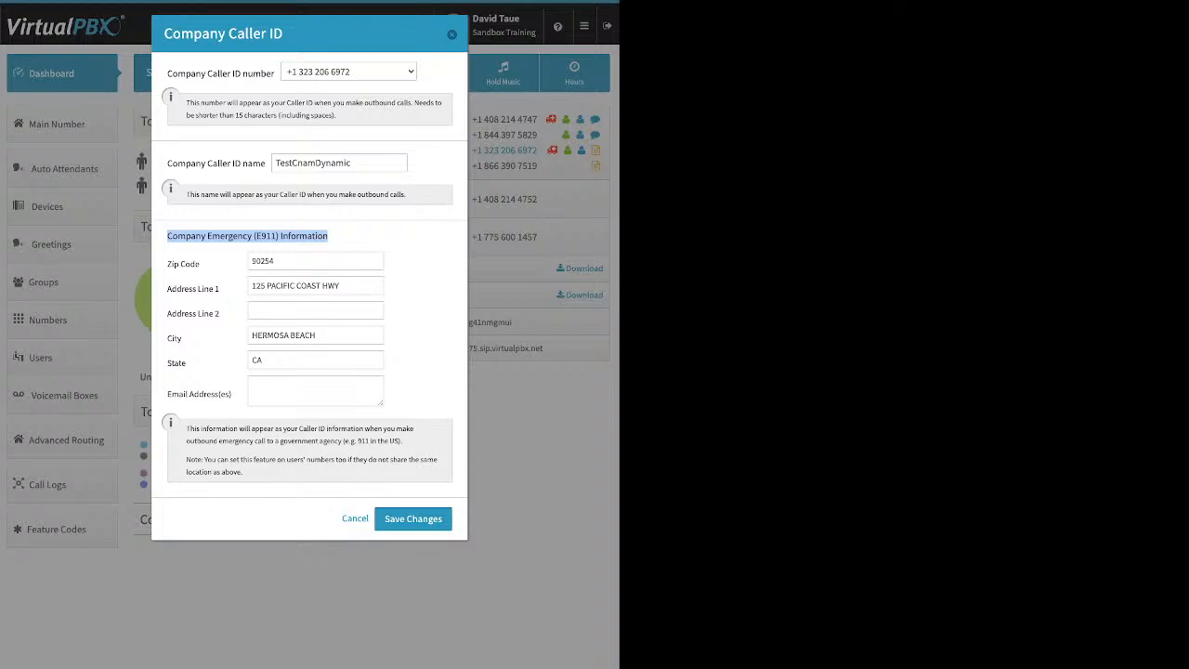
left_click(346, 236)
left_click_drag(168, 164, 266, 163)
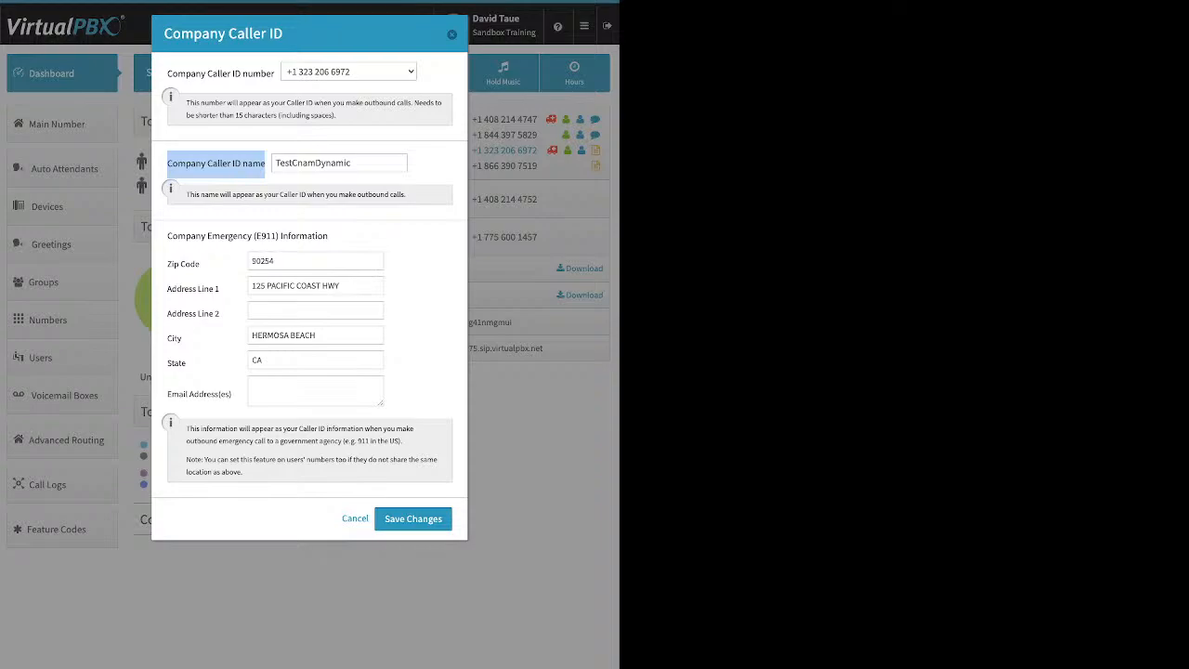
left_click(451, 34)
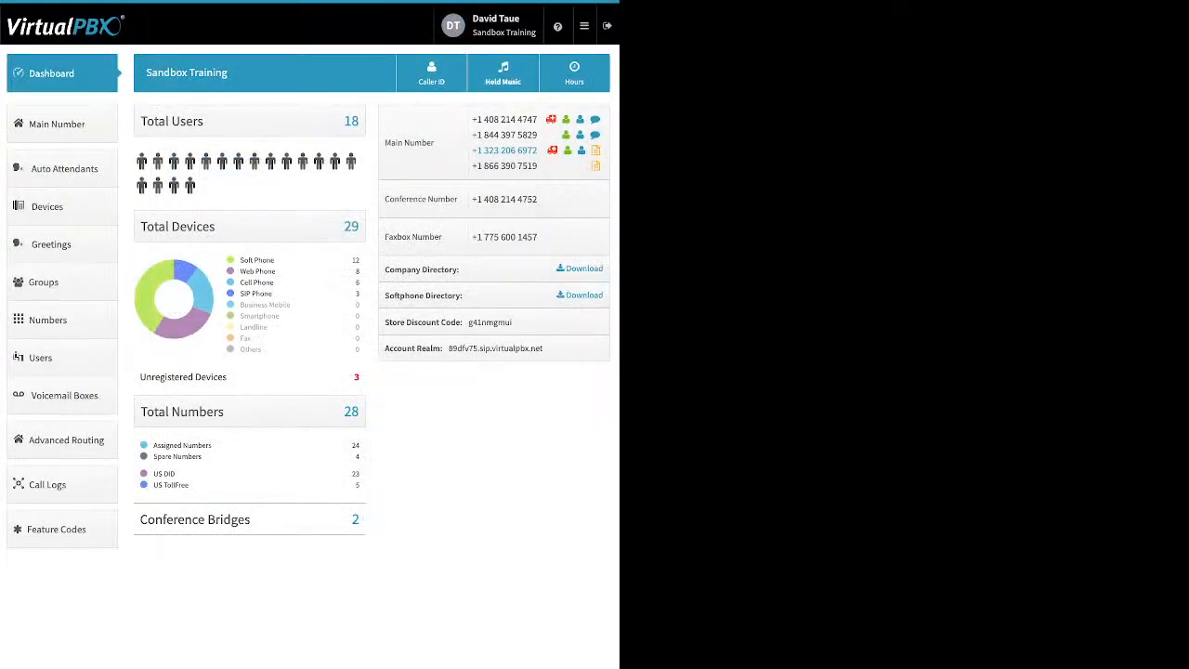
left_click(502, 73)
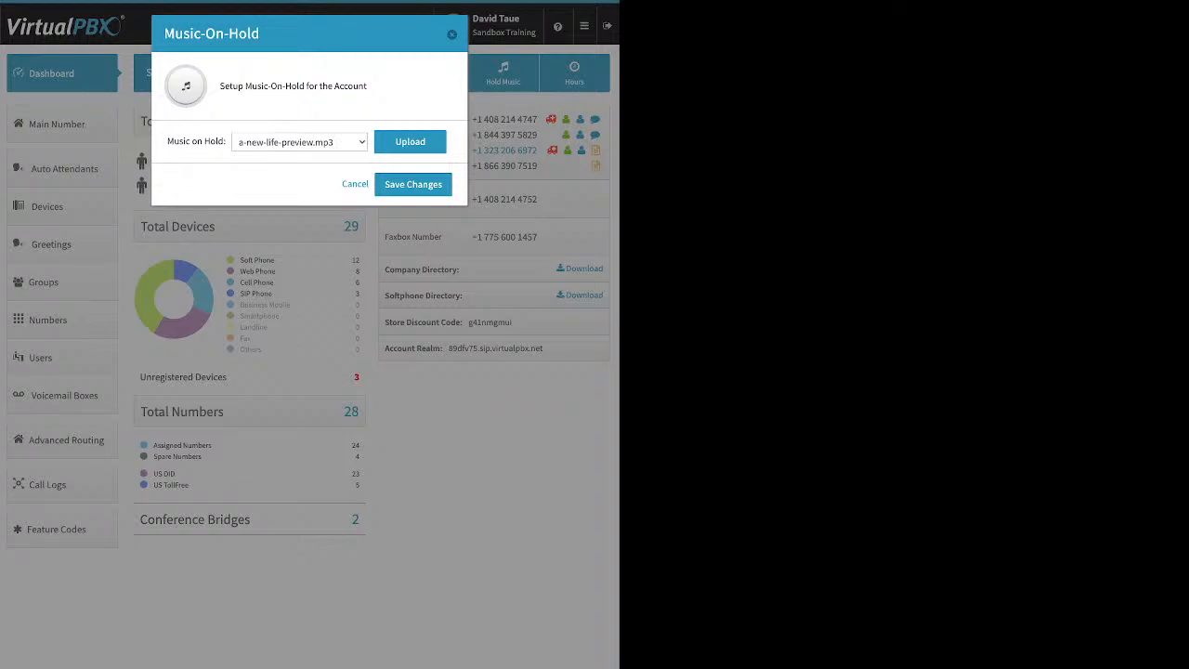
left_click(410, 142)
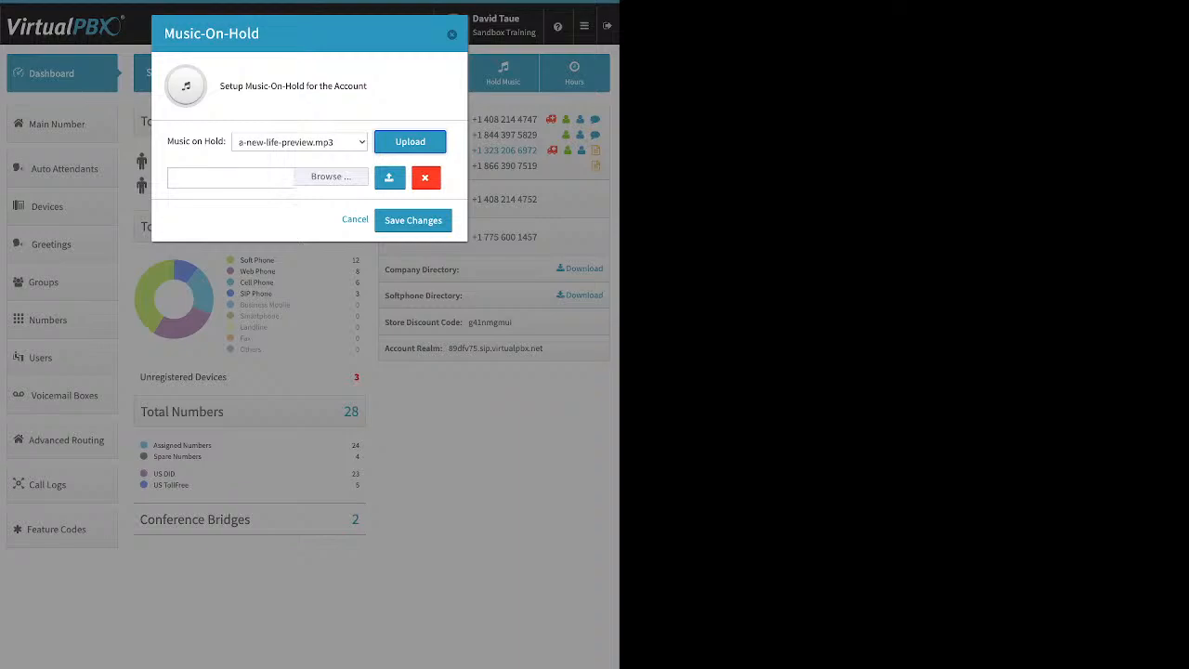
left_click(452, 35)
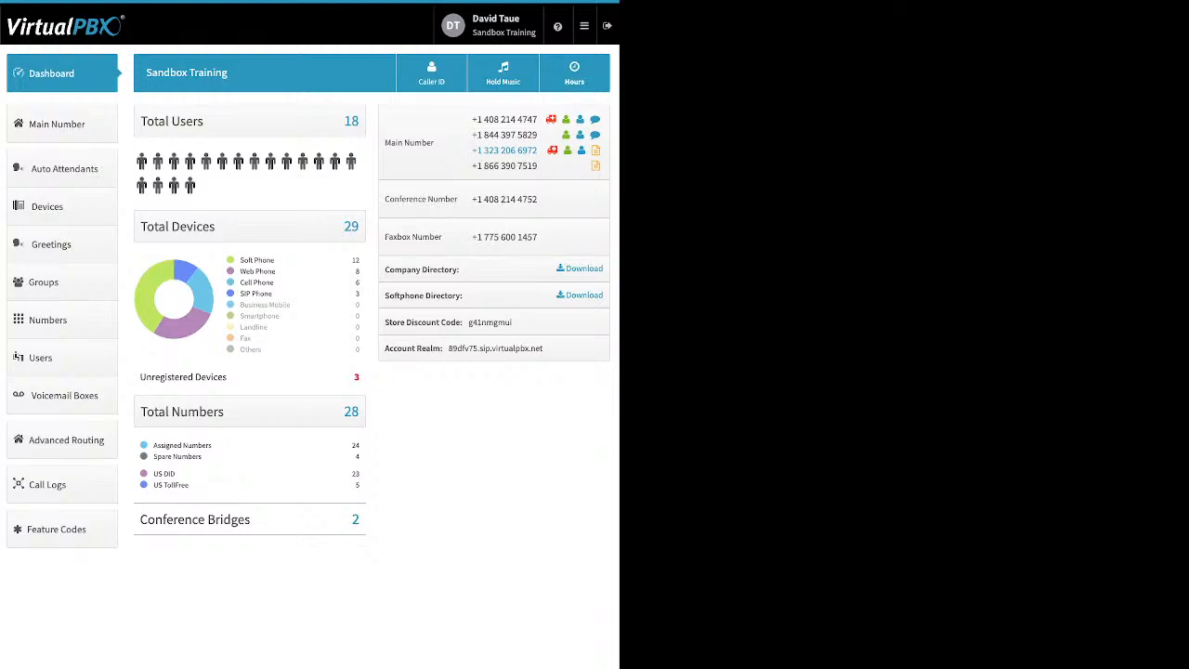
- Add the second spare number to the Main Company Numbers list on the Main Number page
left_click(62, 123)
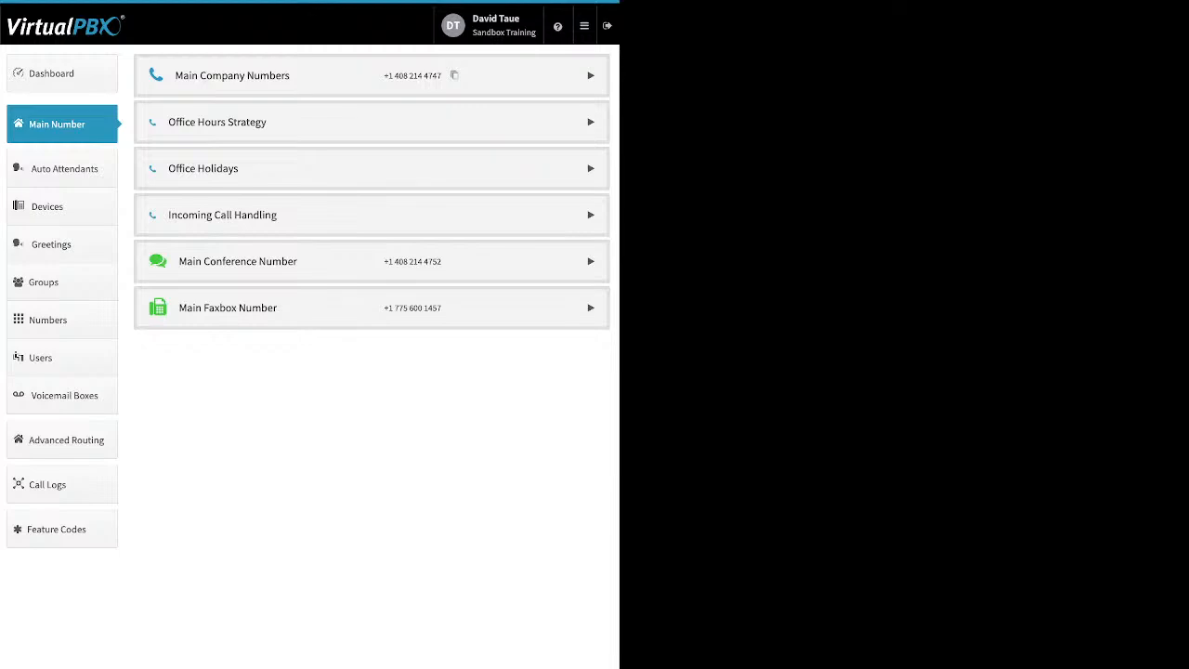
left_click(590, 75)
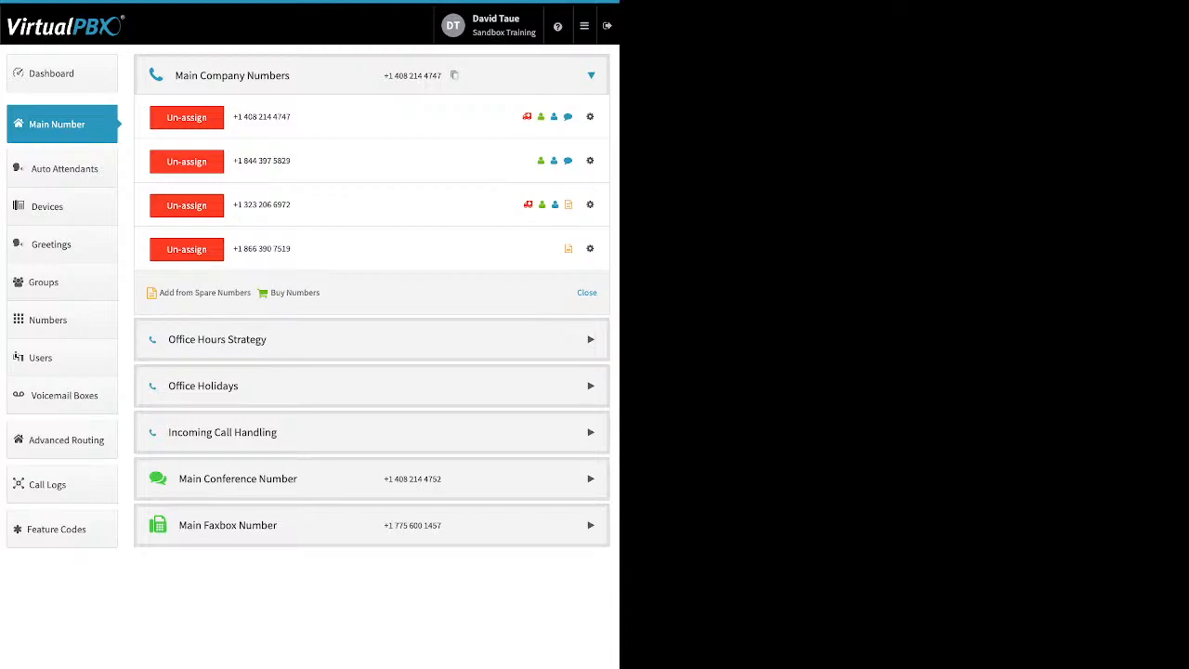
left_click(204, 292)
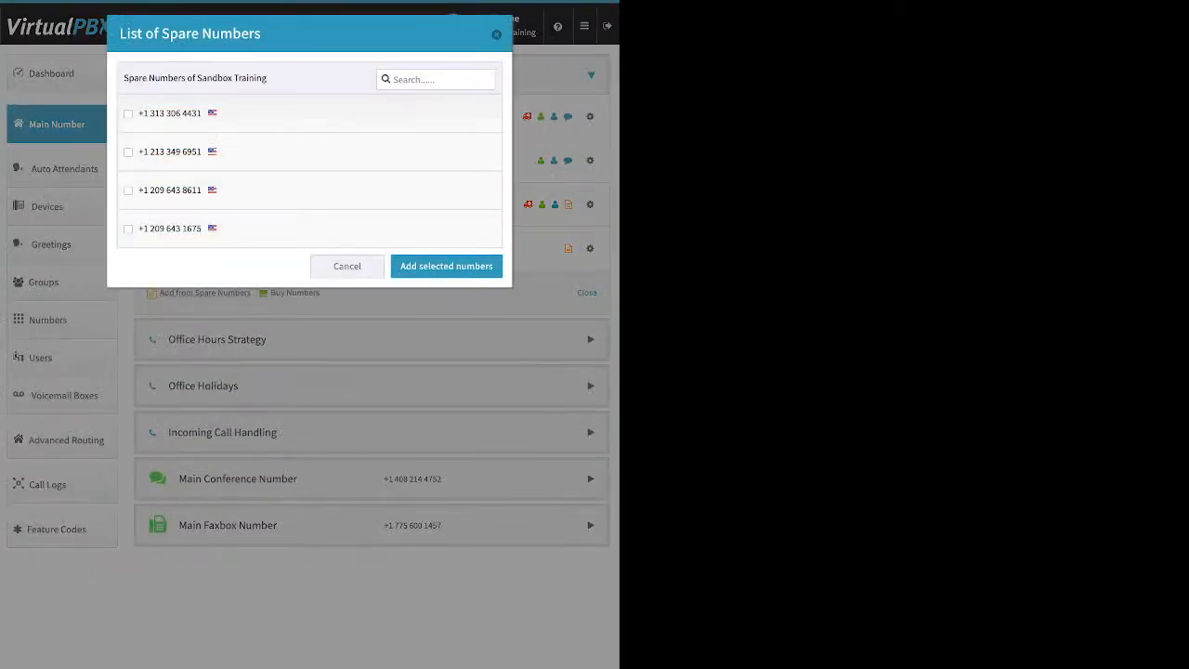
left_click(128, 152)
left_click(446, 267)
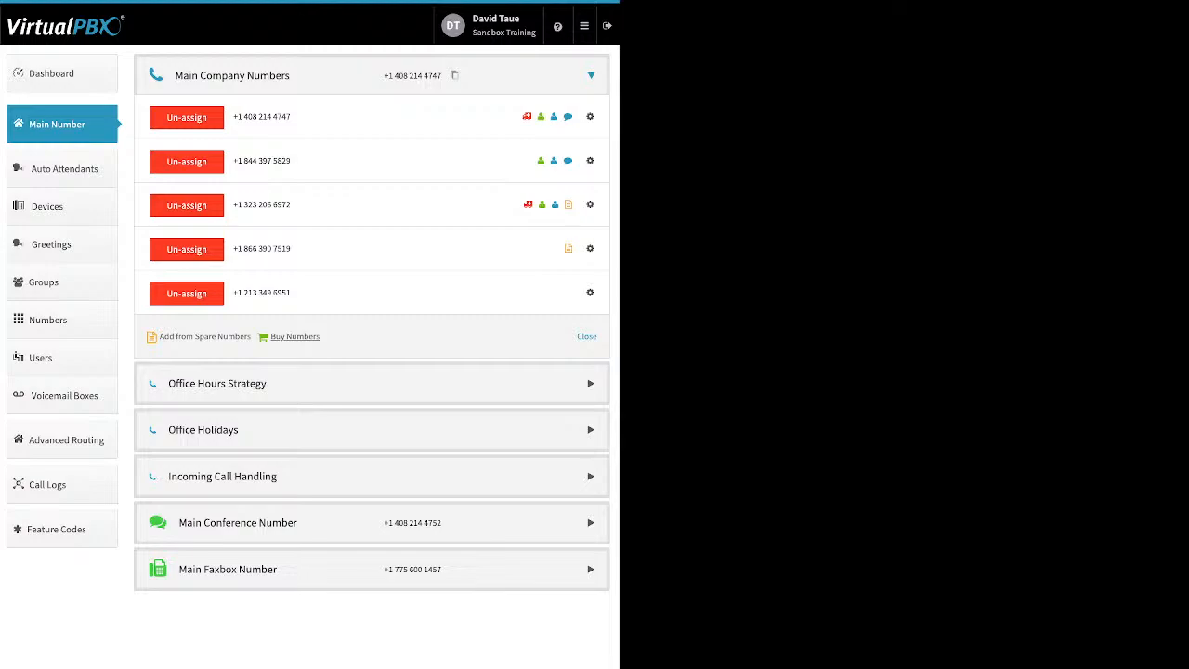
- Search available toll-free numbers, first with the 80* prefix, then with 86*
left_click(295, 336)
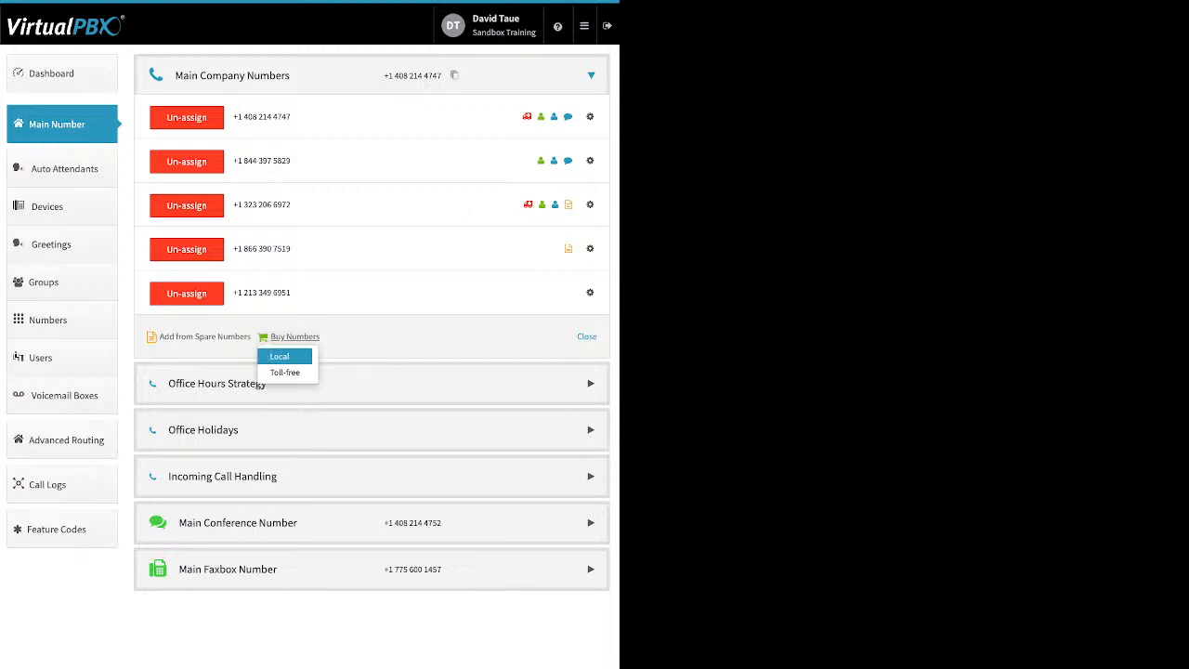
left_click(284, 371)
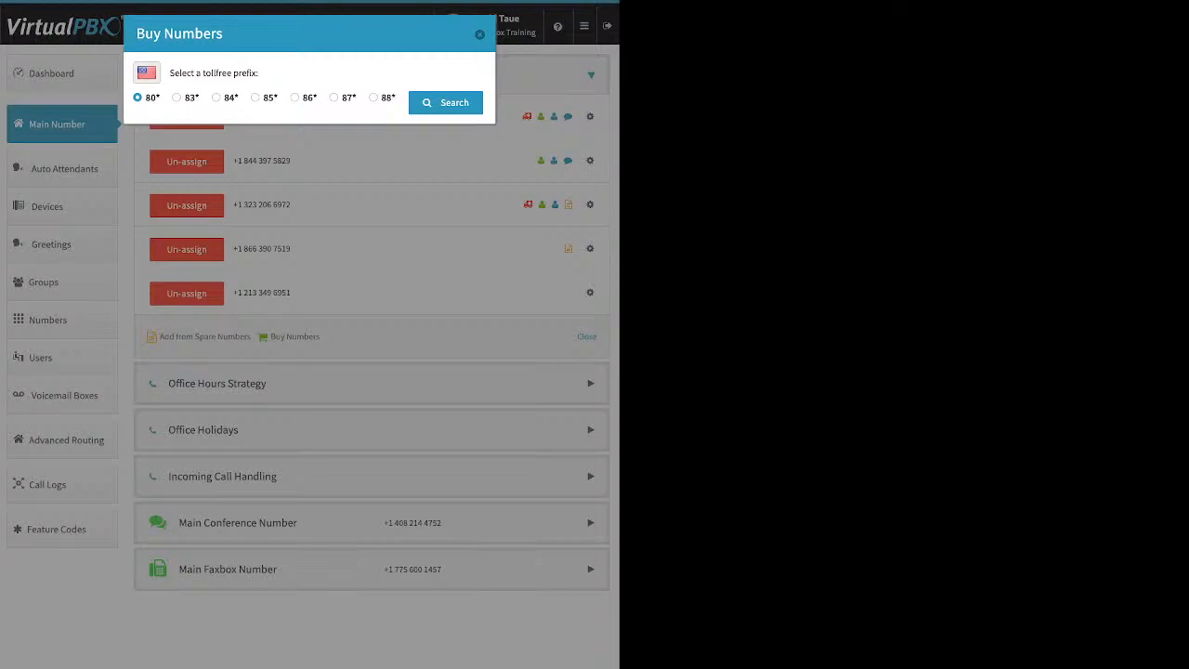
left_click(445, 102)
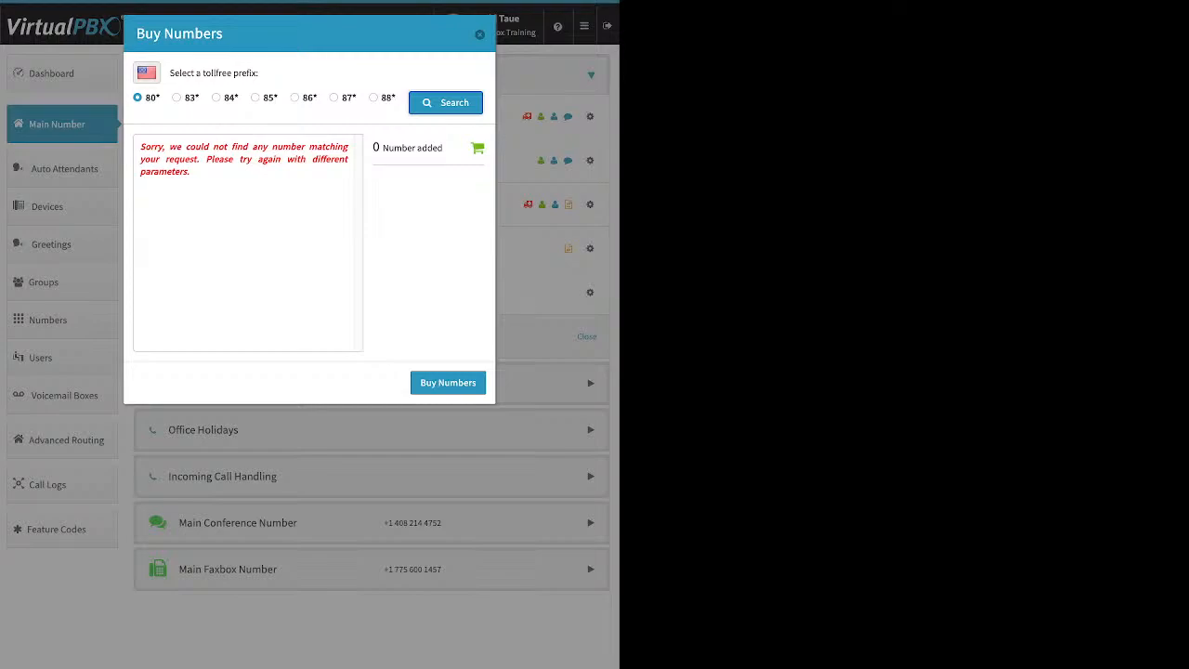
left_click(295, 98)
left_click(446, 103)
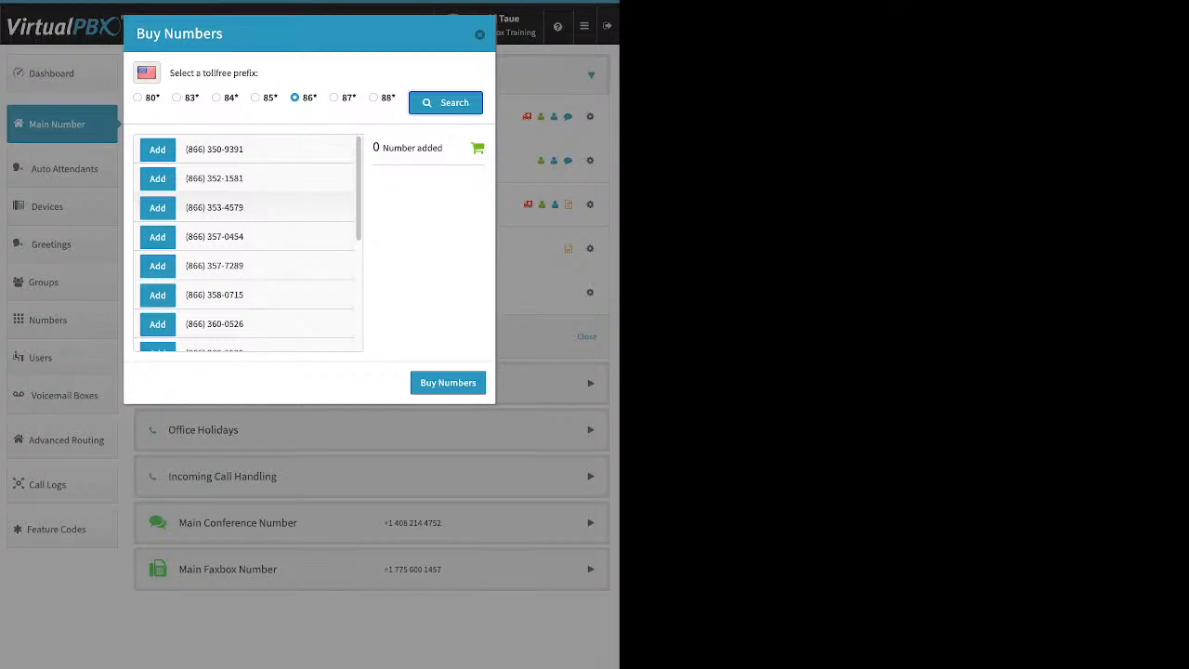
left_click(158, 237)
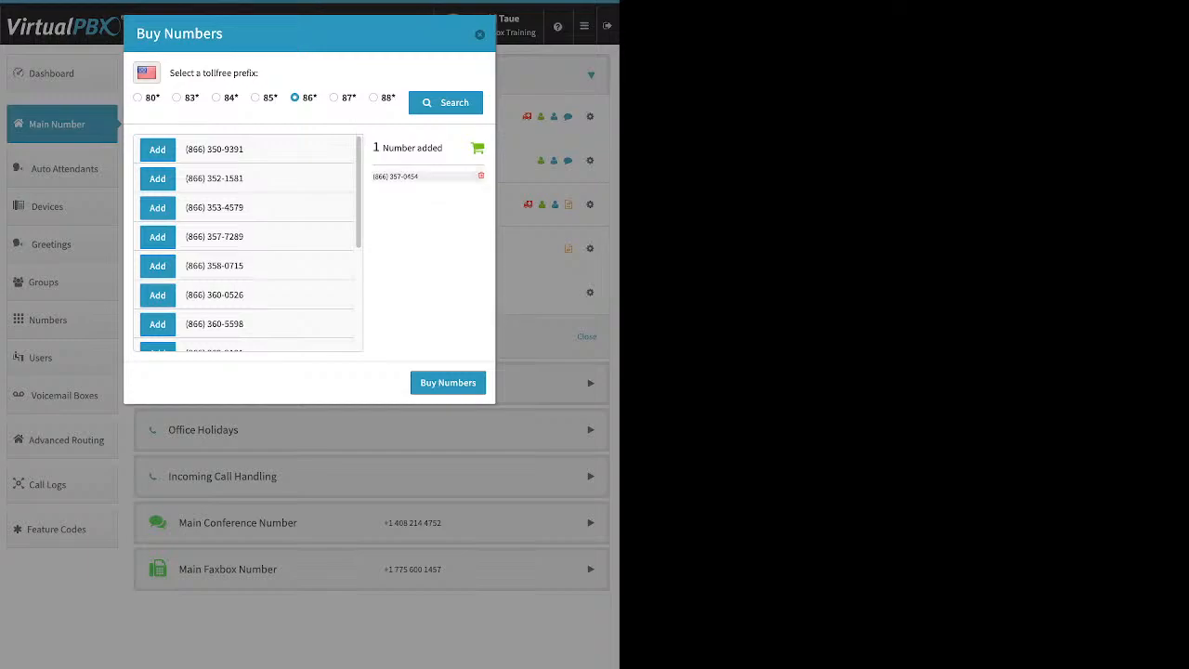
left_click(448, 382)
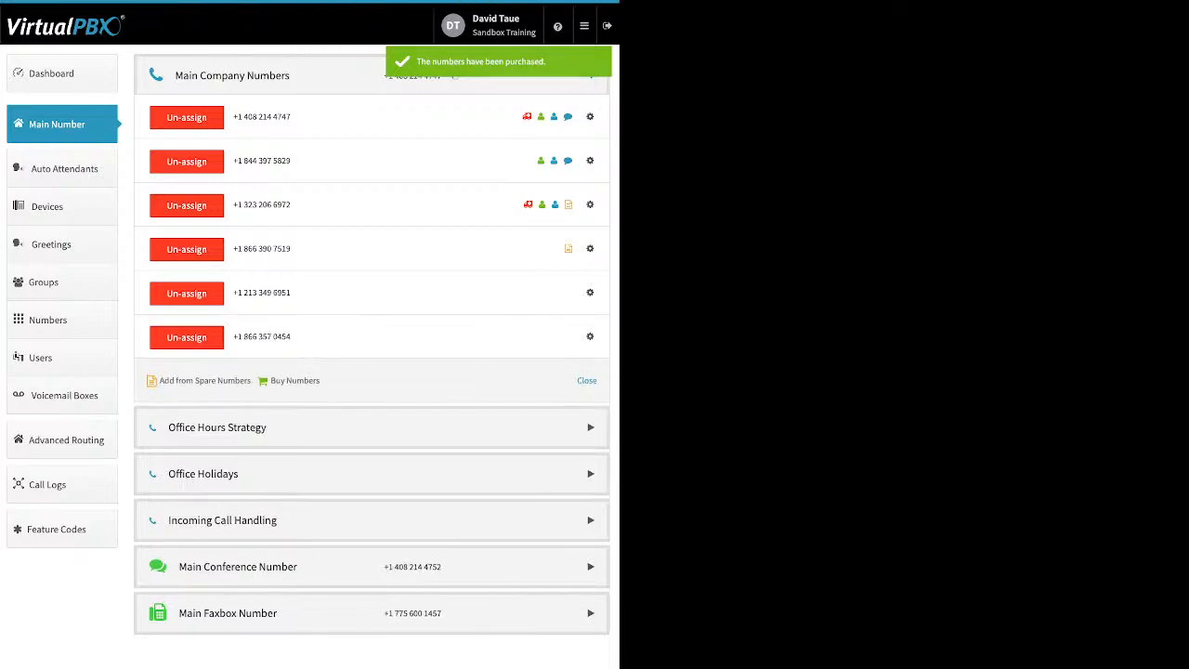
left_click(295, 381)
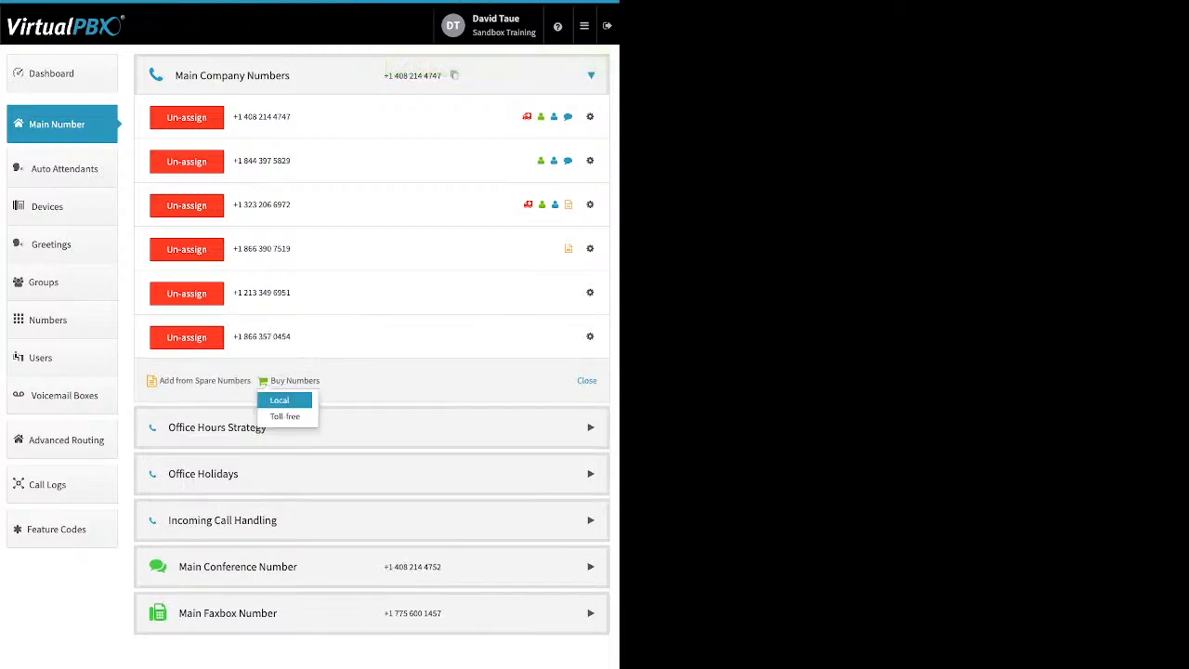
- Search for available local numbers in area code 310
left_click(280, 400)
left_click(397, 89)
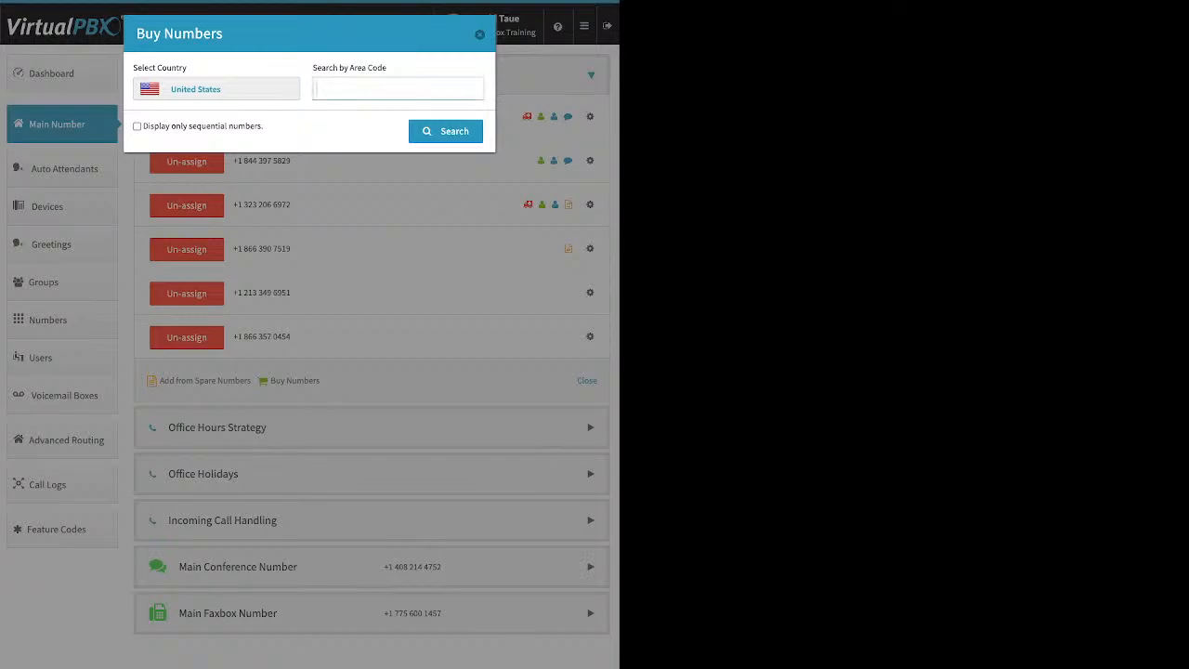
type("310")
key("Return")
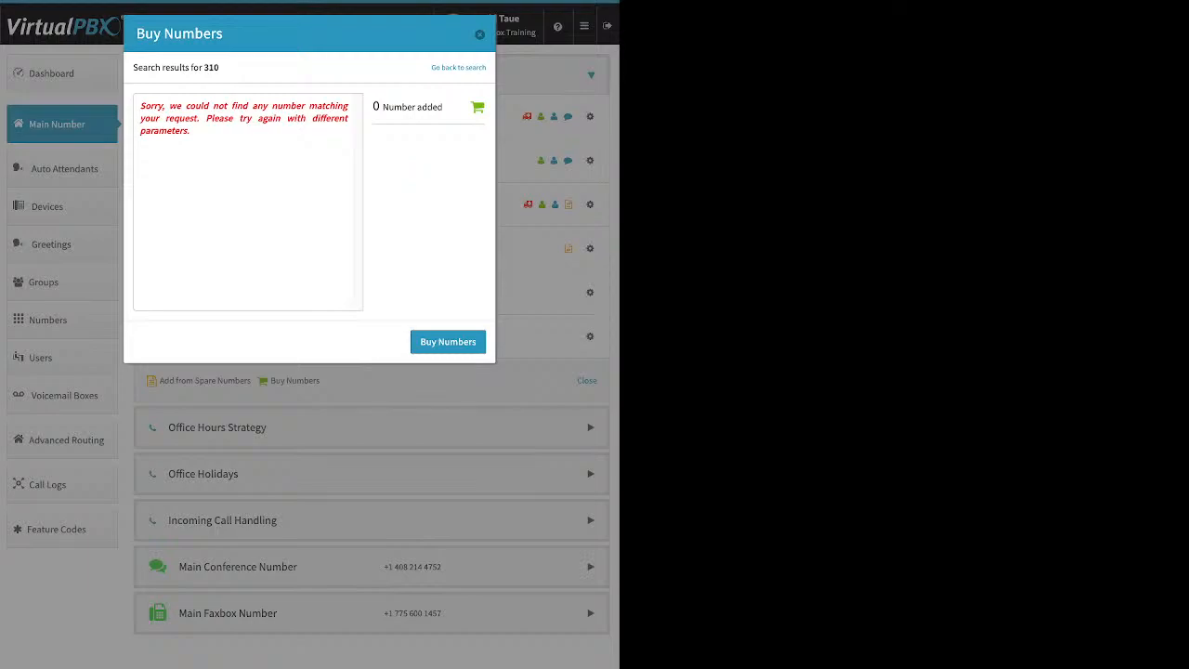
left_click(458, 67)
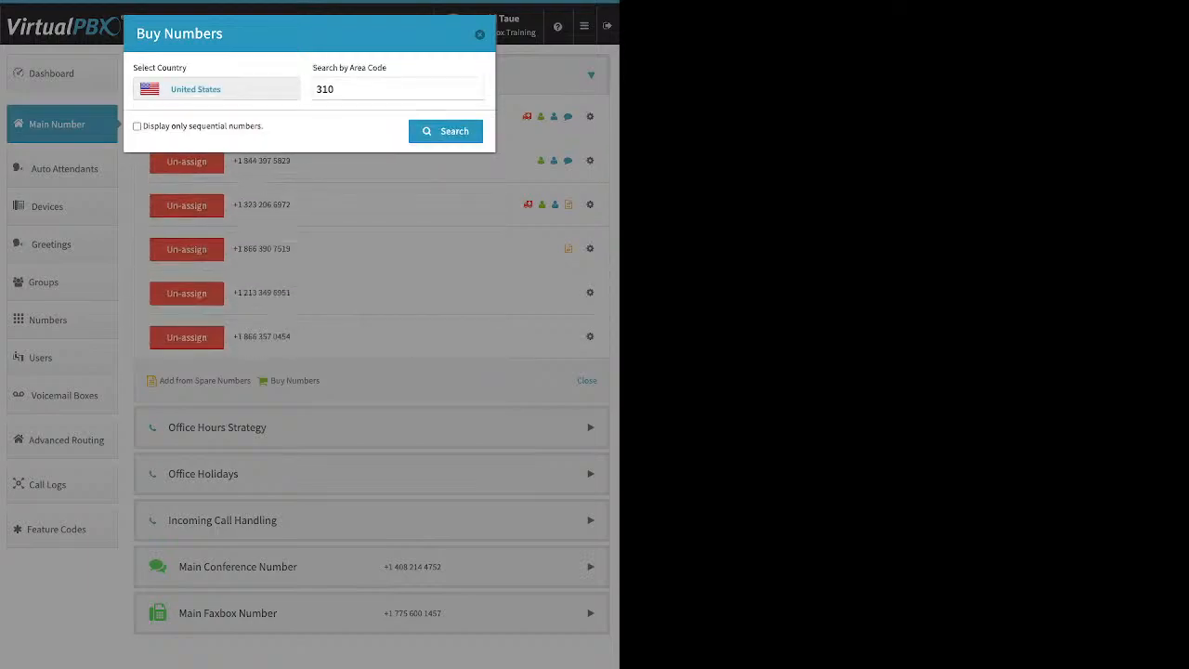
double_click(325, 90)
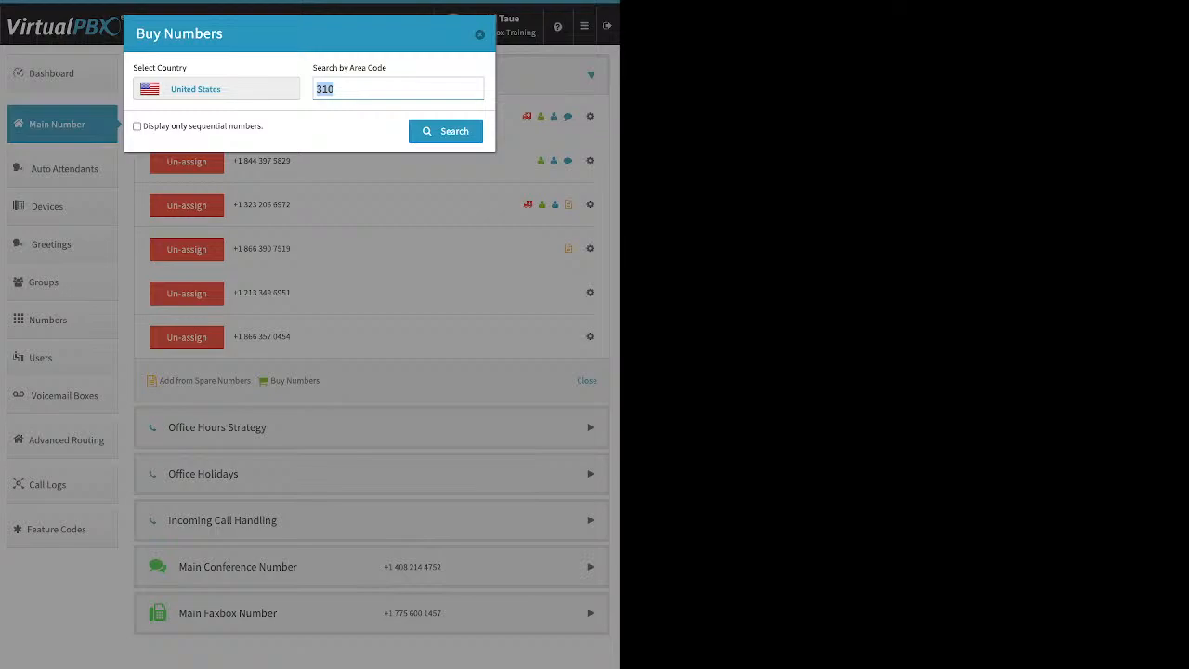
type("223")
key("Return")
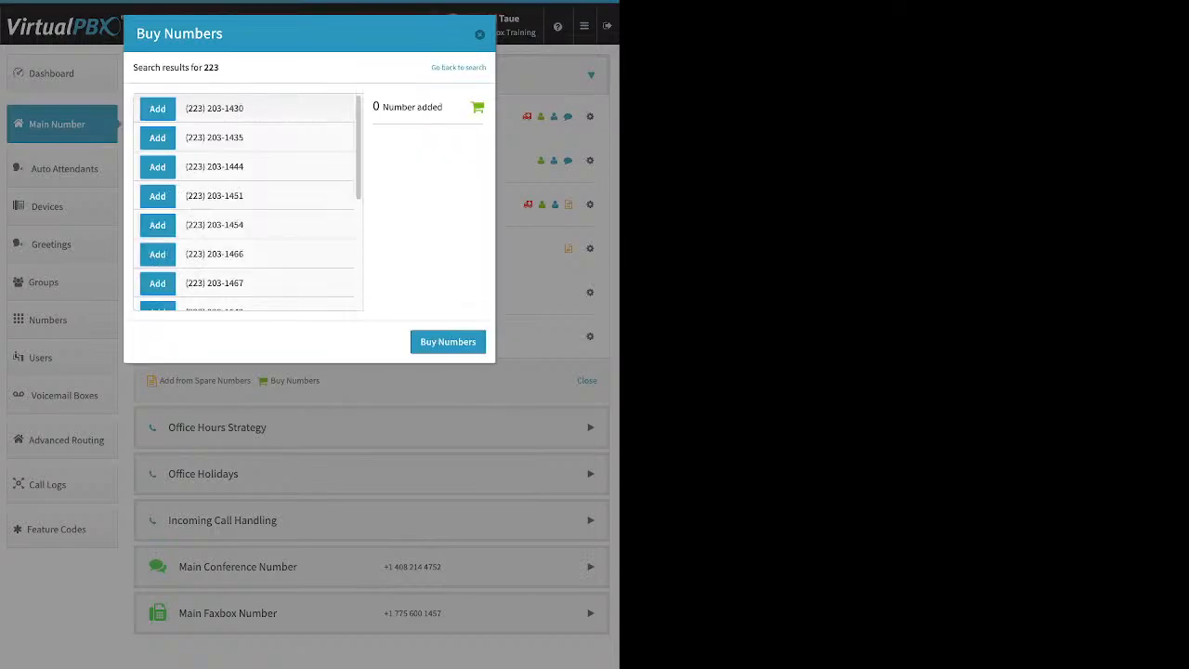
left_click(157, 166)
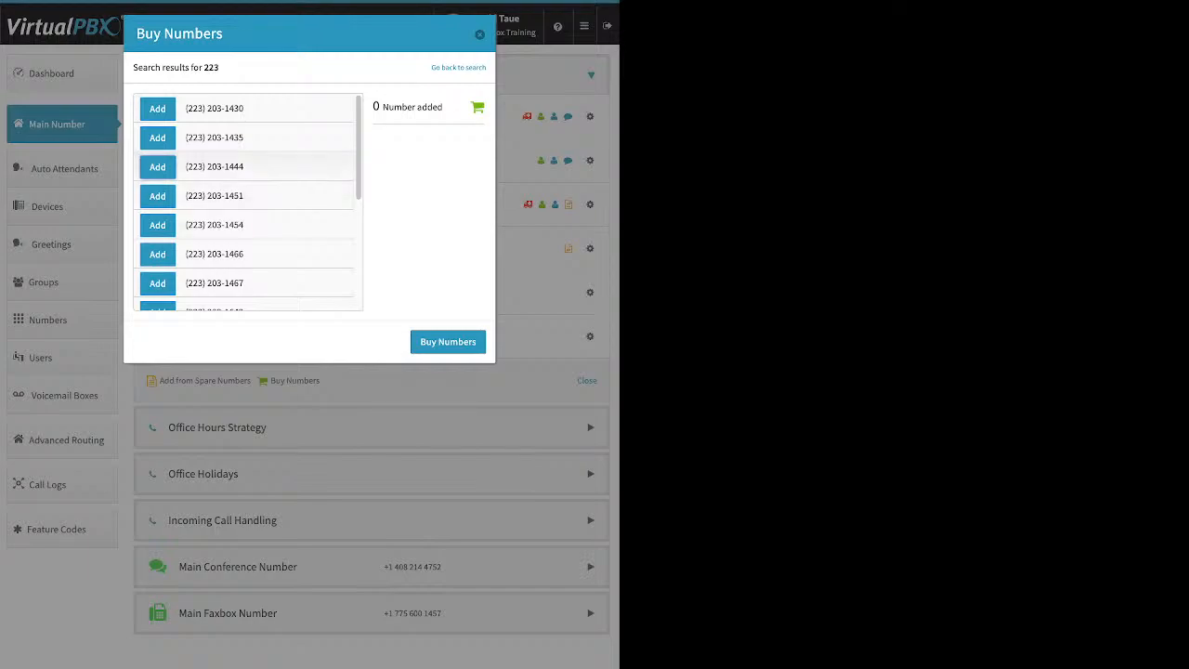
left_click(448, 342)
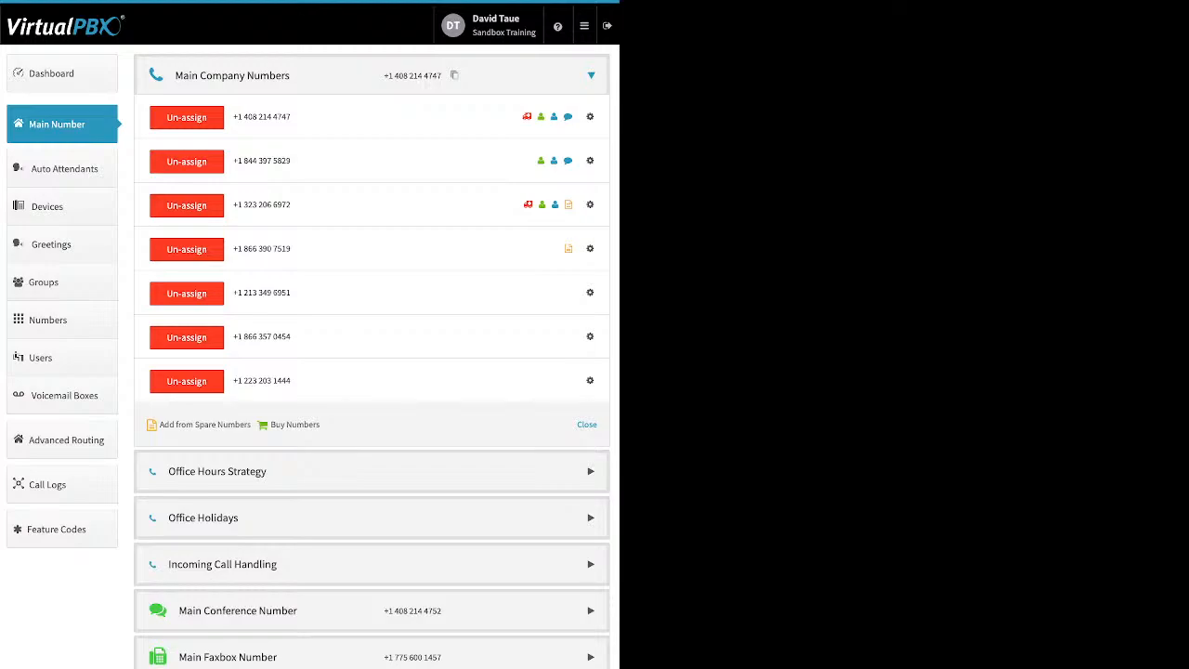
left_click(590, 292)
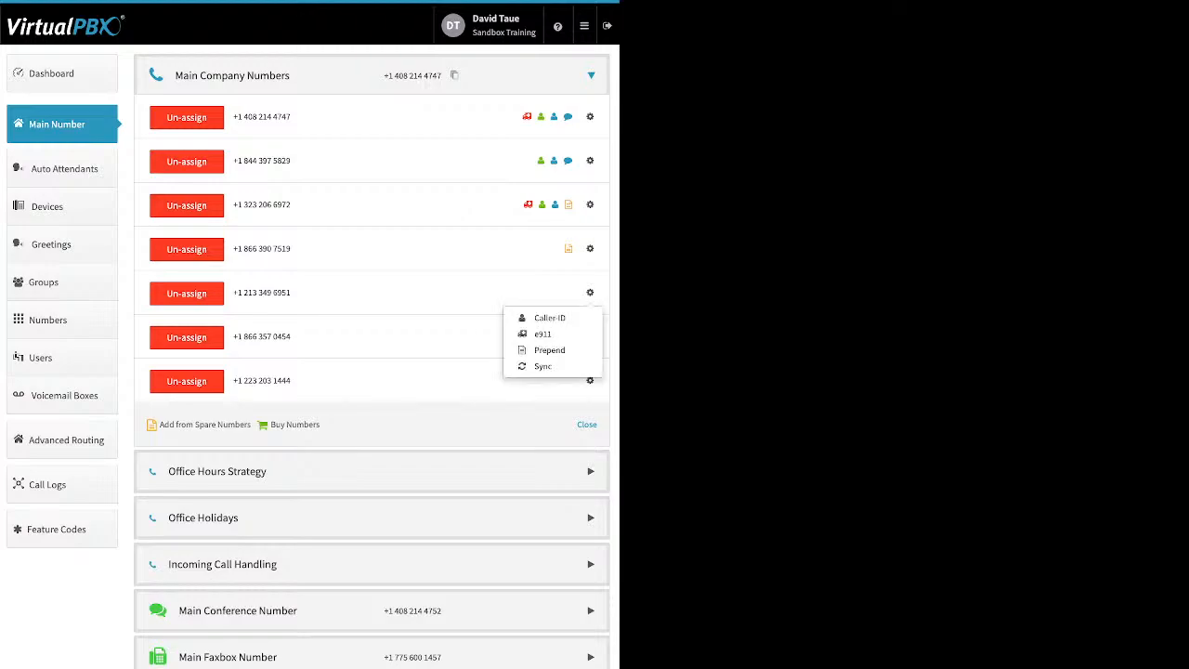
left_click(548, 317)
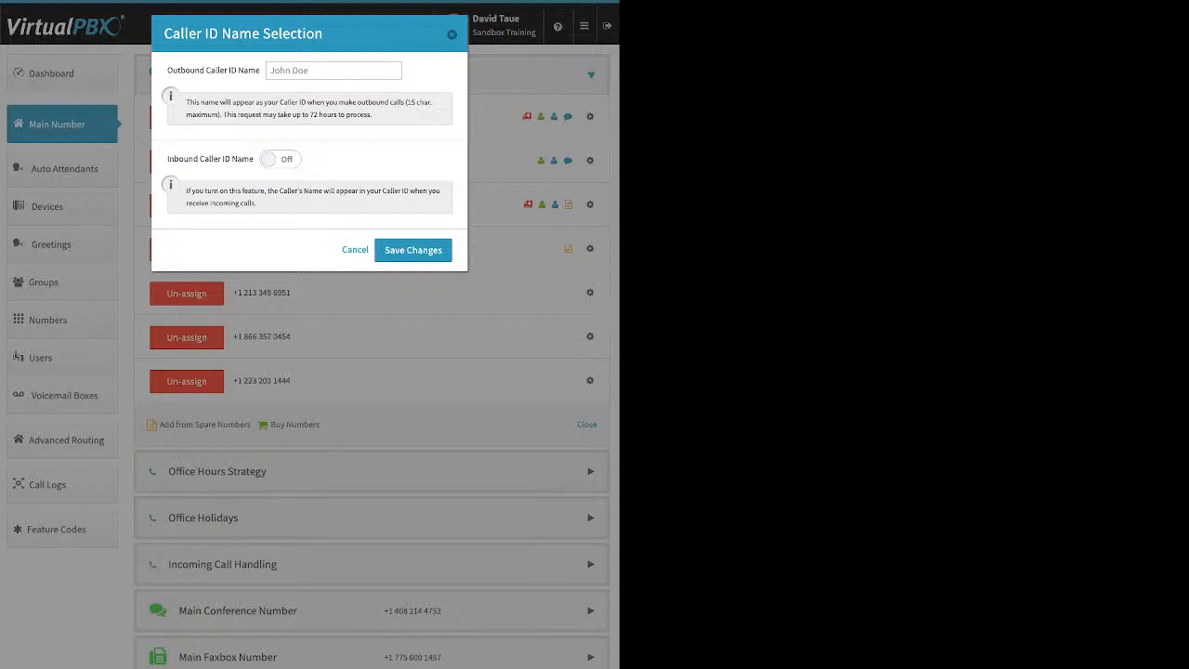
left_click(280, 159)
left_click(452, 34)
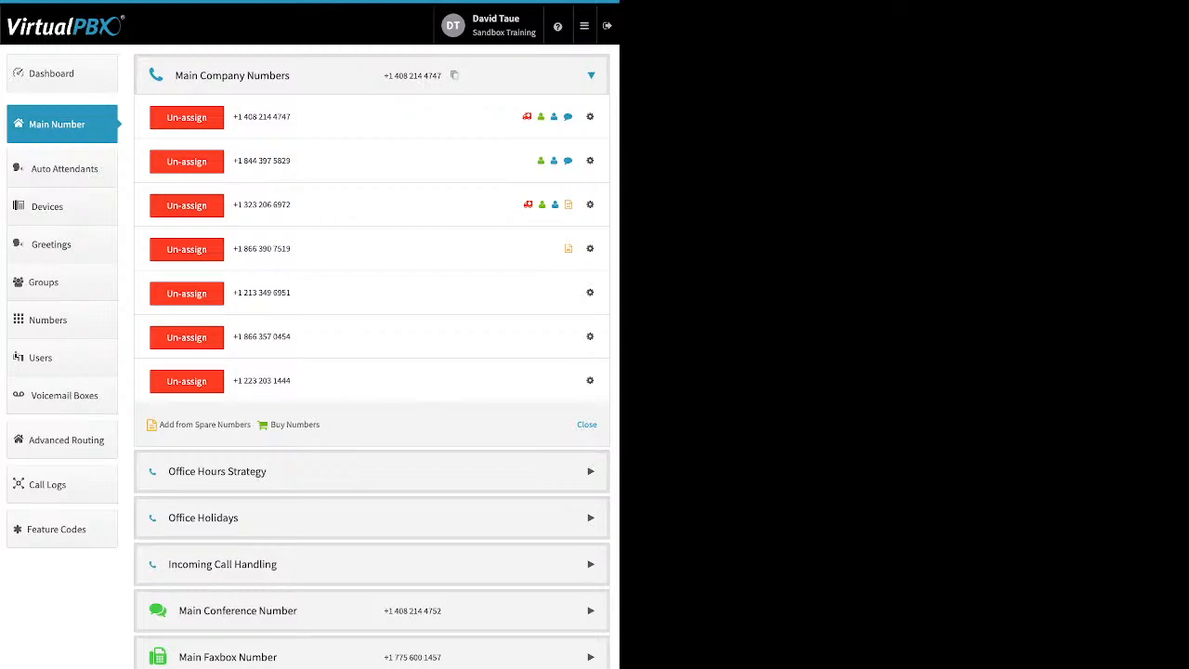
left_click(590, 293)
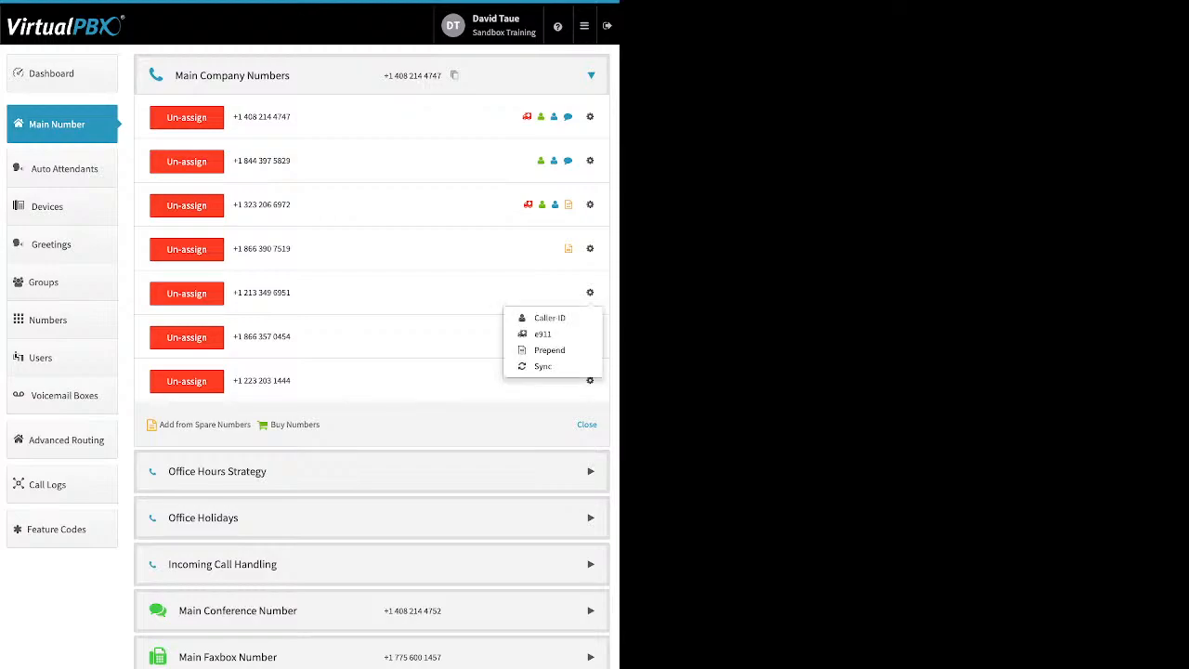
left_click(543, 333)
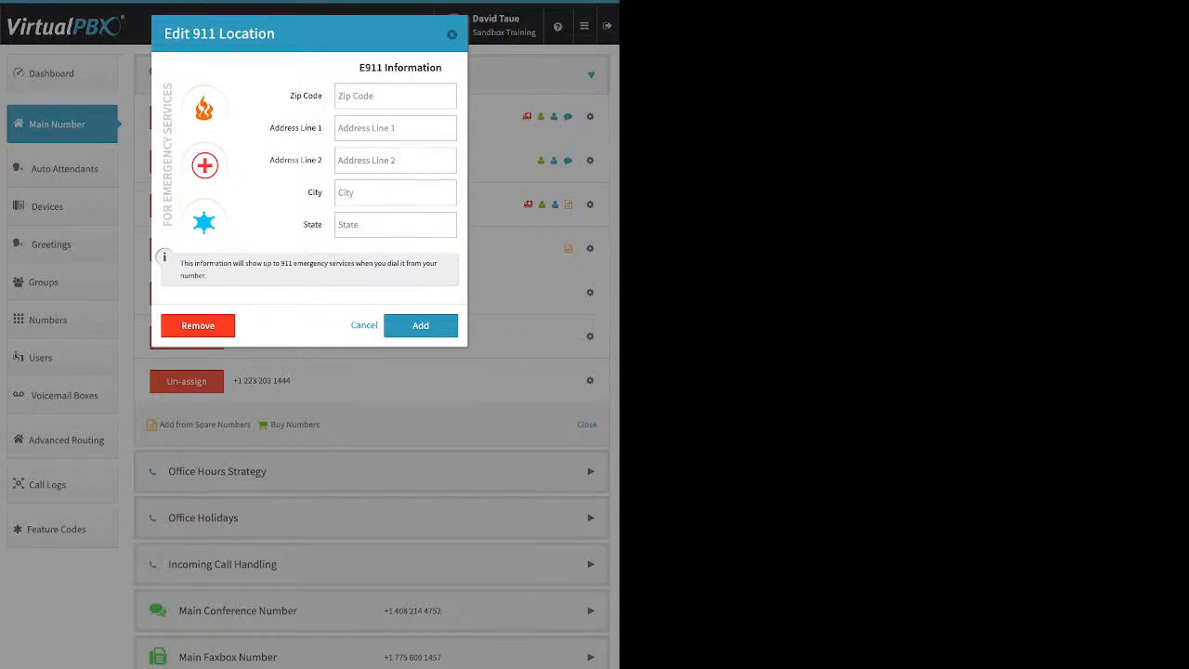
key("Escape")
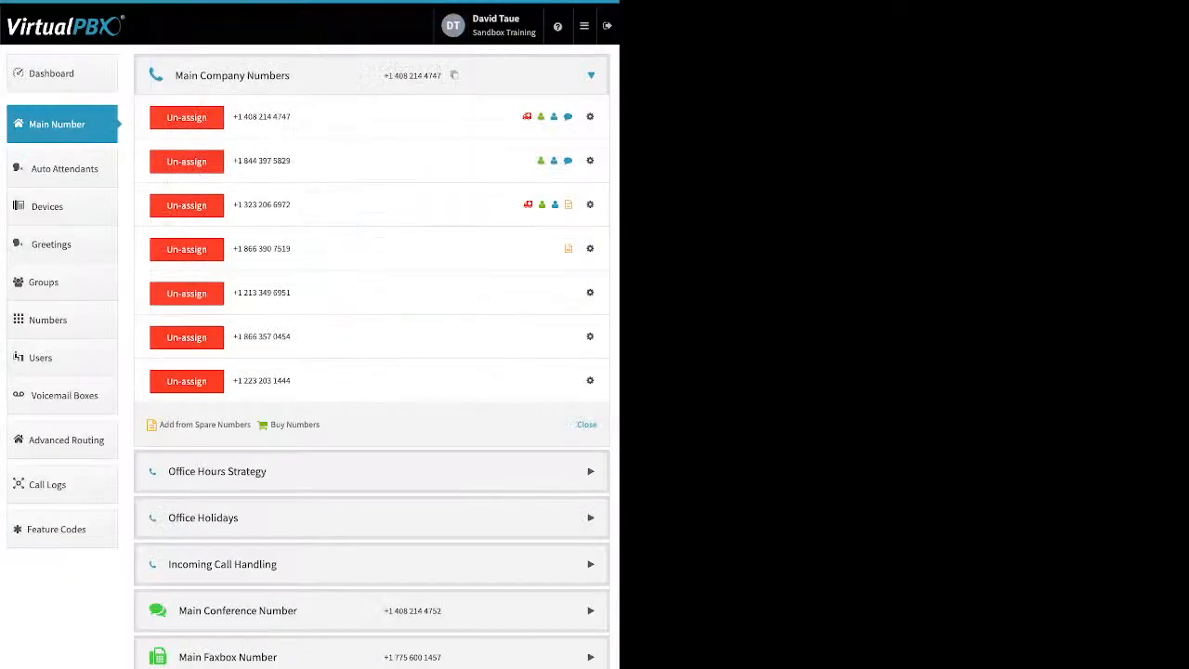
left_click(590, 293)
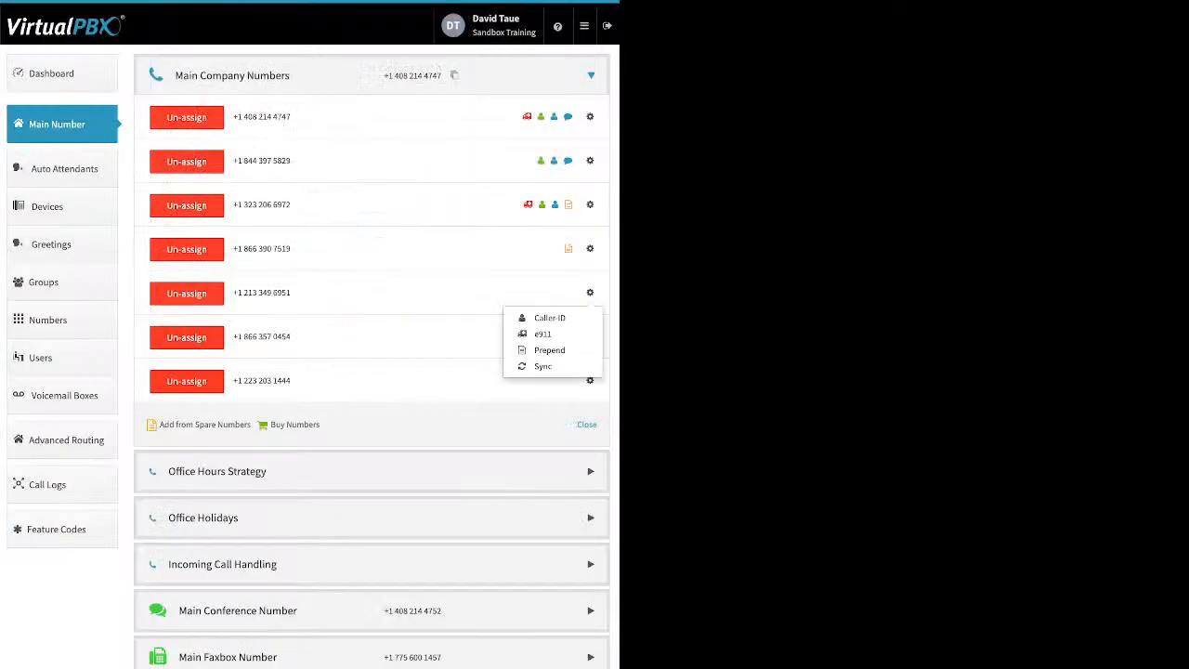
left_click(549, 350)
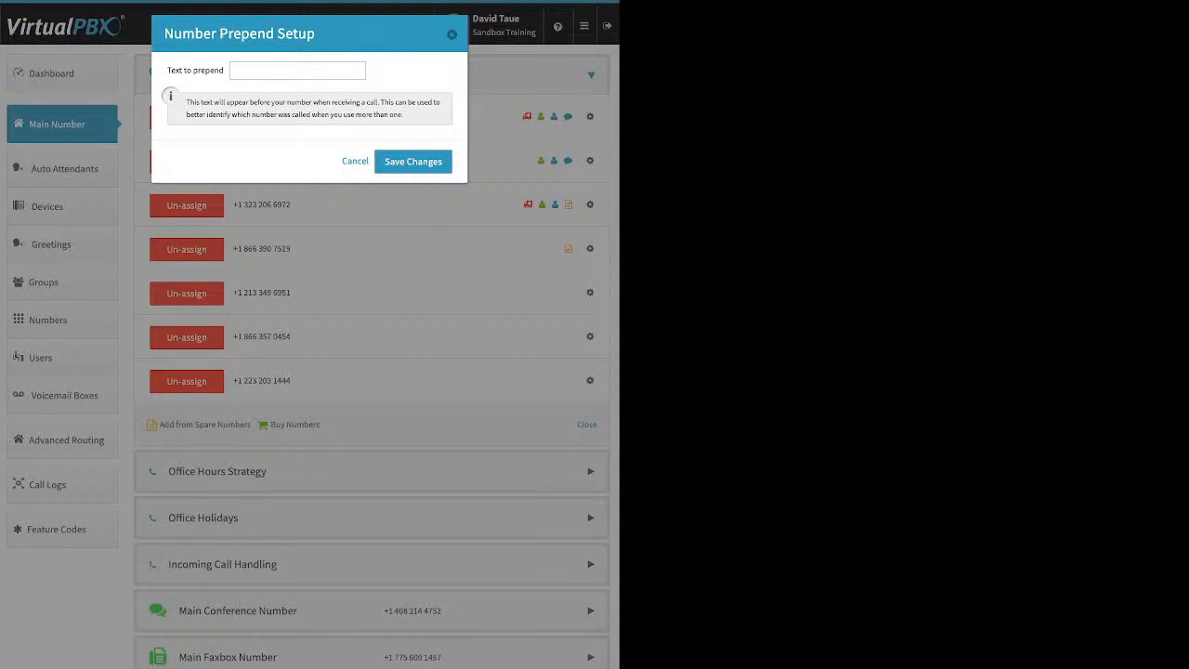
key("Escape")
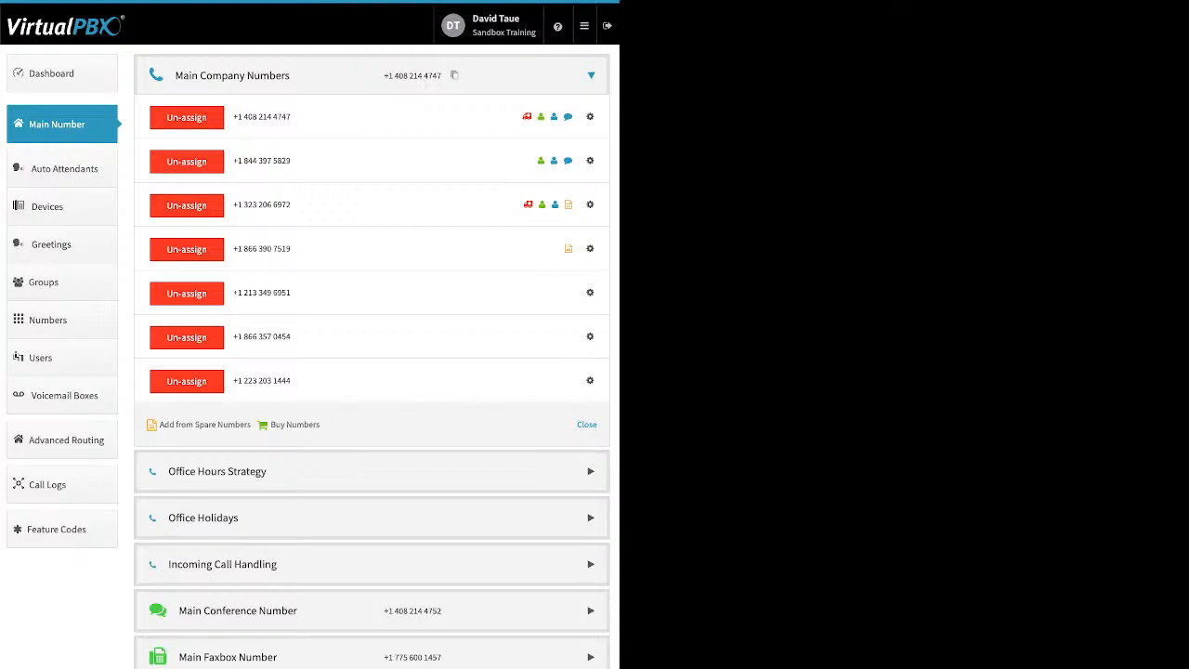
left_click(187, 249)
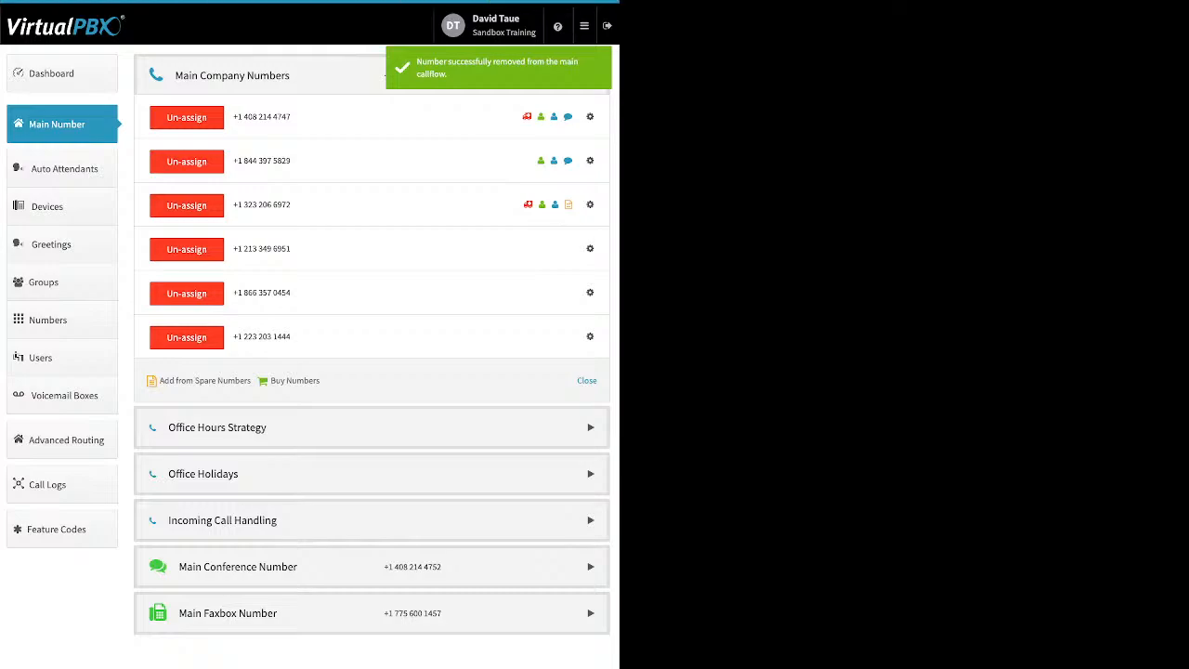
left_click(187, 337)
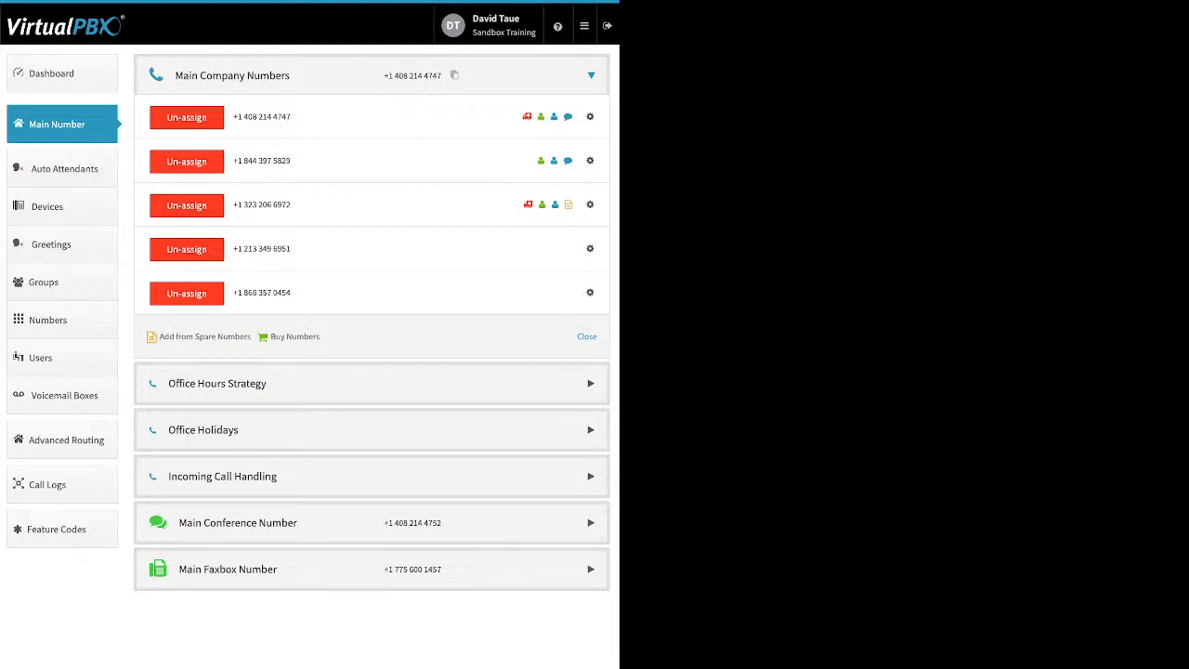
- Expand Office Hours Strategy and keep Monday's custom opening time at 9:00
left_click(372, 384)
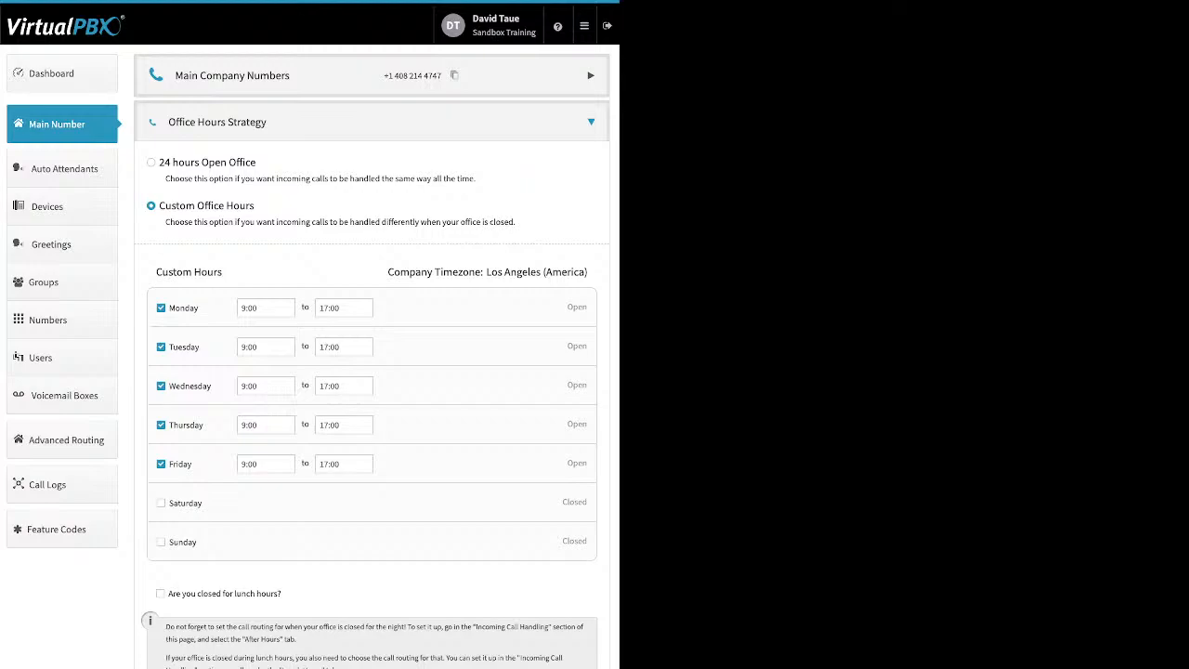
left_click_drag(254, 205, 159, 206)
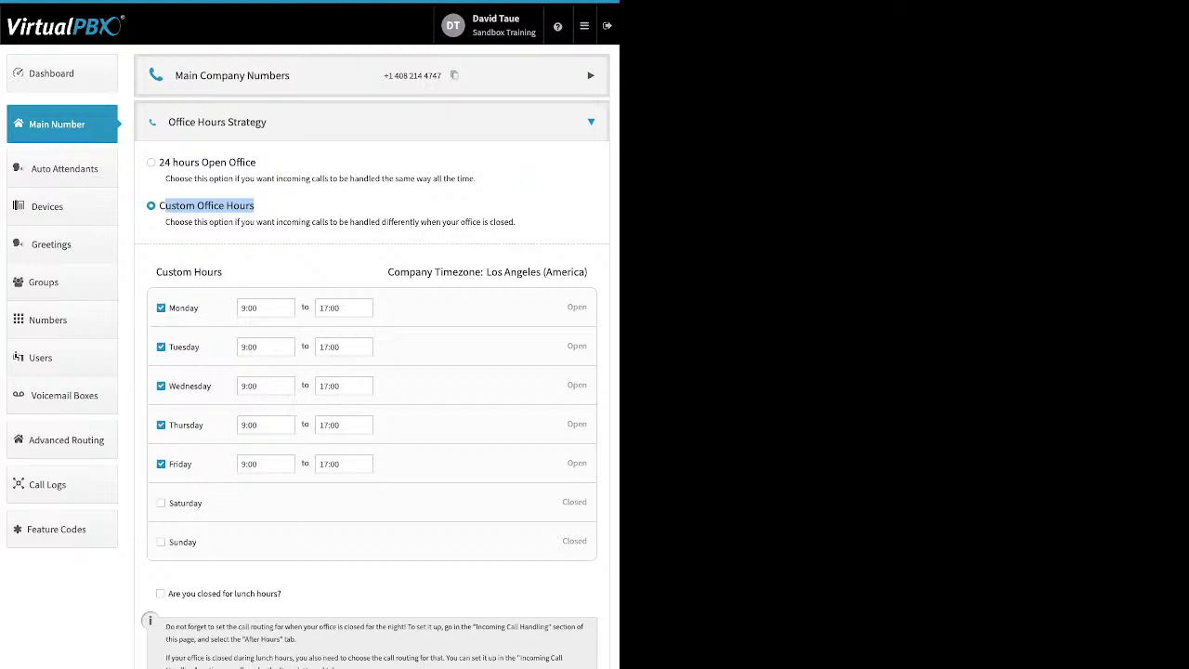
left_click_drag(199, 308, 169, 308)
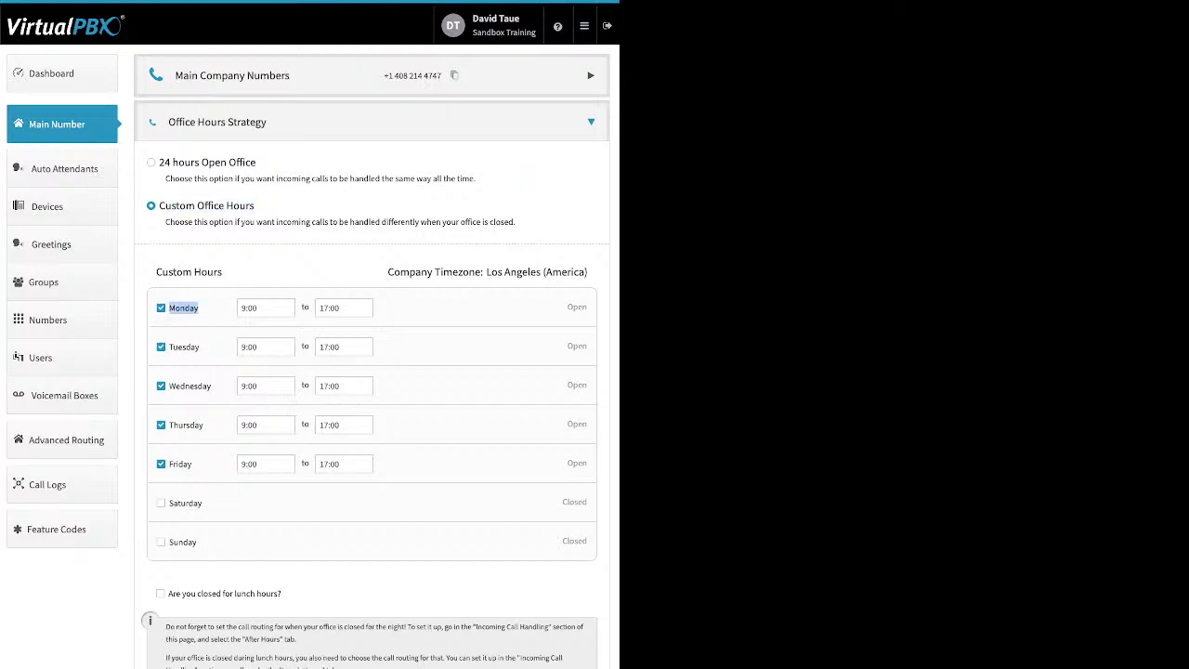
left_click(244, 307)
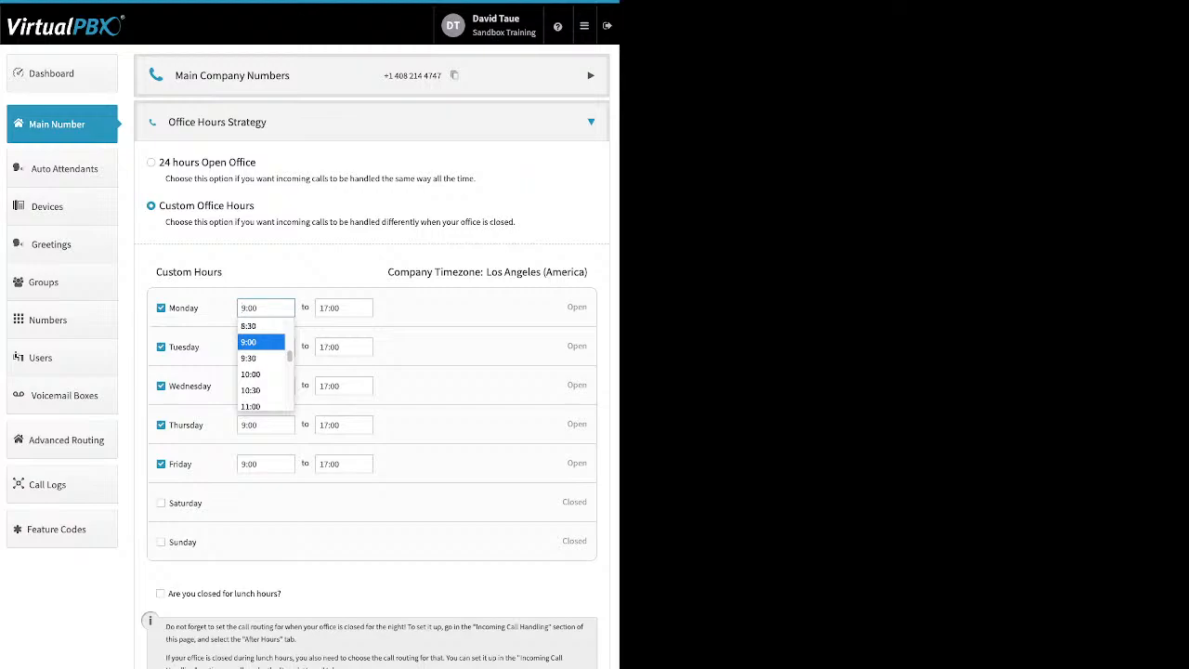
left_click(249, 341)
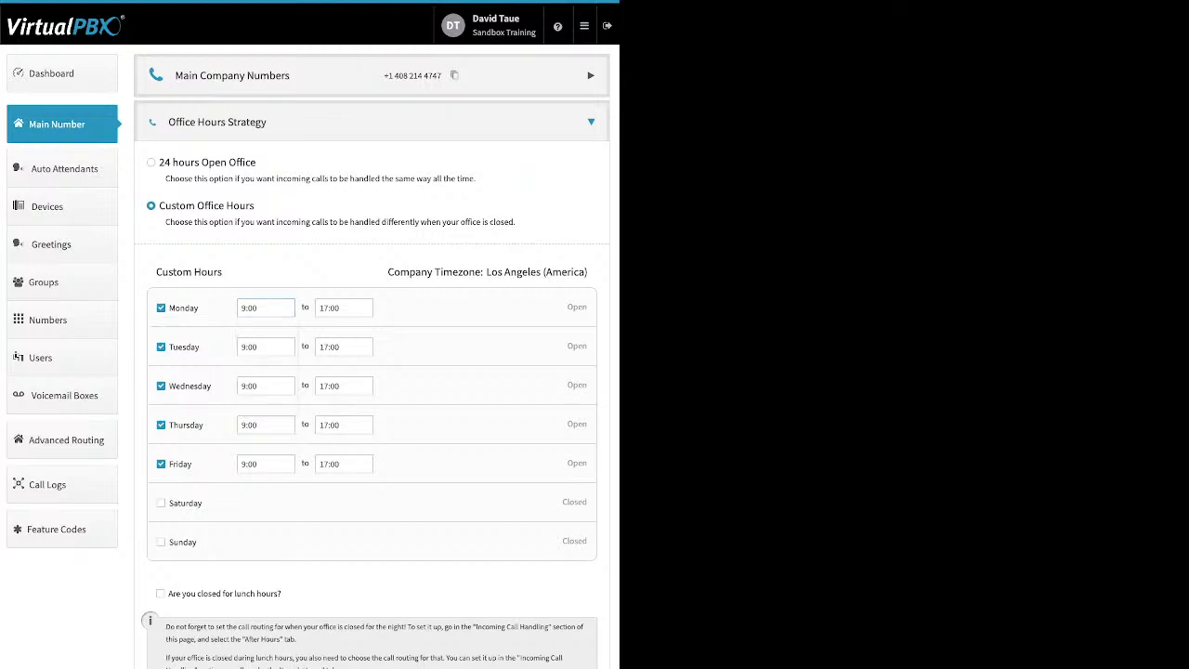
- Tick and then untick closed-for-lunch, leaving lunch hours off
left_click_drag(282, 594, 181, 593)
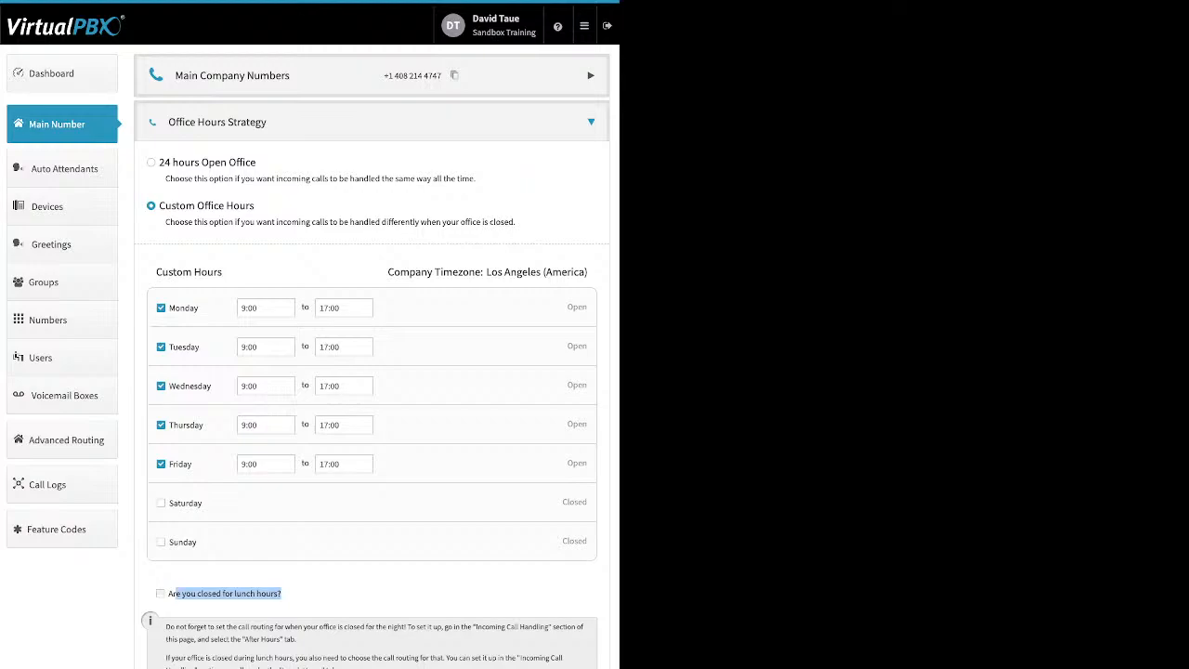
left_click(160, 593)
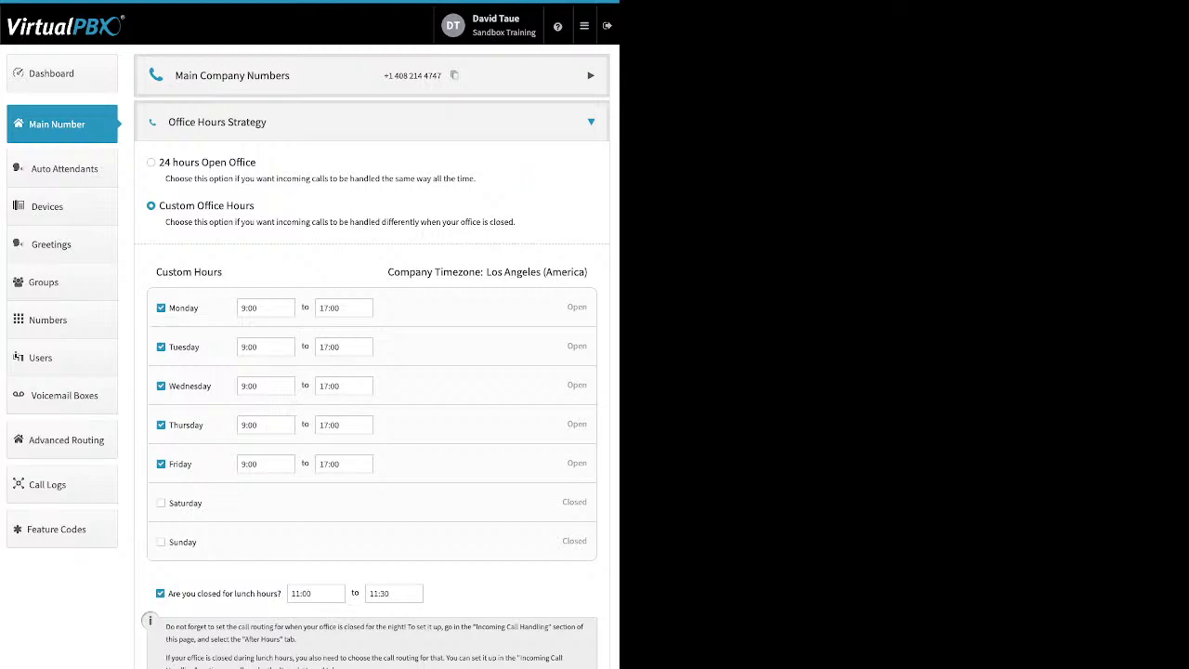
left_click(160, 593)
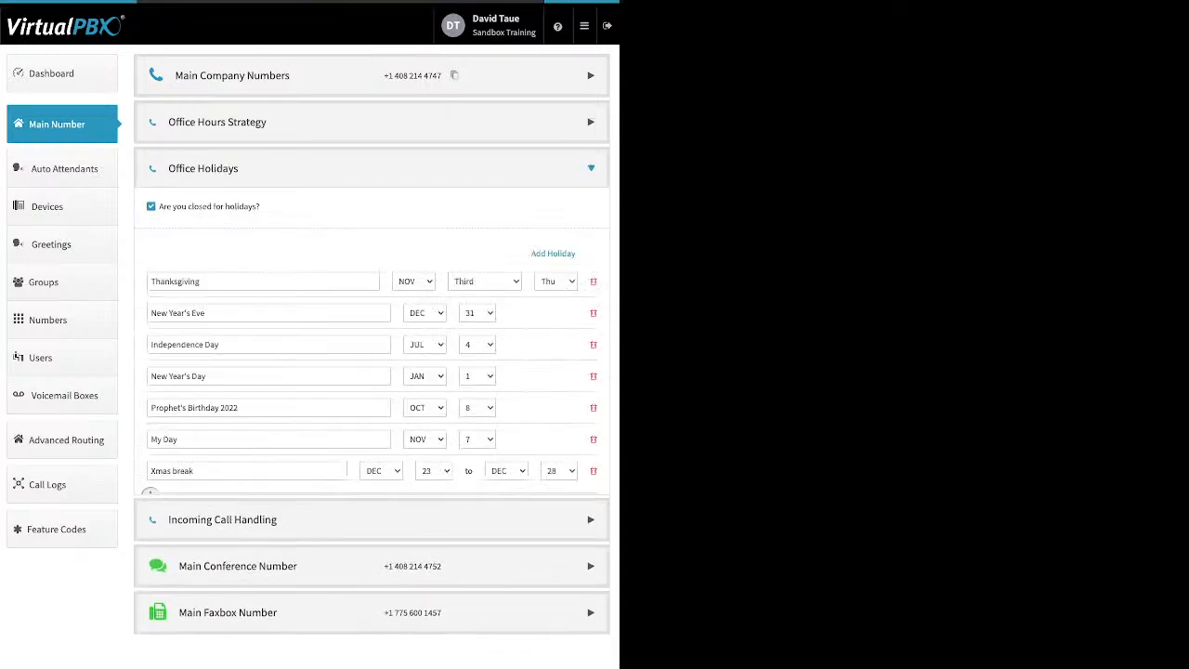
- Review the Add Holiday types and toggle closed-for-holidays off, then back on
left_click_drag(260, 207, 172, 206)
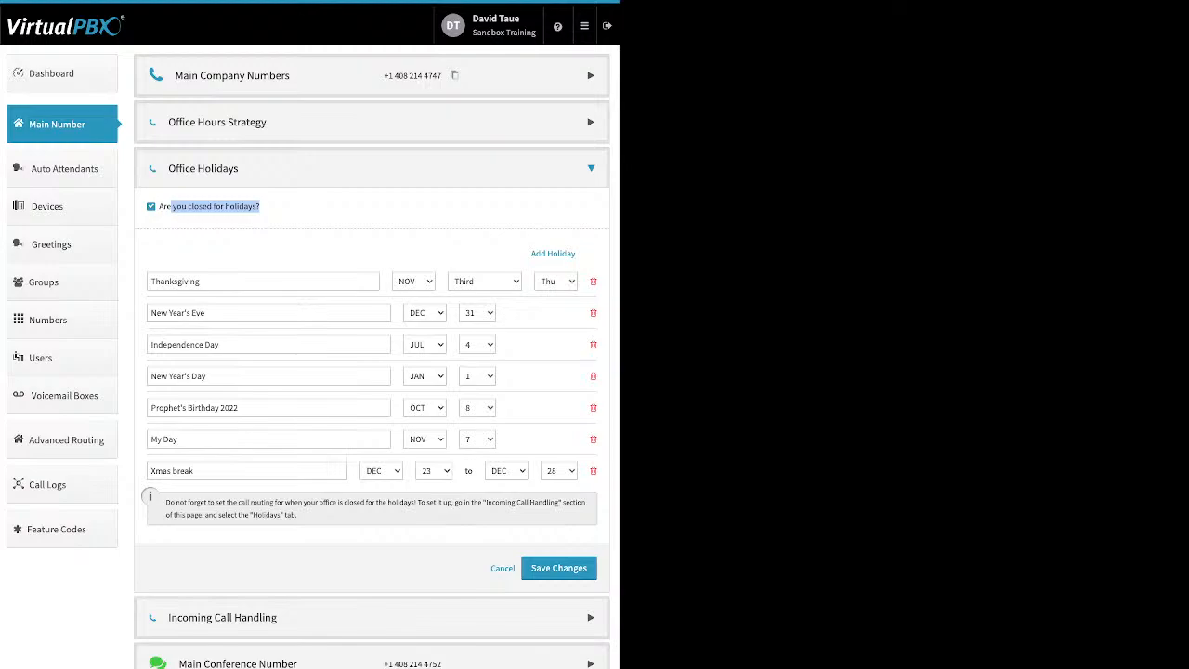
left_click(298, 219)
left_click_drag(531, 252, 563, 252)
left_click(561, 254)
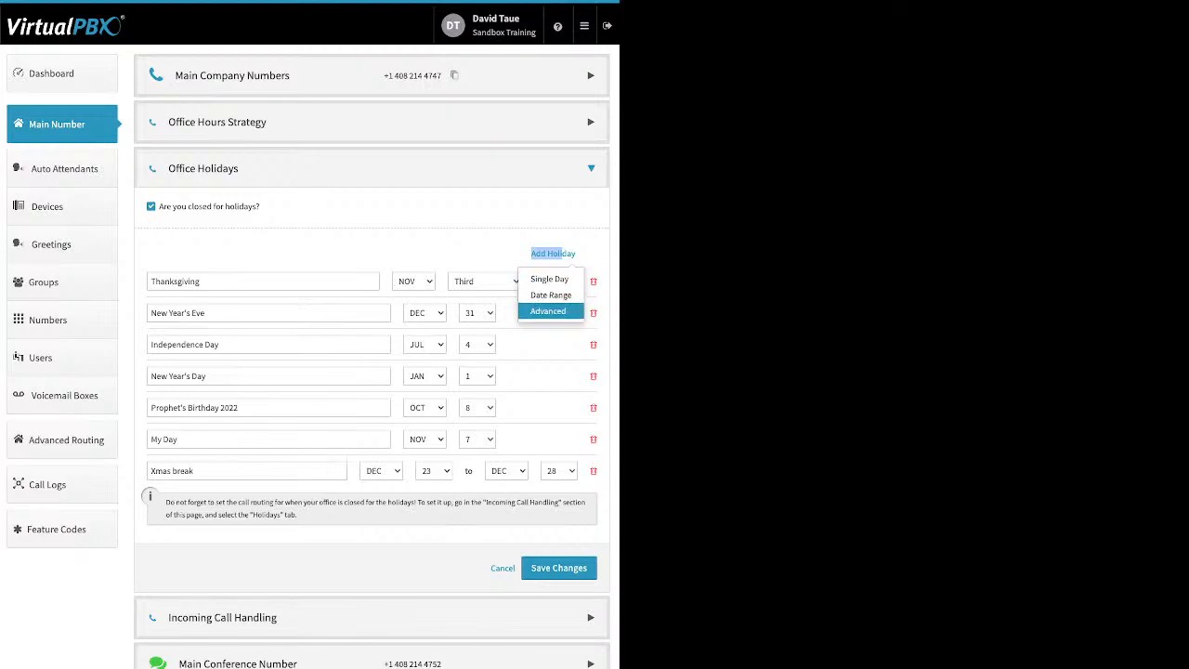
left_click(151, 206)
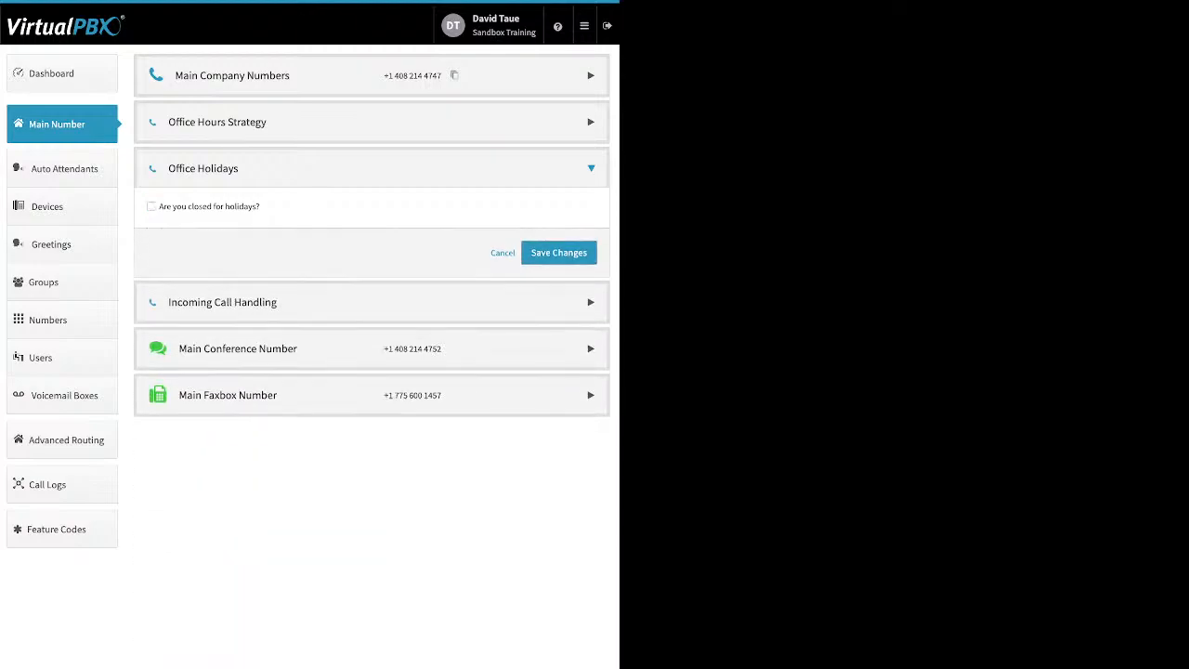
left_click(152, 206)
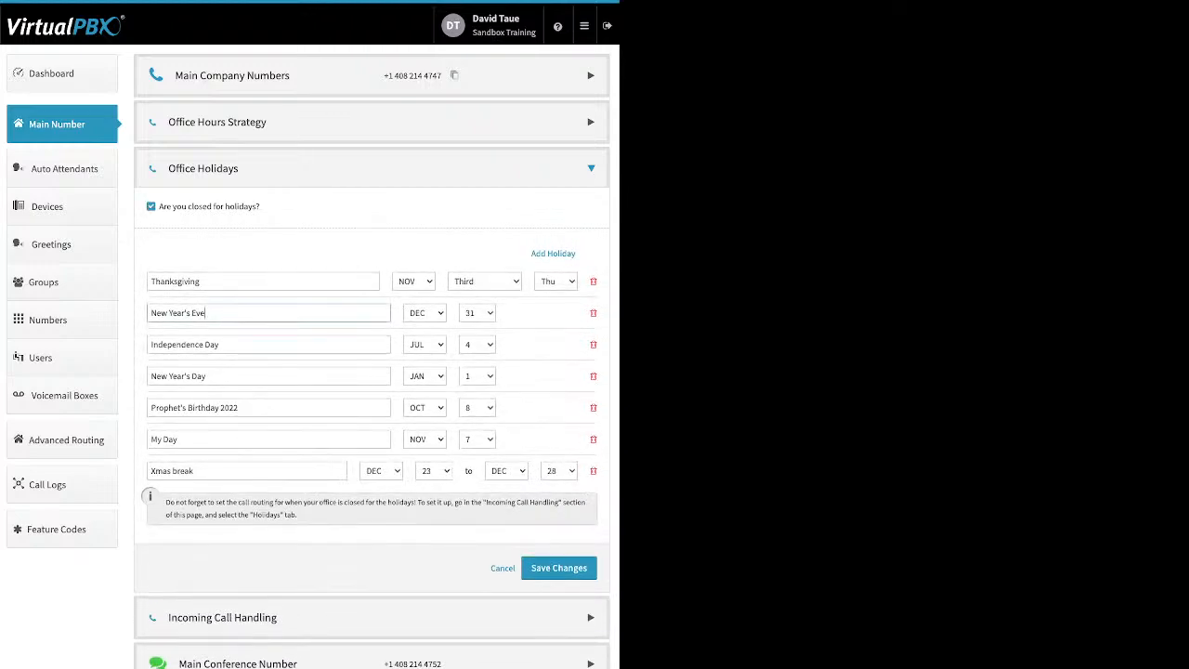
- Review the New Year's Eve, Xmas break and Thanksgiving holidays, then show Incoming Call Handling
triple_click(205, 313)
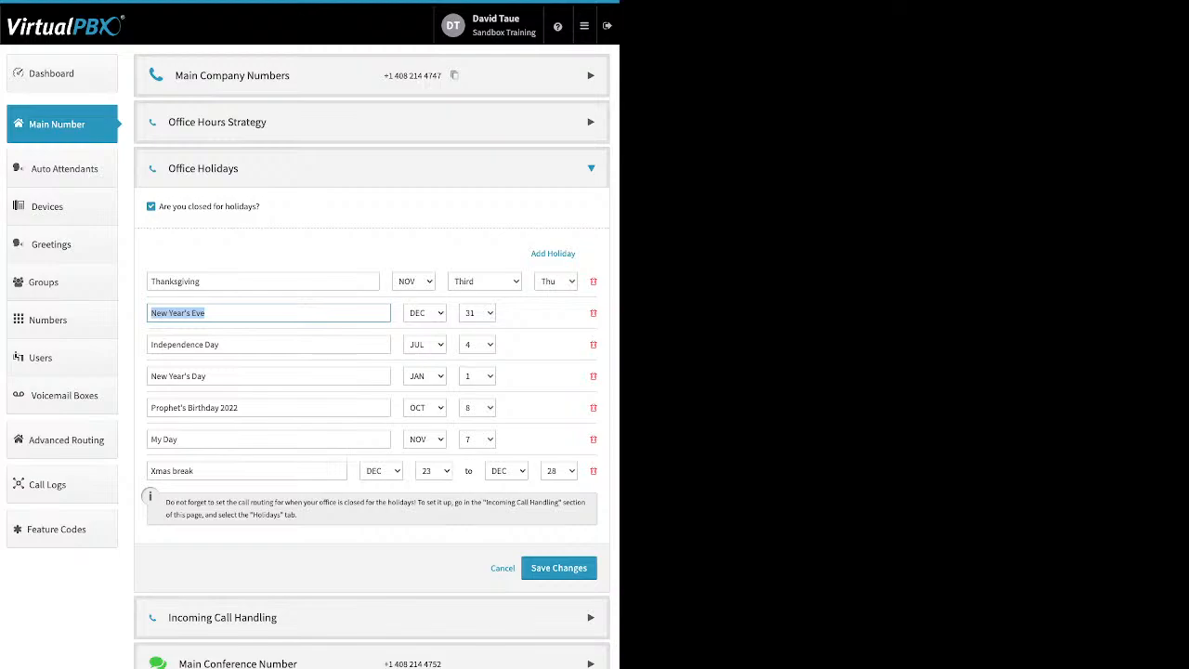
triple_click(172, 471)
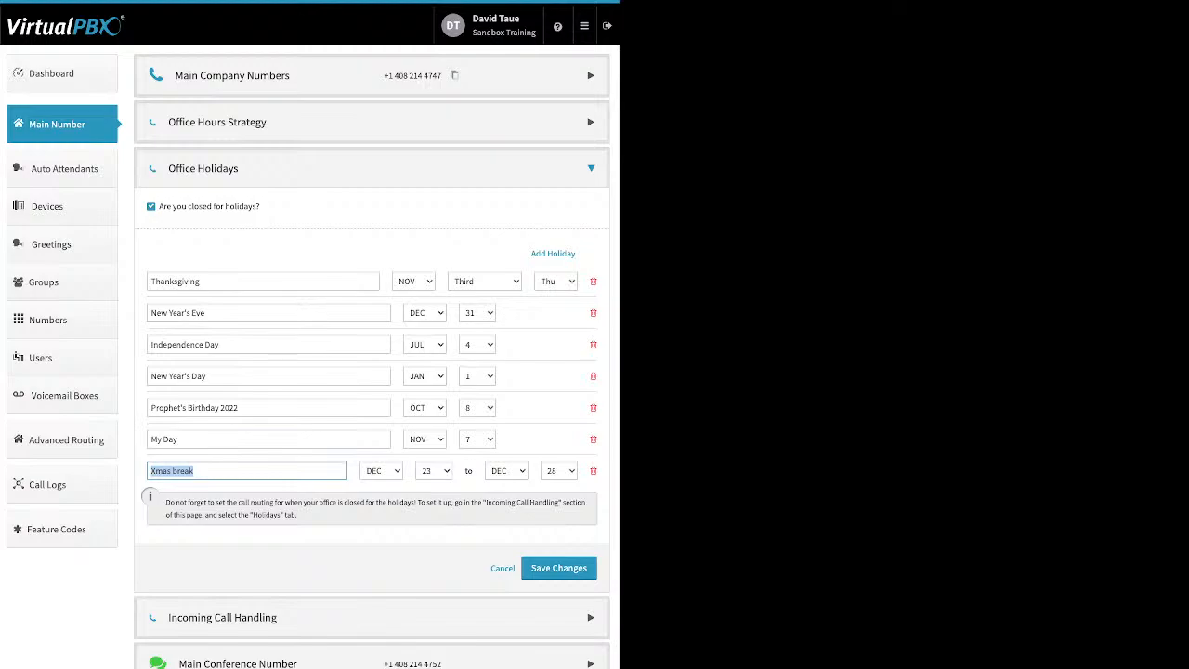
left_click_drag(210, 281, 150, 282)
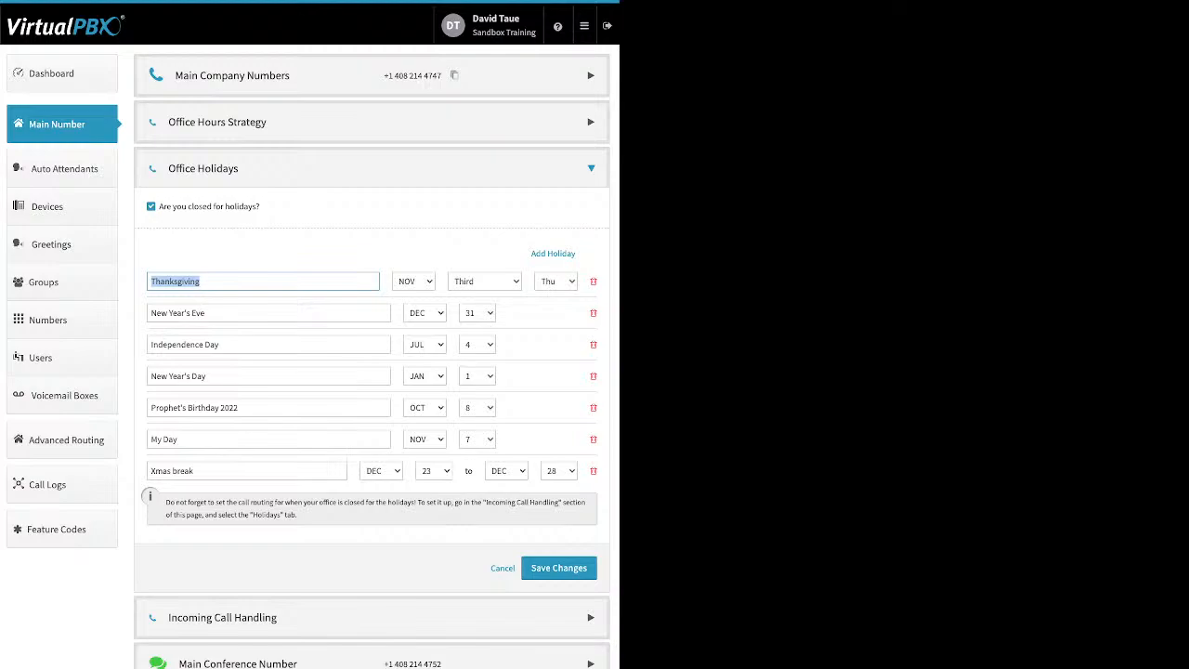
left_click(502, 568)
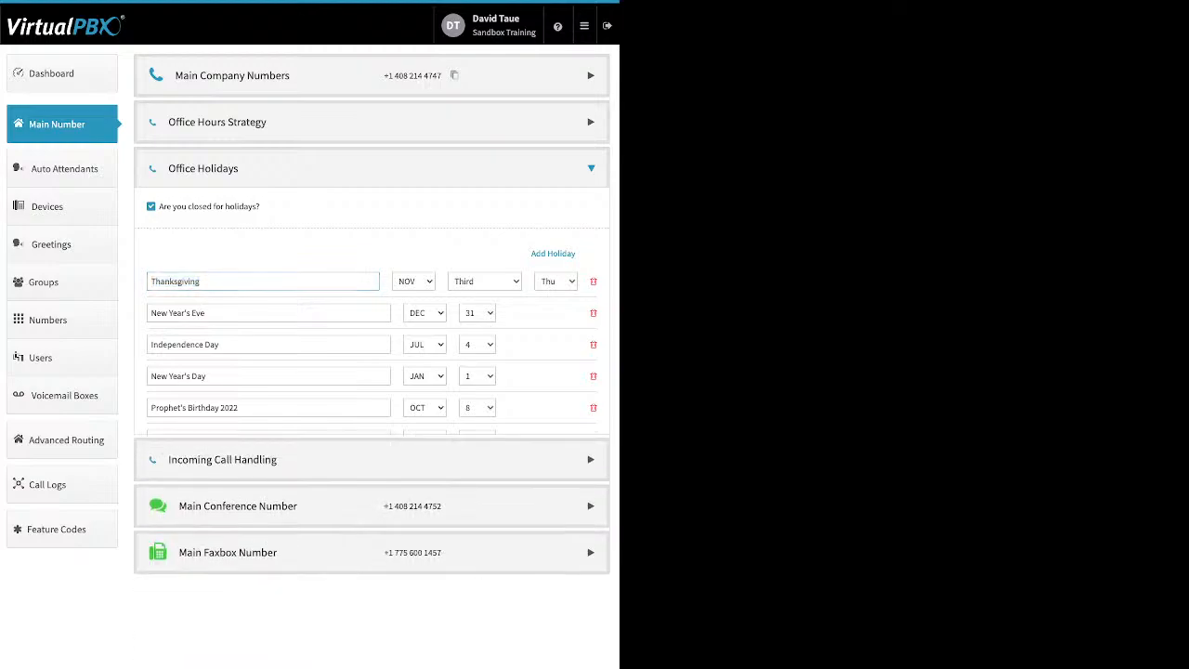
left_click(371, 215)
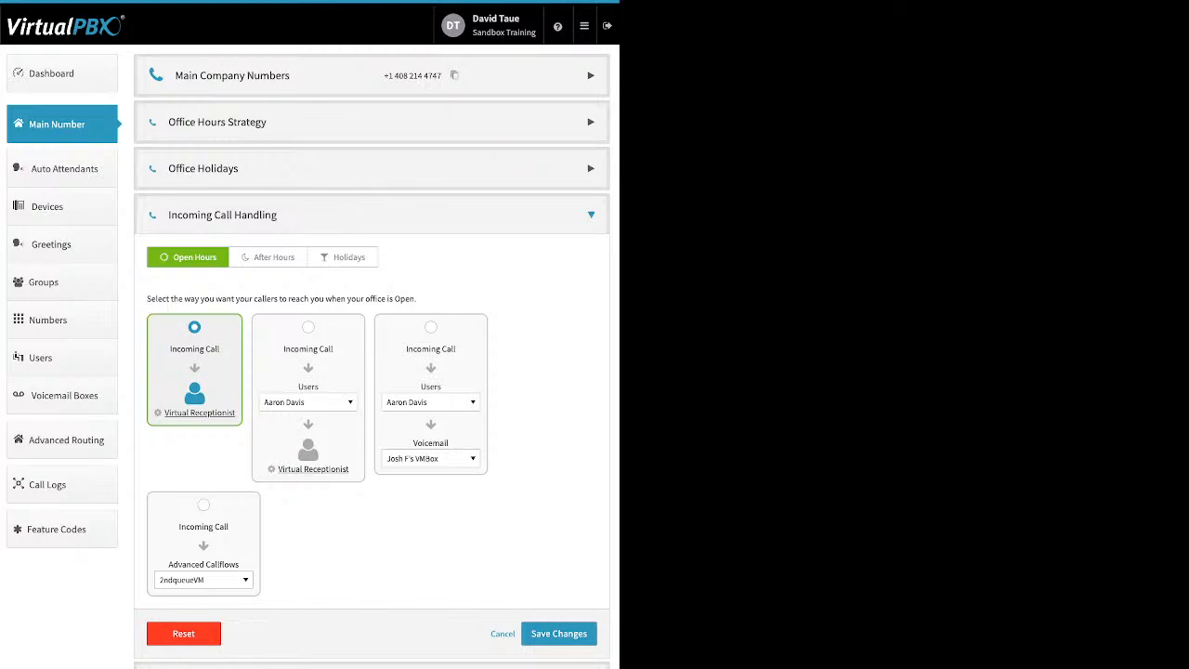
- Compare the After Hours and Holidays call routing, then return to Open Hours
left_click(269, 257)
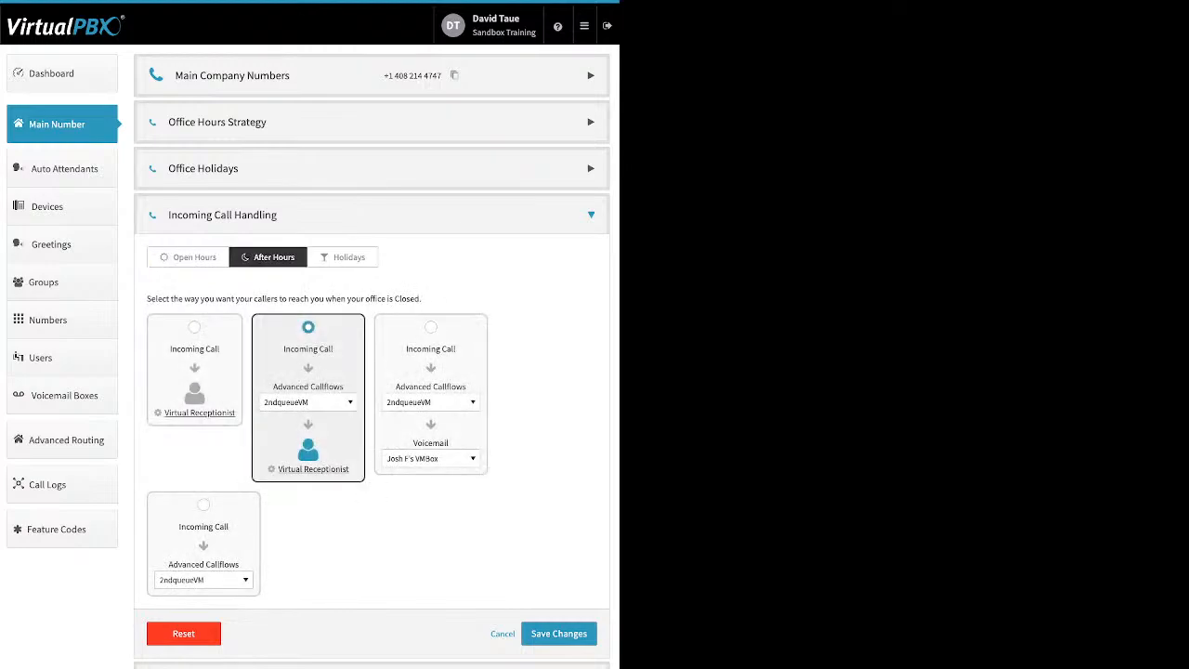
left_click(343, 257)
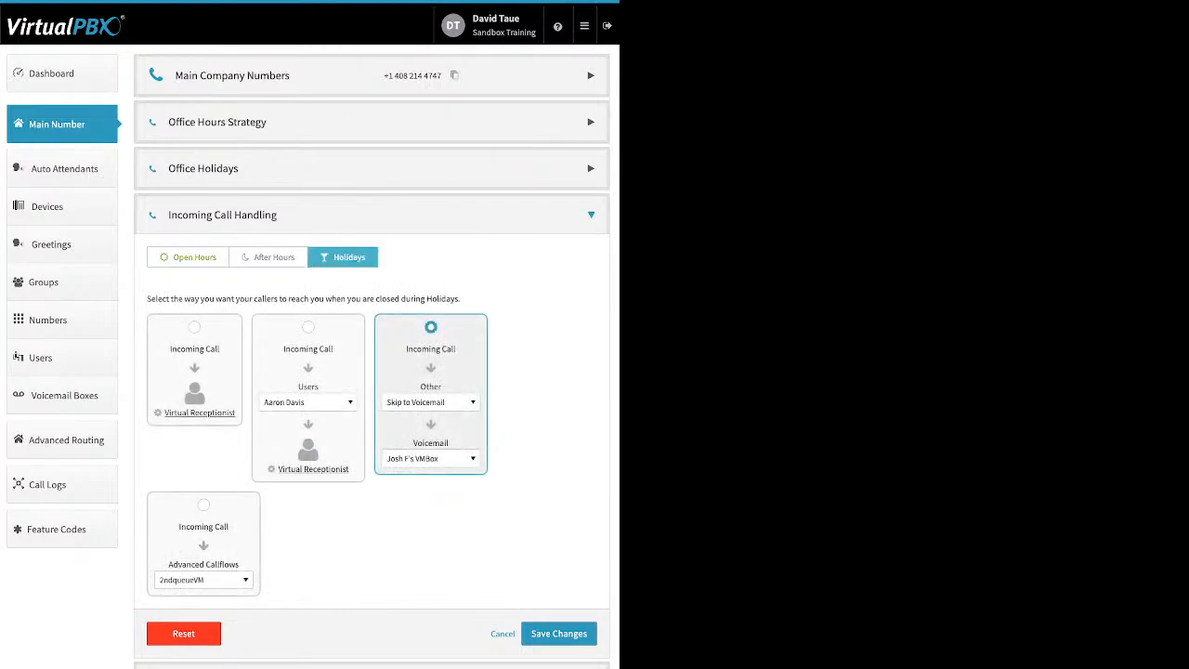
left_click(188, 257)
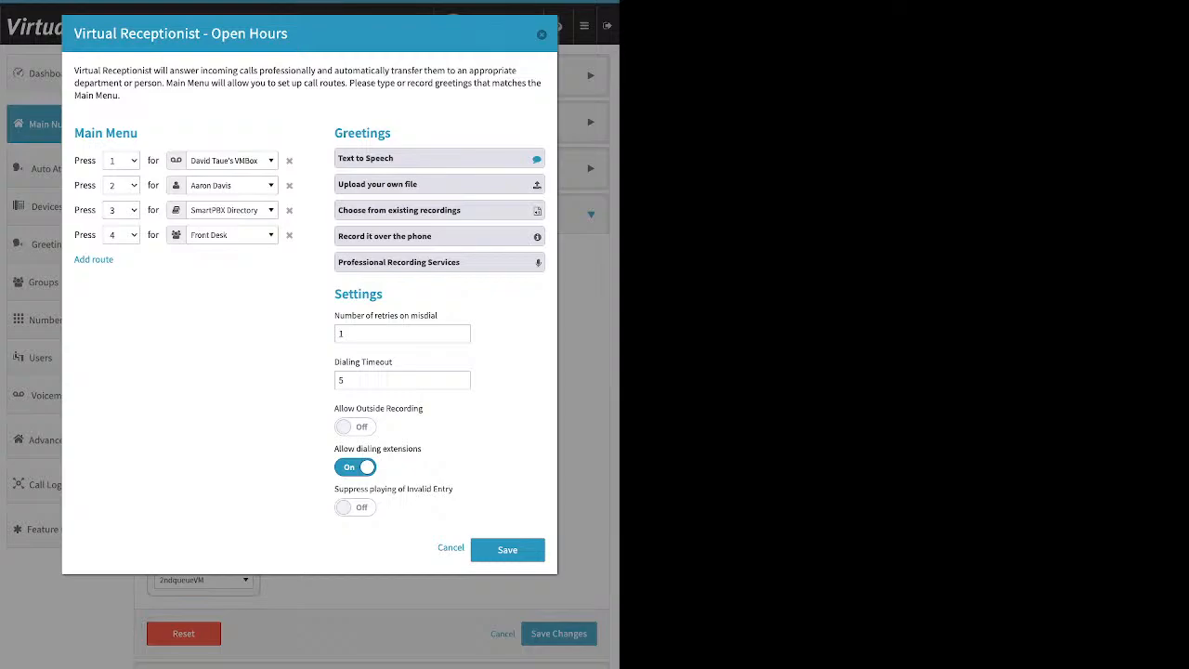
- Add a fifth route row under the open-hours Main Menu
left_click_drag(138, 133, 91, 133)
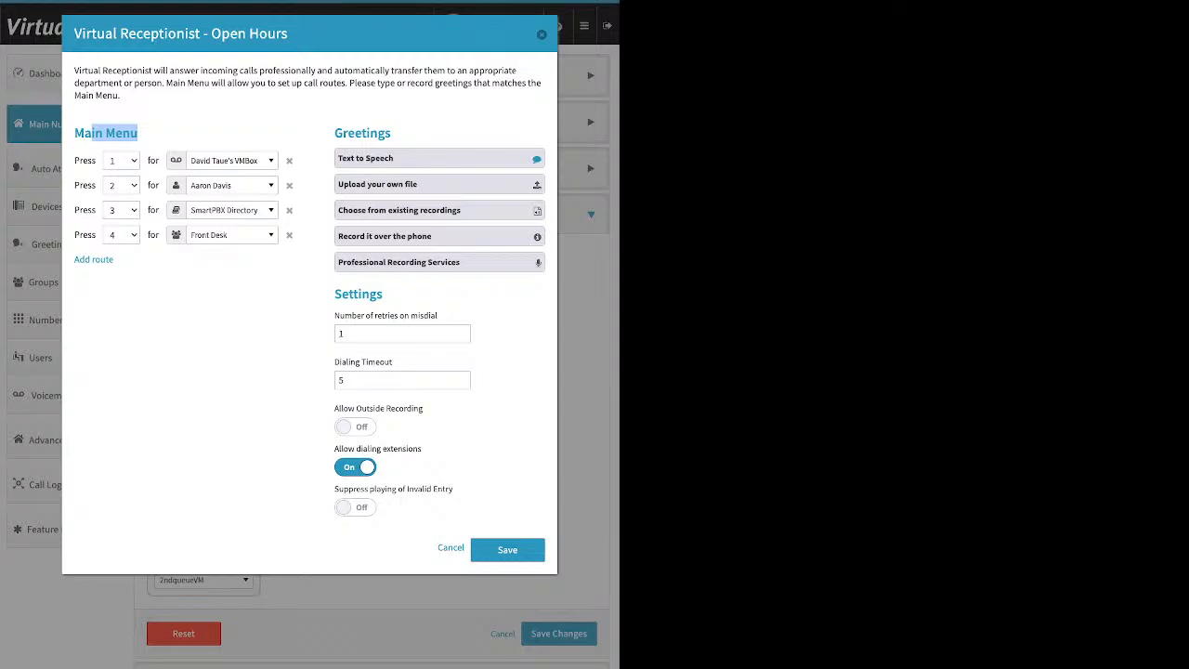
left_click_drag(115, 260, 74, 260)
left_click(94, 260)
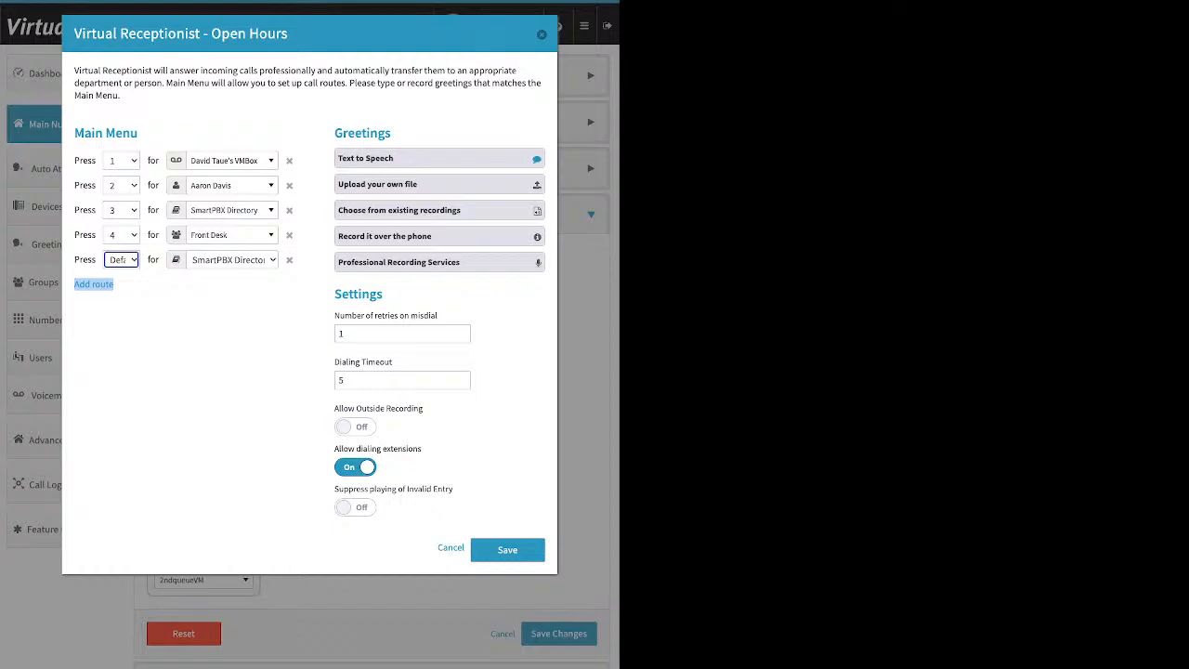
left_click(230, 160)
- Scroll through option 1's destination list of devices and media recordings
scroll(249, 265, "down", 5)
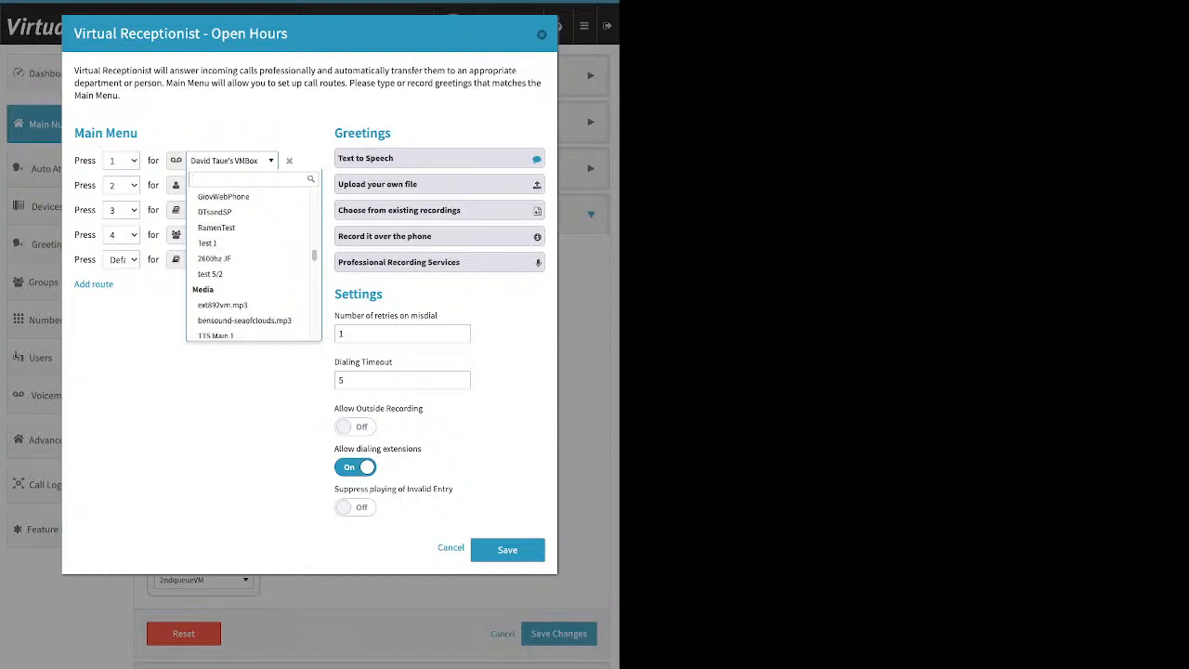
scroll(248, 287, "up", 5)
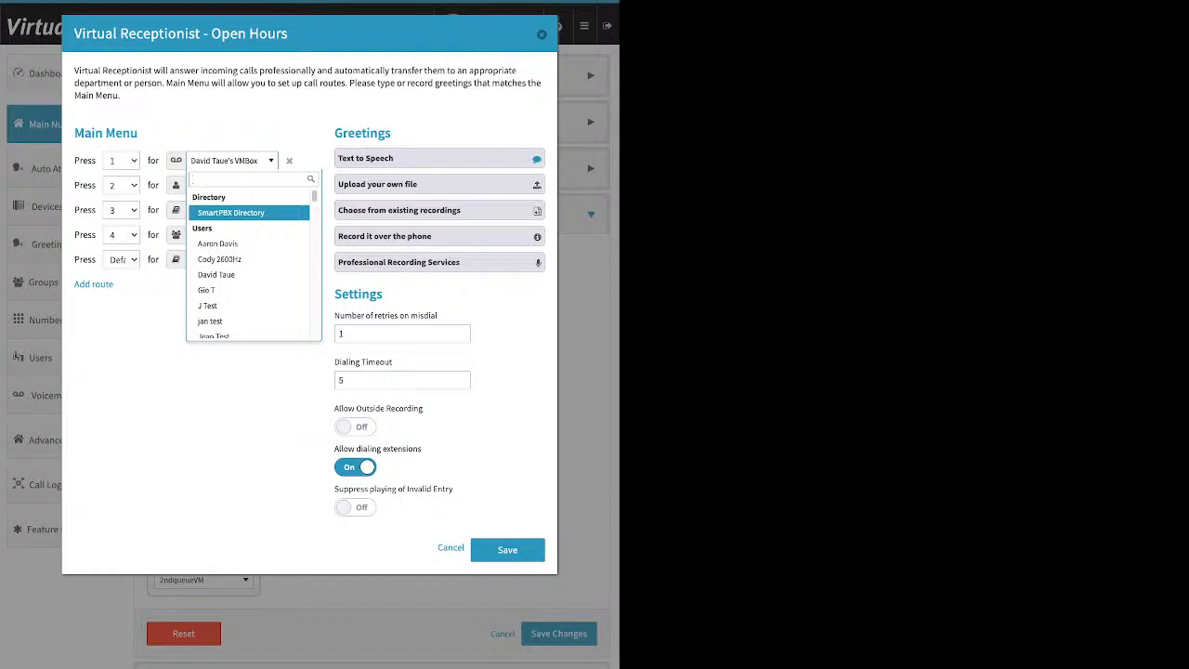
scroll(249, 258, "down", 1)
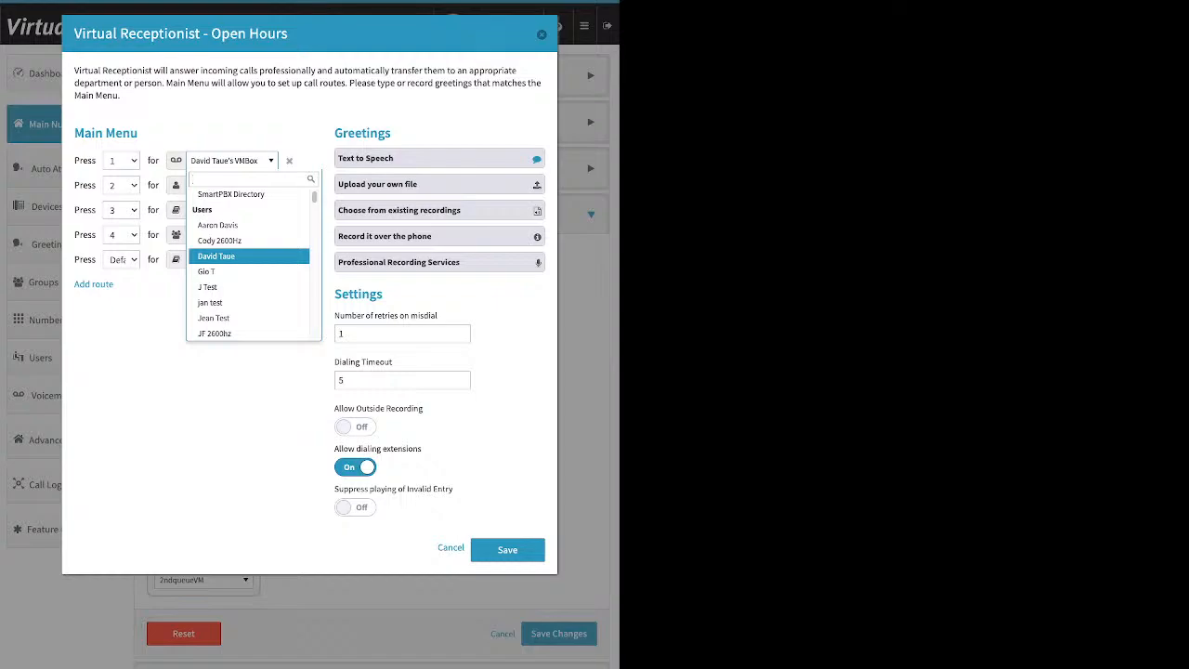
scroll(249, 260, "down", 7)
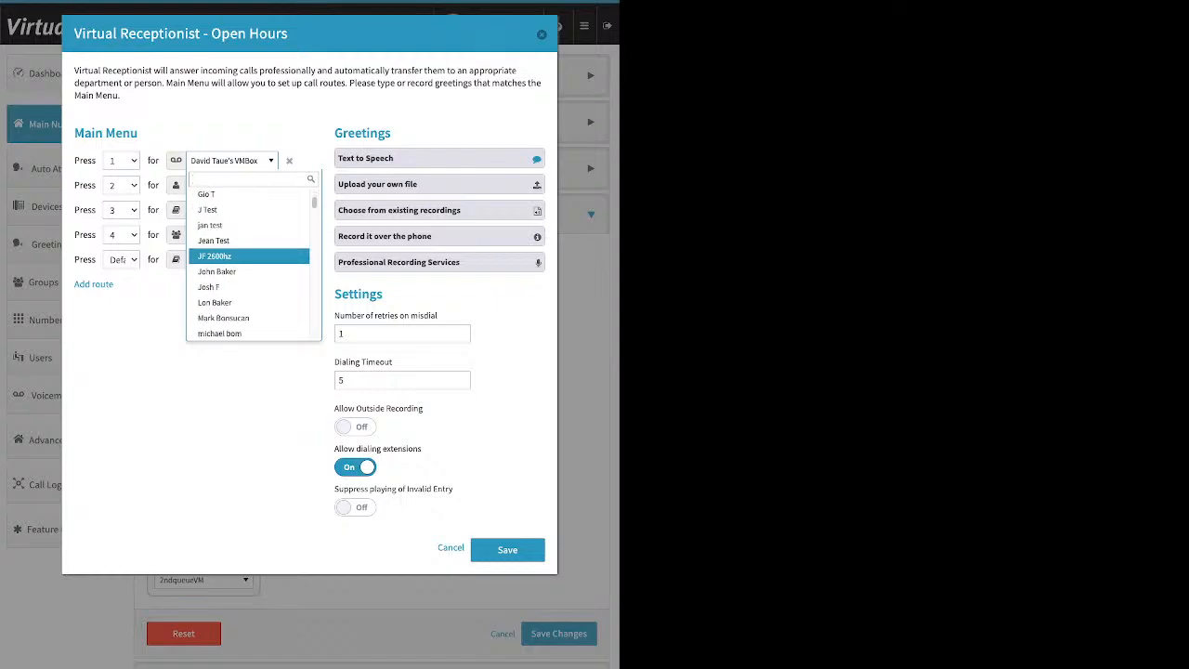
scroll(249, 260, "down", 6)
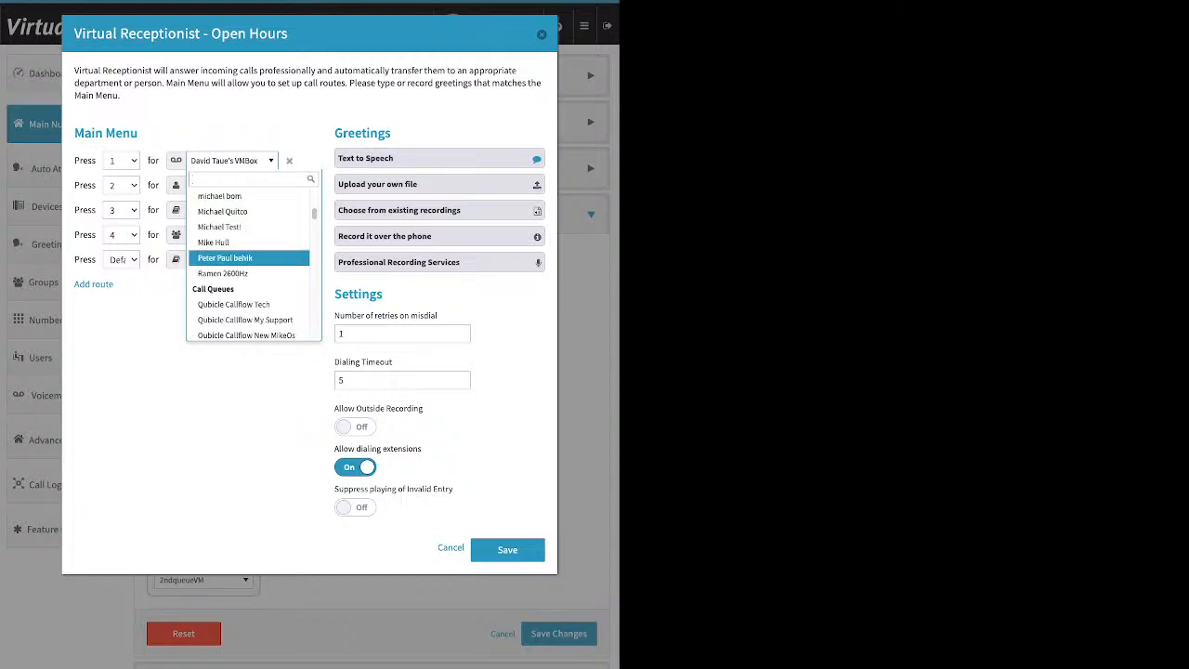
scroll(248, 263, "down", 3)
scroll(249, 263, "down", 1)
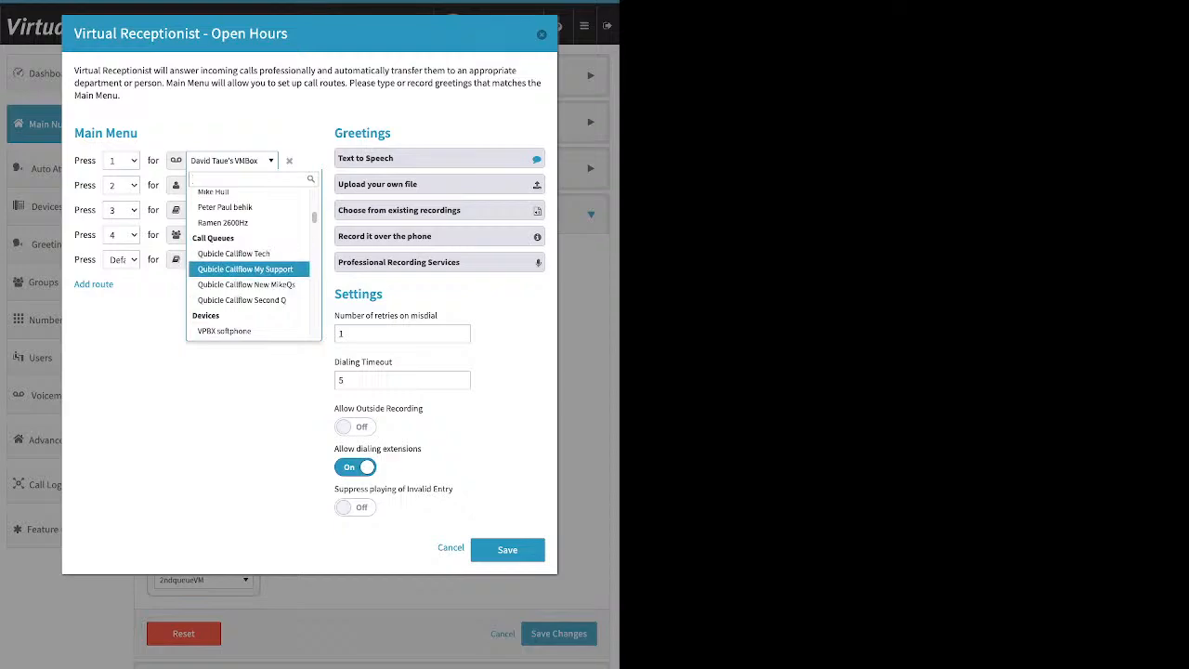
scroll(249, 270, "down", 2)
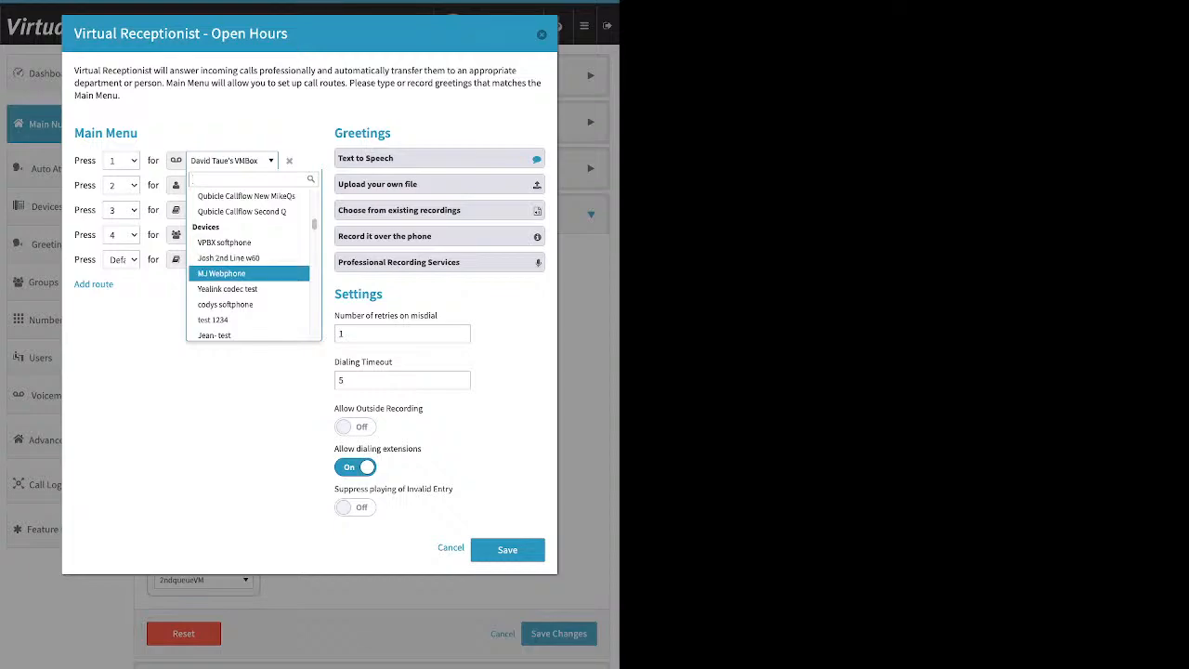
scroll(249, 276, "down", 1)
scroll(249, 276, "down", 1)
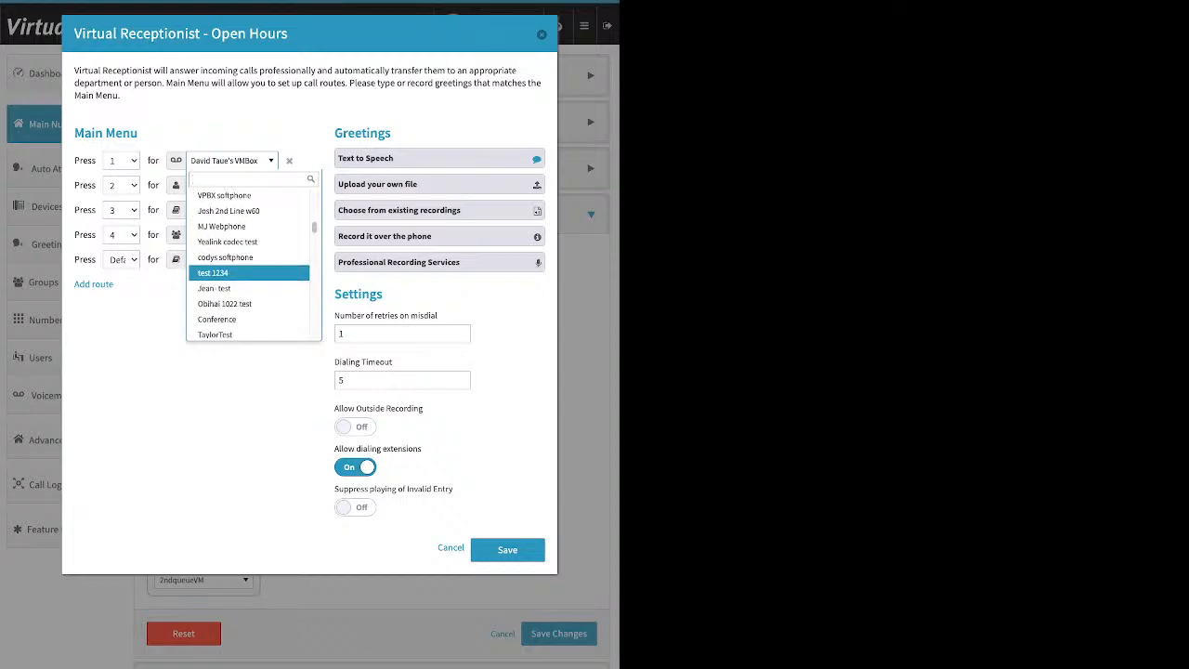
scroll(249, 277, "down", 2)
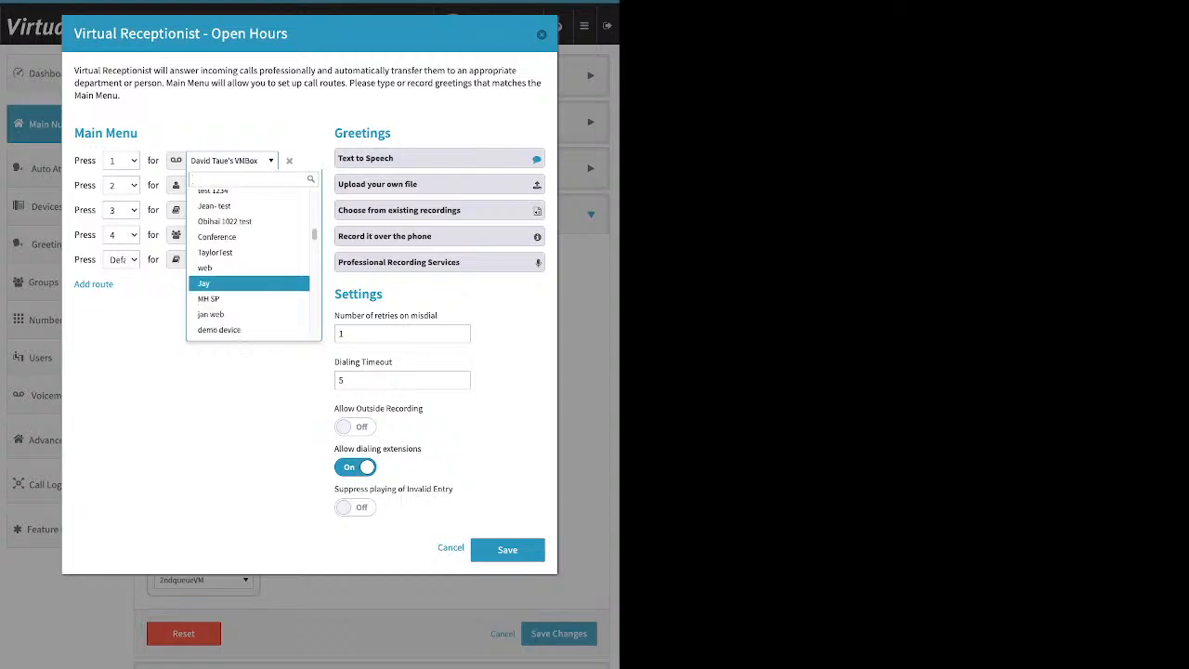
scroll(248, 277, "down", 1)
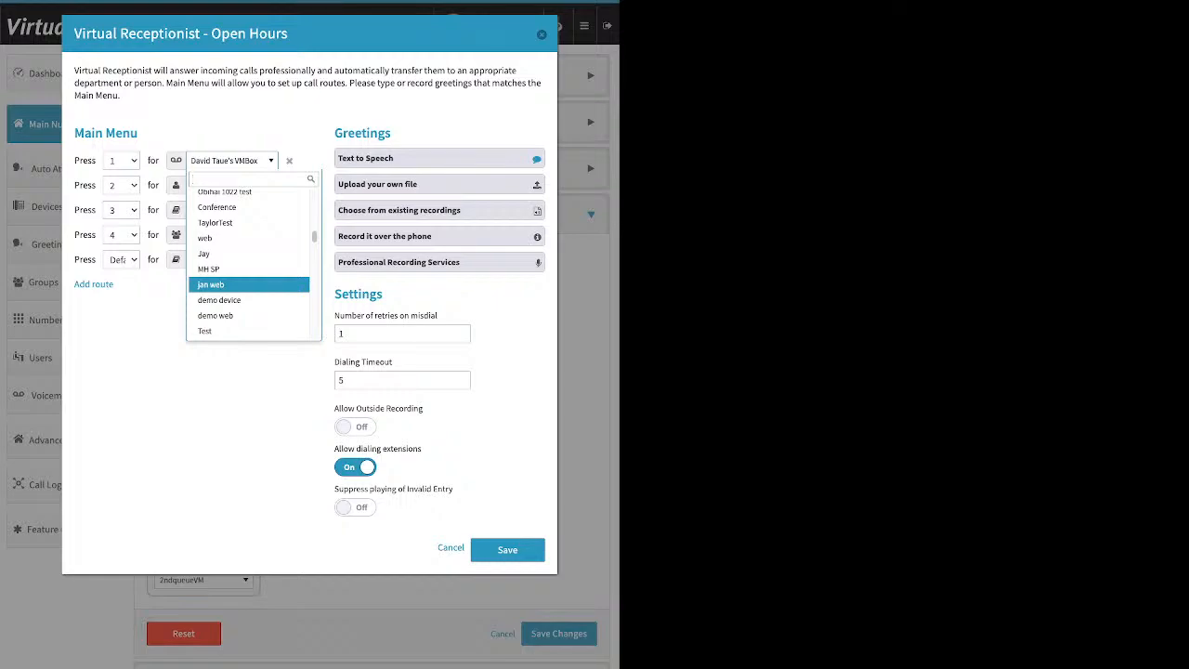
scroll(249, 277, "down", 4)
scroll(249, 276, "down", 6)
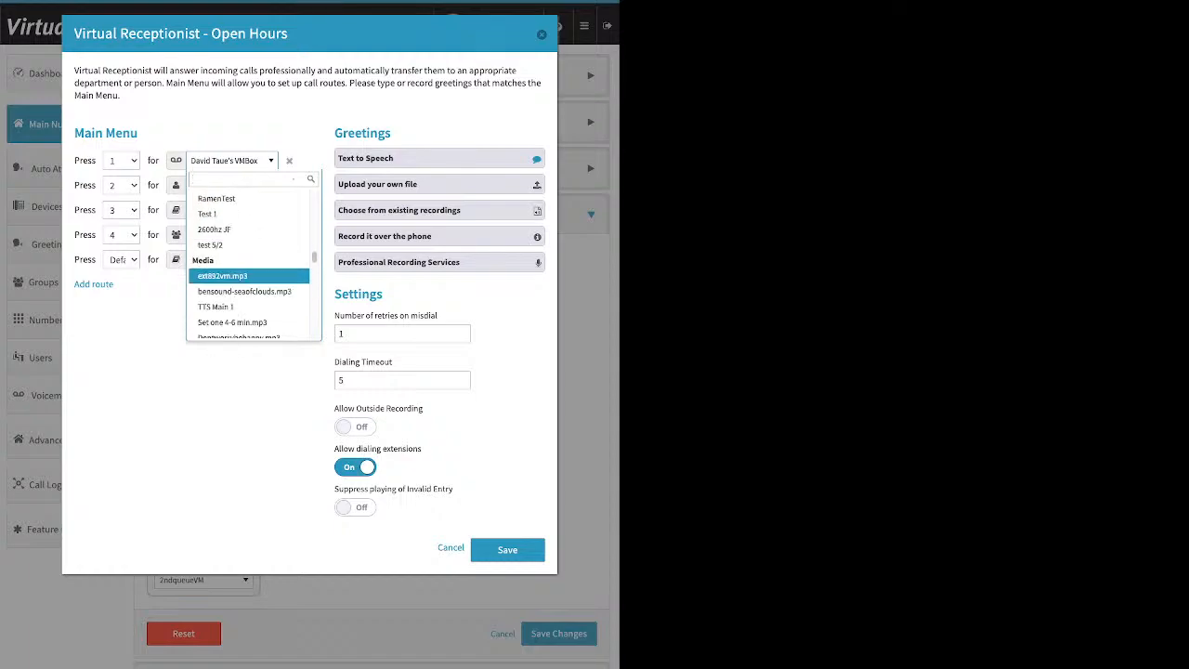
scroll(249, 277, "down", 1)
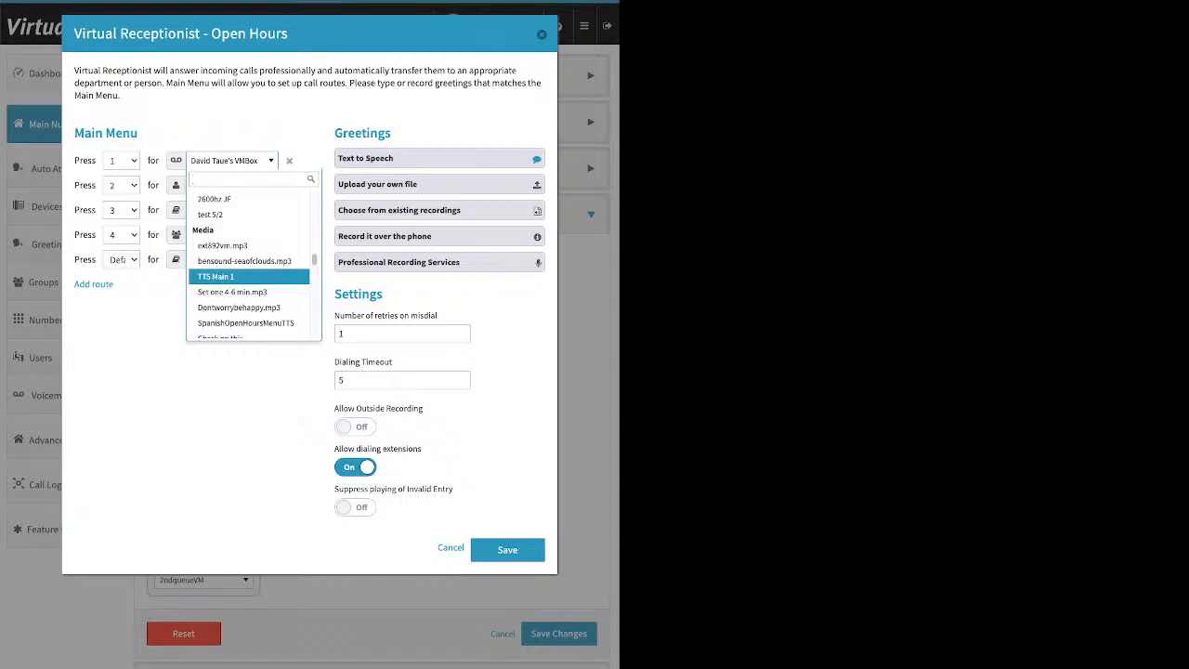
- Step through the groups, callflows and voicemail boxes, then close the list unchanged
key("Down")
key("Down")
key("Down")
key("Down")
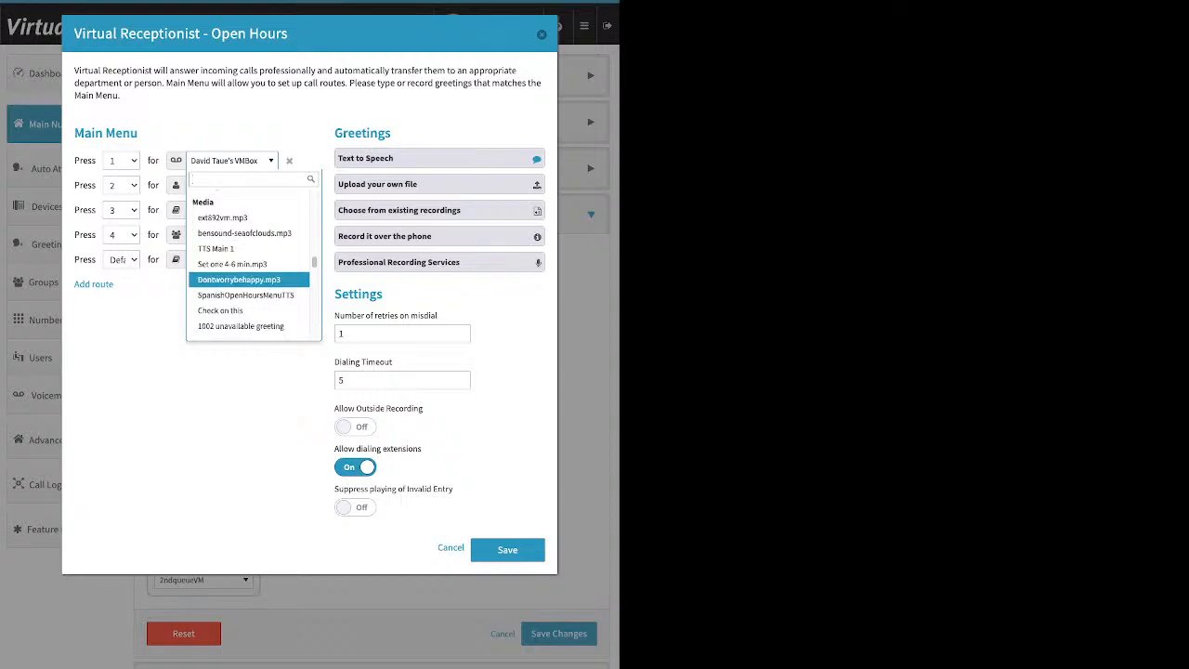
key("Down")
key("Down")
key("Down")
key("Down")
key("Down")
key("Down")
key("Down")
key("Down")
key("Down")
key("Down")
key("Down")
key("Down")
key("Down")
key("Down")
key("Down")
key("Down")
key("Down")
key("Down")
key("Down")
key("Down")
key("Down")
key("Down")
key("Down")
key("Down")
key("Down")
key("Down")
key("Down")
key("Down")
key("Down")
key("Down")
key("Down")
key("Down")
key("Down")
key("Down")
key("Down")
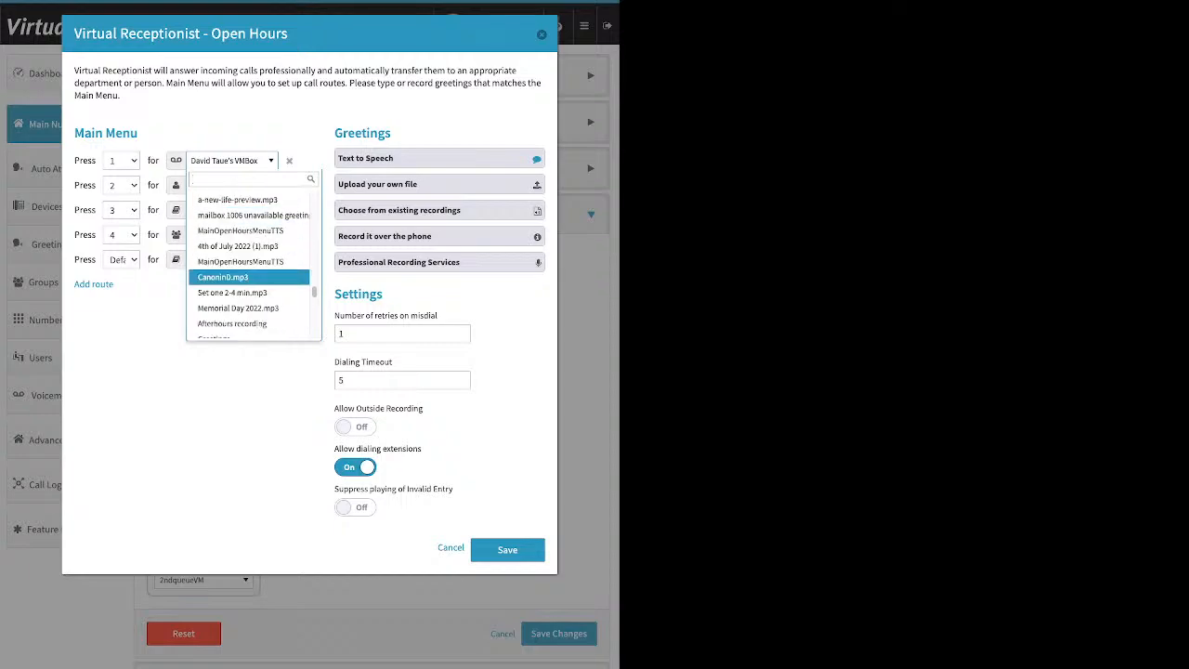
key("Down")
key("Down")
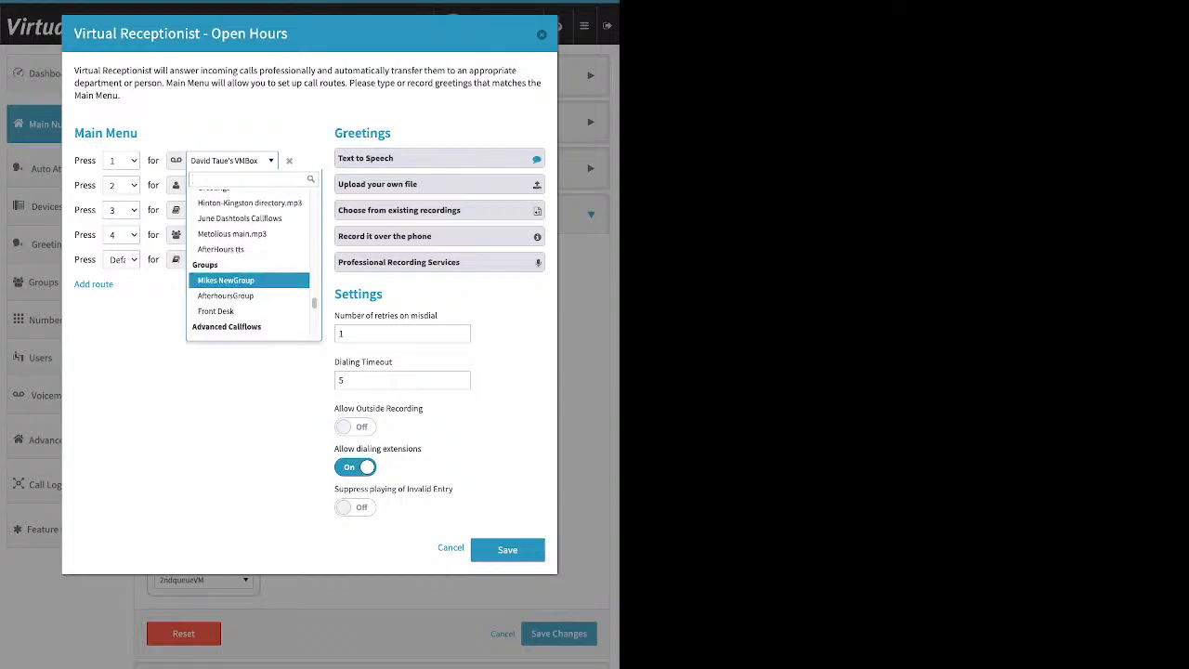
key("Down")
key("Down")
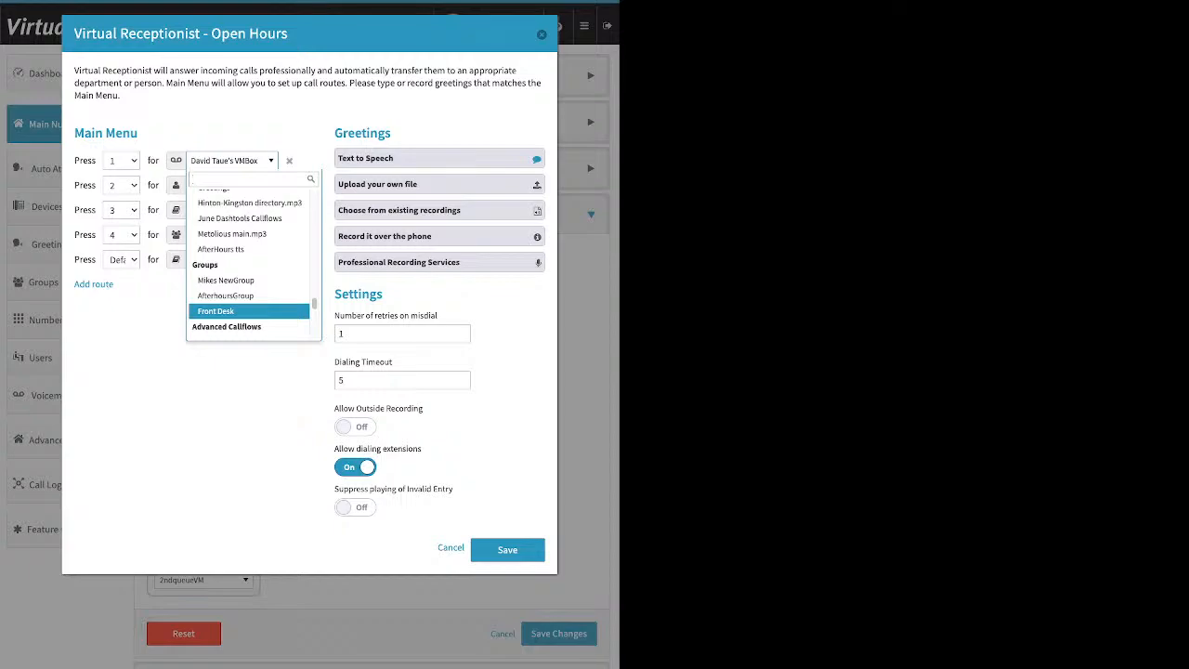
key("Down")
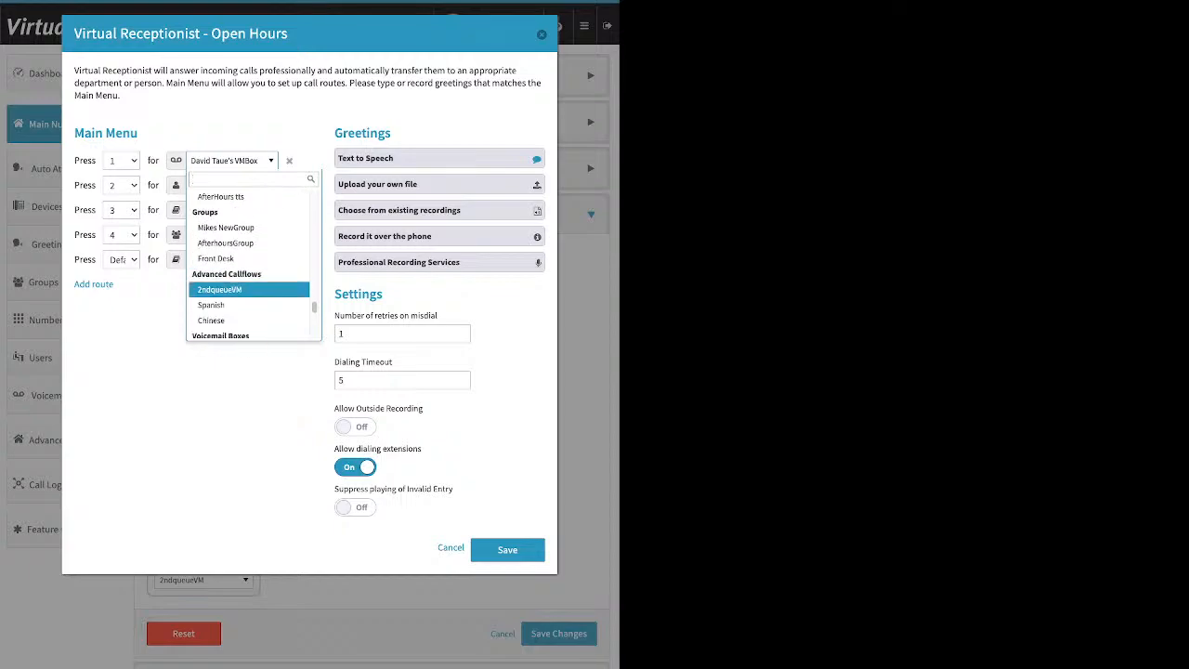
key("Down")
key("Down")
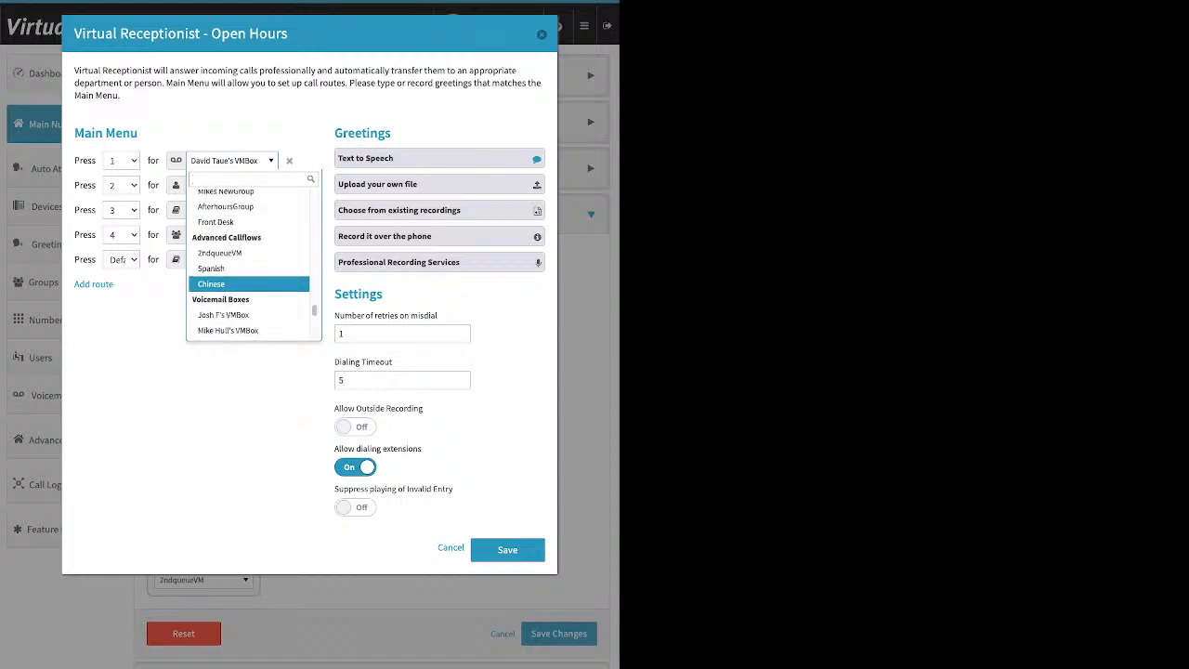
key("Down")
key("Down")
key("Down")
key("Down")
key("Down")
key("Down")
key("Down")
key("Down")
key("Down")
key("Down")
key("Down")
key("Down")
key("Down")
key("Down")
key("Down")
key("Down")
key("Down")
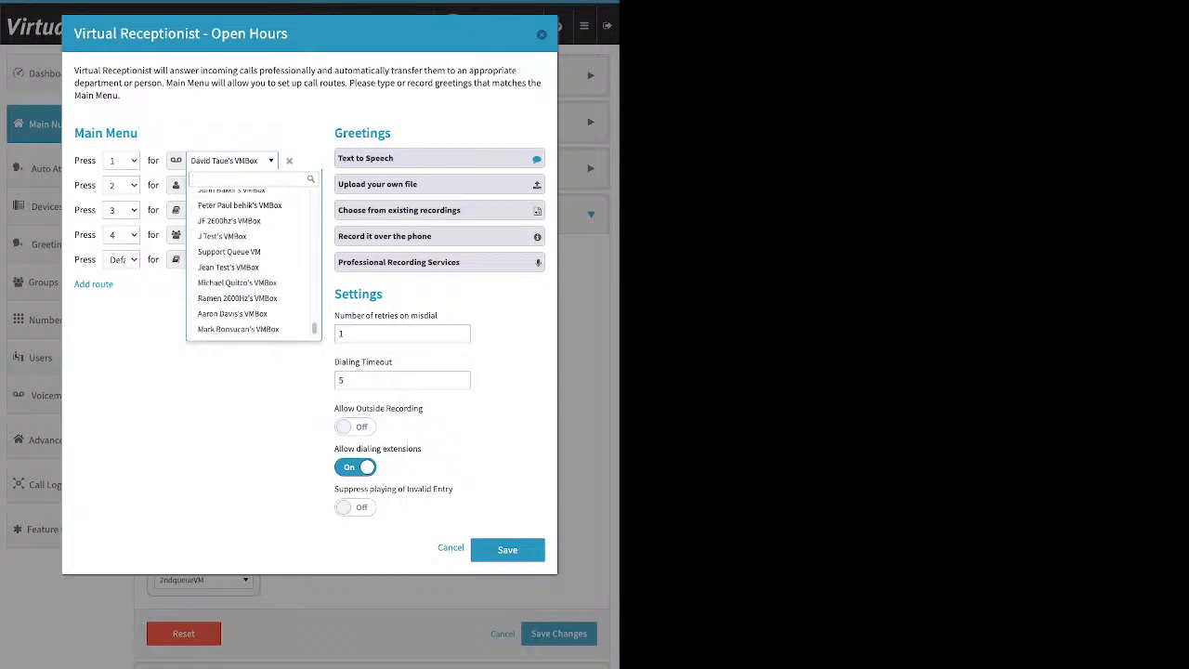
key("Escape")
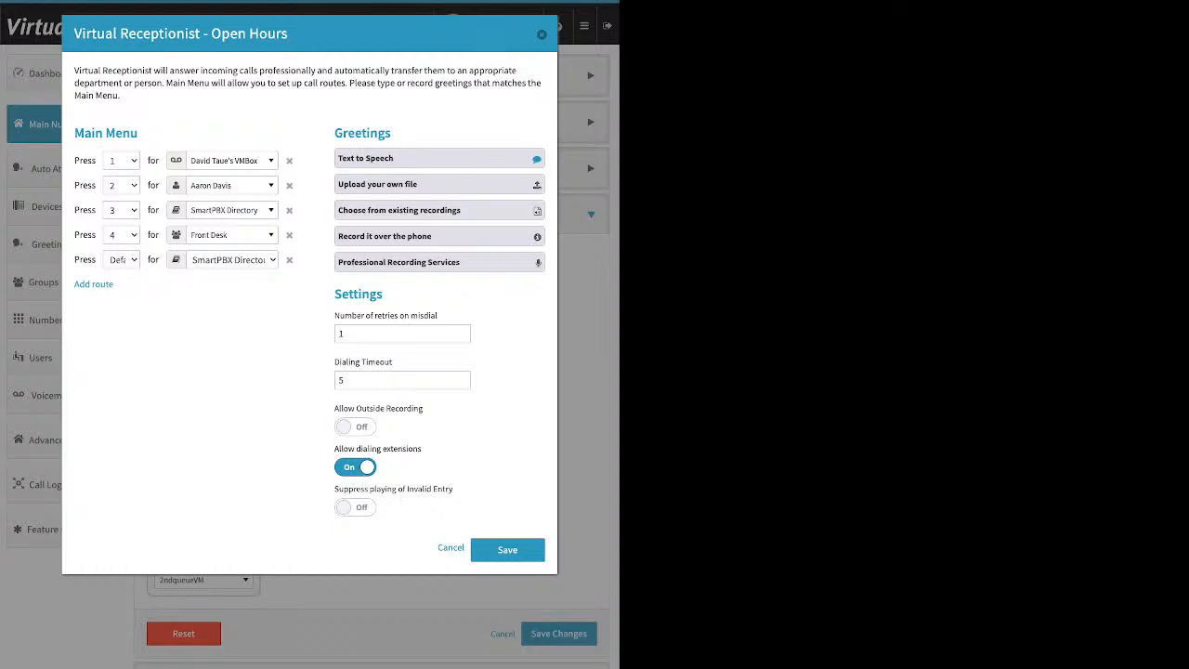
- Read the Open Hours text-to-speech greeting, then expand the Upload your own file option
left_click(439, 159)
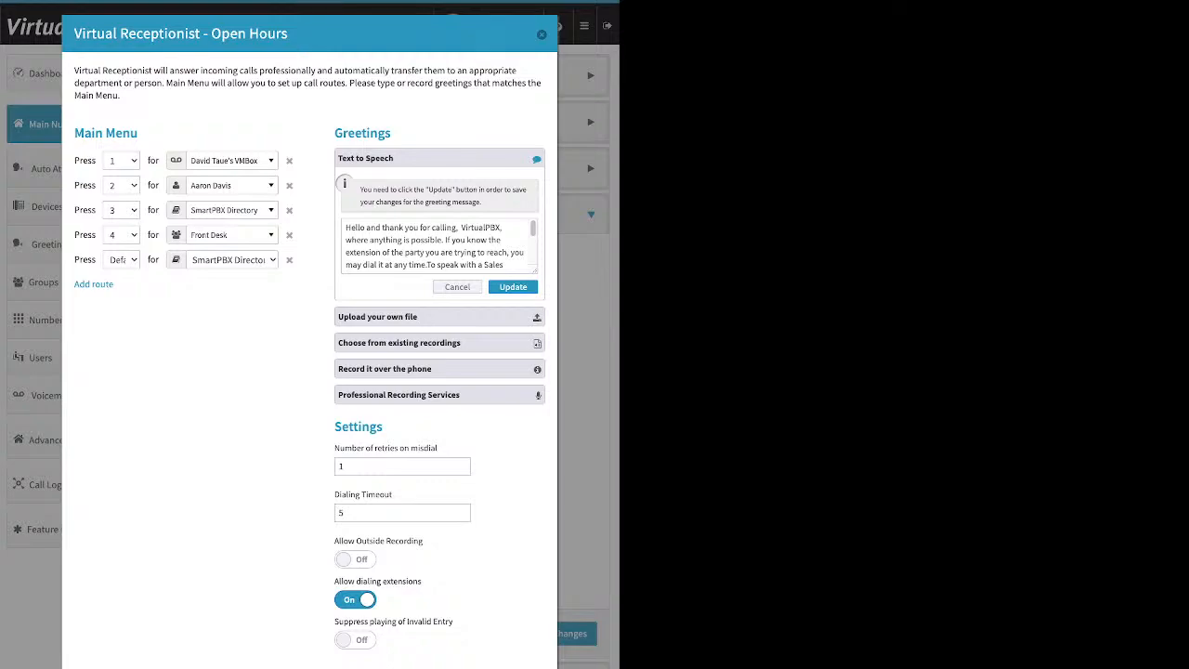
left_click_drag(344, 226, 502, 283)
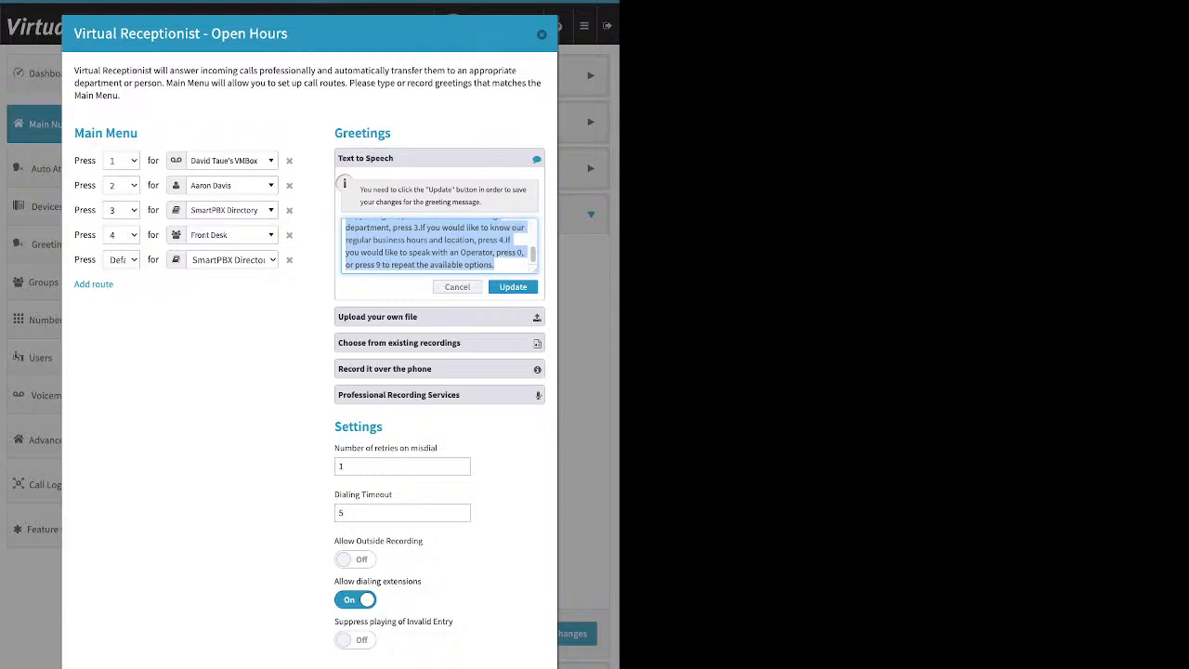
left_click_drag(288, 33, 211, 34)
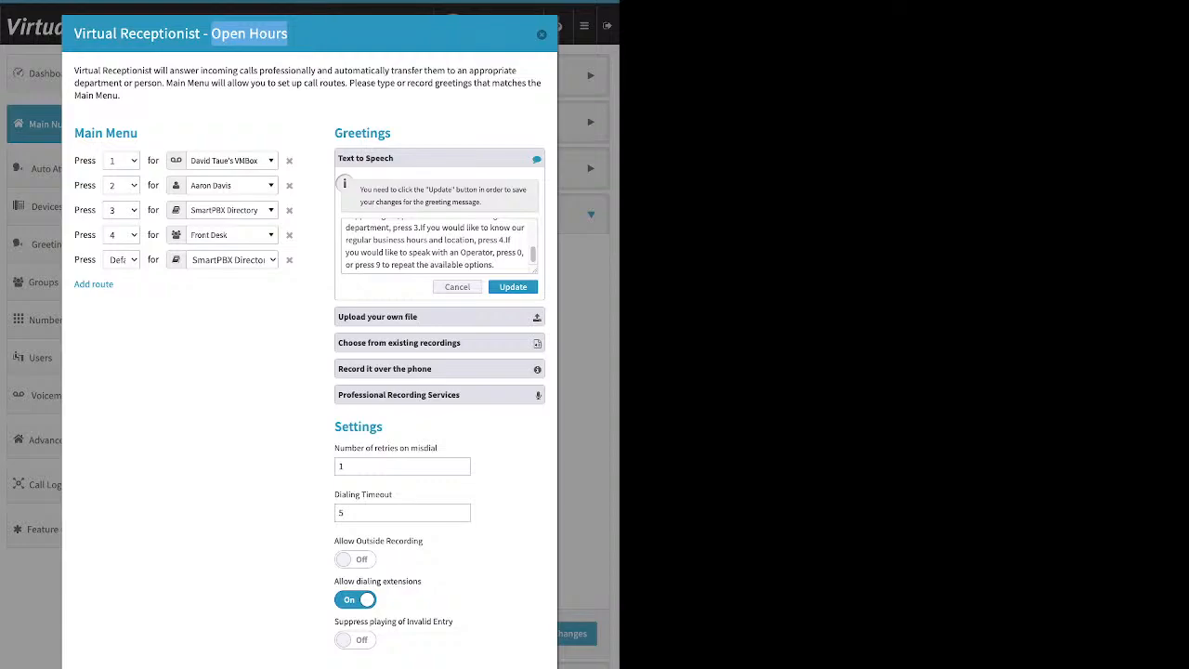
left_click(439, 317)
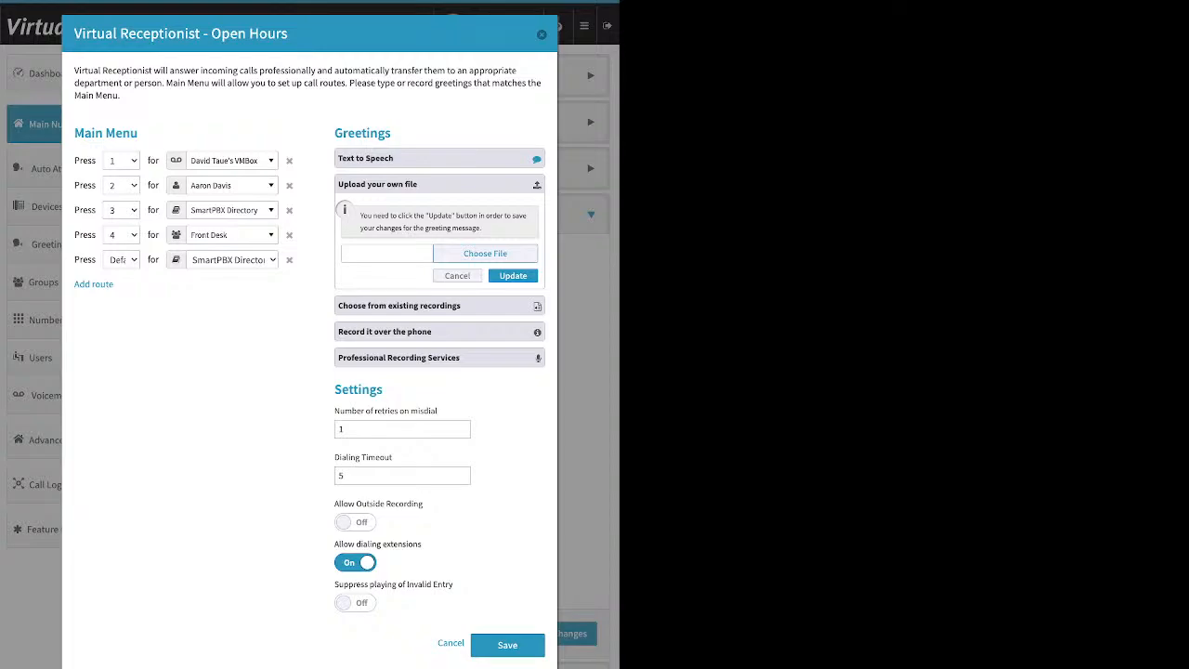
- Collapse file upload, view Choose from existing recordings, then show Record it over the phone
left_click(456, 276)
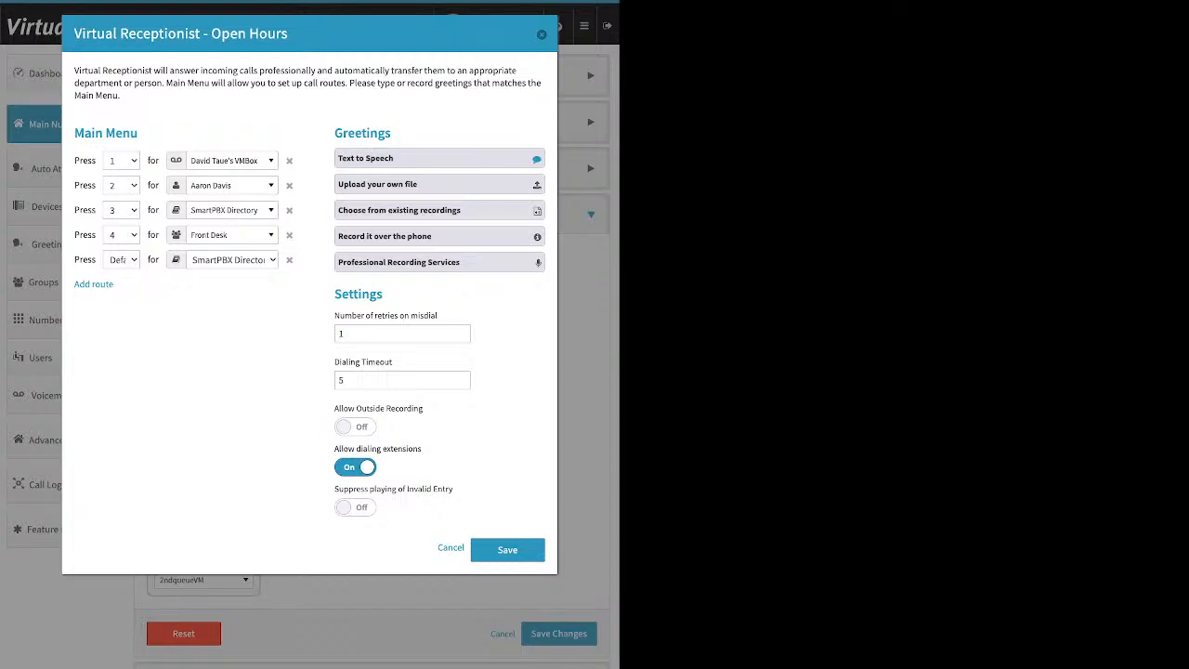
left_click(400, 210)
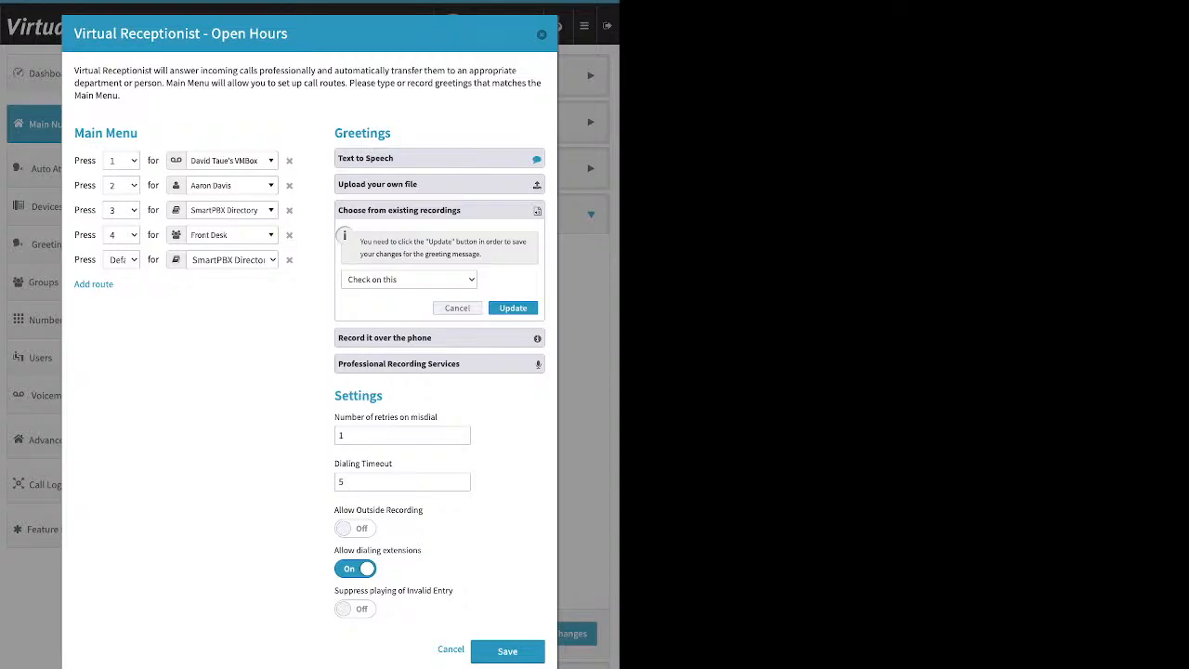
left_click(439, 338)
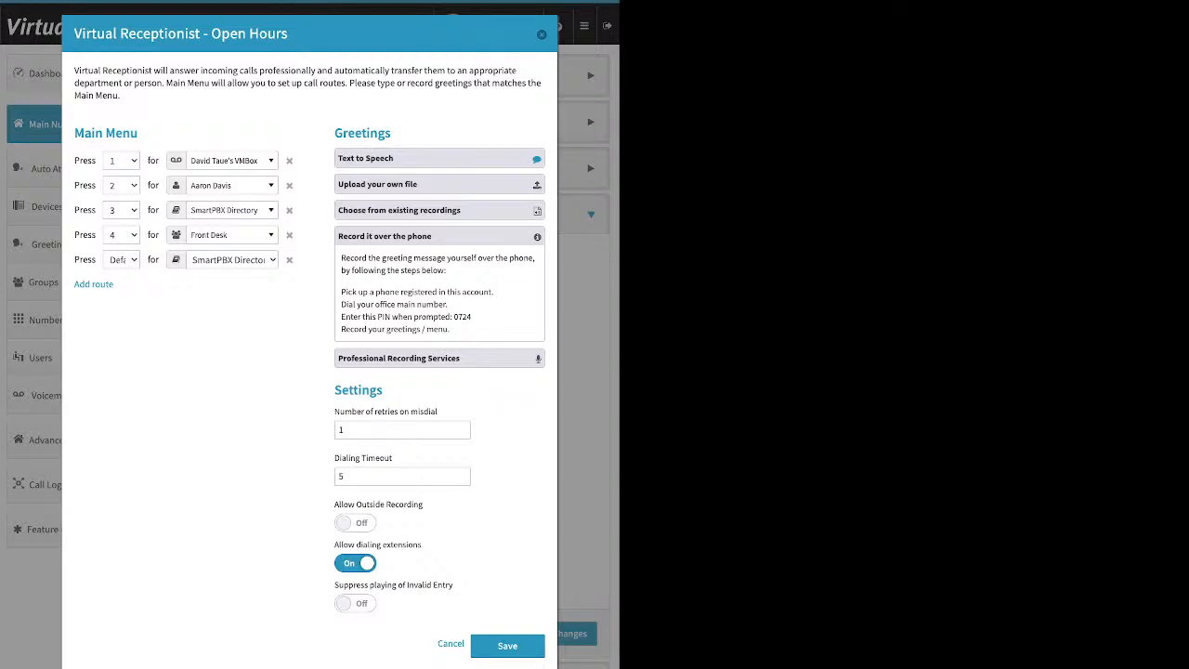
- Switch the Open Hours receptionist's Allow Outside Recording setting from Off to On, noting the phone-recording PIN
left_click_drag(334, 390, 376, 390)
left_click_drag(334, 504, 424, 504)
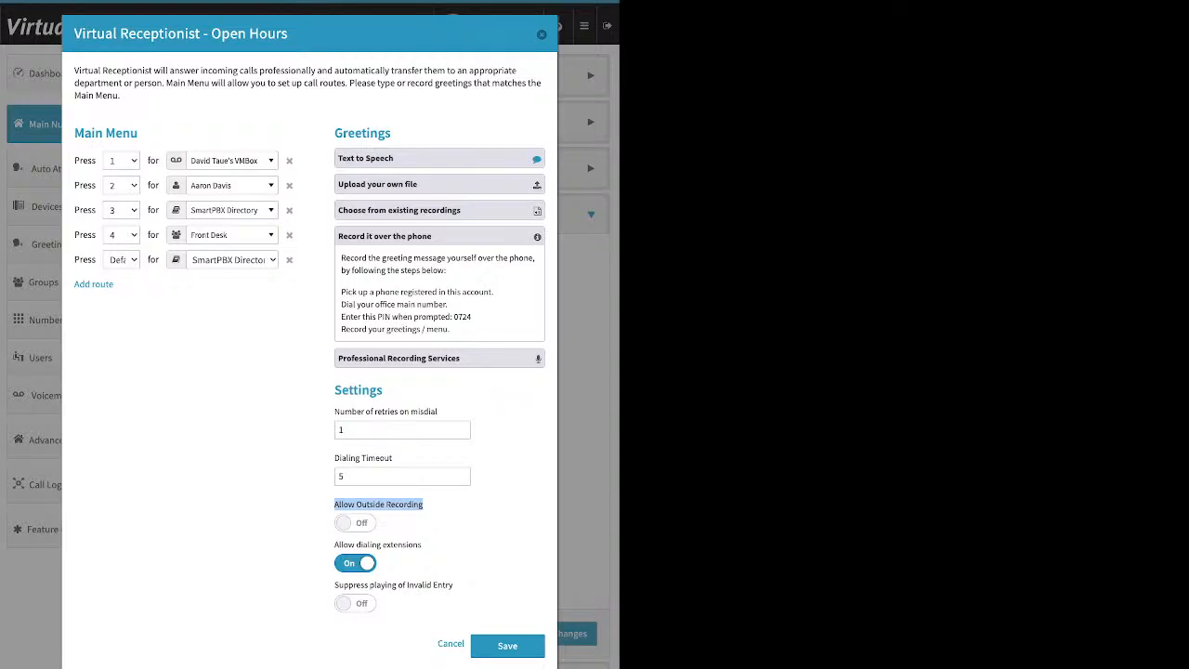
left_click(355, 522)
left_click_drag(472, 317, 451, 316)
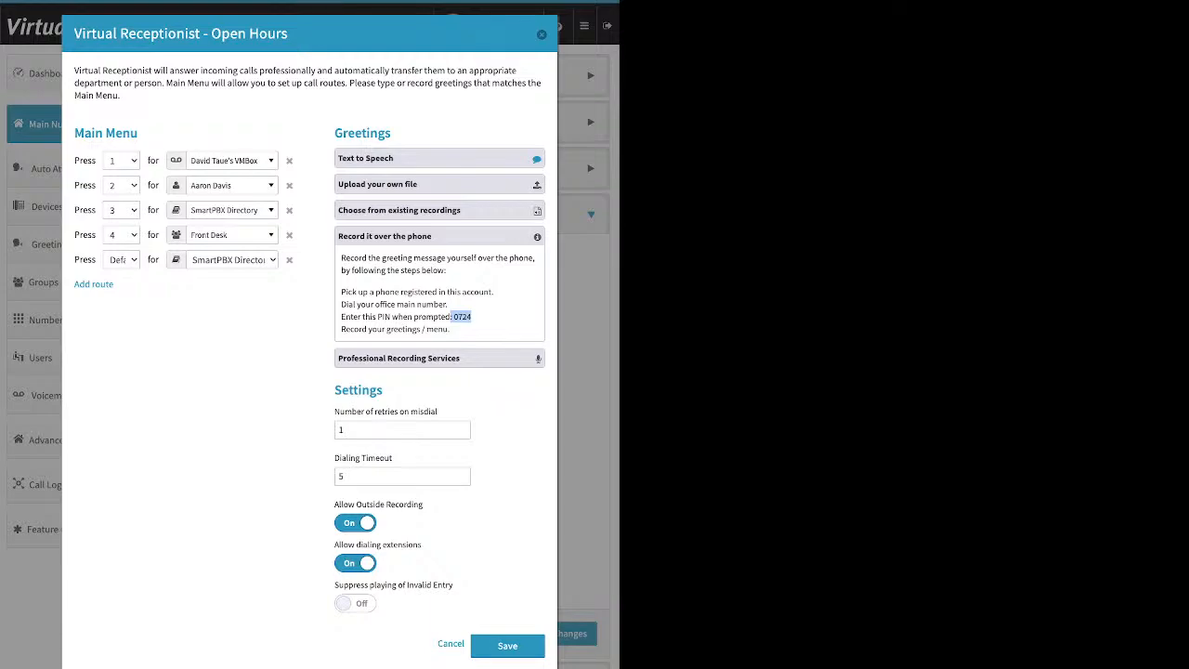
- Expand the Professional Recording Services greeting option to read it, then collapse it again
left_click(439, 358)
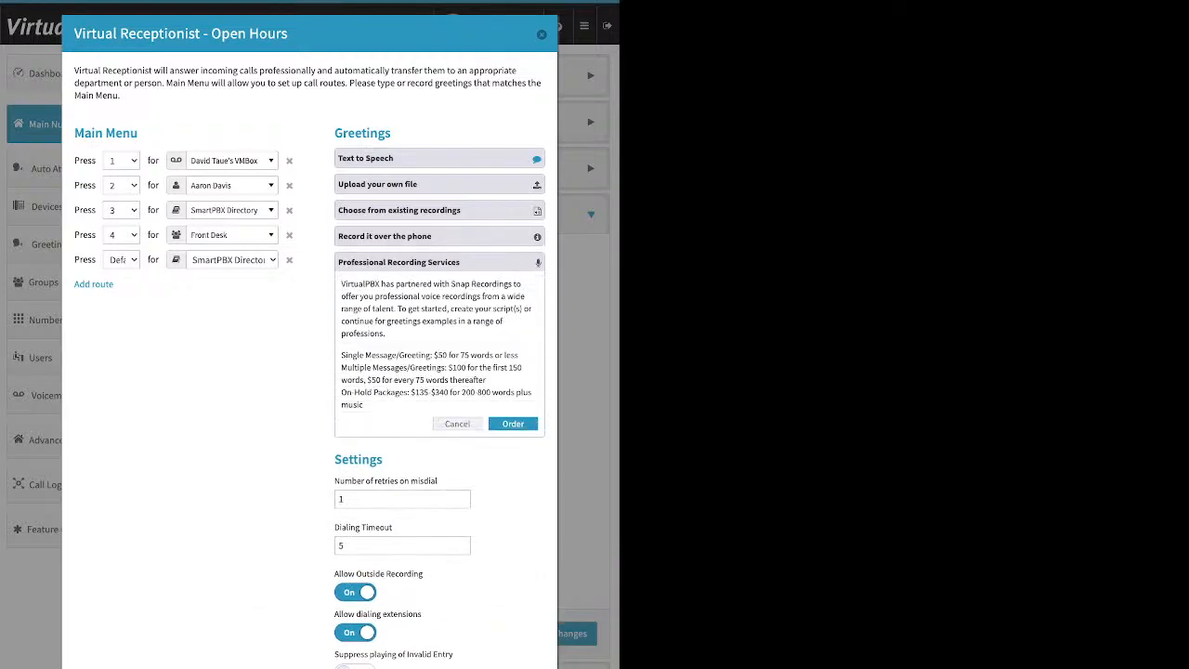
left_click(457, 423)
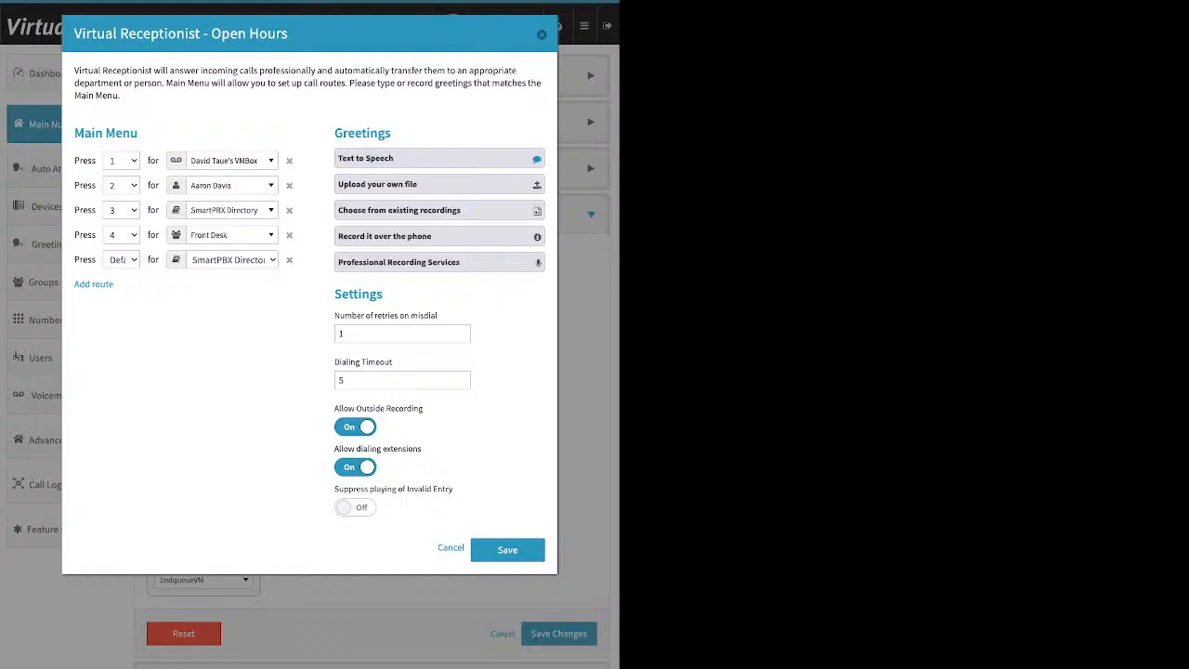
- Glance at the Upload your own file option, then switch Allow Outside Recording to Off
left_click(438, 184)
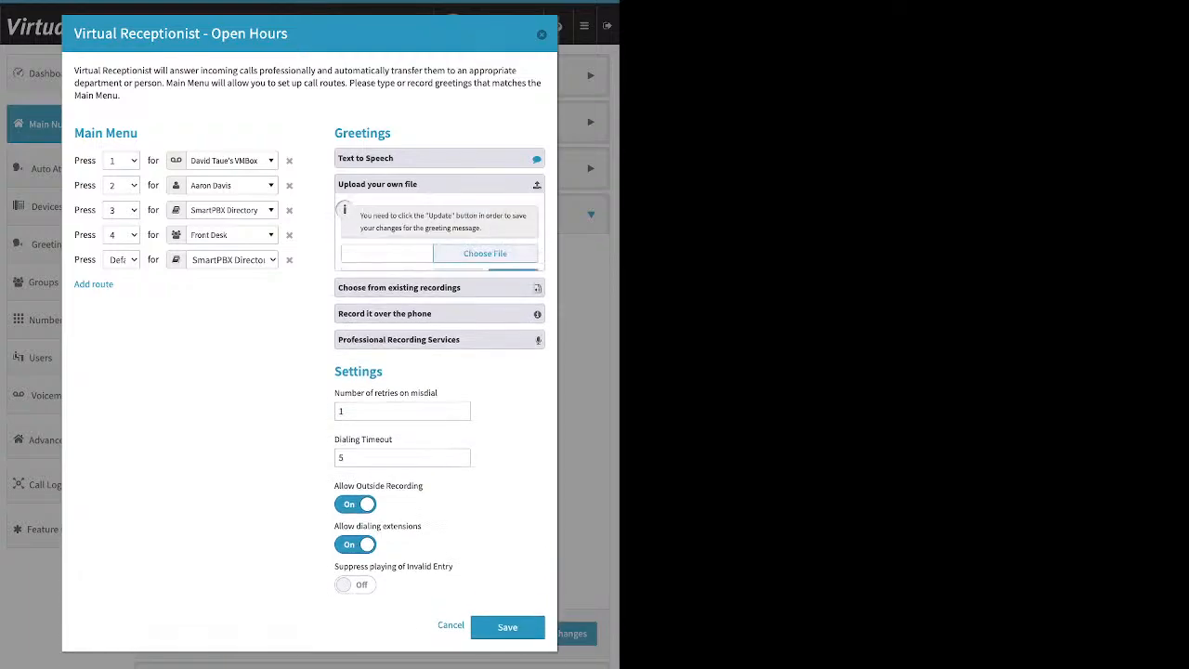
left_click(439, 184)
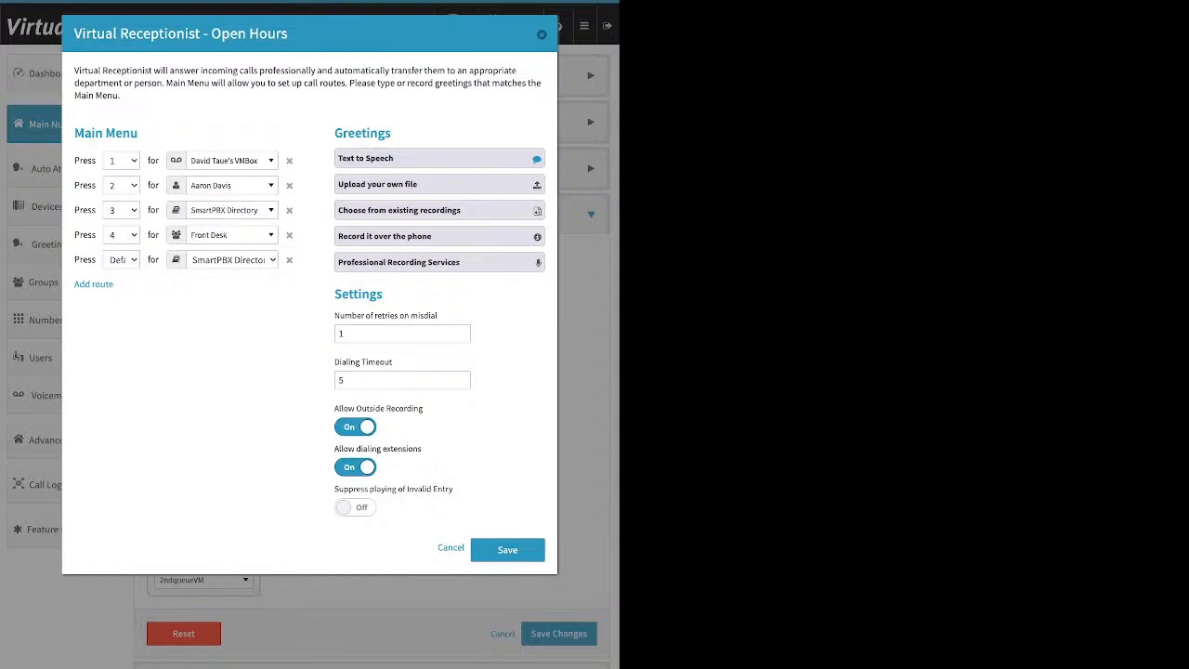
left_click(355, 427)
left_click_drag(446, 298, 446, 368)
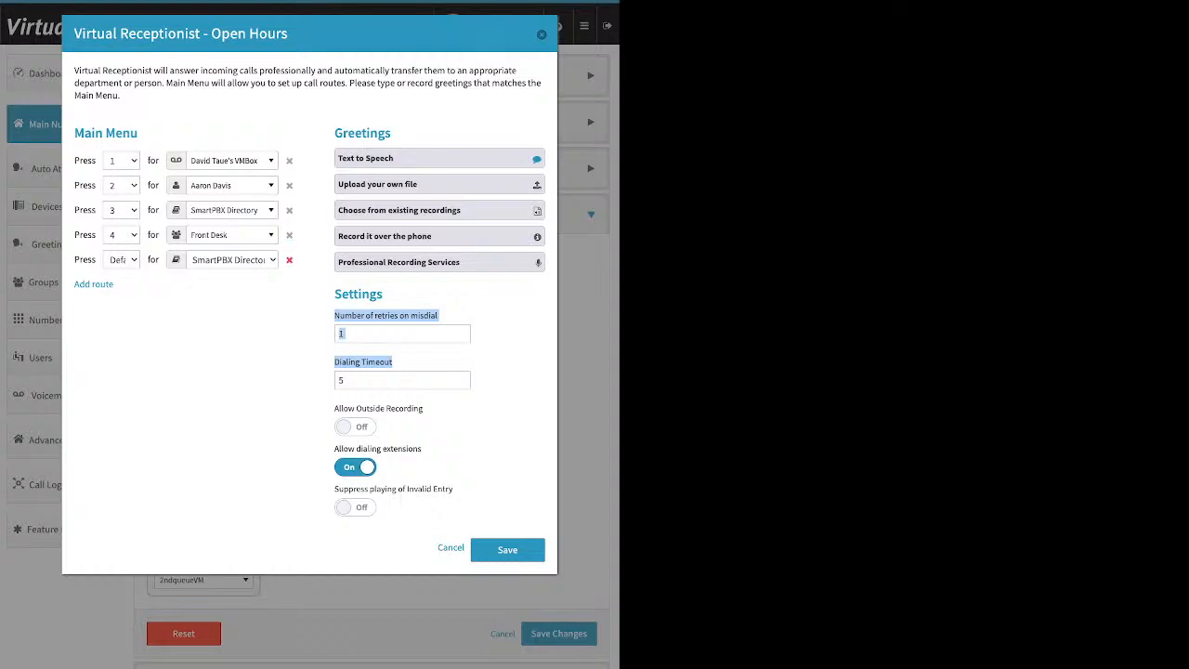
- Delete the Default route to SmartPBX Directory and switch Allow dialing extensions Off
left_click(289, 259)
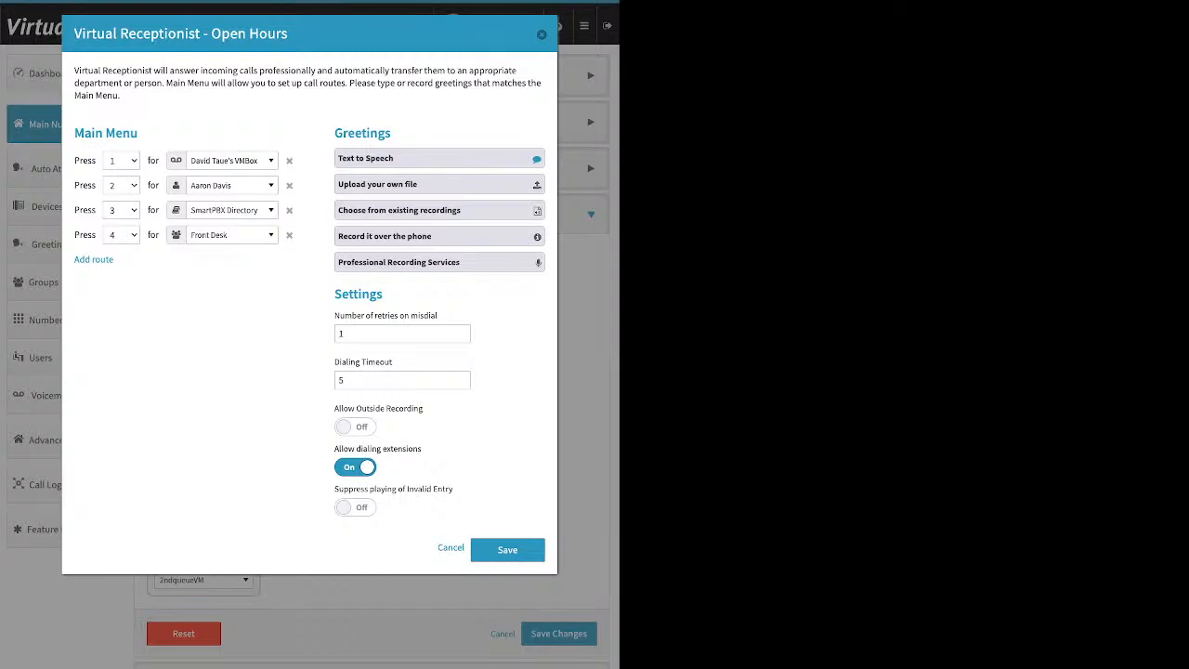
left_click_drag(423, 448, 334, 448)
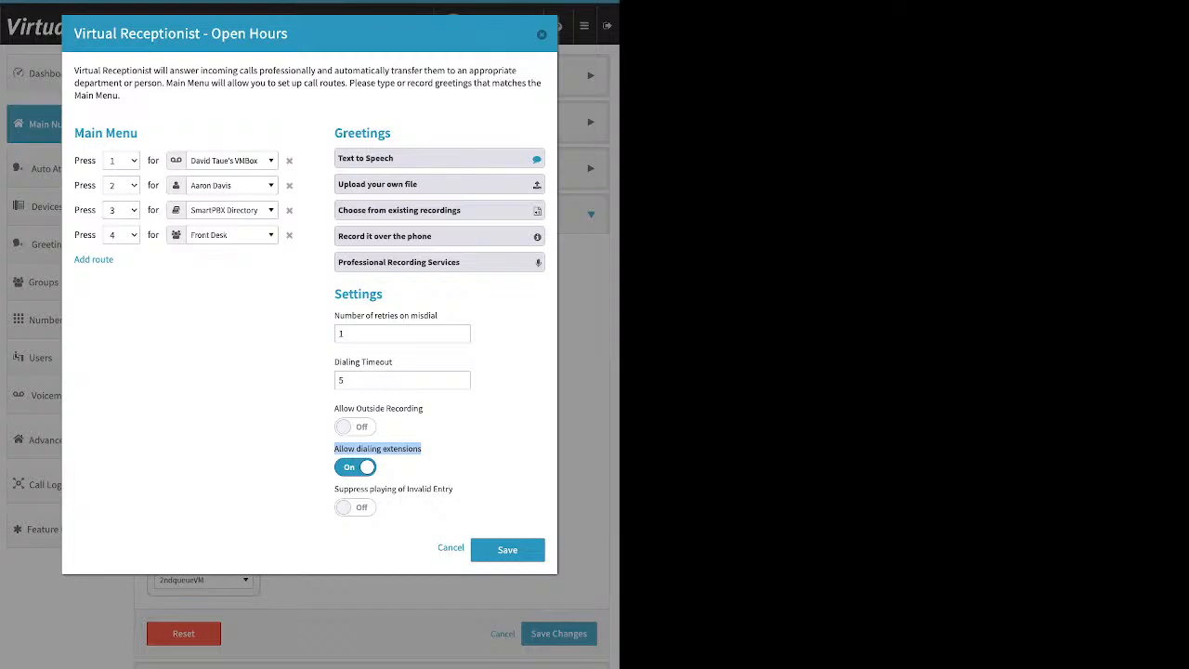
left_click(355, 467)
- Turn Allow dialing extensions and Suppress playing of Invalid Entry On, leaving outside recording Off
left_click(429, 453)
left_click(355, 427)
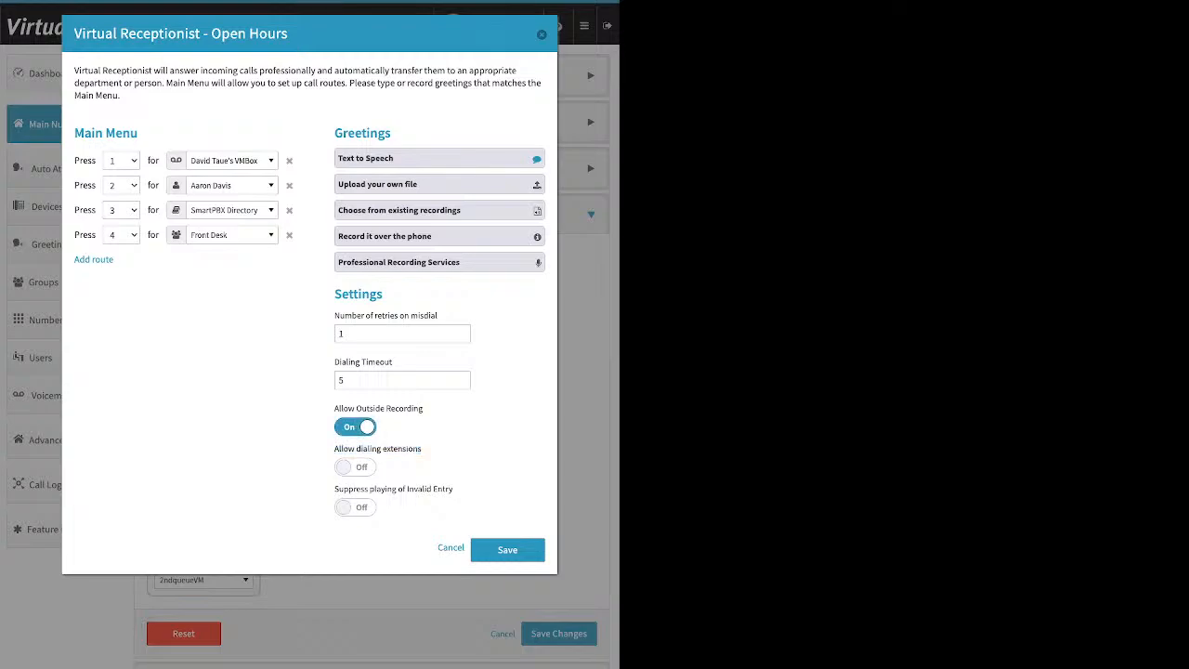
left_click(354, 427)
left_click(355, 467)
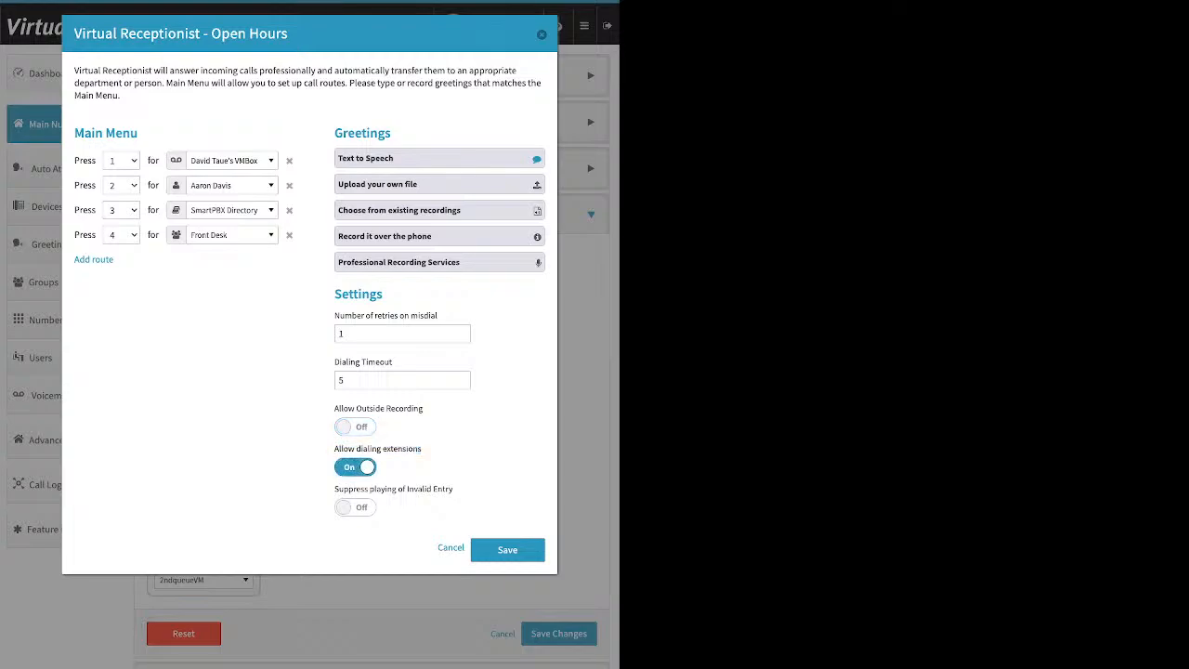
left_click_drag(454, 489, 334, 490)
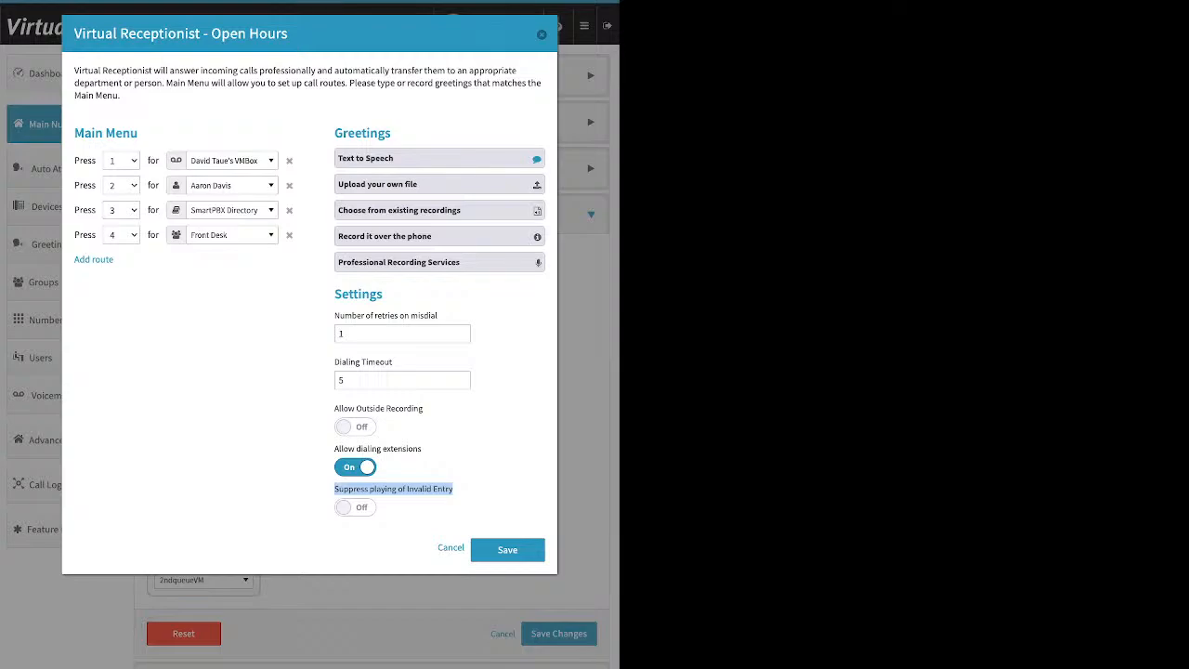
left_click(355, 507)
- Save the Open Hours receptionist settings and the incoming call handling changes
left_click(507, 549)
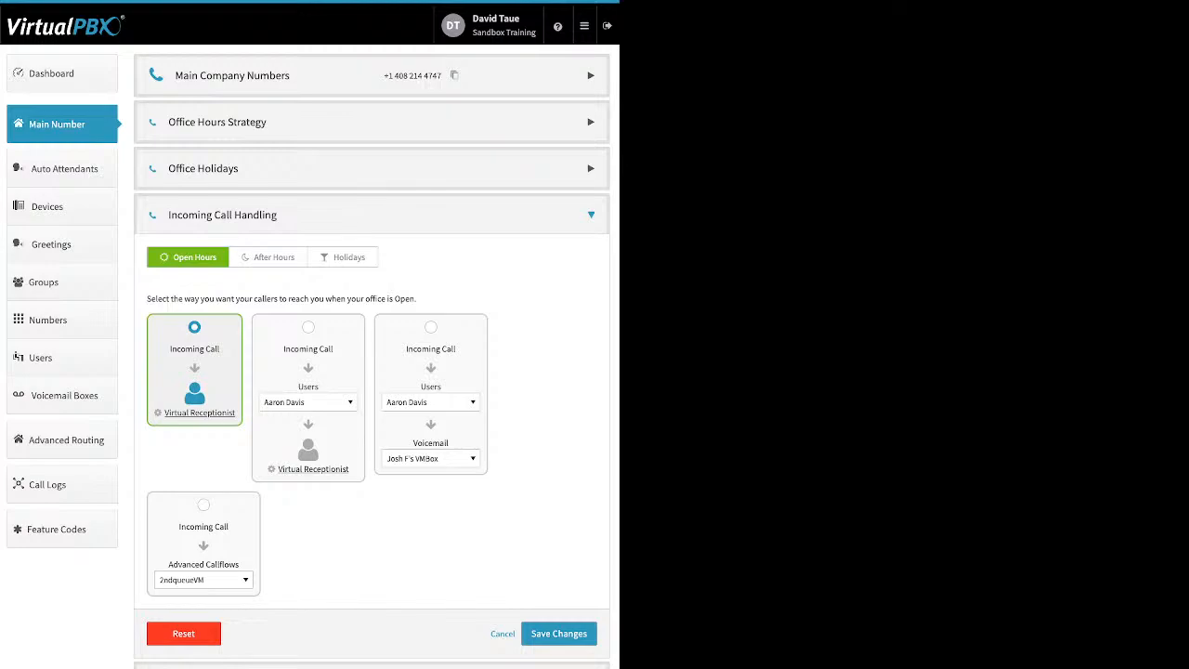
left_click(558, 633)
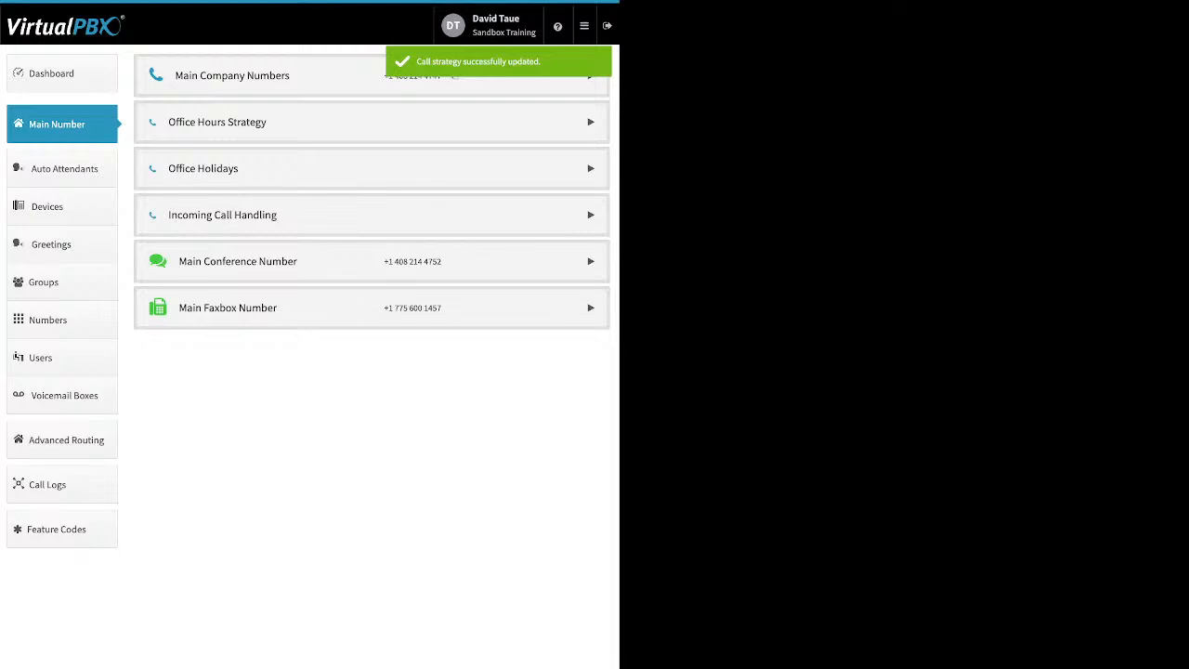
left_click(371, 214)
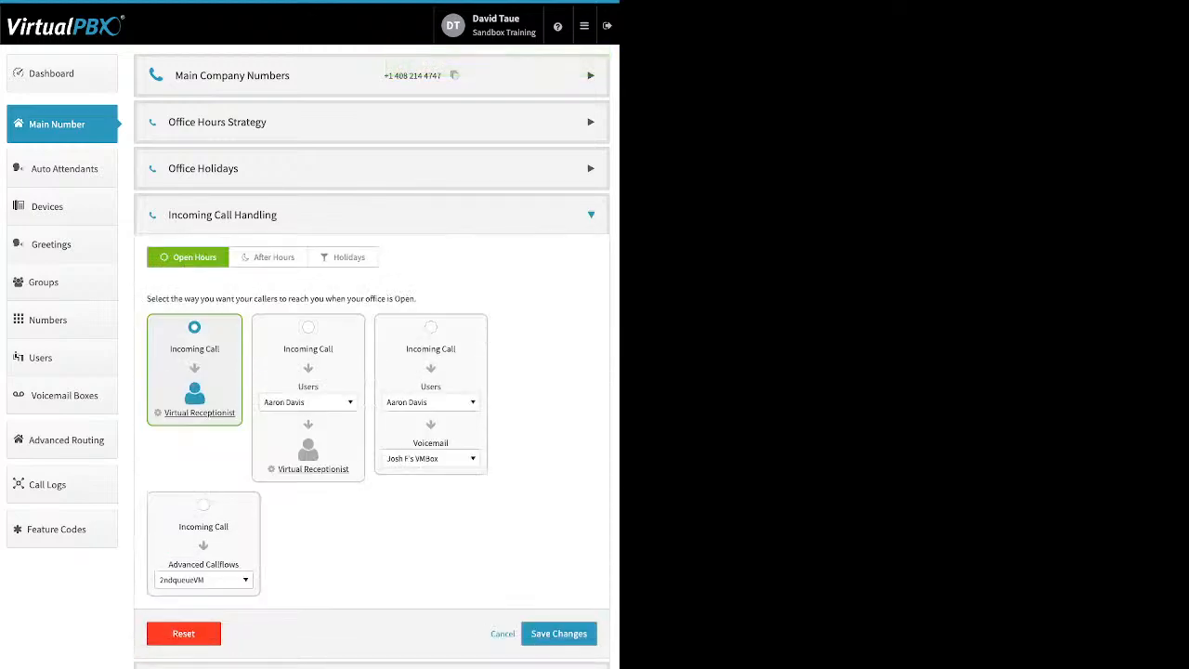
- Choose the ring-first-then-receptionist strategy with the Front Desk group as its first destination
left_click(308, 327)
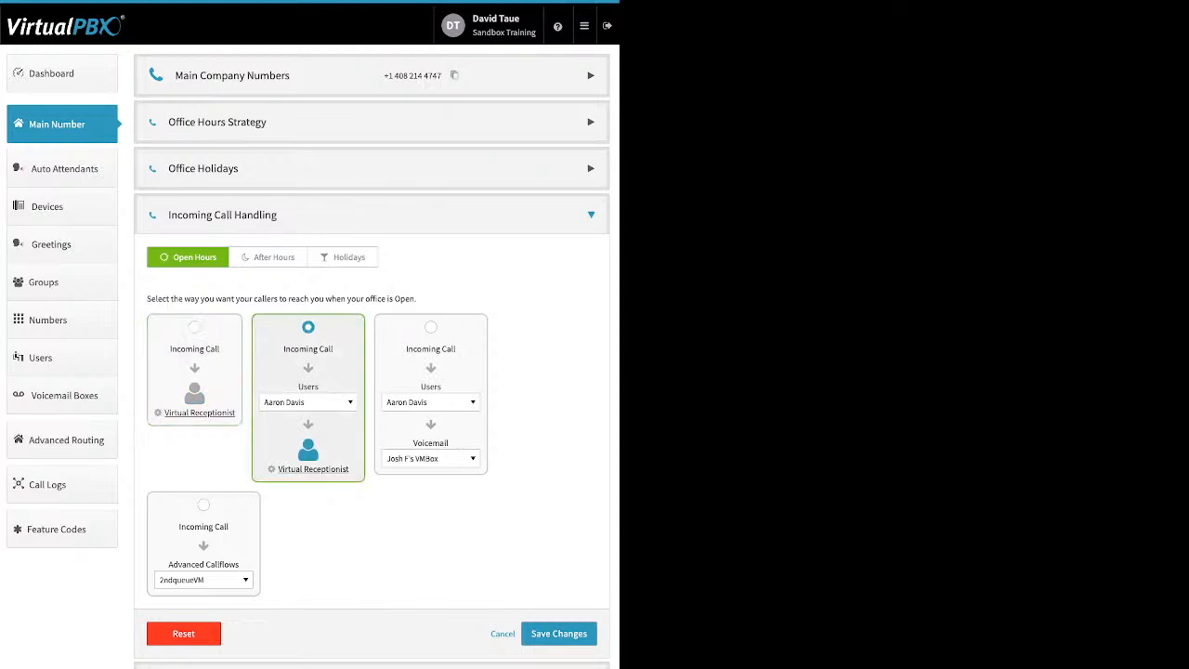
left_click(308, 402)
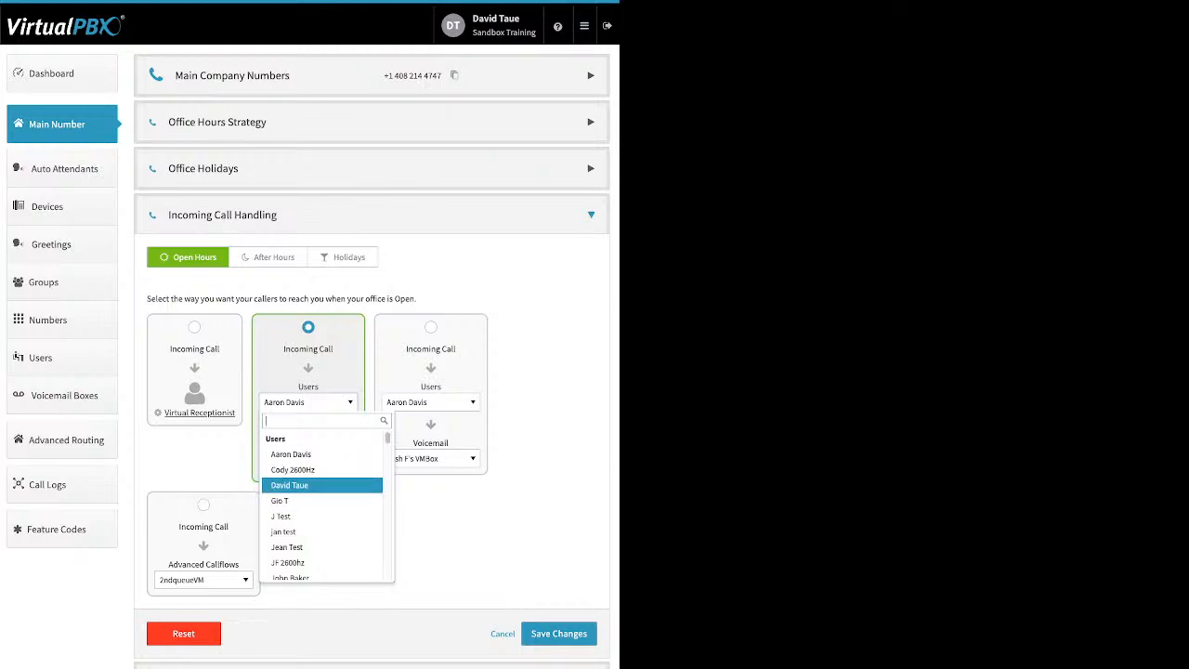
scroll(321, 485, "down", 2)
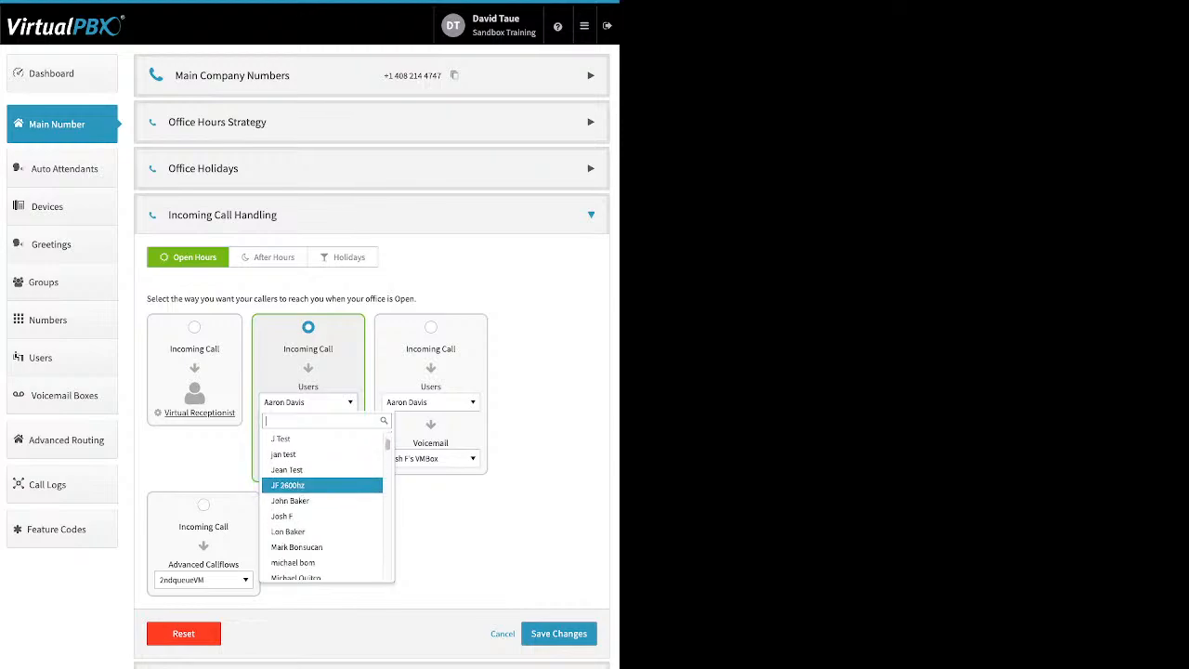
scroll(321, 479, "down", 6)
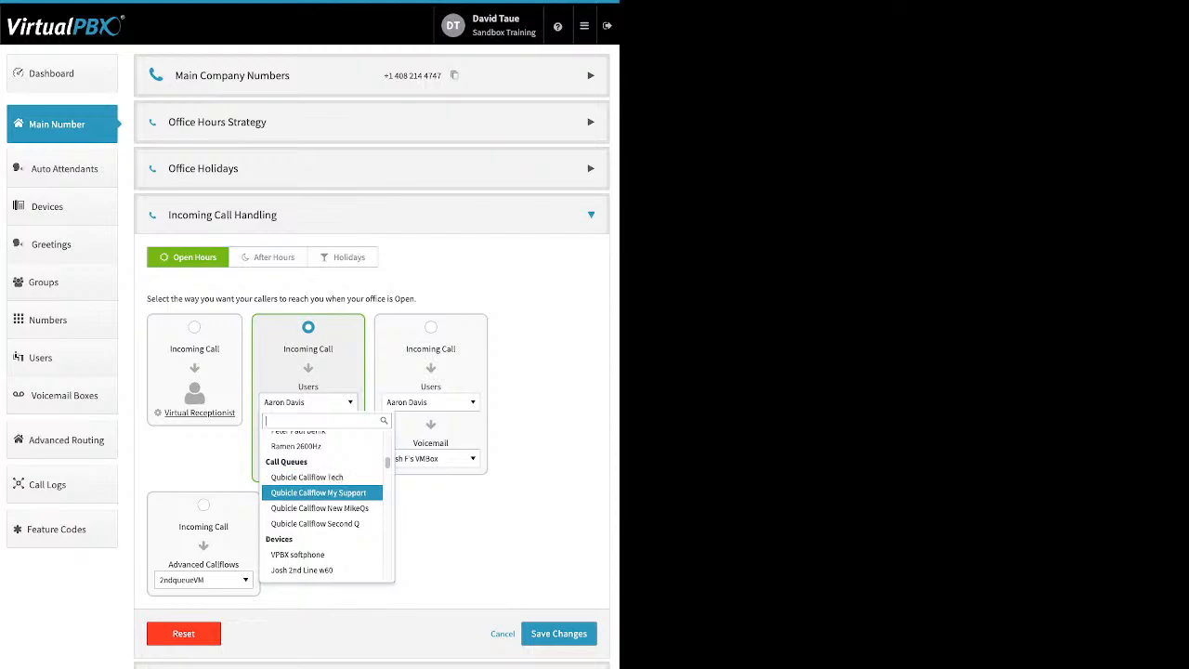
scroll(321, 491, "down", 2)
scroll(322, 489, "down", 1)
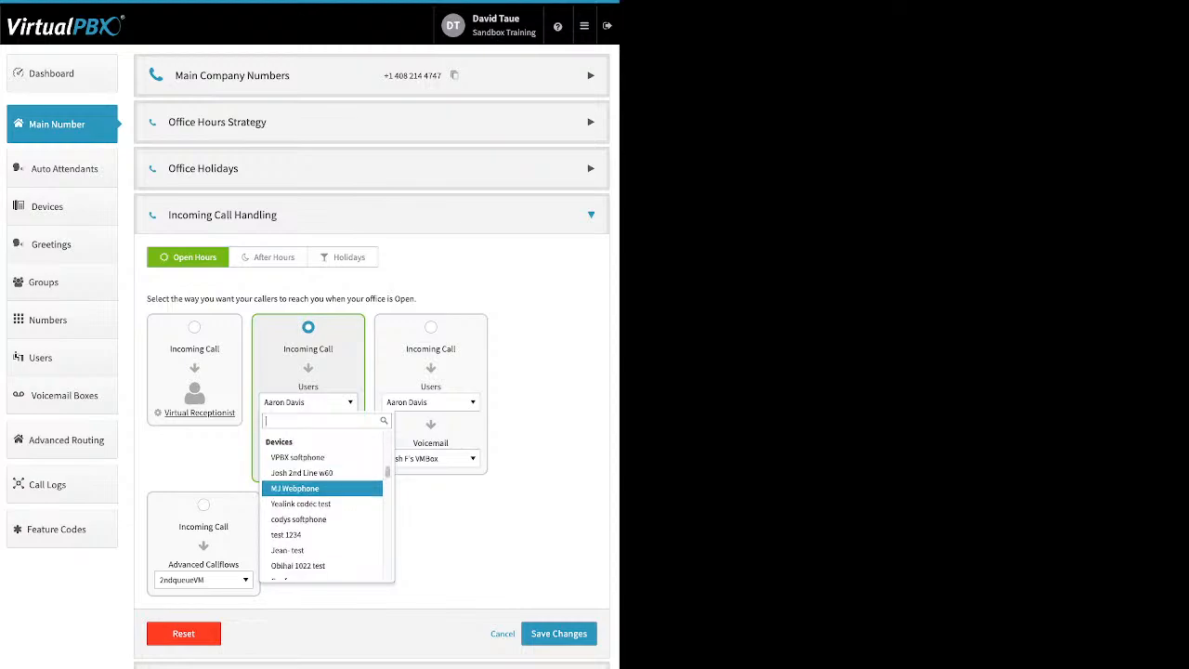
scroll(321, 489, "down", 1)
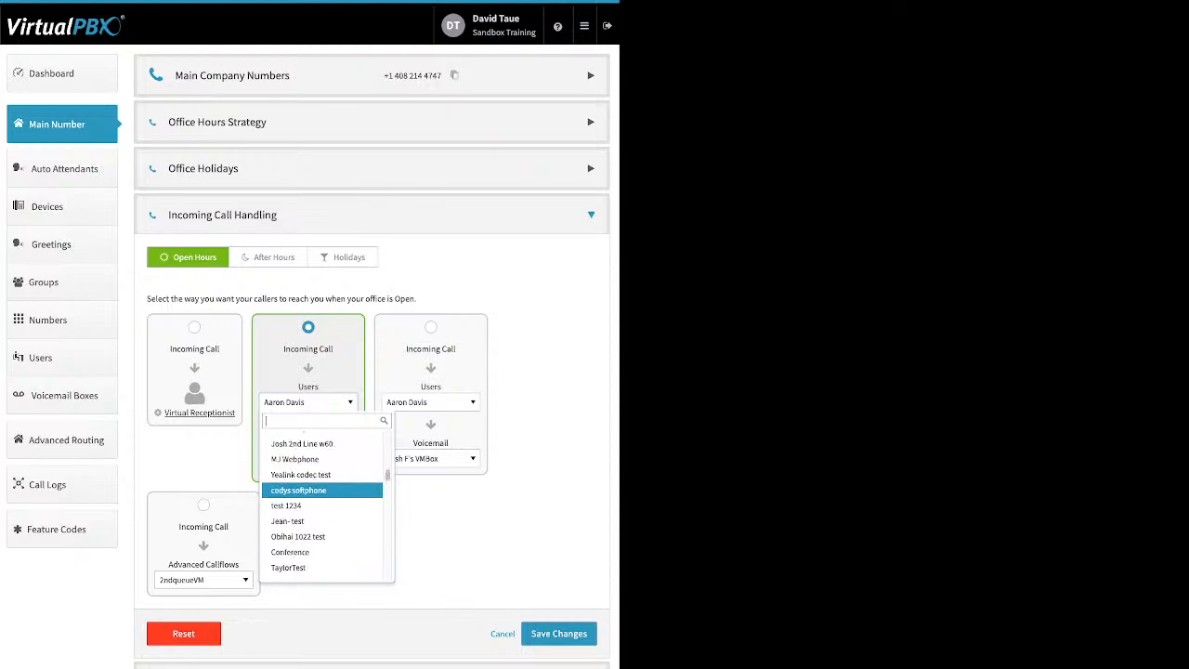
scroll(322, 490, "down", 1)
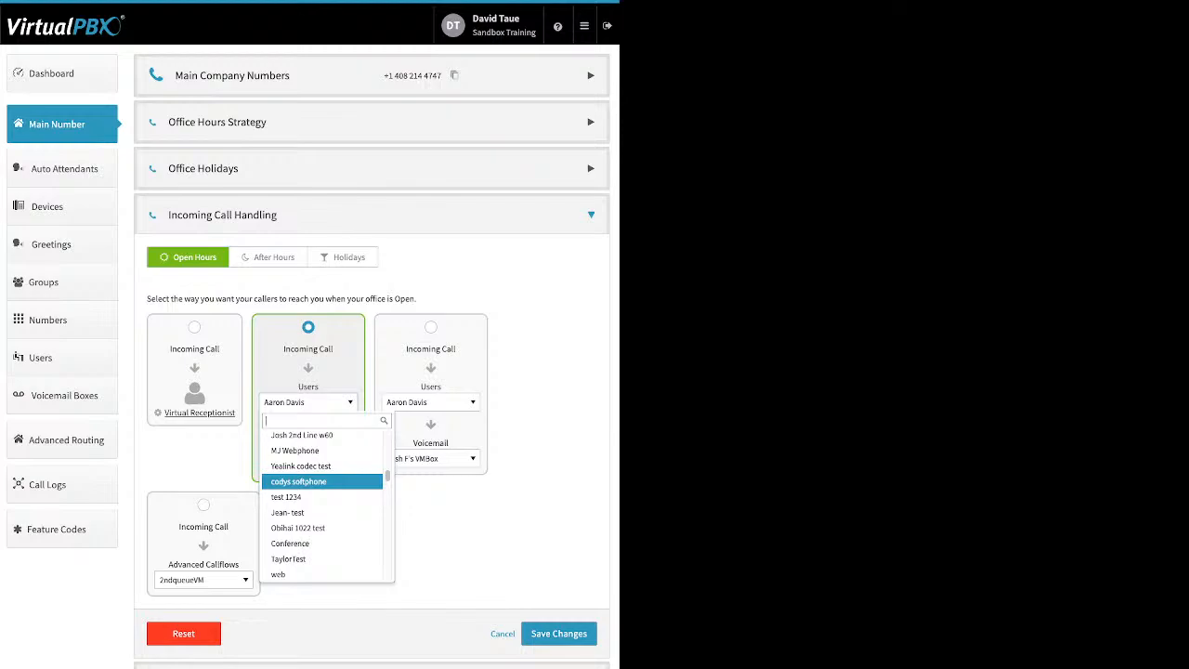
scroll(321, 485, "down", 1)
scroll(321, 485, "down", 5)
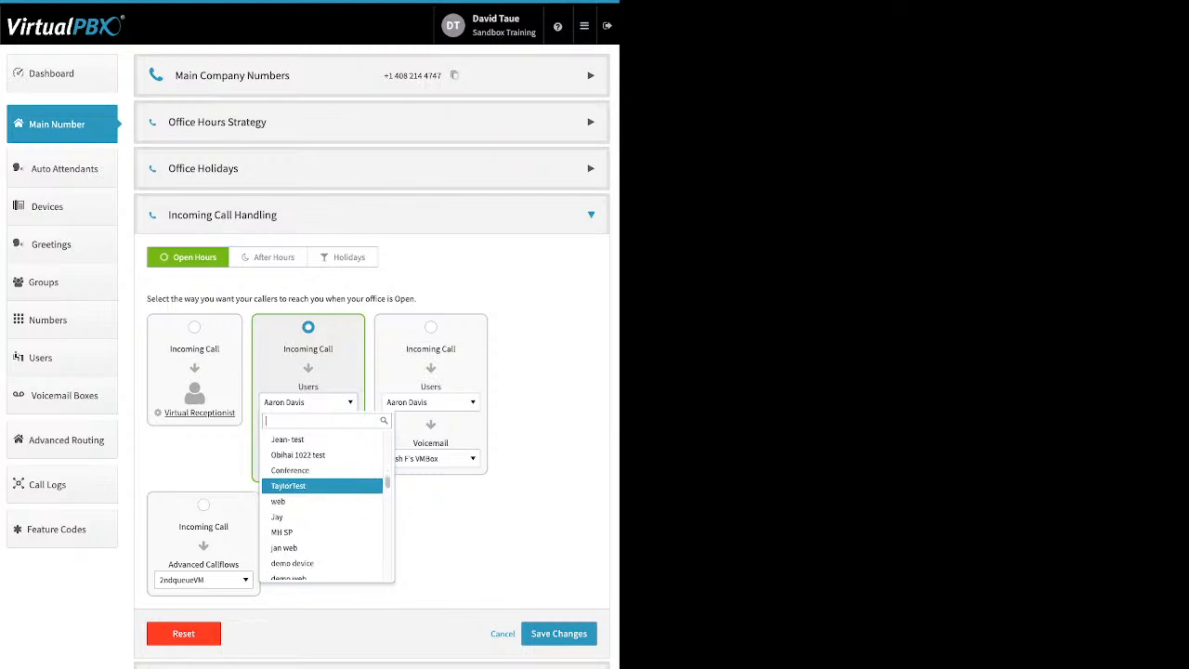
scroll(321, 488, "down", 8)
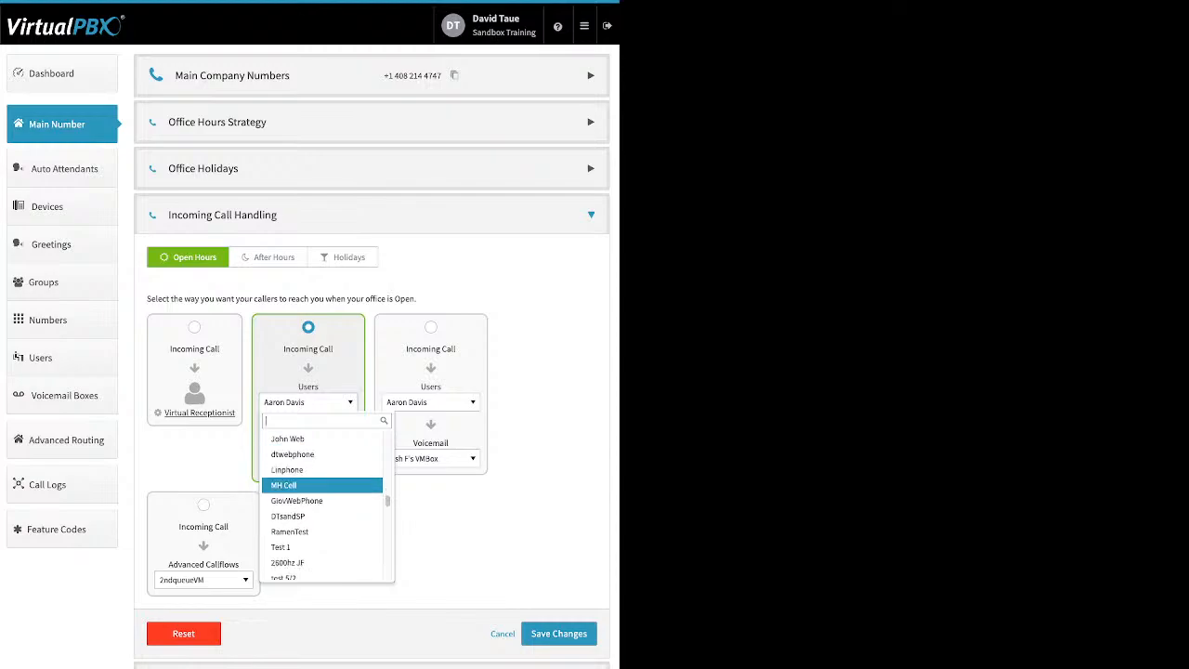
scroll(321, 487, "down", 2)
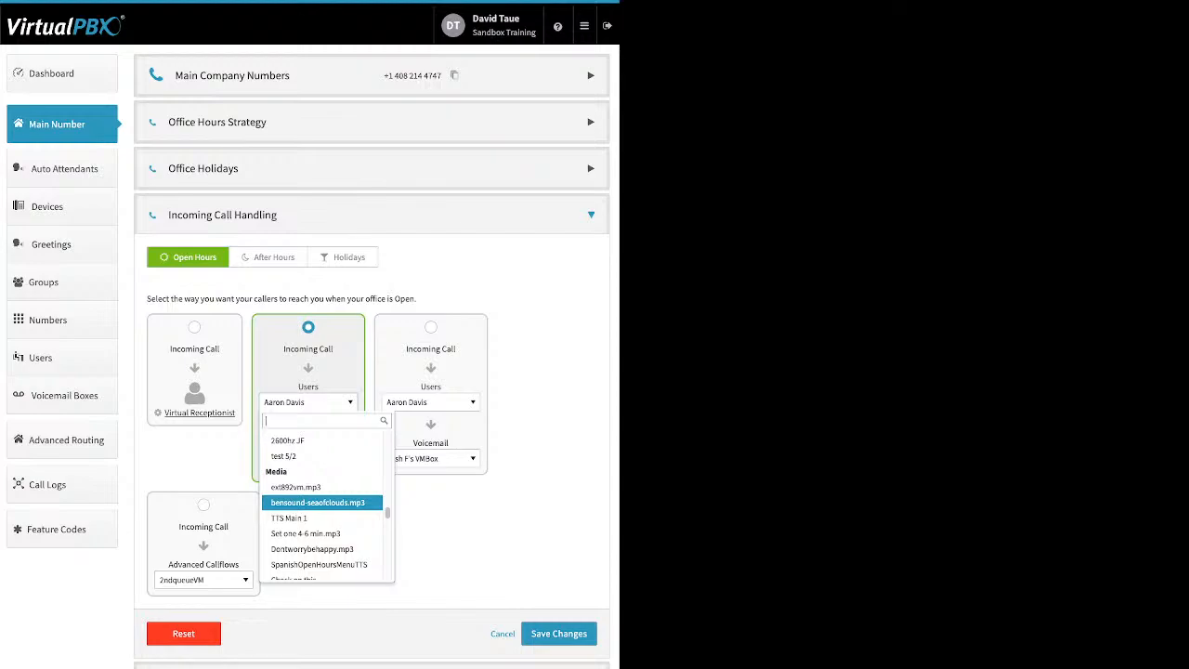
key("Down")
key("Down")
key("Down")
key("Down")
key("Down")
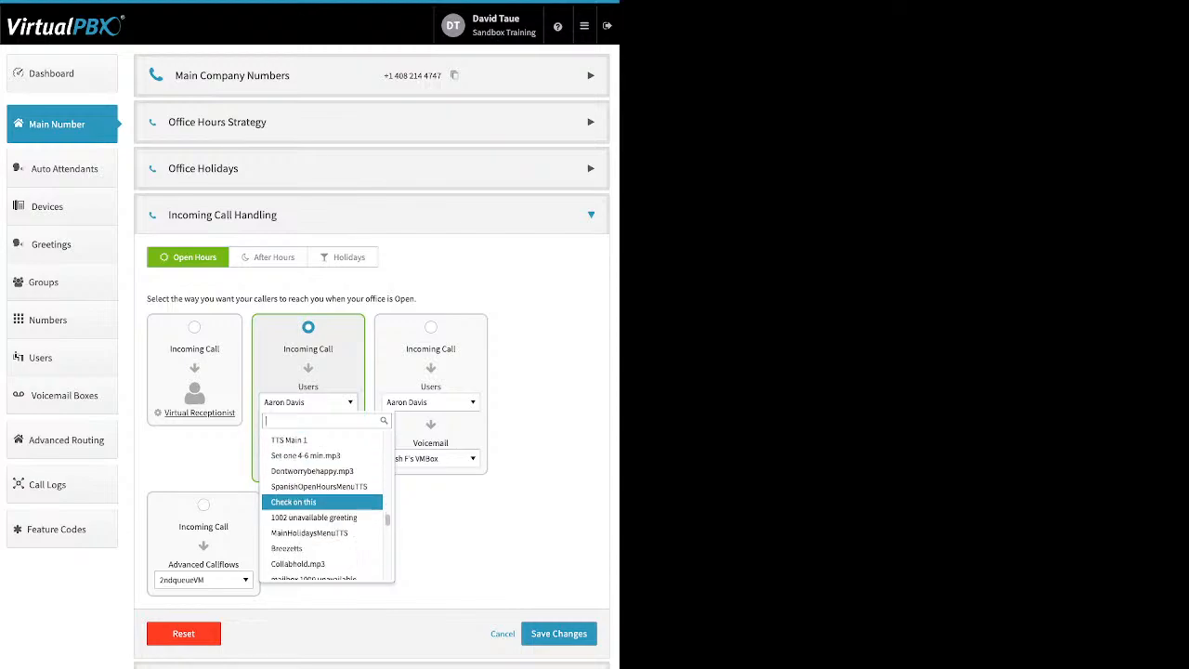
key("Down")
key("Down")
key("Down")
key("Down")
key("Down")
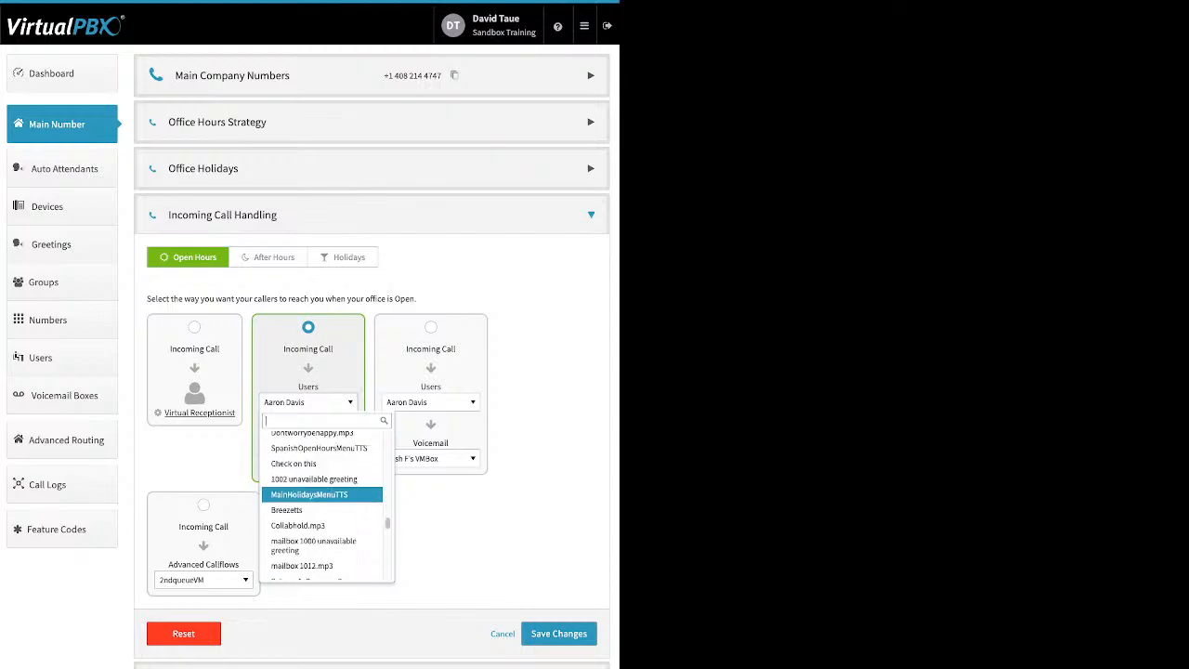
scroll(325, 501, "down", 10)
scroll(325, 501, "down", 10)
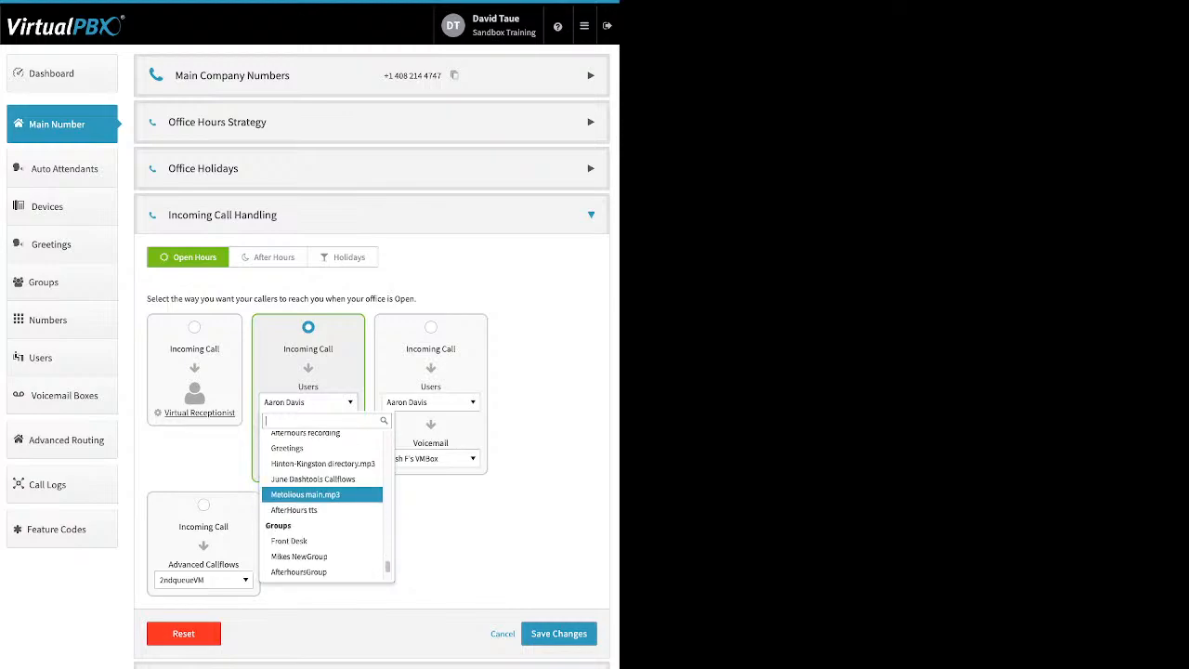
scroll(325, 502, "down", 4)
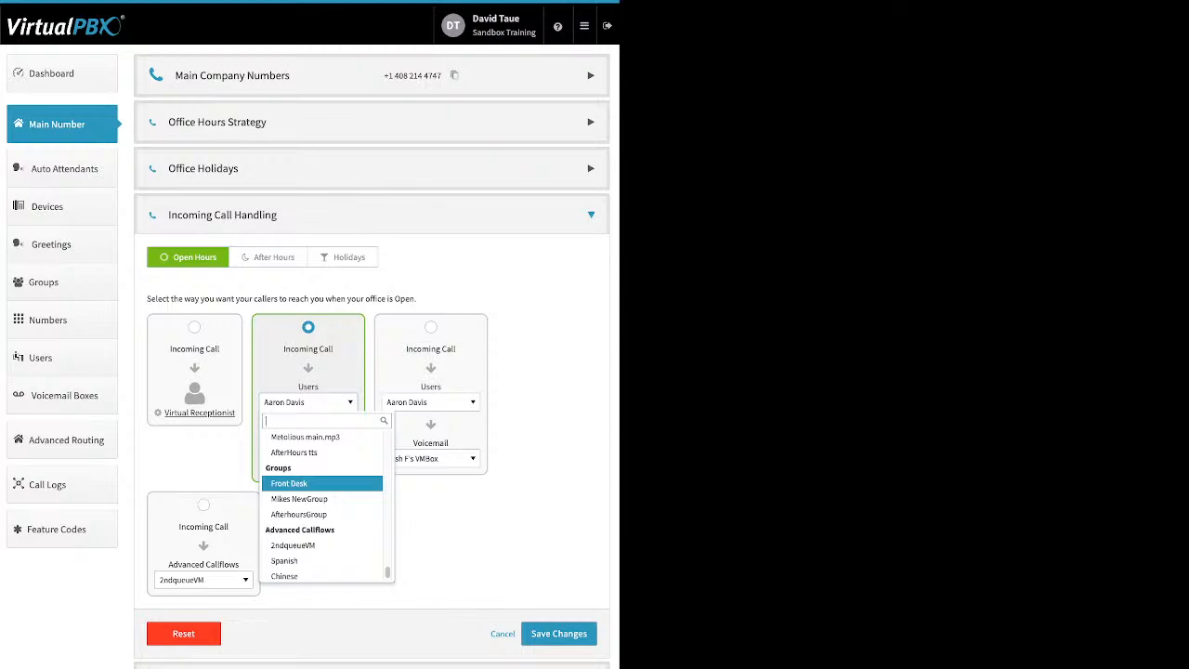
scroll(325, 502, "down", 1)
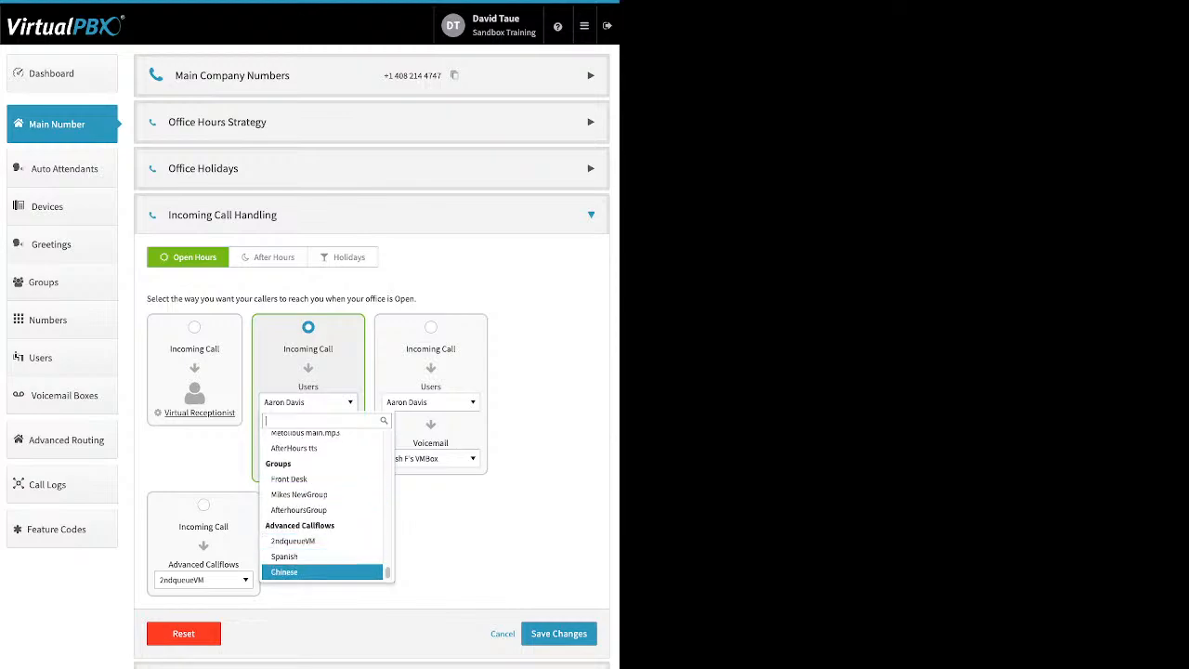
left_click(290, 479)
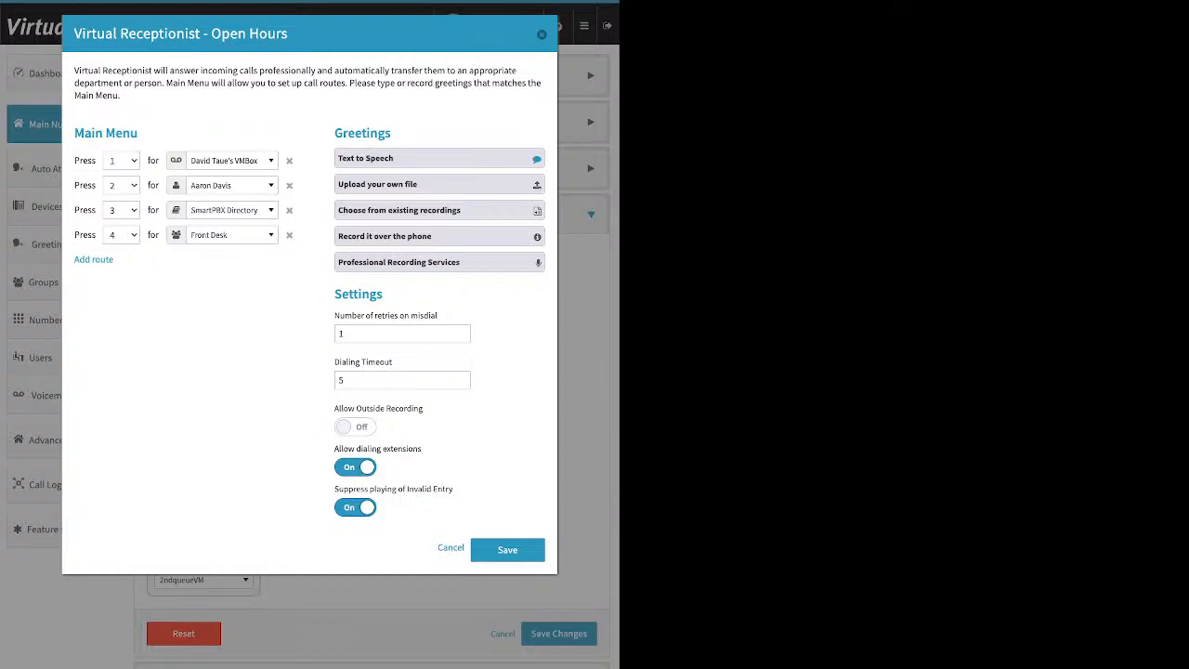
- Close the Open Hours receptionist dialog to view the Front Desk call handling route
key("Escape")
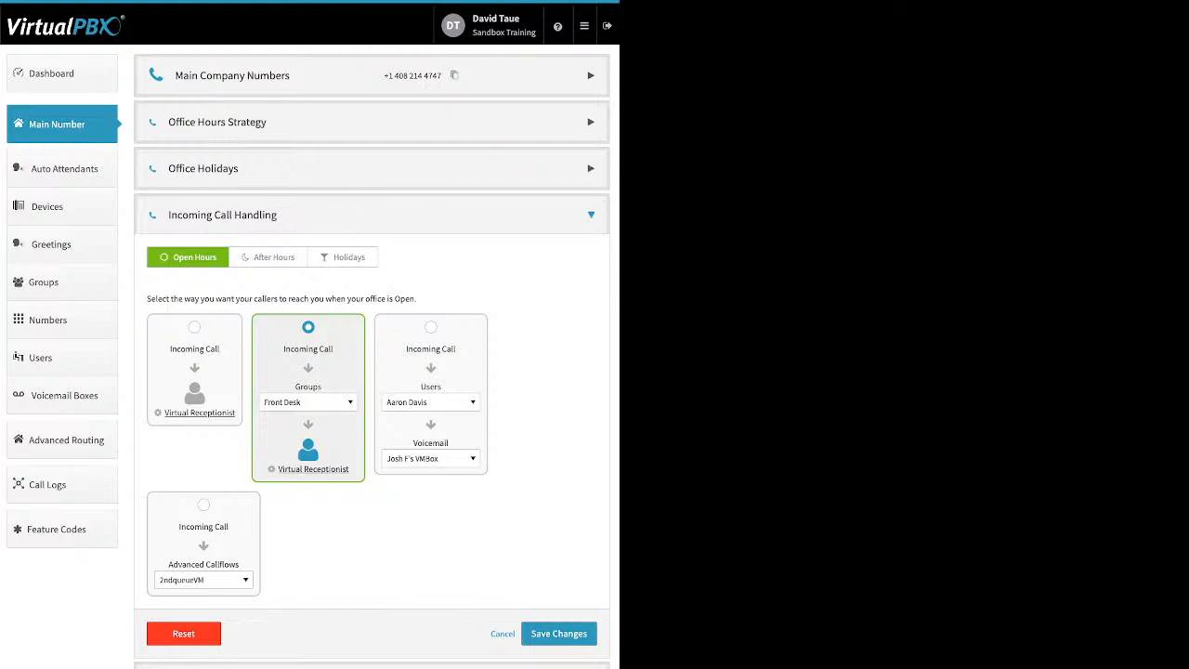
- Switch the Open Hours route to Users/Voicemail using Skip to Voicemail, keeping the existing voicemail box
left_click(431, 326)
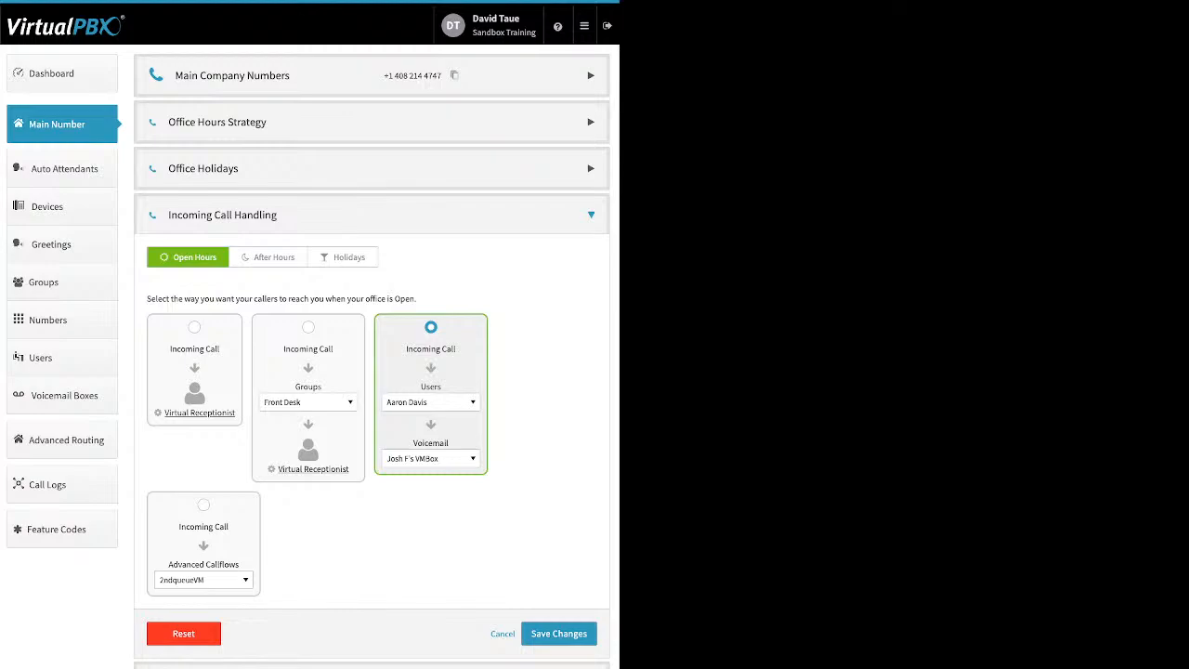
left_click(431, 402)
scroll(437, 496, "down", 2)
scroll(444, 495, "down", 2)
scroll(444, 494, "down", 6)
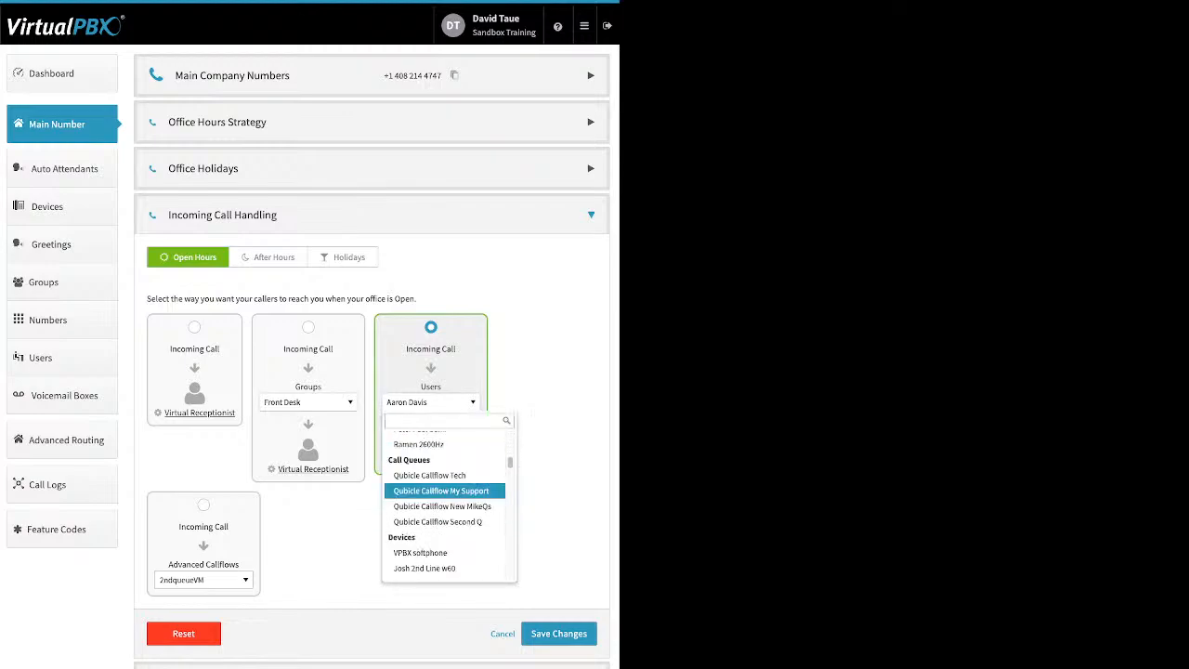
scroll(444, 494, "down", 3)
scroll(444, 494, "down", 8)
scroll(444, 494, "down", 6)
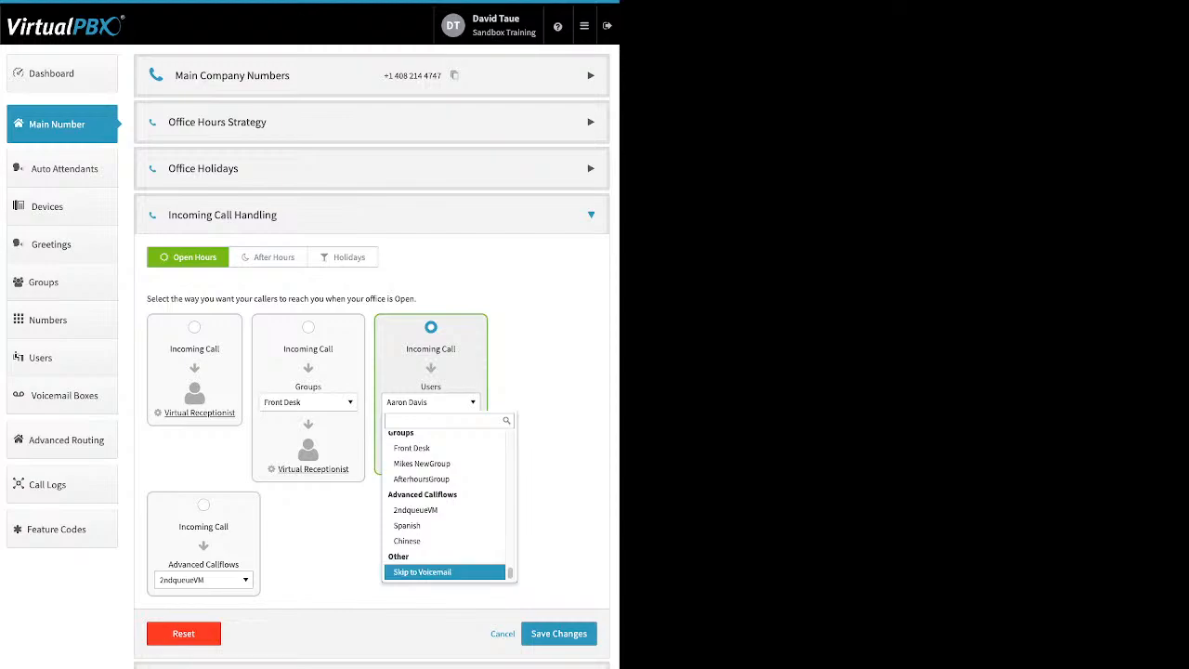
left_click(421, 571)
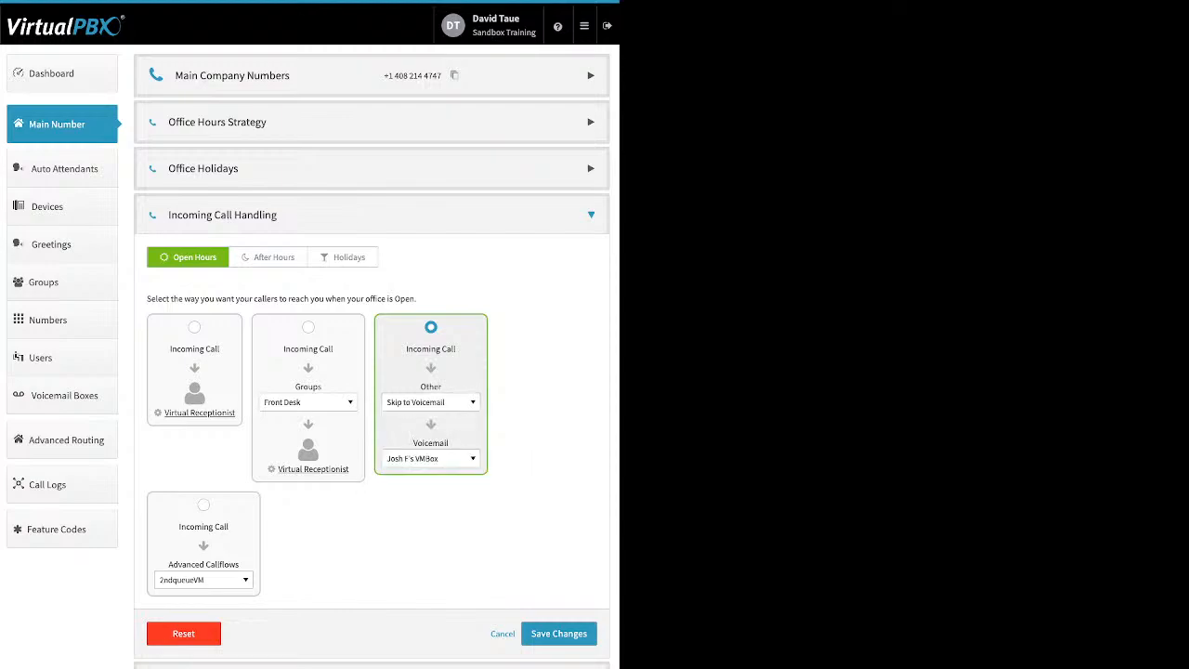
left_click(431, 458)
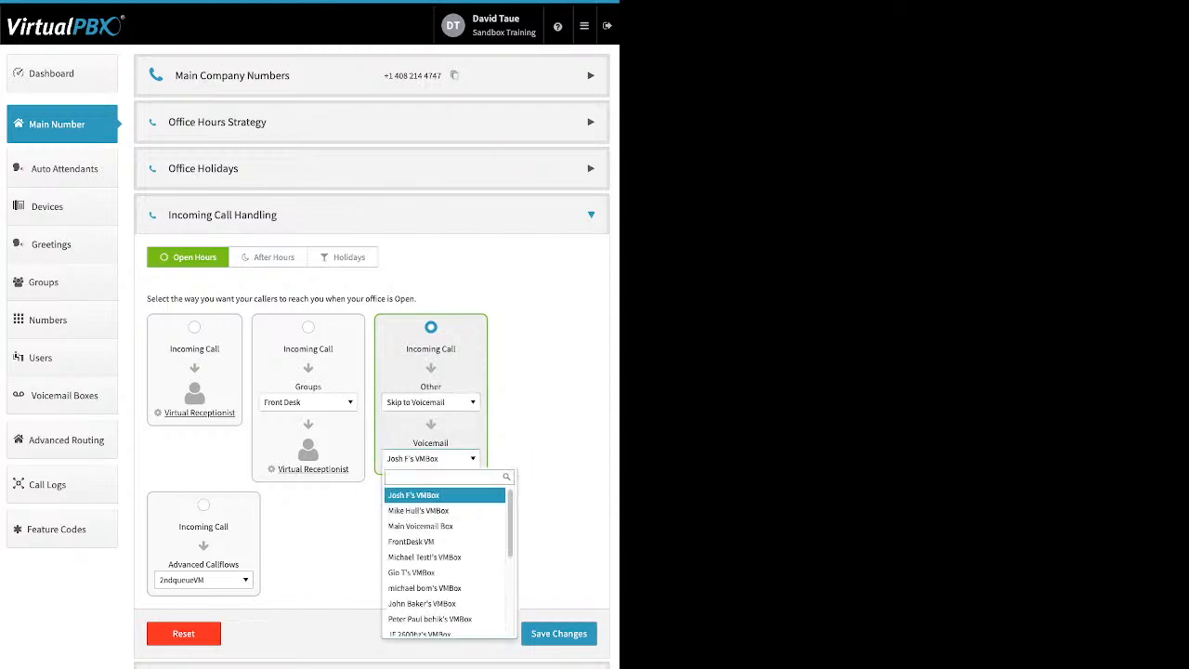
left_click(431, 458)
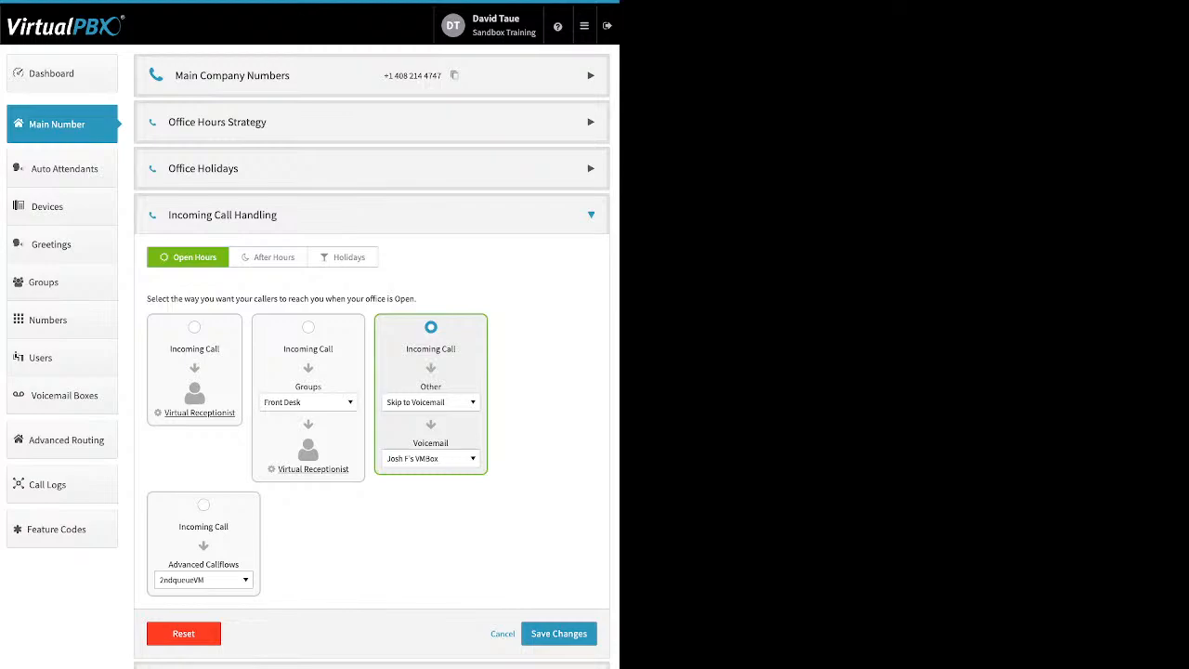
- Look over the After Hours and Holidays routing and the after-hours Virtual Receptionist settings
left_click(269, 258)
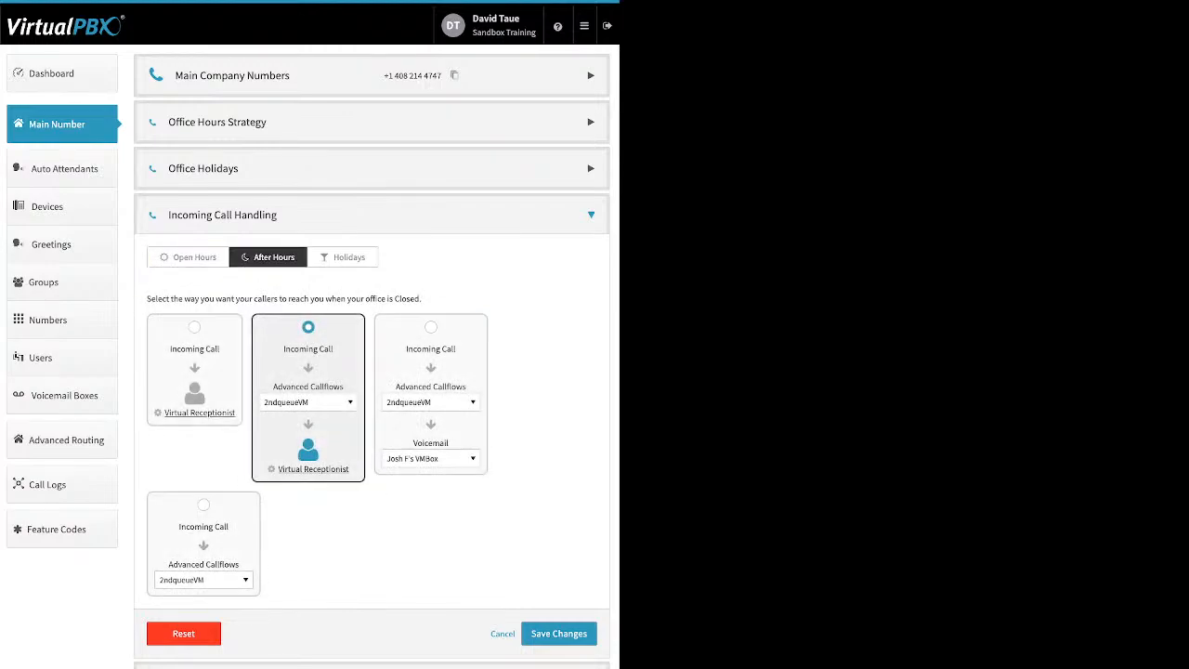
left_click(344, 257)
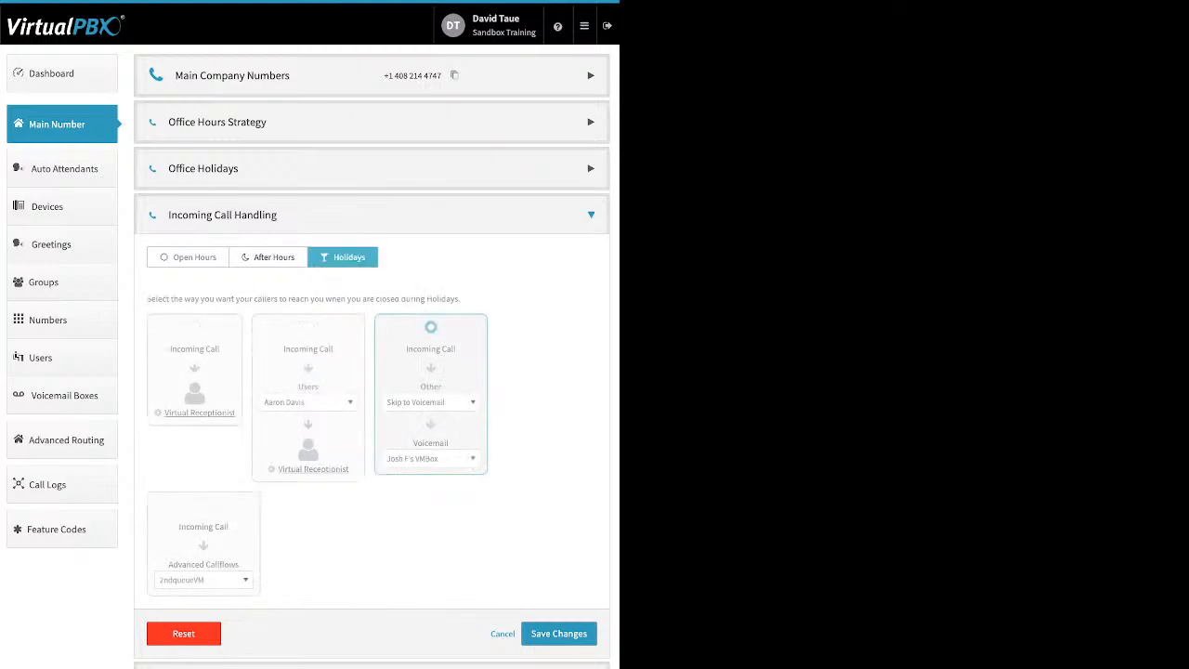
left_click(268, 258)
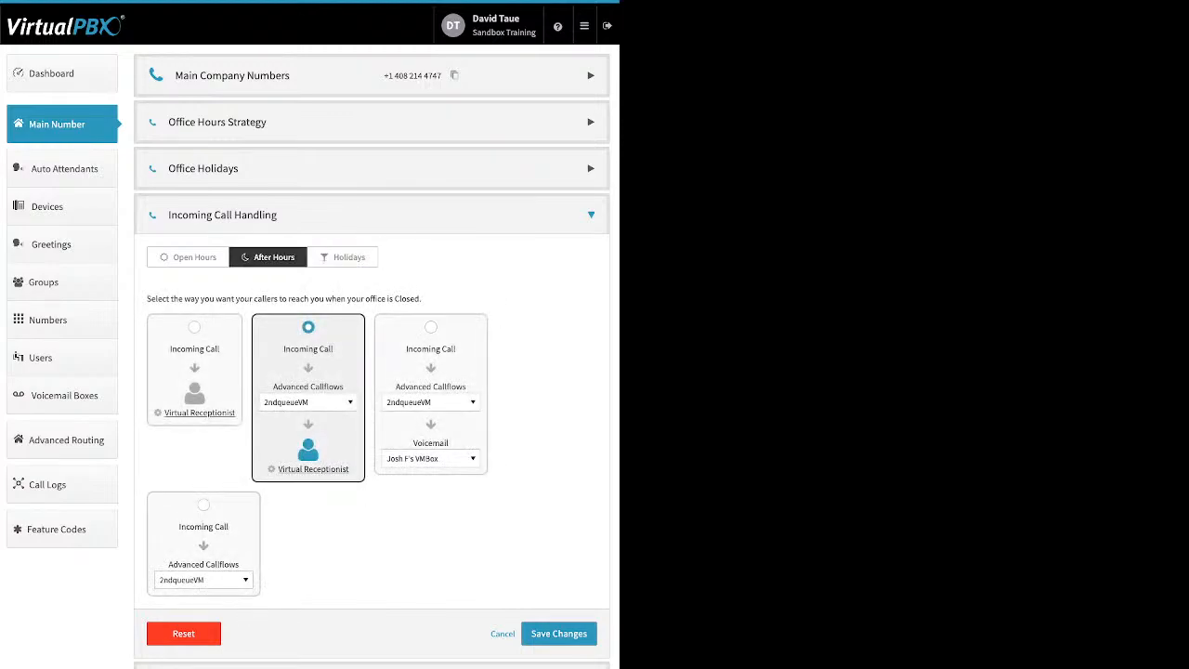
left_click(313, 469)
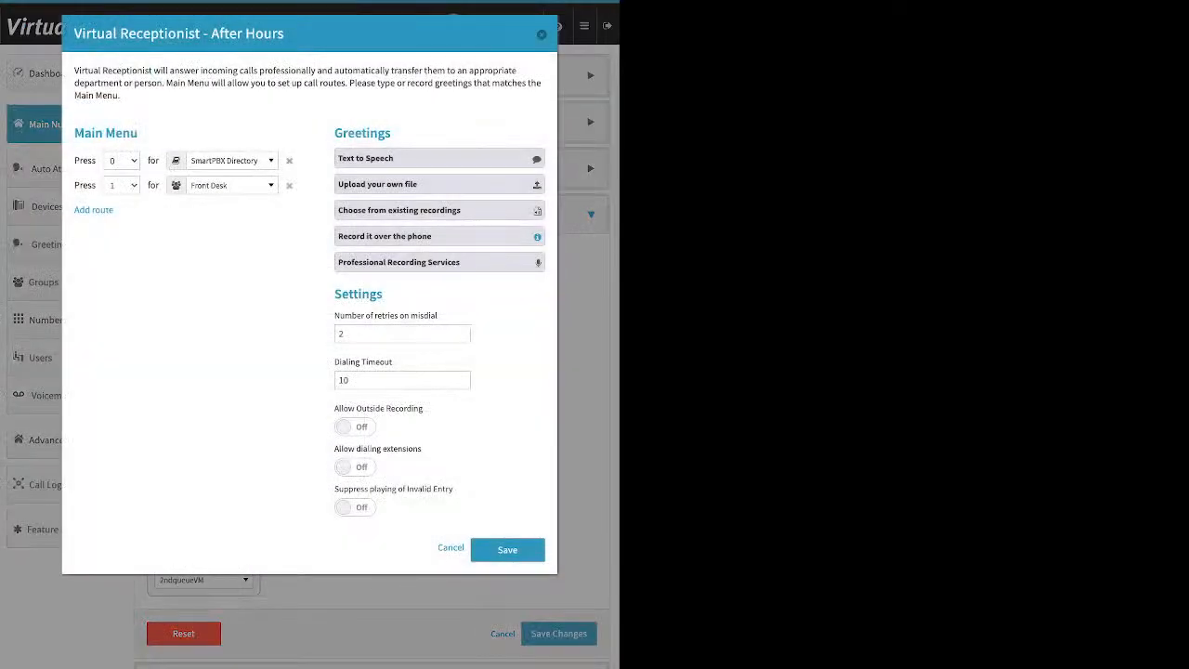
key("Escape")
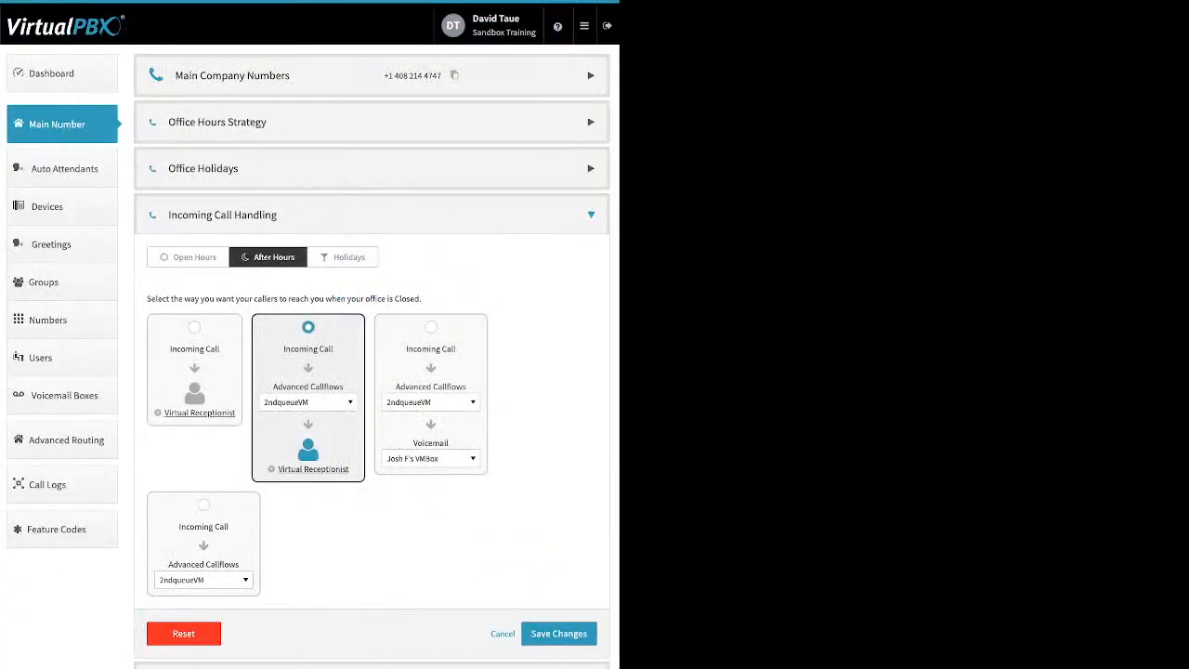
- Set Open Hours calls to be answered by the Virtual Receptionist
left_click(188, 257)
left_click(195, 327)
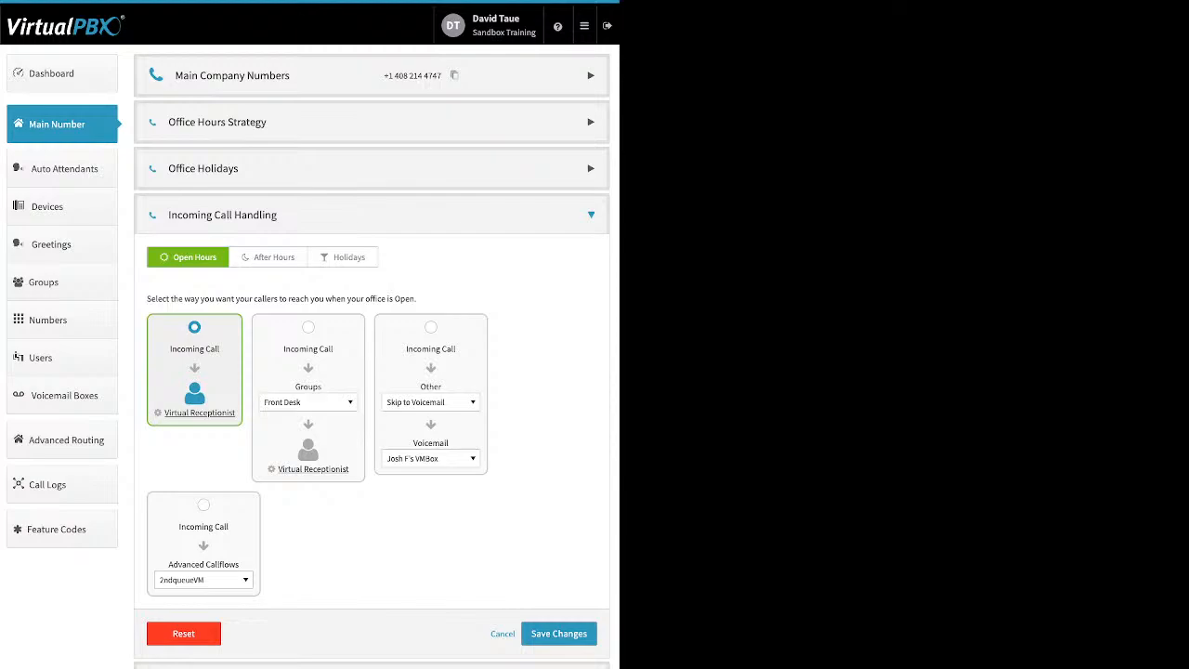
left_click(268, 257)
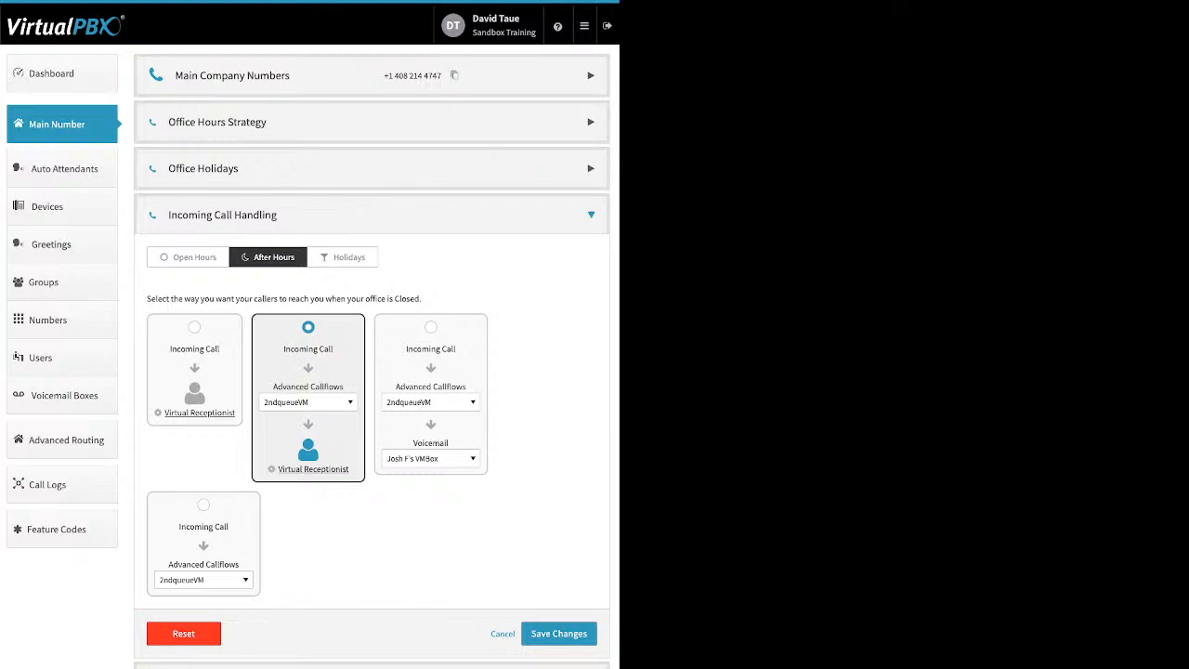
- Route After Hours calls to the Front Desk group and Holiday calls to Advanced Callflows
left_click(307, 401)
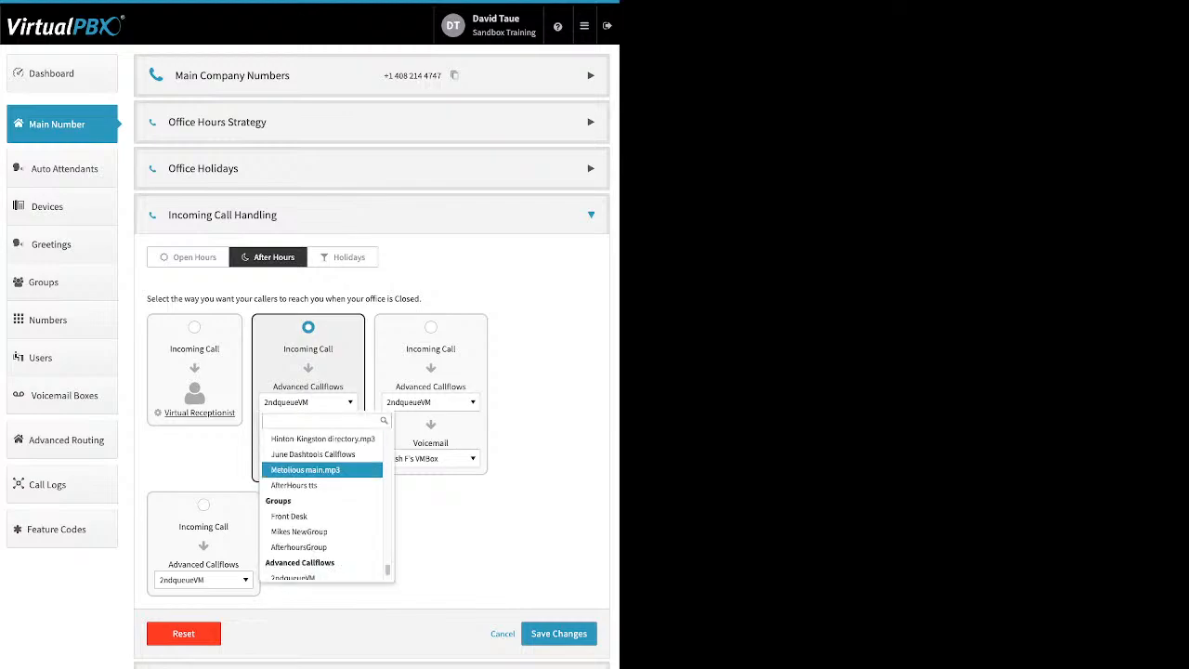
left_click(306, 515)
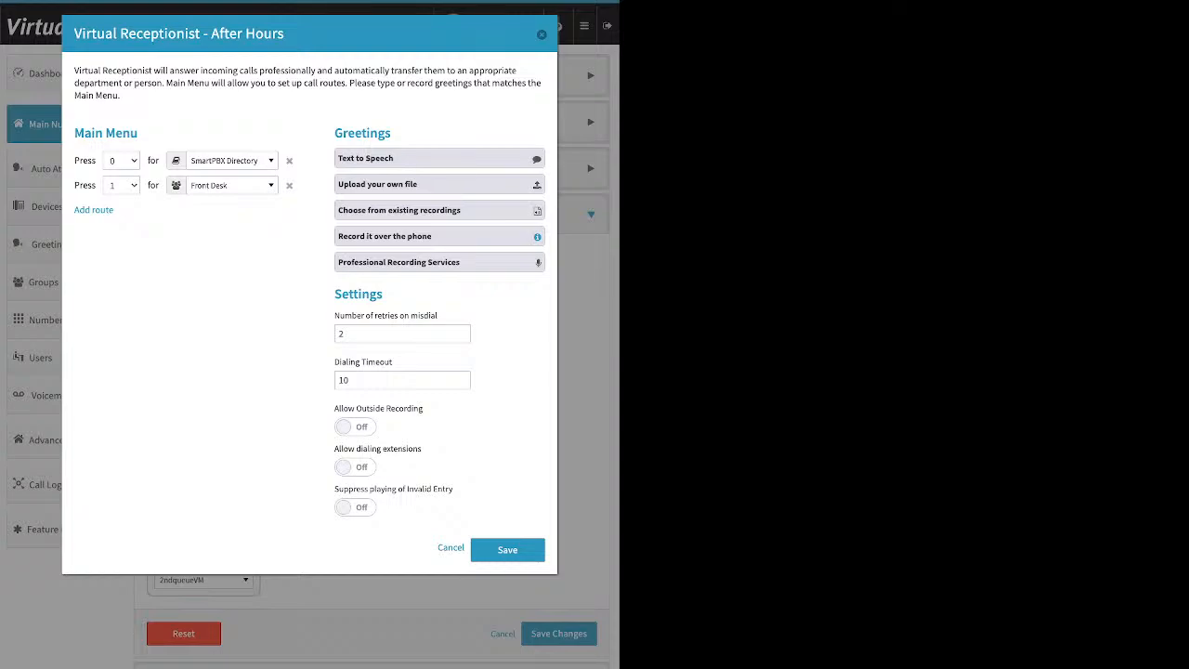
left_click(541, 34)
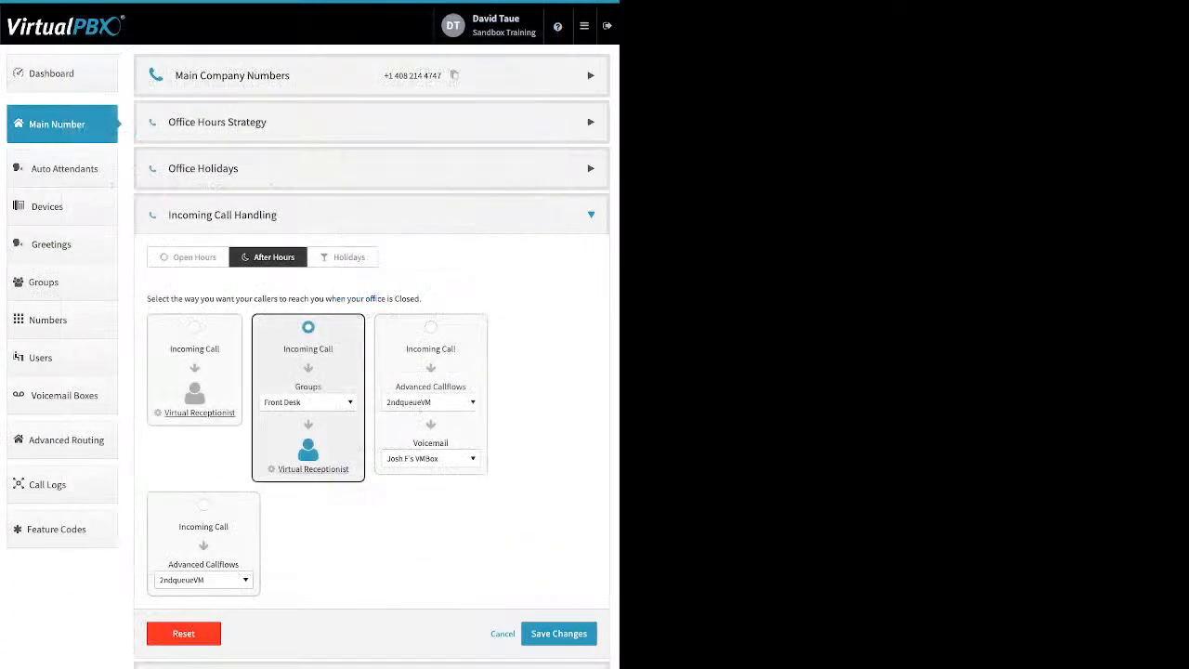
left_click(343, 257)
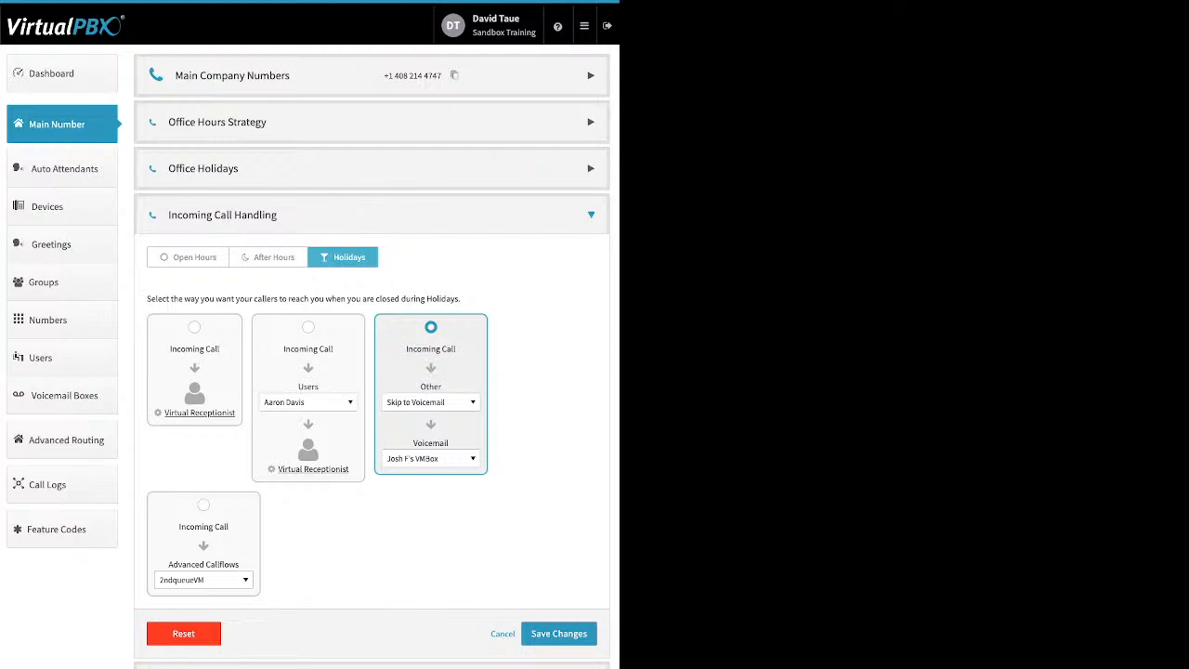
left_click(204, 505)
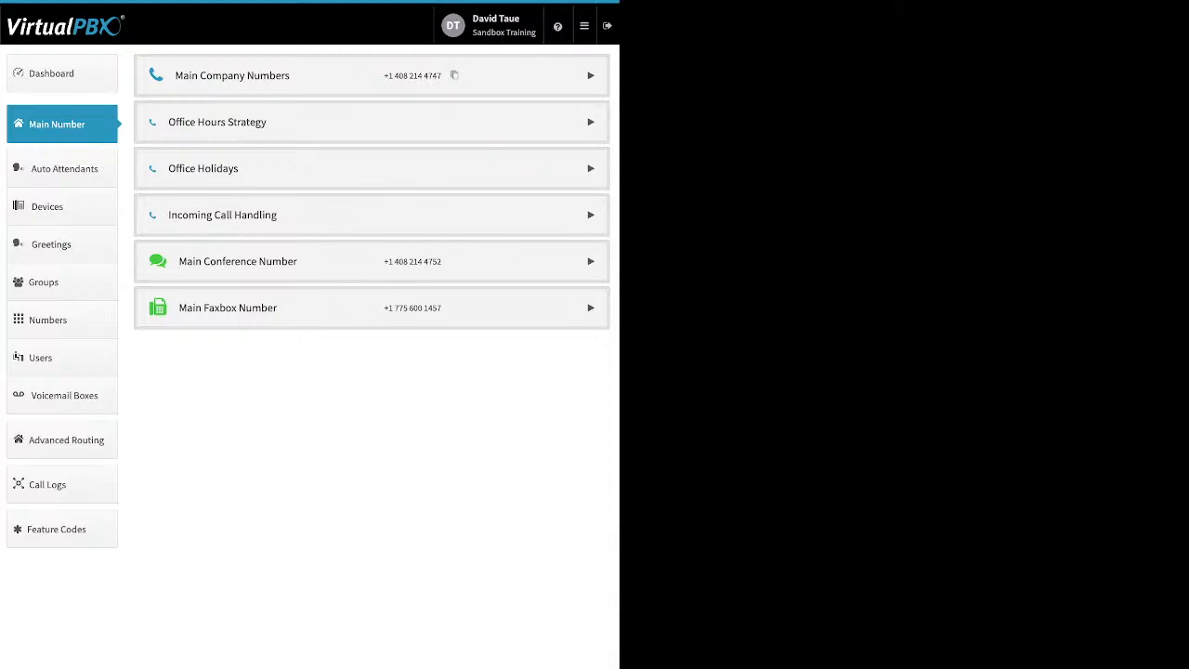
- Expand the Main Conference Number and try enabling its Custom Greeting, closing without saving
left_click(591, 260)
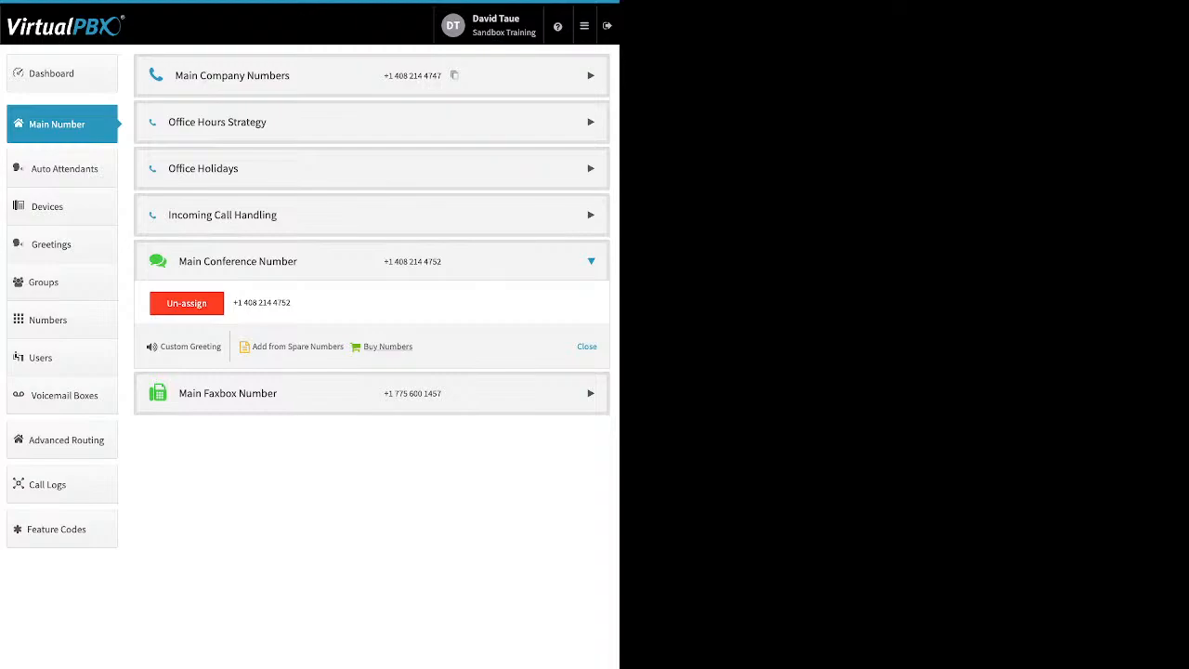
left_click(190, 346)
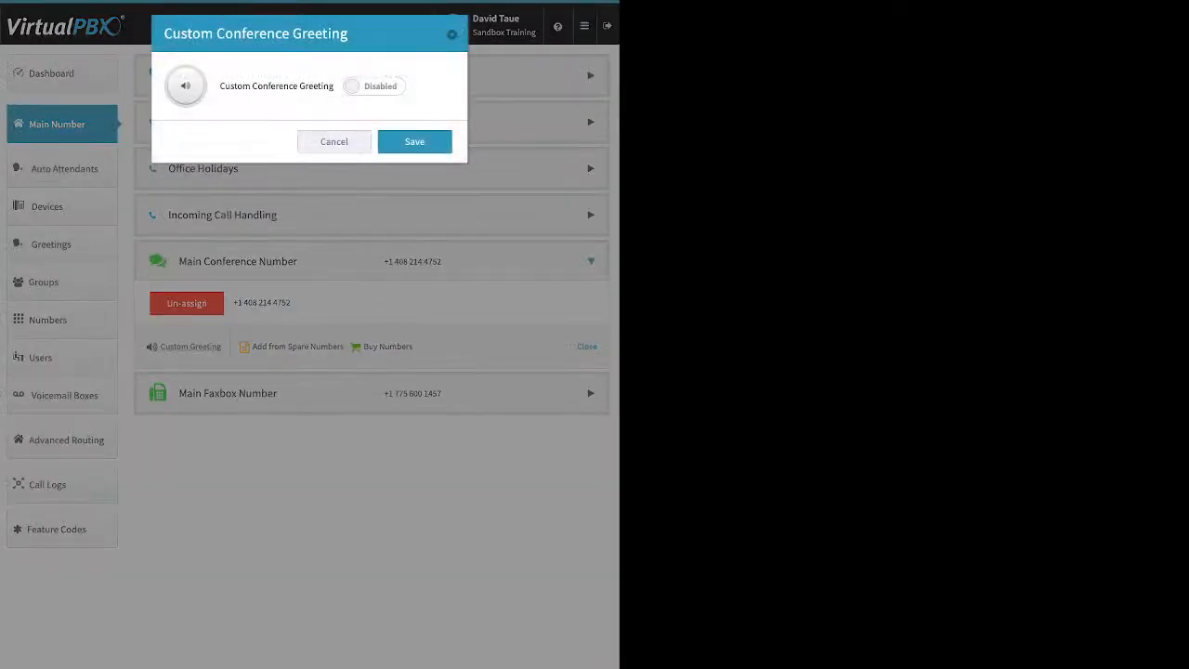
left_click(374, 86)
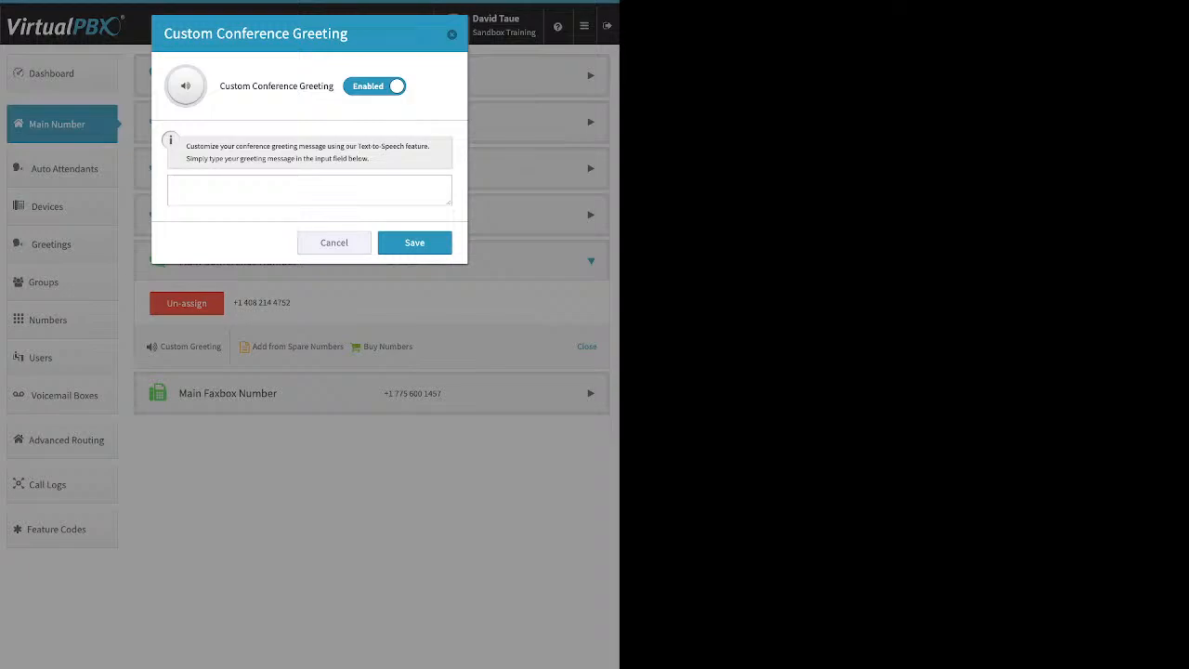
key("Escape")
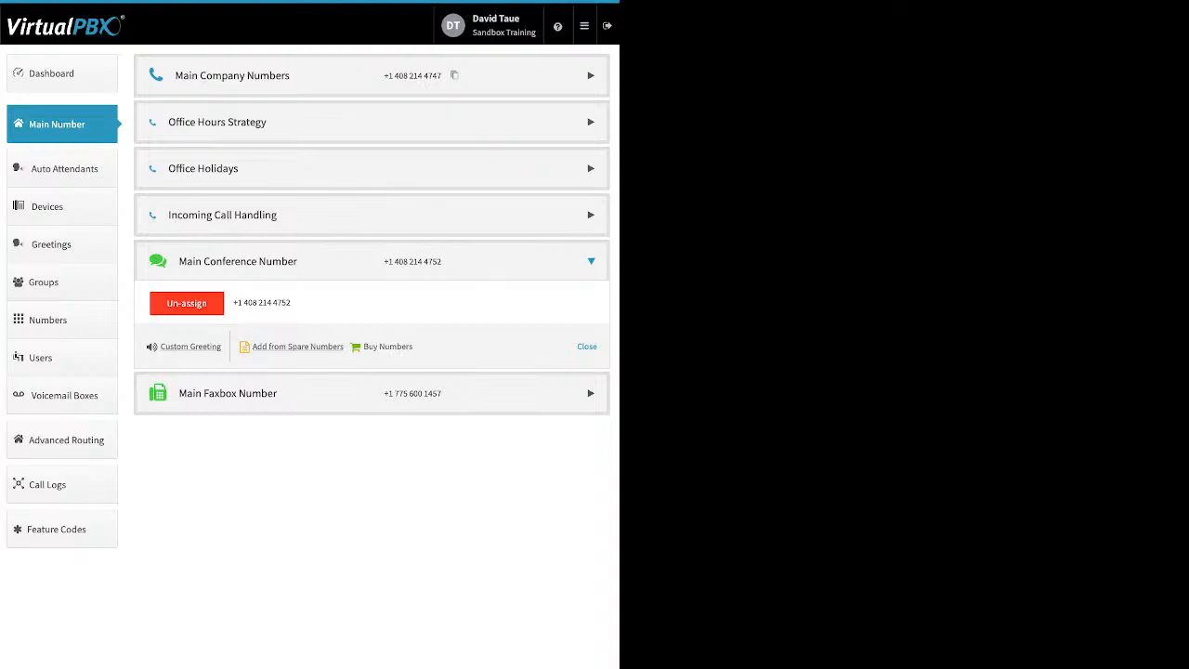
- Expand Main Faxbox Number, open Edit Faxbox, and highlight the Inbound Notification Email setting
left_click(244, 393)
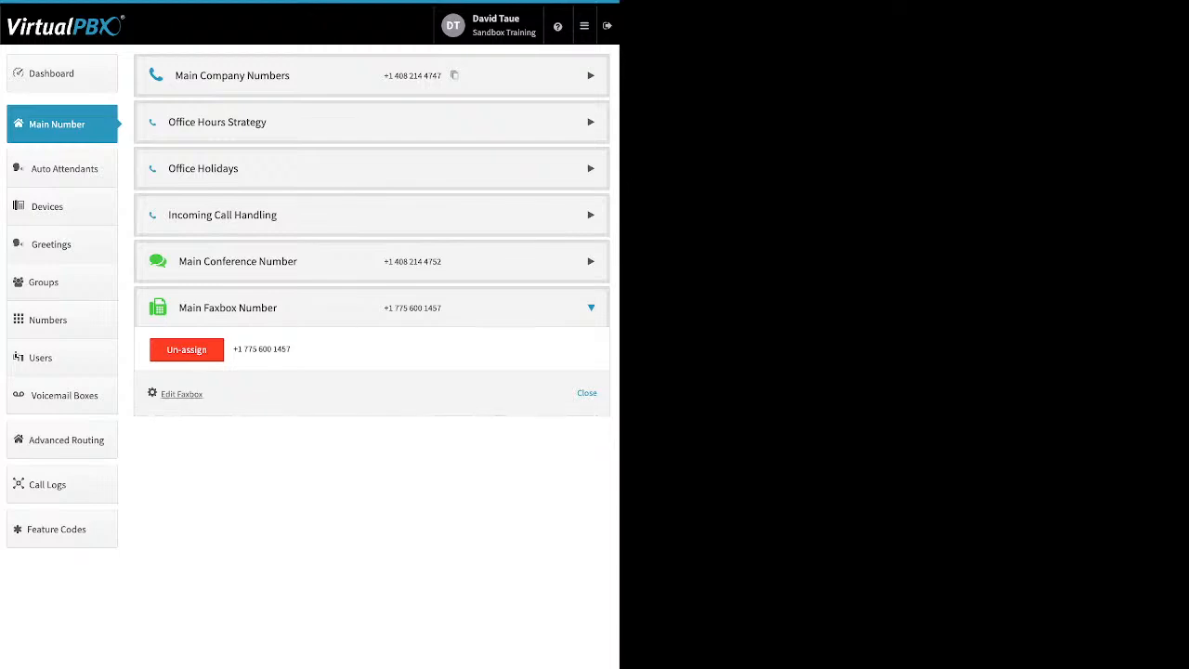
left_click(182, 394)
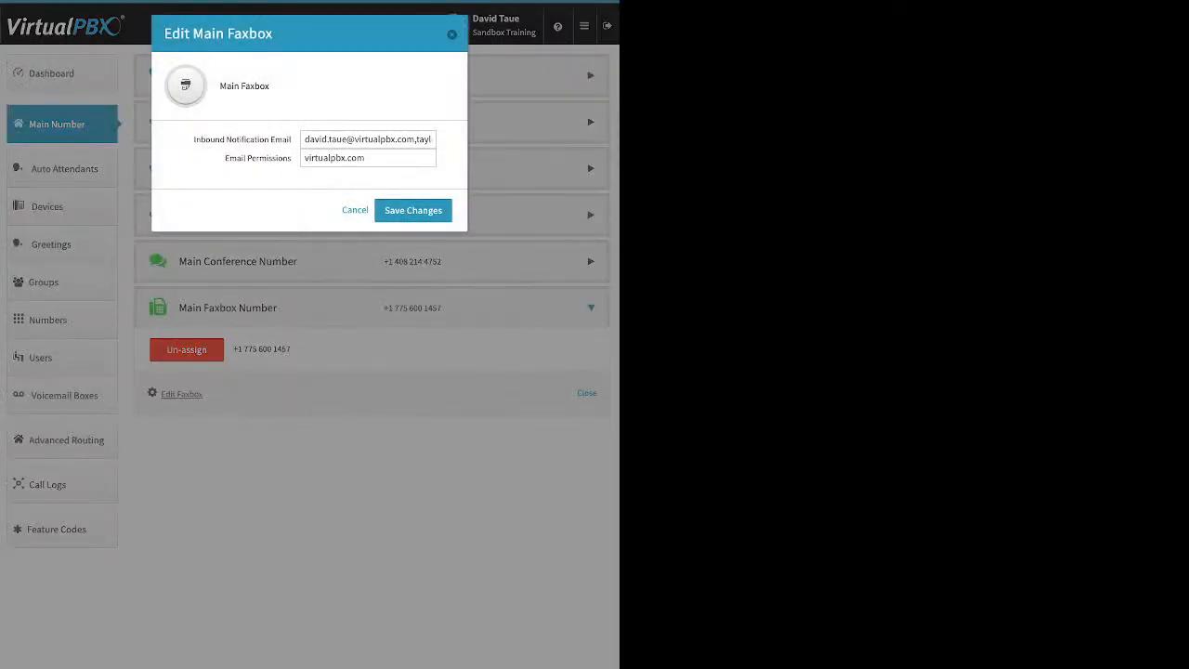
left_click_drag(194, 139, 291, 140)
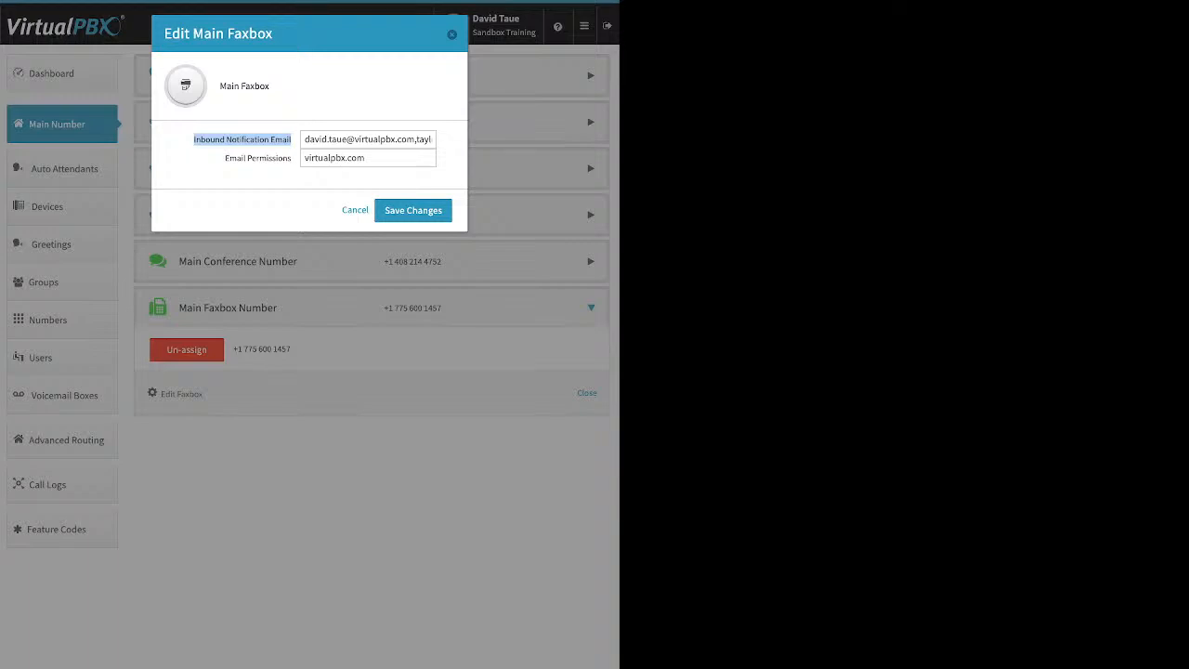
- Highlight Email Permissions, close the faxbox dialog unsaved, and go to the Auto Attendants list
left_click(244, 173)
left_click_drag(223, 158, 292, 158)
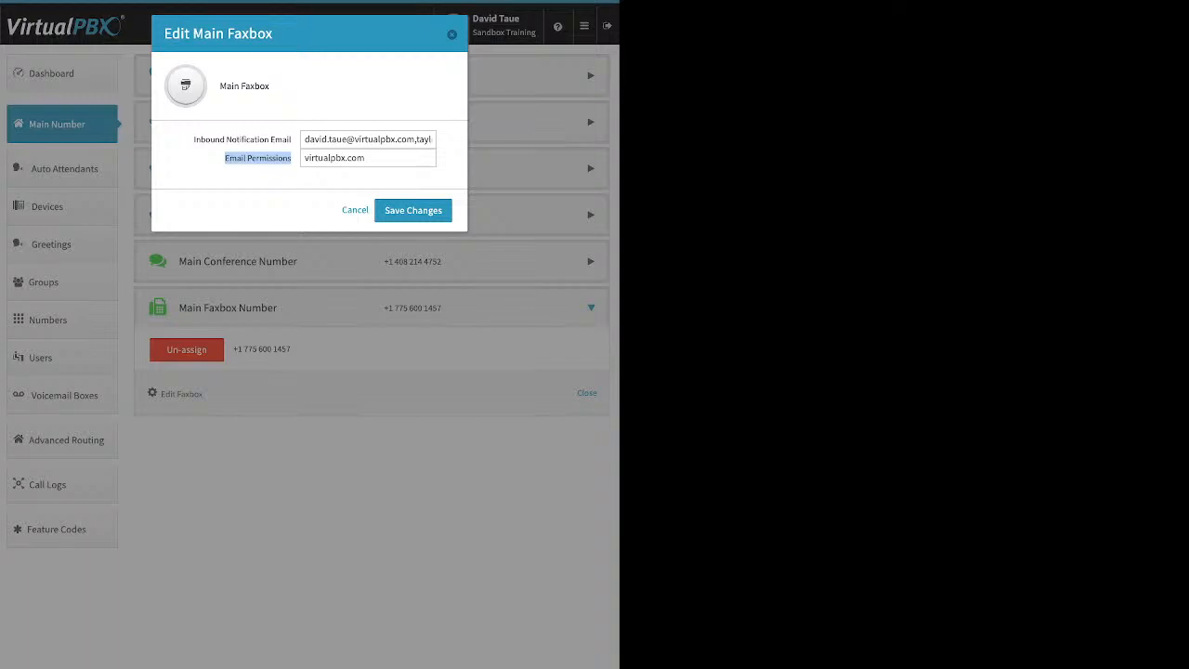
key("Escape")
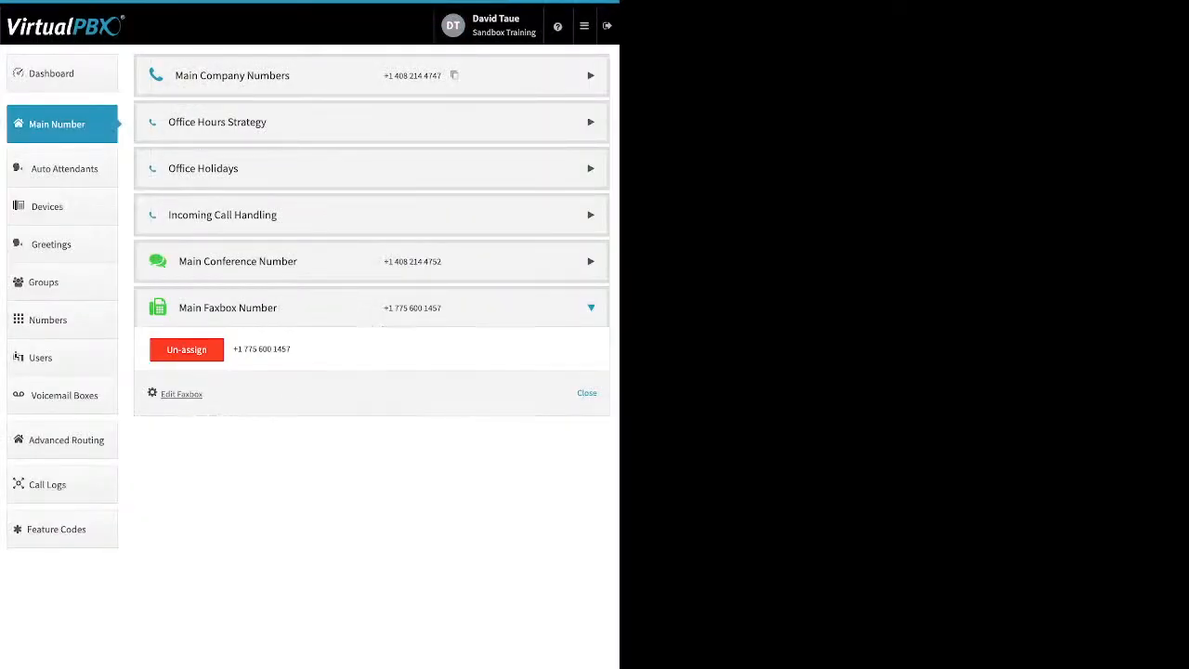
left_click(64, 169)
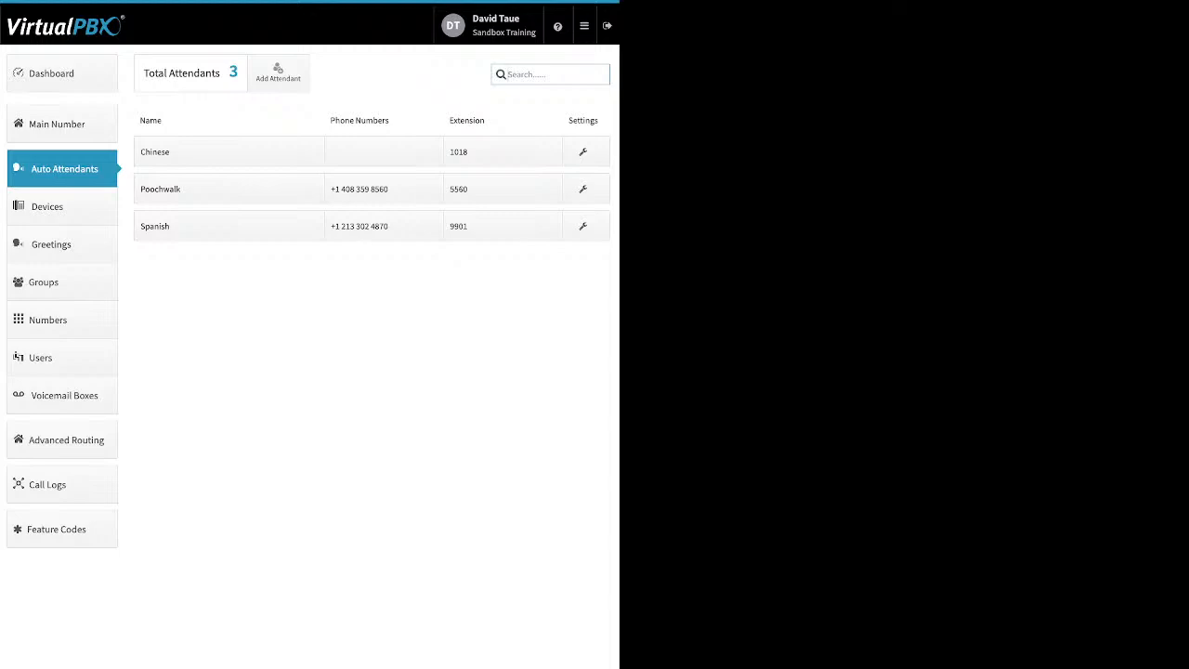
left_click(278, 72)
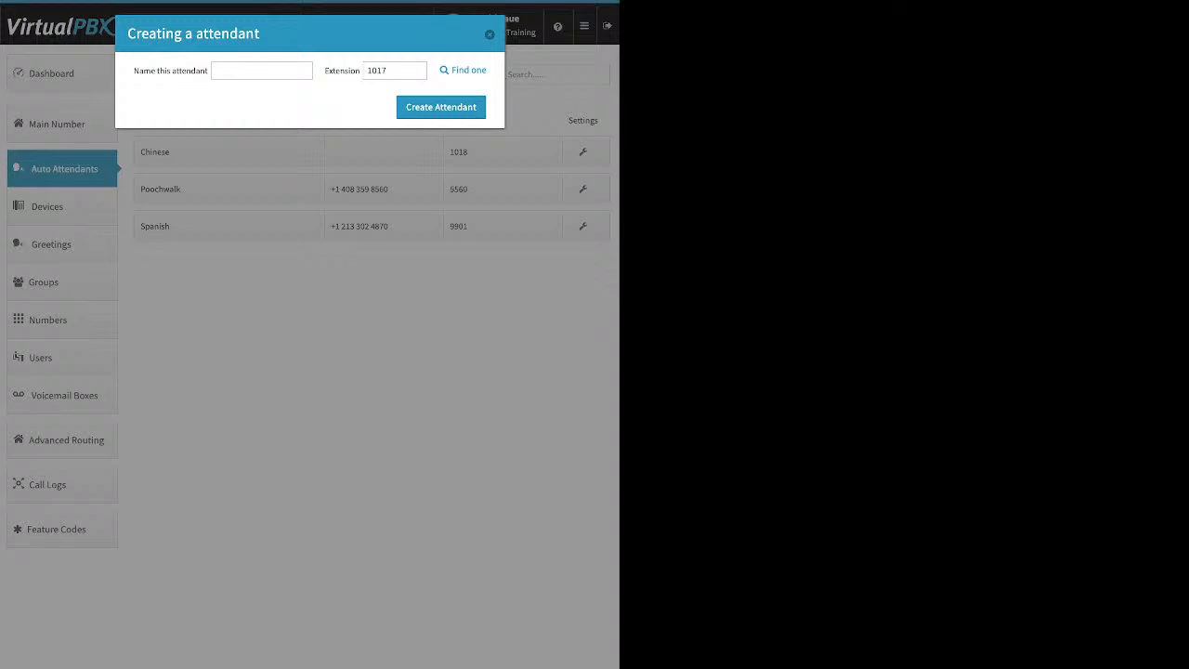
left_click(489, 34)
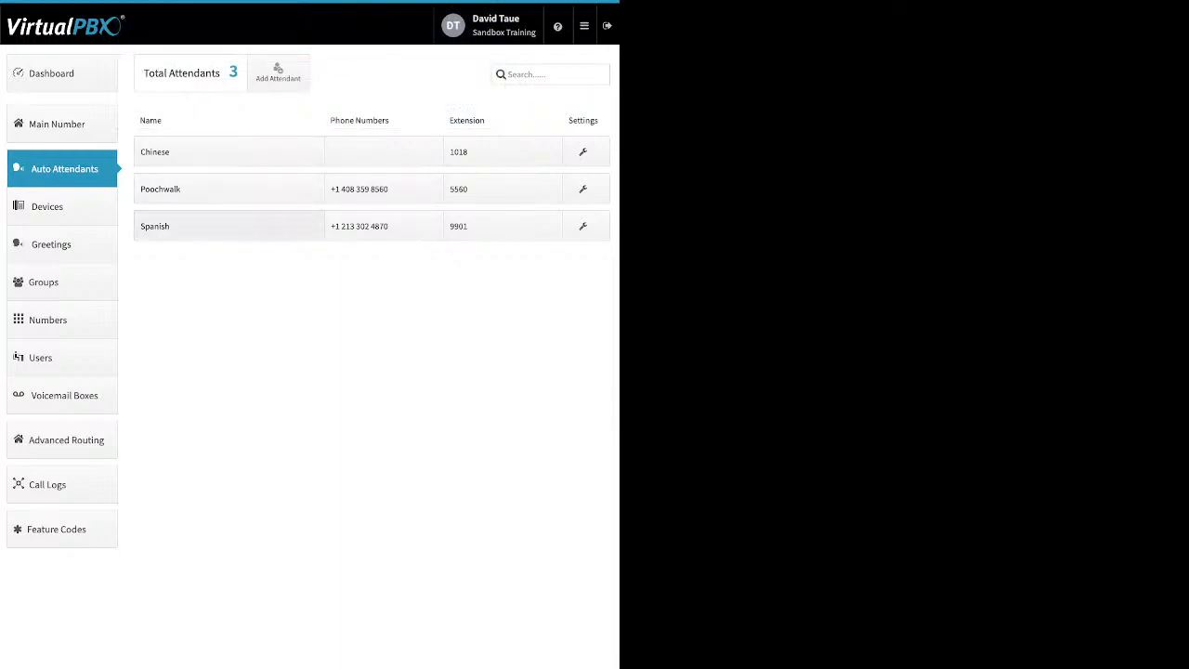
left_click(204, 189)
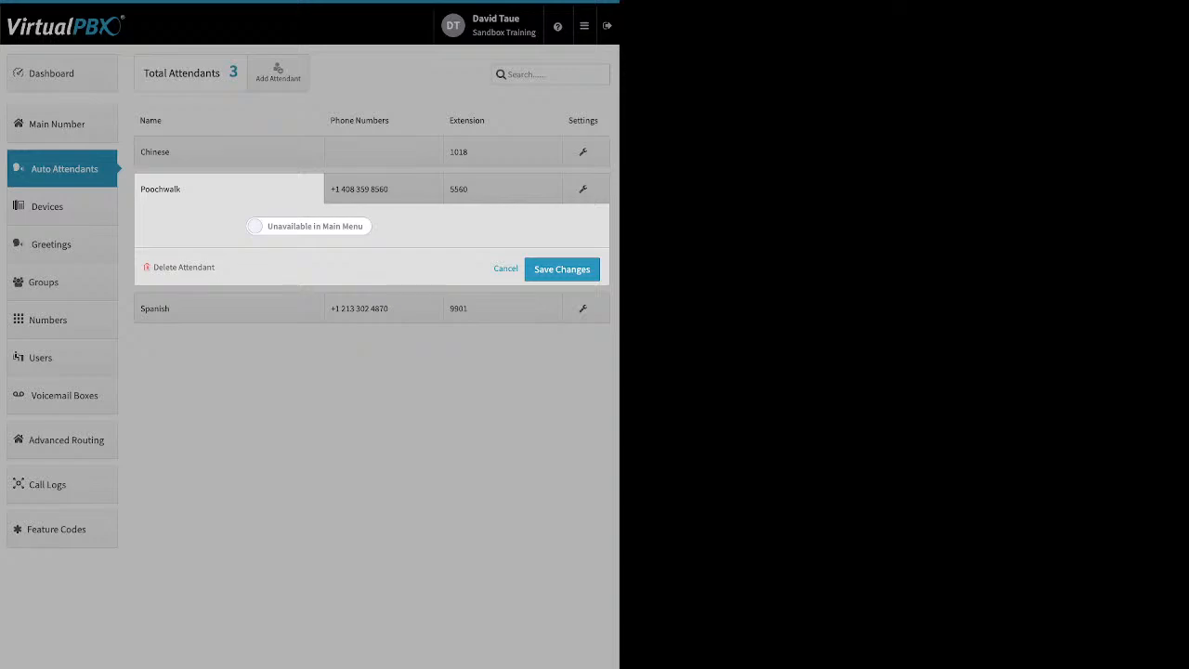
left_click(308, 226)
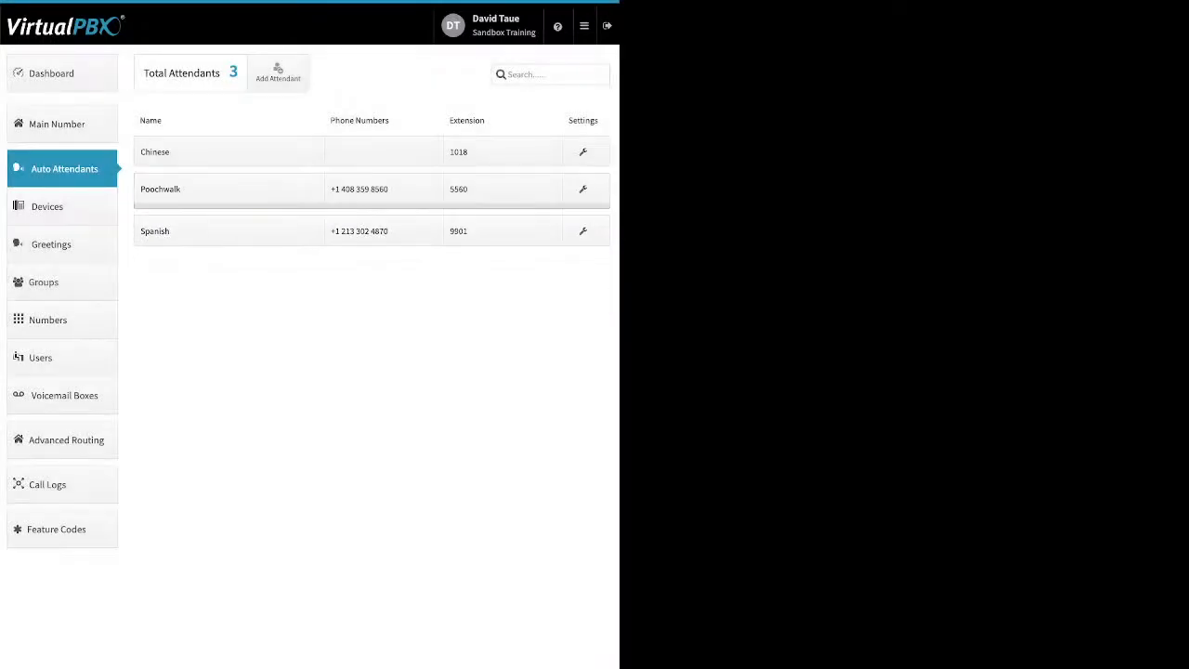
- Review Poochwalk's assigned number and its options, then open Poochwalk's extension for editing
left_click(383, 189)
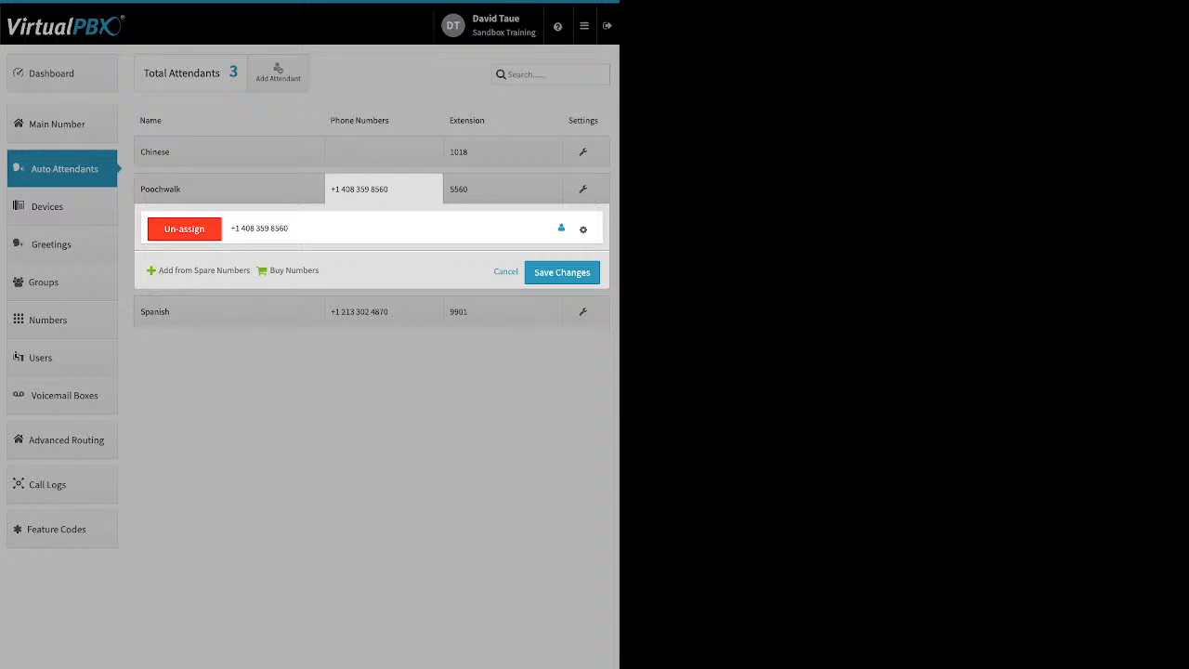
left_click(583, 230)
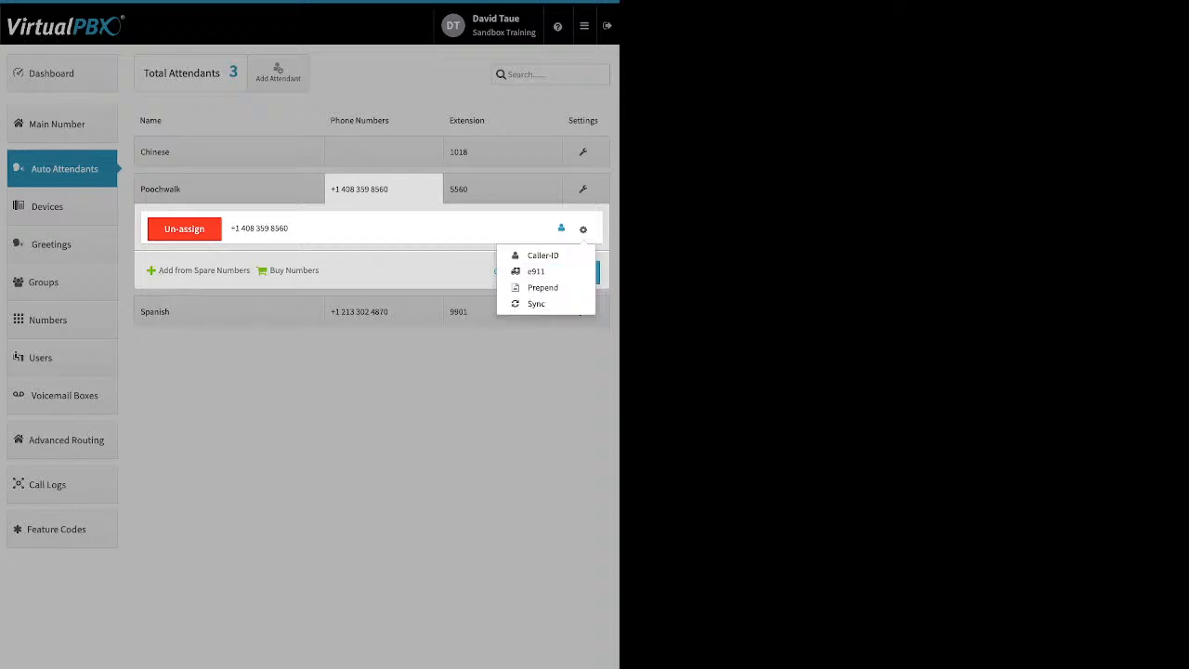
key("Escape")
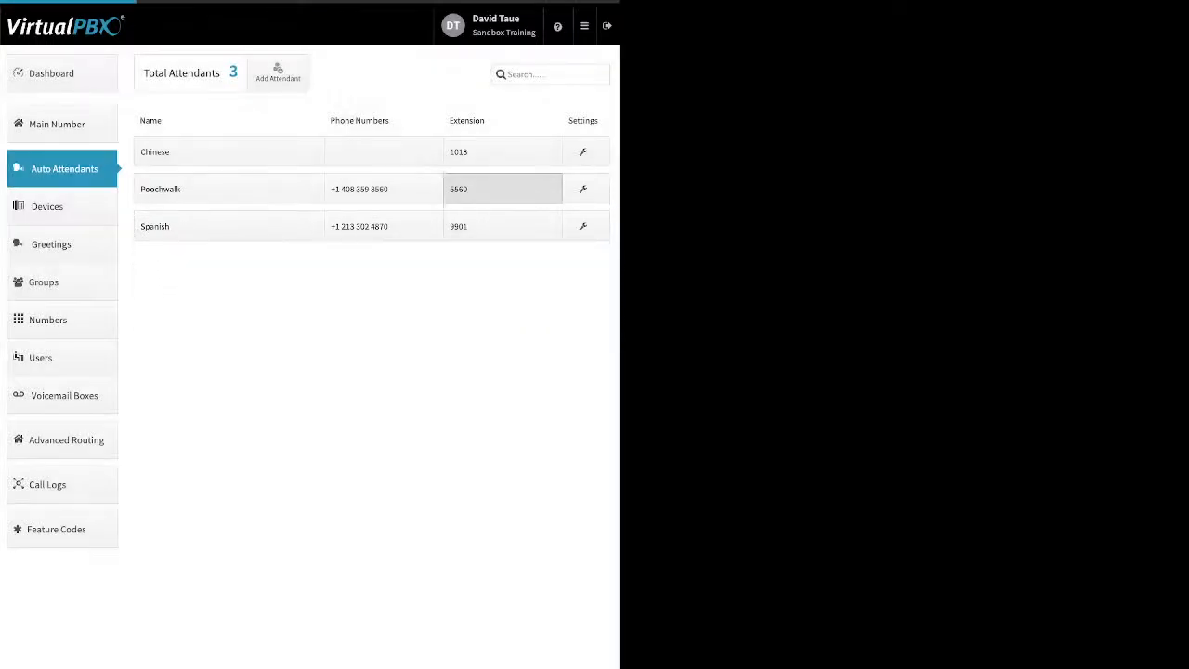
left_click(501, 188)
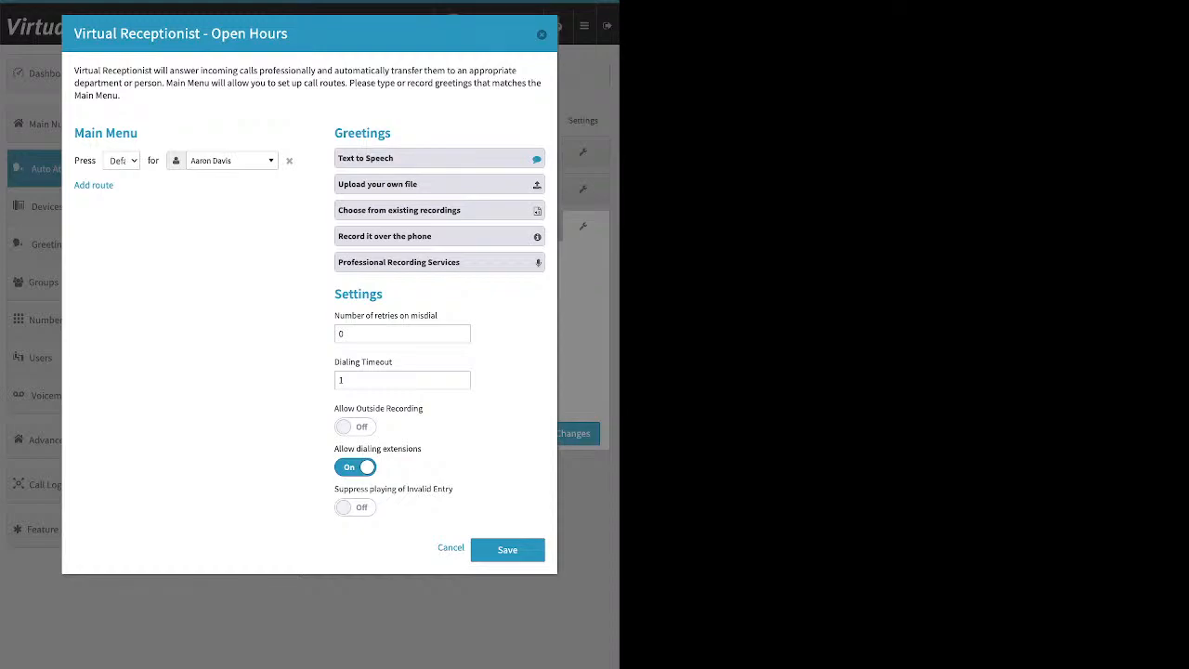
- Save the Spanish attendant's Open Hours receptionist settings and go to the Devices list
left_click(507, 549)
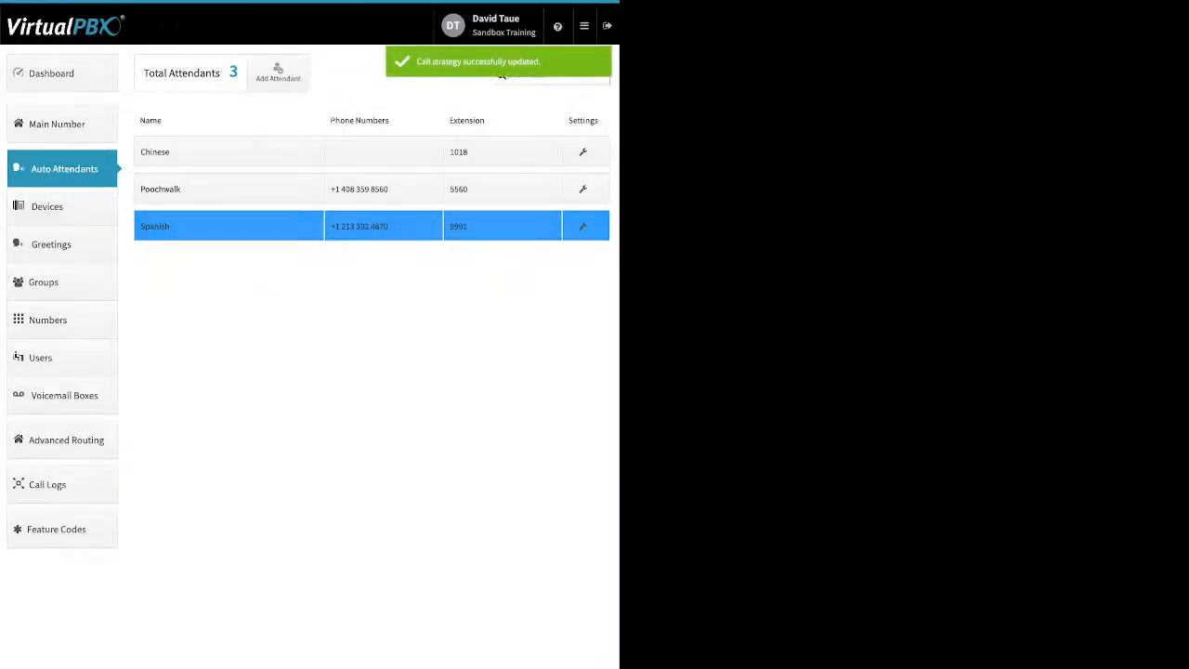
left_click(47, 207)
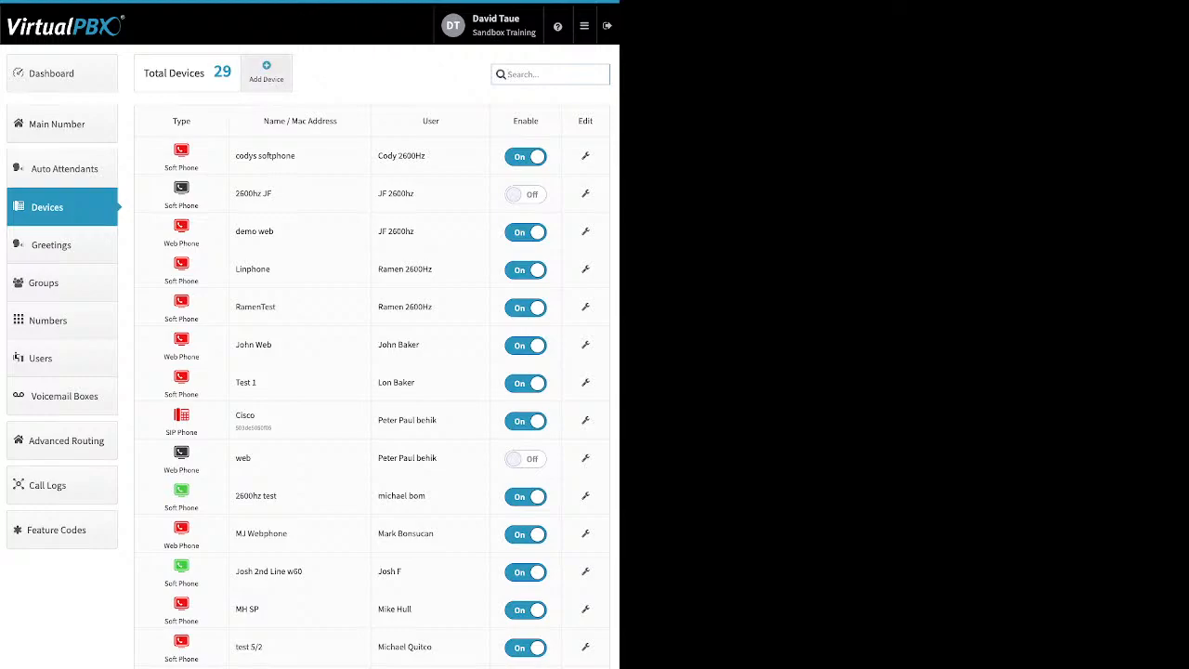
- Choose SIP Phone from the Add Device menu to begin a new device
left_click(266, 71)
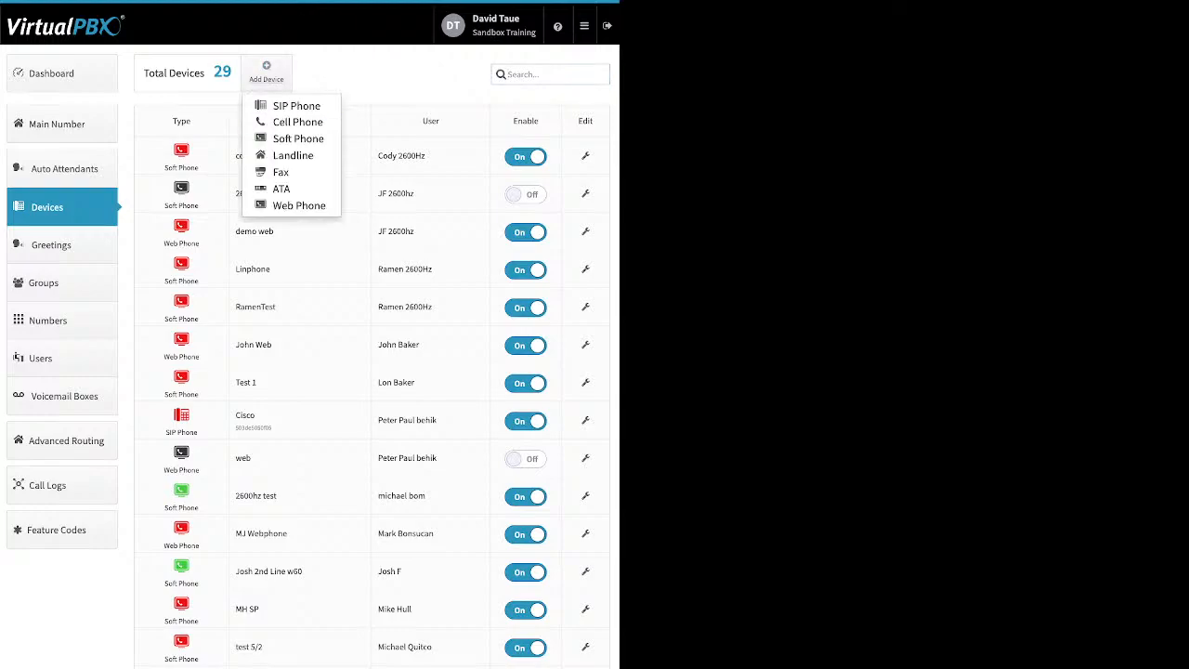
left_click(279, 106)
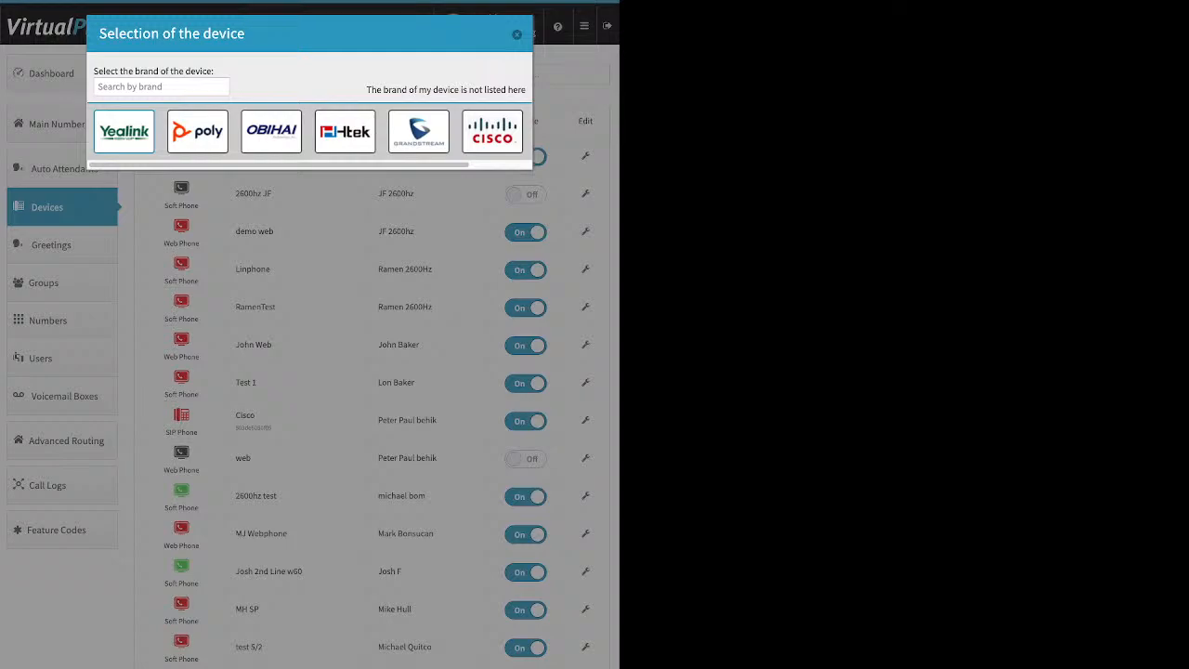
- Browse the Yealink and Obihai models, then select the Cisco 525g2
left_click(124, 131)
scroll(331, 332, "down", 3)
scroll(331, 555, "up", 3)
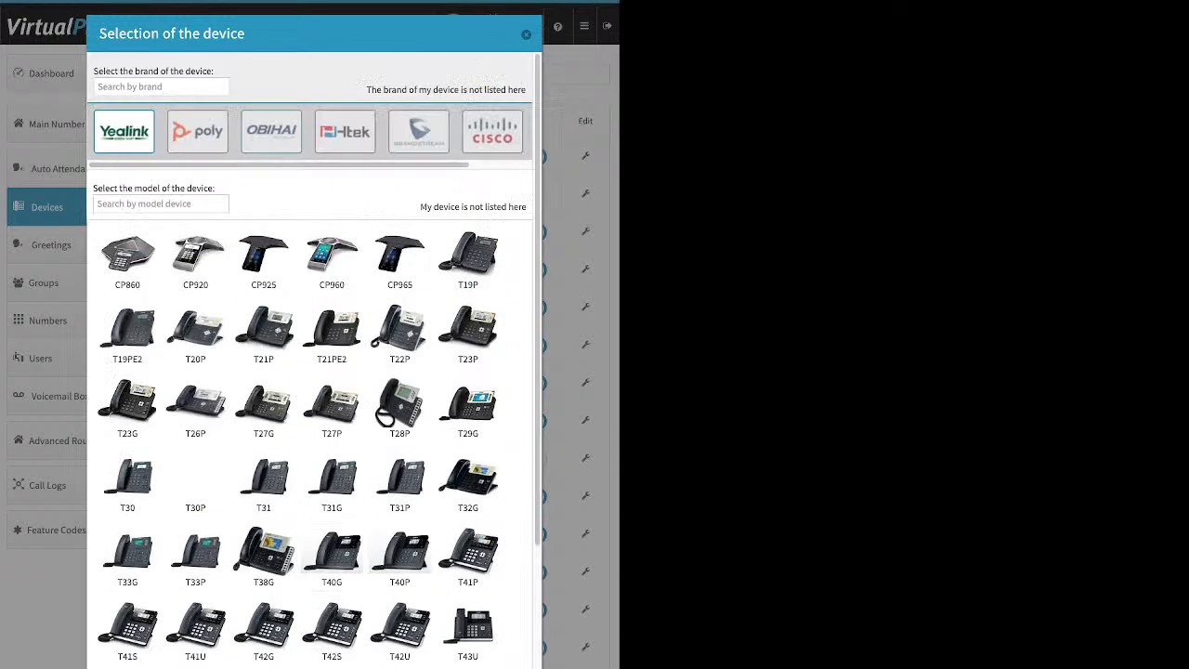
left_click(271, 131)
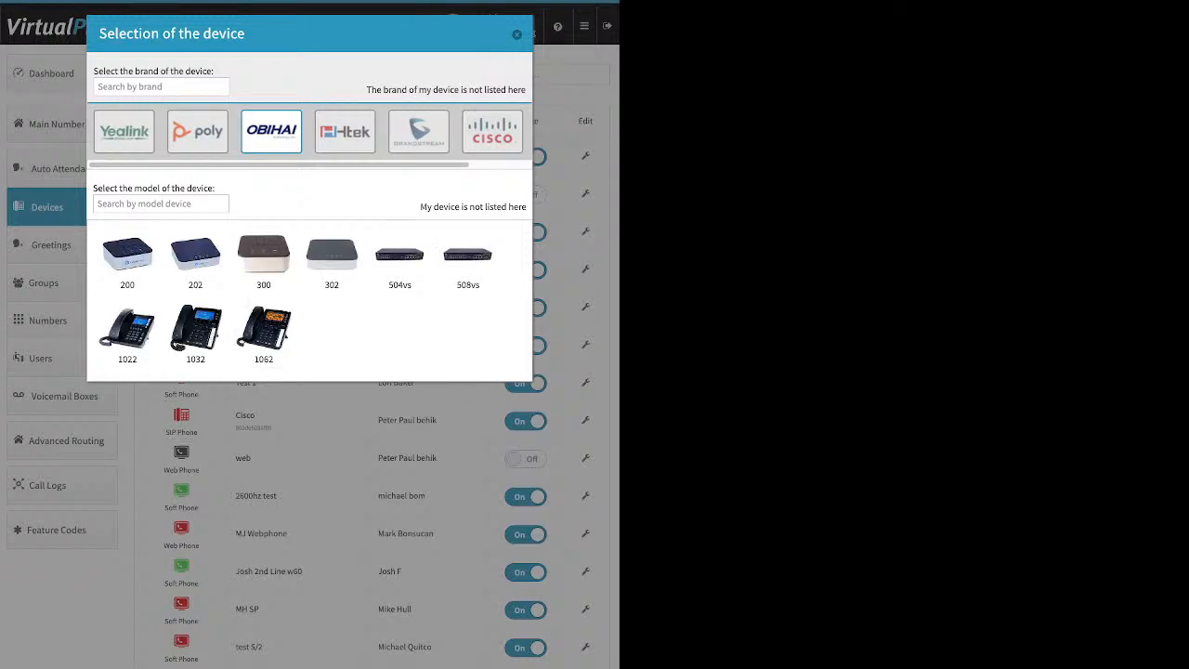
left_click(492, 131)
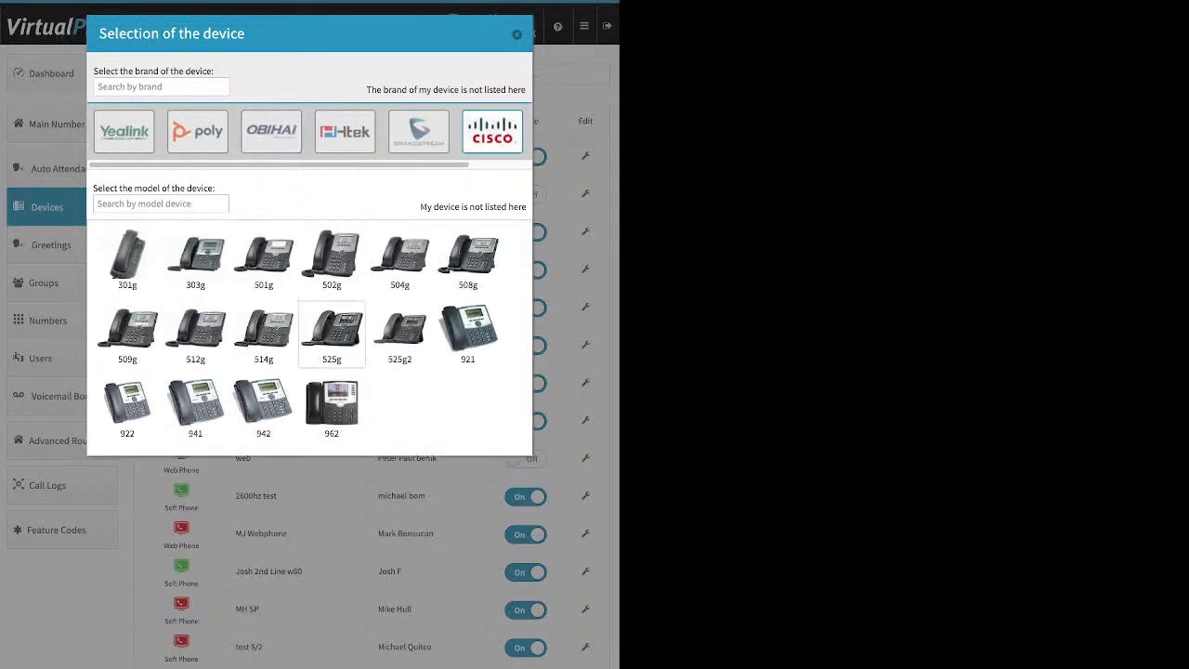
left_click(400, 334)
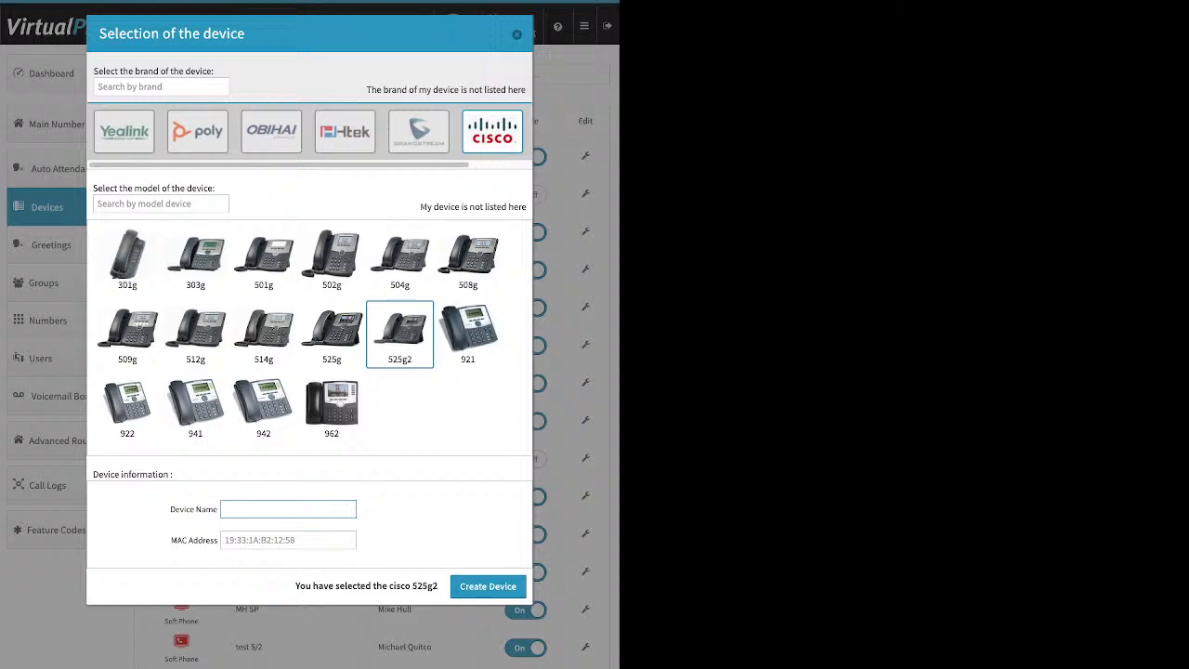
- Highlight the MAC Address field, then close device selection without creating the phone
left_click_drag(171, 540, 218, 540)
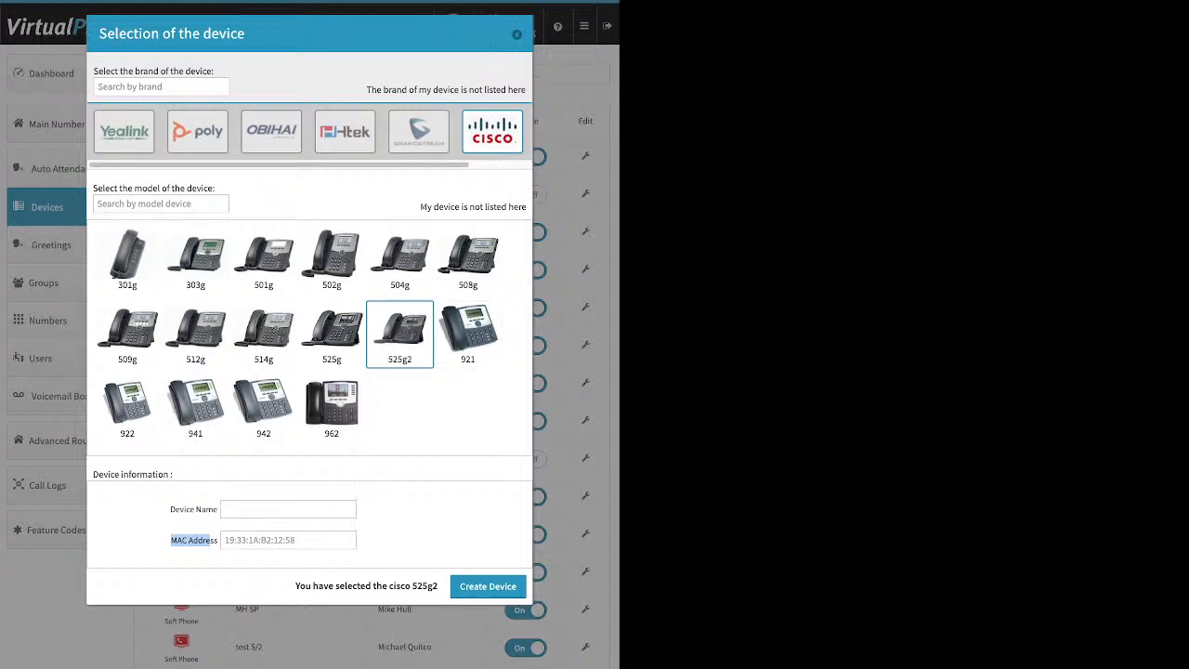
left_click(516, 35)
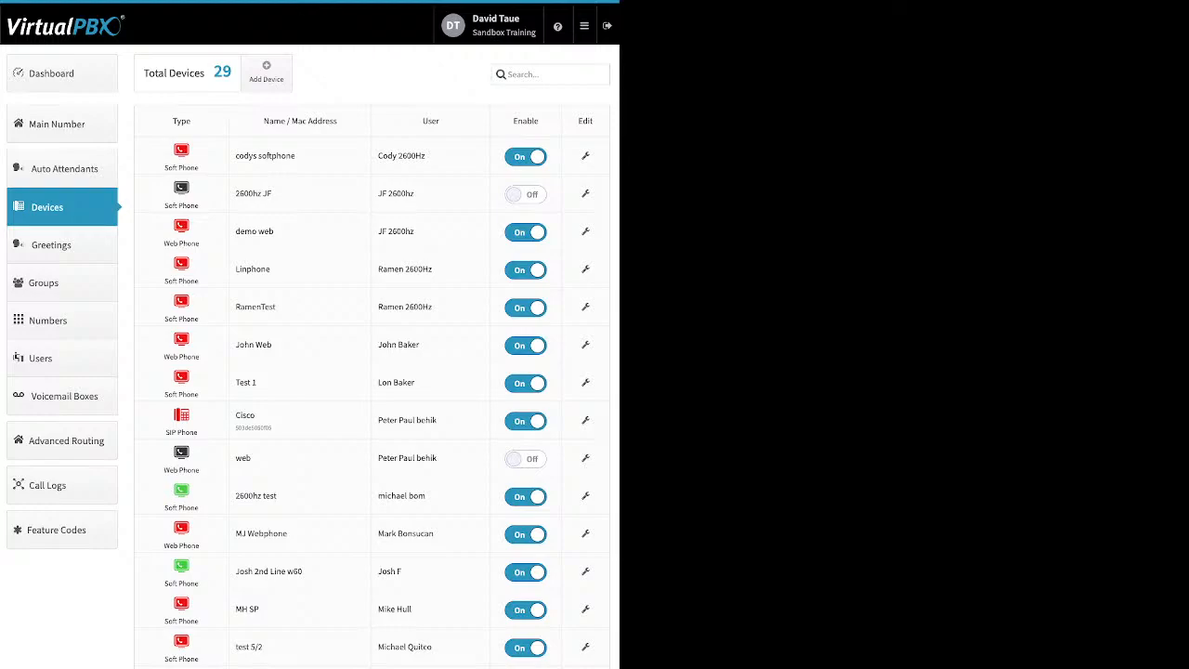
- Open the new cell phone form, then close it without entering anything
left_click(266, 71)
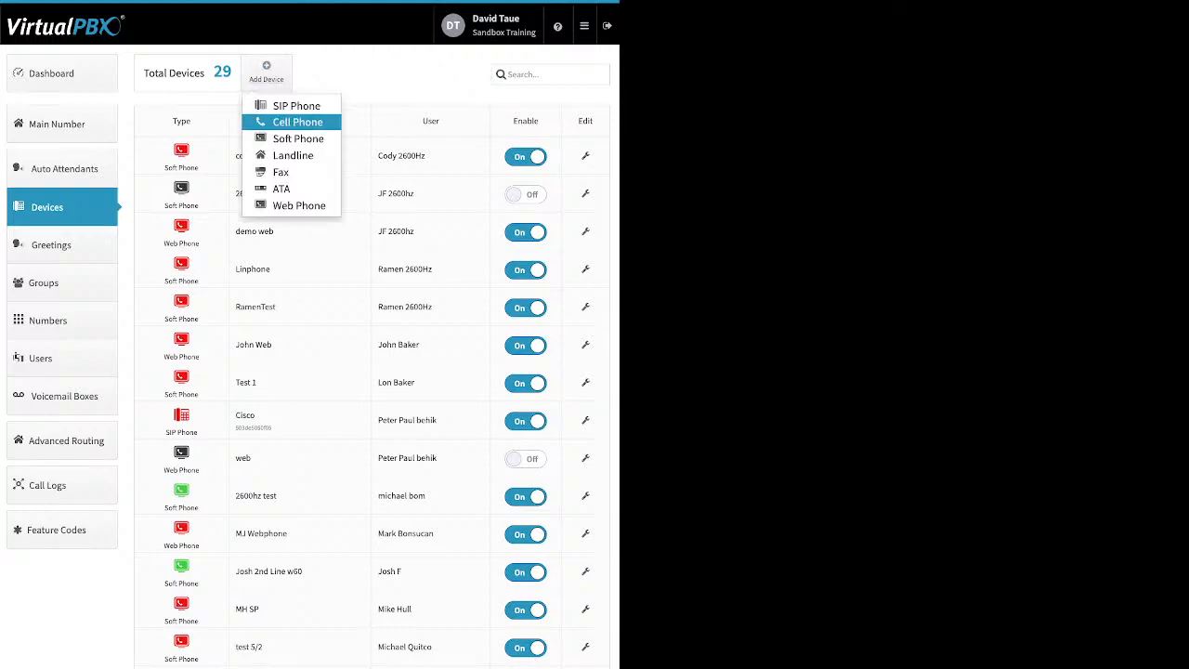
left_click(279, 120)
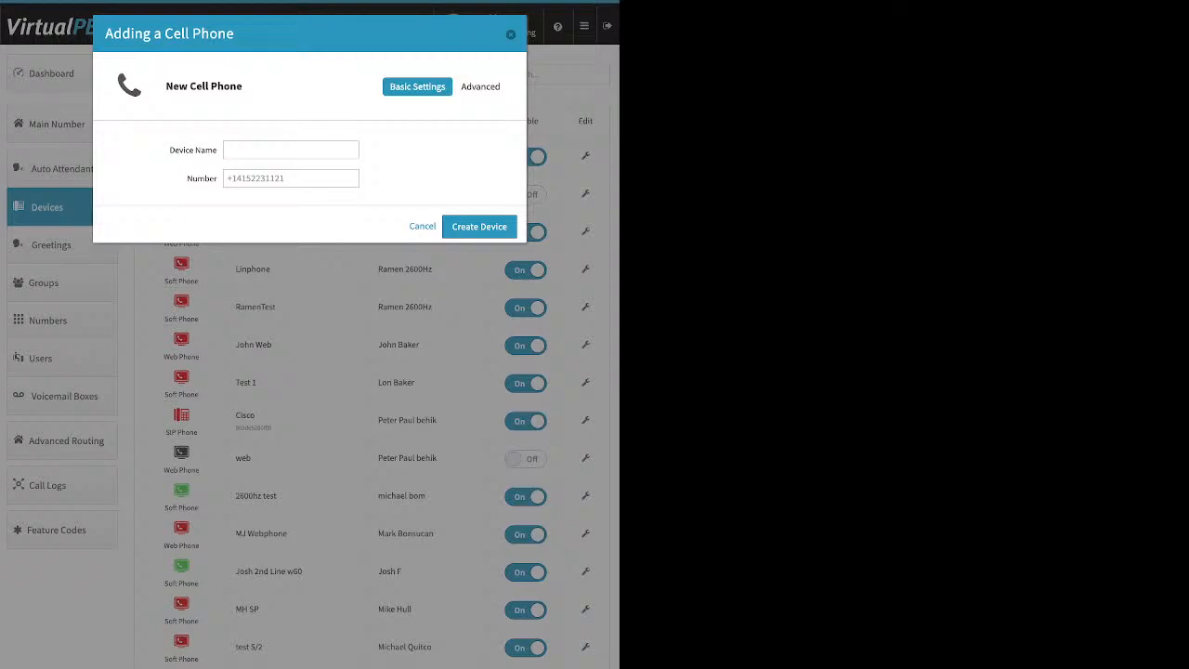
left_click(509, 35)
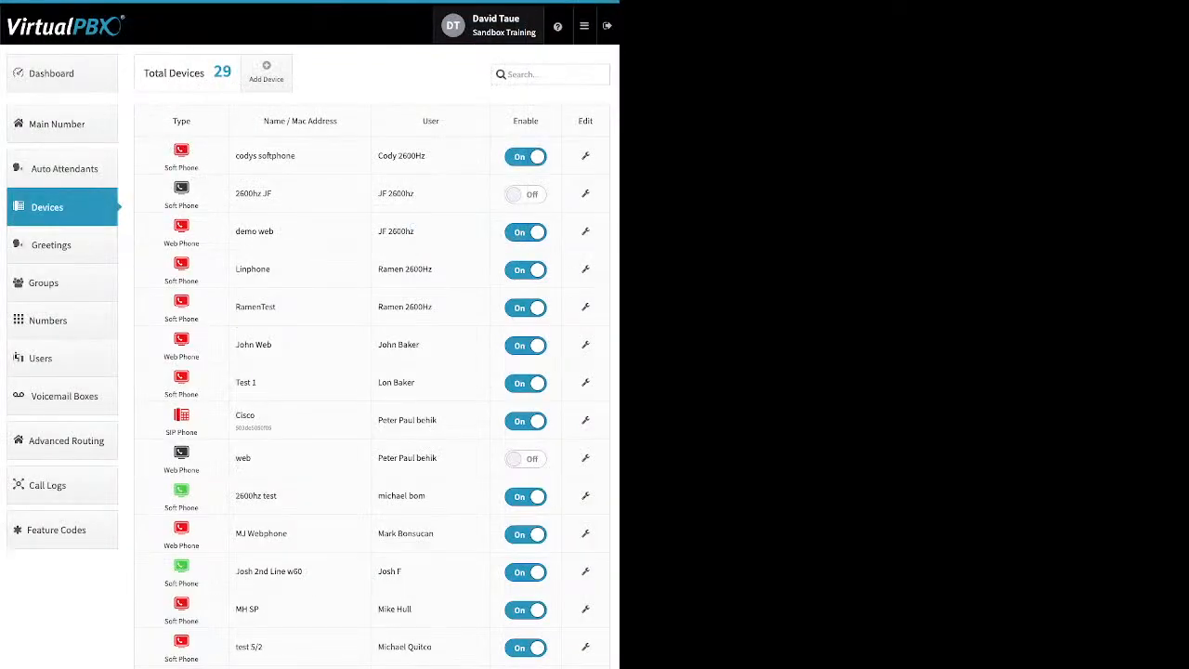
- Create a cell phone device named 'training' with its forwarding phone number
left_click(266, 71)
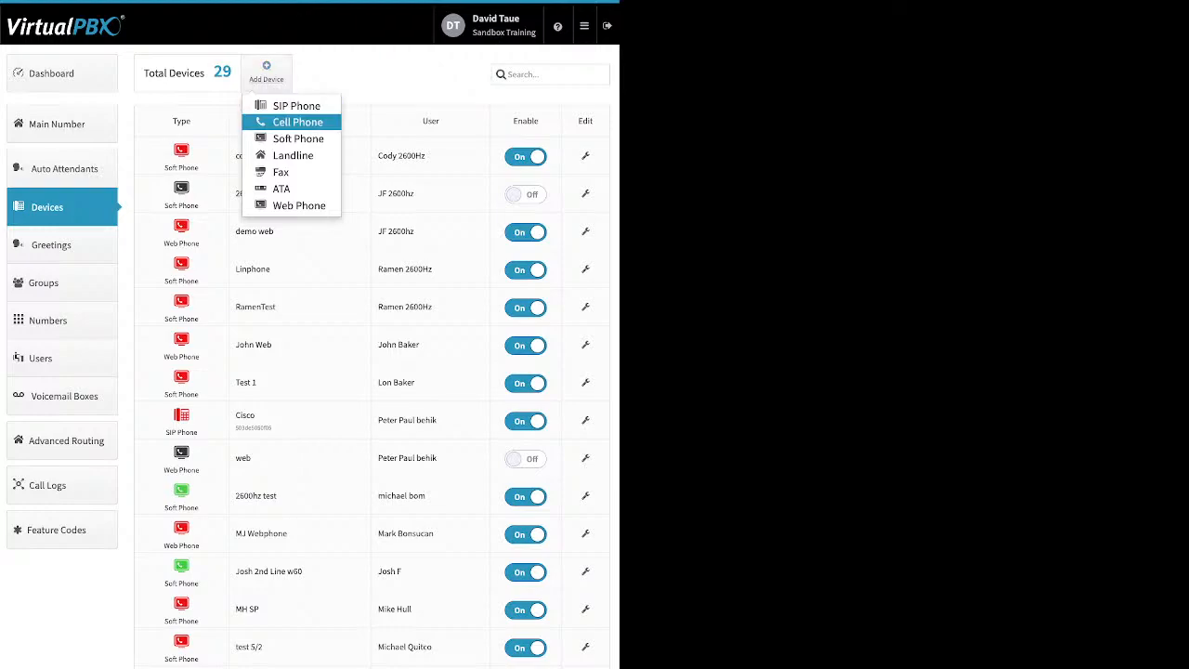
left_click(297, 121)
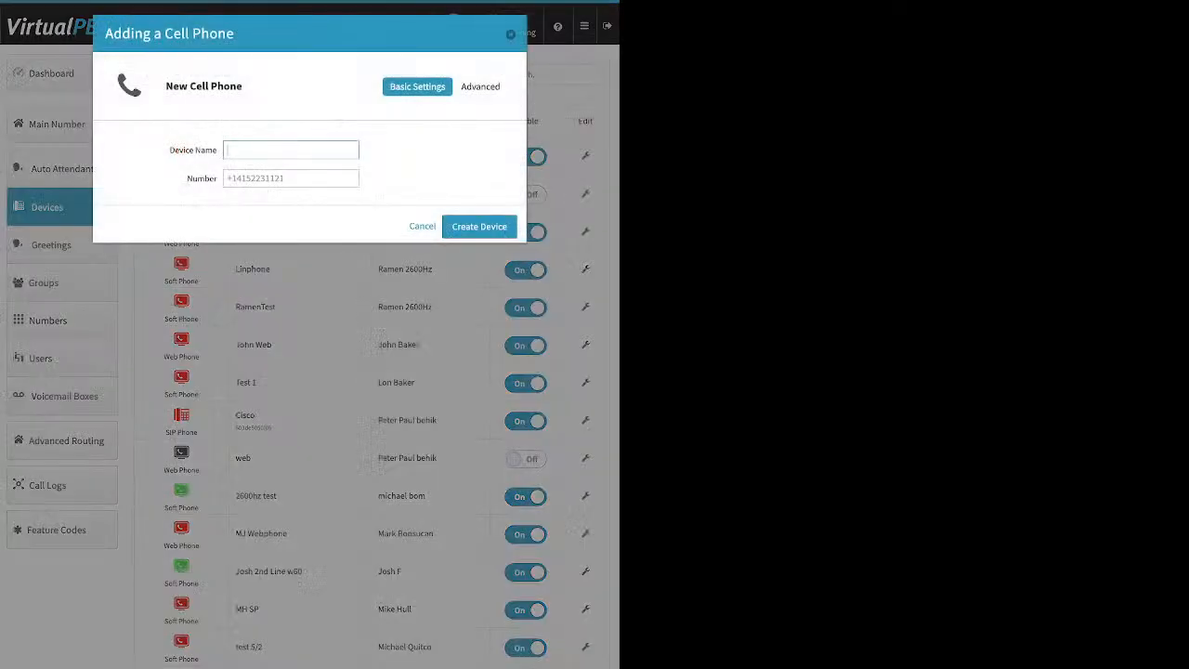
type("a")
key("BackSpace")
type("training")
key("Tab")
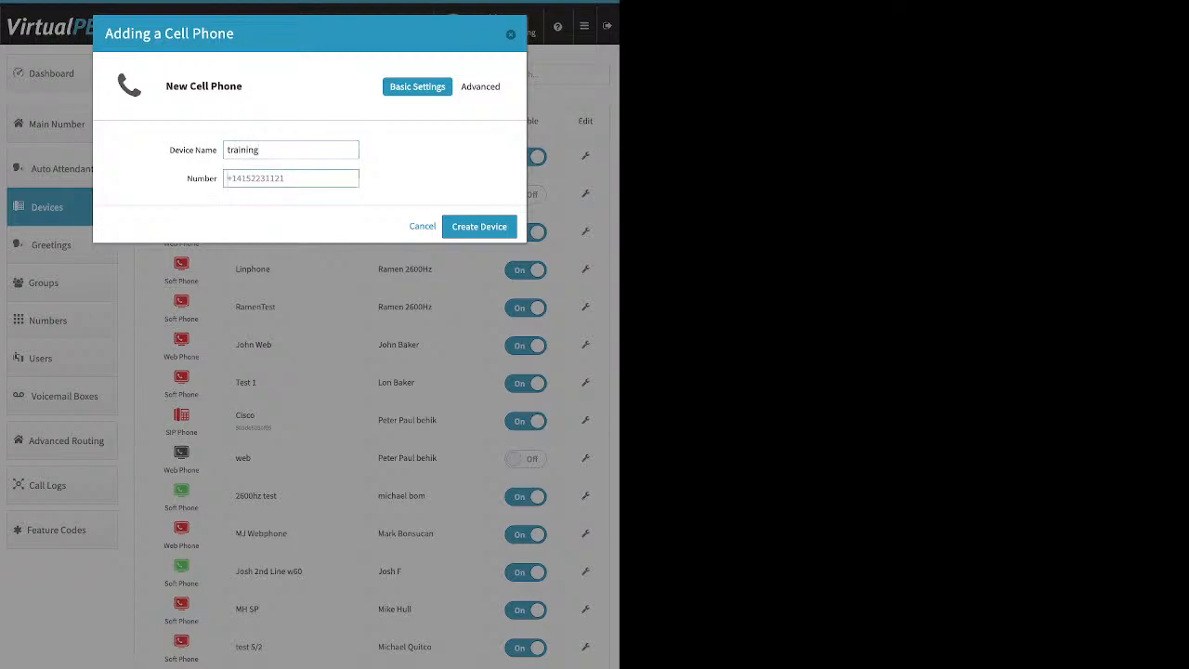
key("Return")
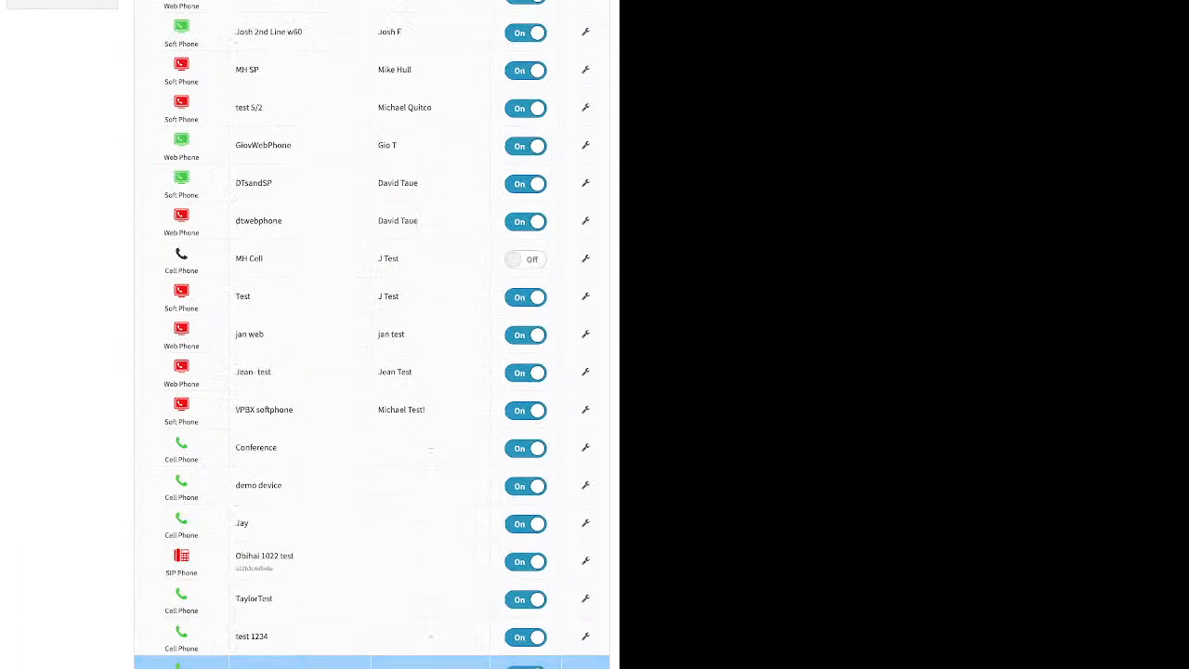
- Open the training cell phone's edit dialog on its Advanced > Options view
left_click(585, 667)
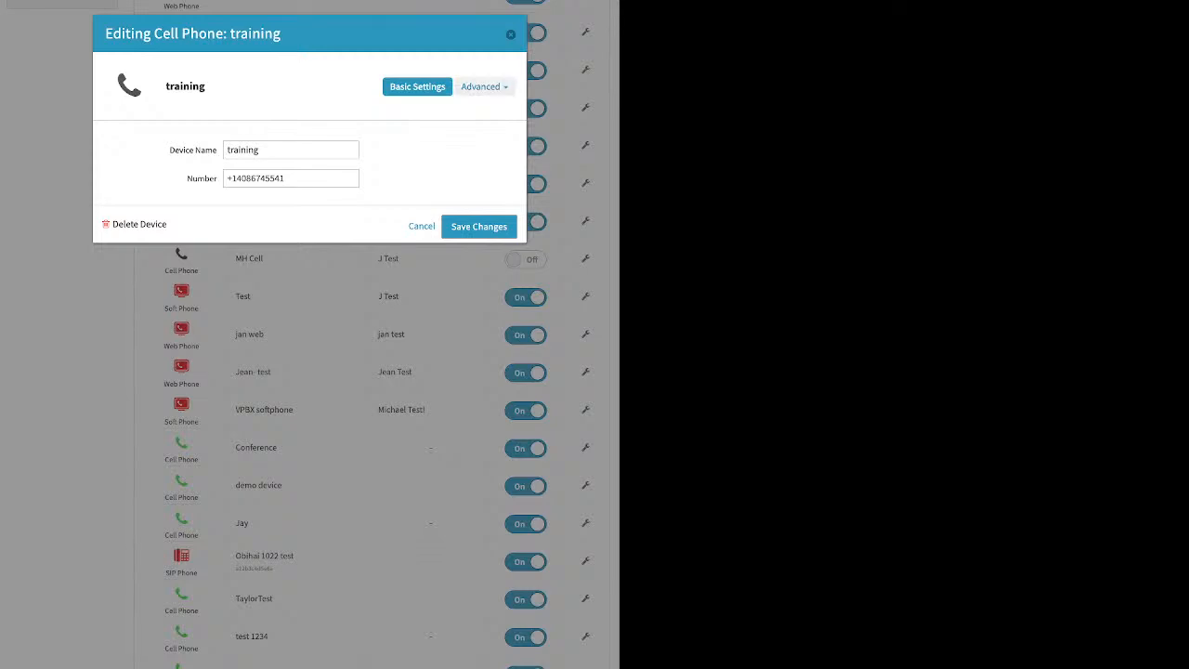
left_click(484, 86)
left_click(465, 109)
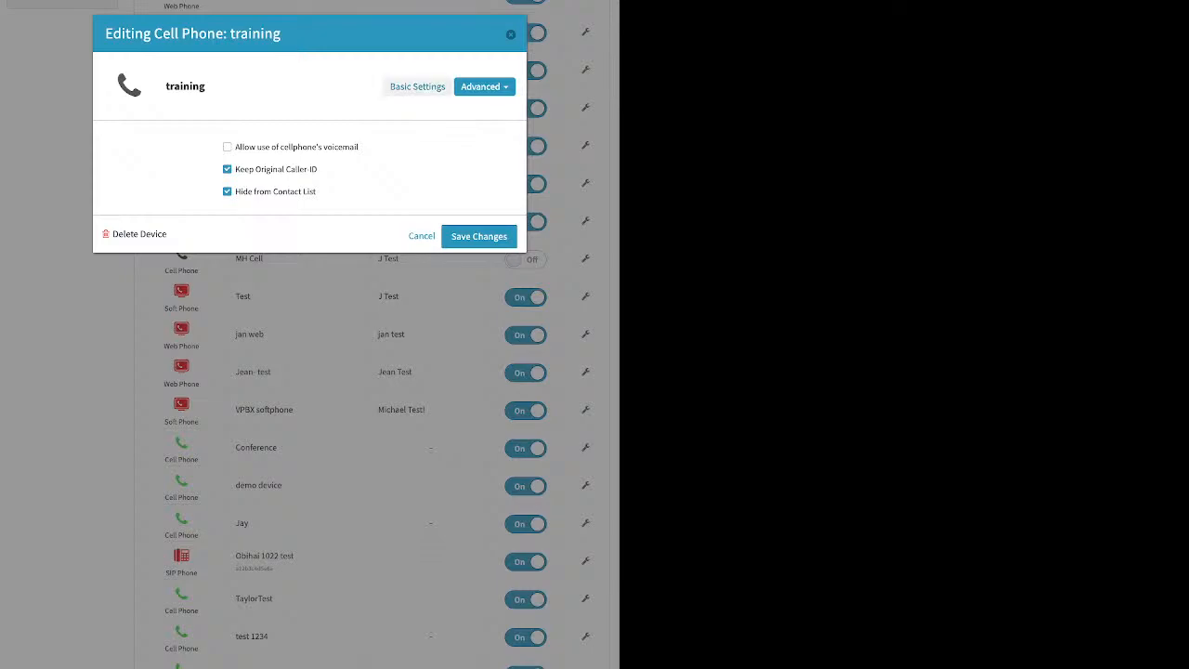
- Enable 'Allow use of cellphone's voicemail' for the training phone
left_click(228, 147)
double_click(228, 147)
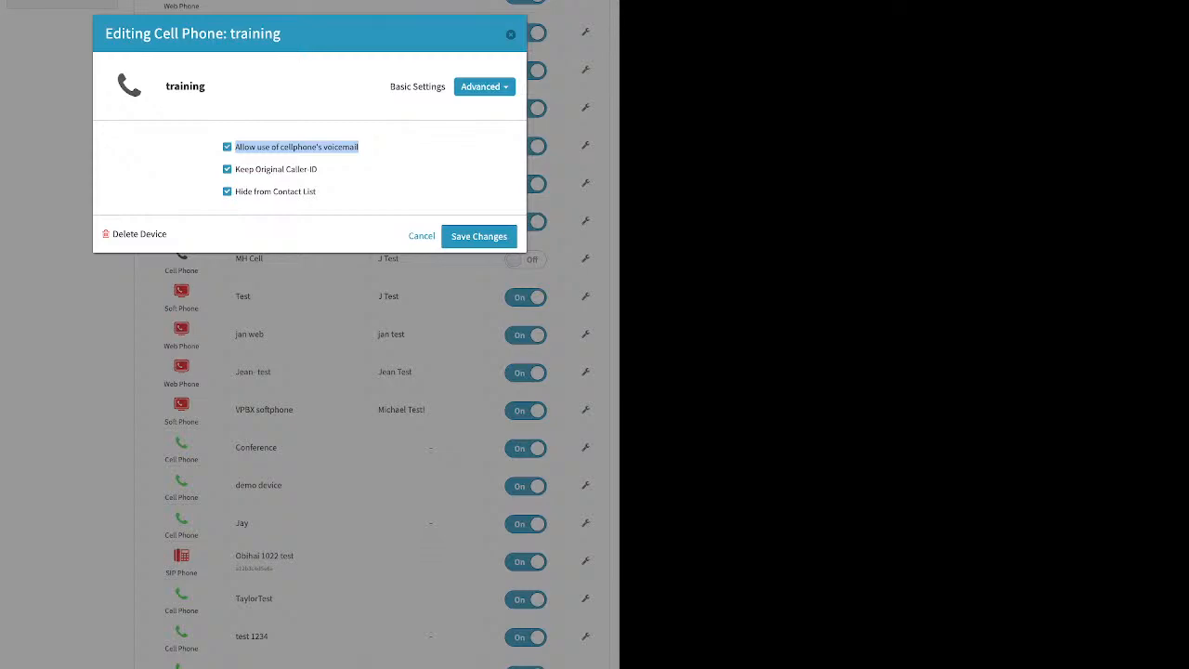
- Uncheck cellphone voicemail and Keep Original Caller-ID for the training cell phone, then close it
left_click(358, 147)
left_click_drag(317, 169, 236, 169)
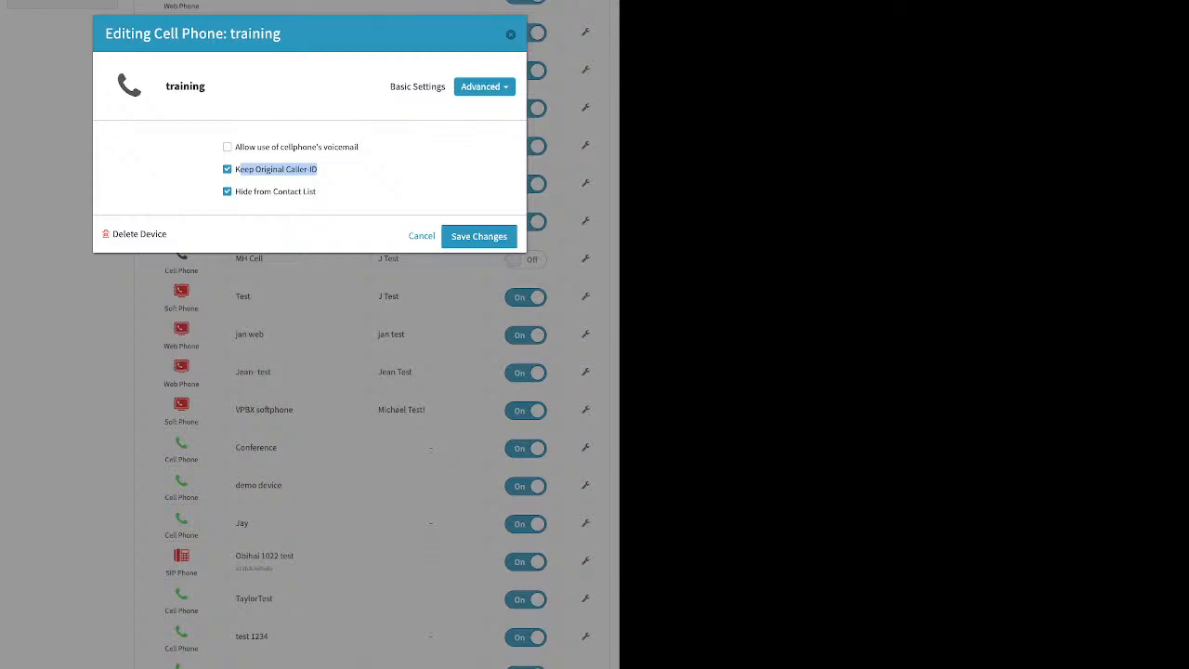
left_click(227, 169)
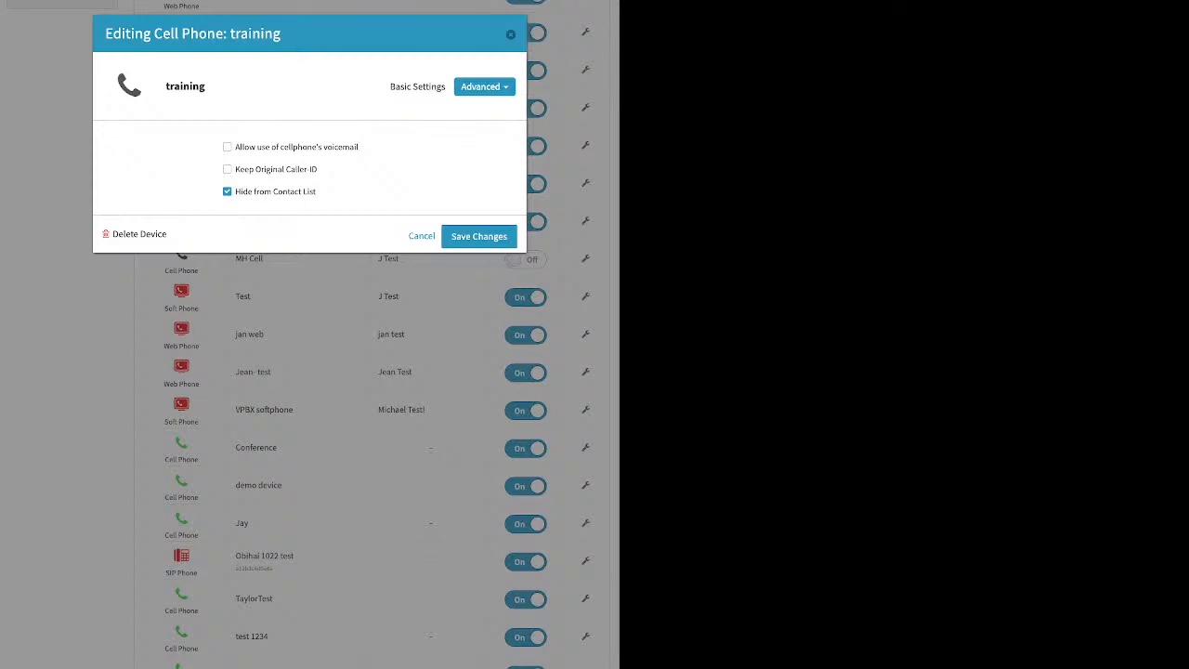
left_click(479, 235)
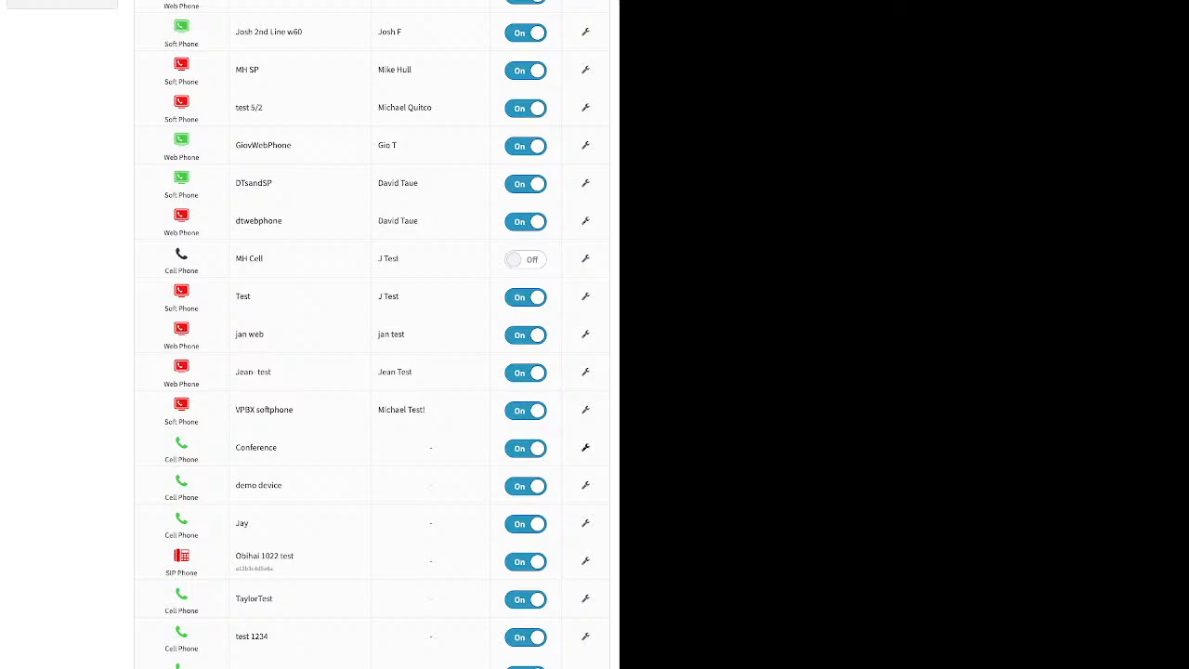
- Open the Conference device's settings and another softphone's settings, closing each without changes
left_click(585, 447)
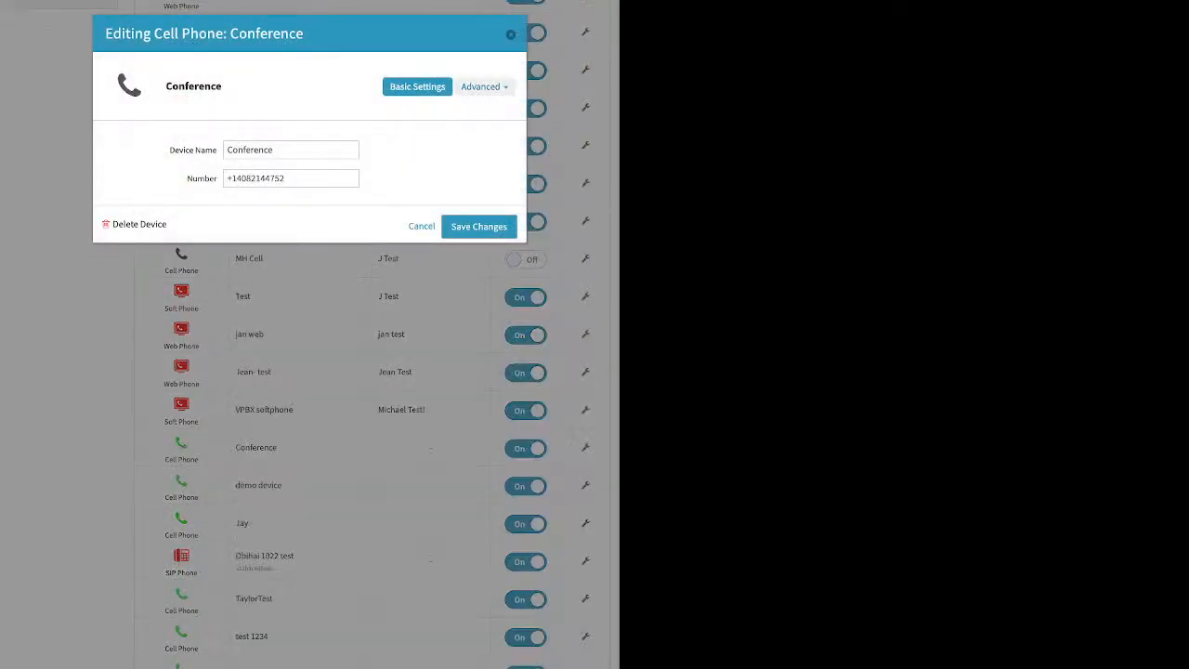
left_click(510, 34)
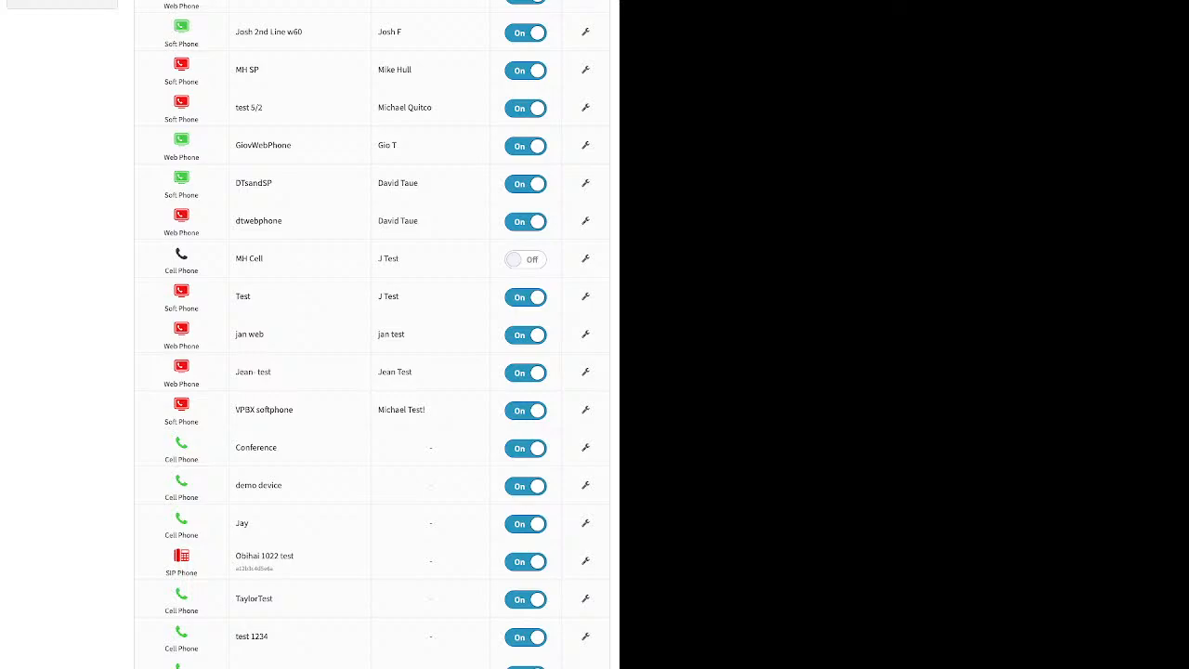
left_click(585, 32)
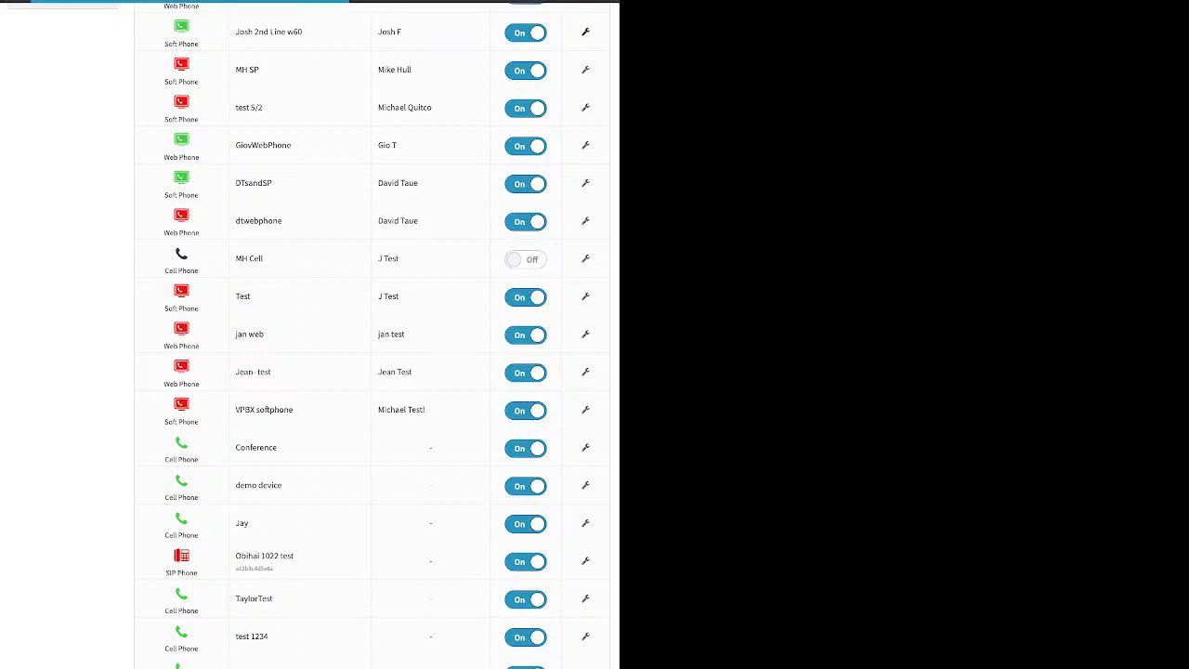
left_click(510, 35)
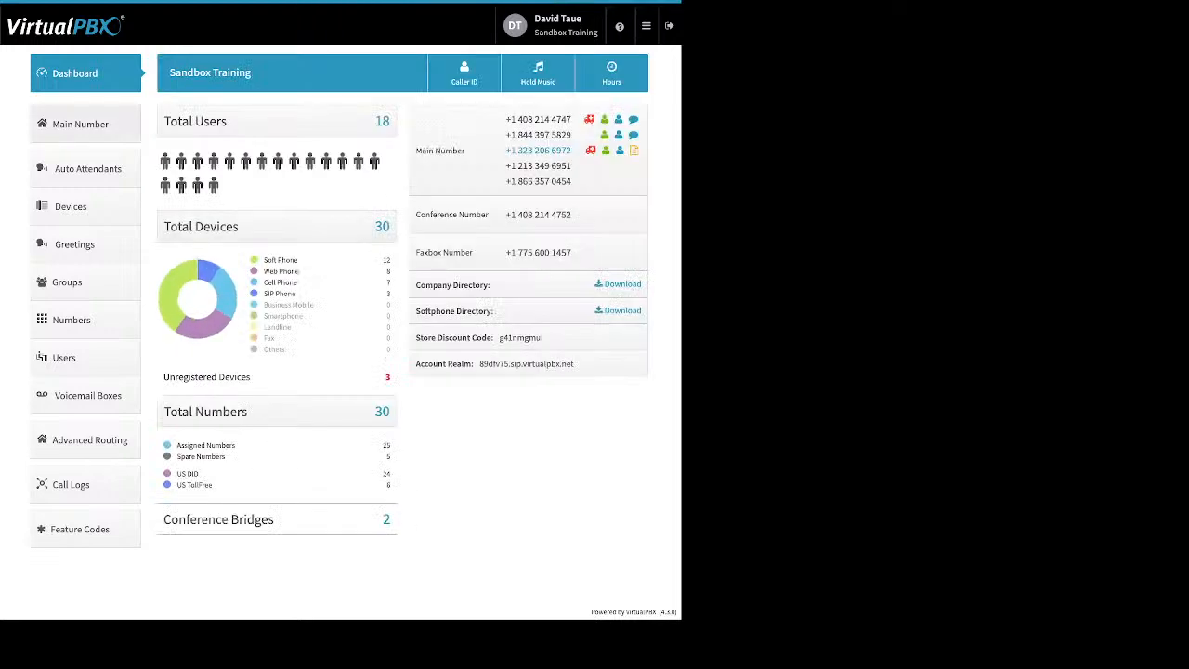
left_click(464, 72)
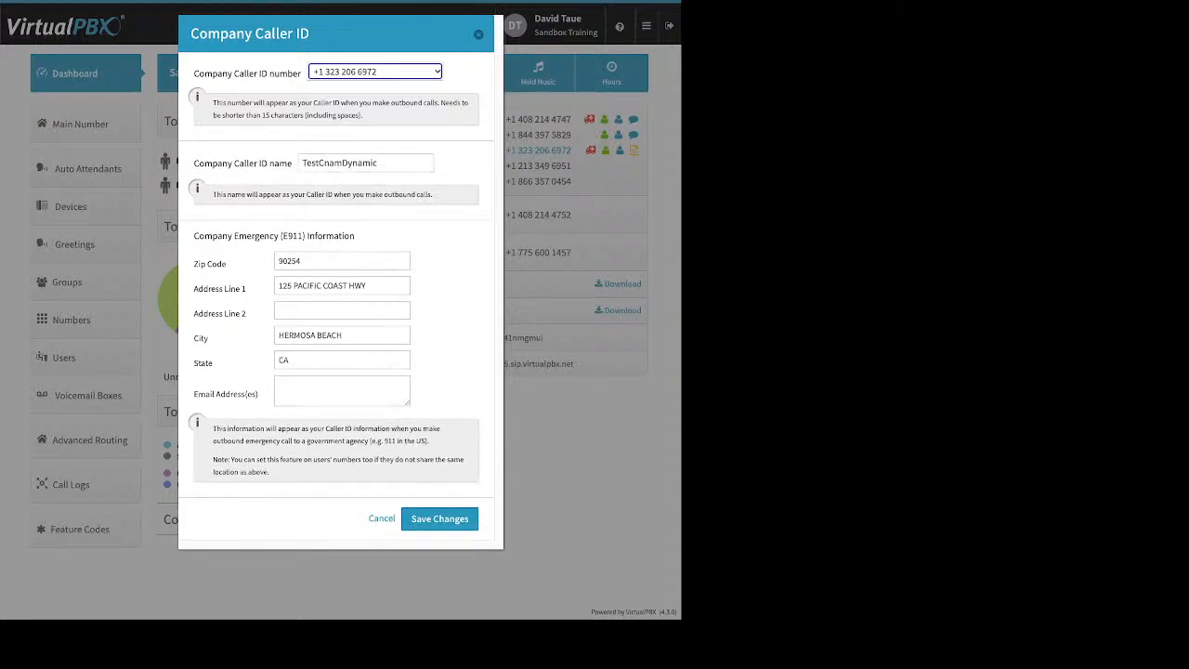
left_click(439, 518)
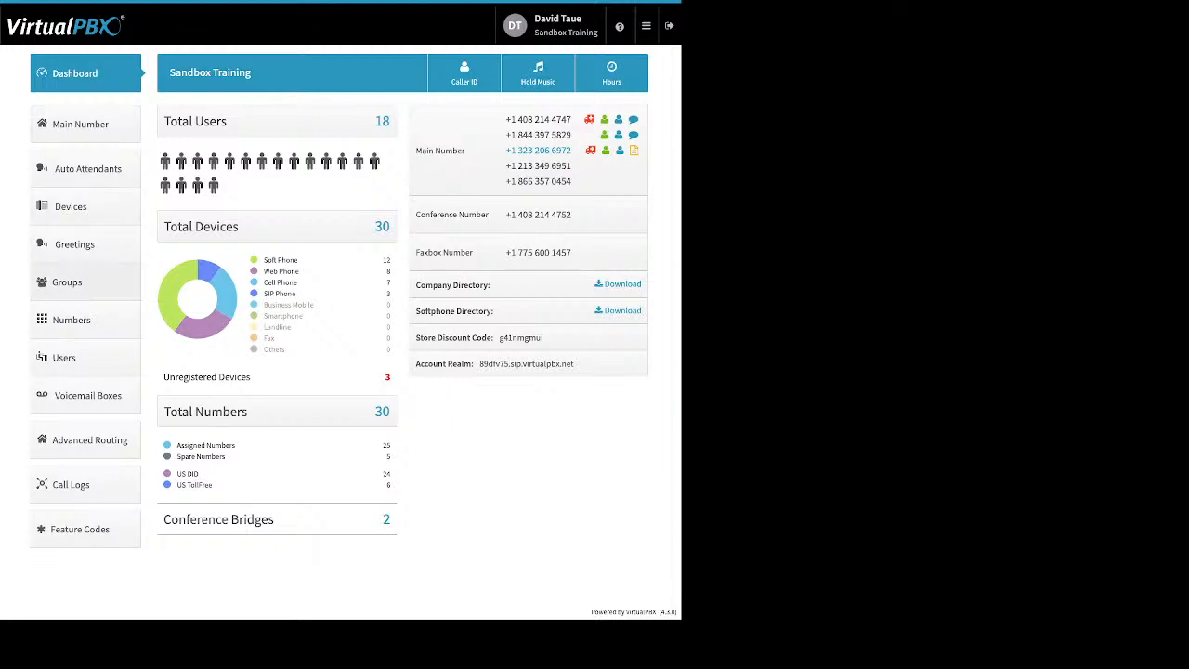
left_click(74, 206)
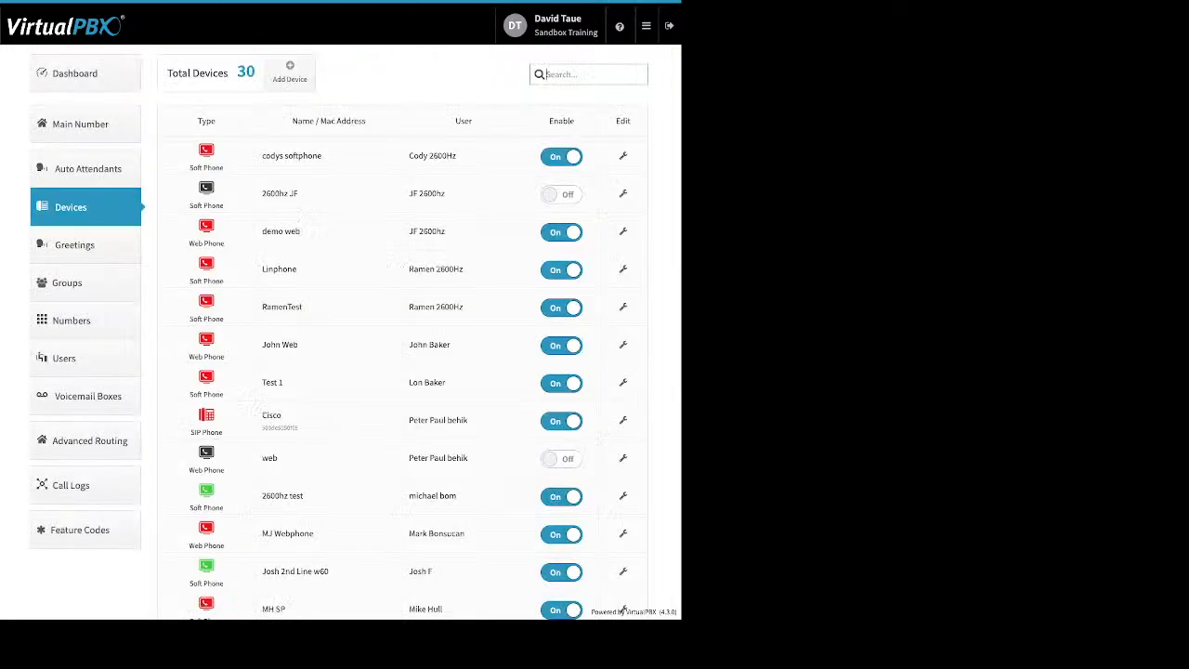
- Start adding a Soft Phone device and highlight the 911 location-data warning
left_click(290, 73)
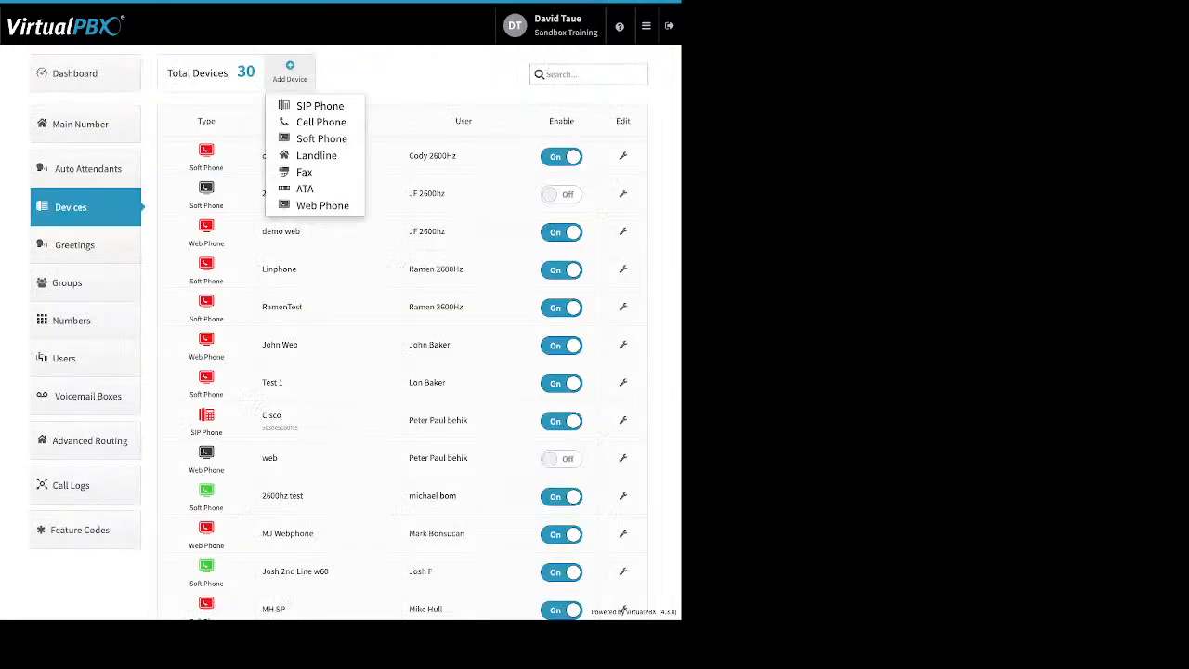
left_click(320, 139)
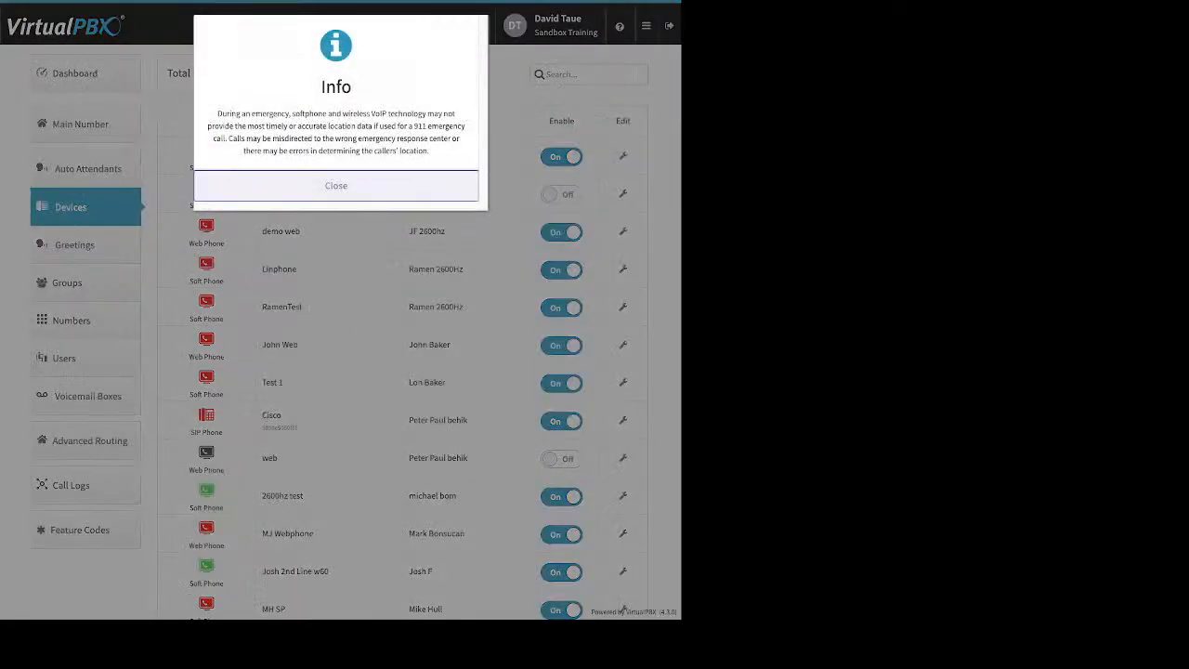
left_click_drag(217, 113, 429, 150)
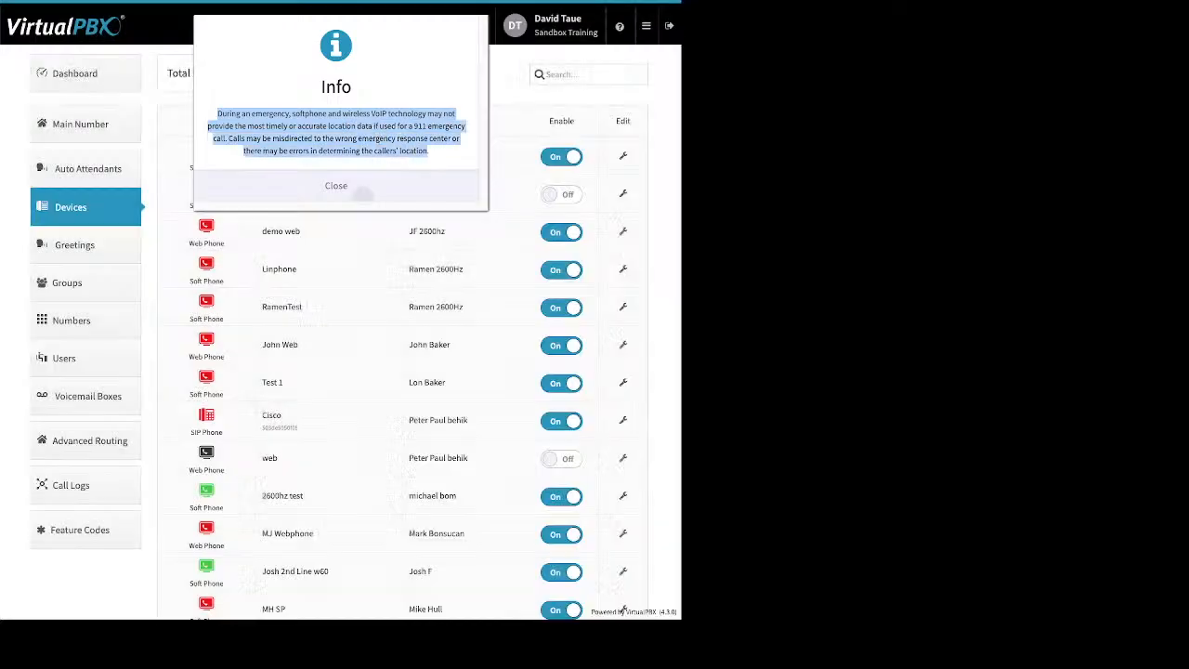
- Review the new softphone's generated SIP username, password and realm, abandon it, and open Greetings
left_click(354, 188)
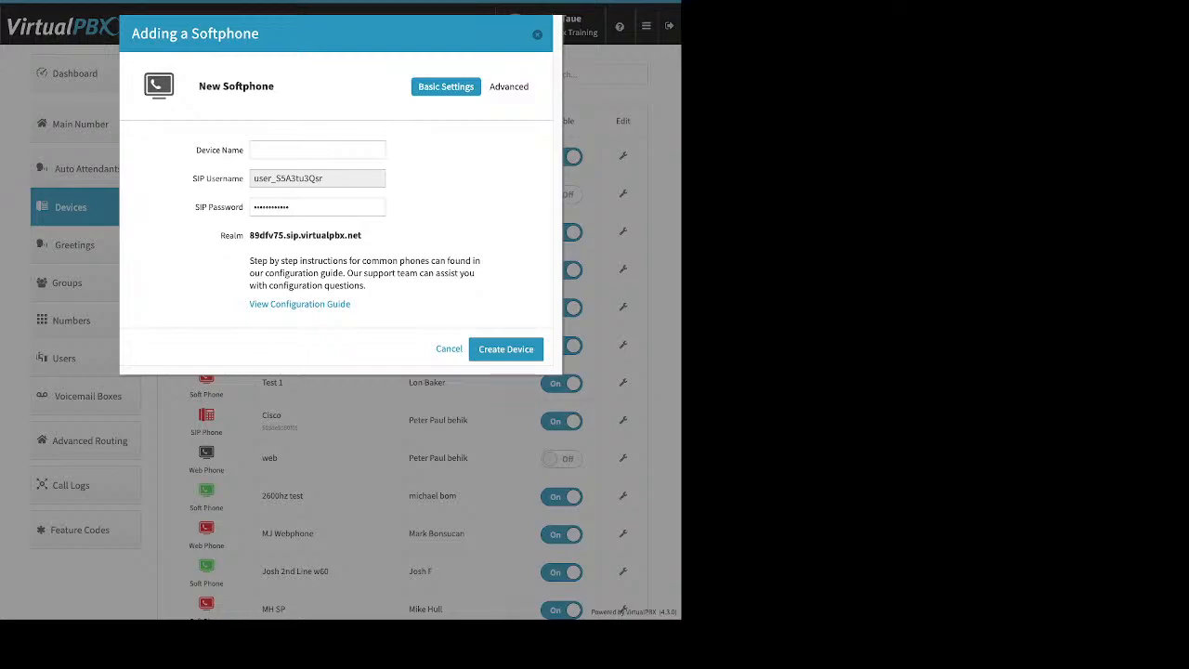
double_click(288, 178)
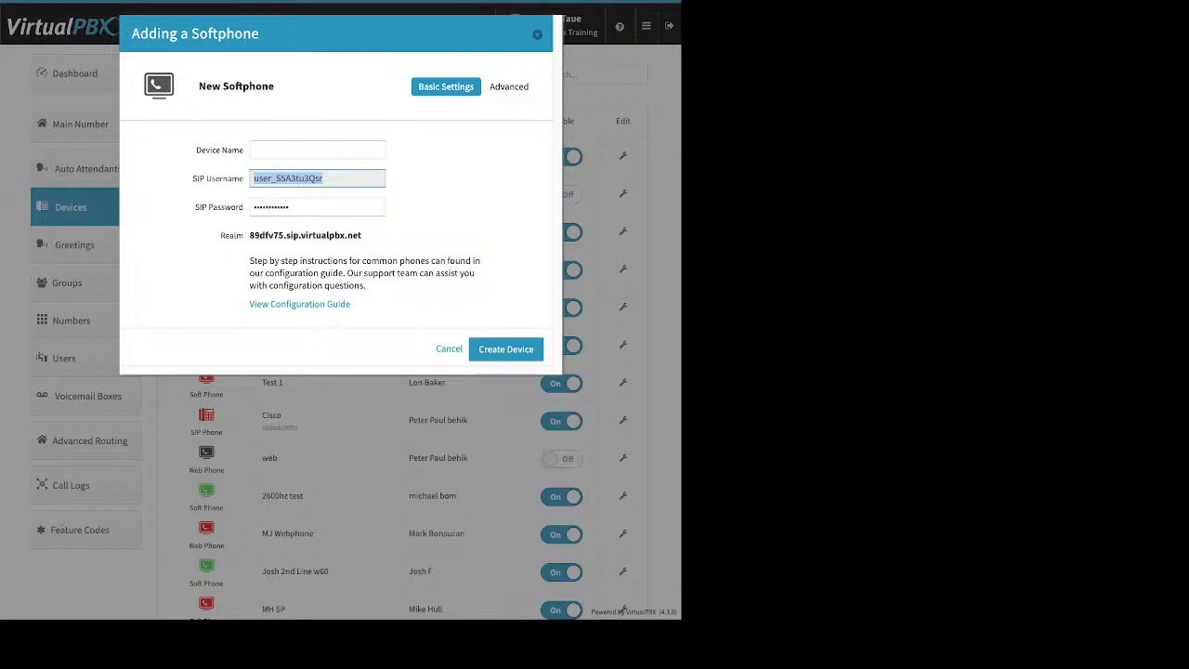
left_click(318, 207)
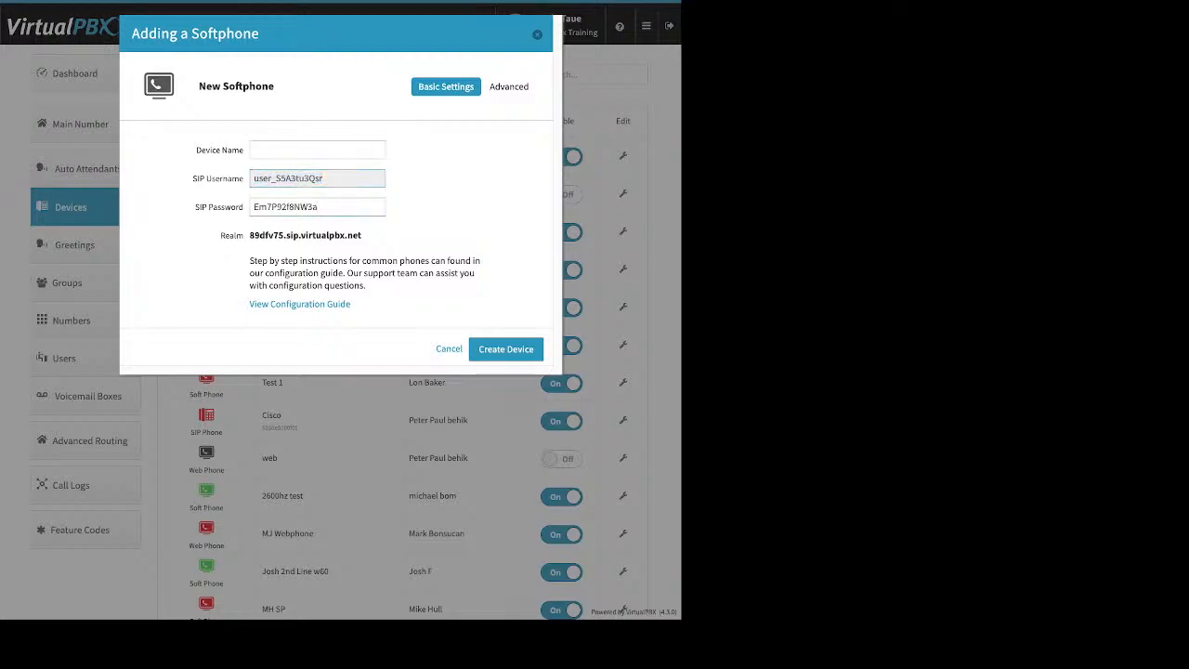
left_click_drag(363, 236, 255, 236)
left_click(254, 235)
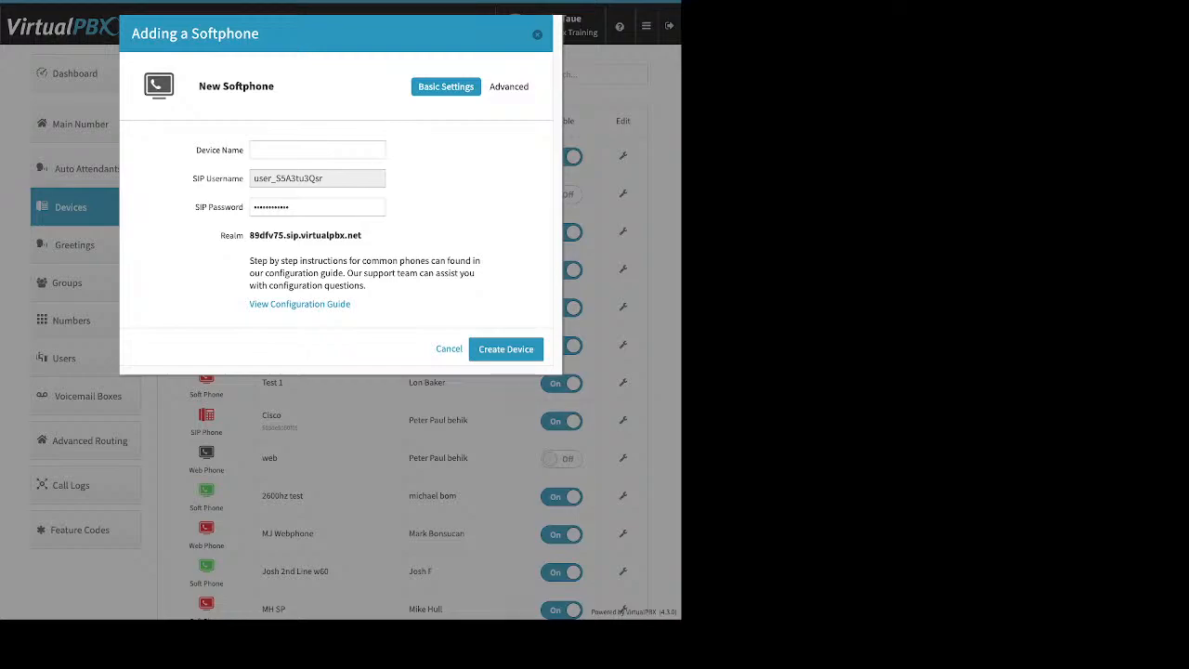
key("Escape")
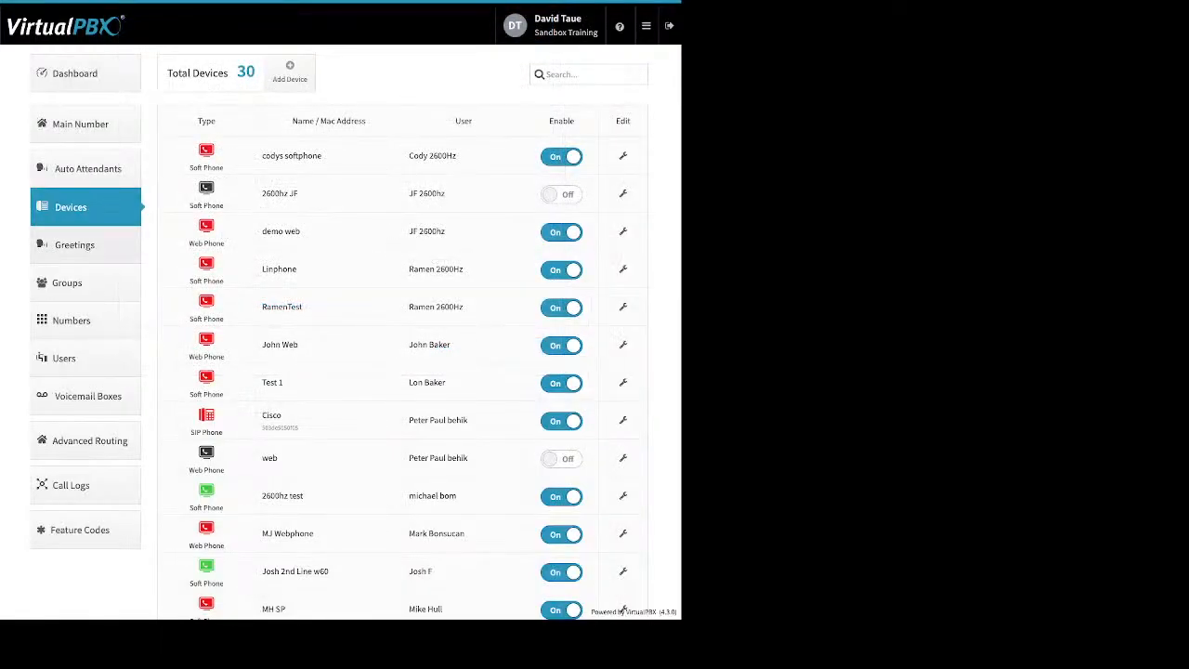
left_click(74, 244)
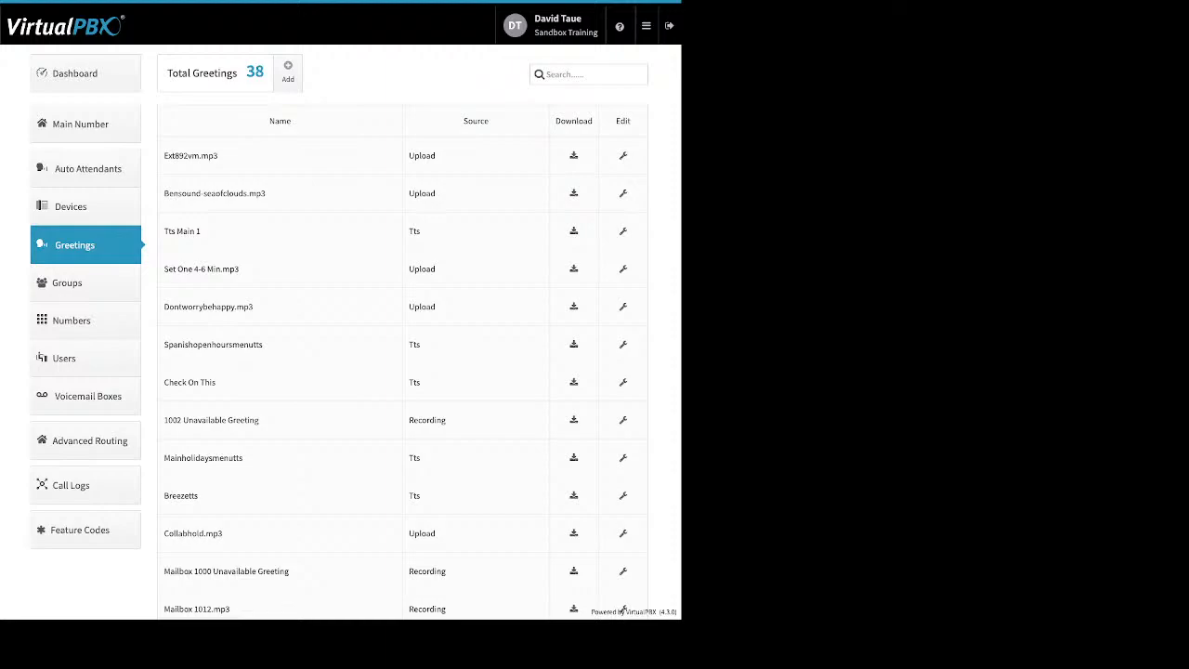
left_click_drag(437, 156, 409, 156)
left_click_drag(422, 231, 409, 231)
left_click_drag(202, 231, 164, 231)
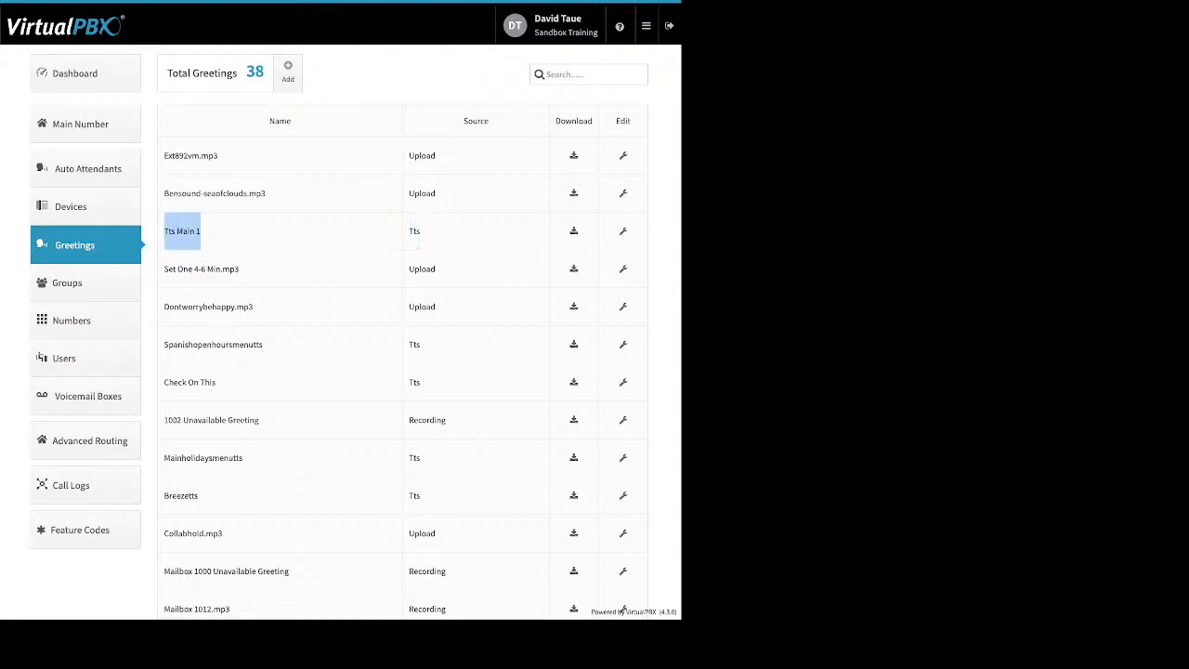
left_click(177, 231)
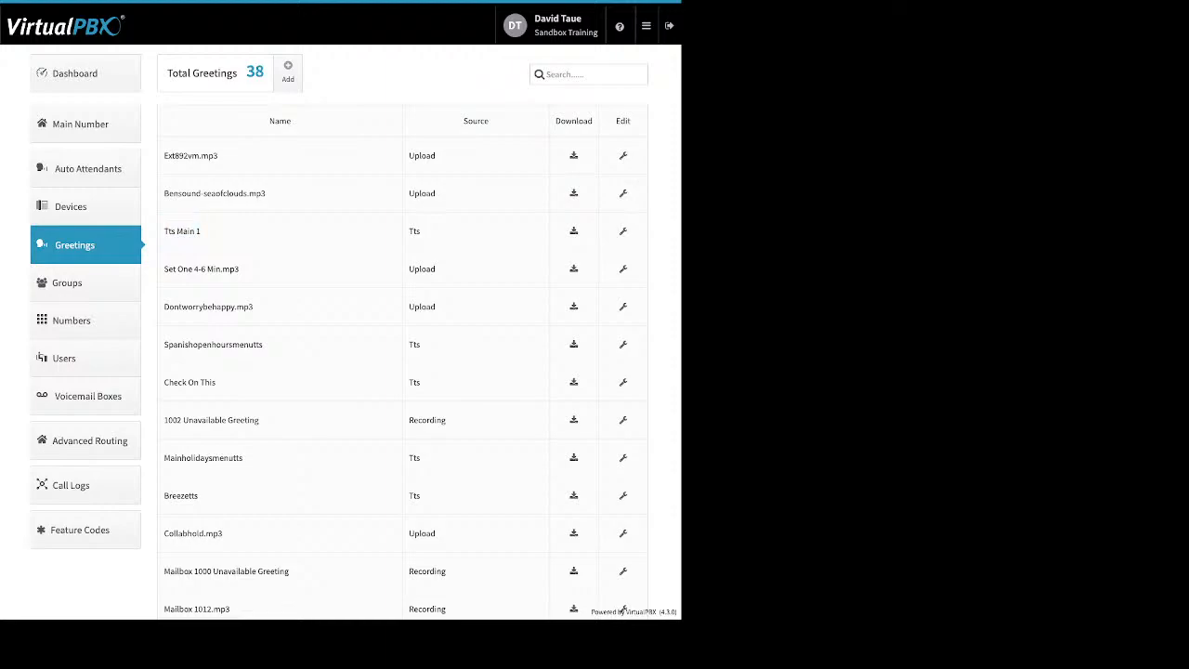
double_click(428, 419)
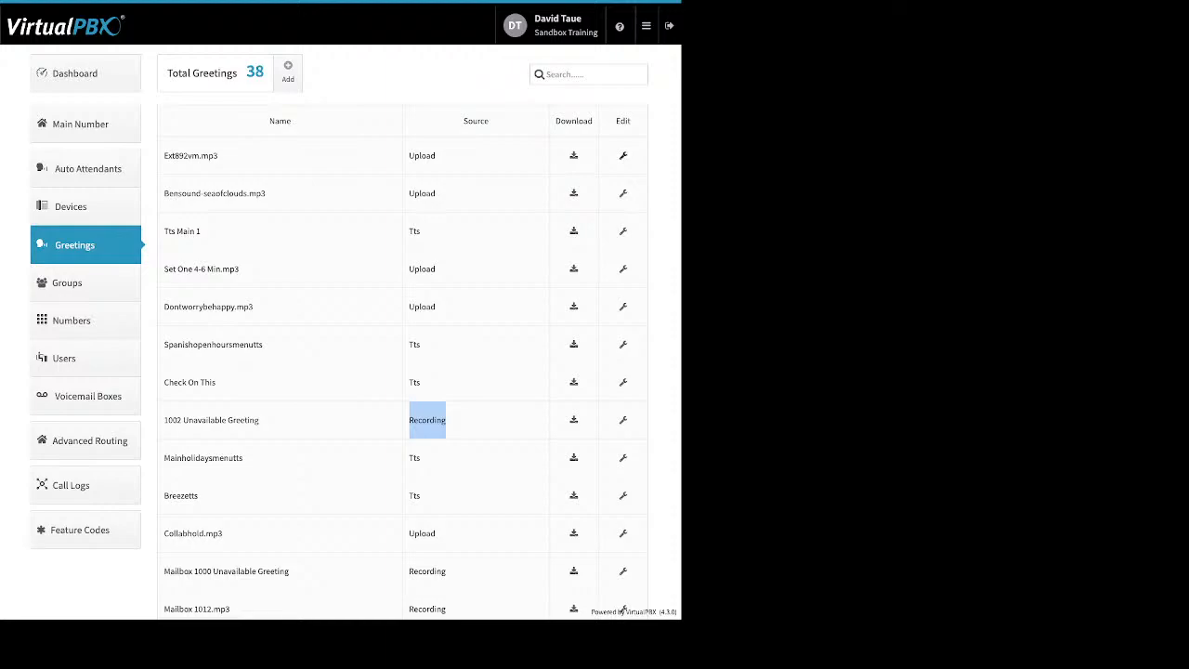
left_click(623, 156)
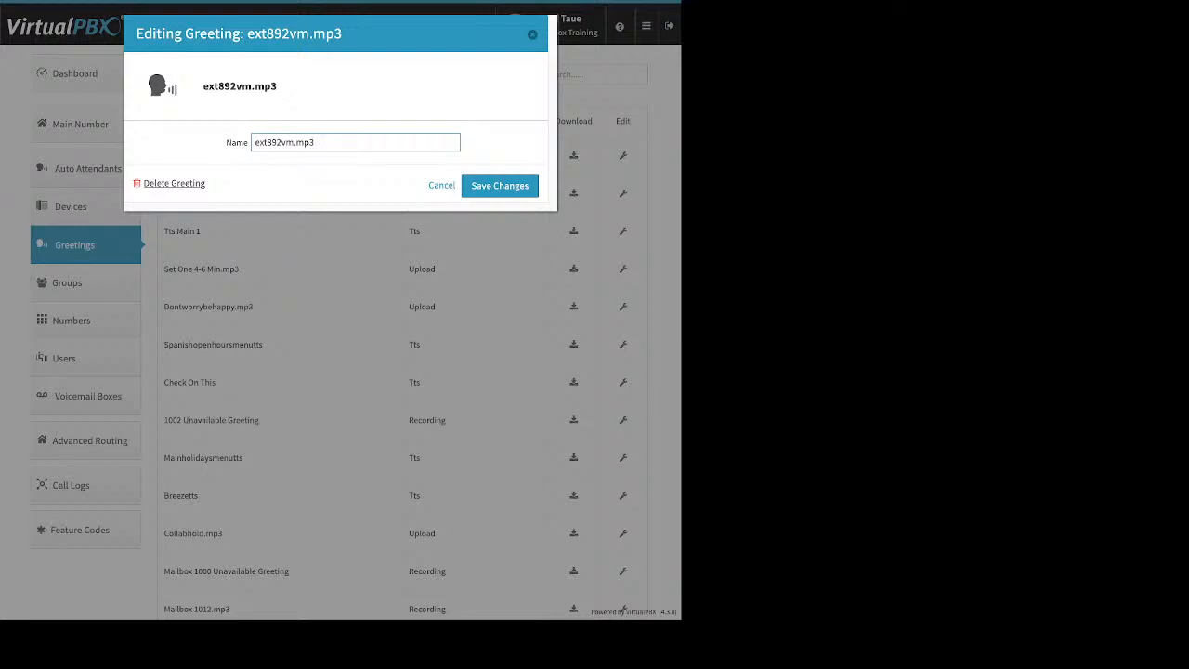
left_click(500, 186)
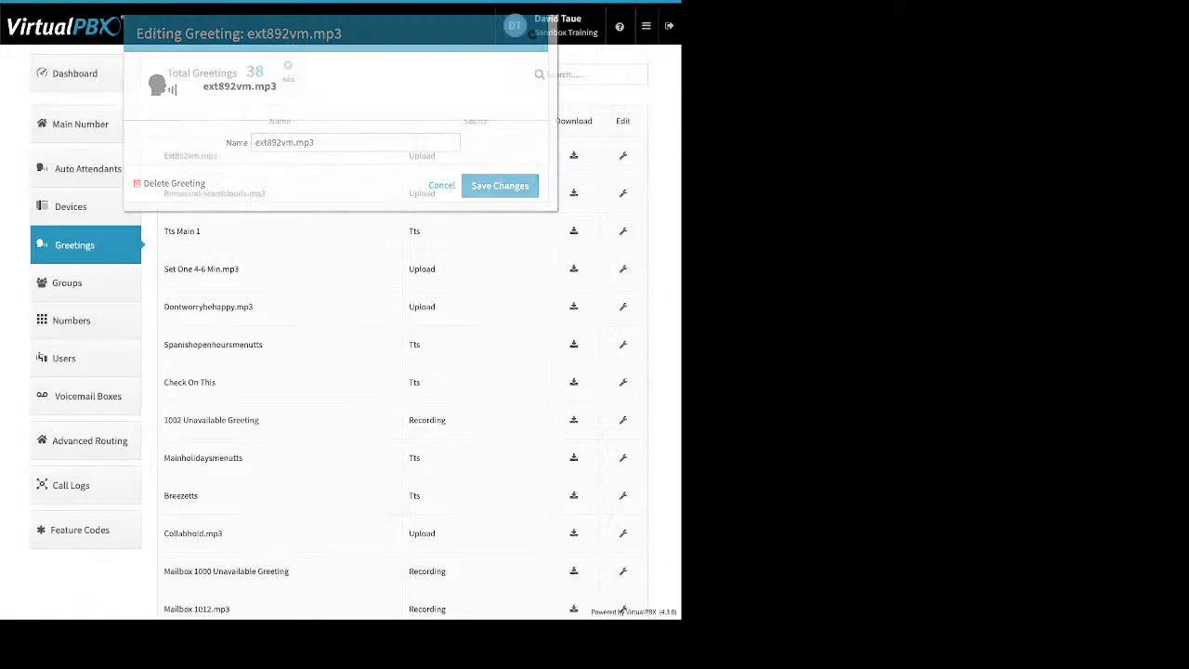
left_click(288, 72)
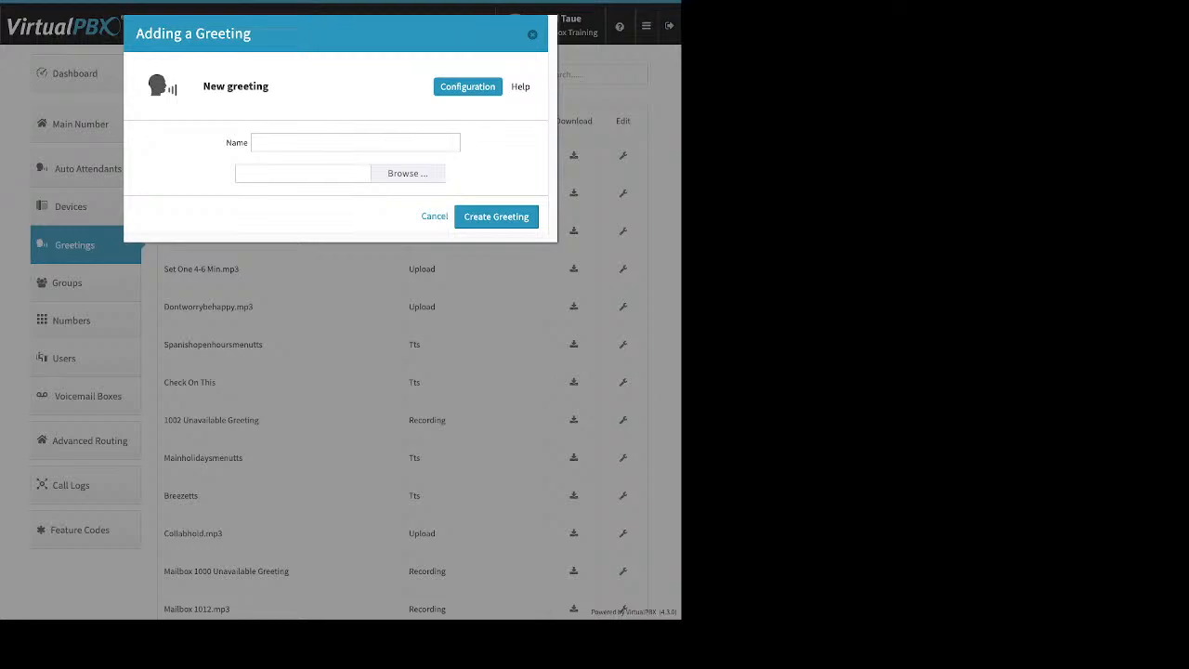
key("Escape")
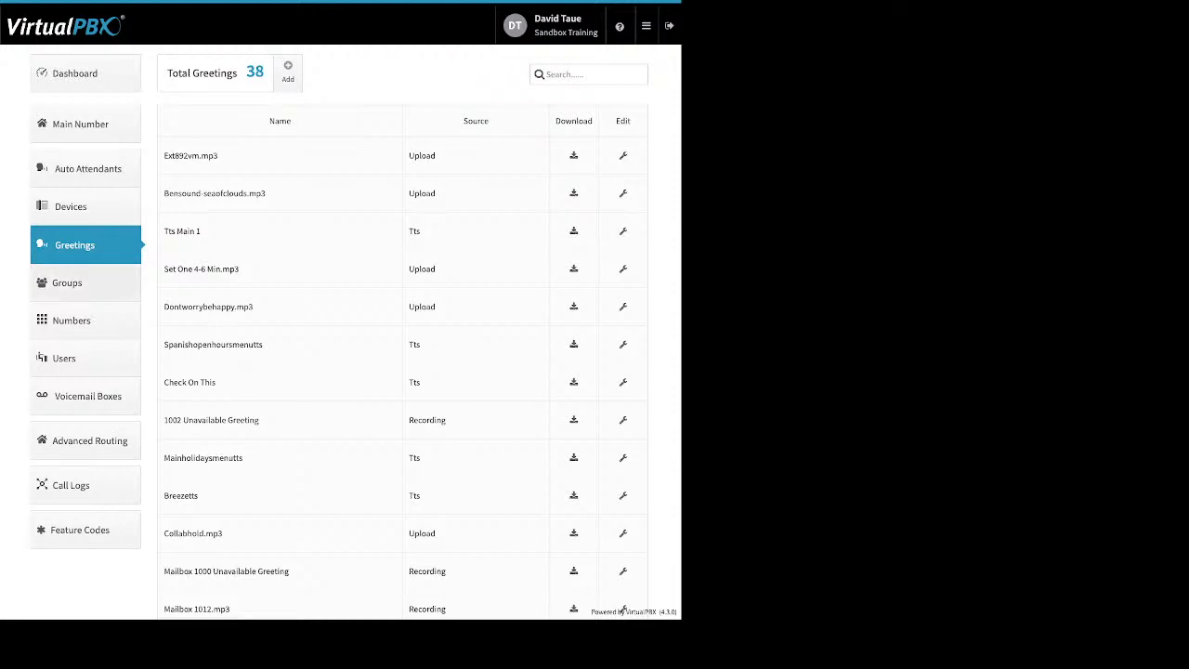
- On the Groups page, start a new group and drag several users into Selected Users
left_click(69, 282)
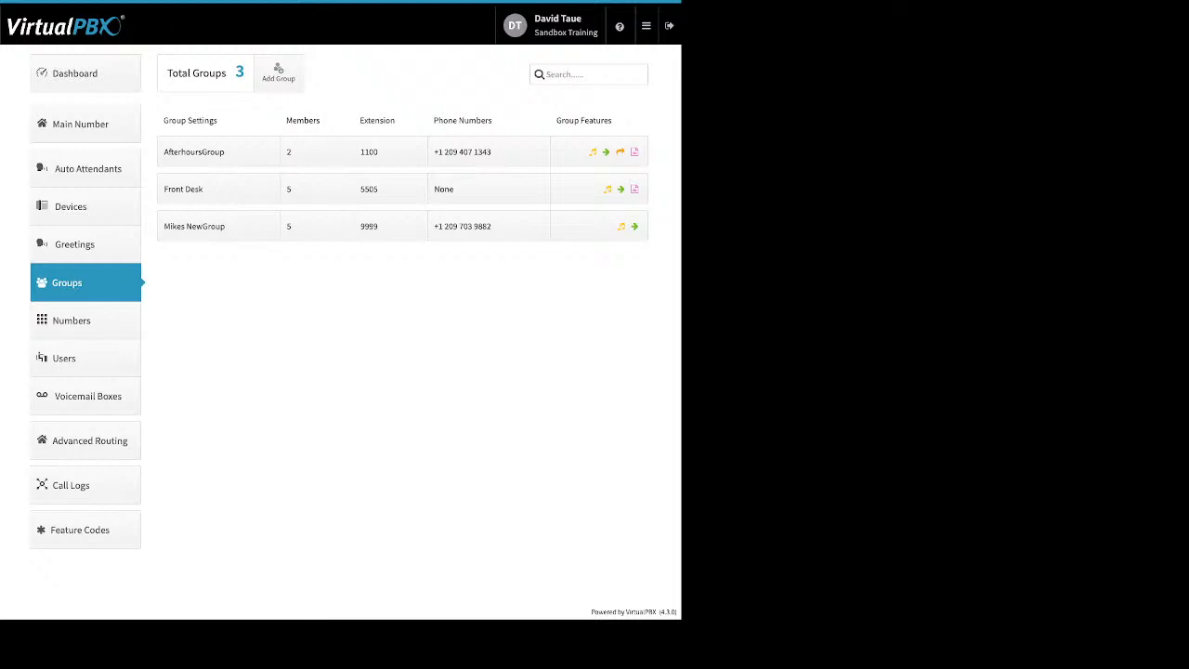
left_click(279, 72)
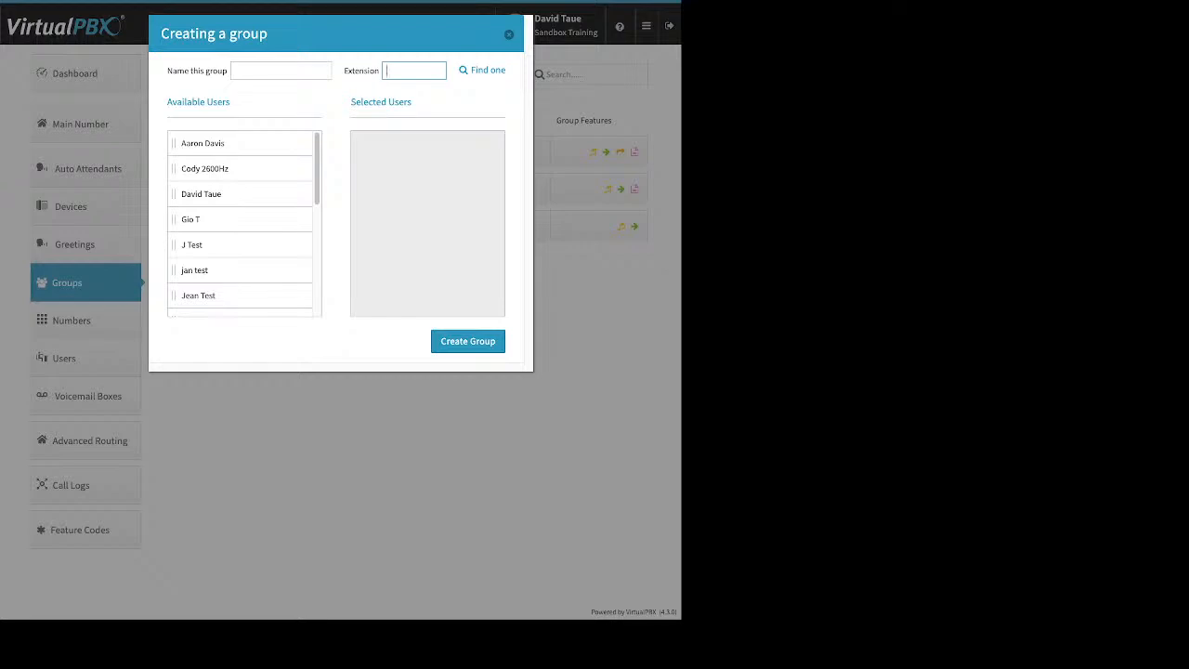
left_click_drag(204, 143, 364, 162)
left_click_drag(205, 168, 375, 168)
left_click_drag(197, 245, 375, 193)
left_click_drag(199, 269, 375, 219)
left_click_drag(209, 295, 375, 245)
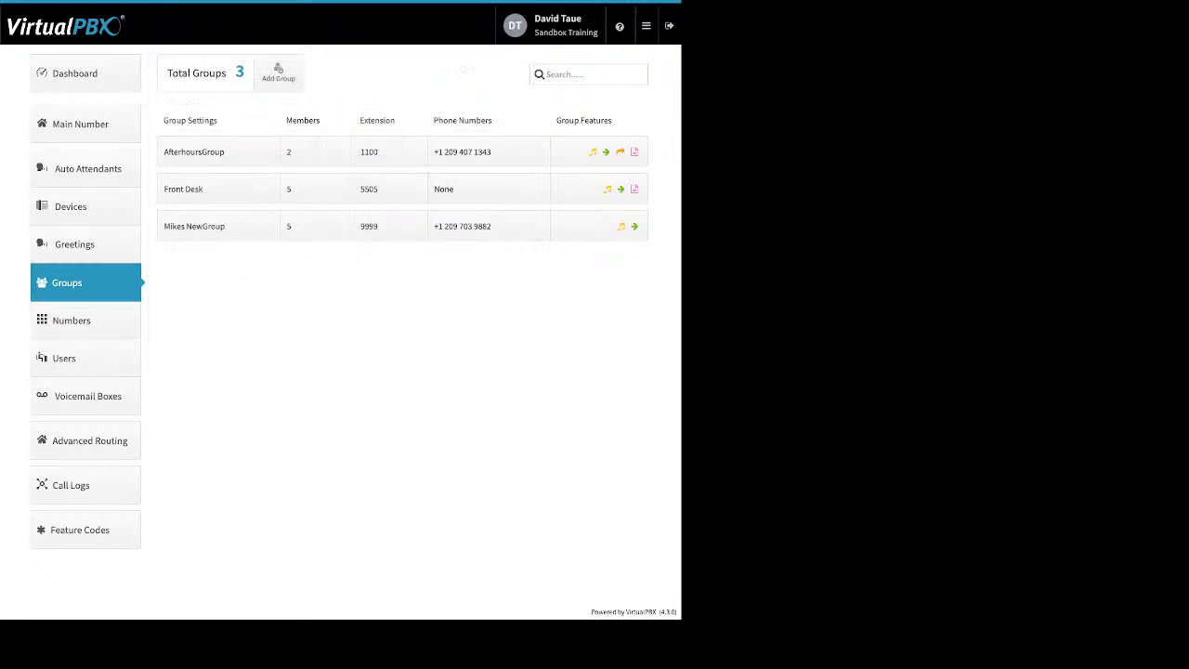
- Open Front Desk, review its name and group call attempts, then show its member ring timing
left_click(212, 189)
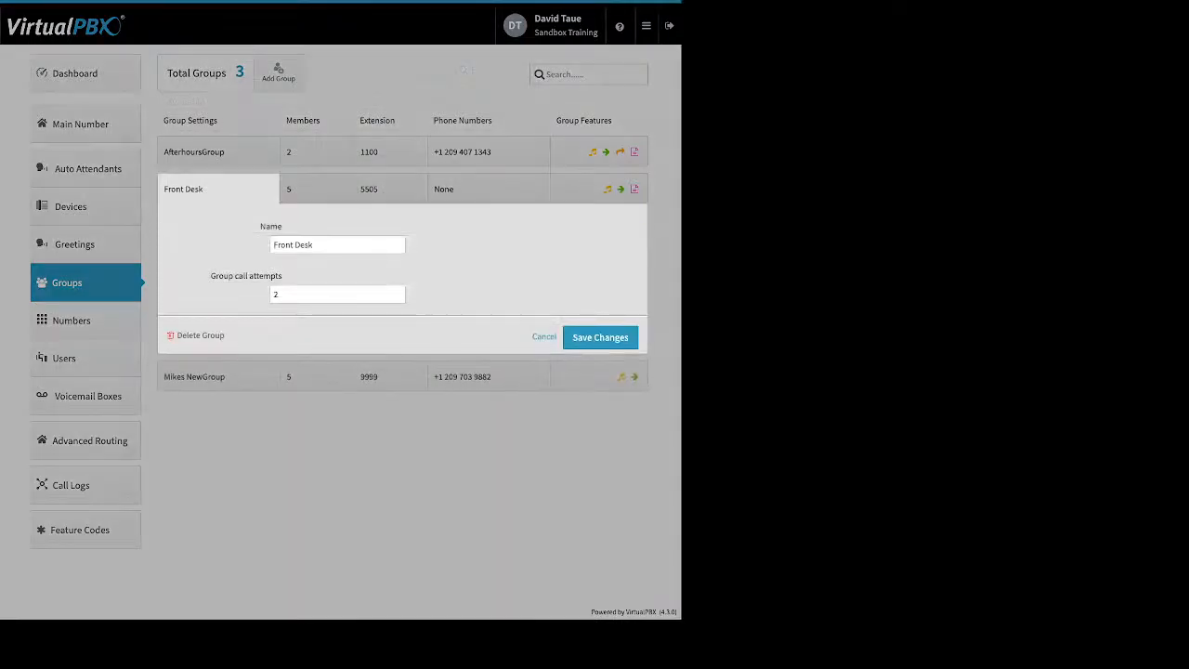
left_click_drag(314, 245, 271, 246)
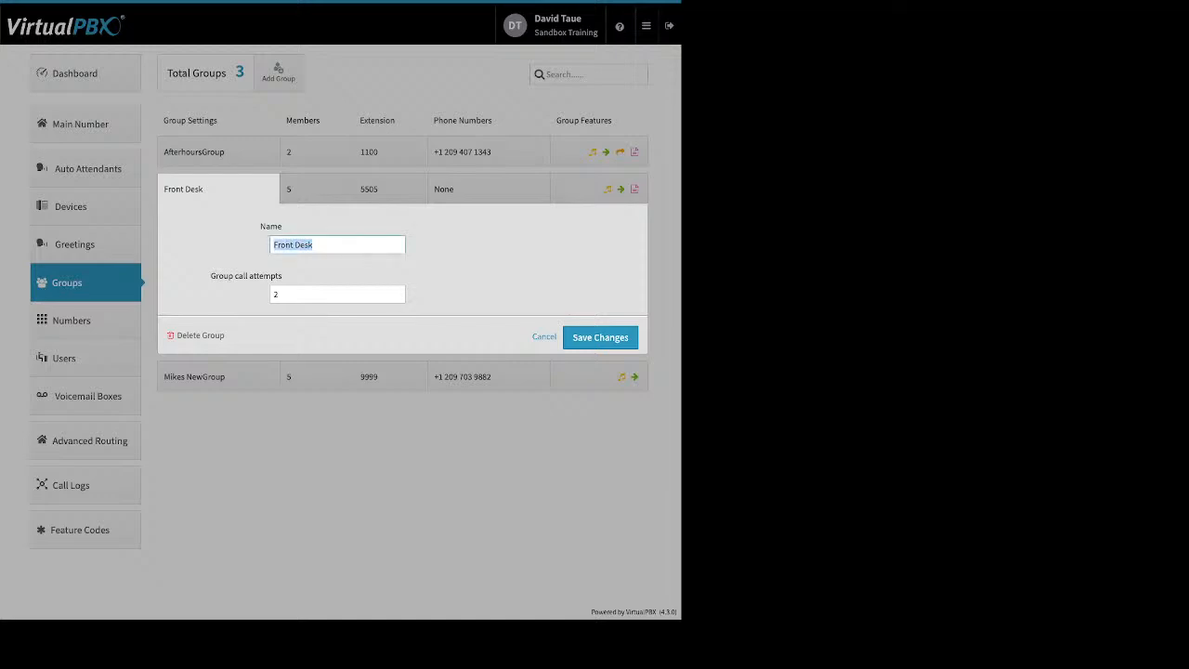
left_click(440, 264)
left_click_drag(283, 277, 209, 276)
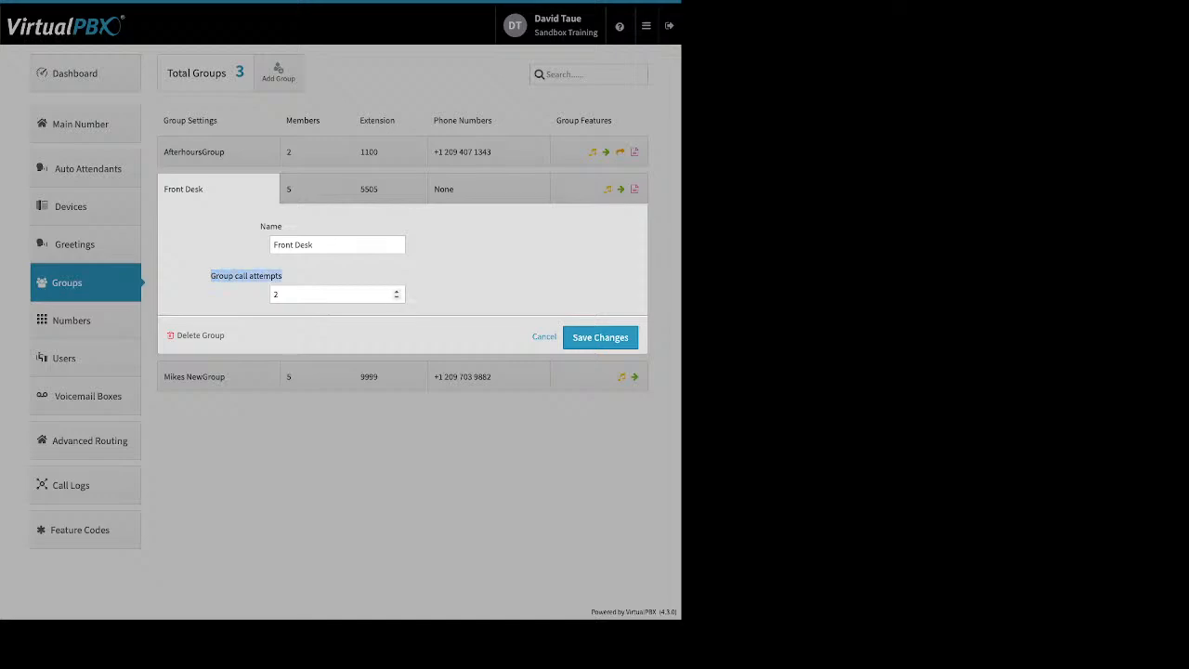
left_click(311, 295)
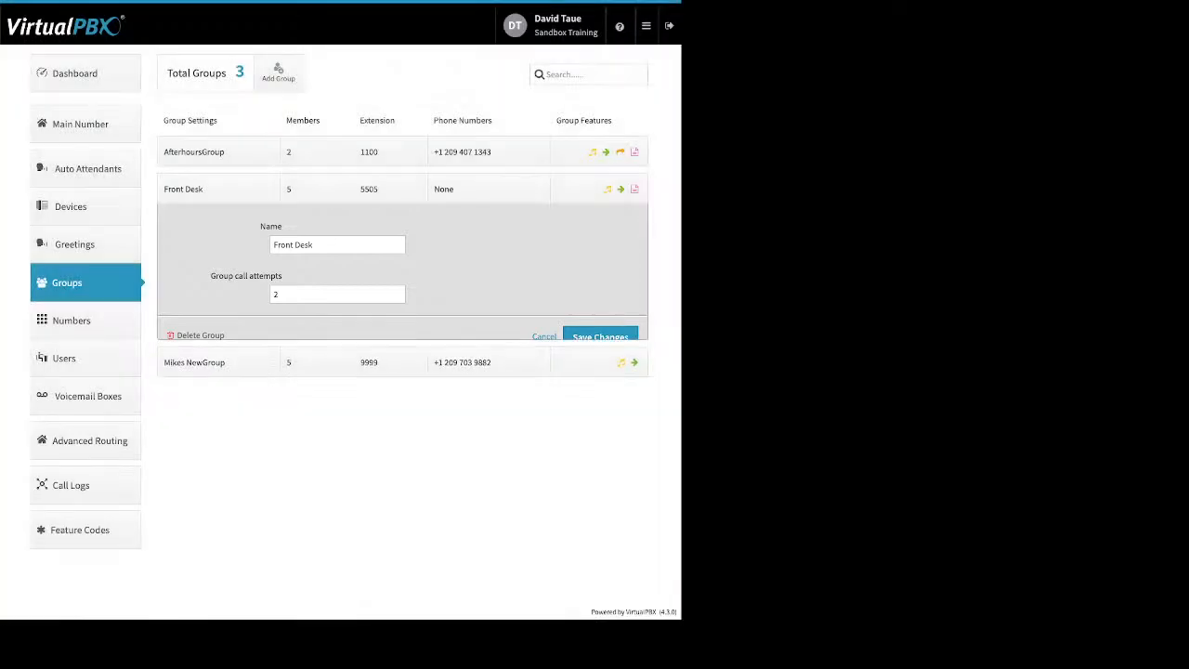
left_click(316, 188)
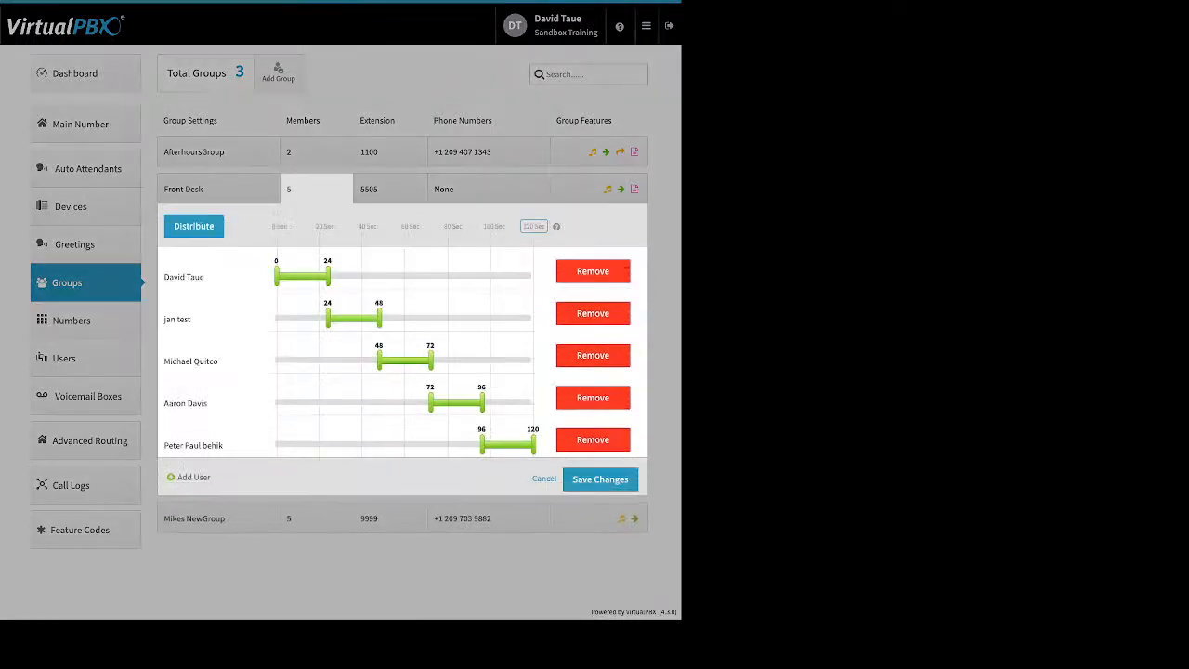
- Keep the 120-second total and shift members' ring slots (to 54, 16, 75, 38, 51 seconds)
double_click(194, 225)
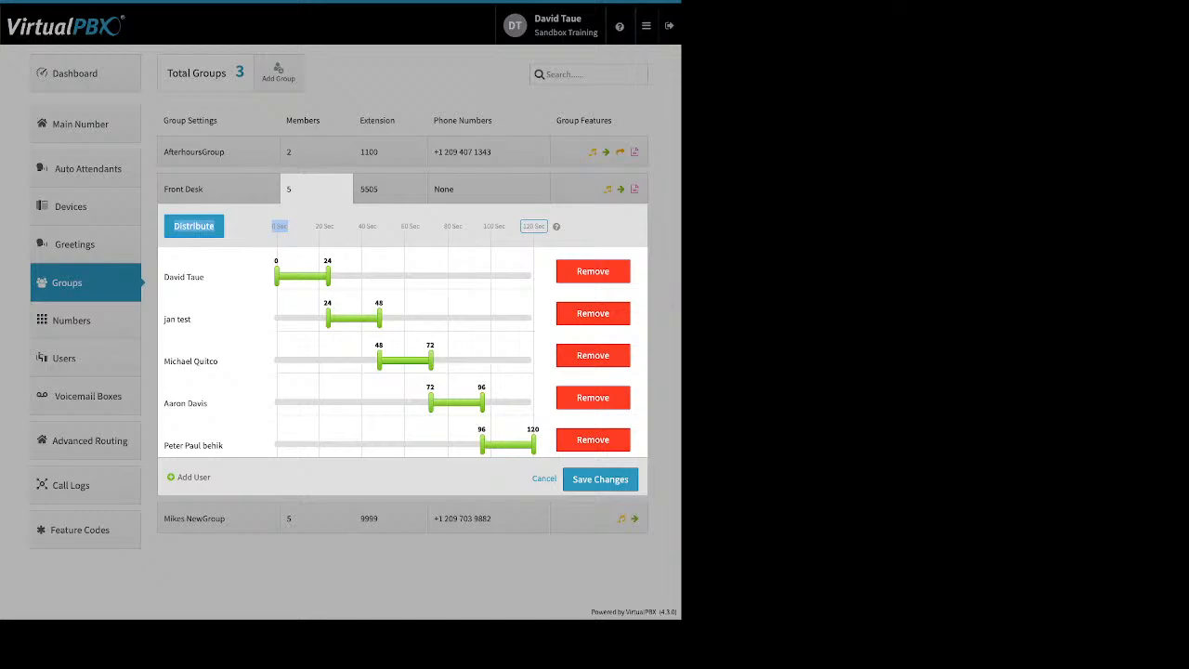
double_click(533, 226)
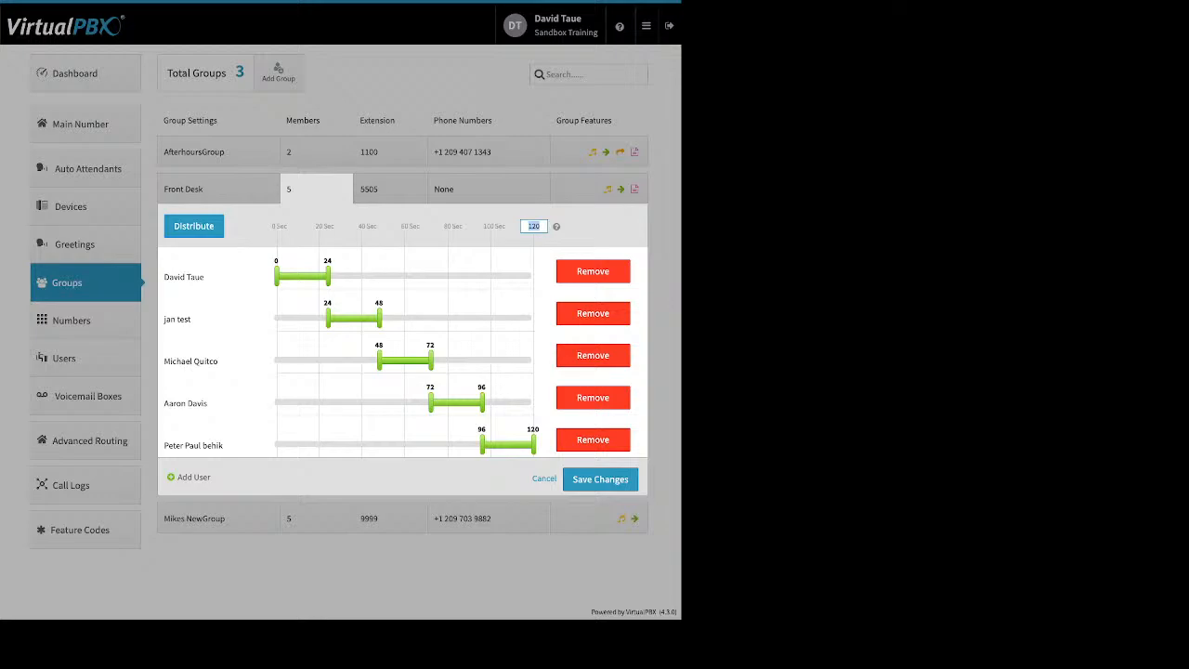
key("Return")
left_click_drag(327, 273, 391, 273)
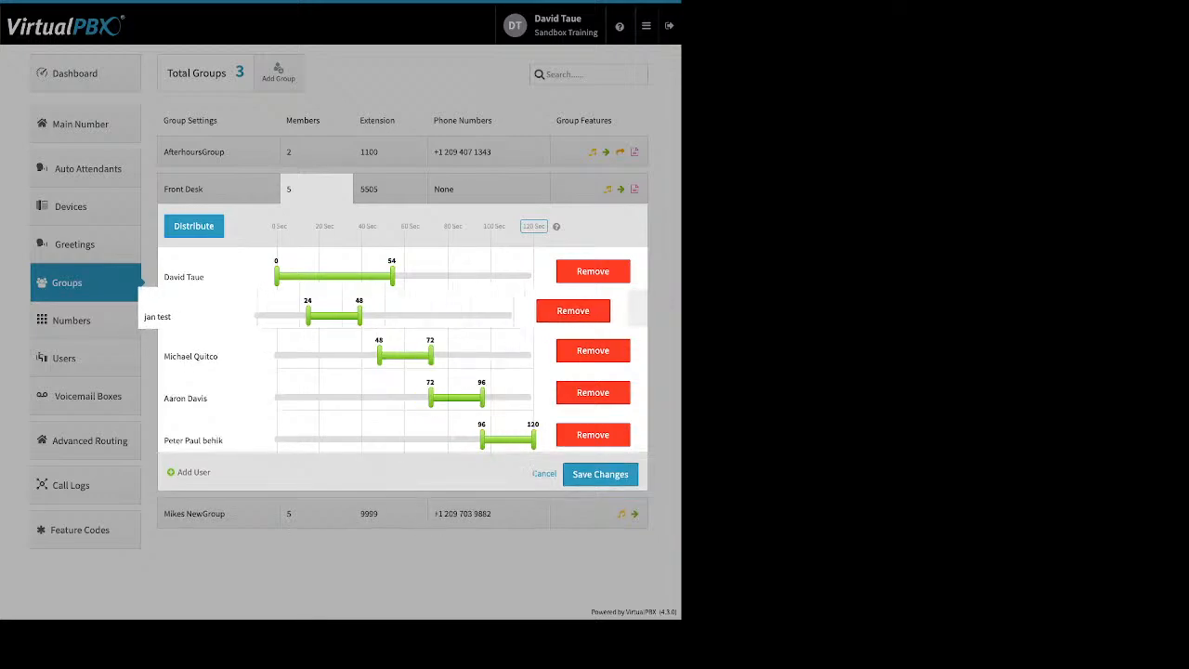
left_click_drag(327, 319, 437, 319)
left_click_drag(379, 360, 323, 360)
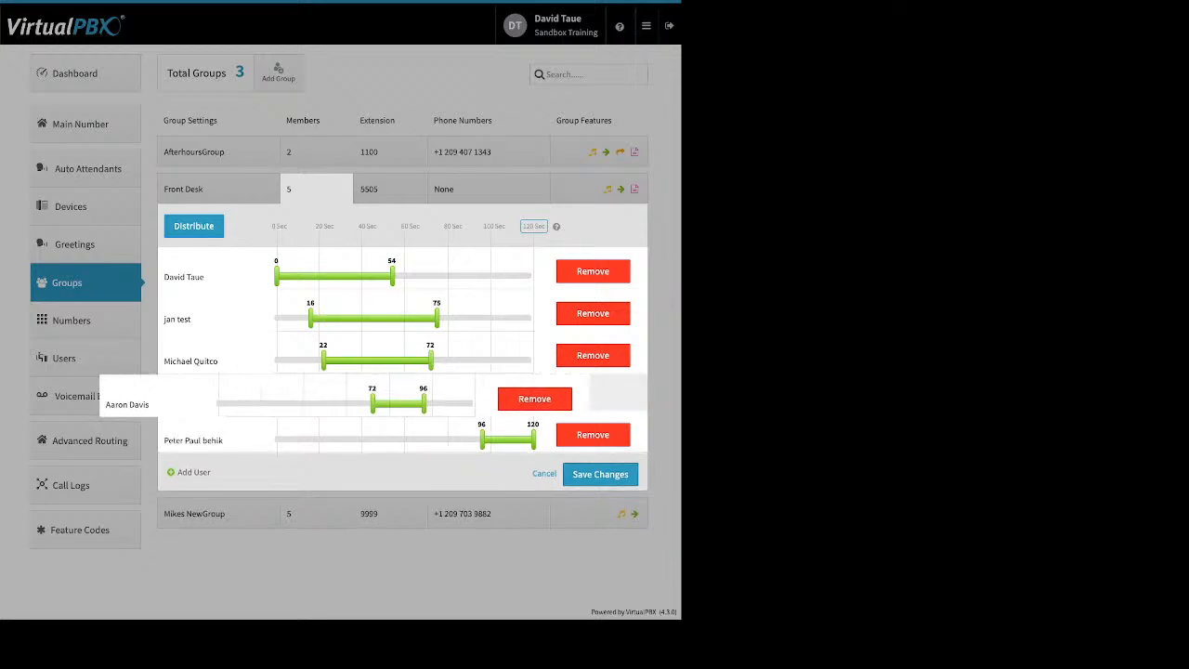
left_click_drag(430, 403, 358, 402)
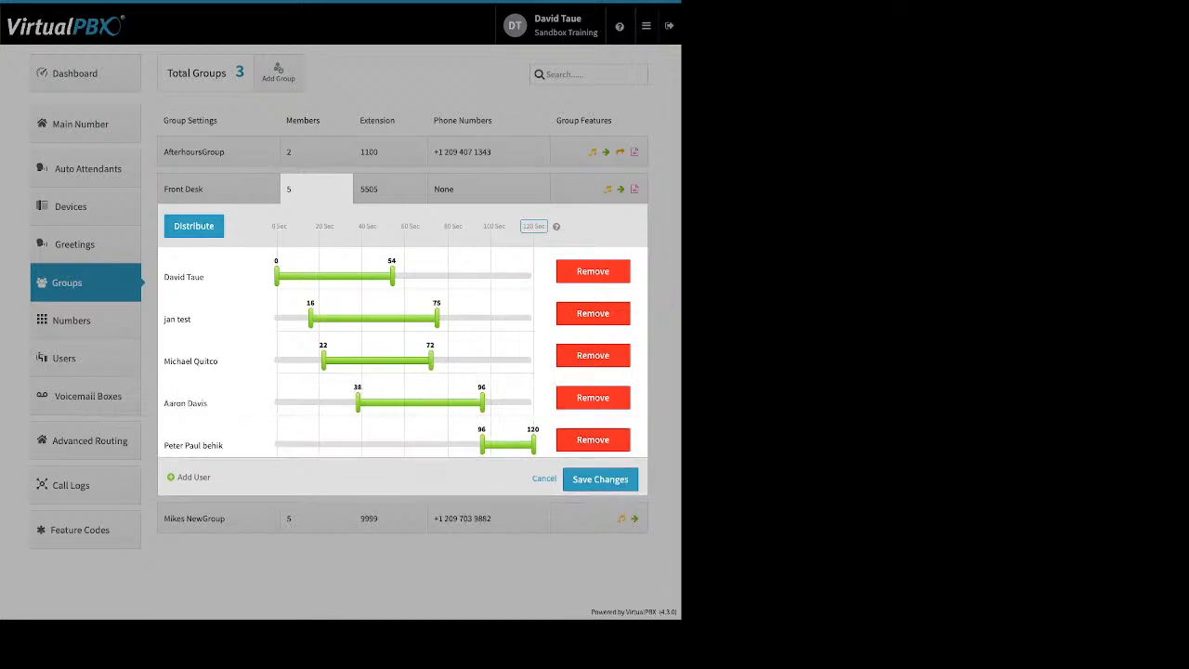
left_click_drag(482, 444, 386, 444)
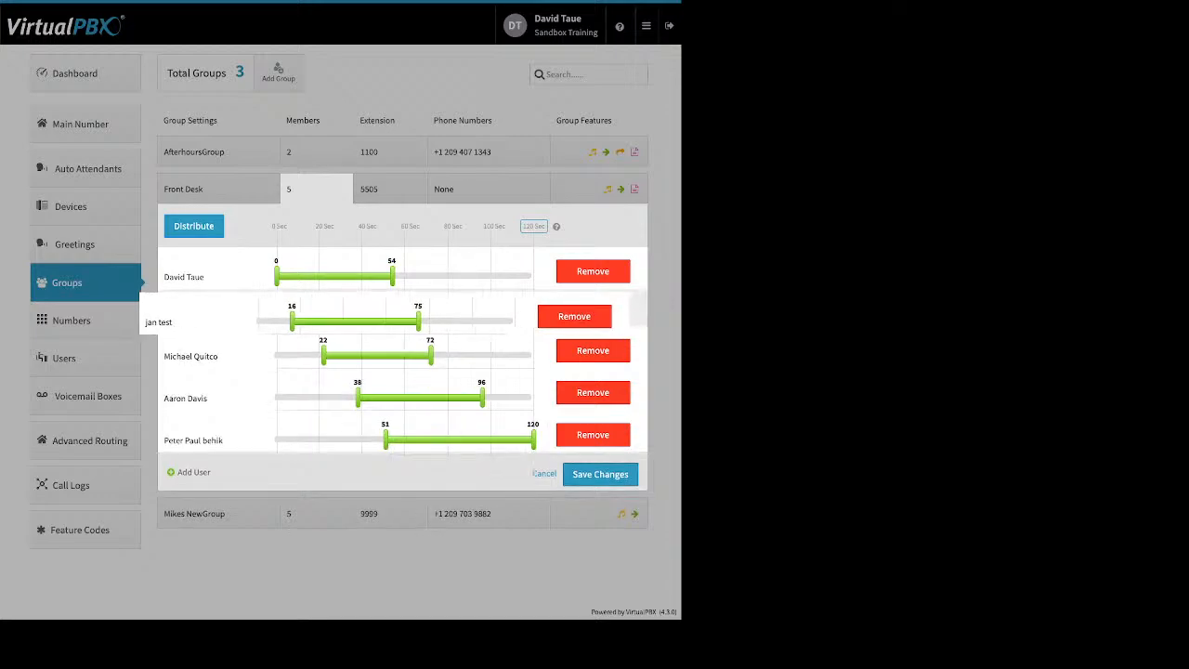
- Stretch every Front Desk member's ring slot to span 0 to 120 seconds
left_click_drag(310, 317, 276, 317)
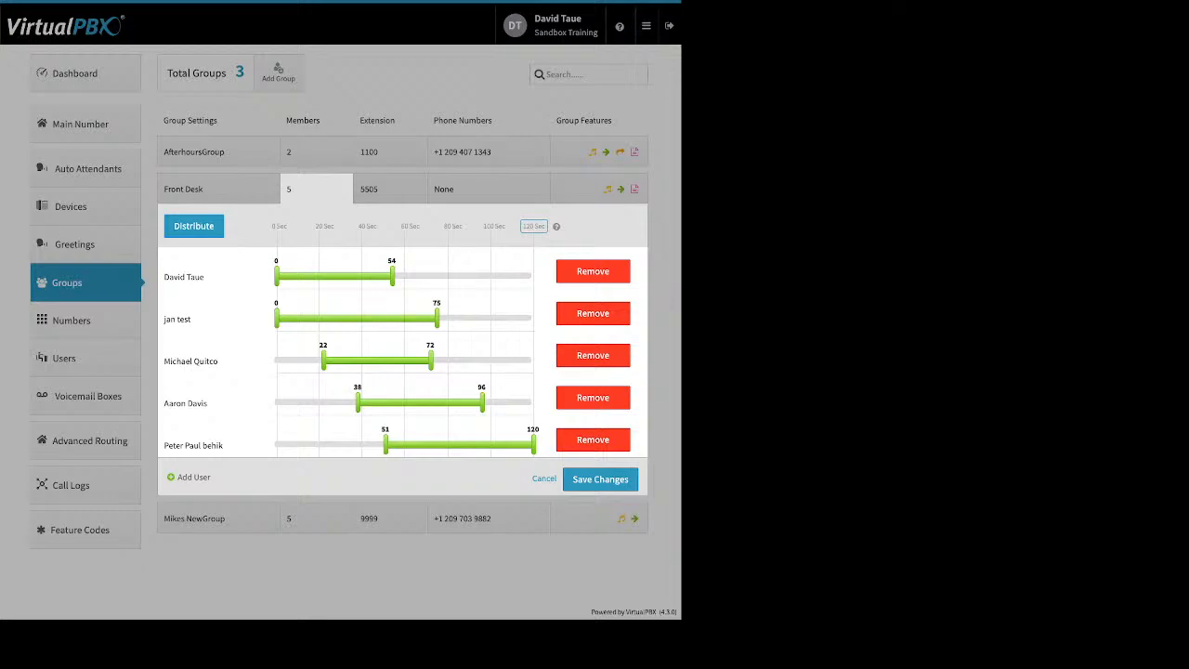
left_click_drag(392, 276, 533, 276)
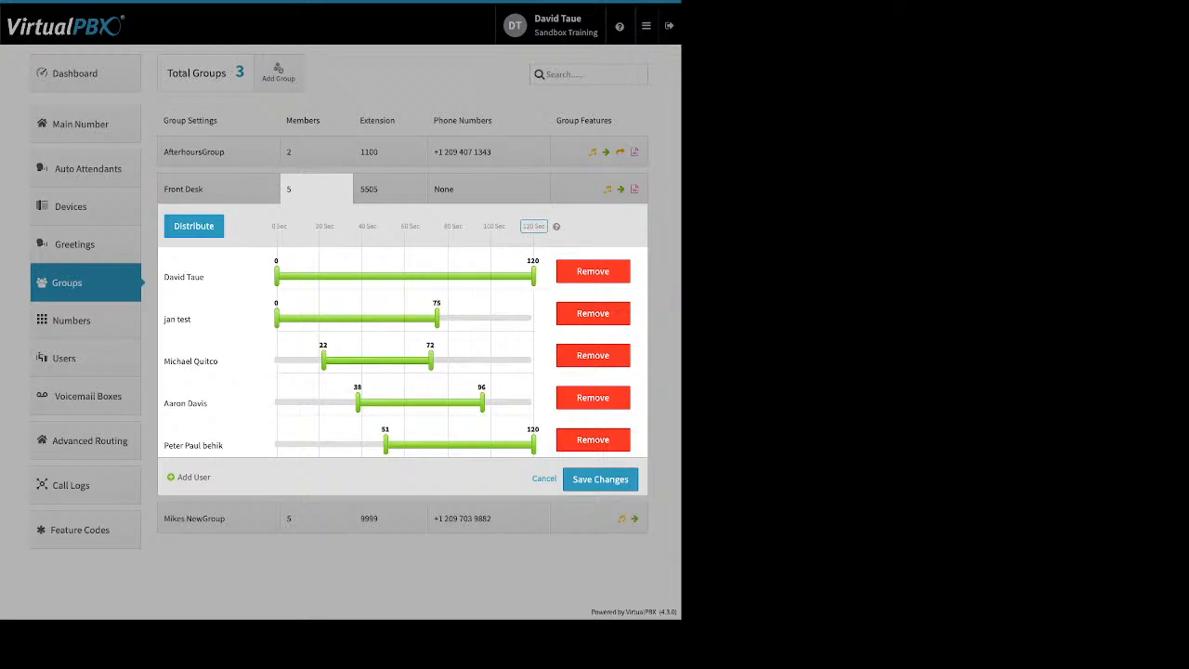
left_click_drag(437, 318, 533, 318)
left_click_drag(429, 360, 533, 359)
left_click_drag(324, 361, 275, 360)
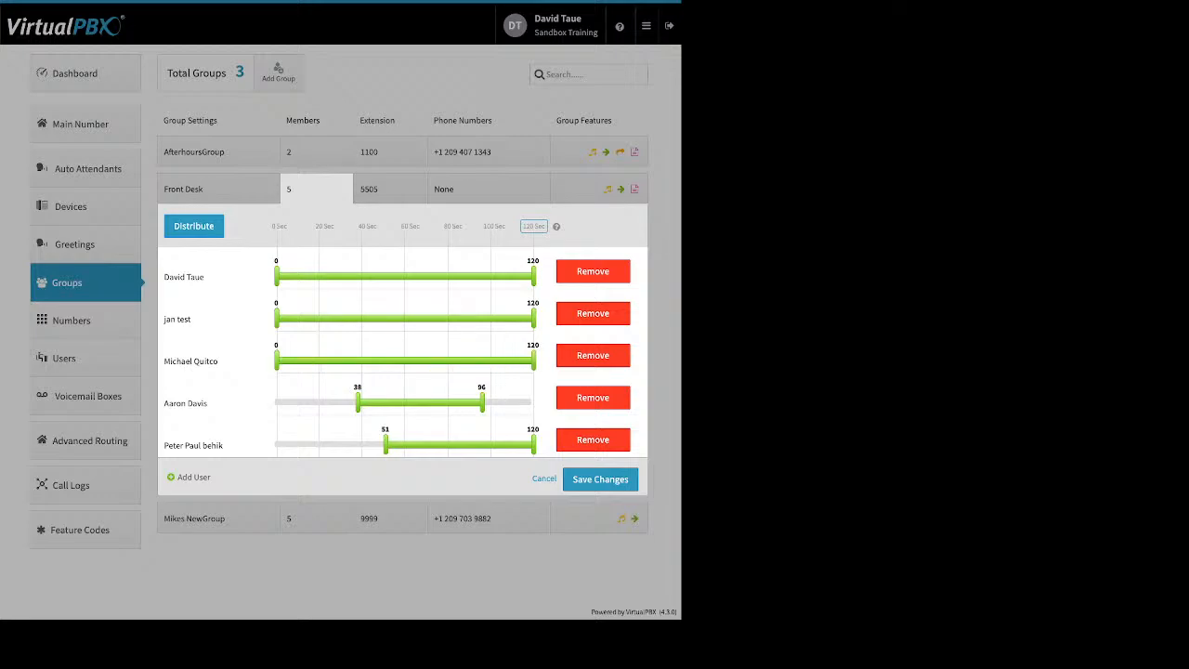
left_click_drag(358, 402, 275, 402)
left_click_drag(482, 403, 533, 402)
left_click_drag(386, 444, 276, 445)
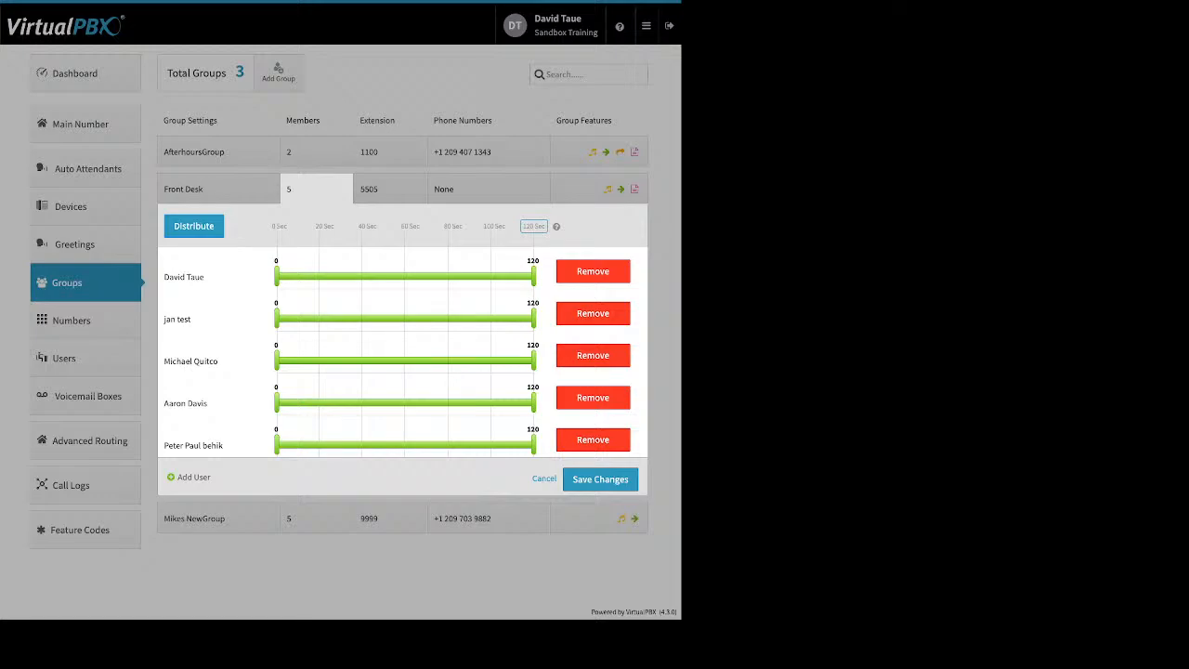
- Distribute into 24-second slots, reorder the members, then redistribute to follow the new order
left_click(195, 227)
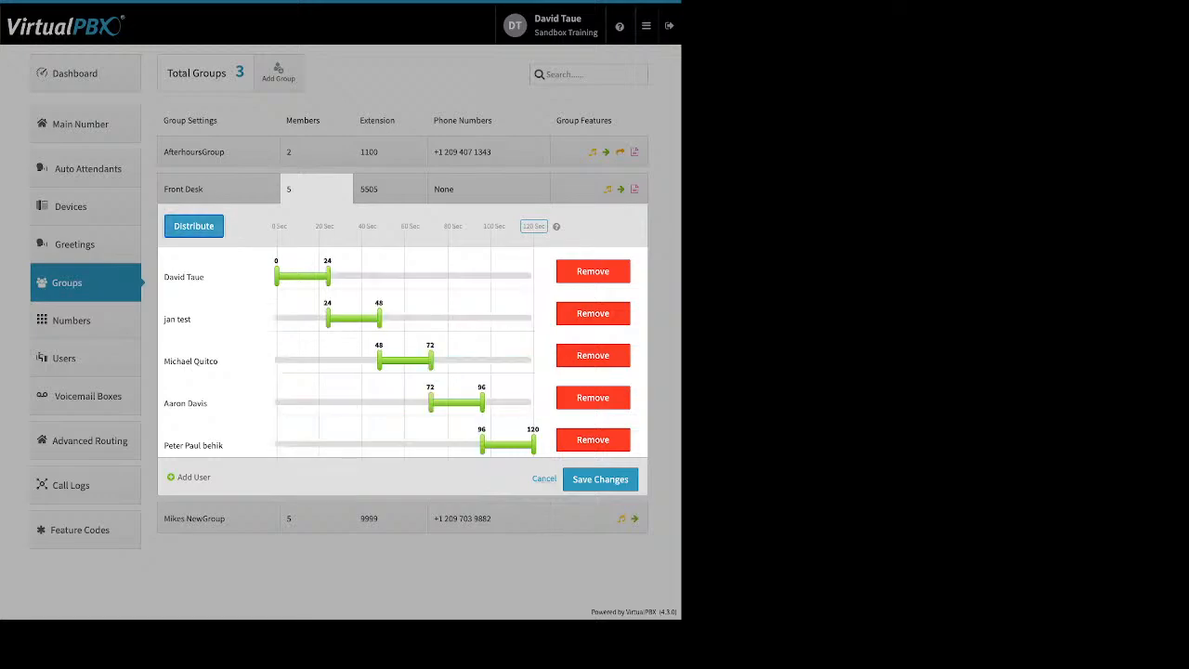
left_click_drag(194, 445, 194, 277)
left_click_drag(193, 318, 371, 445)
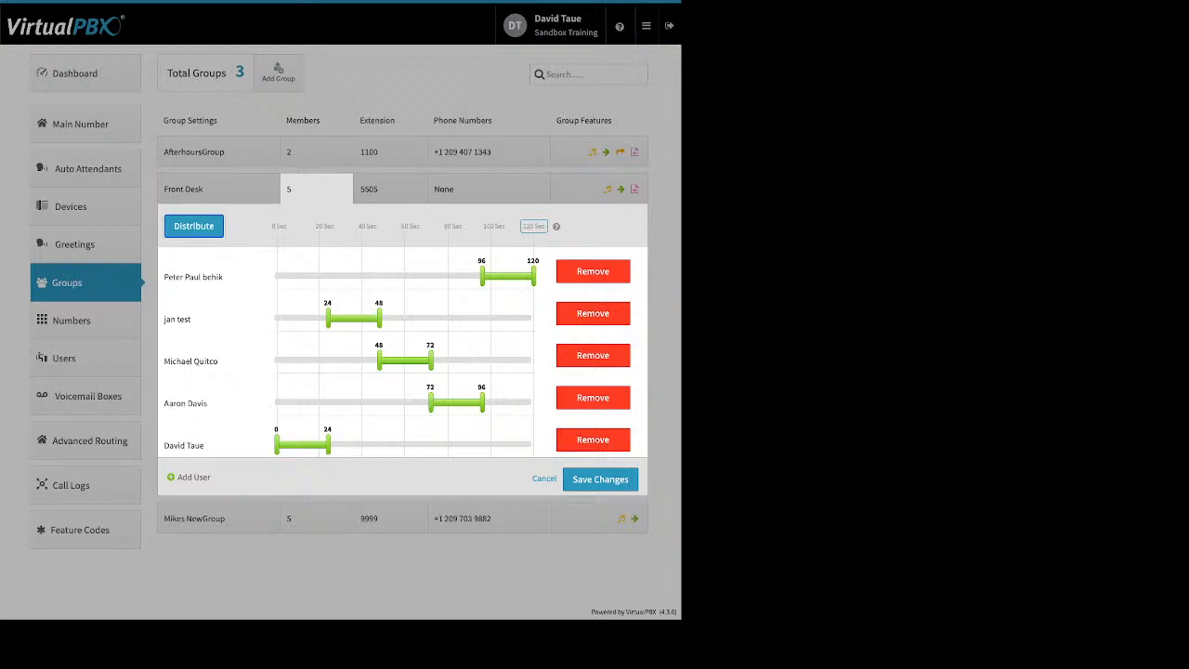
left_click_drag(193, 319, 193, 403)
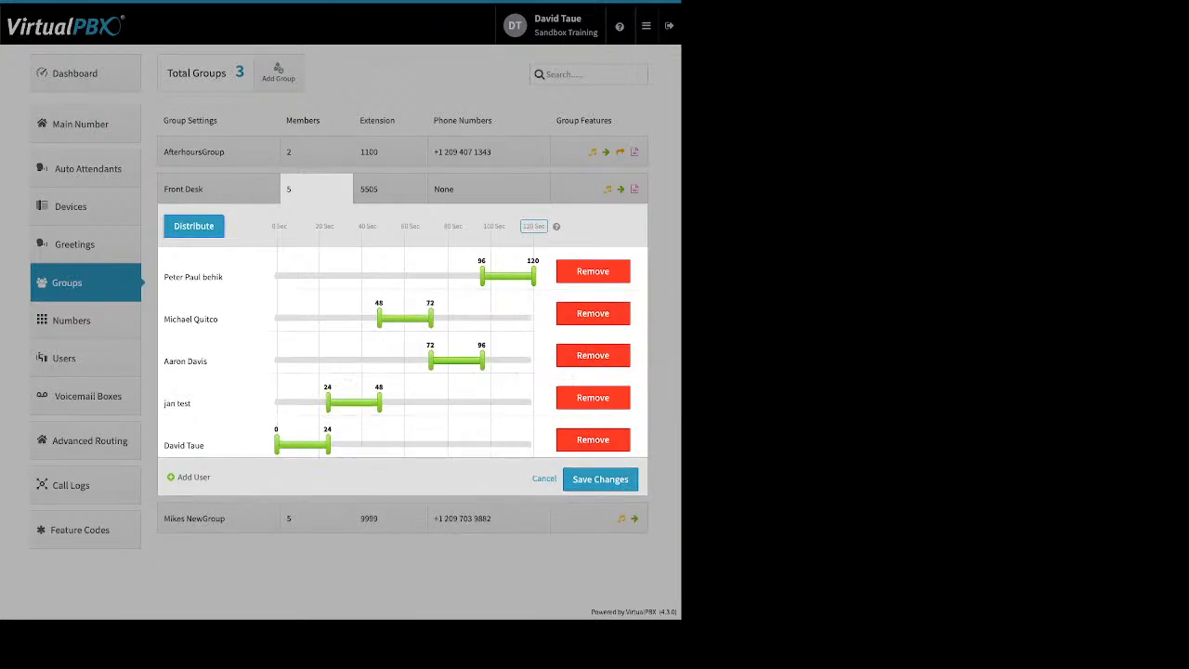
left_click(193, 226)
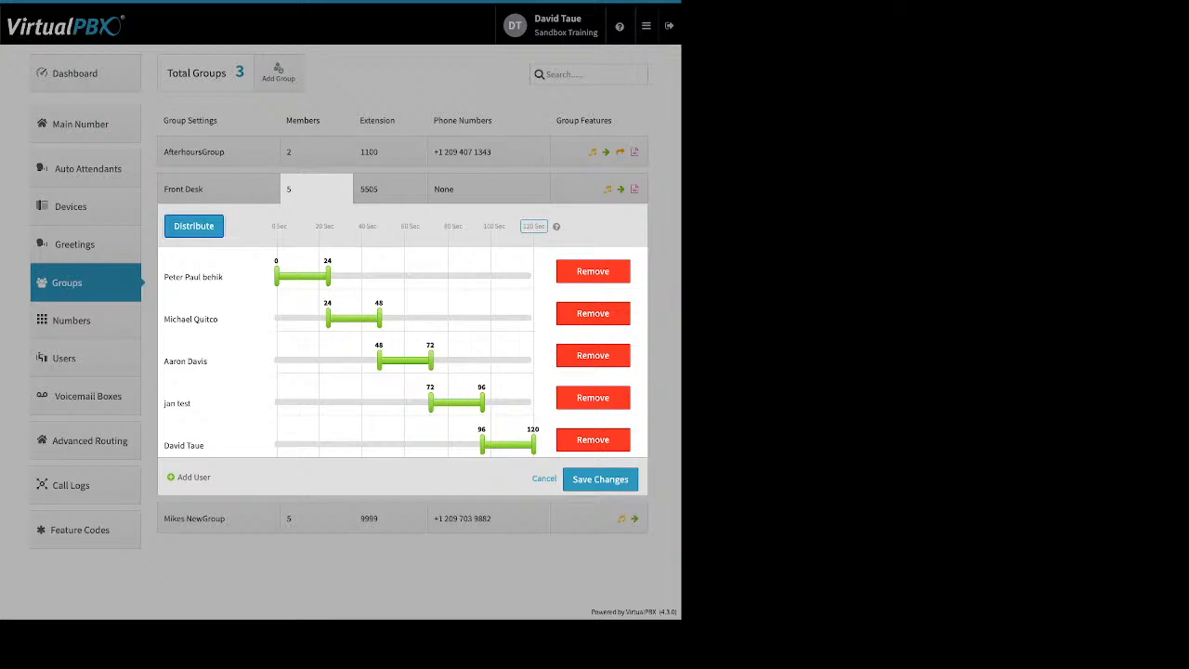
- Add a sixth user to Front Desk, redistribute into 20-second slots, and show extension 5505
left_click(193, 476)
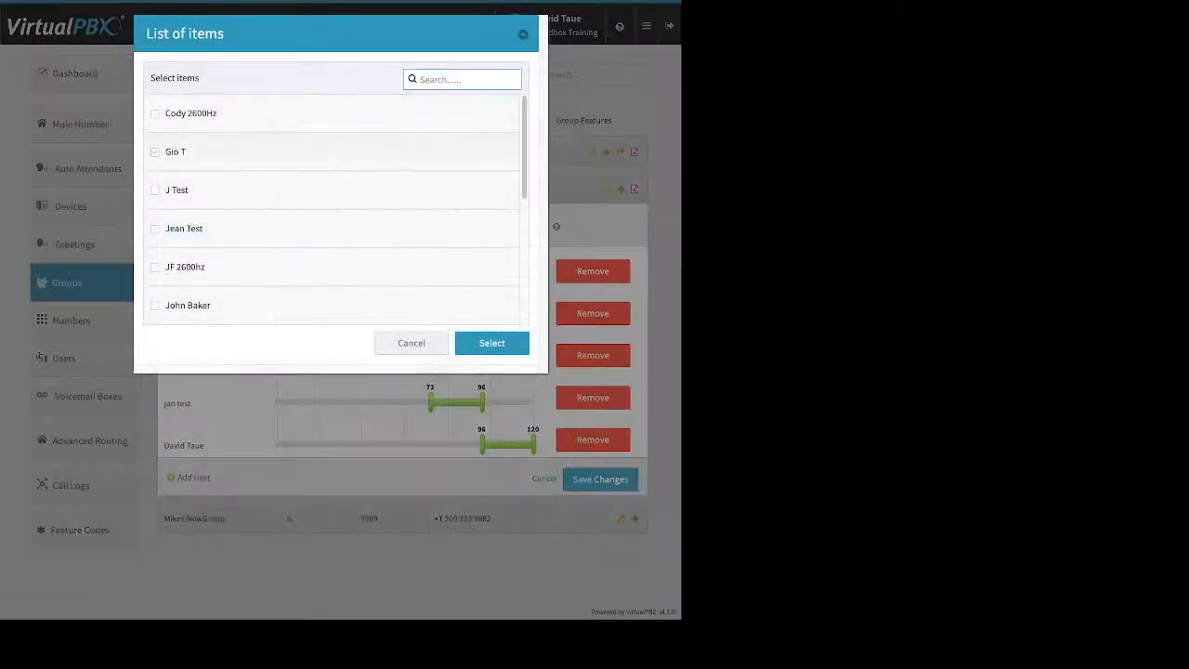
left_click(154, 151)
left_click(491, 343)
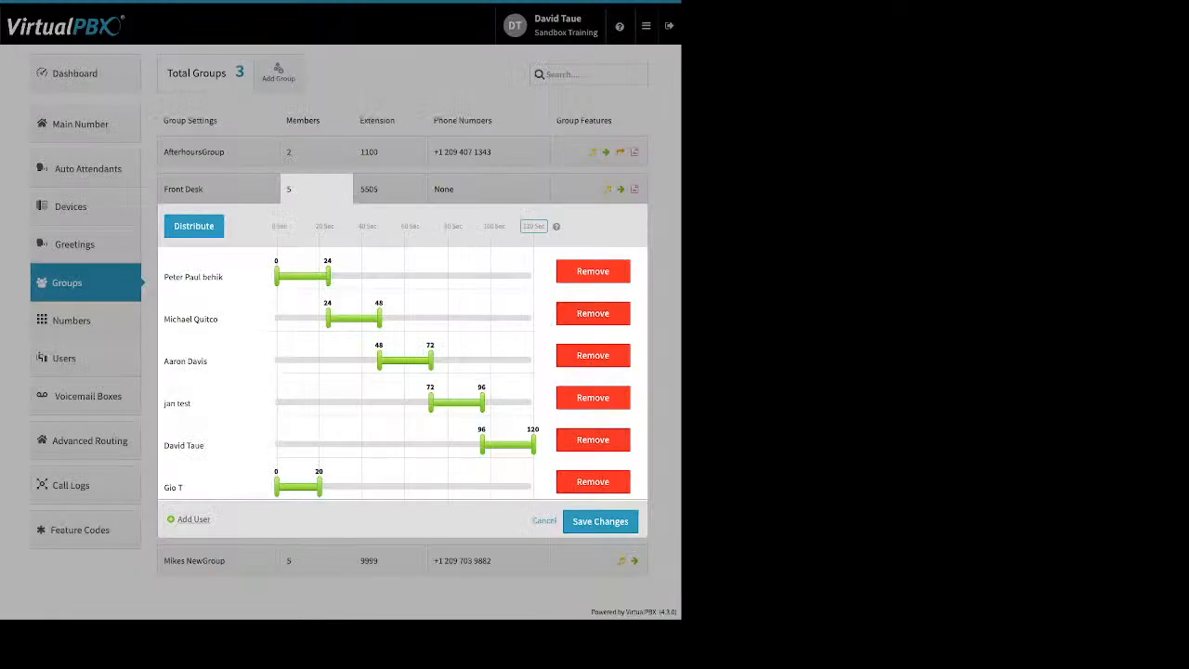
left_click(193, 225)
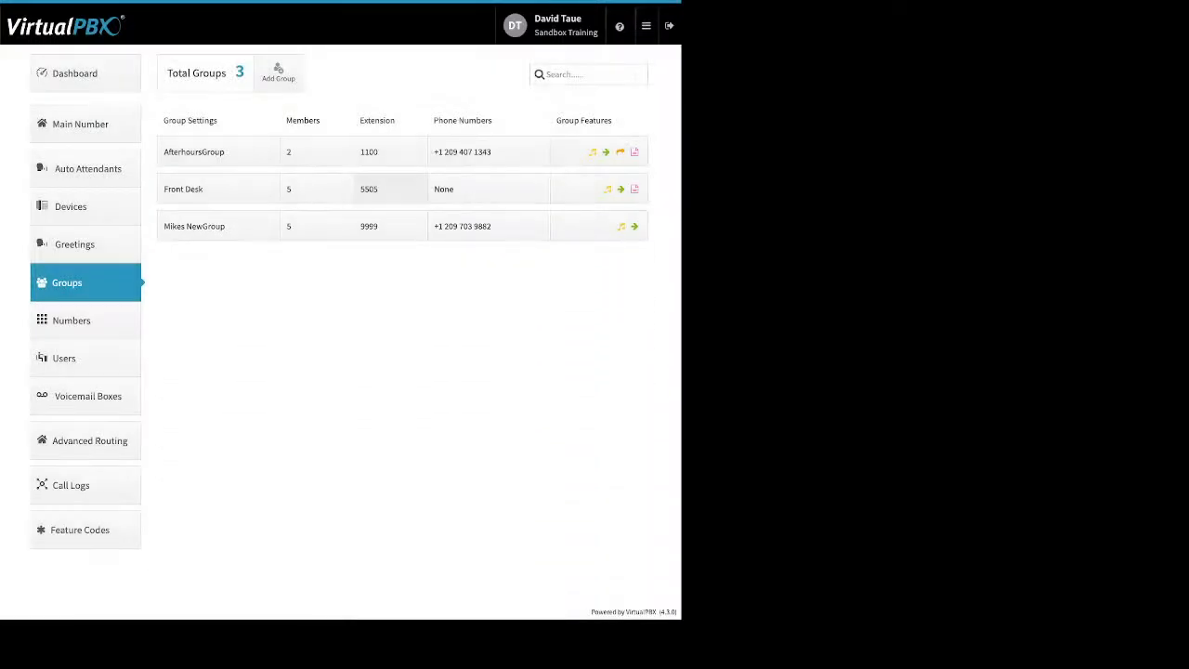
left_click(369, 188)
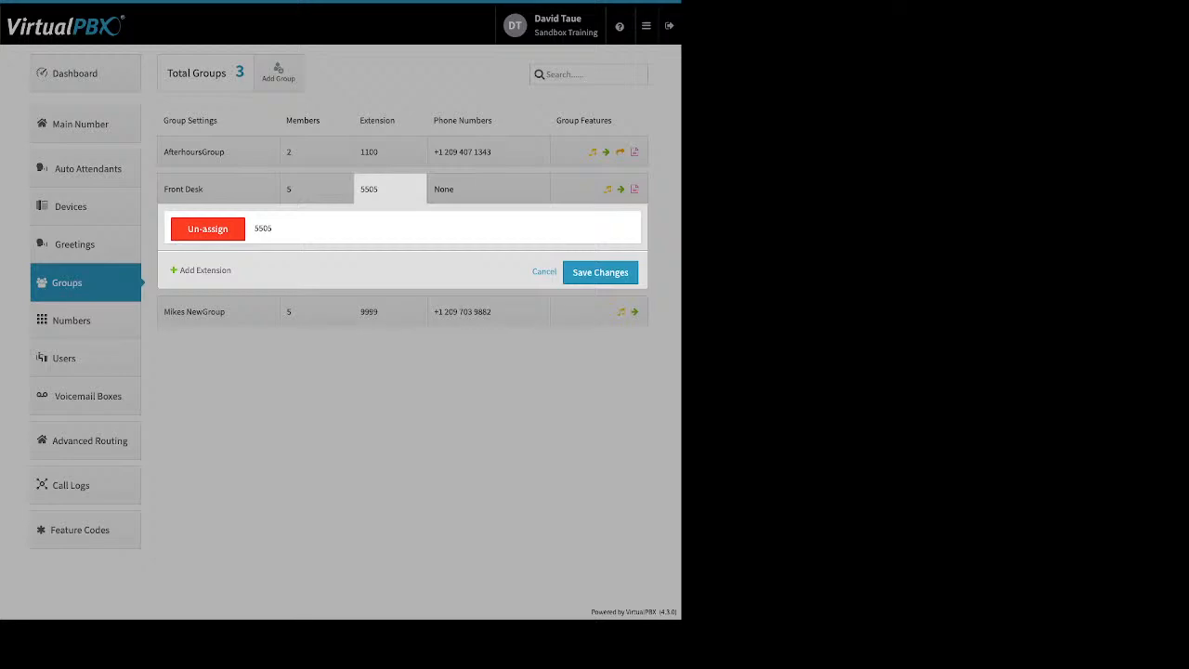
- Close the extension settings and expand AfterhoursGroup's group features to its Ringback dialog
left_click(544, 272)
left_click(488, 151)
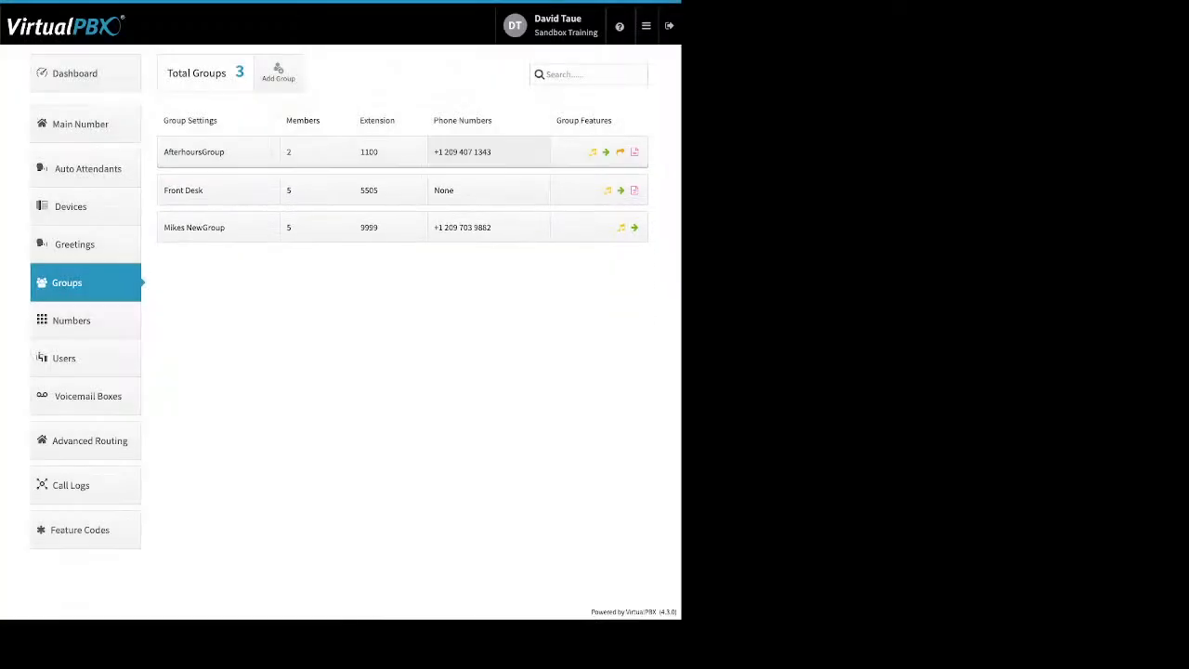
left_click(599, 152)
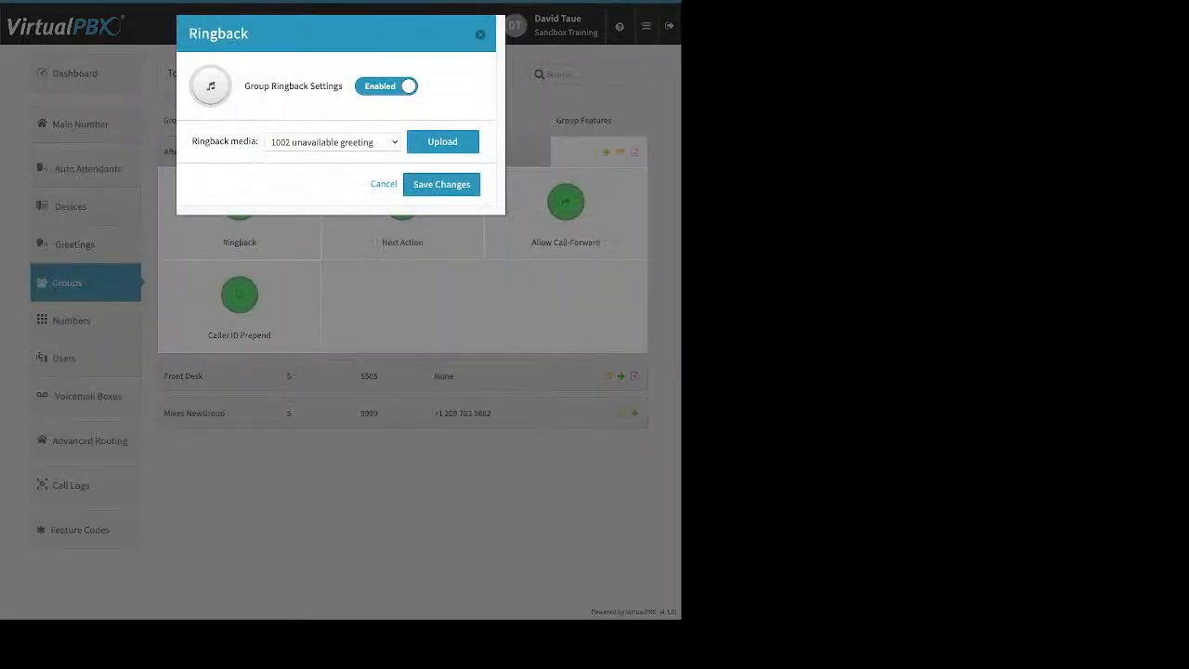
left_click(443, 142)
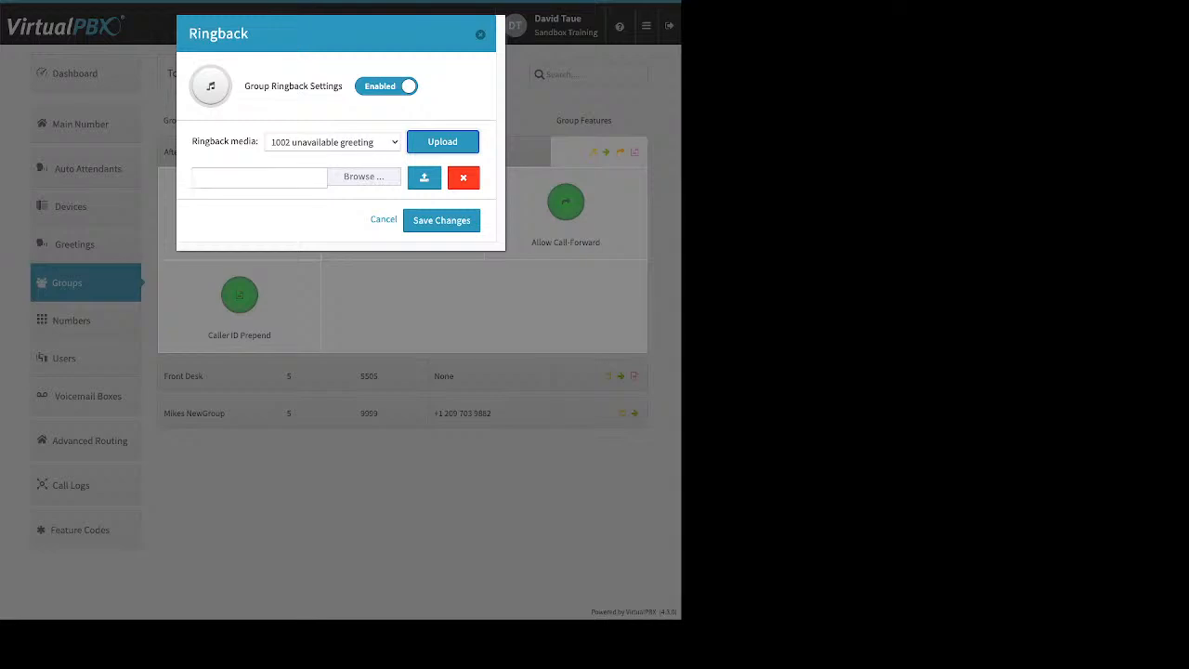
left_click(384, 220)
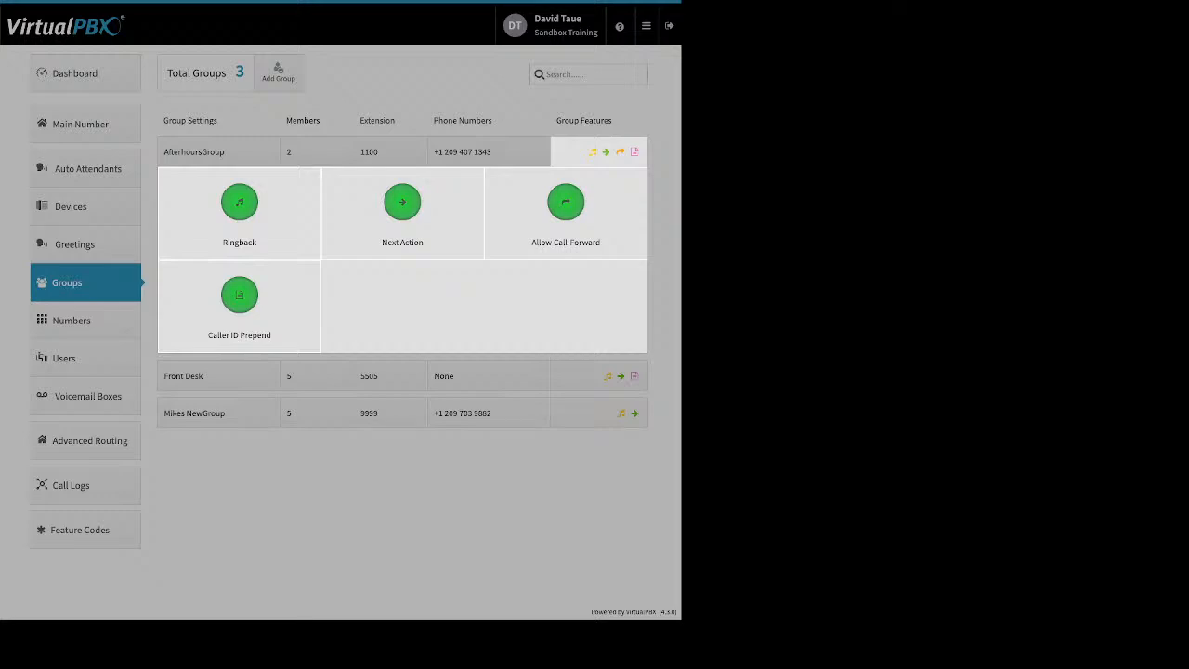
- Set AfterhoursGroup's no-answer next action to forward calls to a staff member's VMBox, and save it
left_click(402, 202)
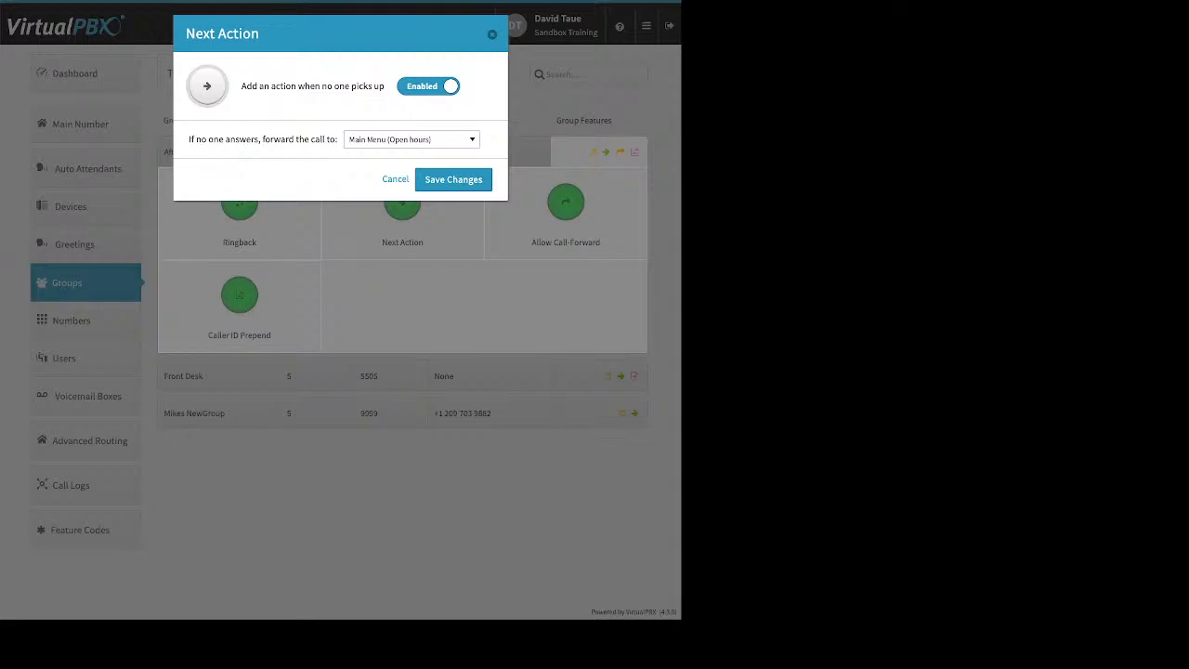
left_click_drag(188, 139, 338, 139)
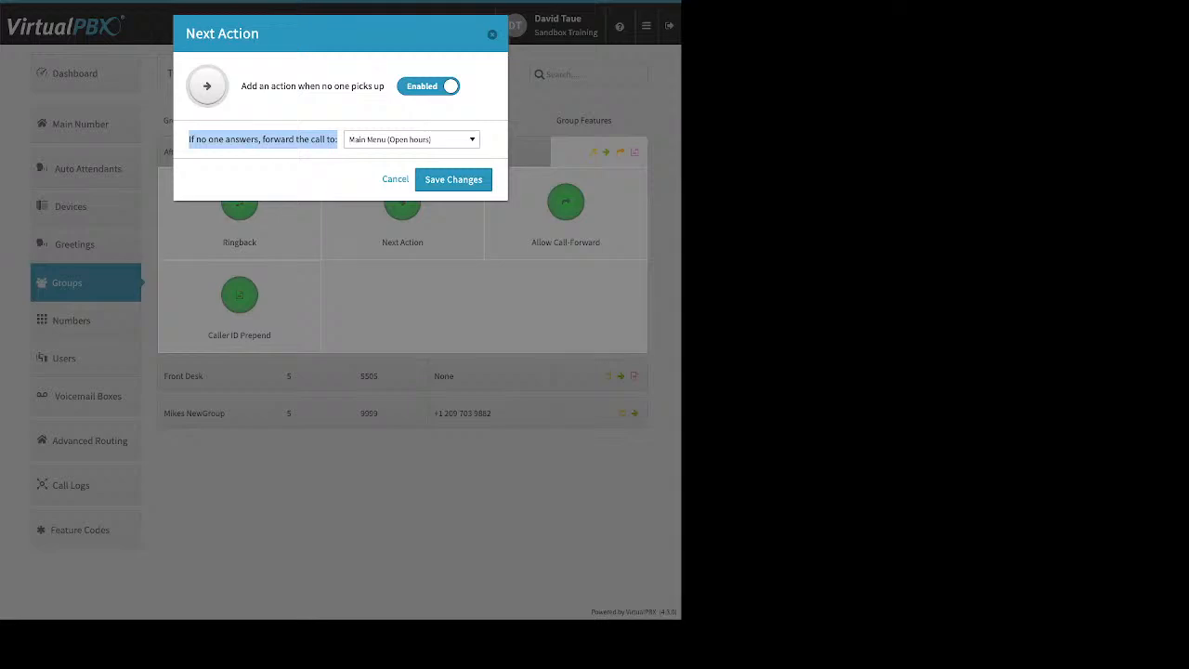
left_click(411, 139)
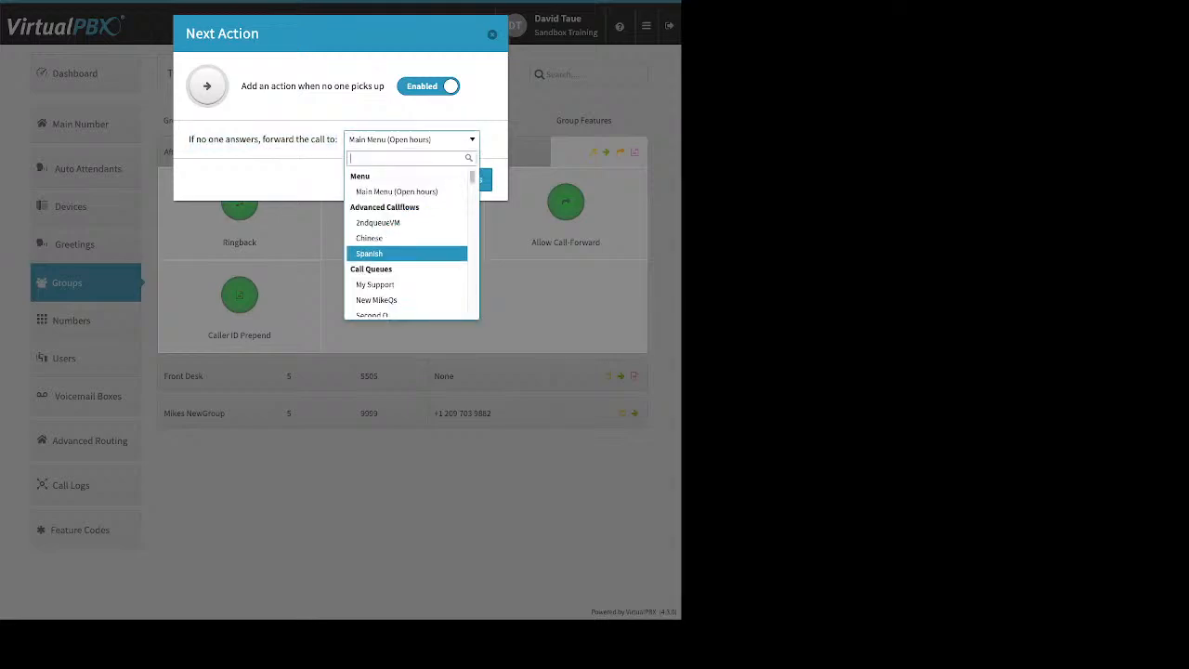
key("Up")
key("Up")
key("Up")
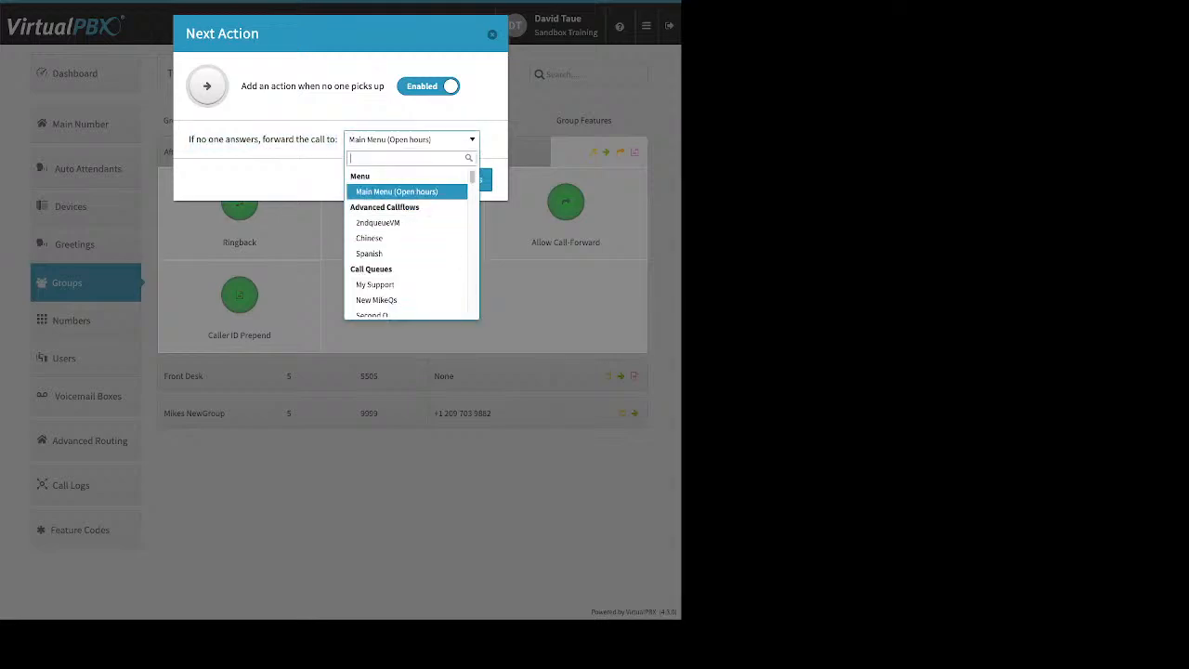
key("Down")
key("Down")
key("Up")
key("Down")
key("Down")
key("Up")
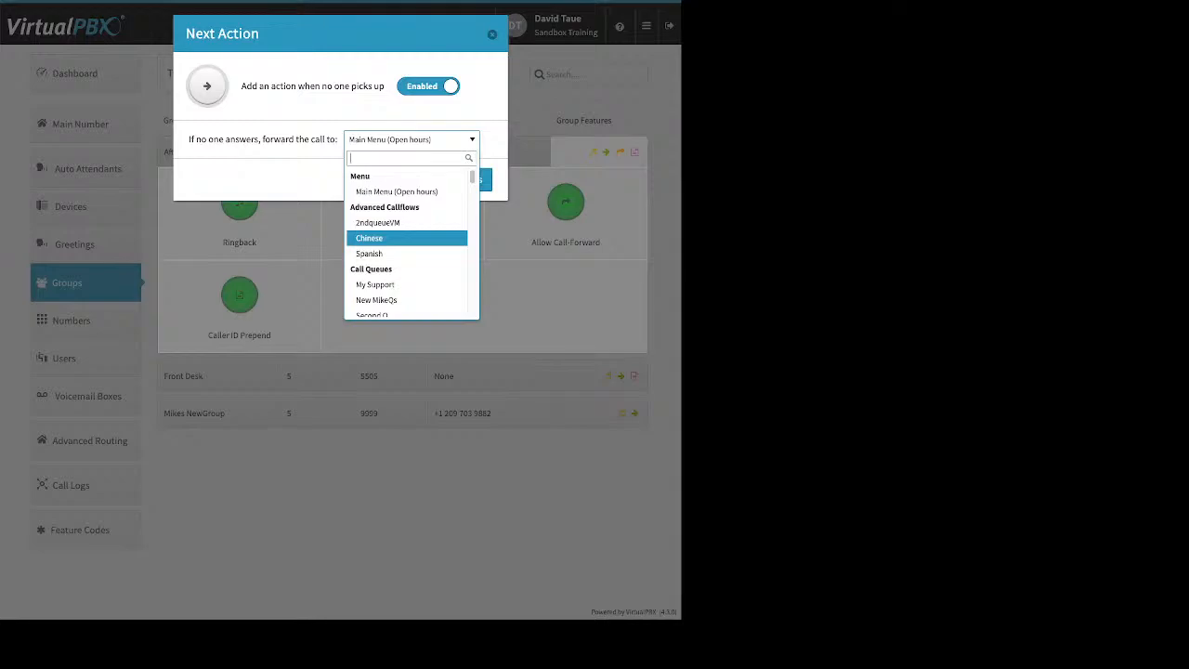
key("Down")
key("Down")
key("Down")
key("Down")
key("Up")
key("Up")
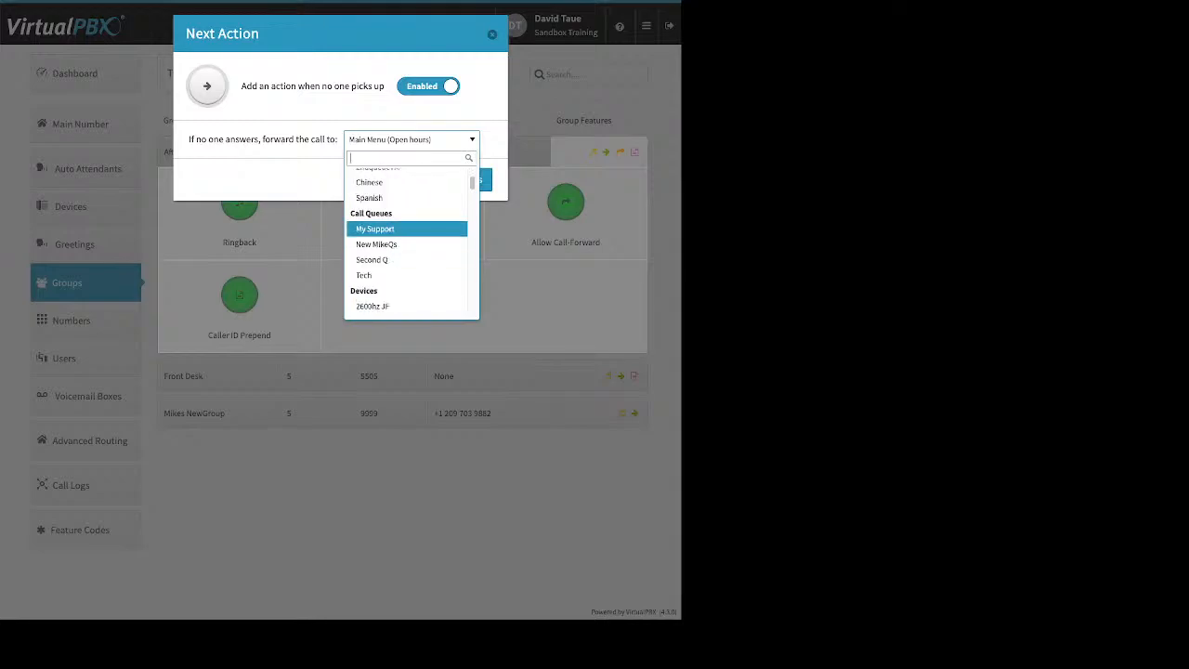
key("Down")
key("Down")
key("Down")
key("Down")
key("Down")
key("Down")
key("Down")
key("Down")
key("Down")
key("Down")
key("Down")
key("Down")
key("Down")
key("Down")
key("Down")
key("Down")
key("Down")
key("Down")
key("Down")
key("Down")
key("Down")
key("Down")
key("Down")
key("Down")
key("Down")
key("Down")
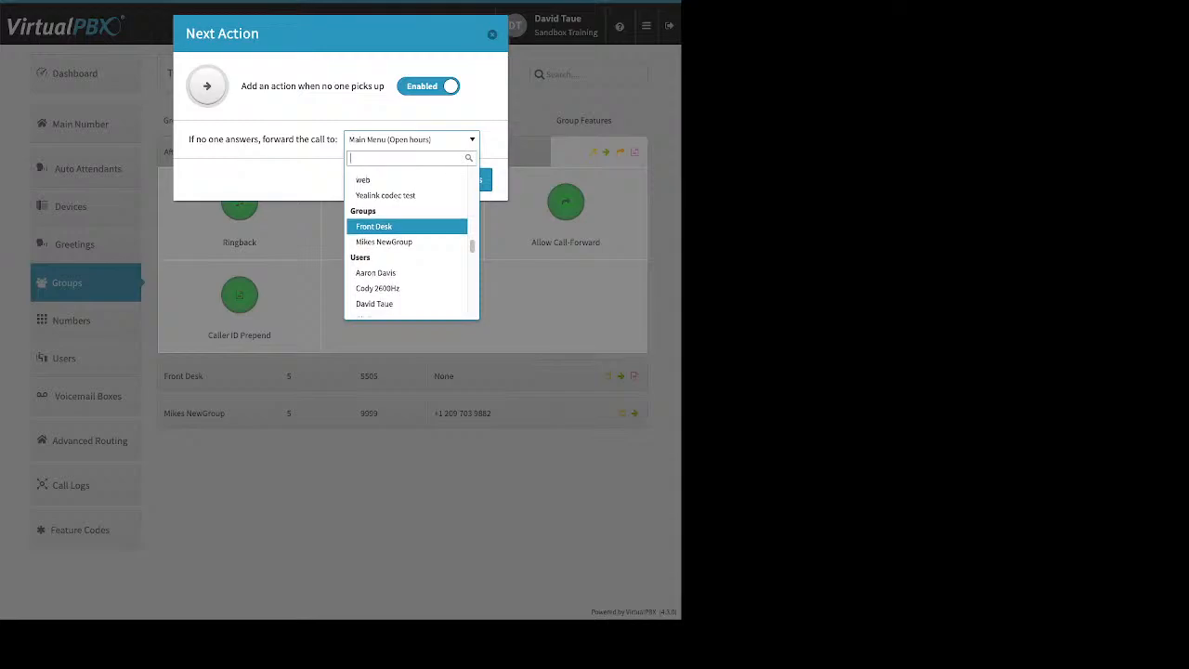
key("Down")
key("Down")
key("Down")
key("Down")
key("Down")
key("Down")
key("Down")
key("Down")
key("Down")
key("Down")
key("Down")
key("Down")
key("Down")
key("Down")
key("Down")
key("Down")
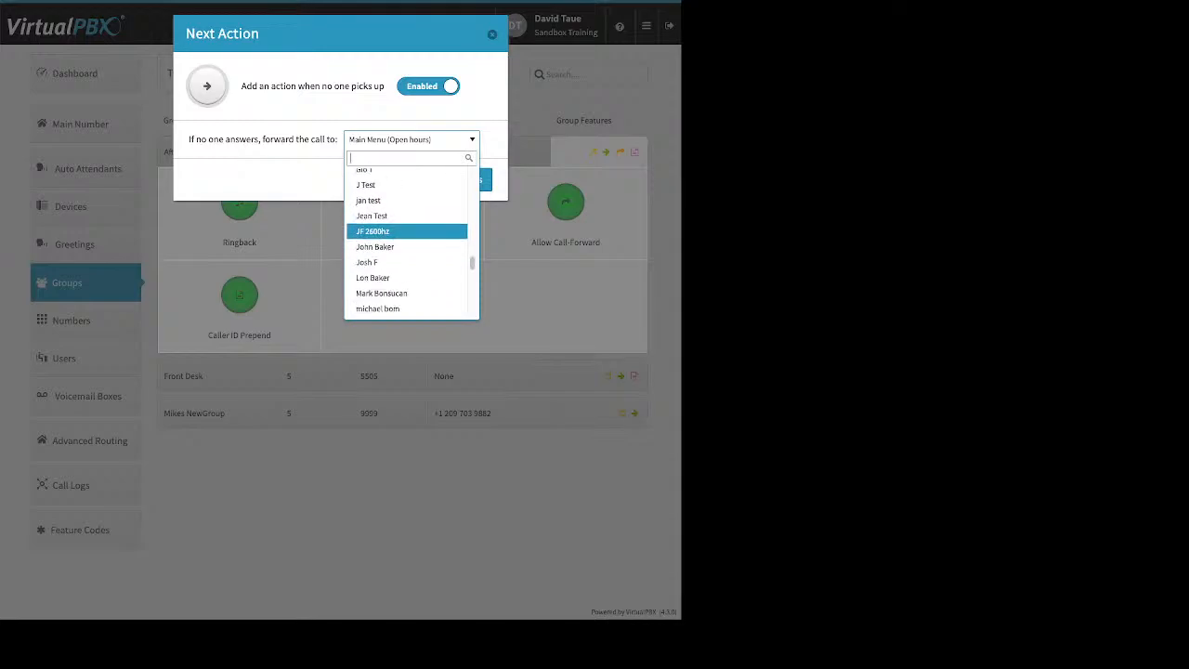
key("Down")
key("Down")
key("Down")
key("Down")
key("Down")
key("Down")
key("Down")
key("Down")
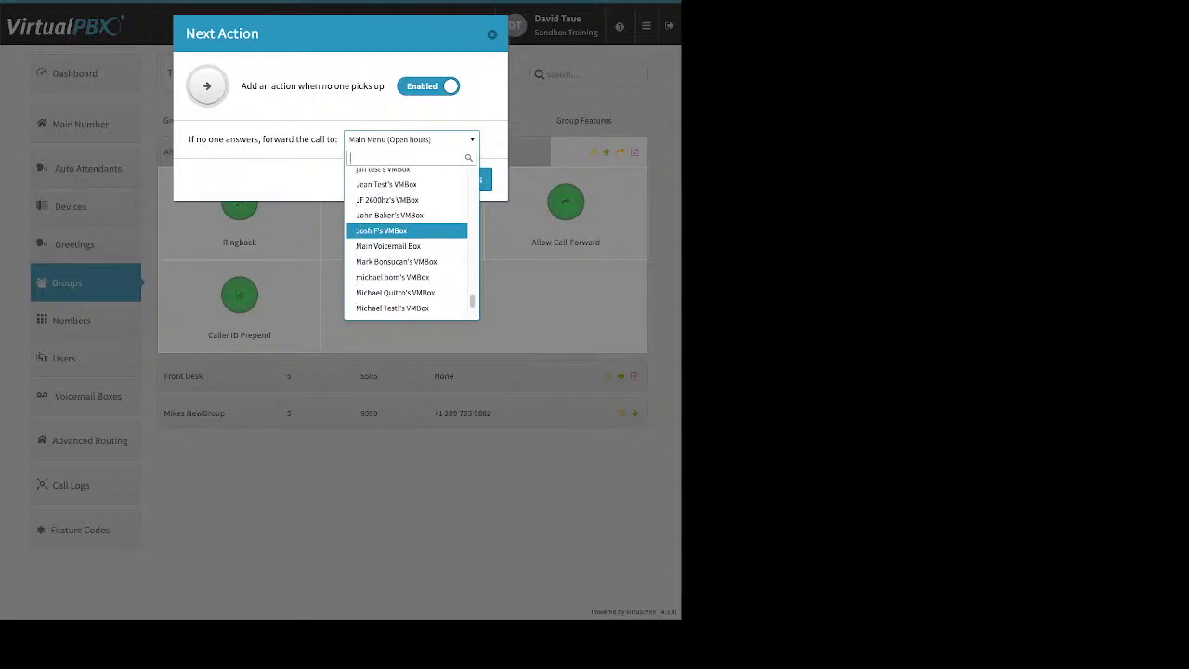
key("Return")
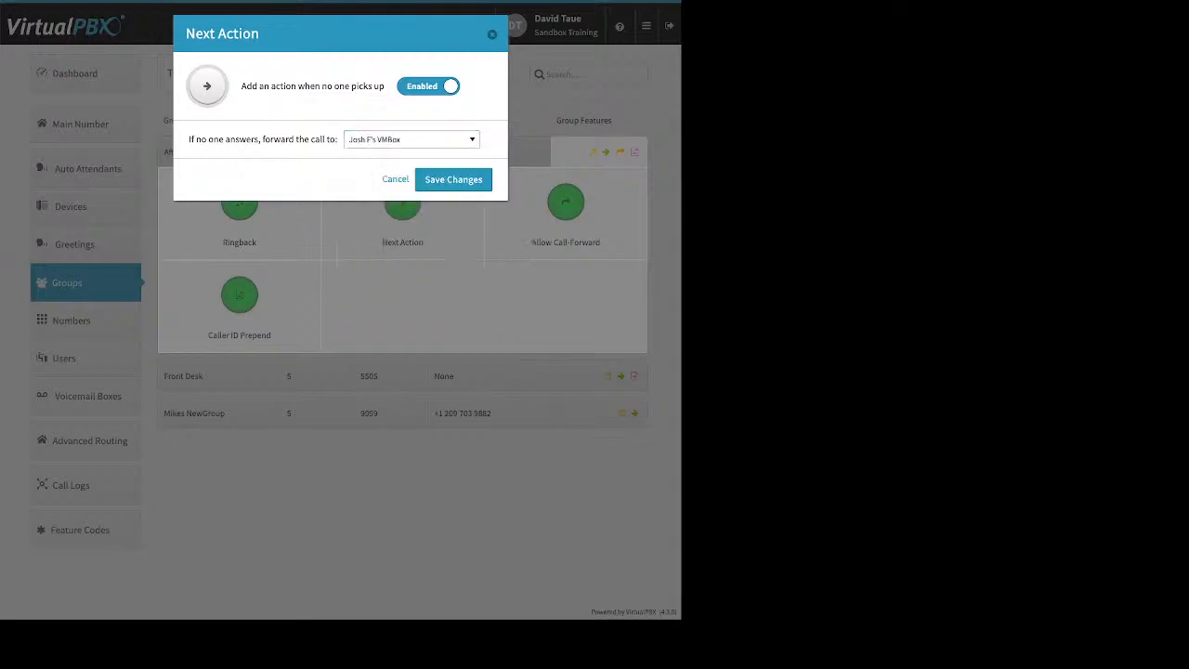
key("Return")
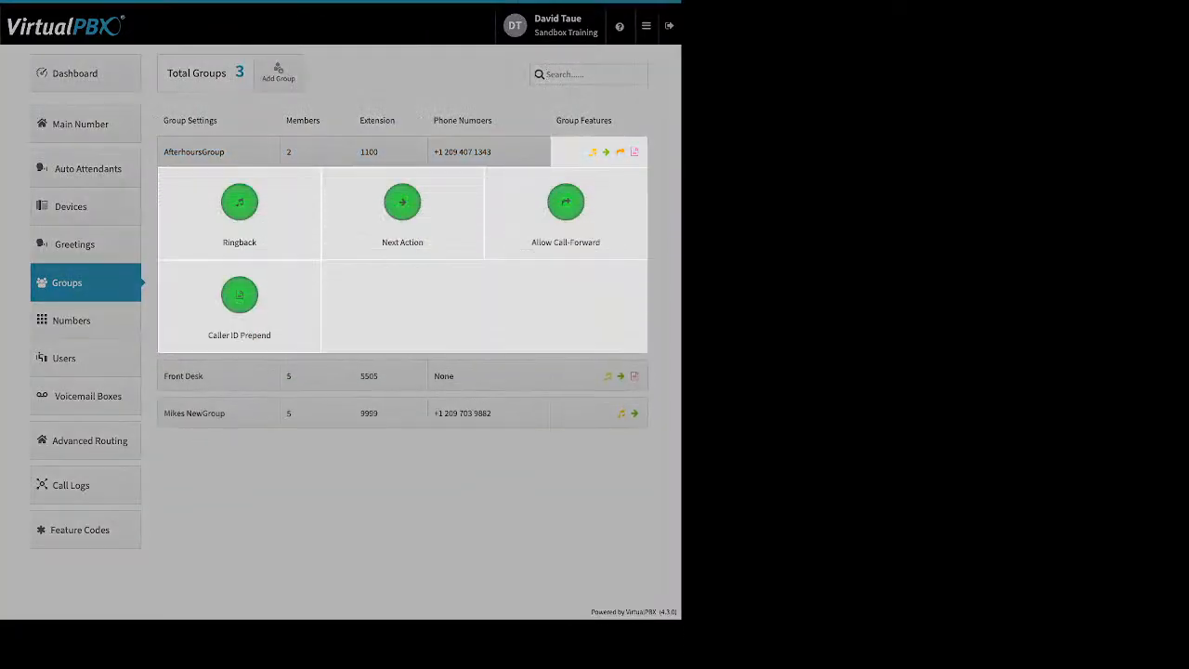
left_click(566, 203)
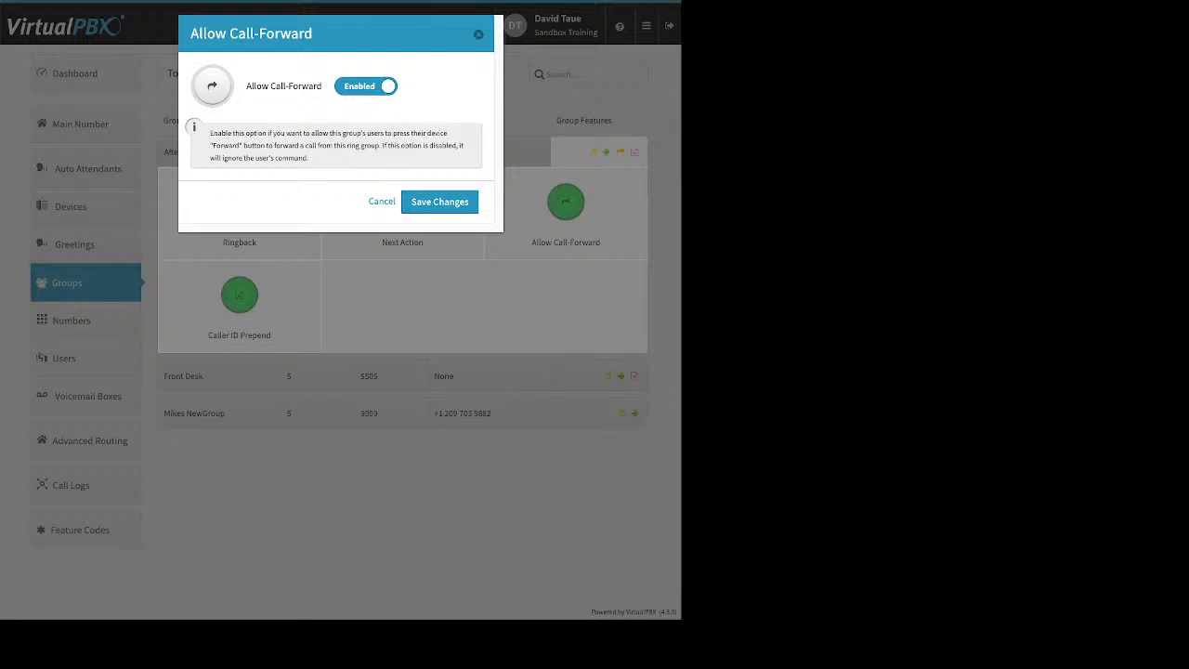
- Close Allow Call-Forward unchanged, then inspect the Caller ID Name and Number prefix fields without saving
left_click(382, 201)
left_click(240, 295)
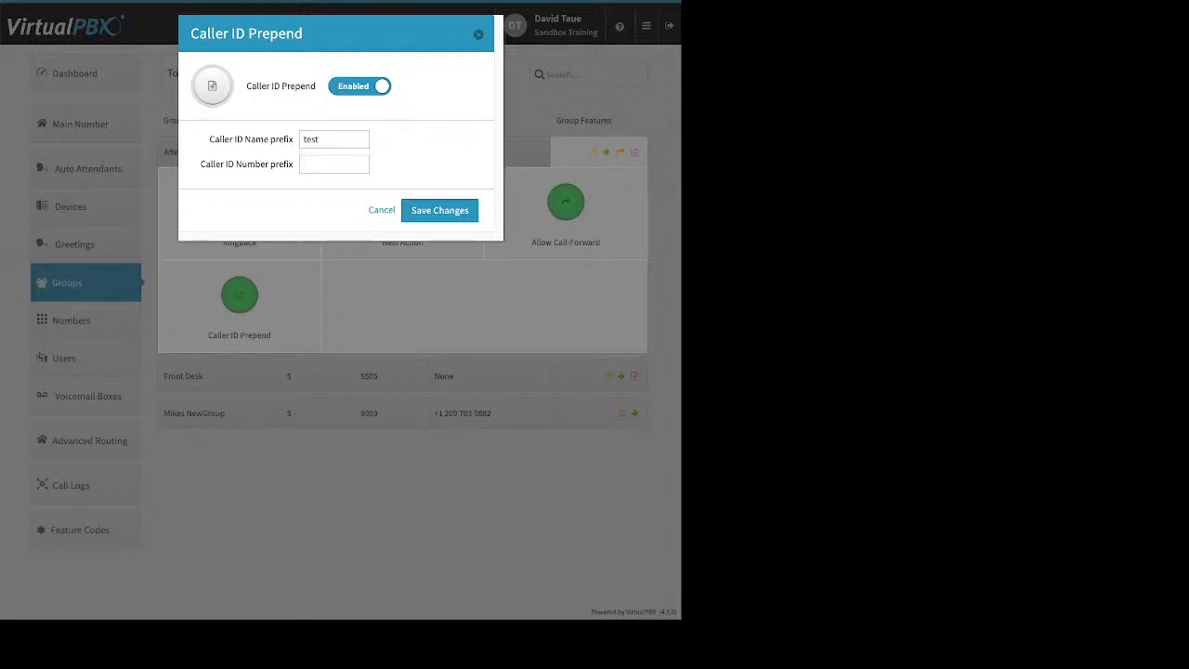
left_click_drag(209, 140, 293, 139)
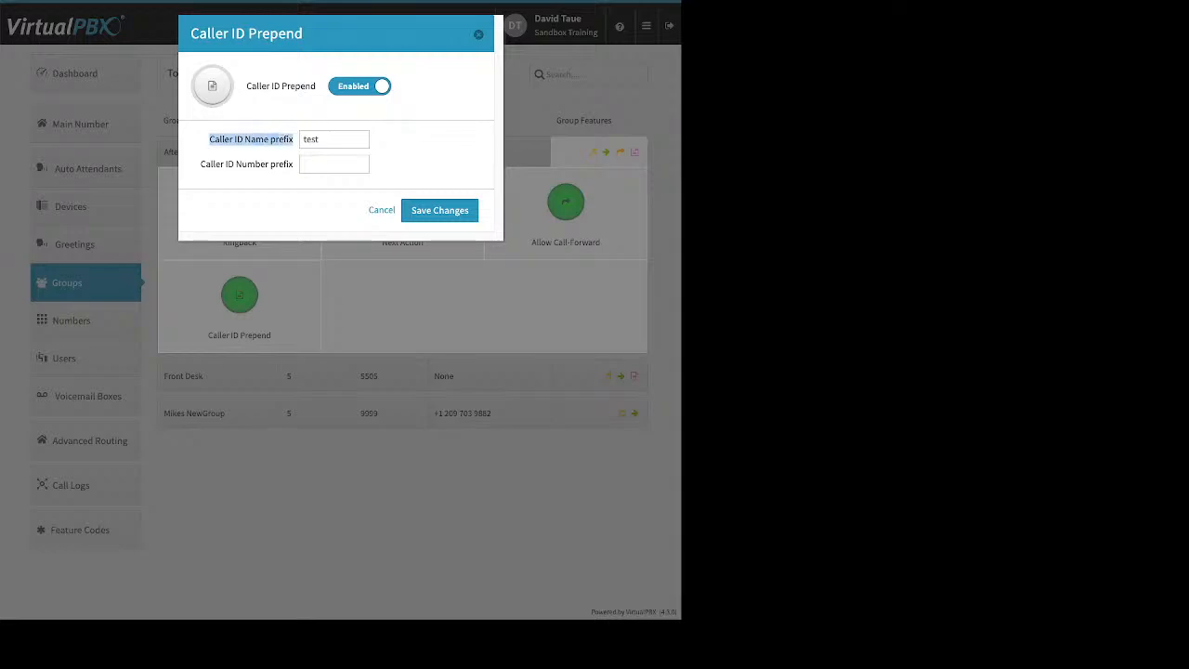
left_click_drag(201, 164, 294, 163)
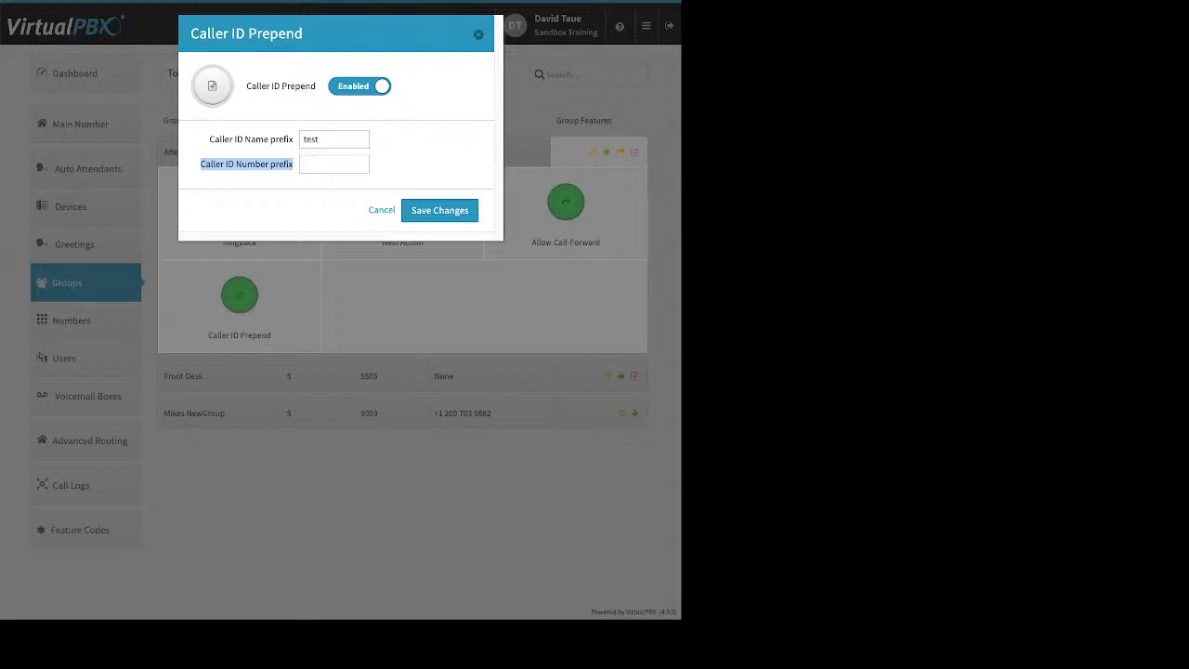
left_click(335, 165)
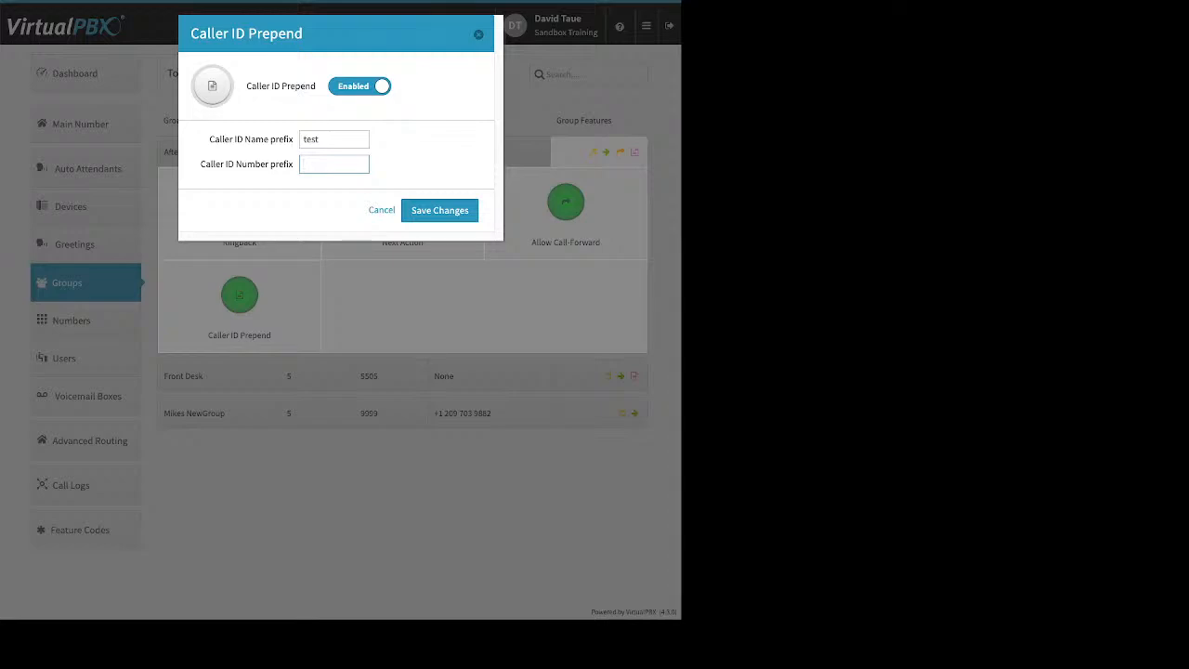
key("Escape")
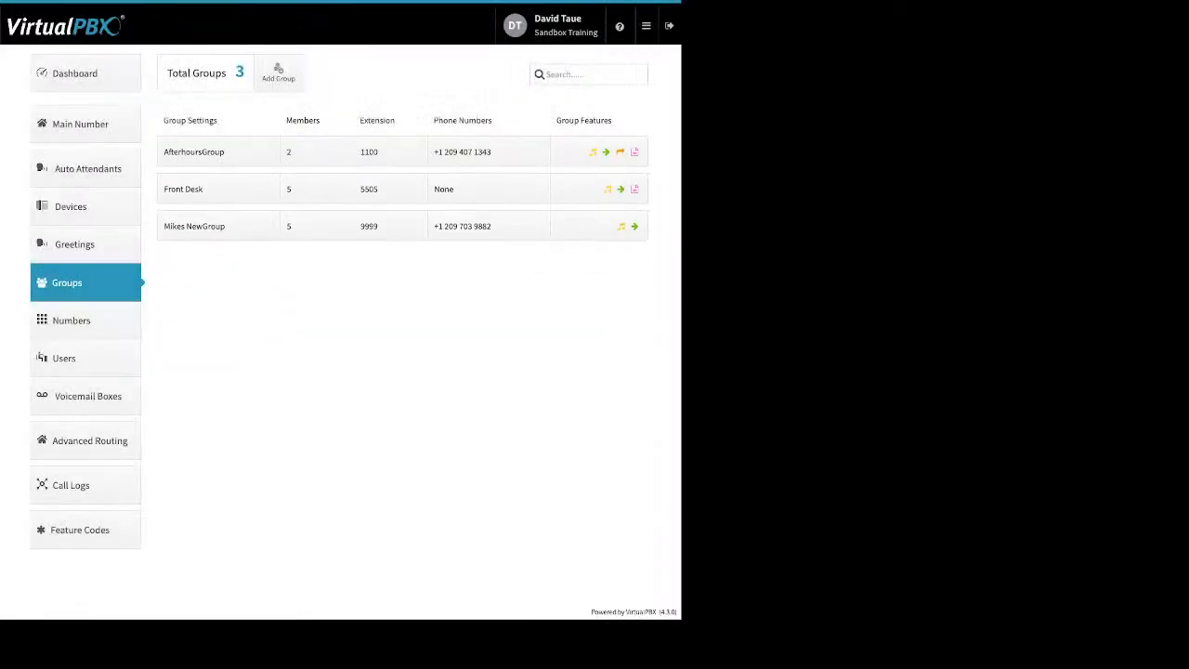
- Go to Numbers, glance at an Office Number's options, and show the Spare Numbers tab
left_click(71, 321)
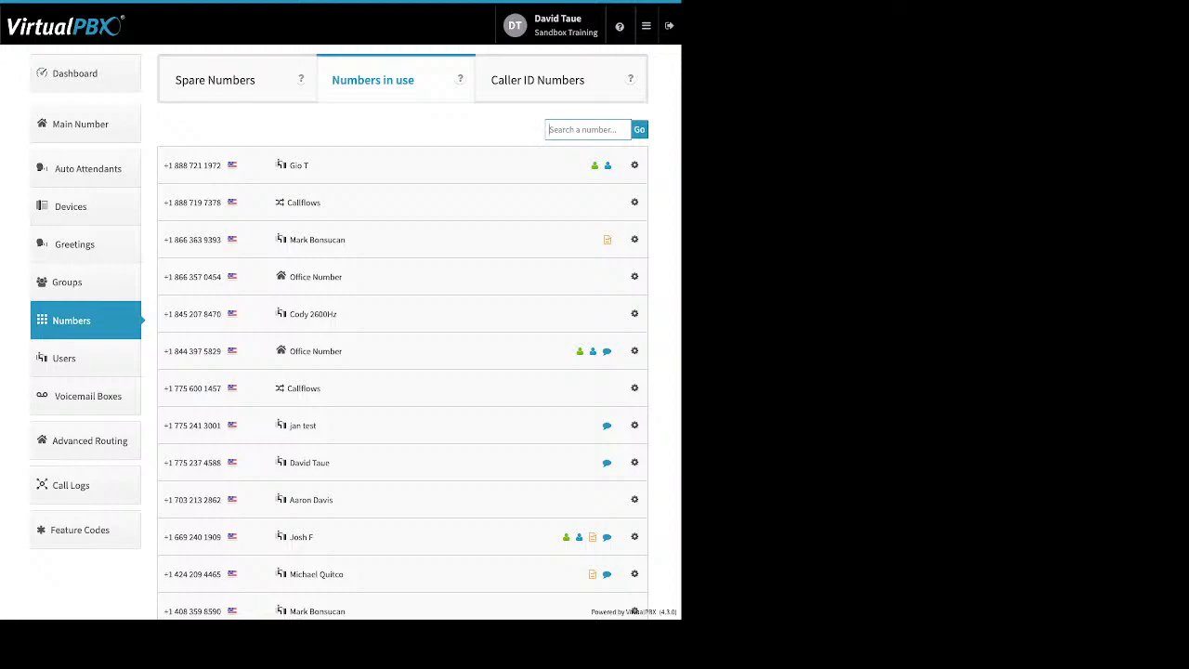
left_click(634, 277)
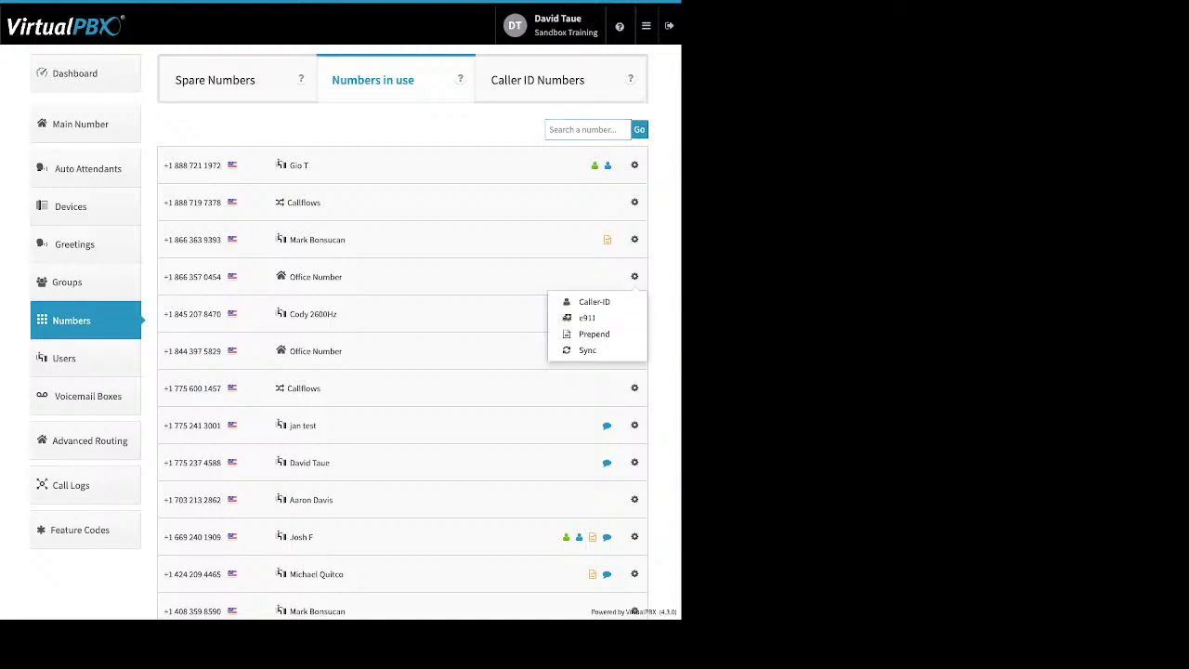
left_click(634, 277)
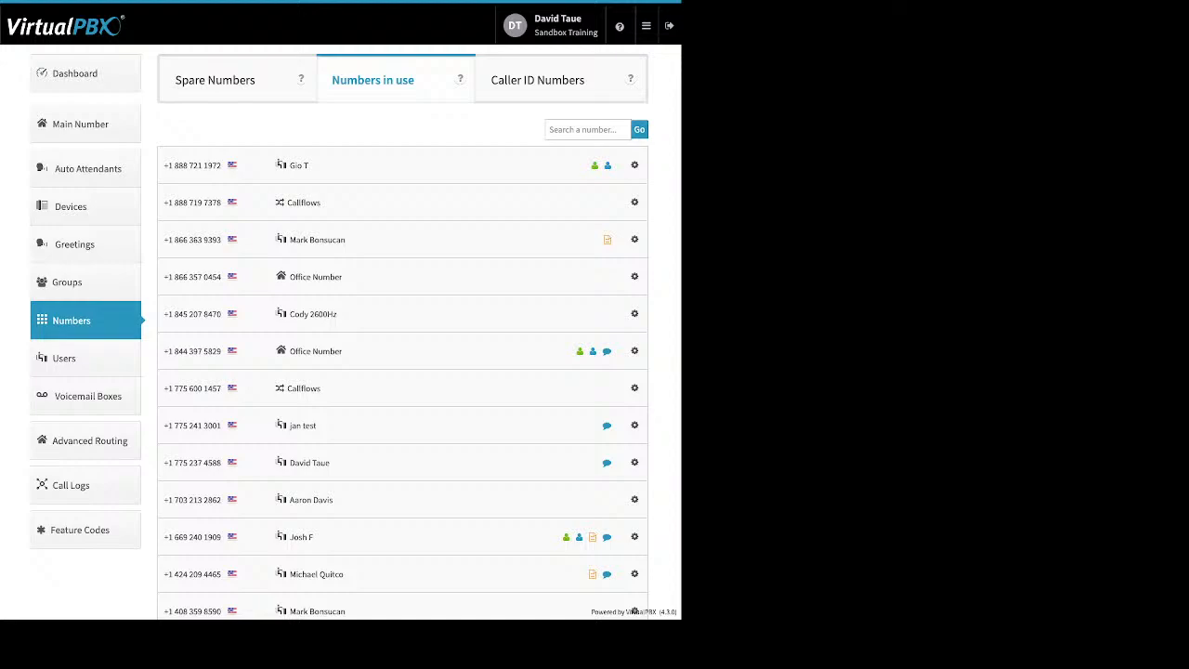
left_click(215, 80)
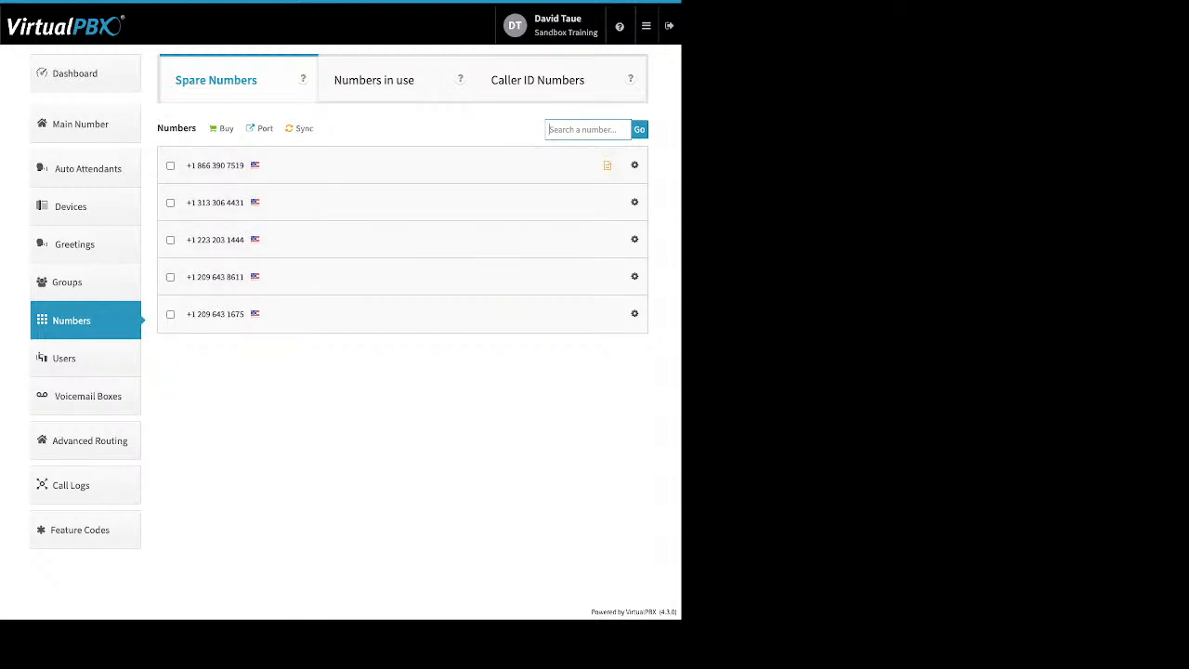
- Delete the first spare number and dismiss the deletion summary
left_click(170, 165)
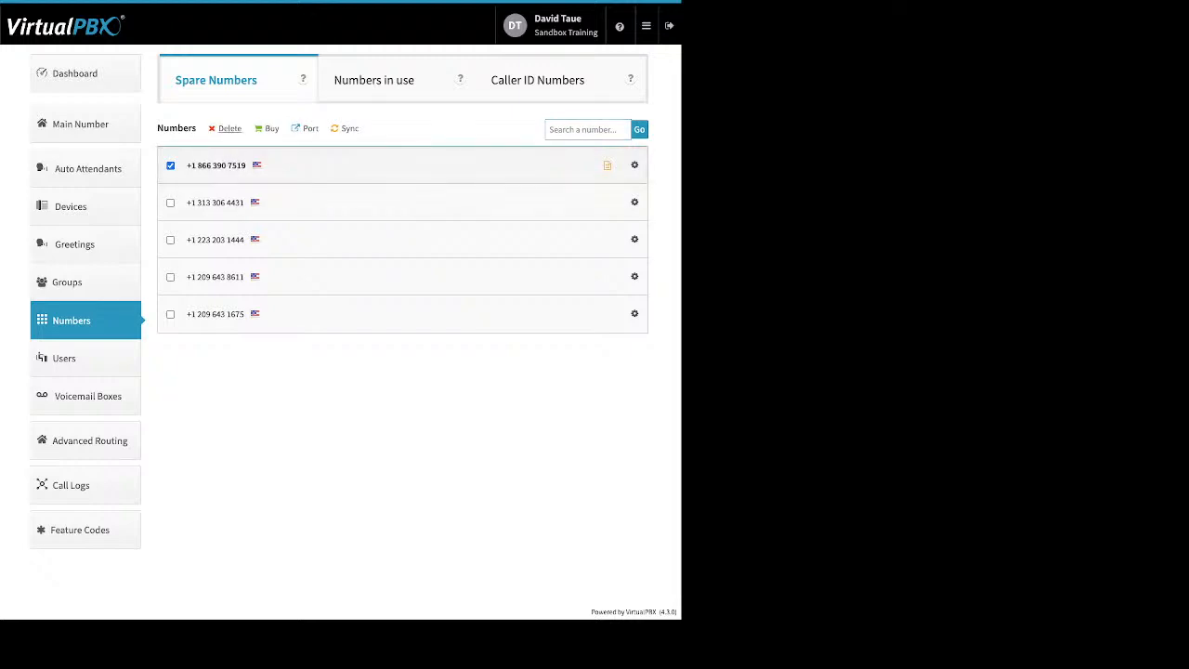
left_click(229, 128)
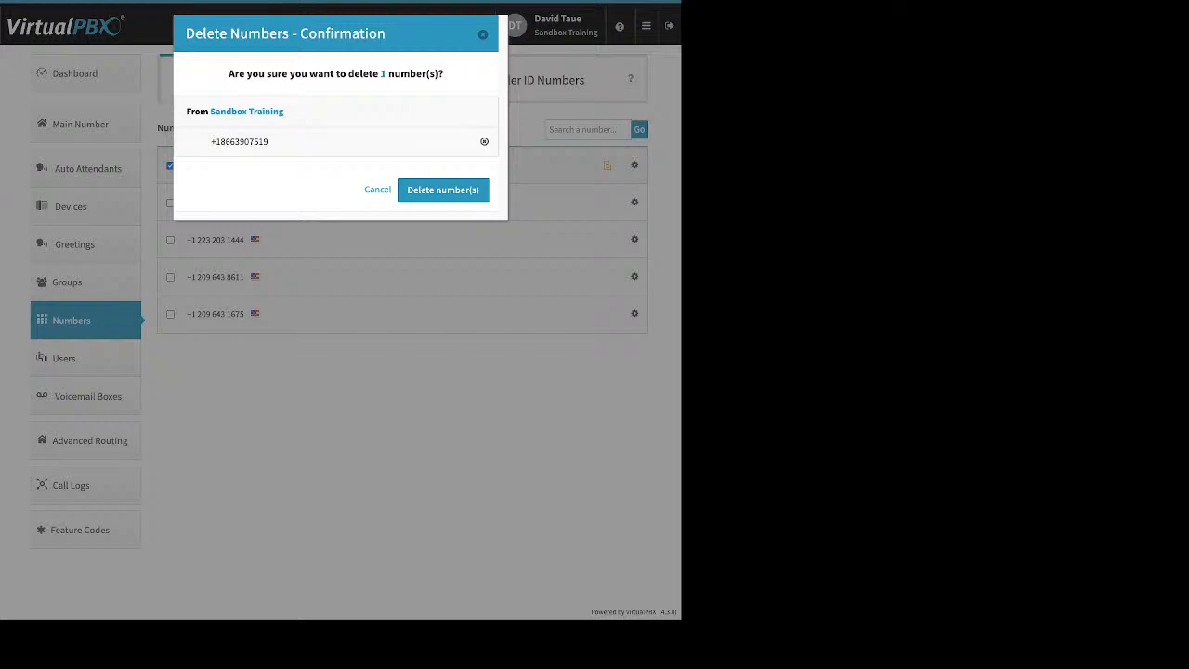
left_click(443, 190)
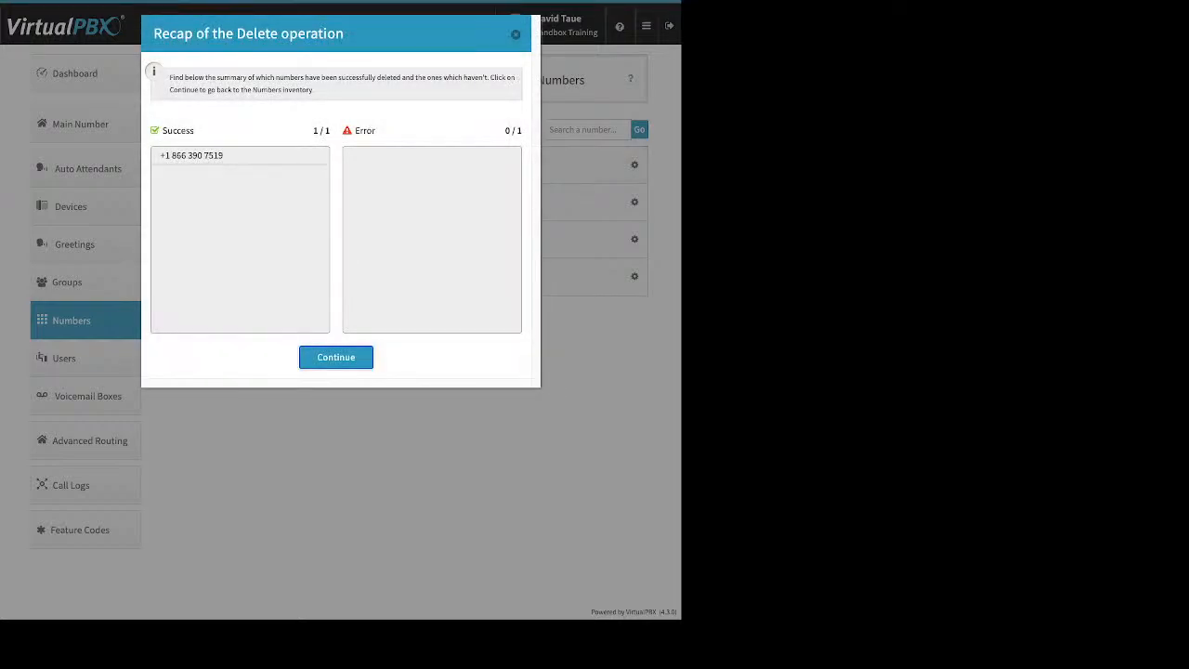
left_click(335, 357)
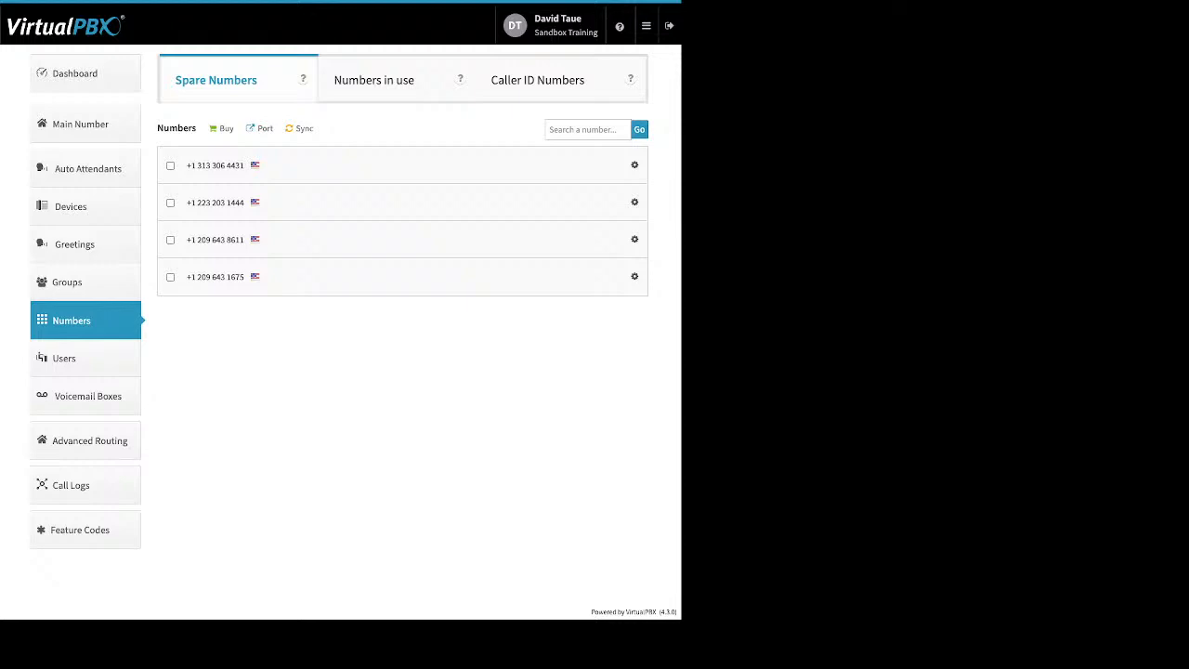
- Look over the Buy number choices, then bring up the number porting requests
left_click(226, 129)
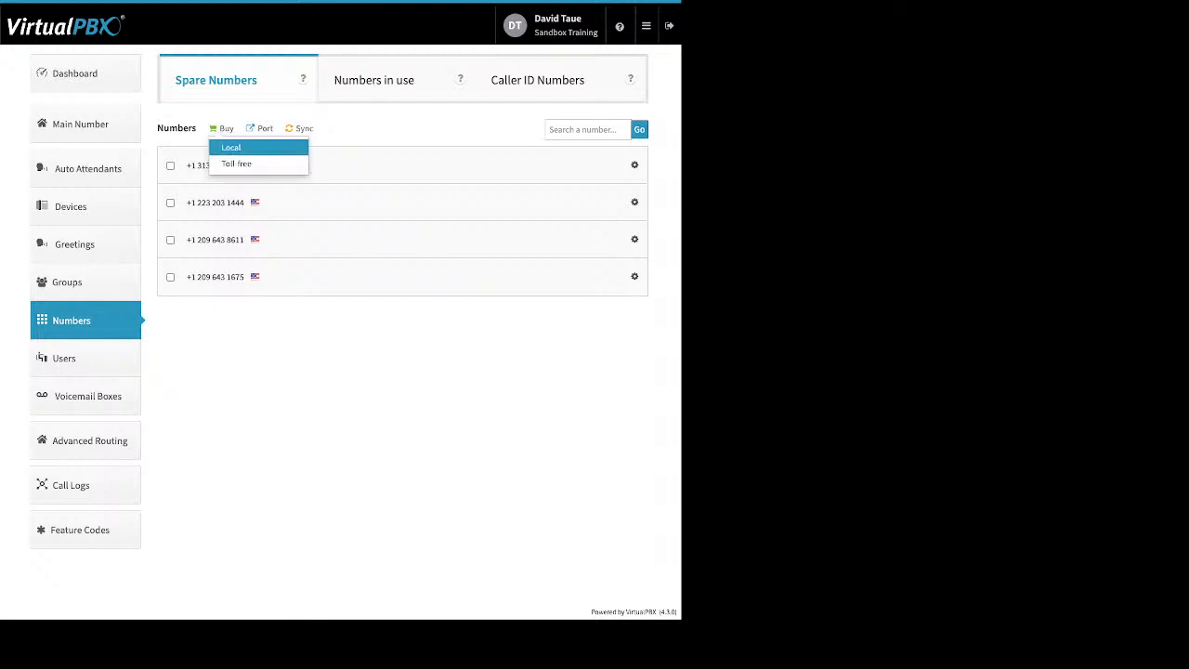
key("Escape")
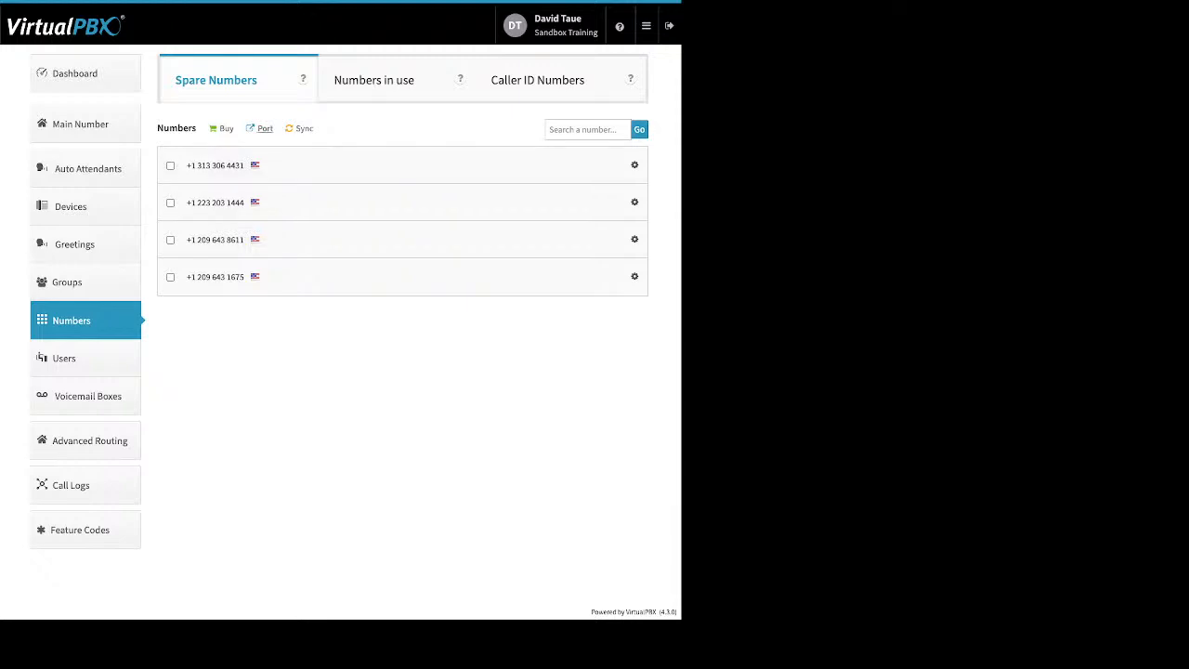
left_click(264, 128)
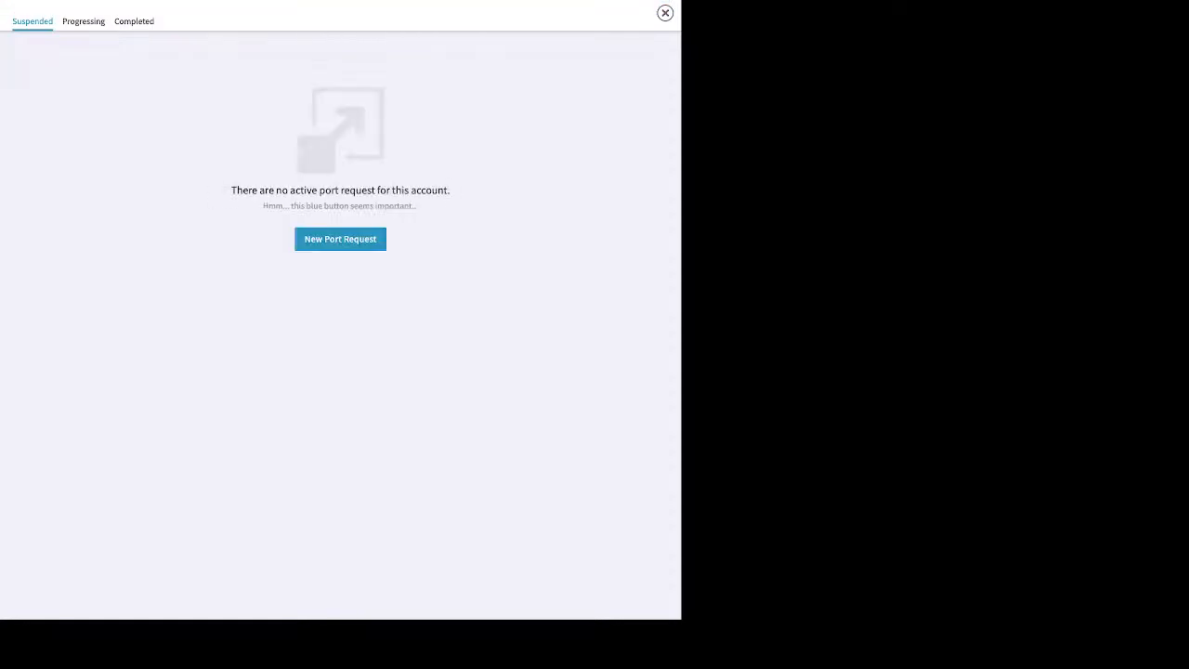
- Create port request 'test' for U.S. Local Numbers and acknowledge the bill is within 30 days
left_click(340, 239)
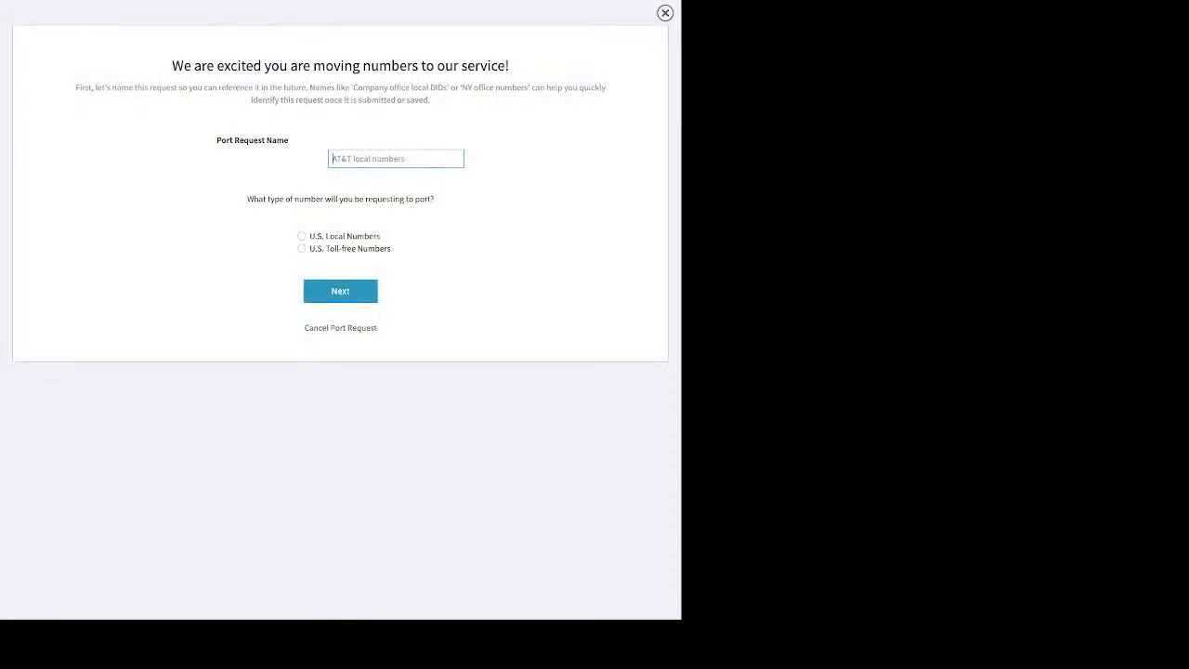
type("test")
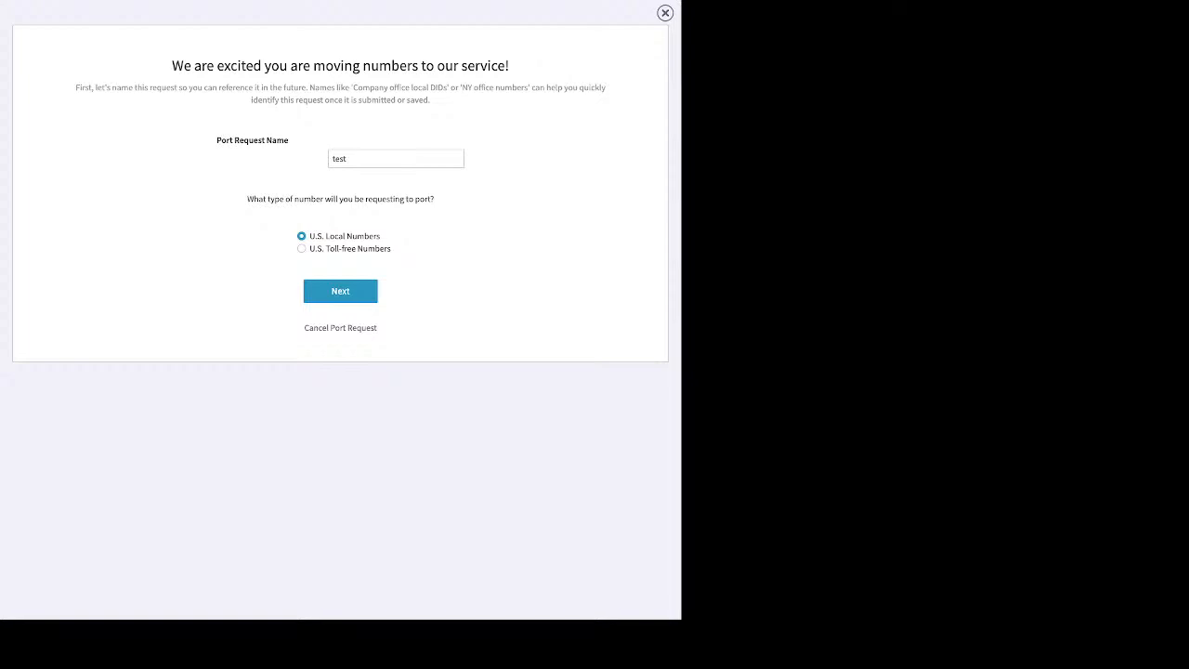
left_click(339, 291)
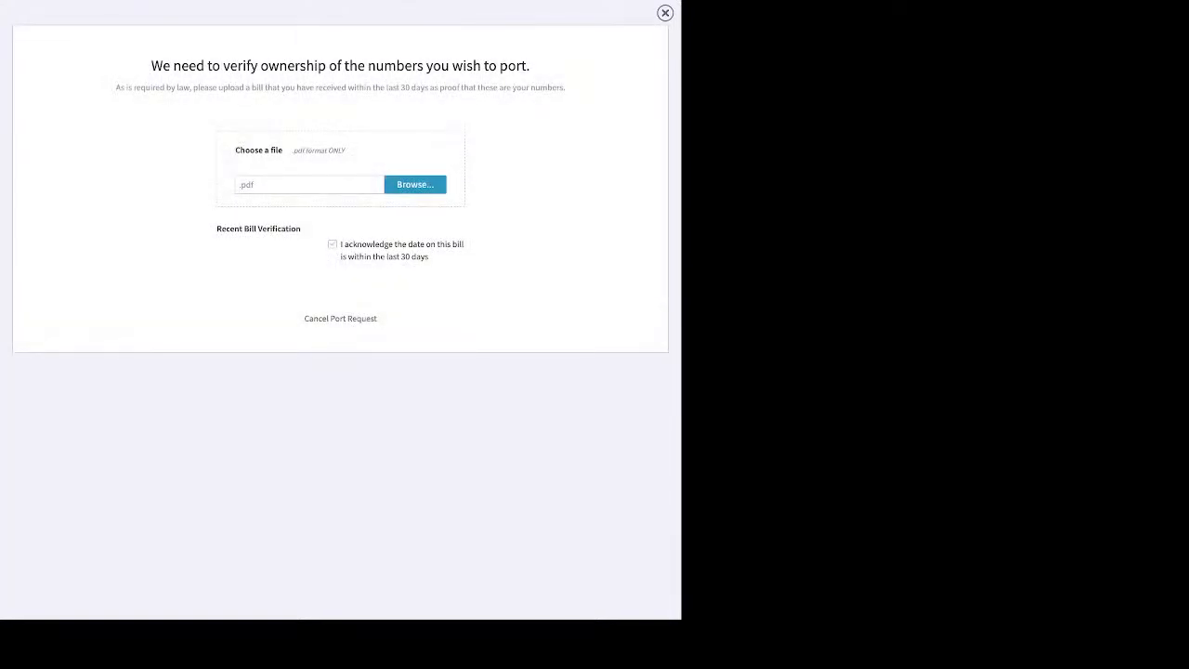
left_click(333, 243)
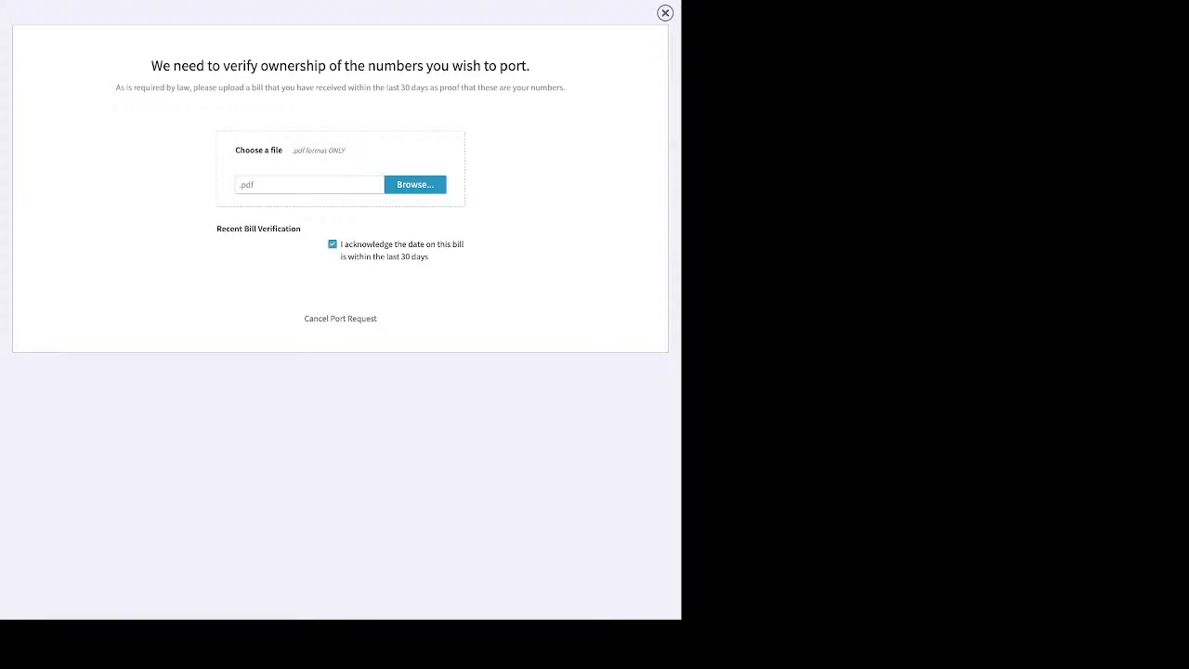
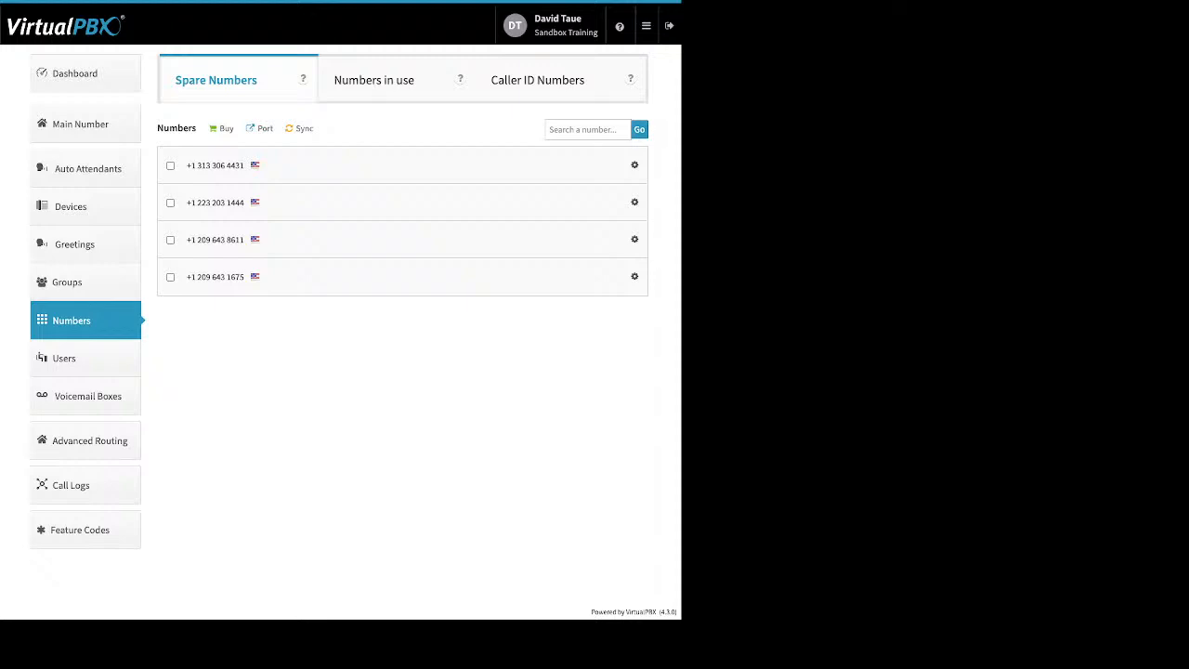
- Go to the Users list and start a new user, with extension 1017 prefilled
left_click(64, 359)
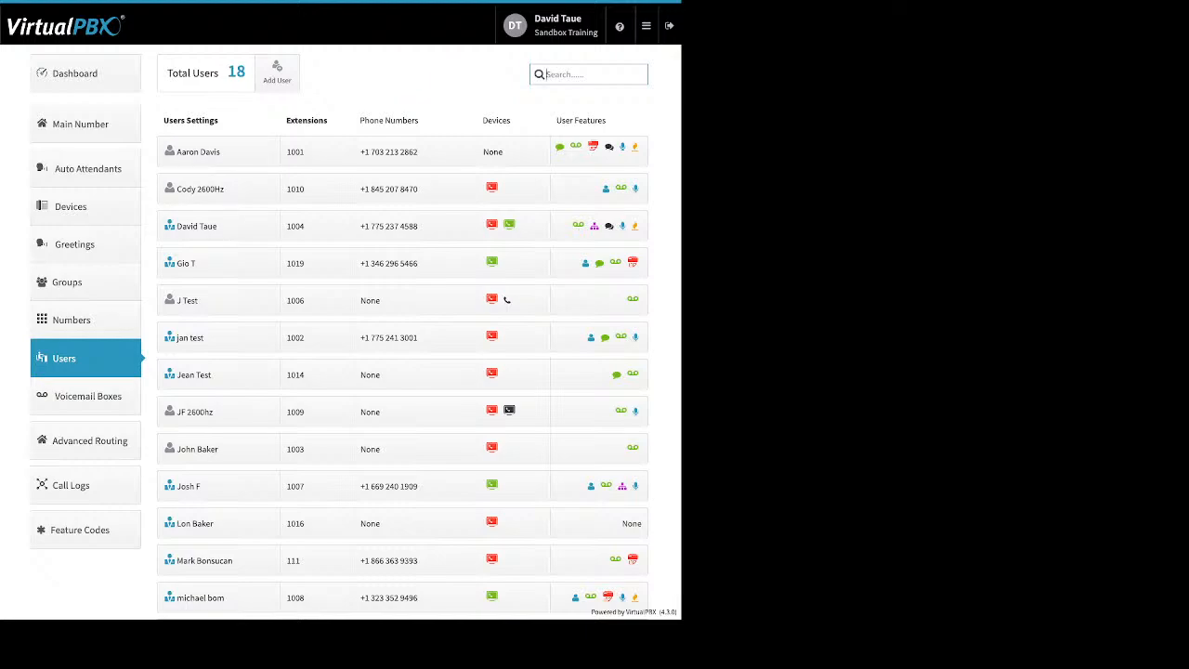
left_click(277, 70)
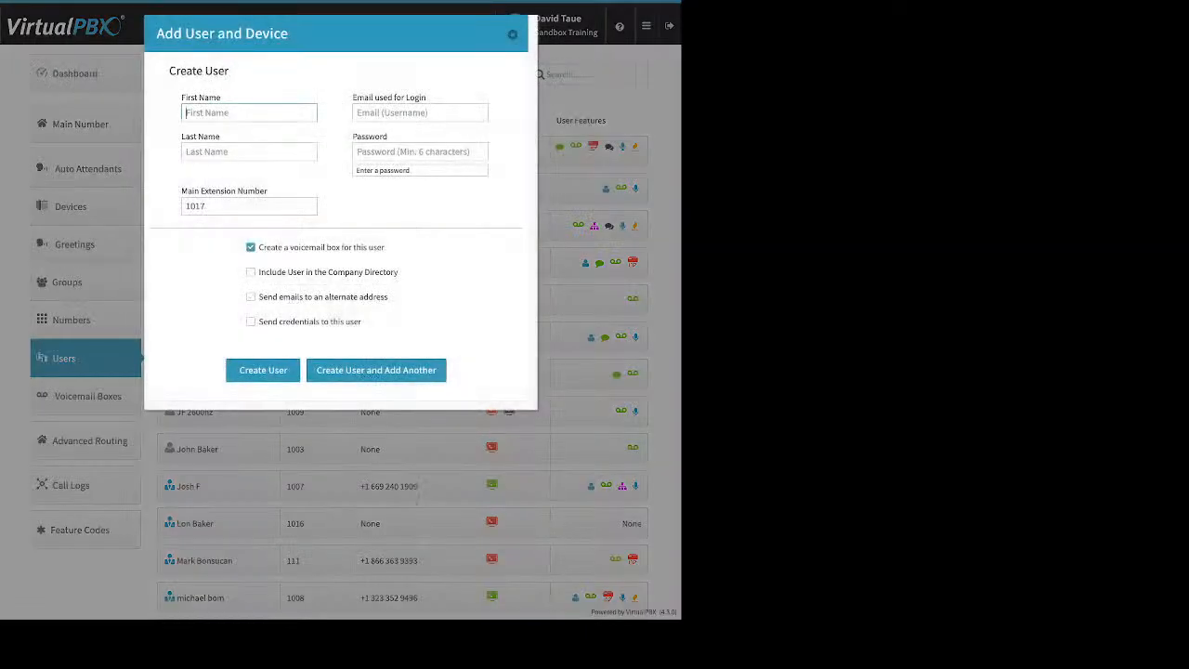
left_click_drag(427, 98, 364, 97)
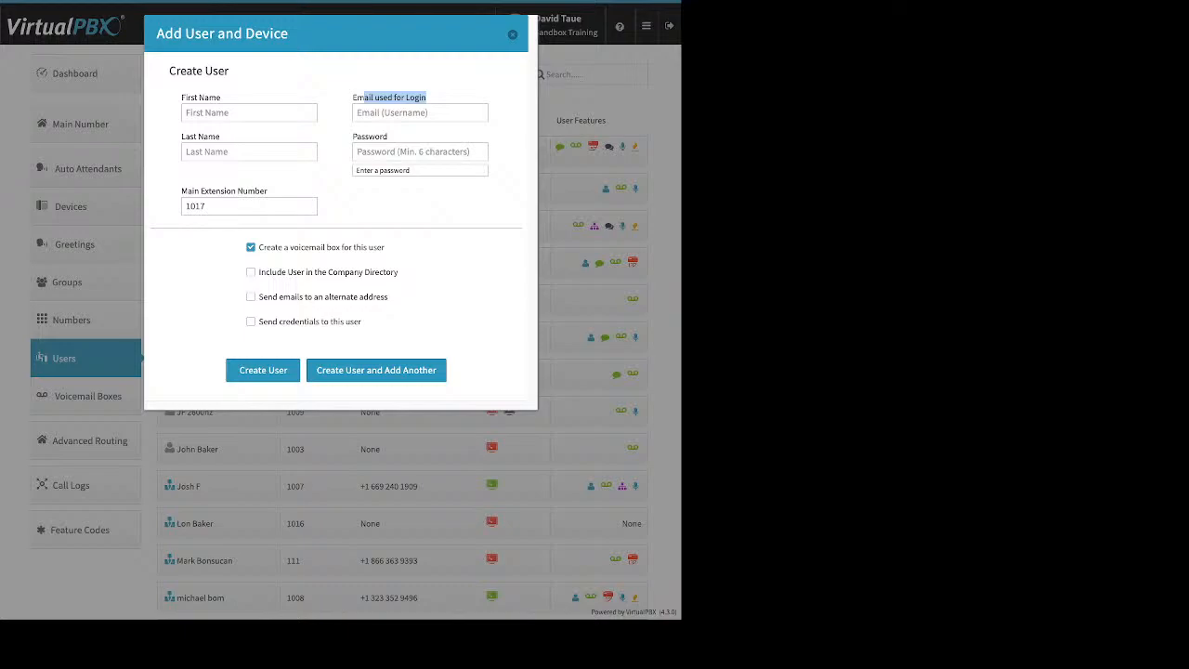
left_click(420, 151)
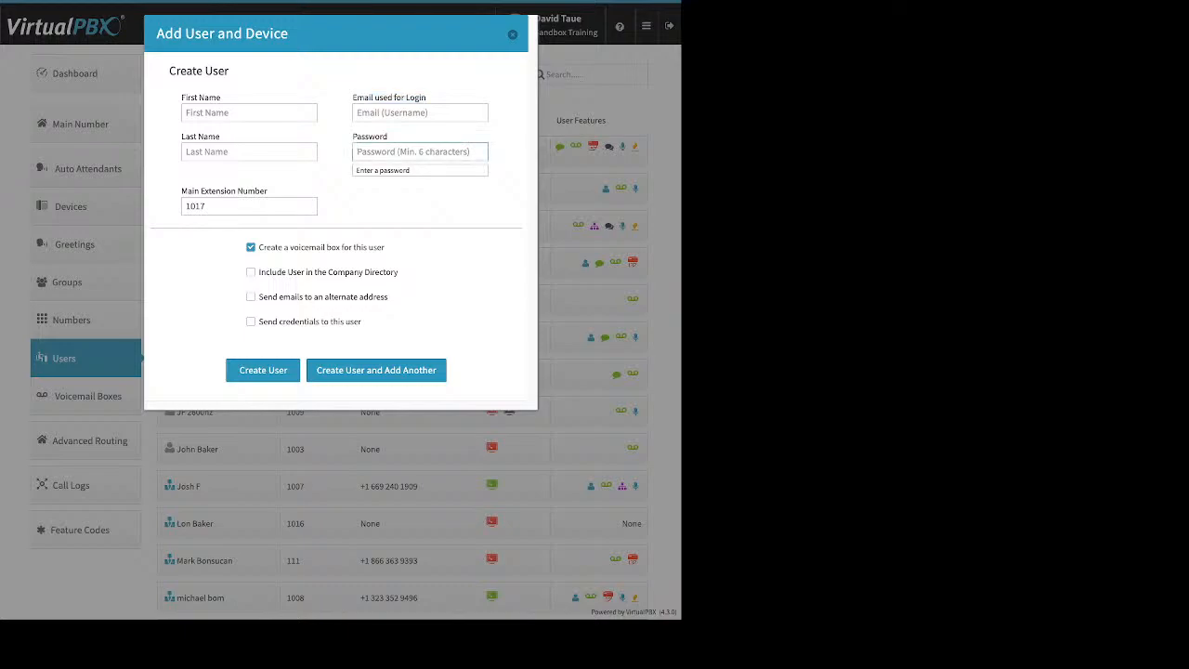
left_click(243, 206)
left_click_drag(206, 206, 184, 206)
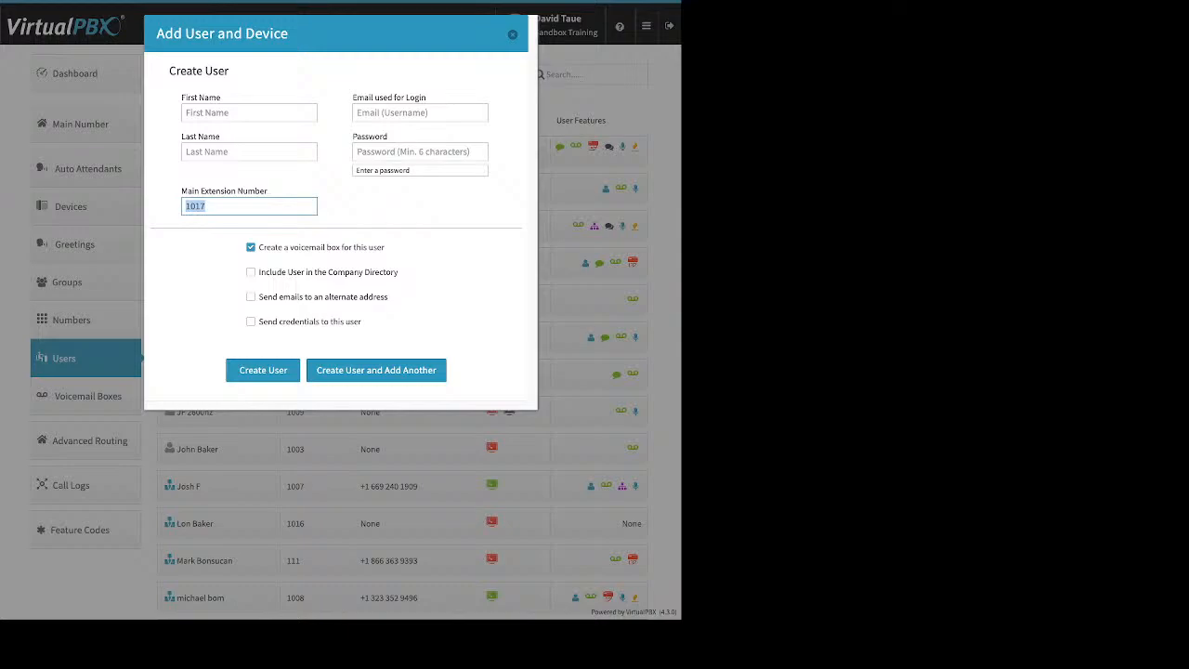
left_click_drag(385, 247, 305, 247)
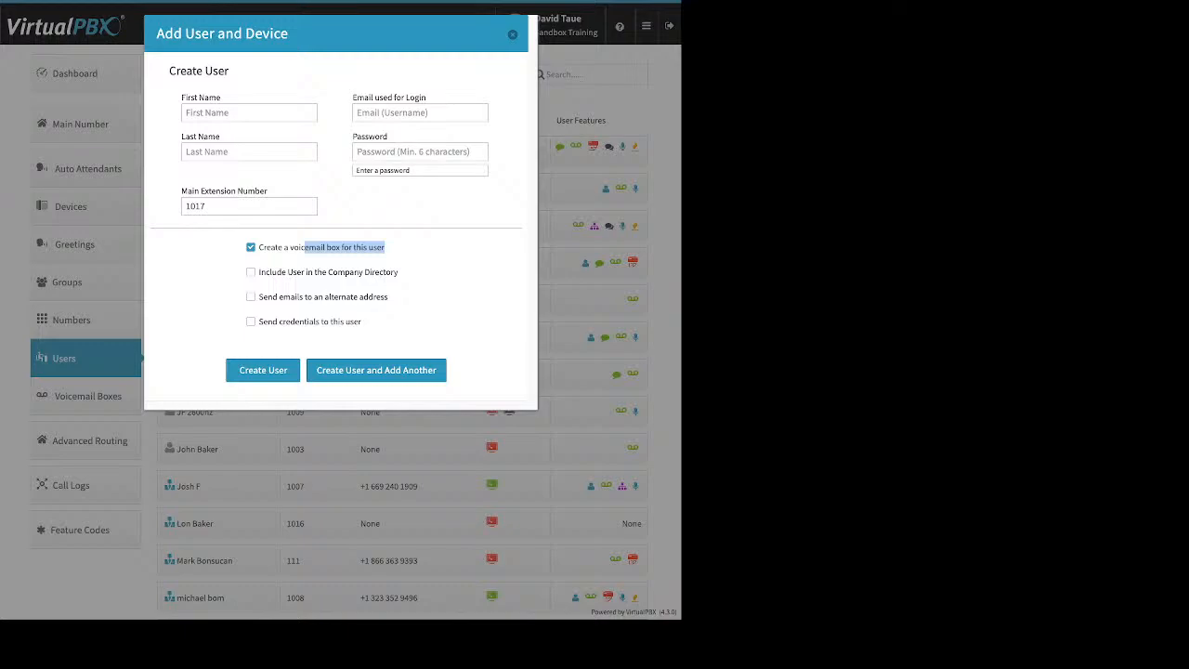
left_click(408, 249)
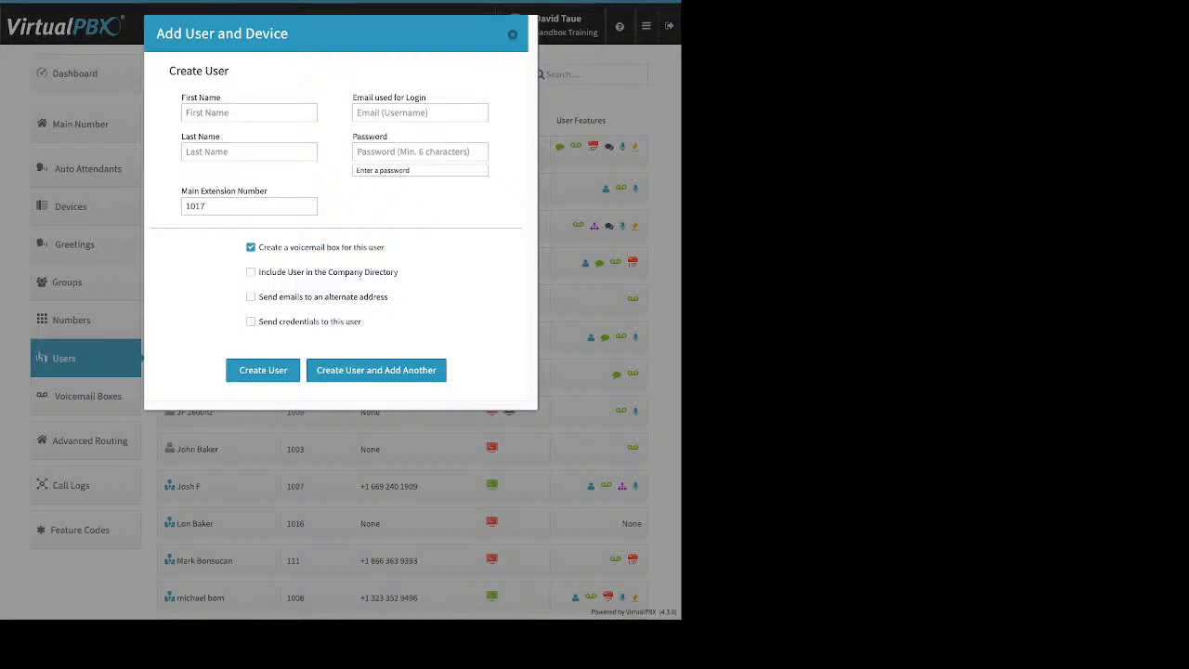
- Toggle 'Send emails to an alternate address' on and off, leaving it off
left_click_drag(259, 273, 300, 272)
left_click(250, 297)
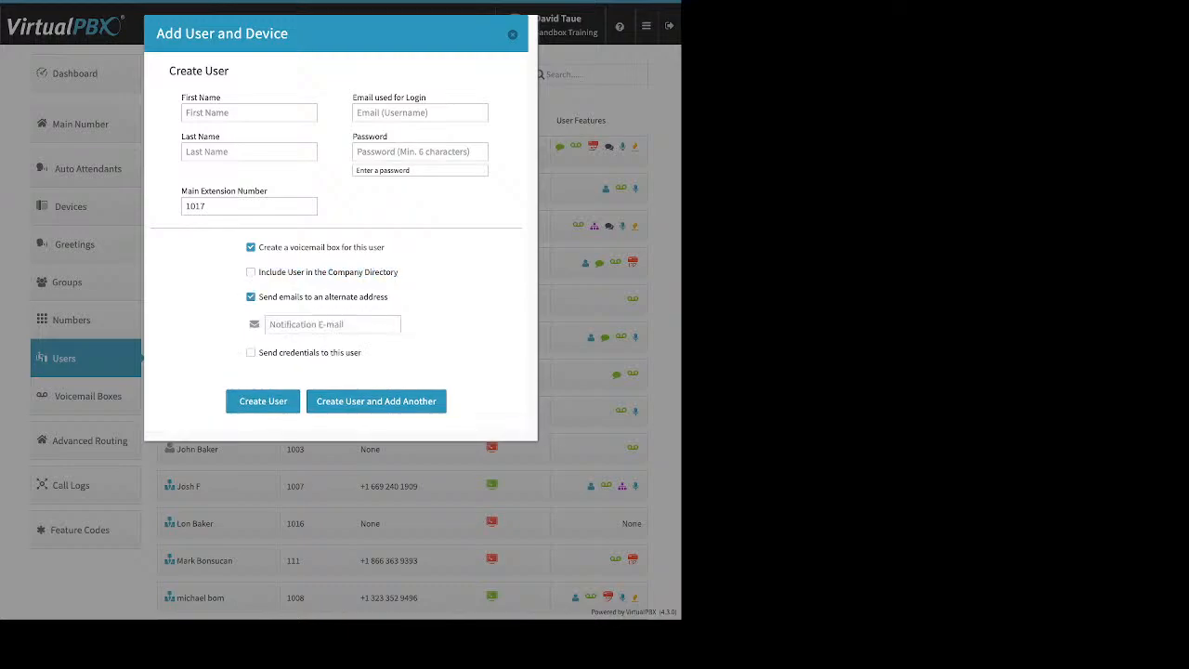
left_click_drag(388, 296, 258, 296)
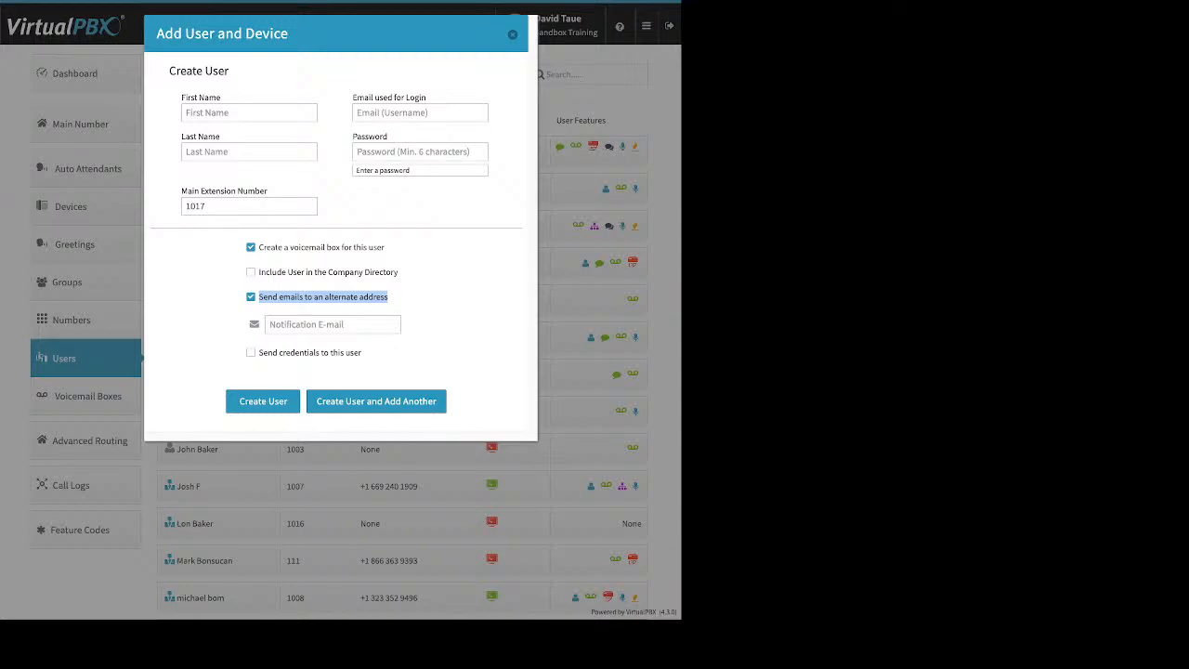
left_click(405, 299)
left_click(250, 297)
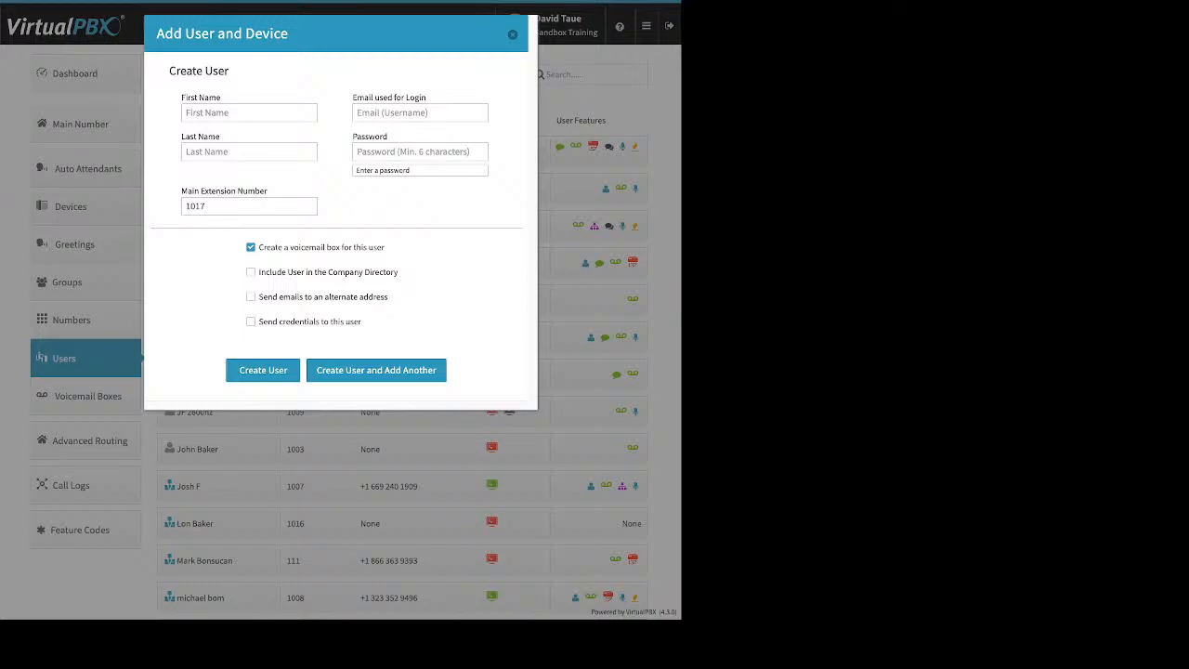
left_click(251, 297)
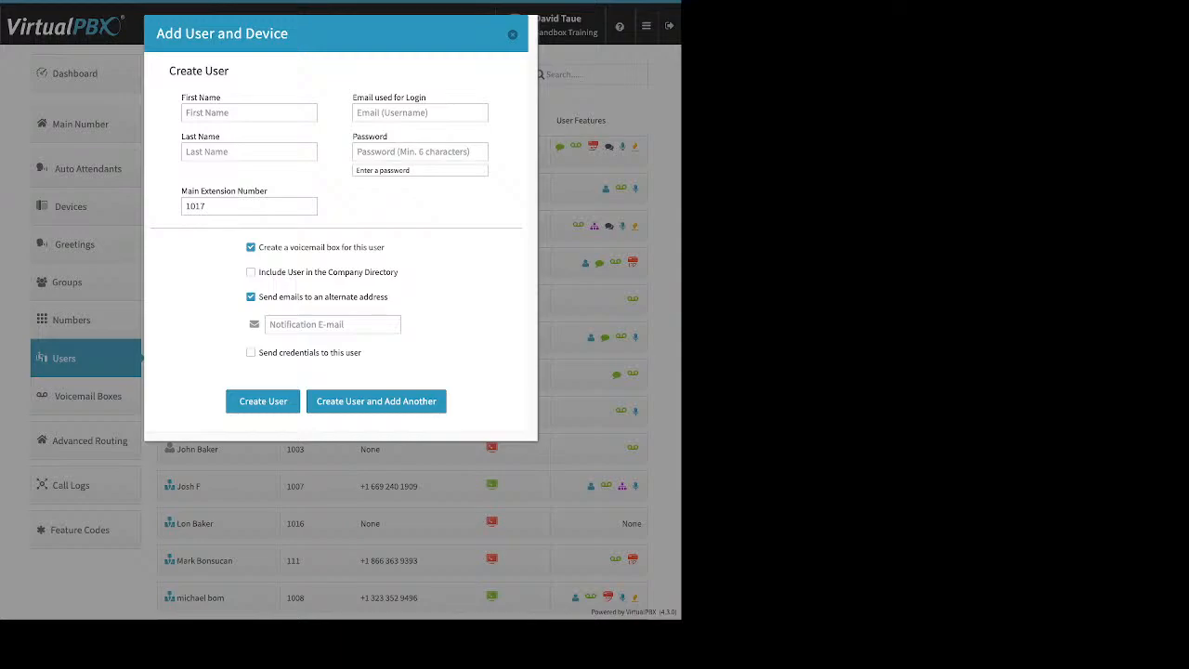
left_click(251, 297)
- Tick 'Send credentials to this user', then close the form without creating anyone
left_click(250, 321)
left_click_drag(362, 321, 286, 321)
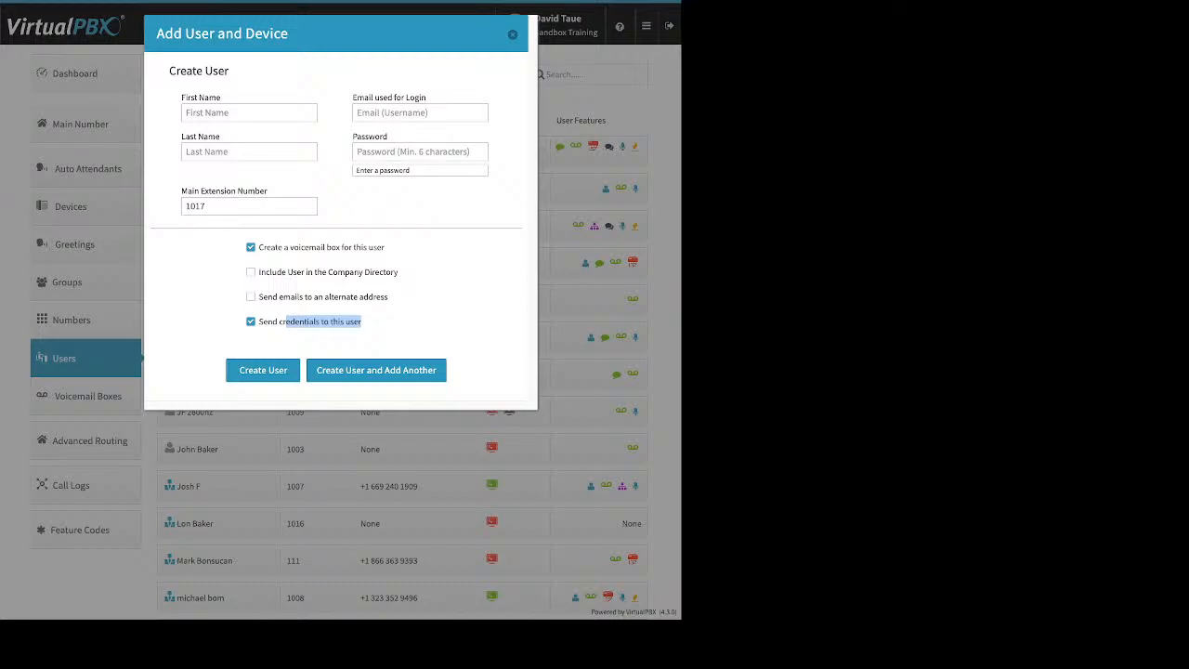
left_click(511, 34)
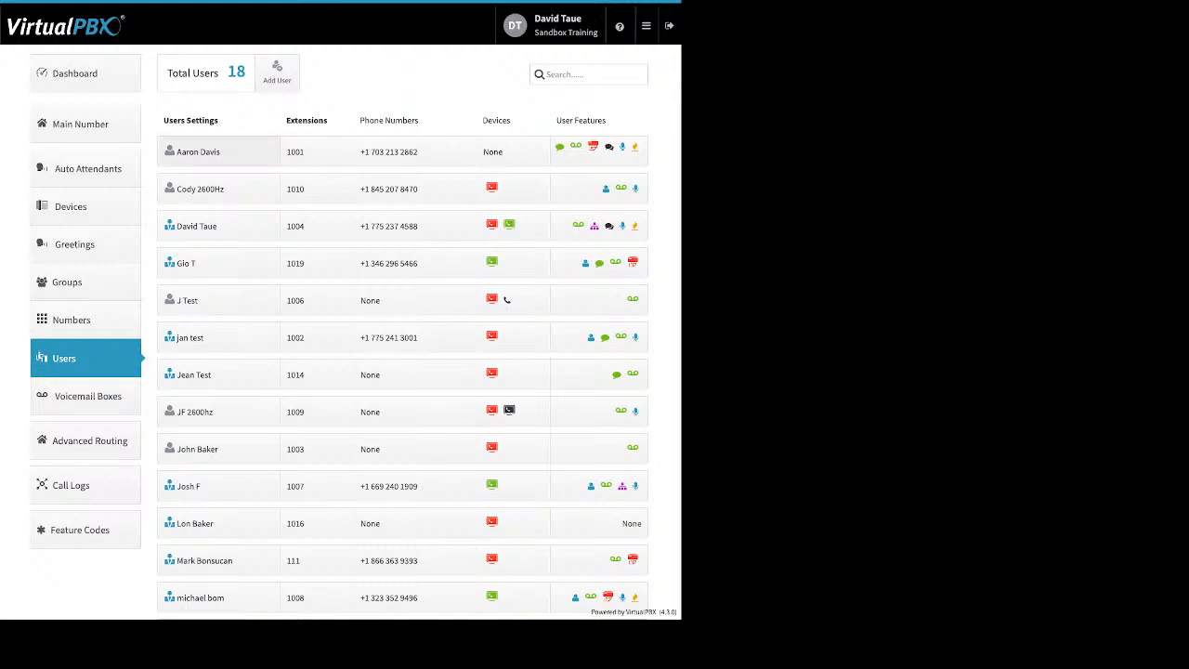
left_click(218, 151)
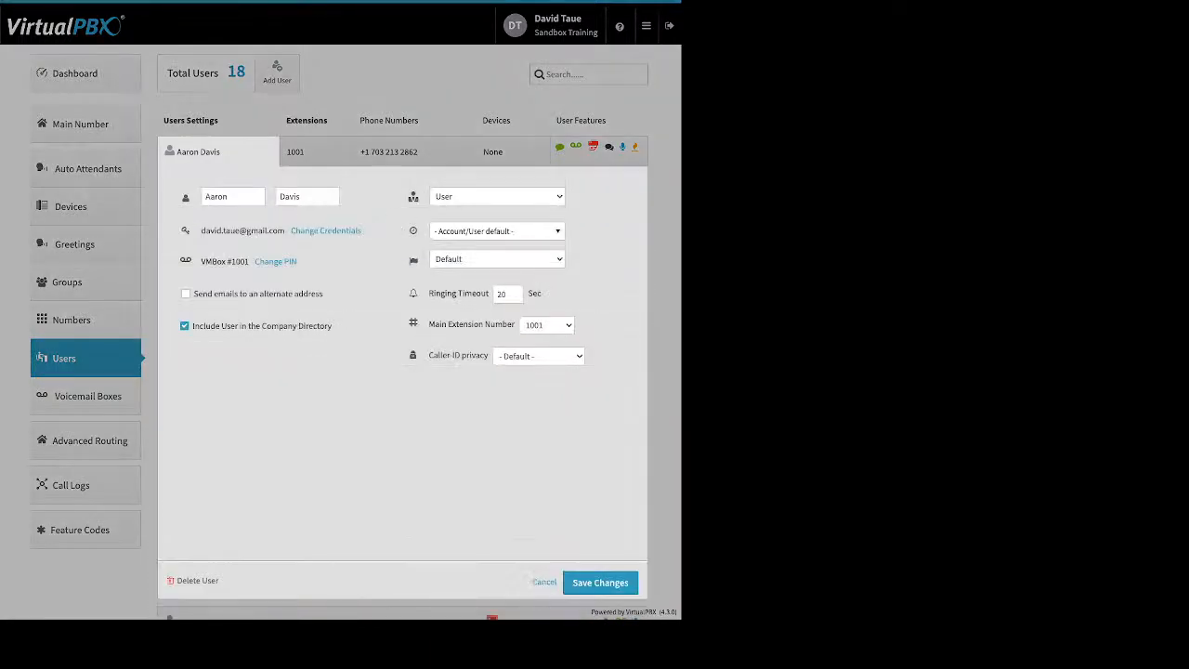
- Open and cancel the Change Credentials and Change PIN forms for extension 1001's user
left_click(325, 230)
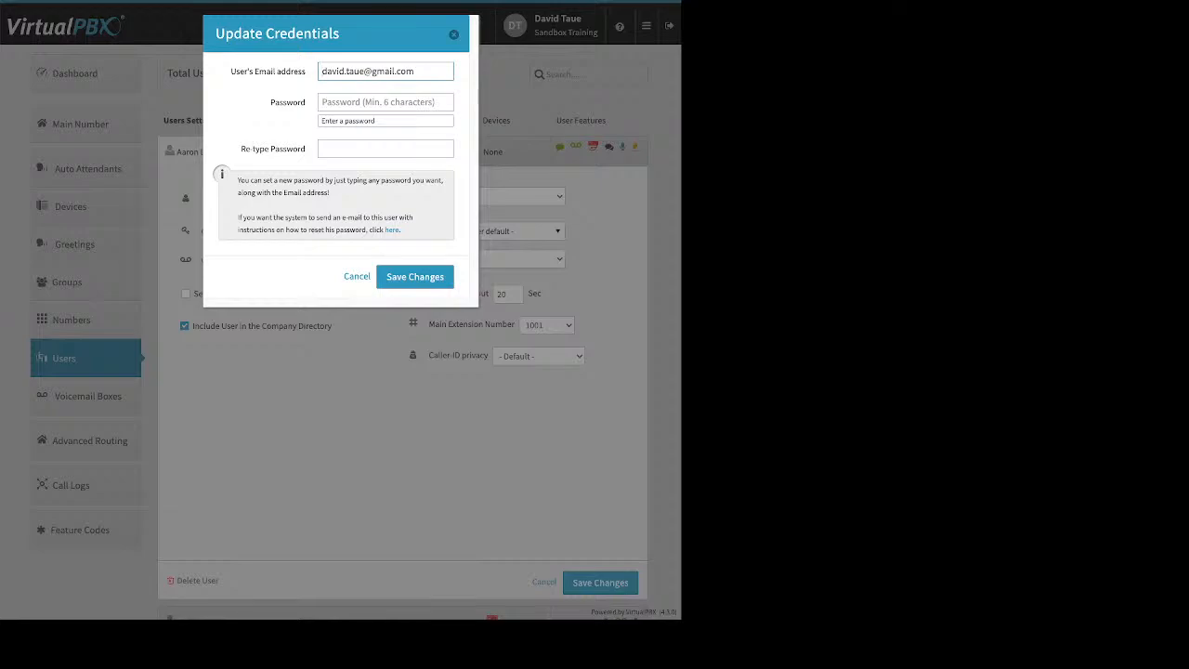
left_click_drag(403, 230, 383, 230)
key("Escape")
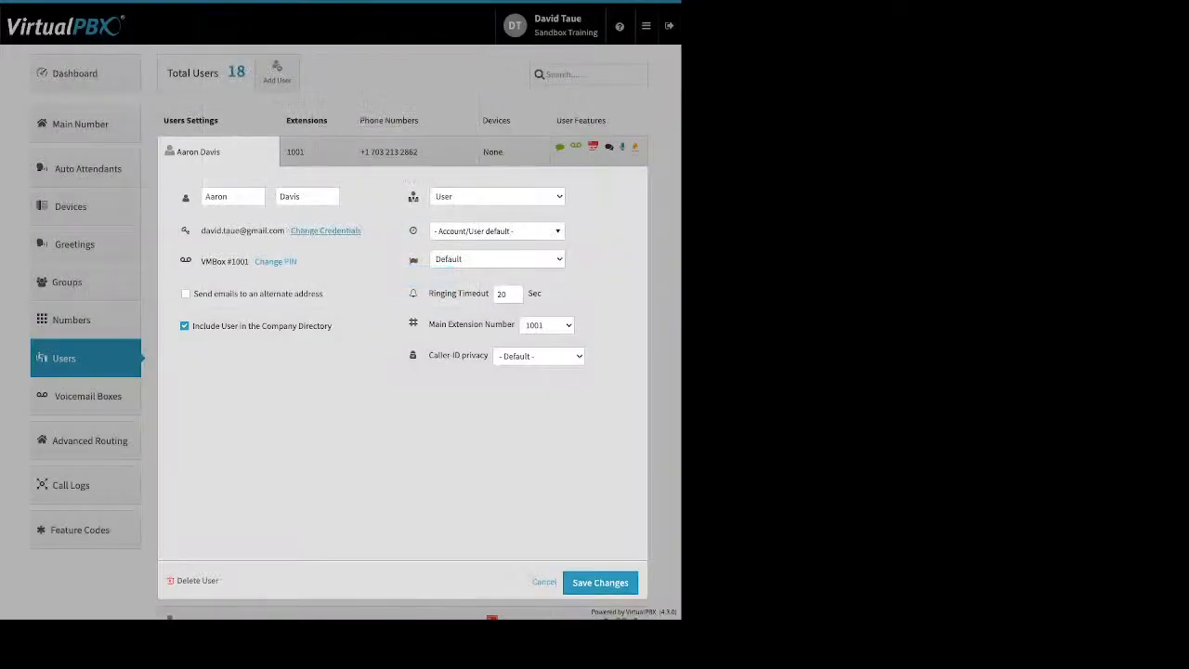
left_click(275, 261)
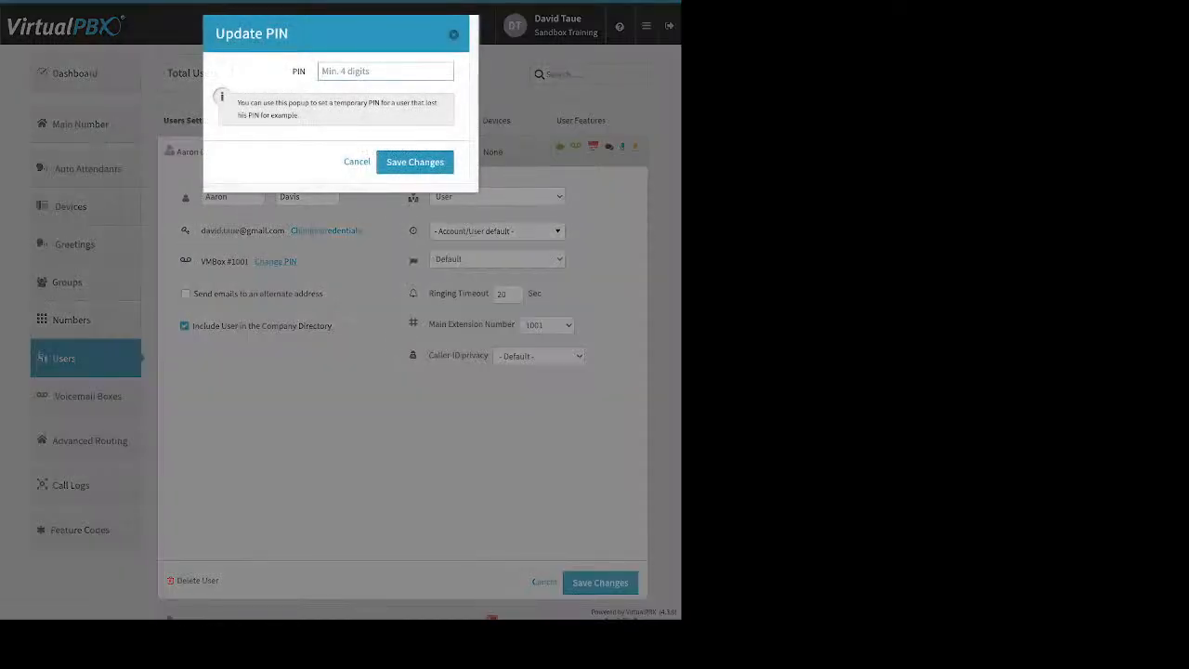
key("Escape")
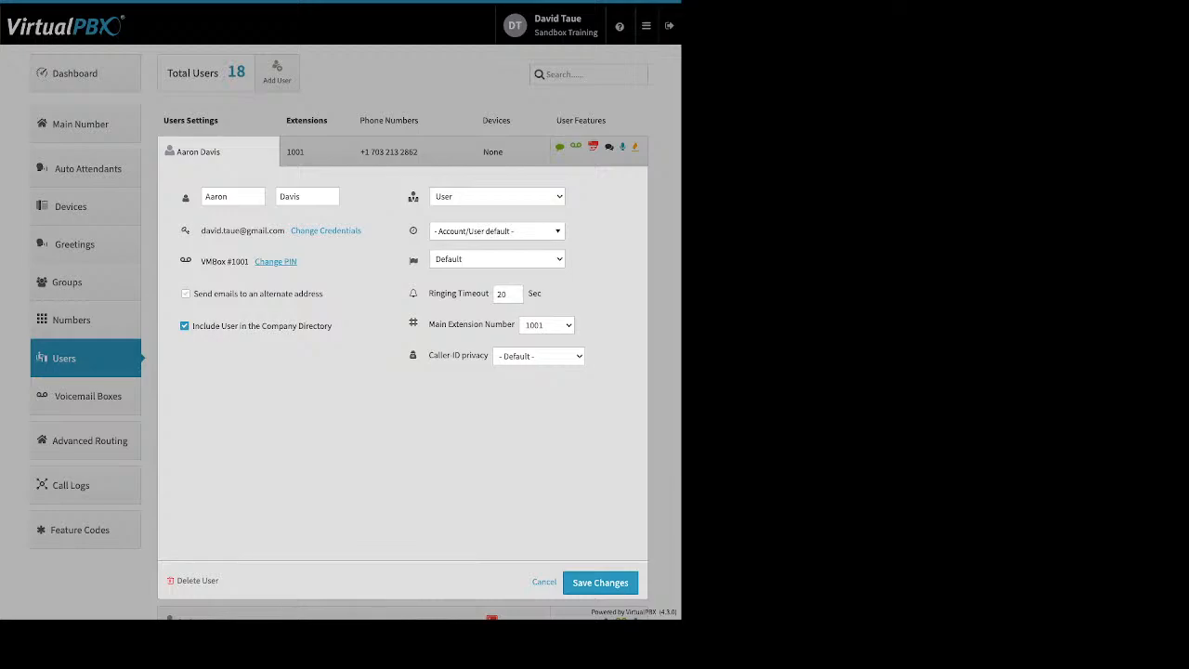
- Toggle alternate-address emails on and back off, keeping the company directory option unchanged
left_click(186, 293)
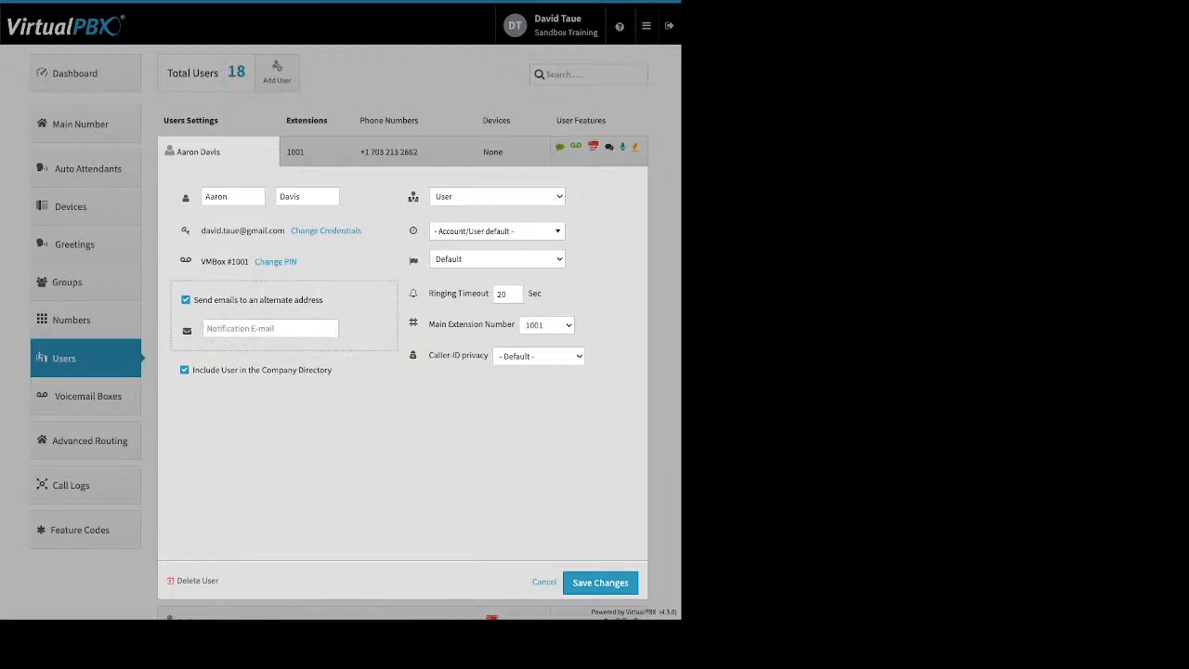
left_click(186, 299)
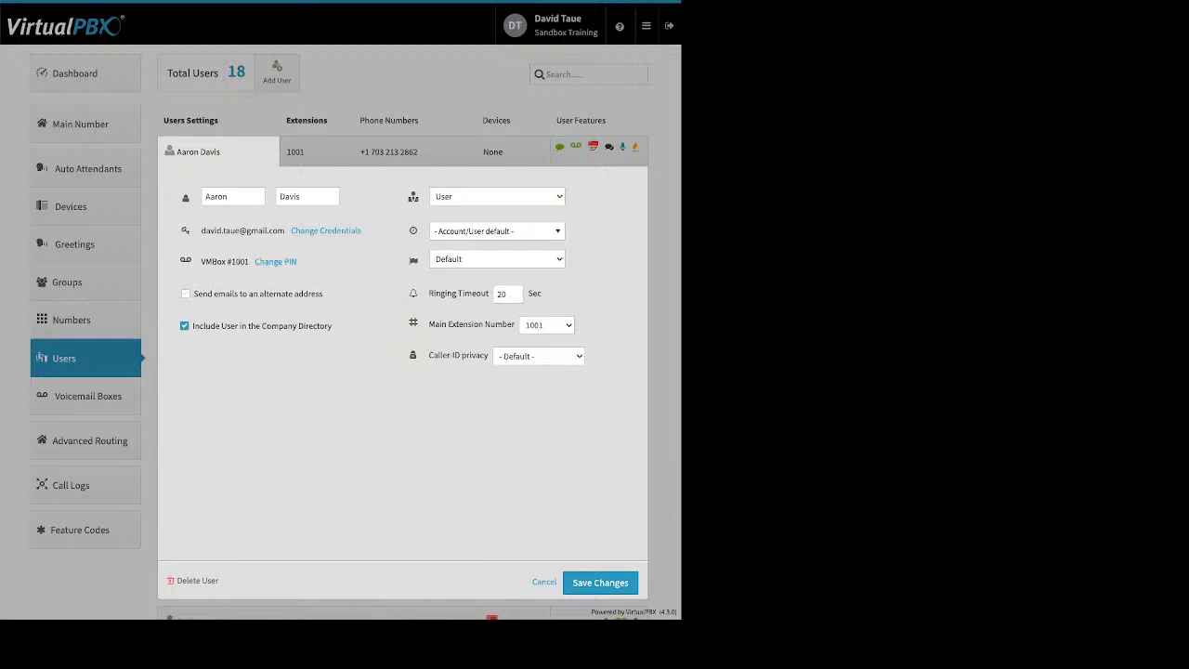
left_click_drag(333, 326, 246, 326)
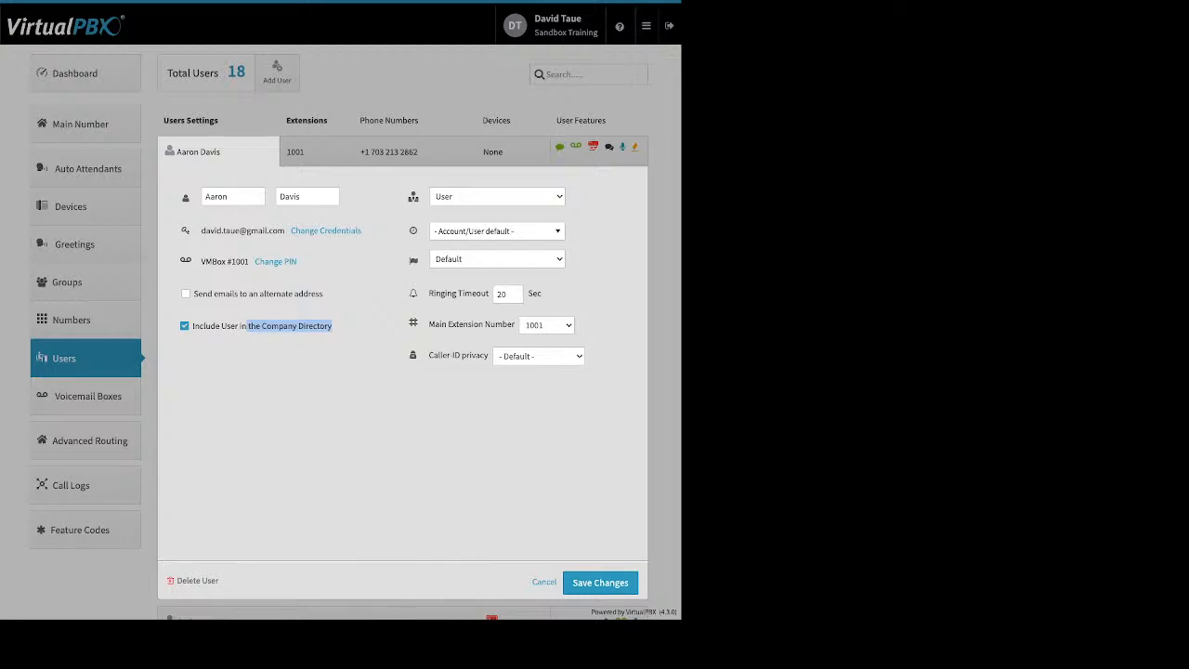
left_click(289, 349)
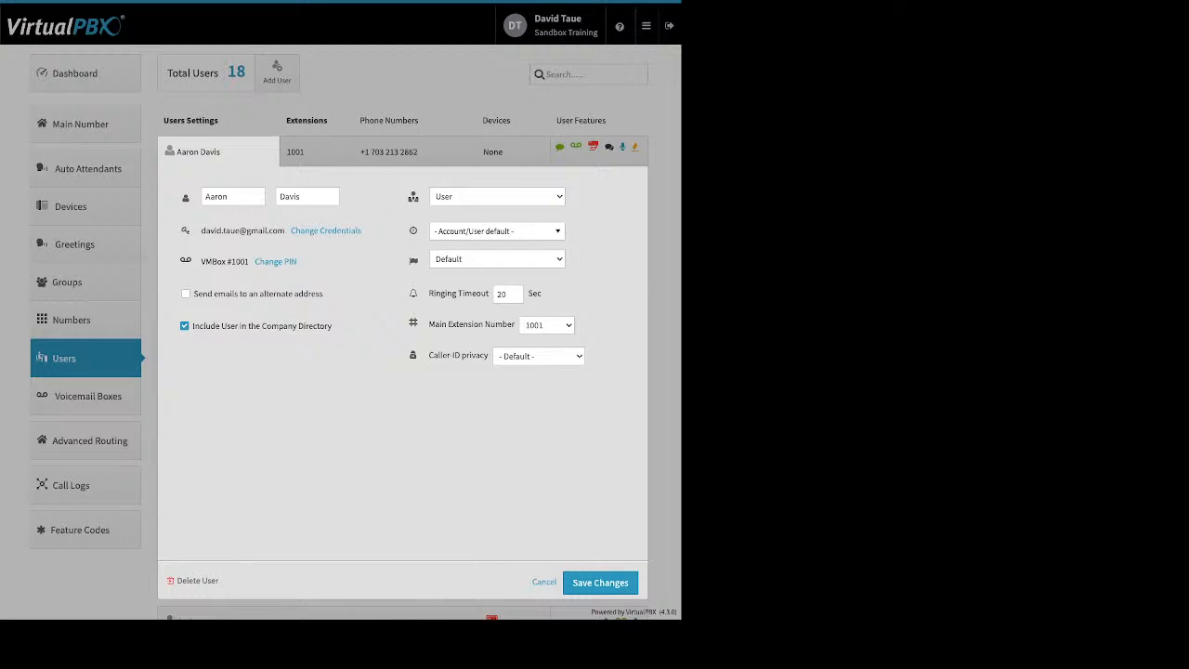
- Check the time zone list and 20-second ringing timeout unchanged, then open extension 1001's assignment
left_click(496, 231)
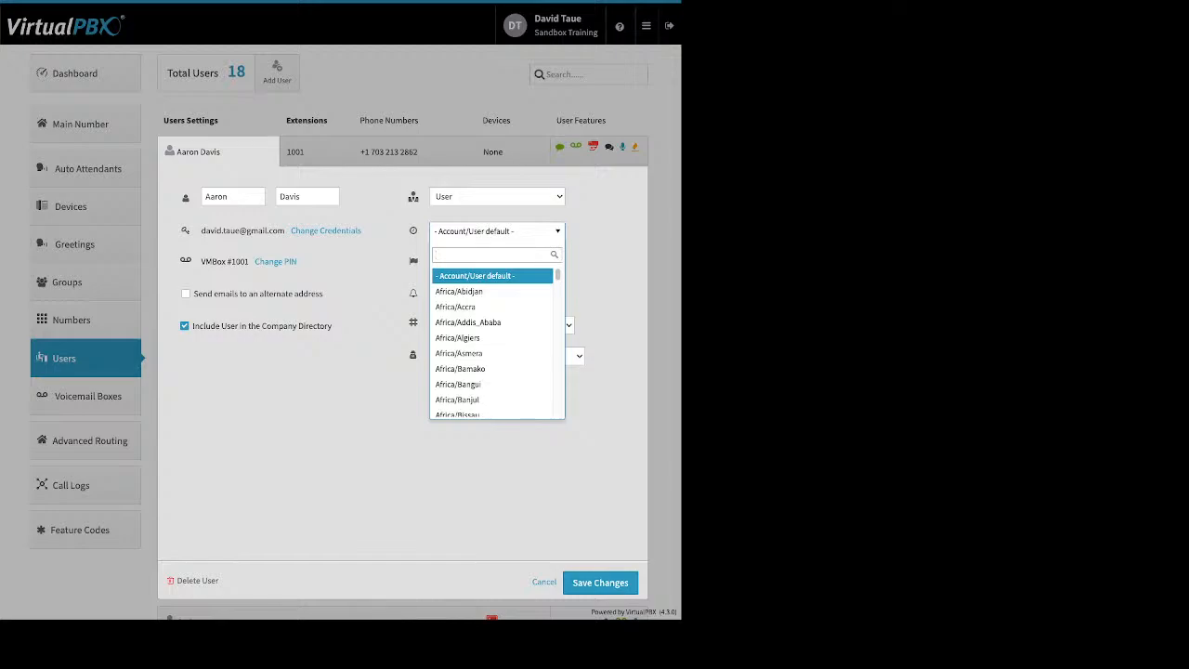
key("Escape")
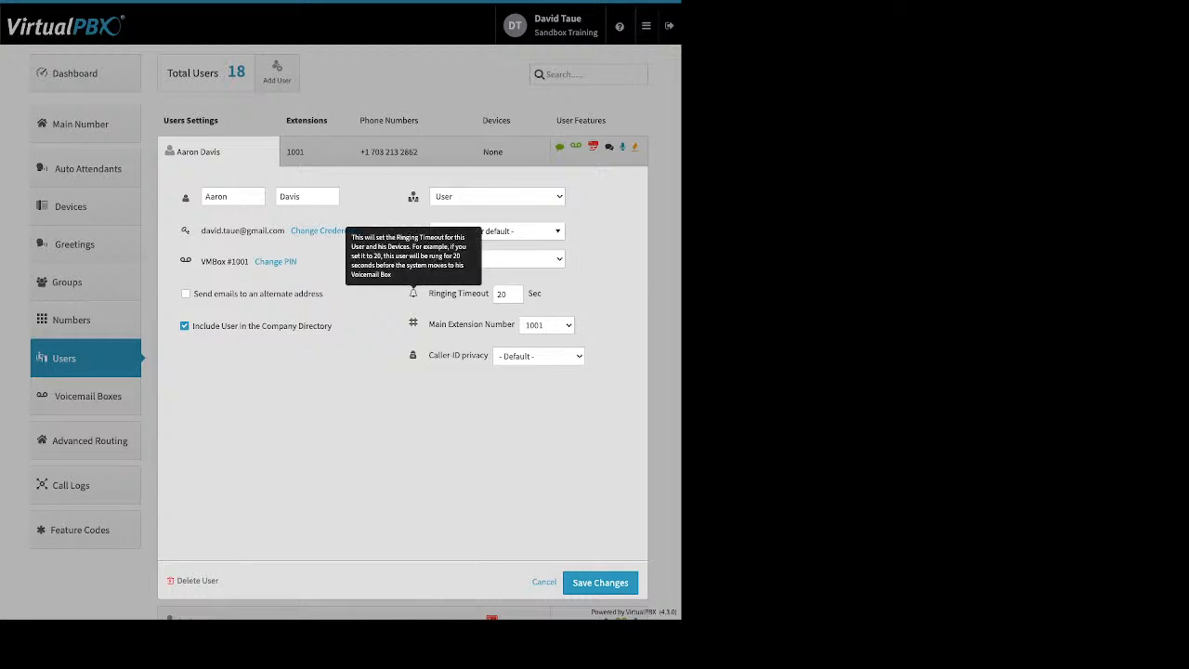
left_click_drag(428, 293, 484, 293)
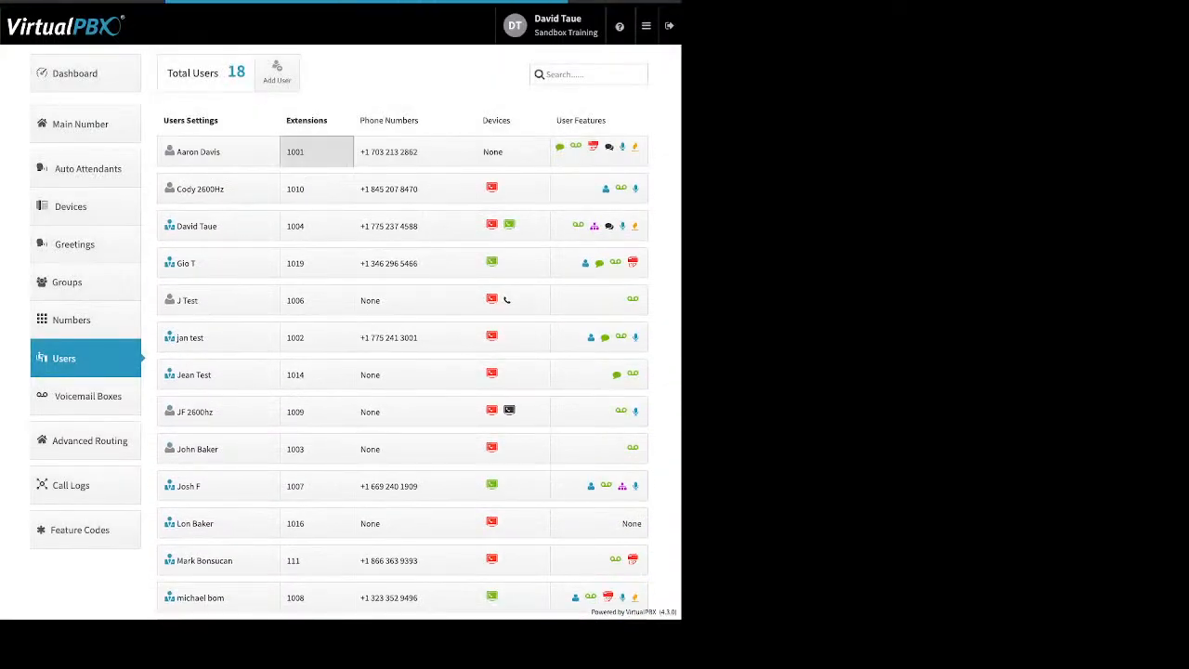
left_click(316, 152)
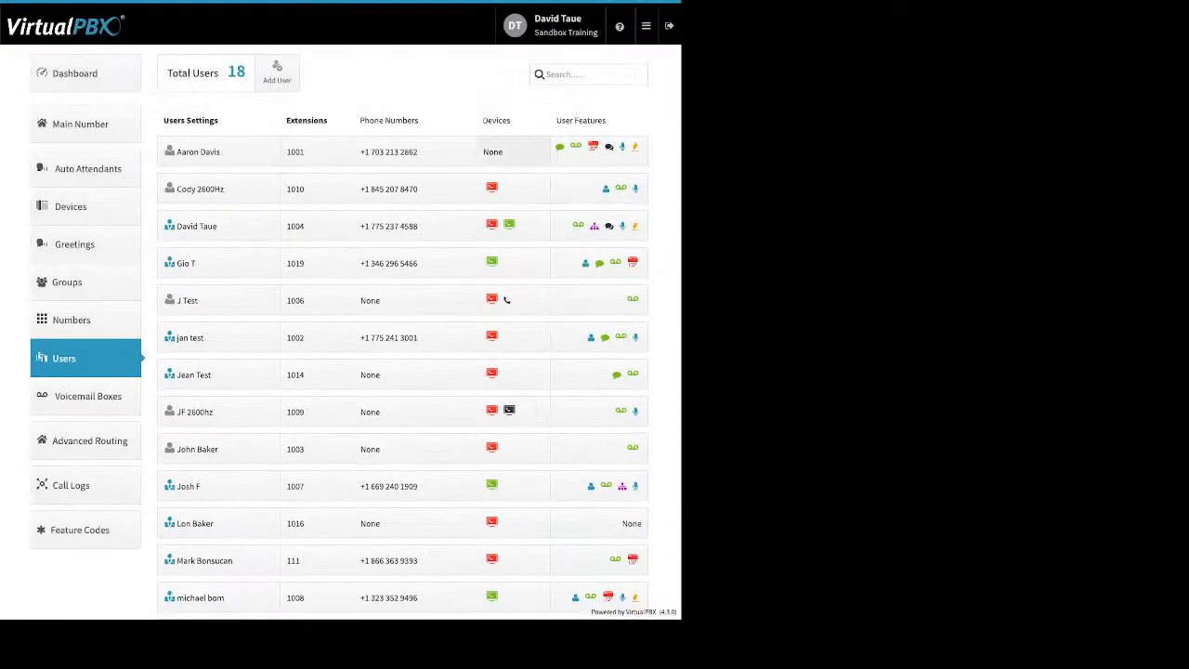
- Open the Devices 'None' cell in the extension 1001 user's row
left_click(492, 151)
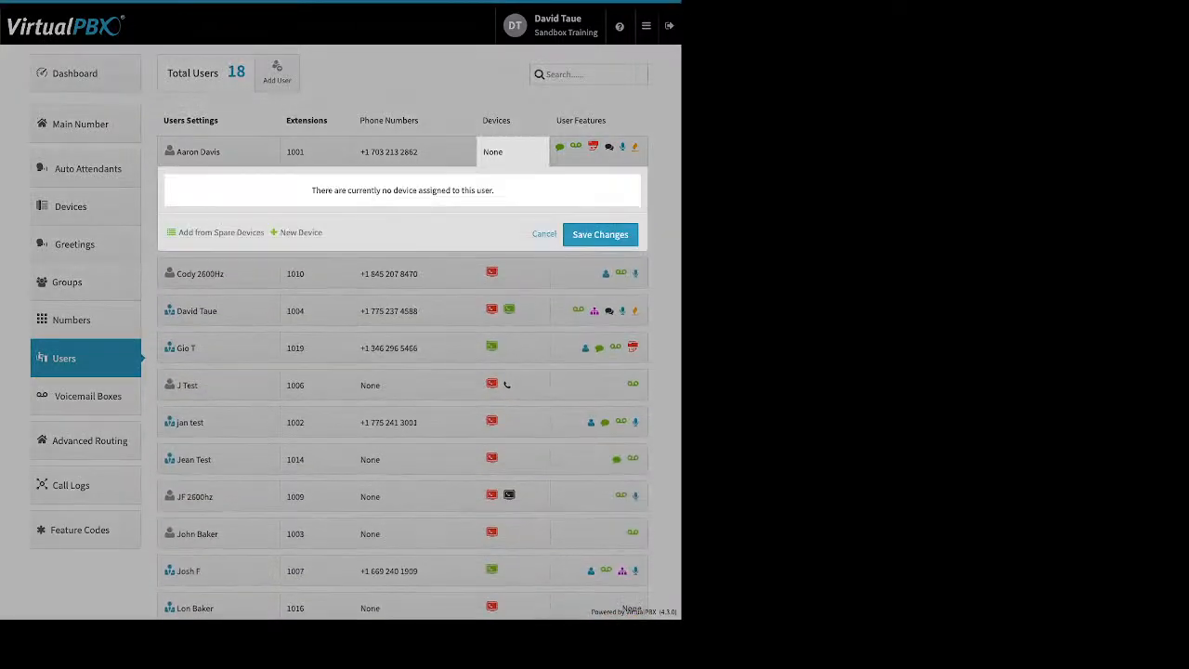
left_click(300, 232)
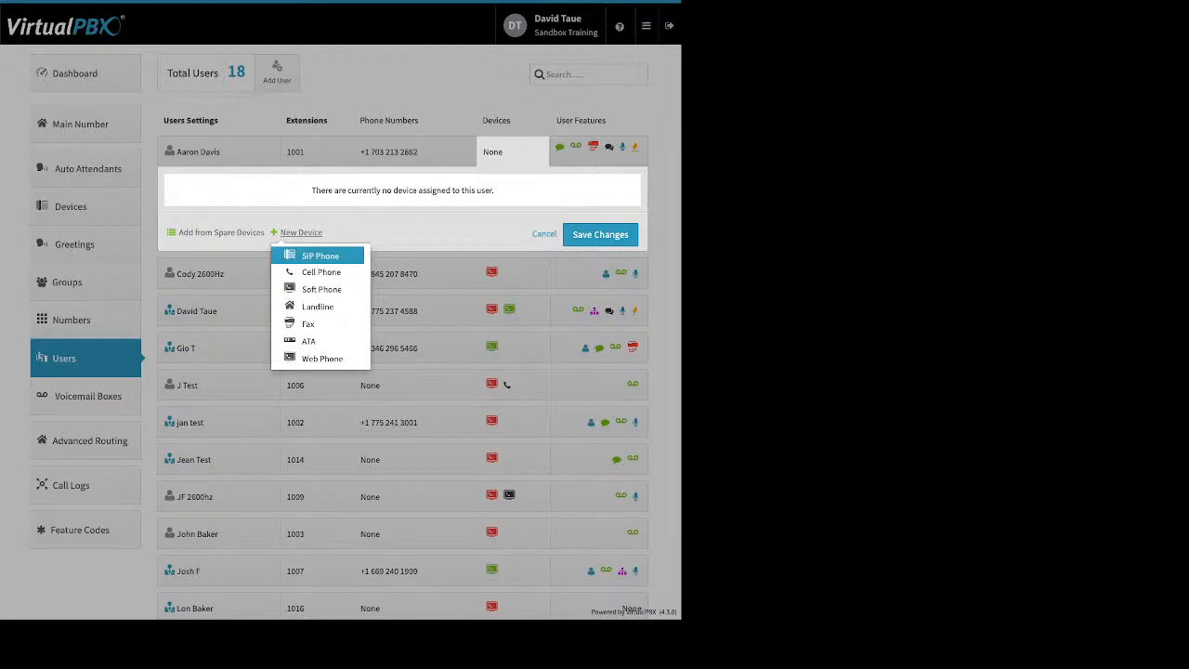
left_click(322, 288)
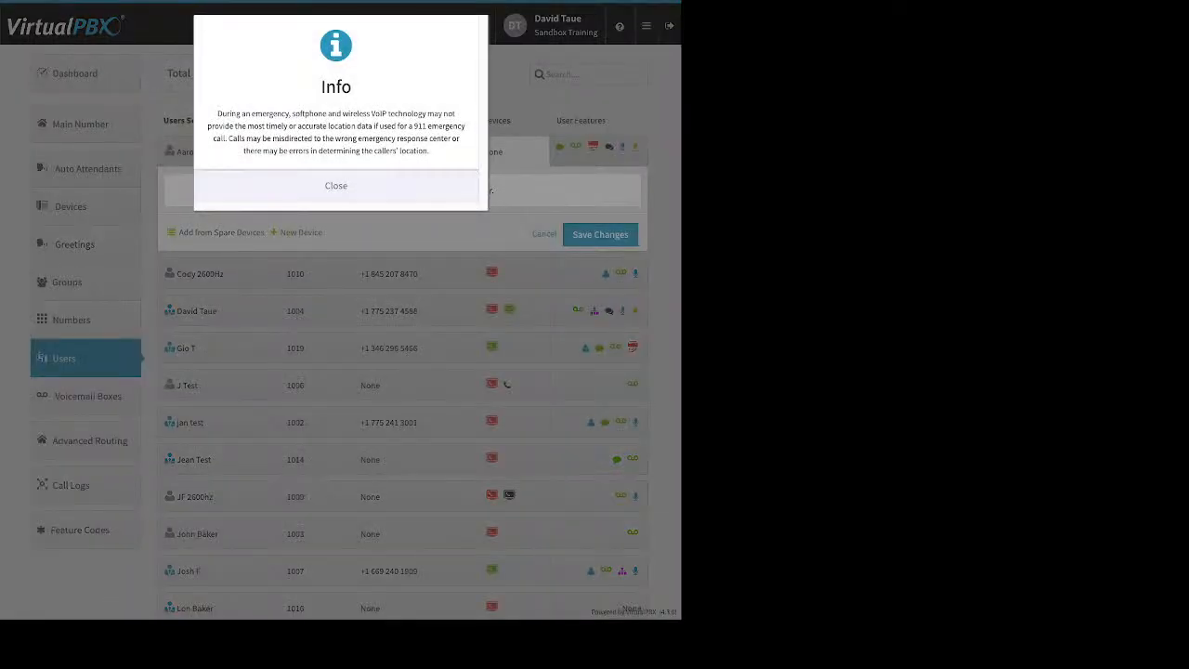
left_click(336, 186)
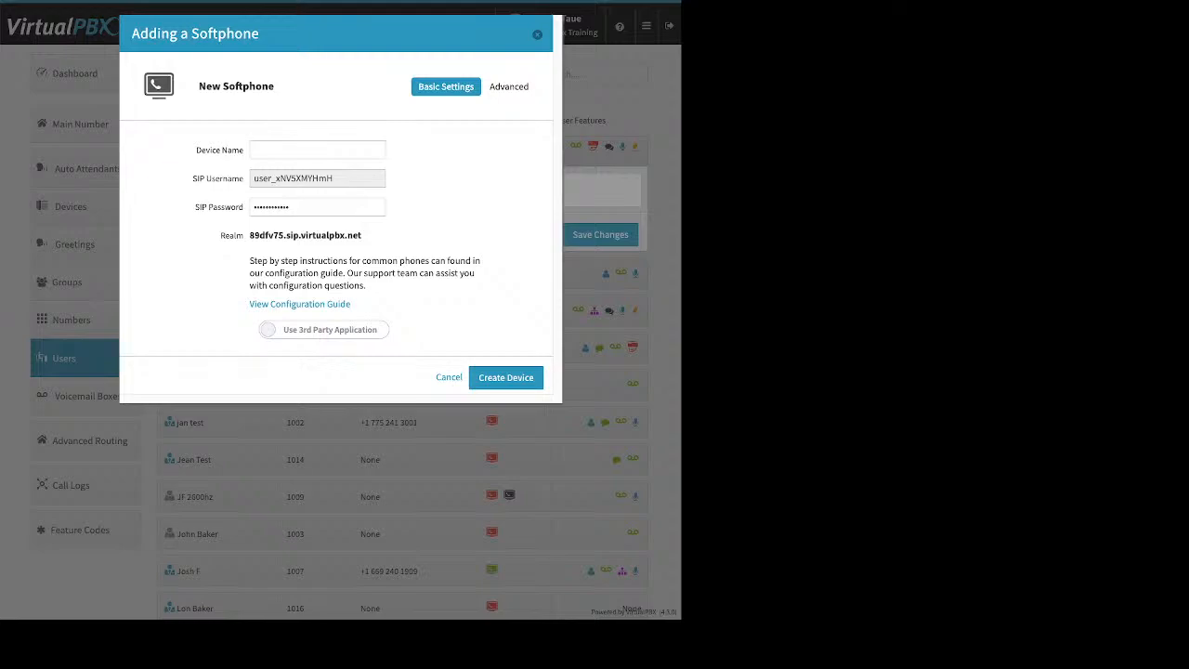
left_click(324, 330)
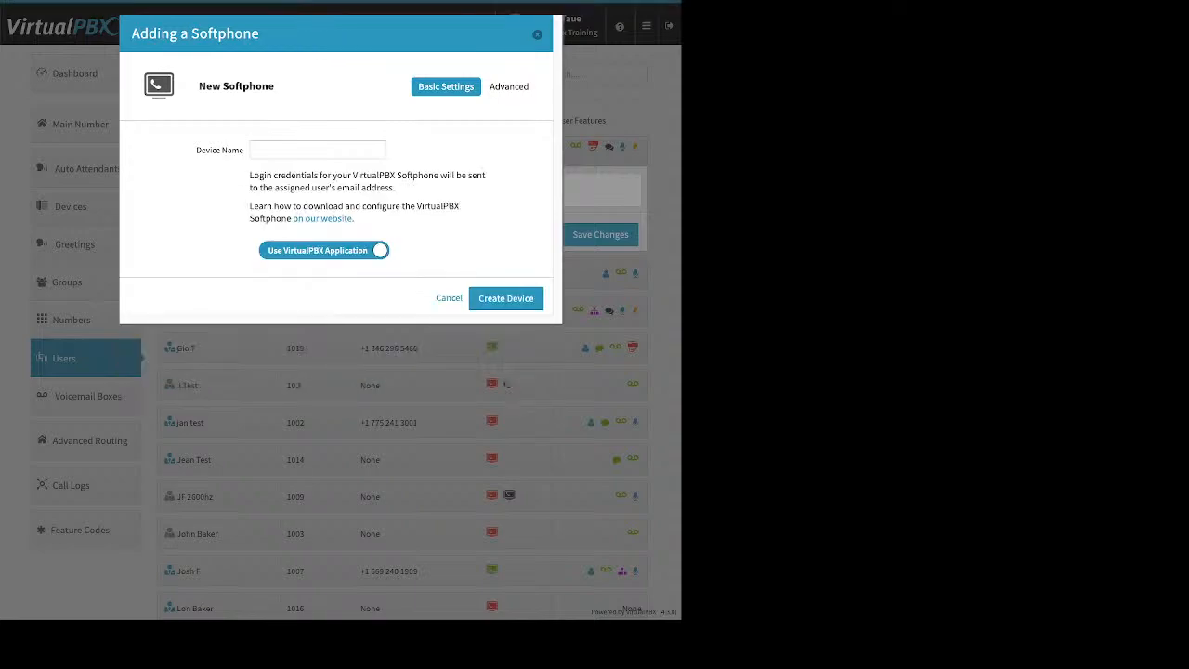
left_click(317, 149)
type("aaronsoft")
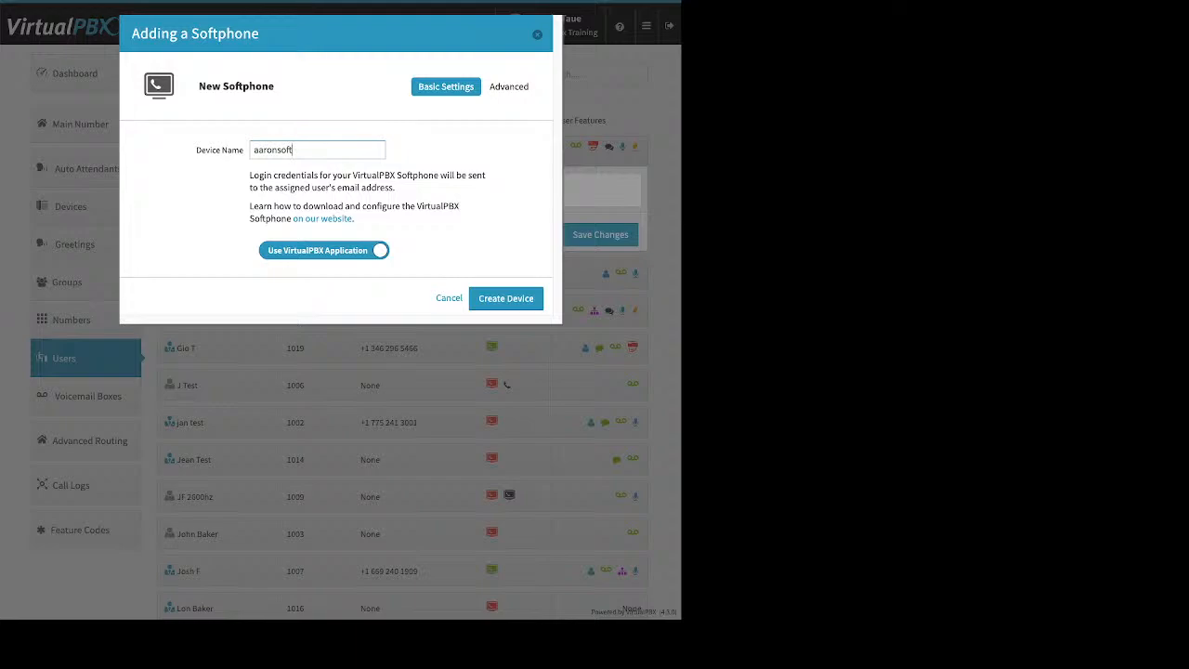
left_click(506, 298)
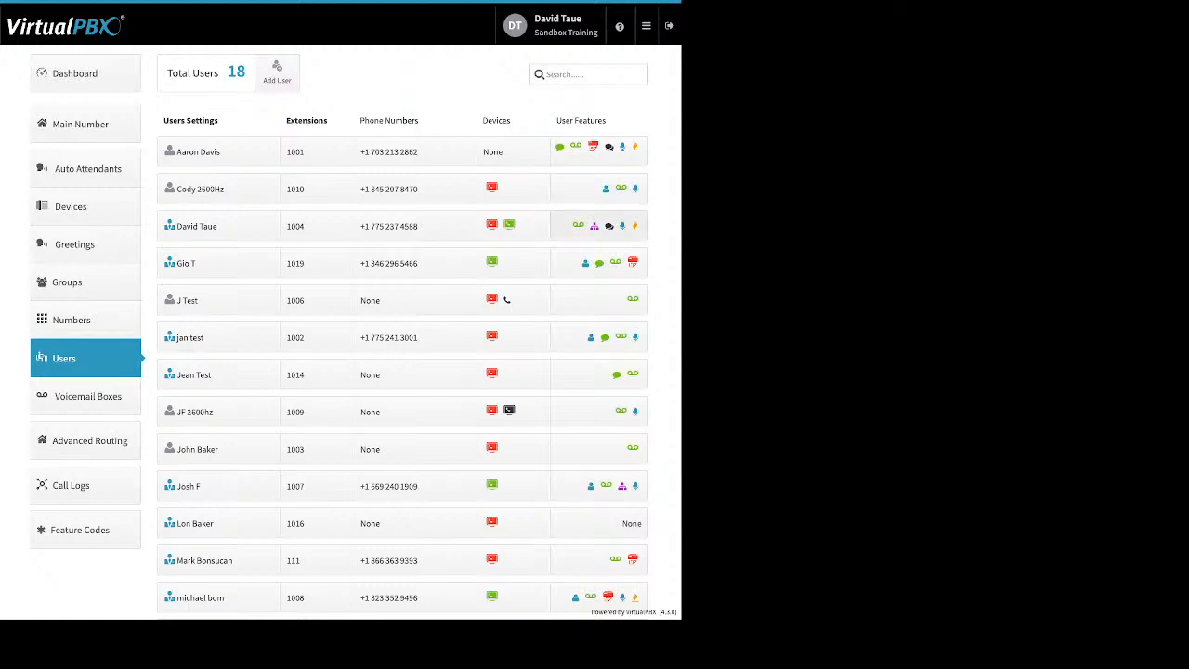
left_click(603, 225)
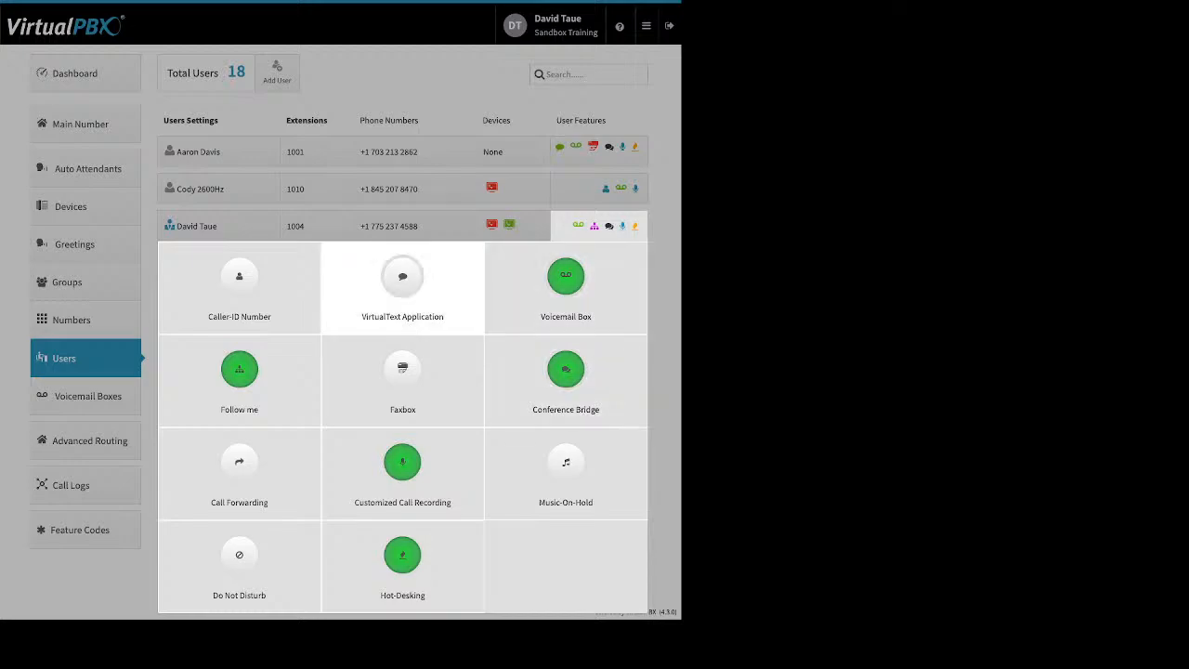
left_click(239, 283)
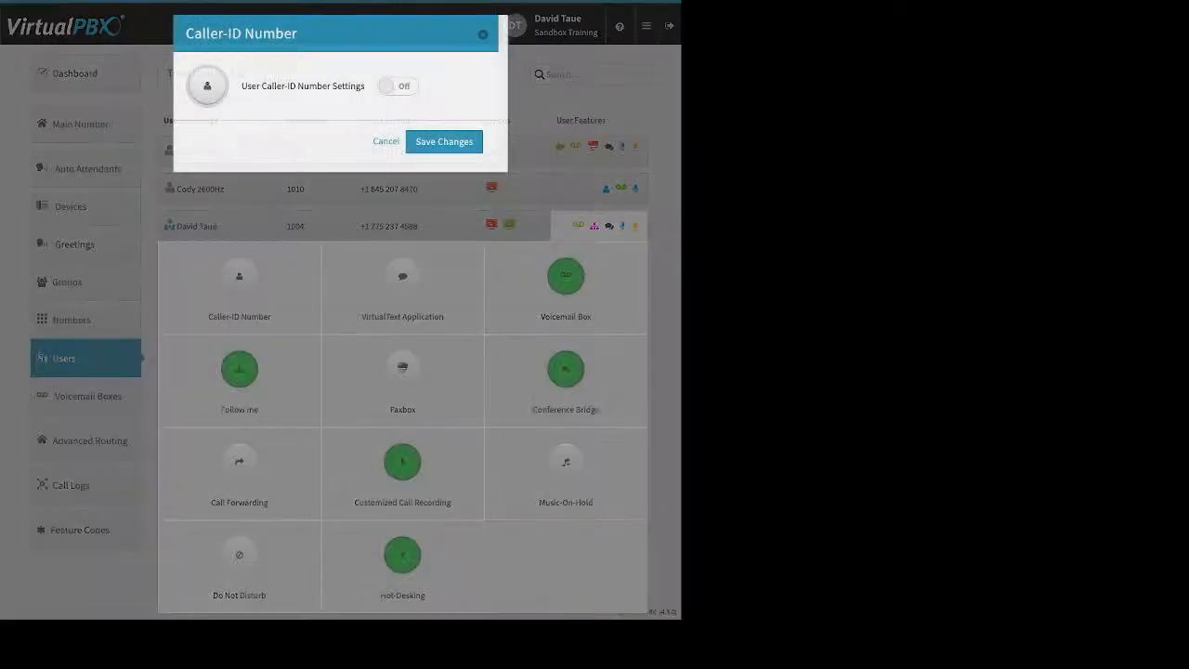
left_click(397, 85)
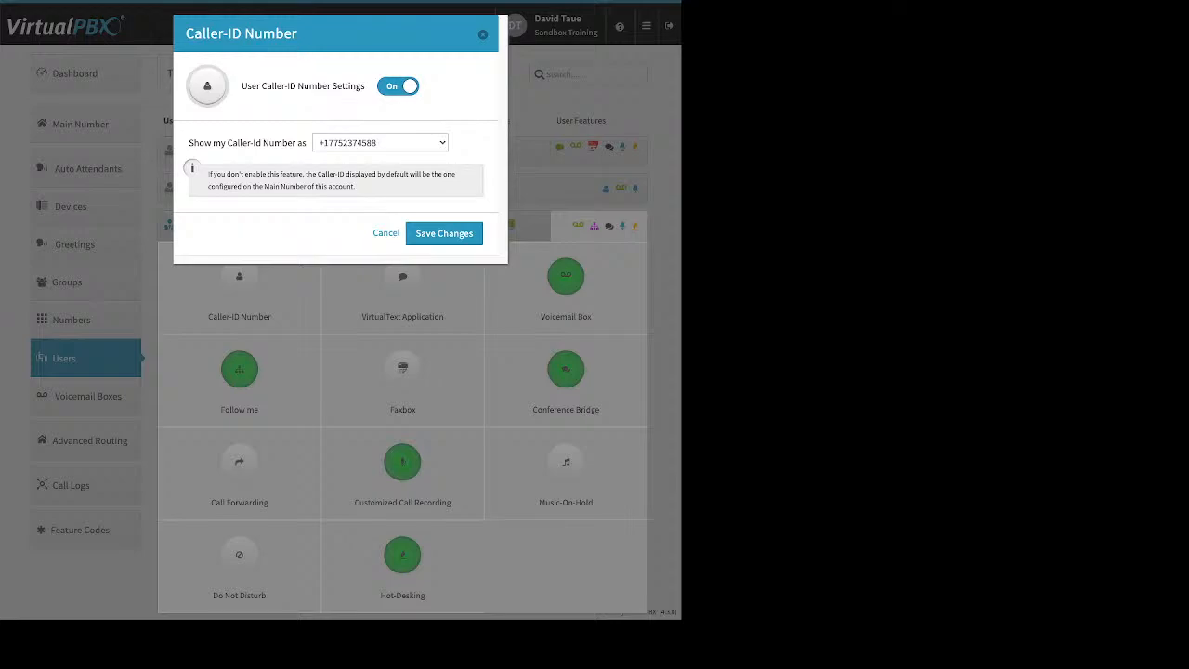
key("Escape")
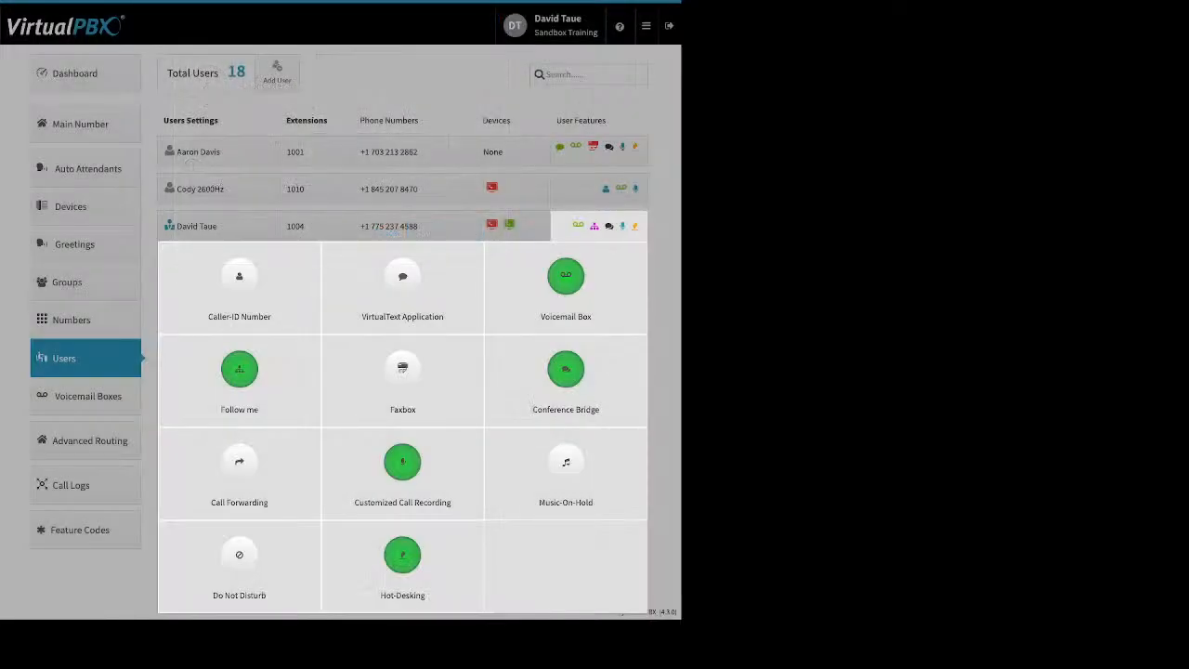
left_click(599, 152)
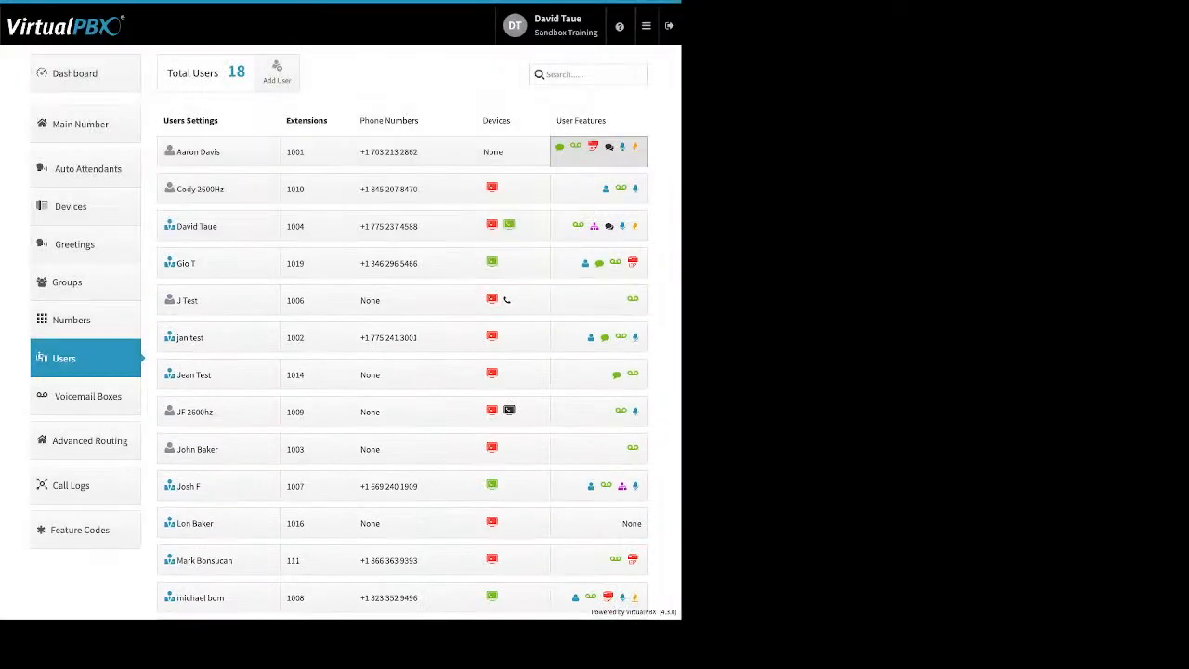
left_click(599, 152)
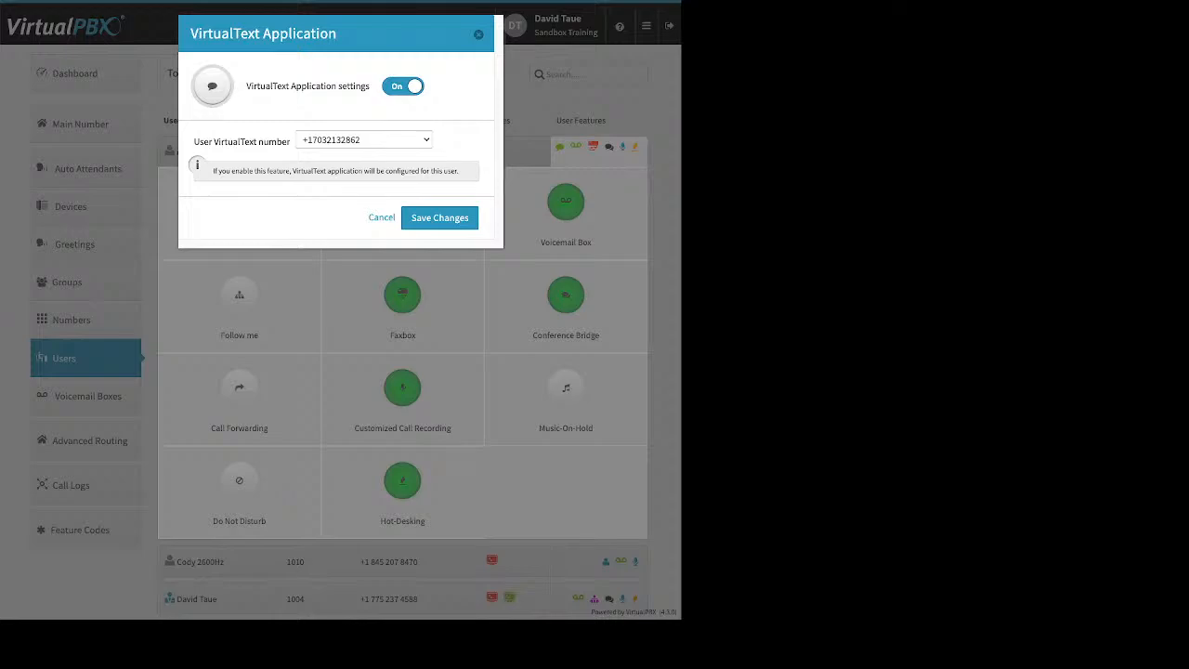
left_click(478, 34)
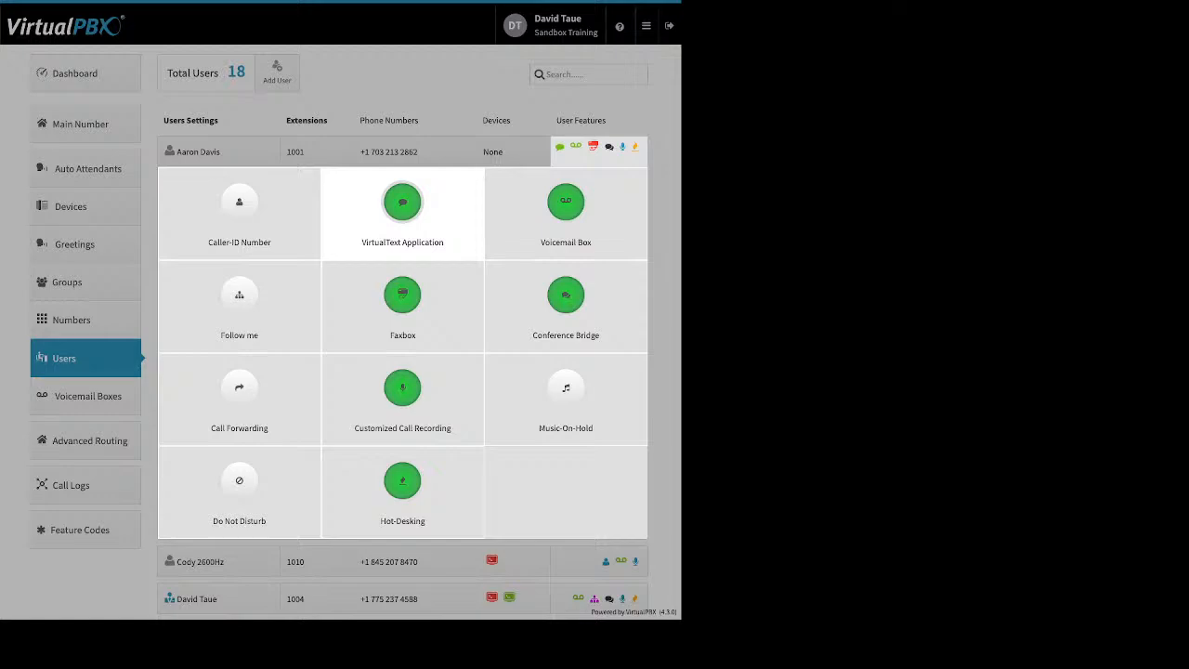
left_click(565, 202)
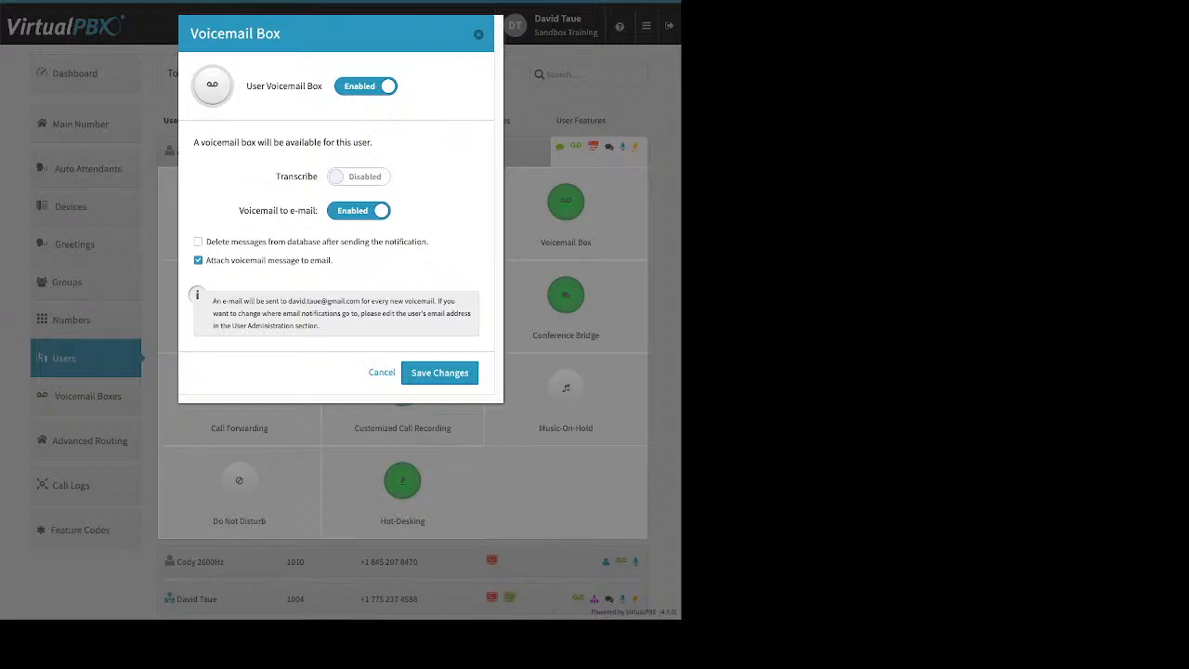
- Go over the Transcribe and delete-after-notification voicemail options, then close them and collapse the features
left_click_drag(275, 175, 318, 177)
left_click_drag(206, 242, 429, 243)
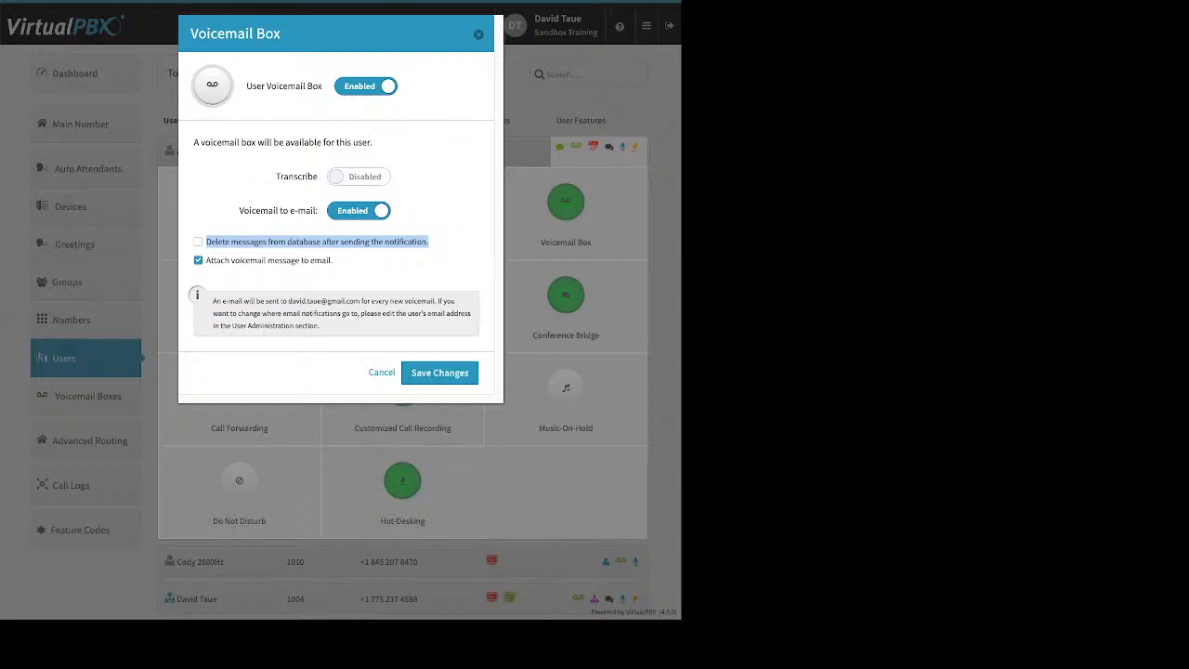
key("Escape")
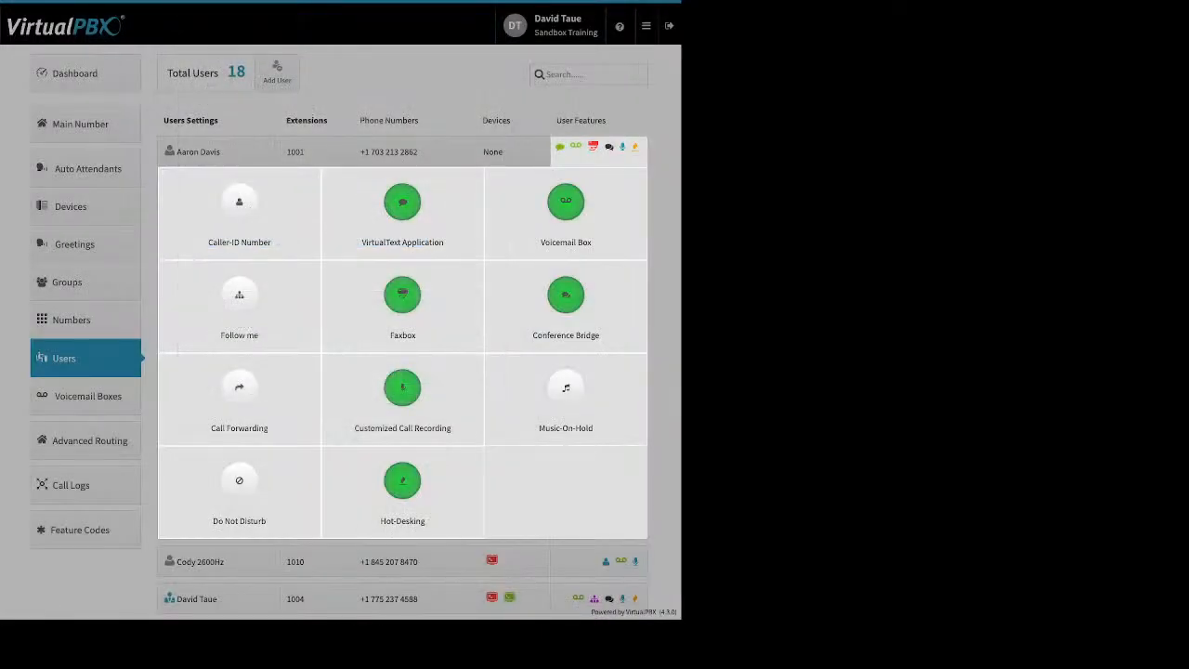
left_click(599, 151)
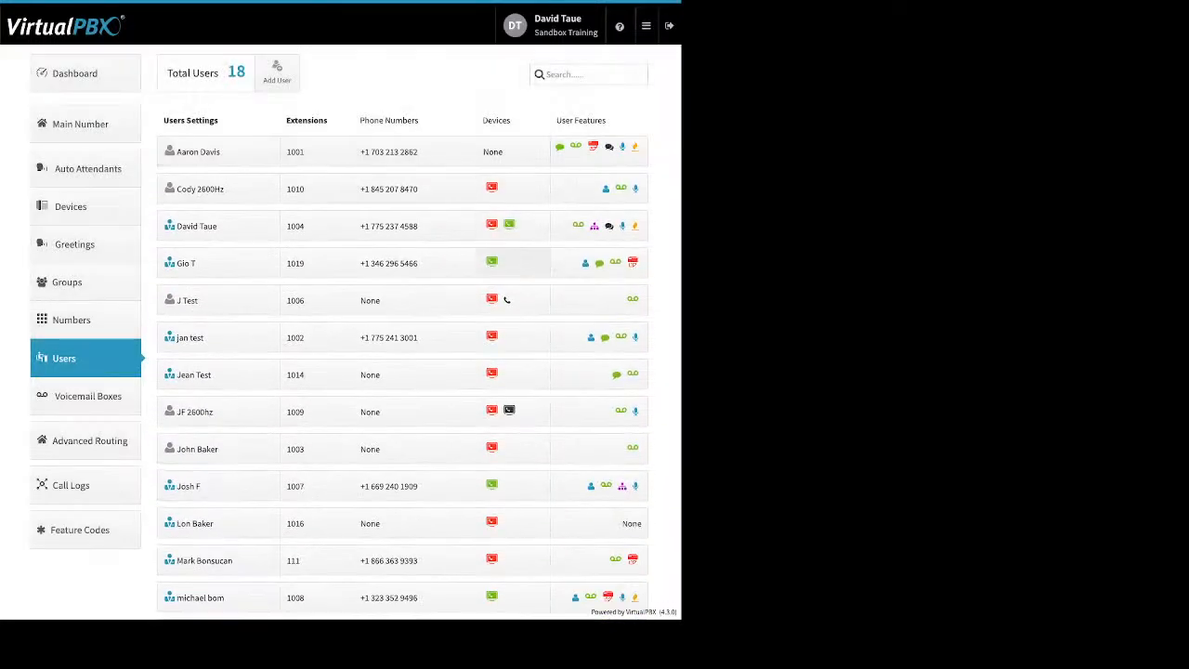
left_click(599, 225)
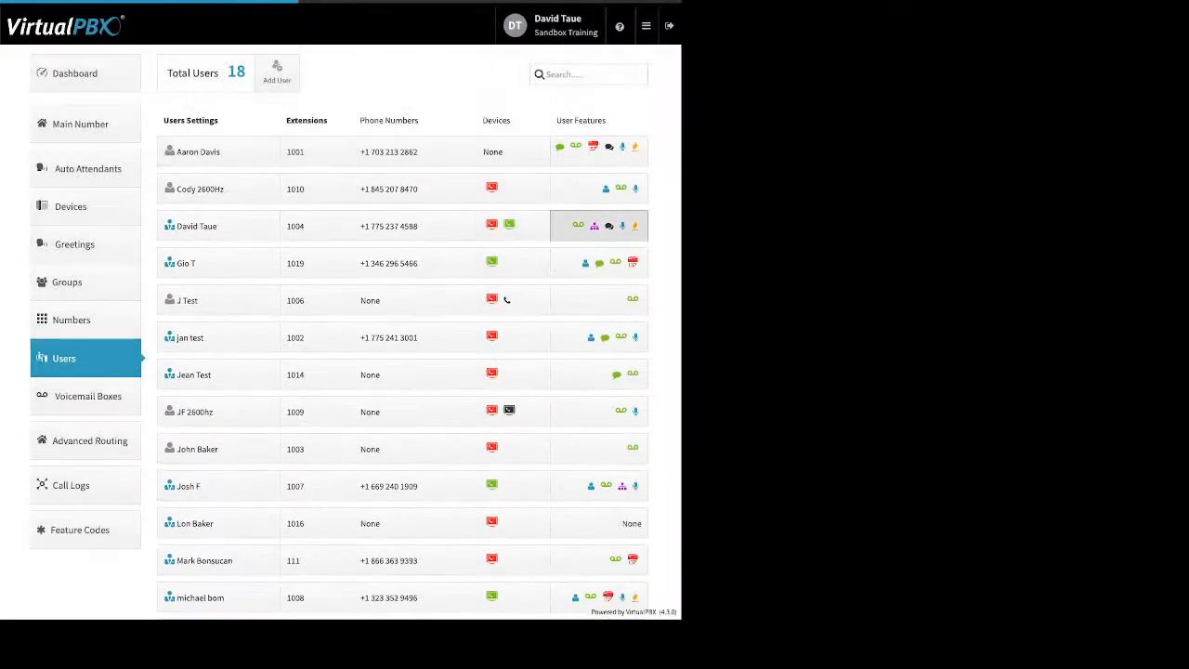
left_click(239, 369)
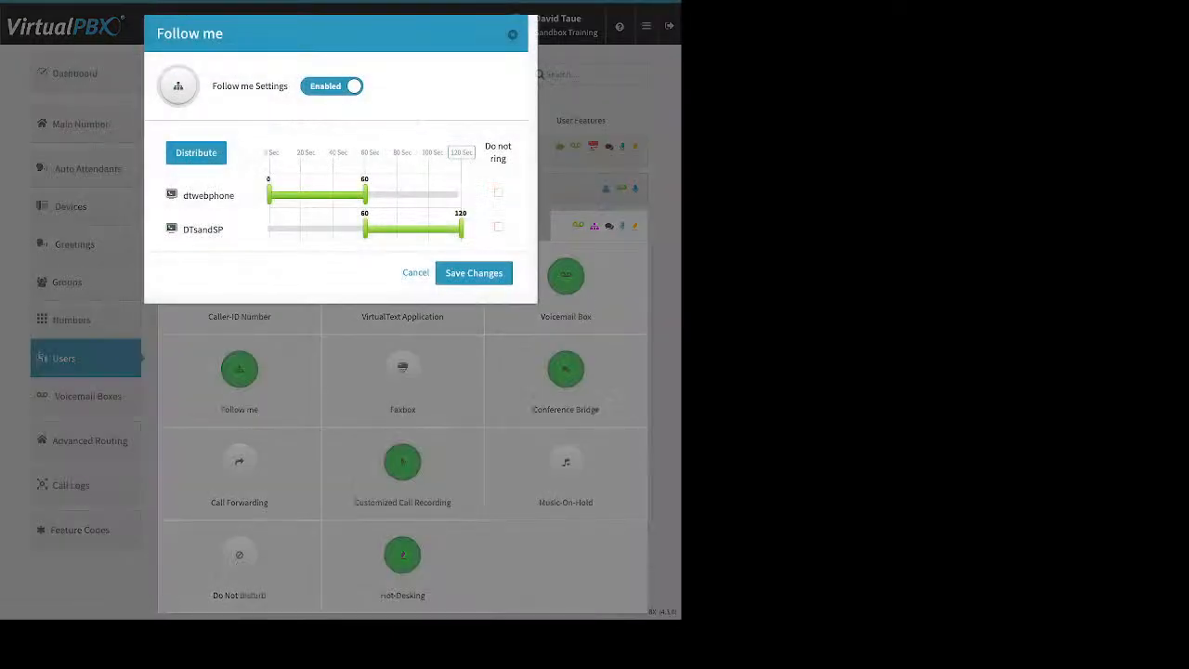
left_click(499, 193)
left_click(499, 226)
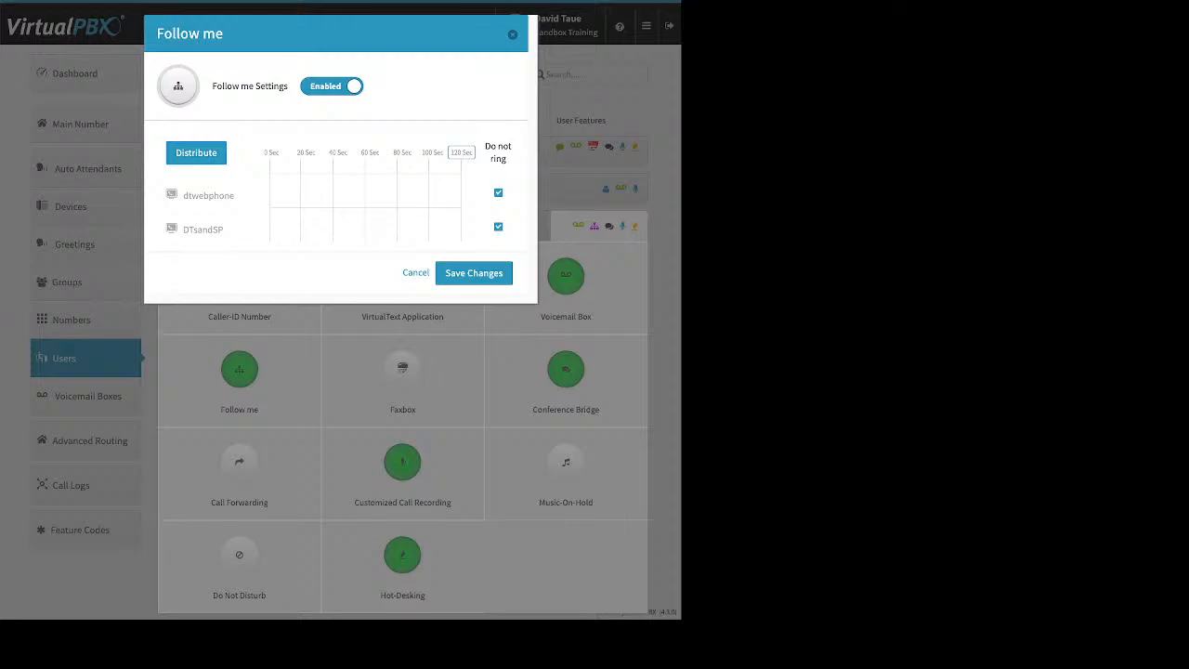
left_click(498, 227)
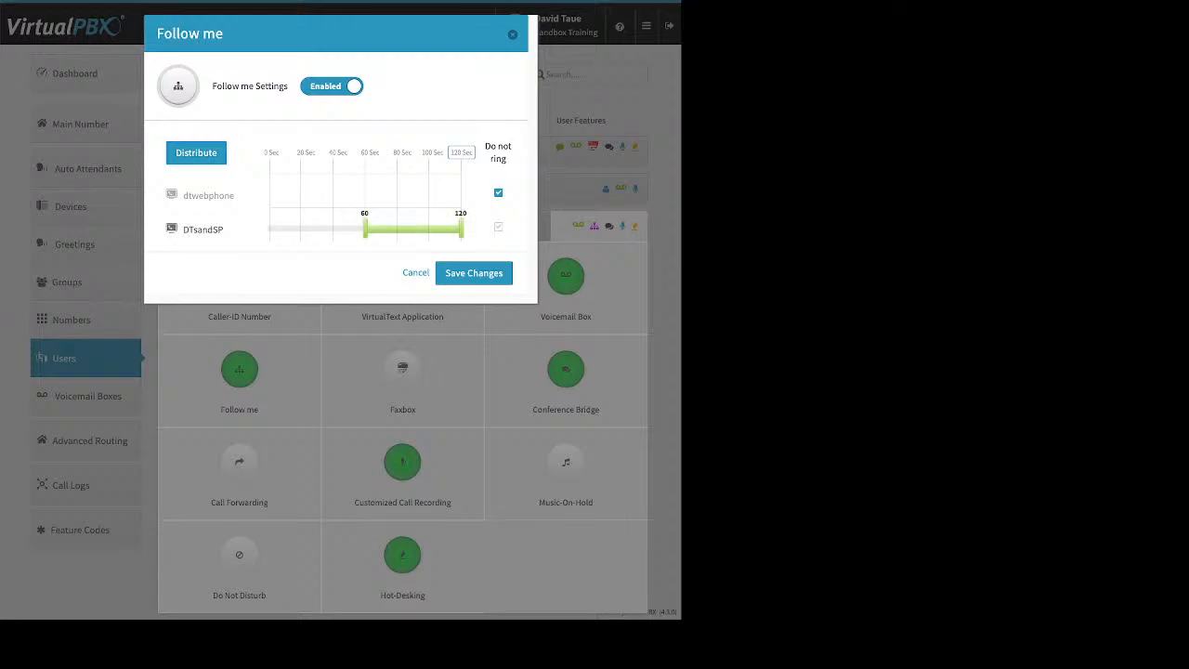
left_click(499, 193)
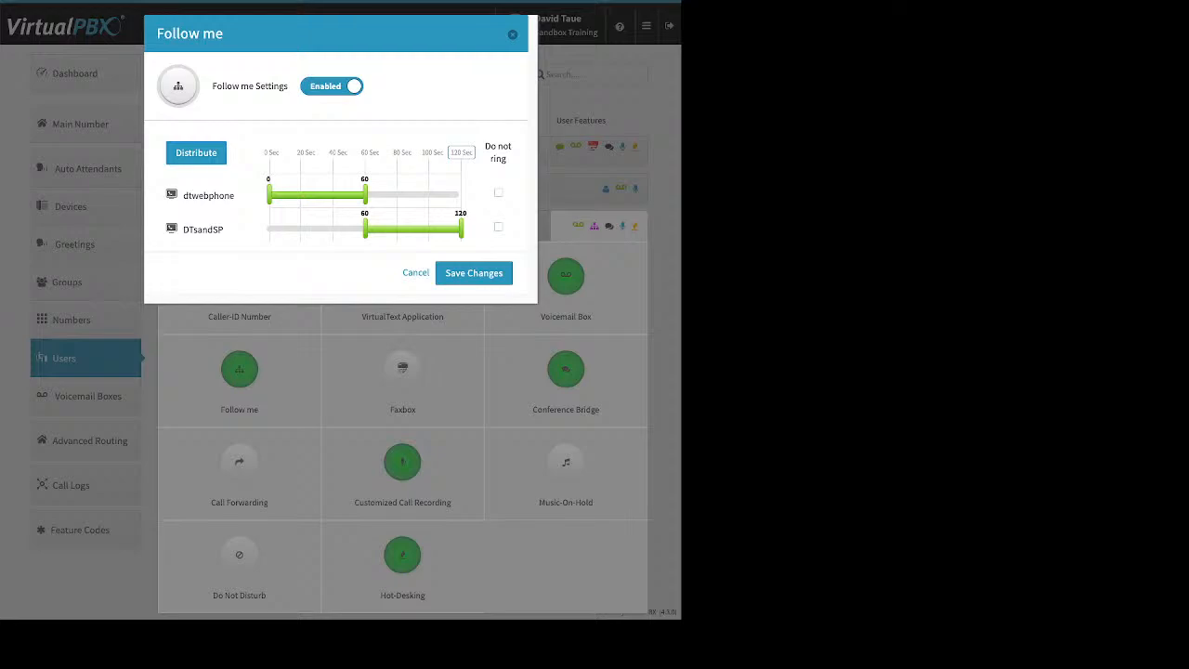
- Move DTsandSP ahead of dtwebphone and distribute the 120-second ring time evenly
left_click_drag(202, 230, 219, 185)
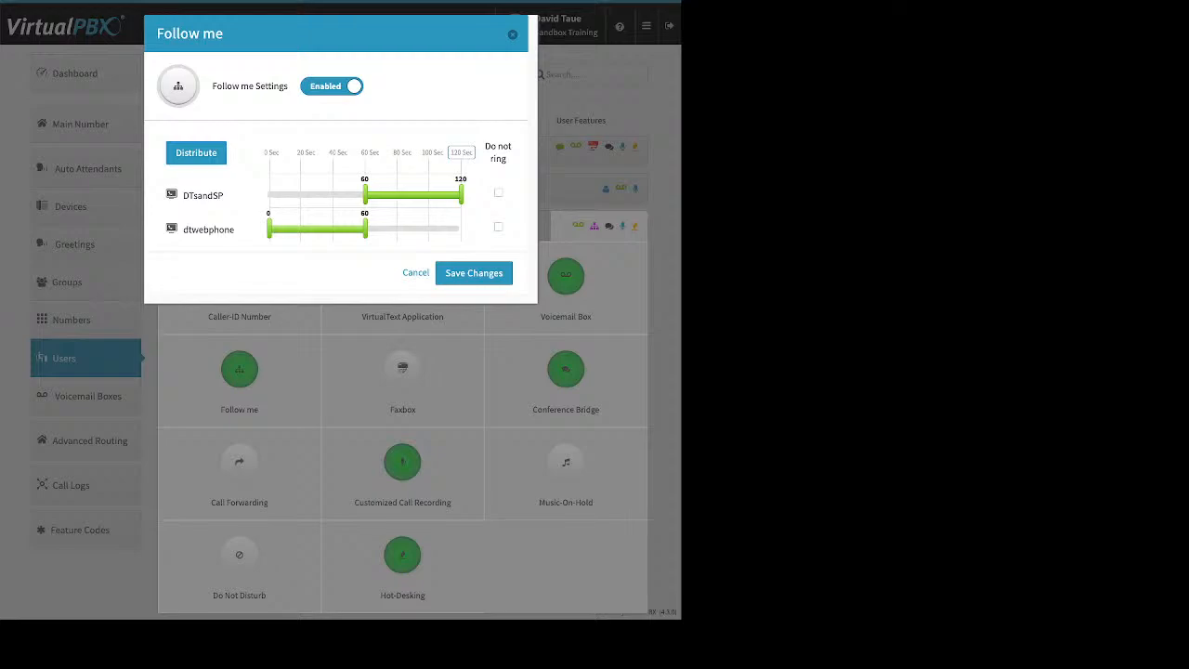
left_click(196, 153)
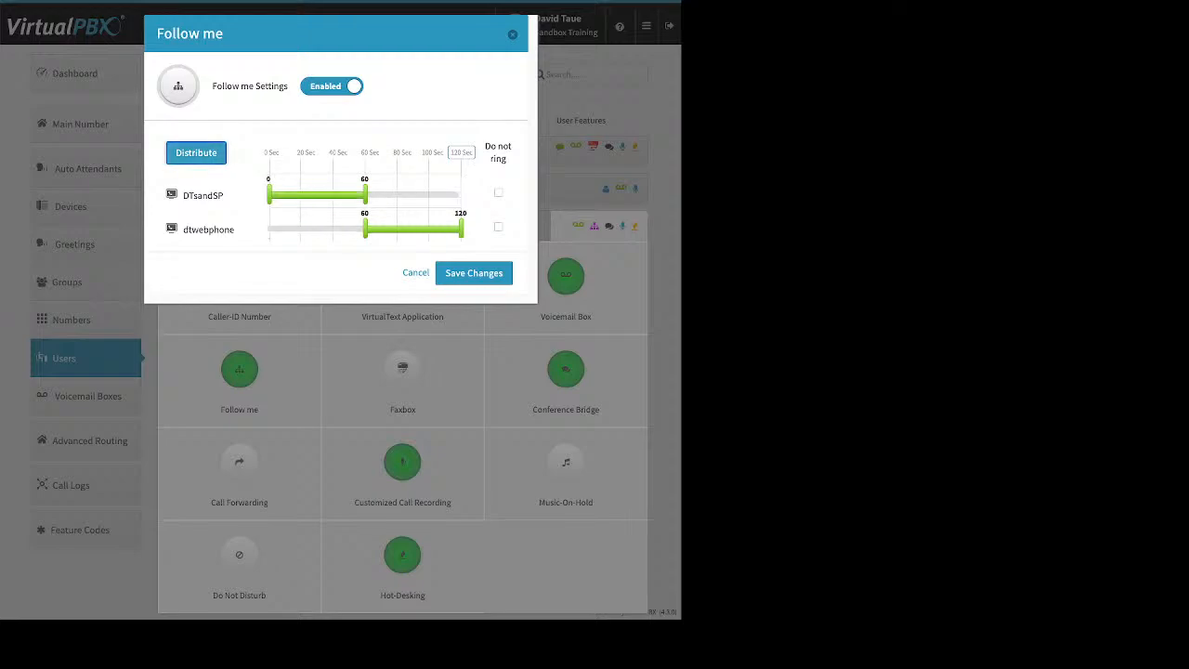
left_click(462, 153)
- Save the Follow me order, then explore Faxbox enable and number options and cancel without saving
left_click(473, 273)
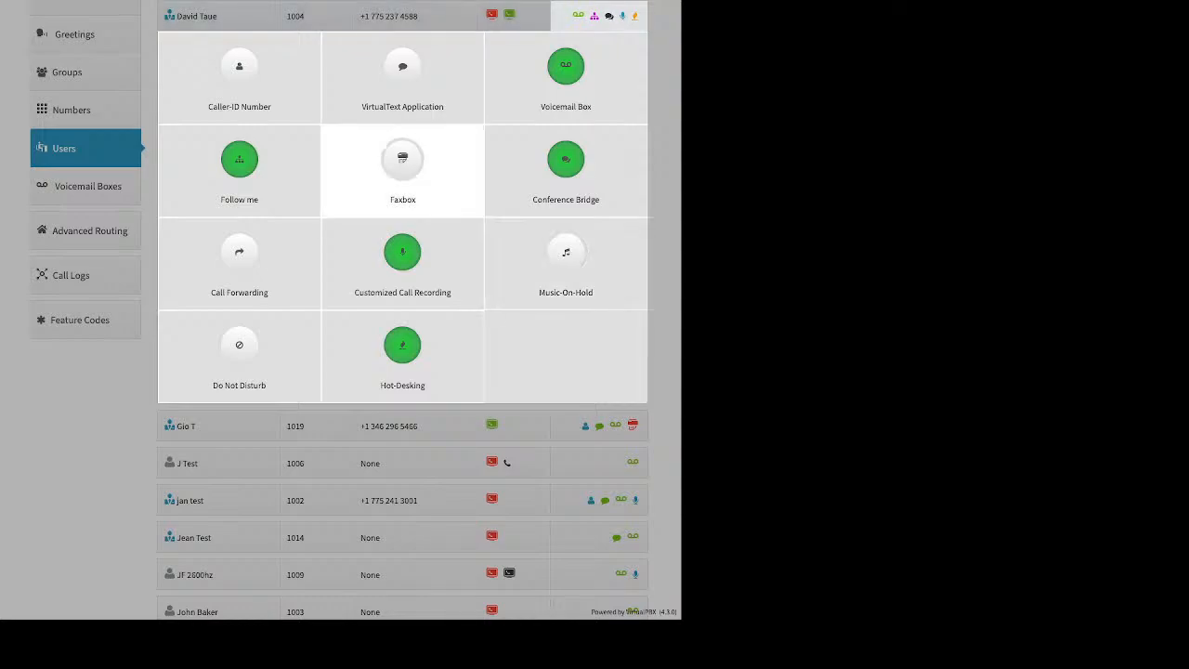
left_click(402, 160)
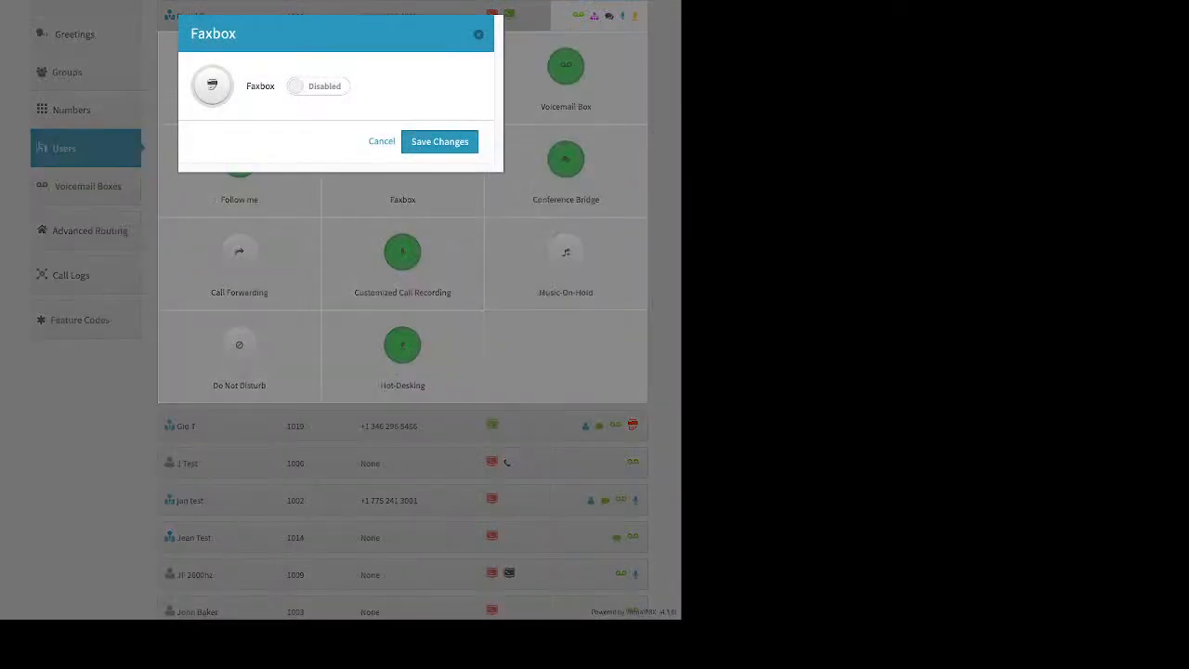
left_click(319, 87)
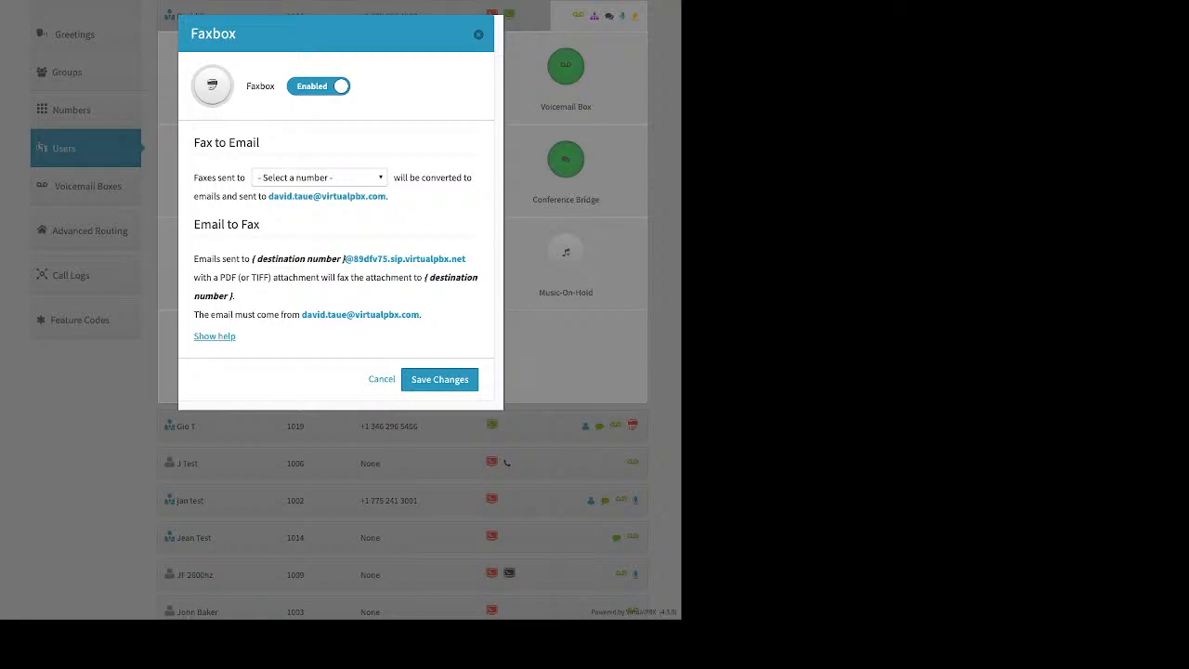
left_click(318, 177)
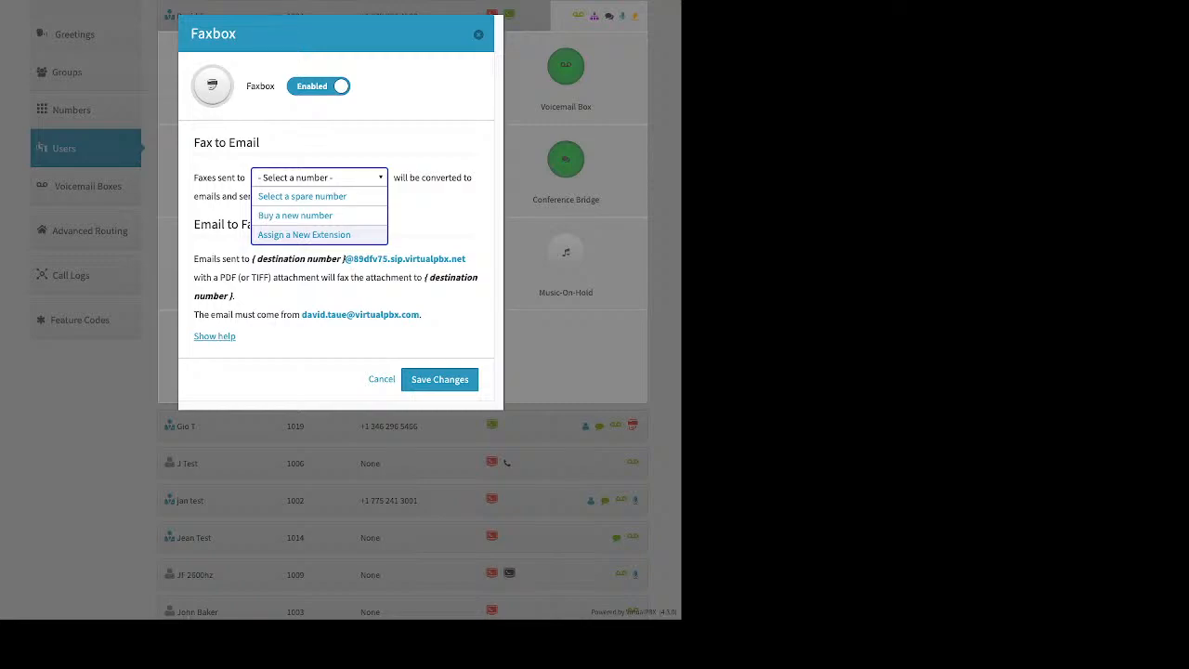
left_click(319, 177)
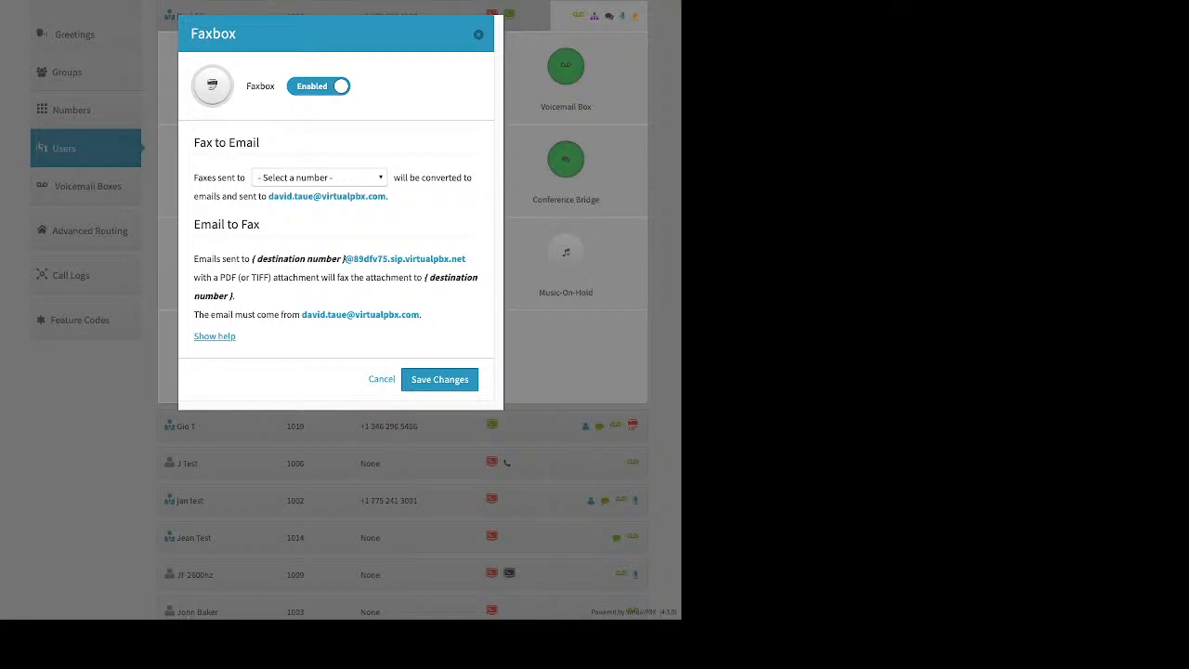
left_click(478, 35)
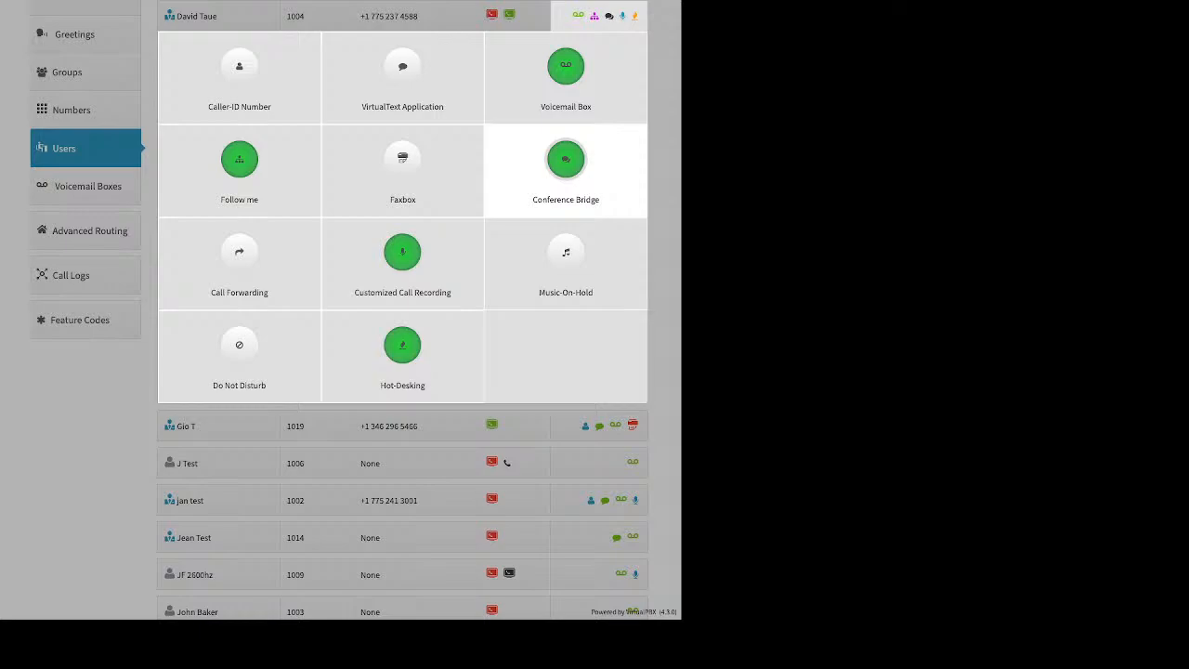
left_click(565, 160)
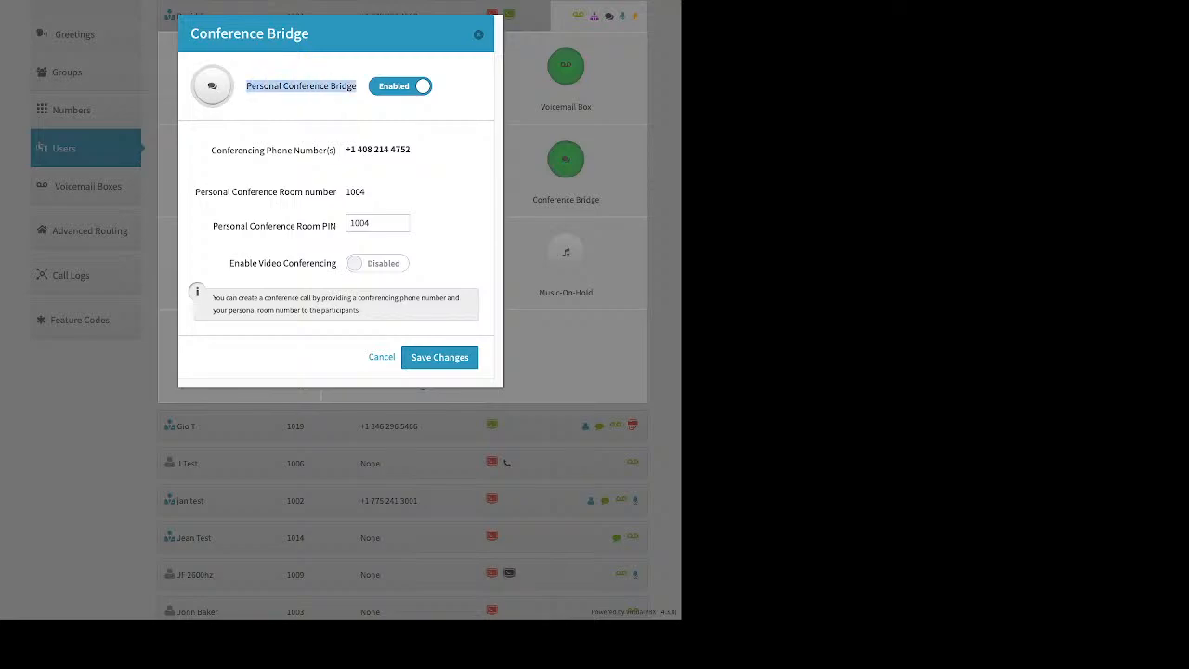
key("ctrl+a")
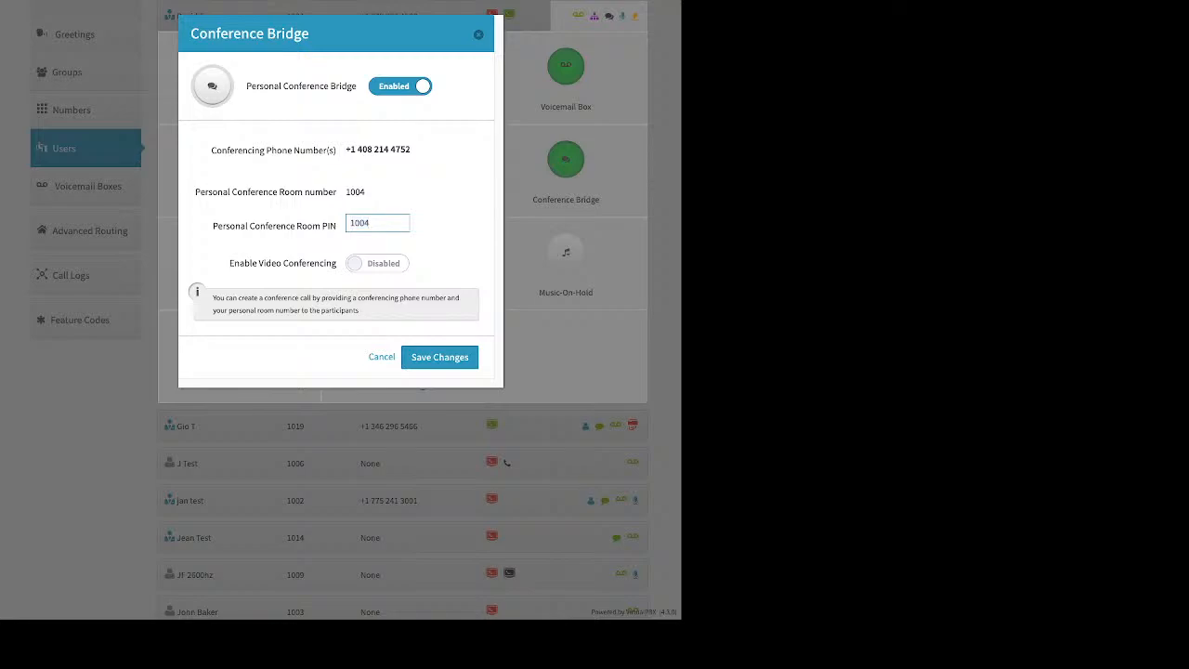
key("Escape")
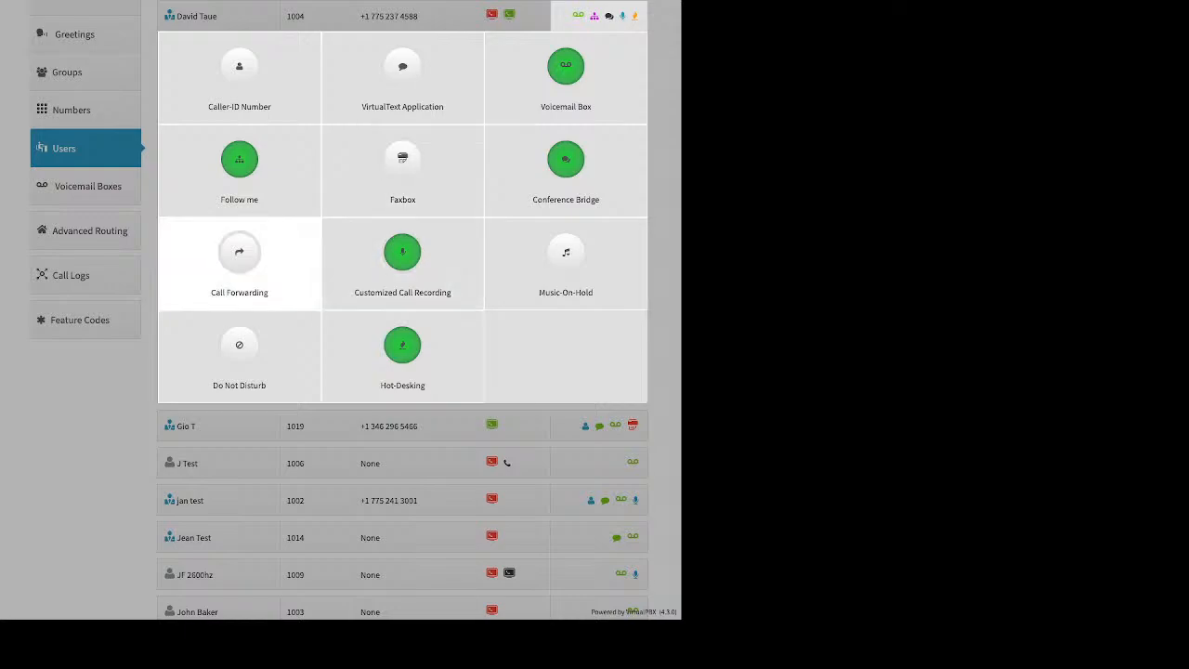
left_click(239, 256)
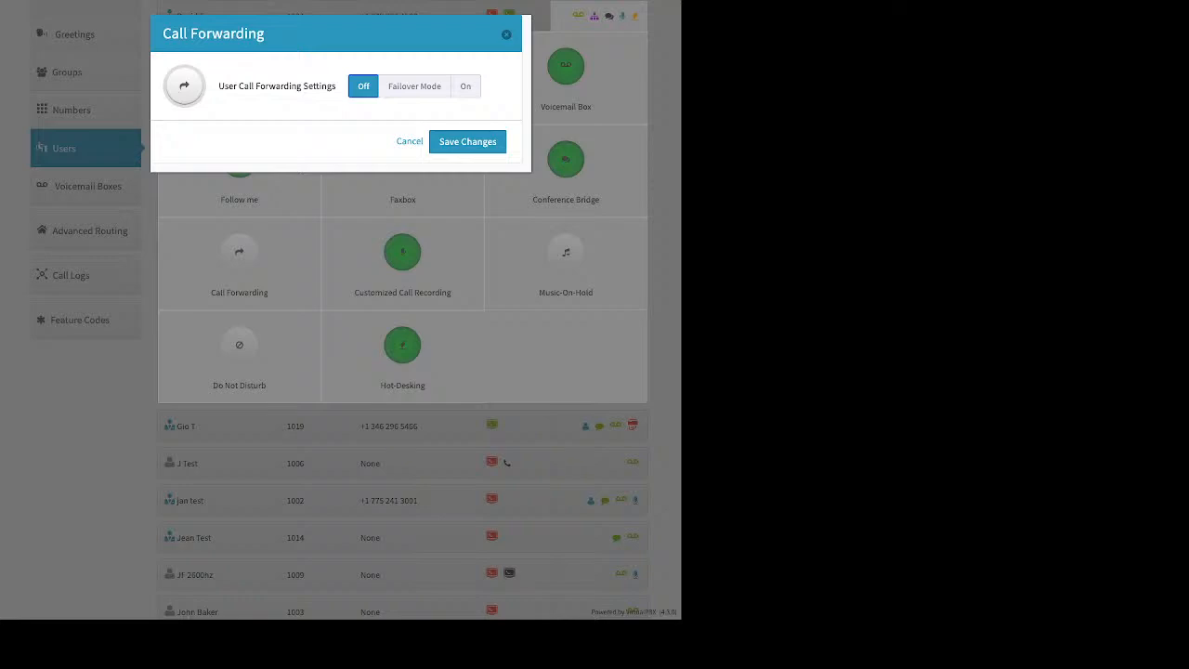
left_click(414, 87)
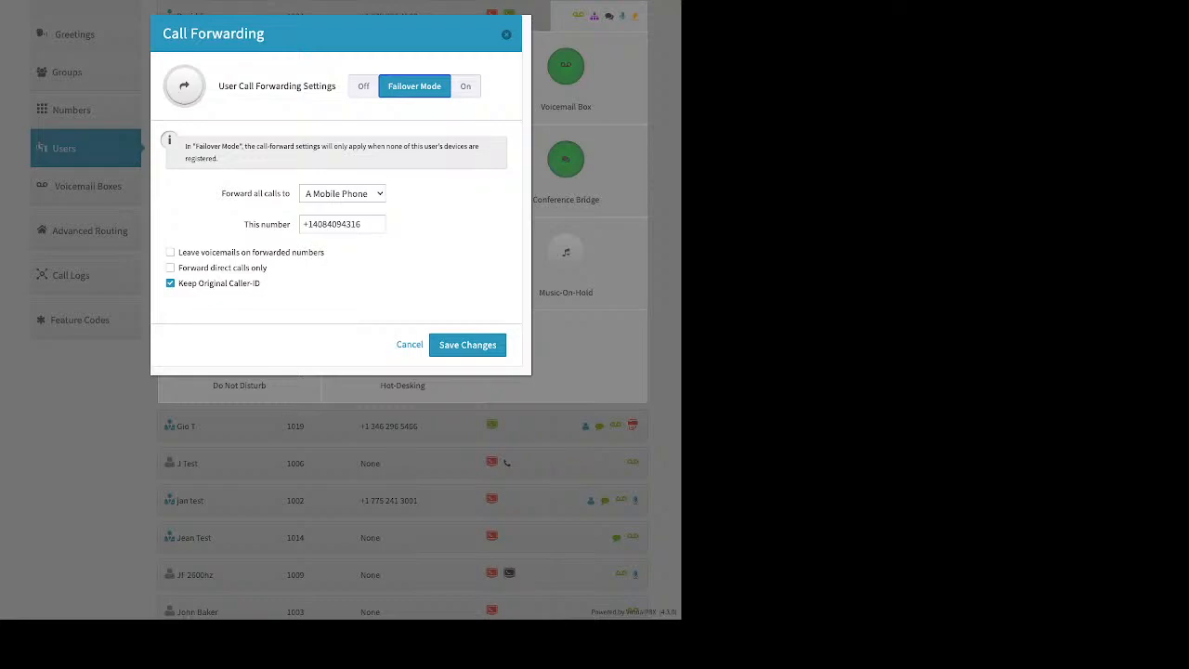
left_click(506, 34)
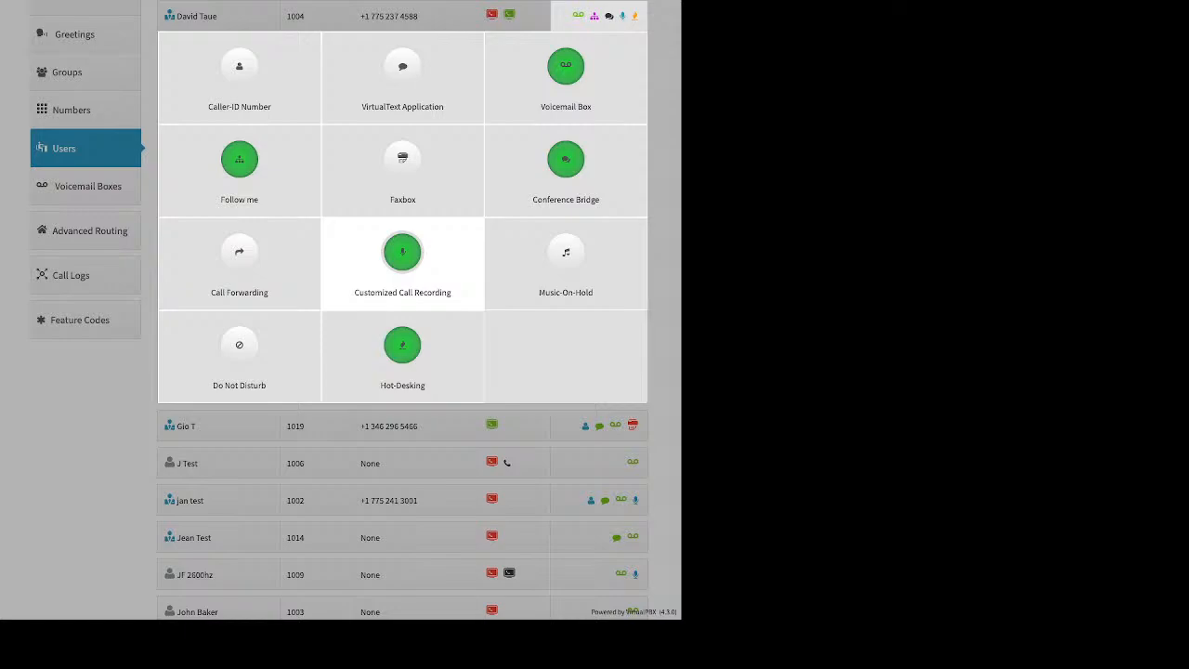
left_click(402, 260)
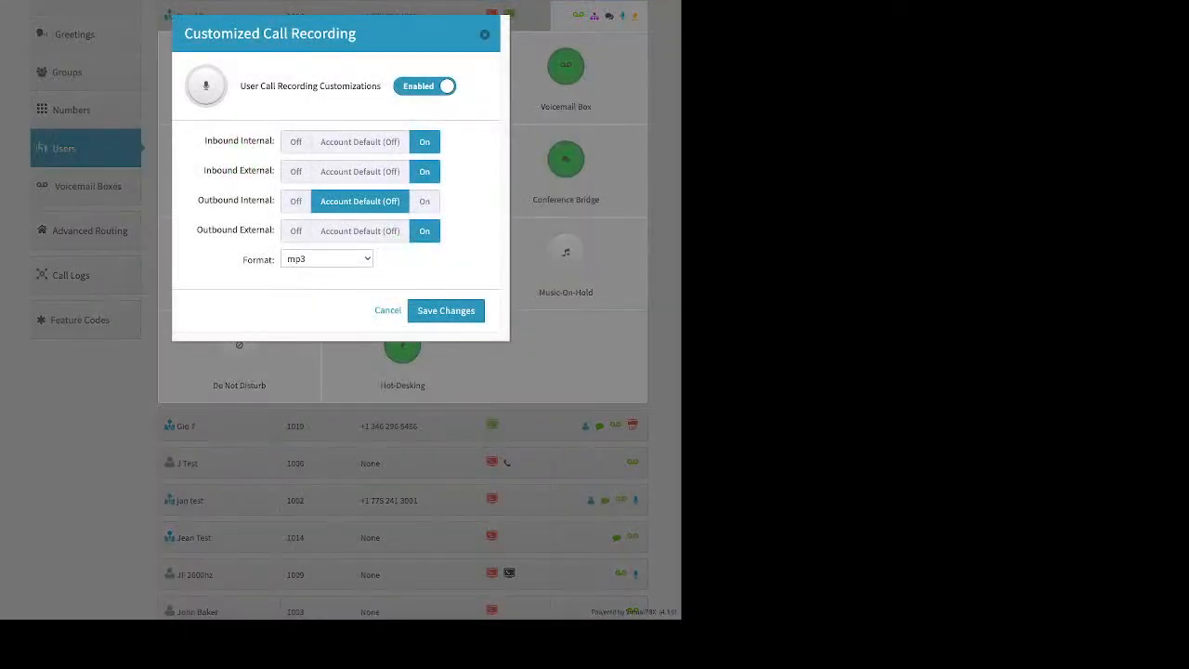
- Reset the call types to Account Default, turn recording On for all four call types, and save
left_click(361, 172)
left_click(360, 142)
left_click(361, 231)
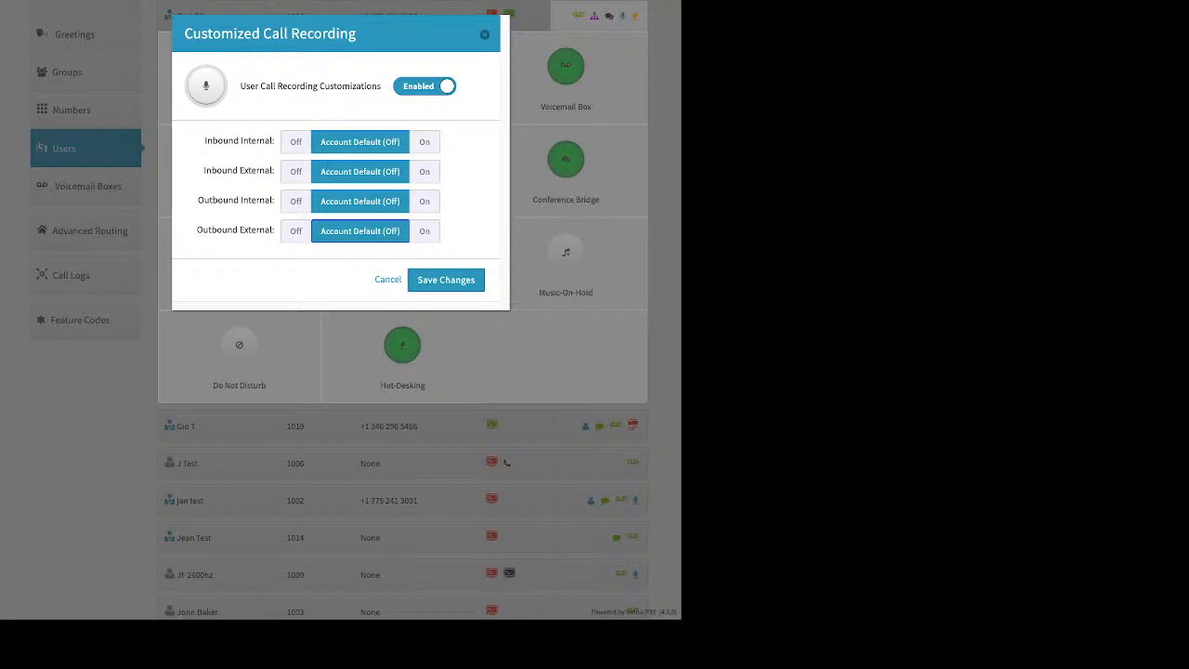
left_click(424, 142)
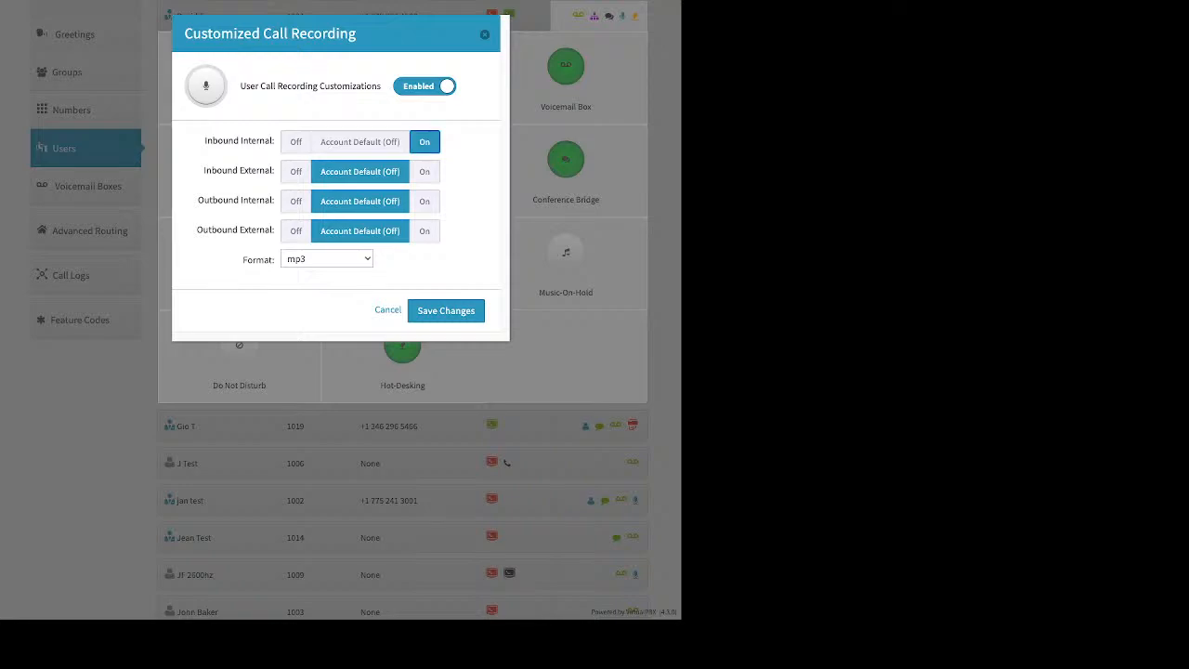
left_click(425, 172)
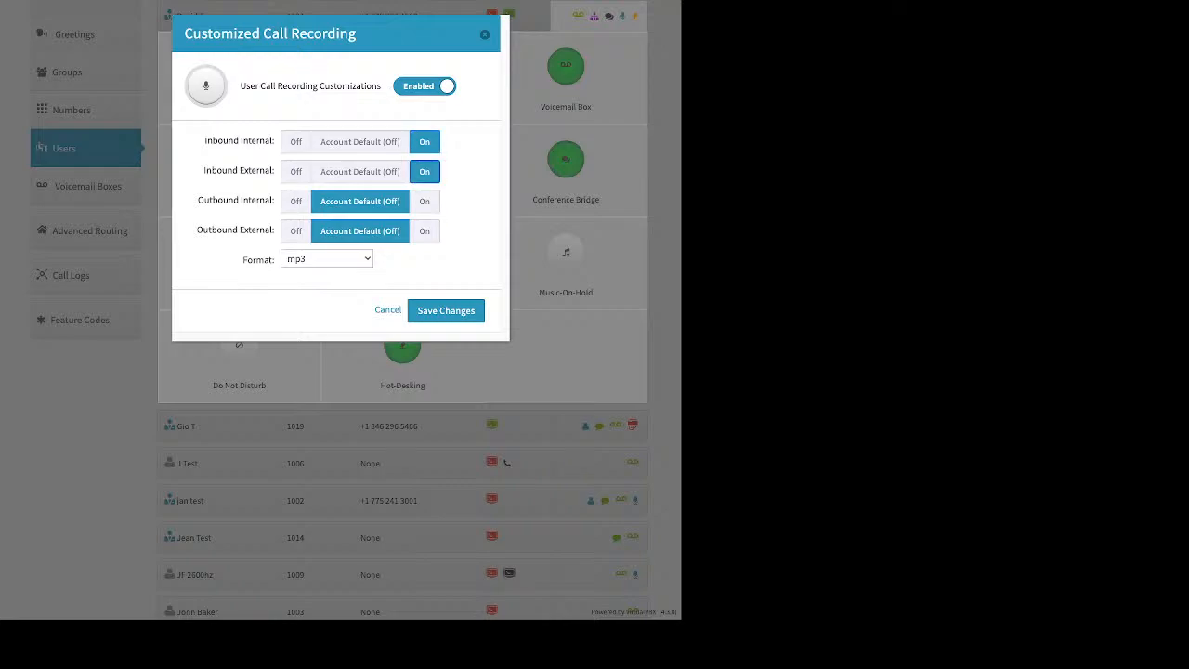
left_click(424, 201)
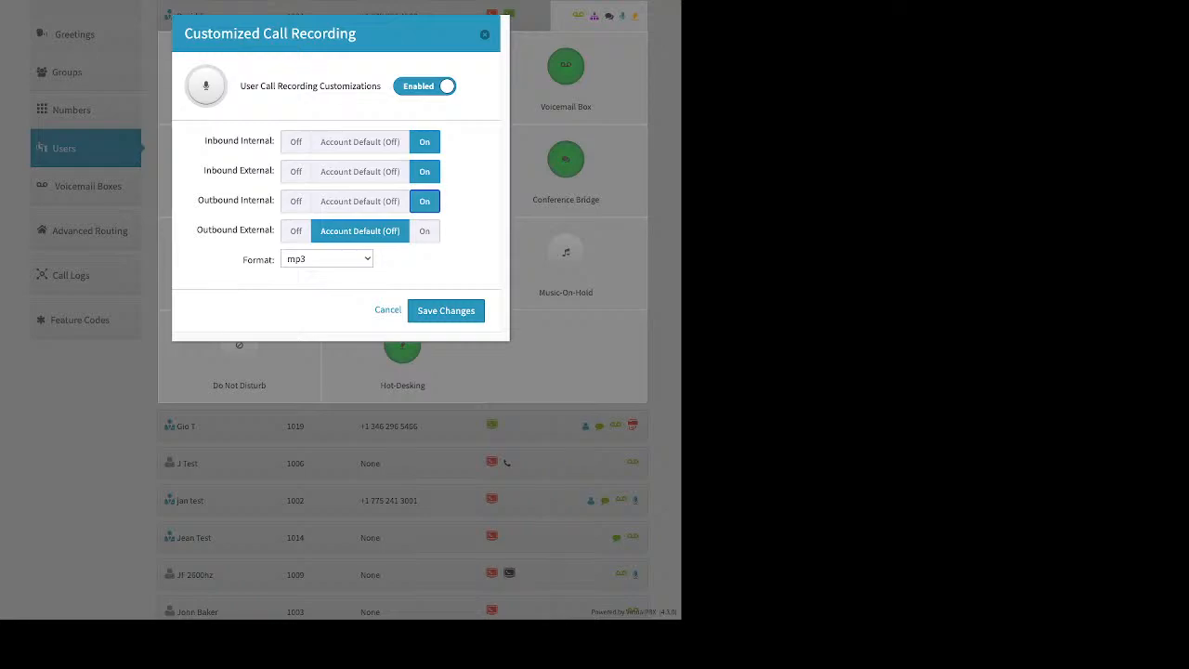
left_click(424, 231)
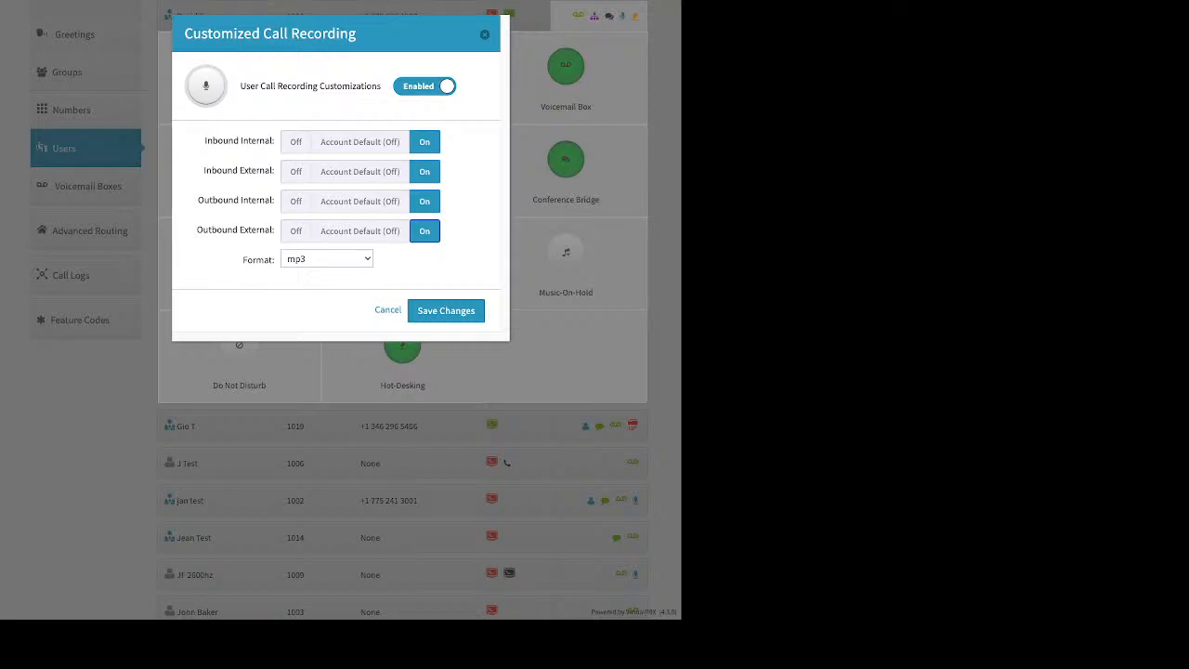
left_click(485, 35)
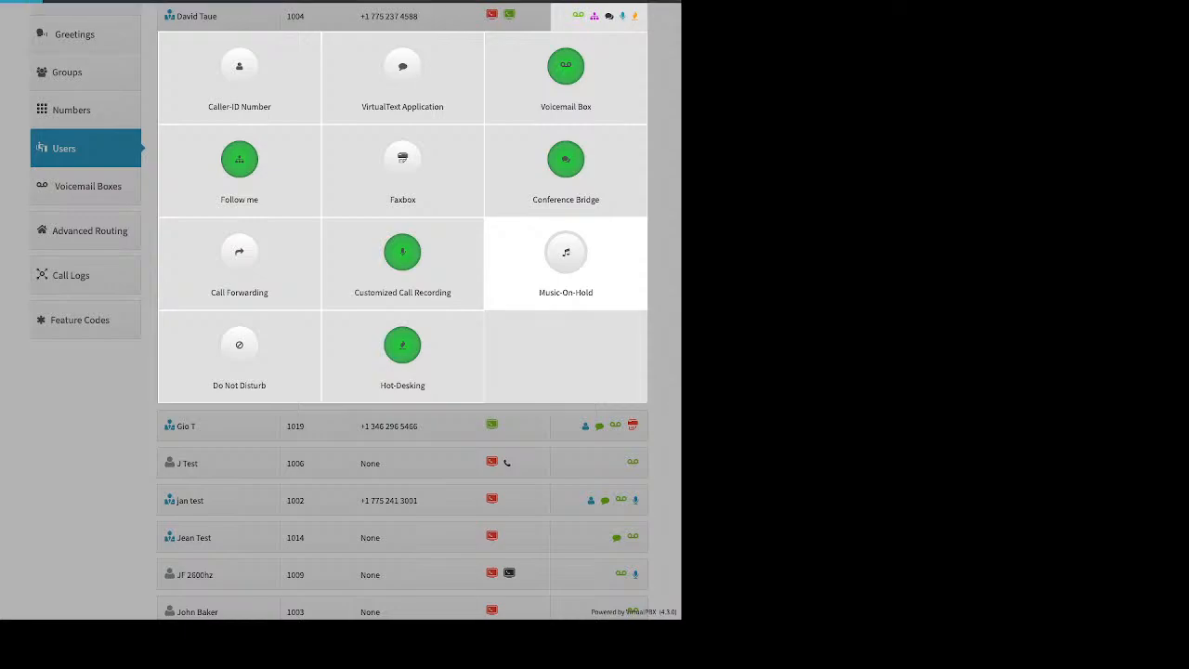
left_click(566, 260)
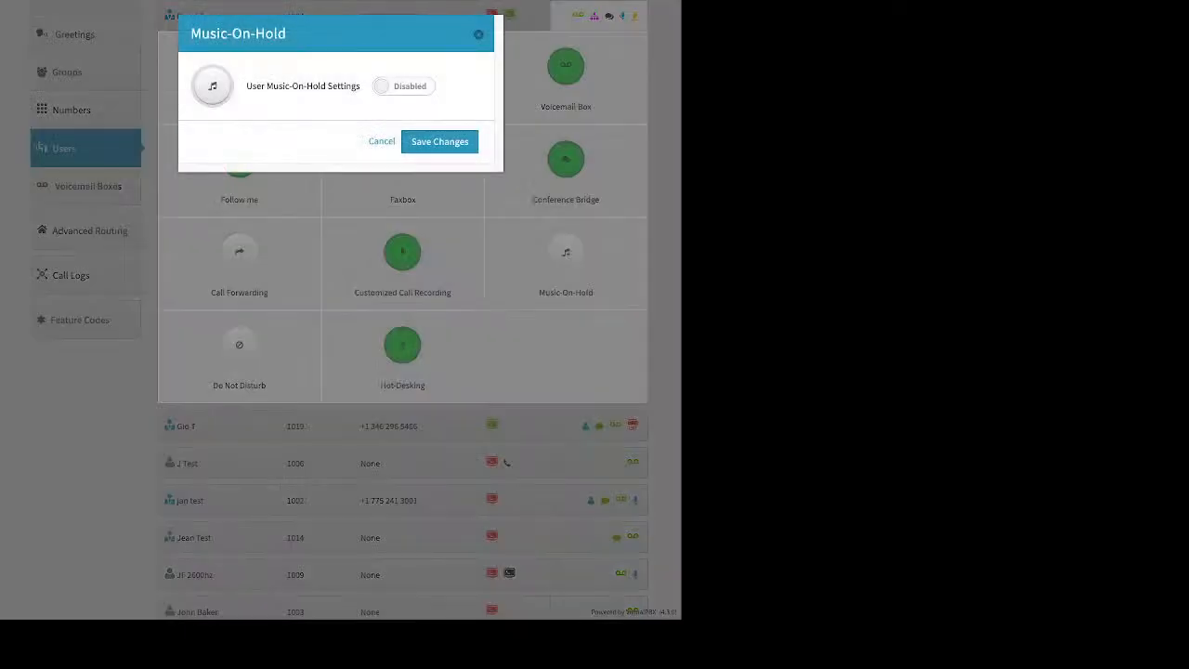
left_click(403, 86)
left_click(437, 142)
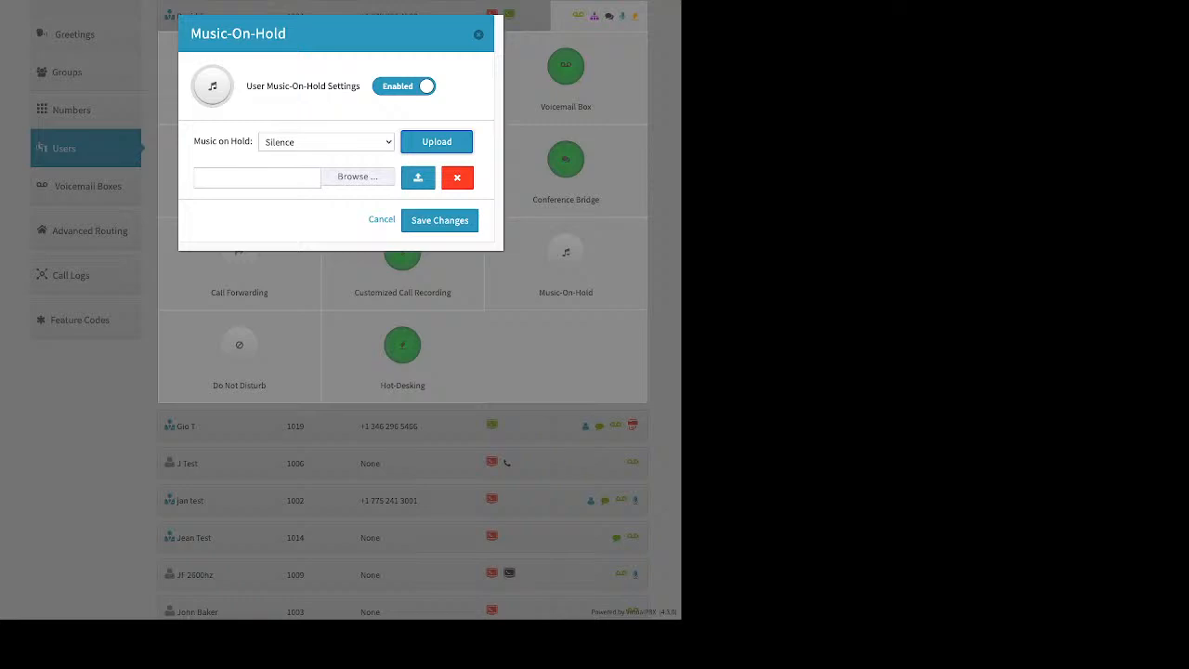
left_click(478, 34)
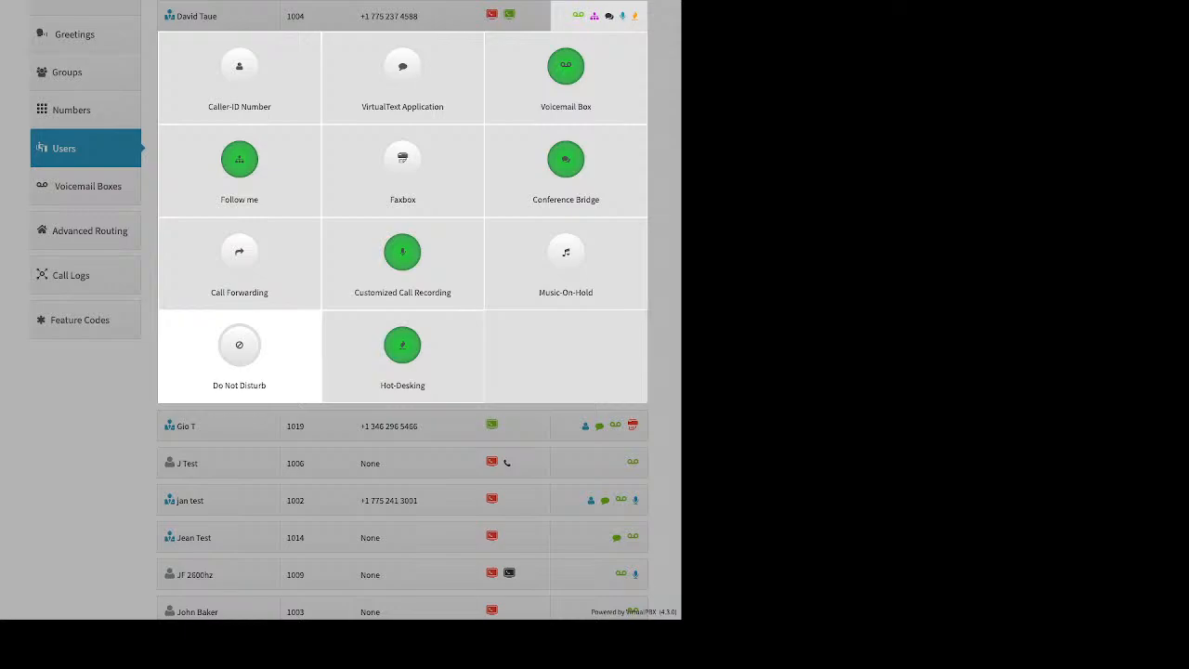
left_click(403, 348)
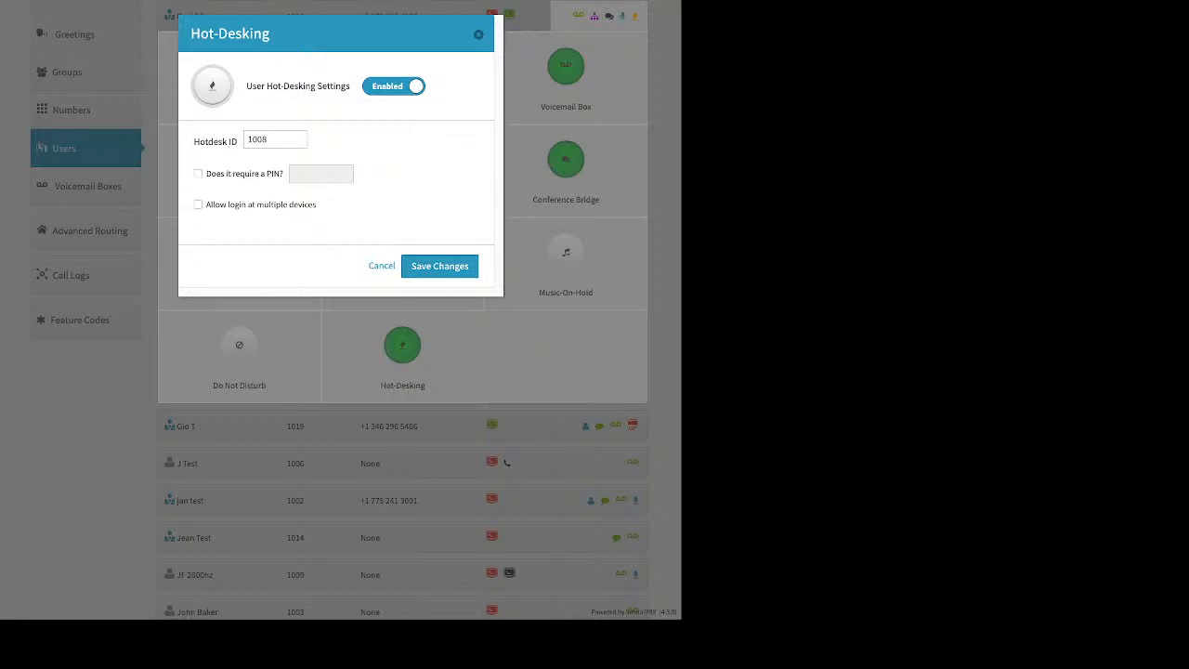
key("Return")
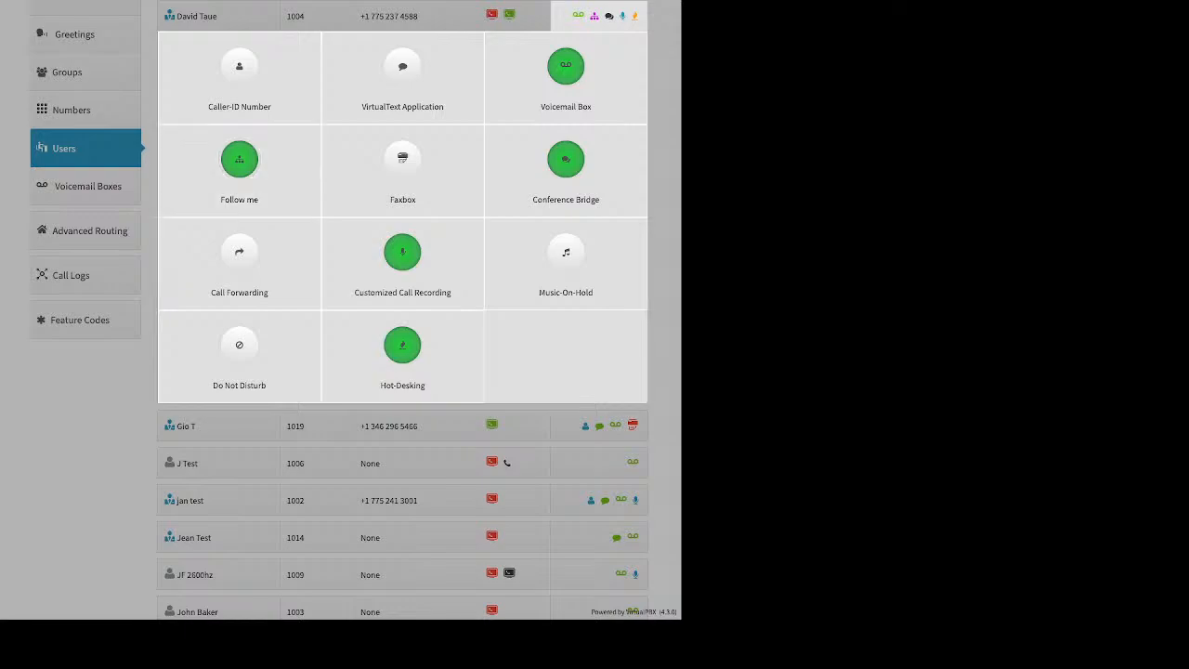
left_click(103, 208)
- Open the list of 20 voicemail boxes, note a box owner, and start the Add Voicemail Box form
left_click(88, 198)
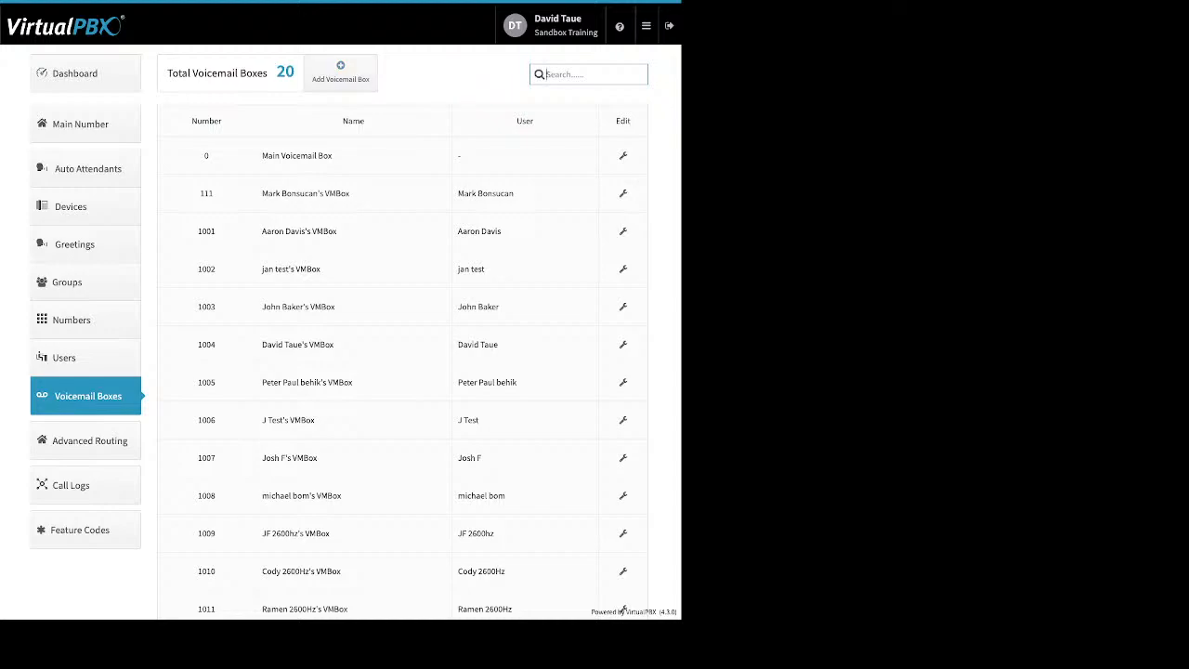
left_click_drag(514, 193, 457, 197)
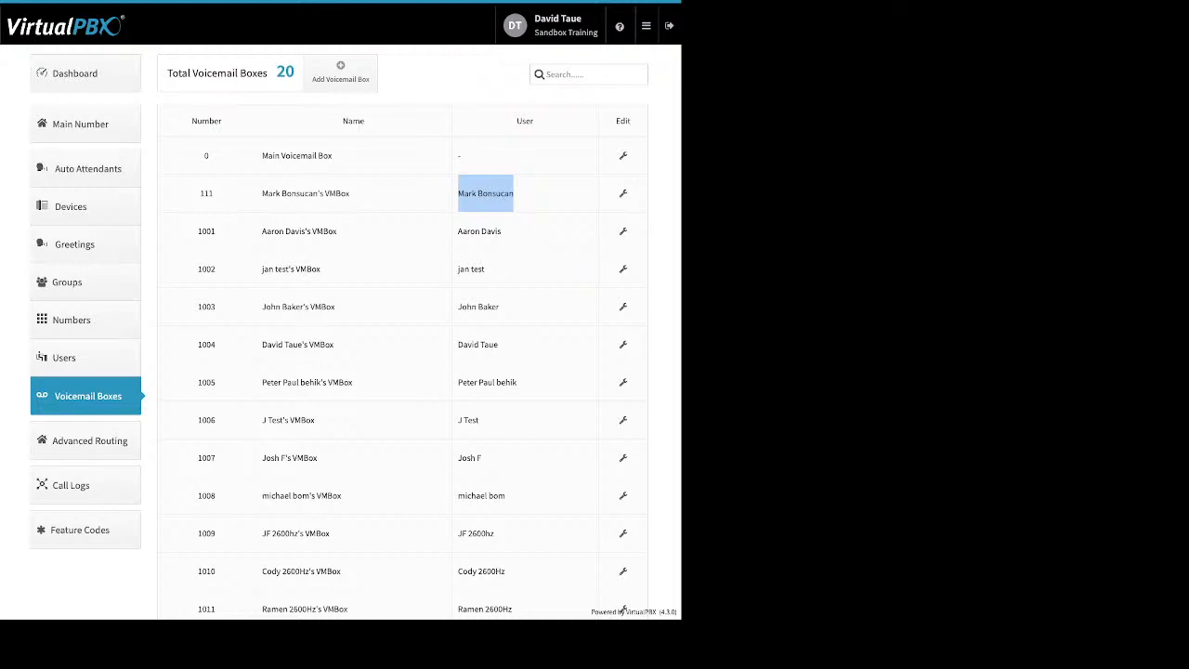
left_click(486, 194)
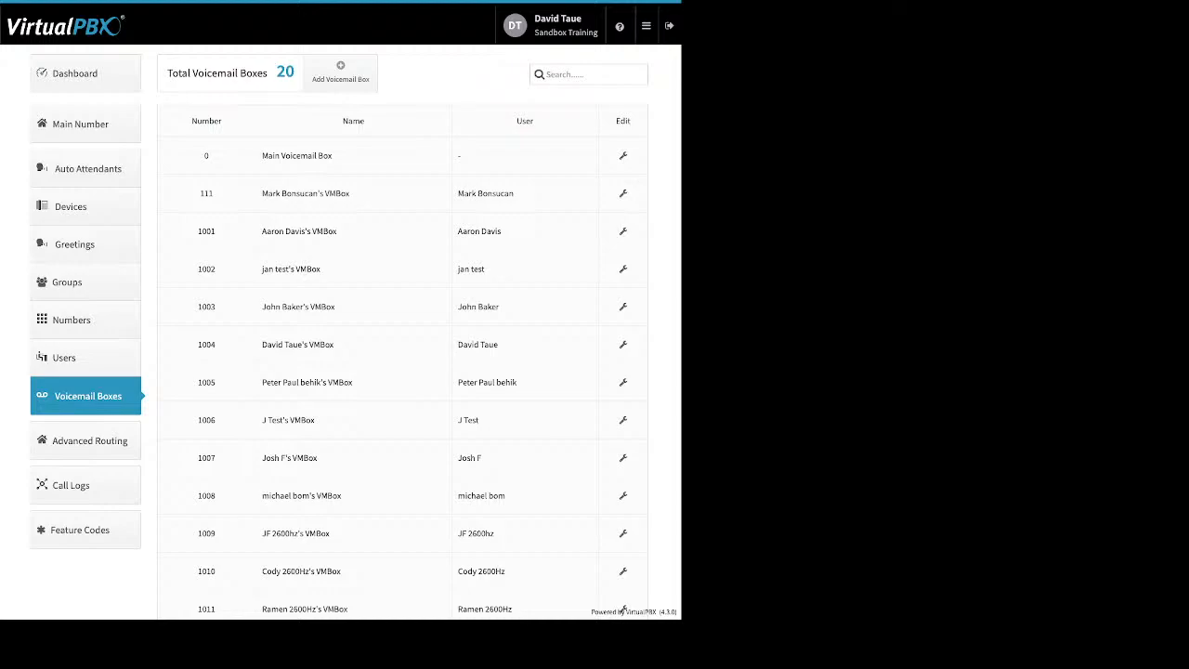
left_click(340, 72)
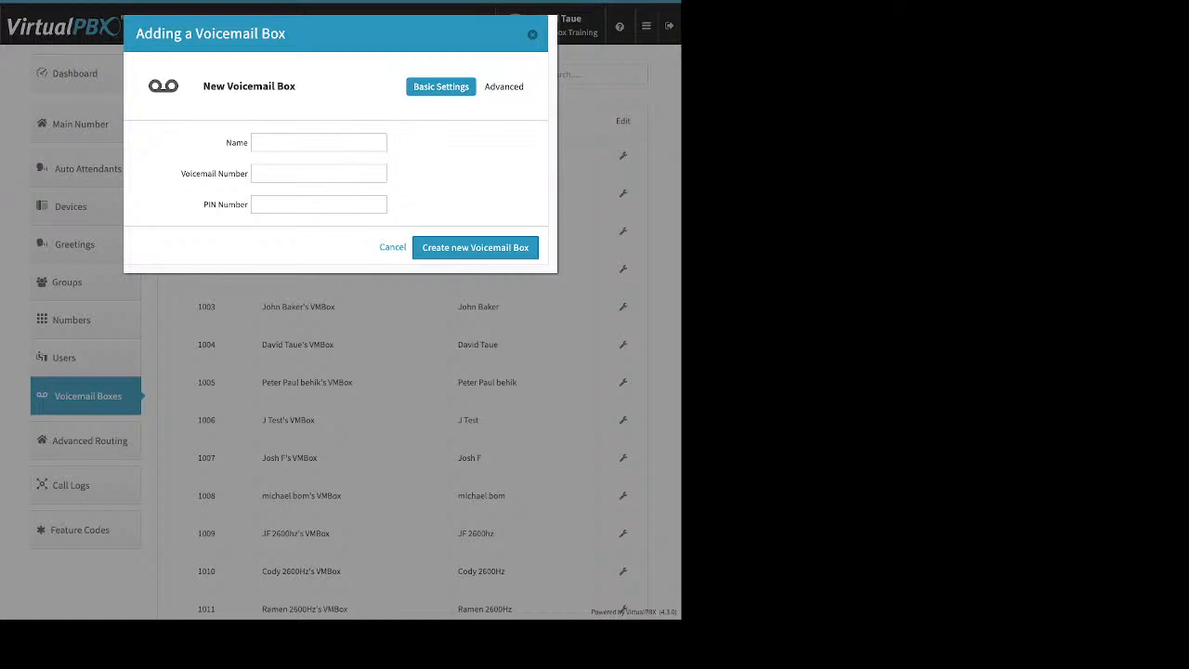
- Discard the blank form, open Main Voicemail Box for editing, and show its Advanced sections list
key("Escape")
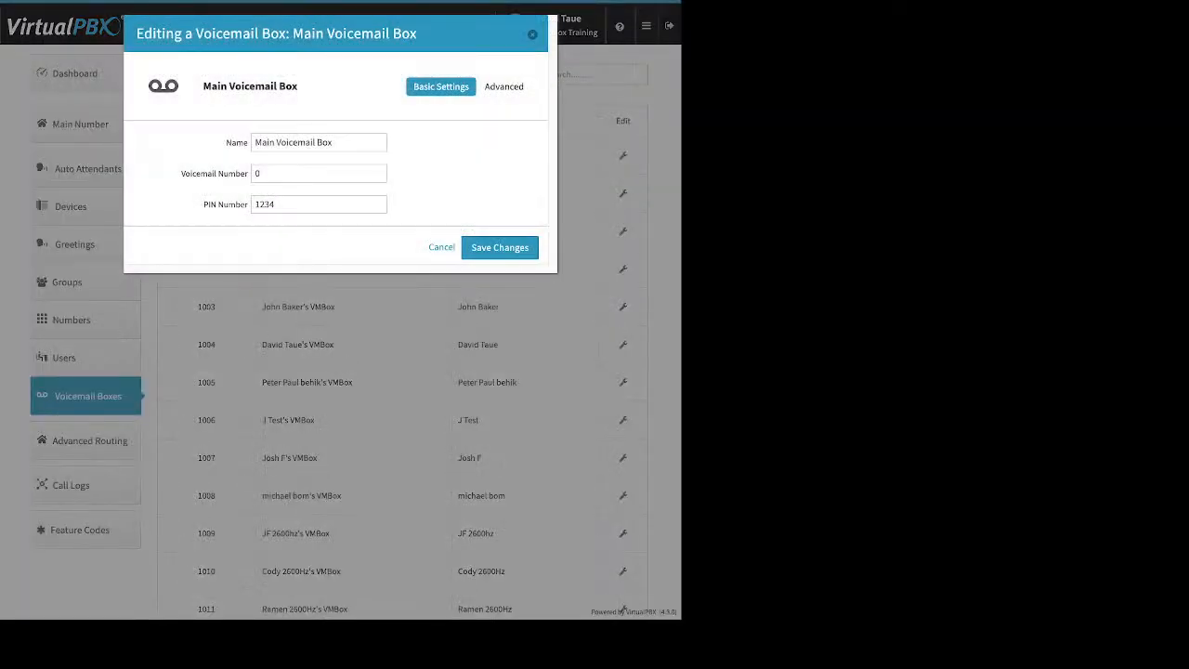
double_click(265, 205)
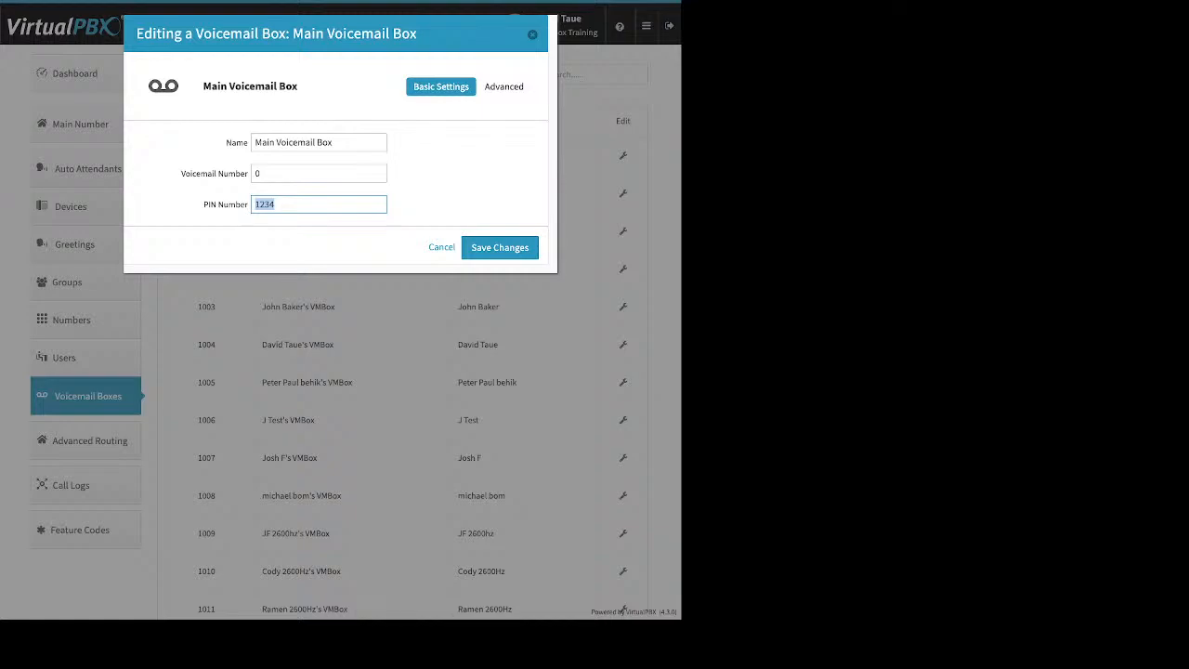
left_click(506, 86)
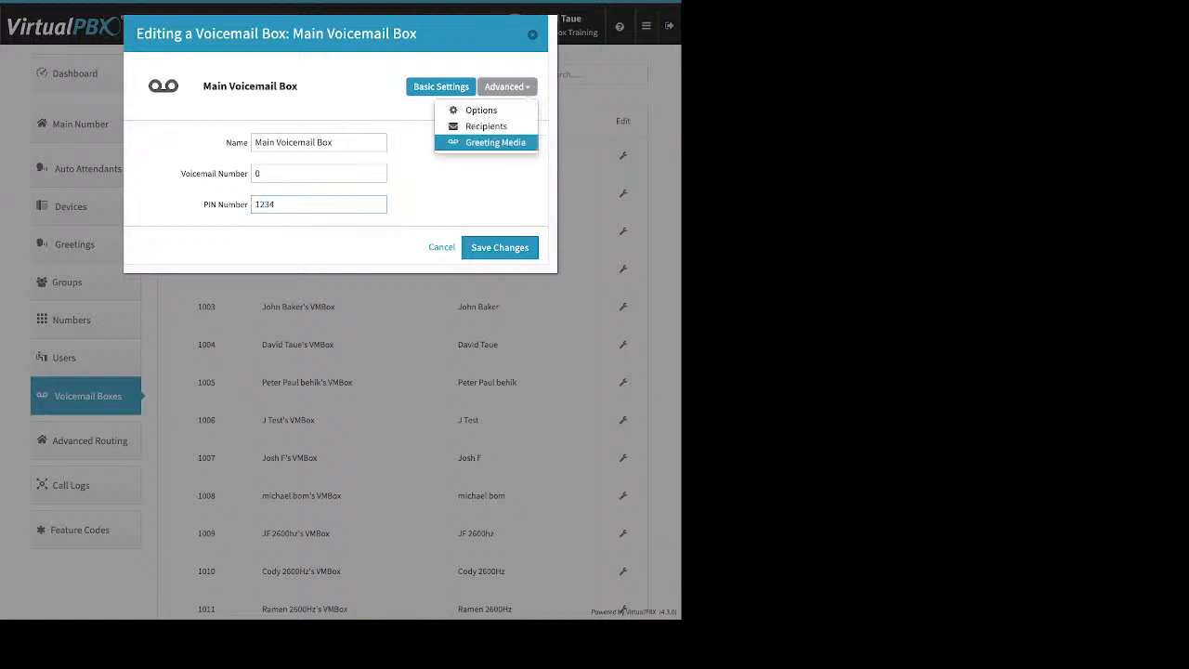
- Show the Greeting Media section, pointing out the Media and Temporary greeting settings
left_click(495, 142)
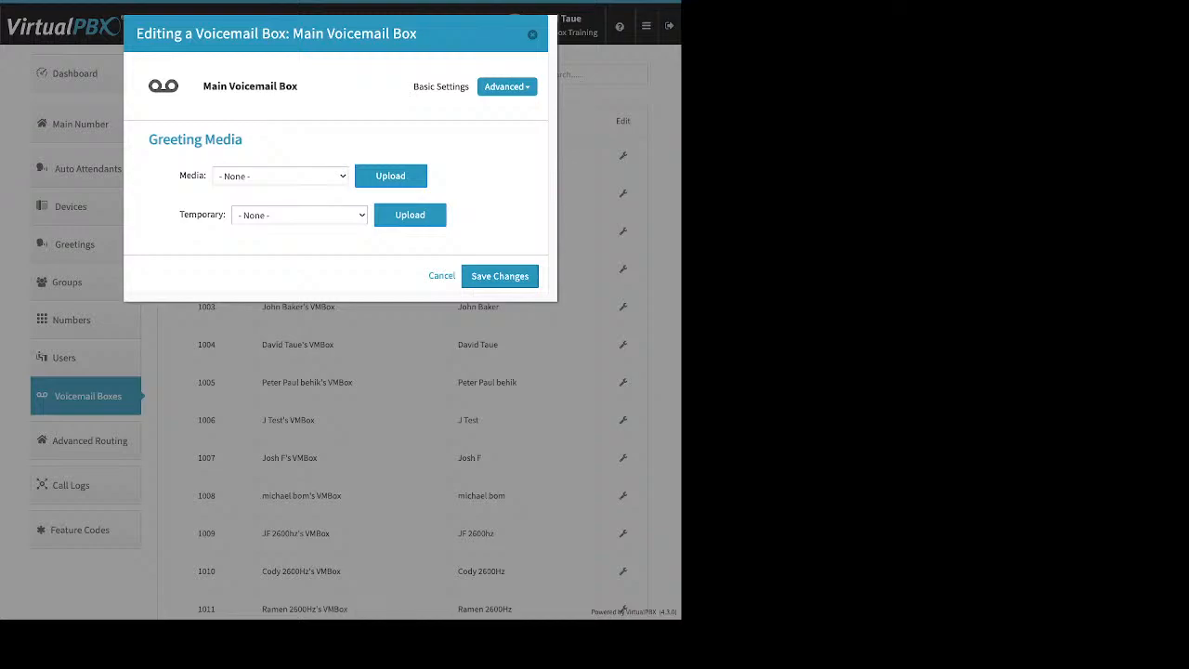
double_click(191, 176)
left_click_drag(180, 214, 225, 214)
left_click_drag(180, 175, 206, 175)
- Start adding a new notification recipient under Recipients, then view the Options section
left_click(507, 86)
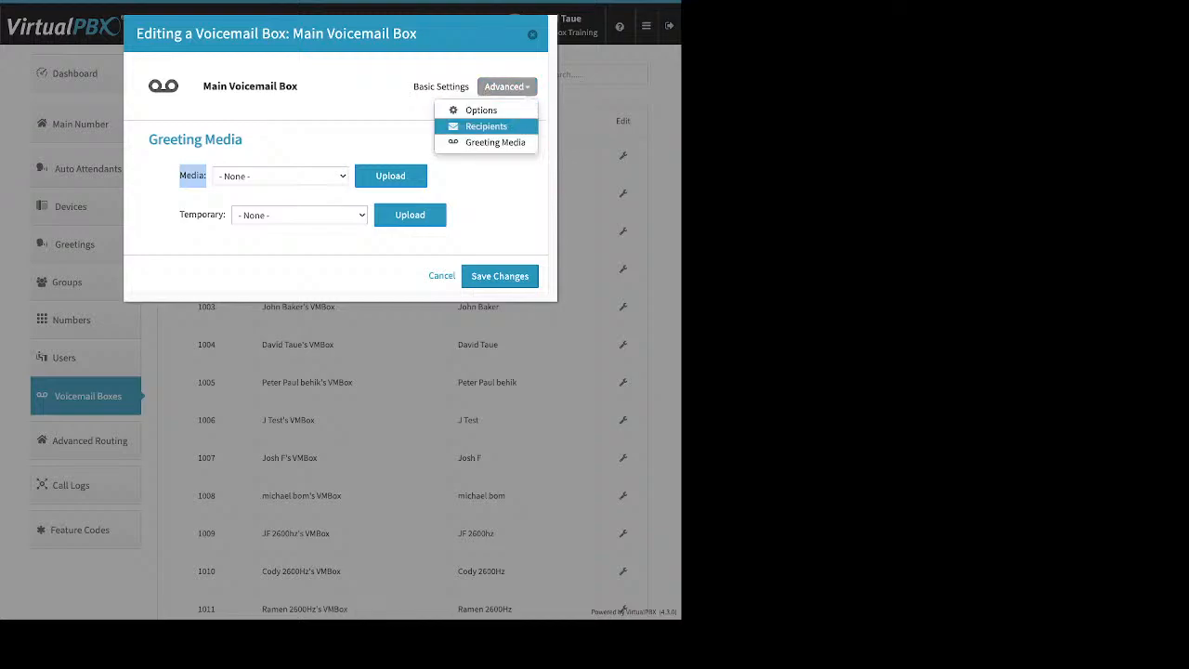
left_click(485, 126)
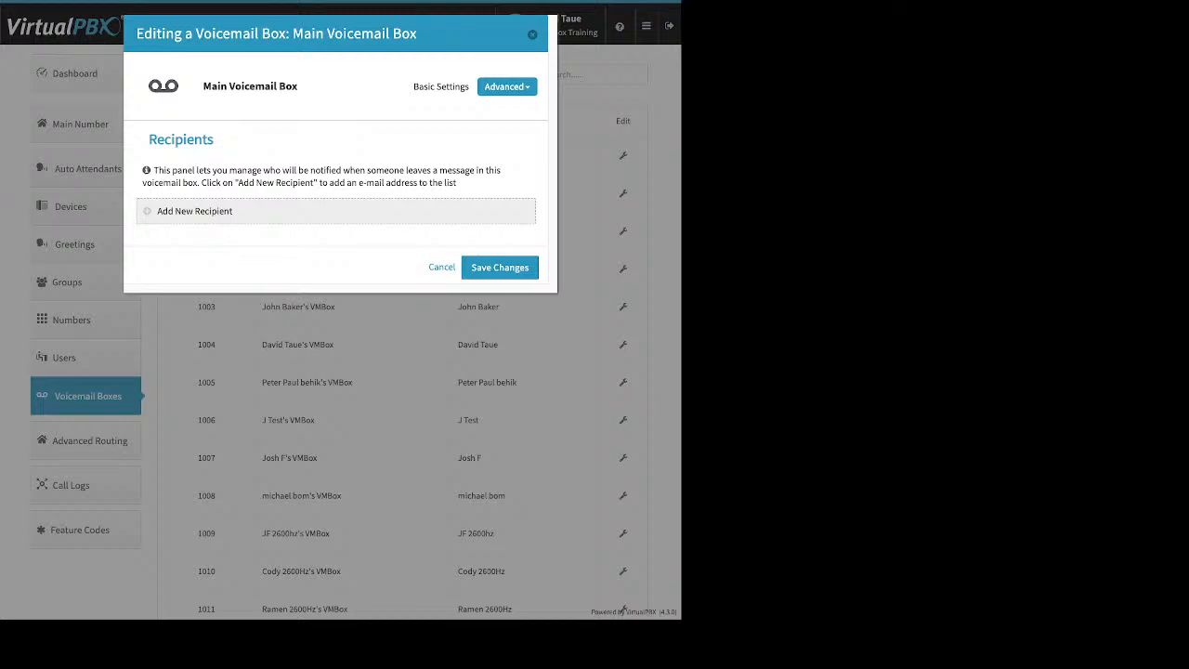
left_click(194, 212)
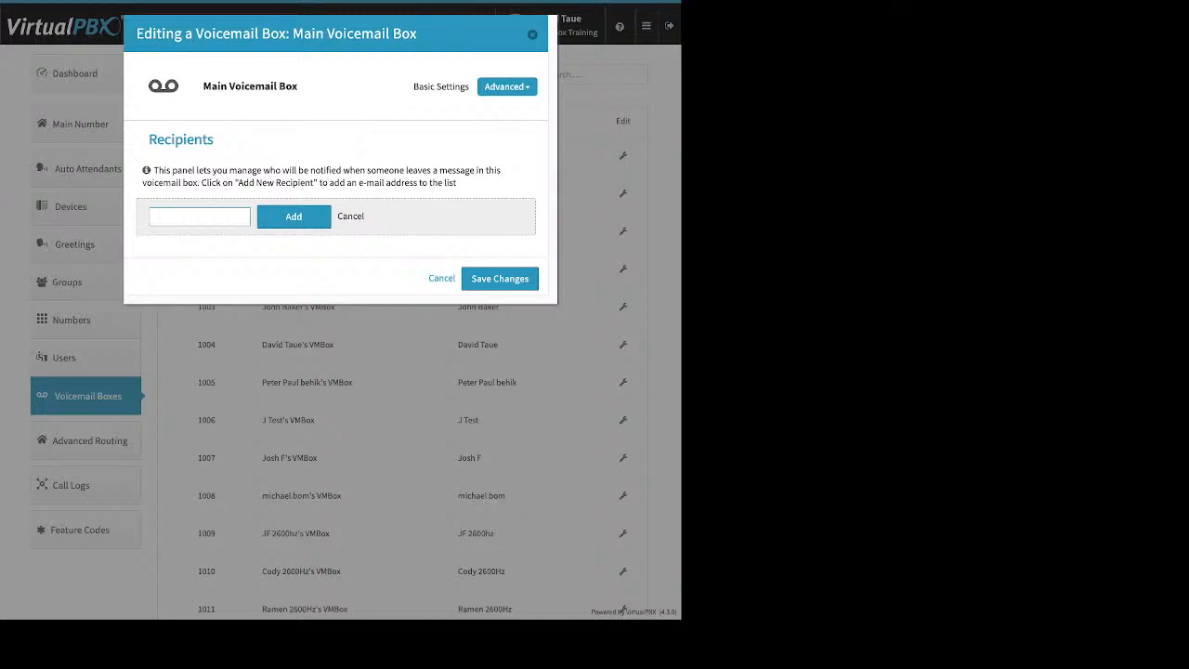
left_click(507, 87)
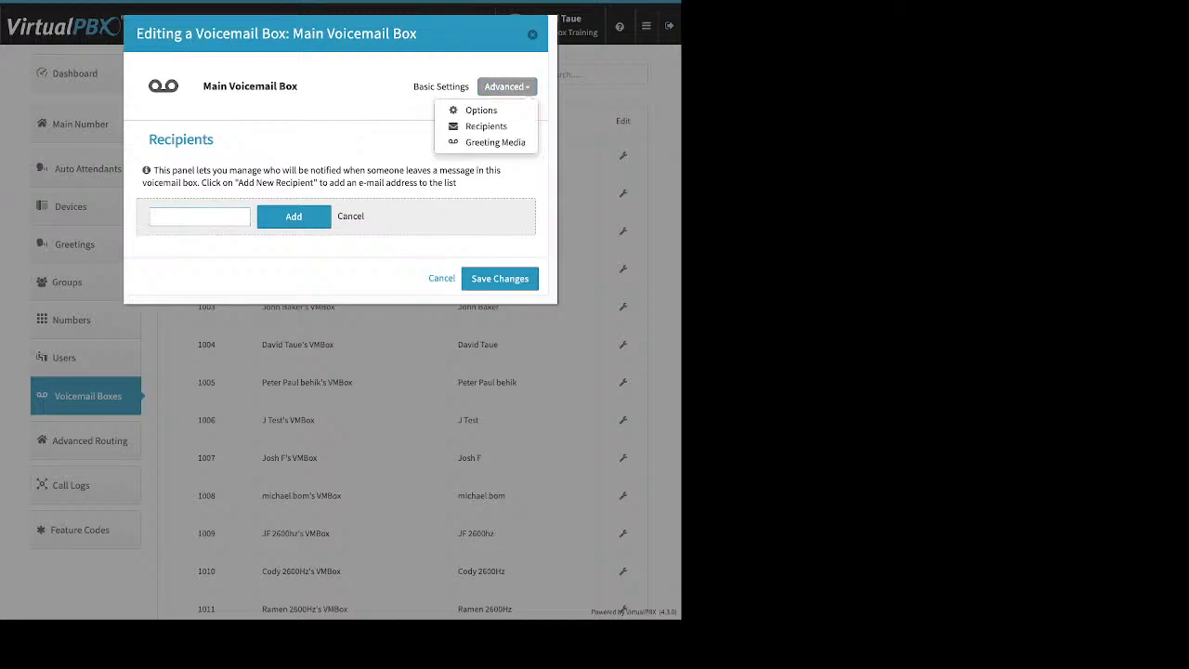
left_click(481, 110)
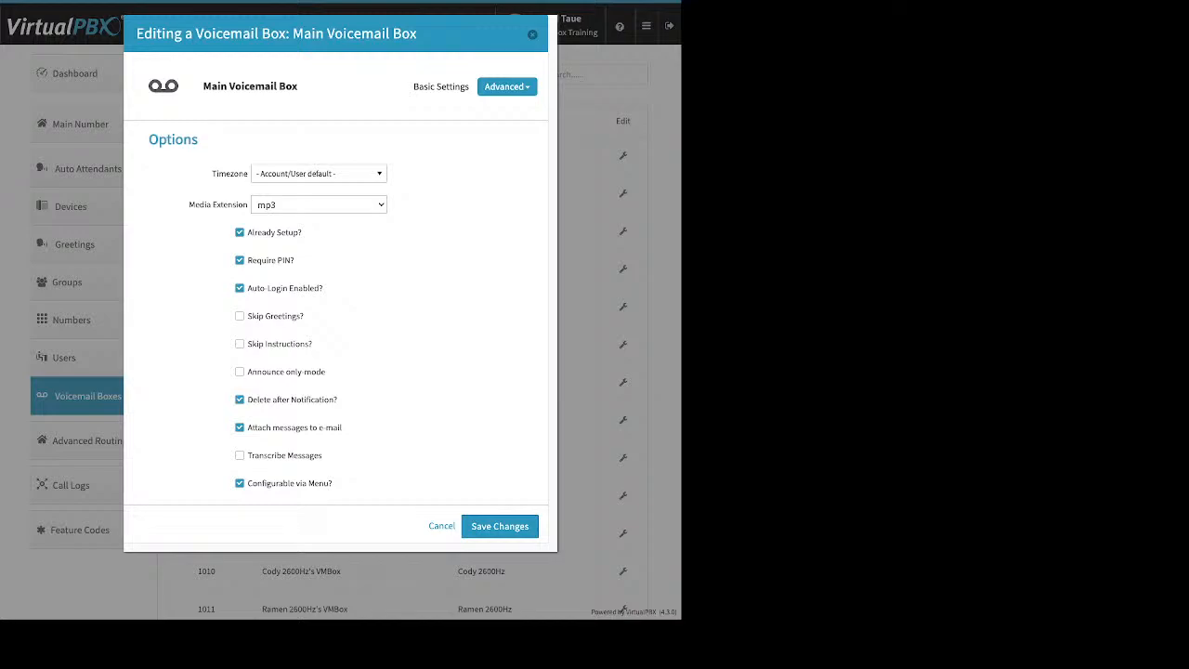
- Point out Already Setup, Delete after Notification, e-mail attachment, Transcribe and Announce only options, then close the editor
left_click_drag(303, 234, 246, 234)
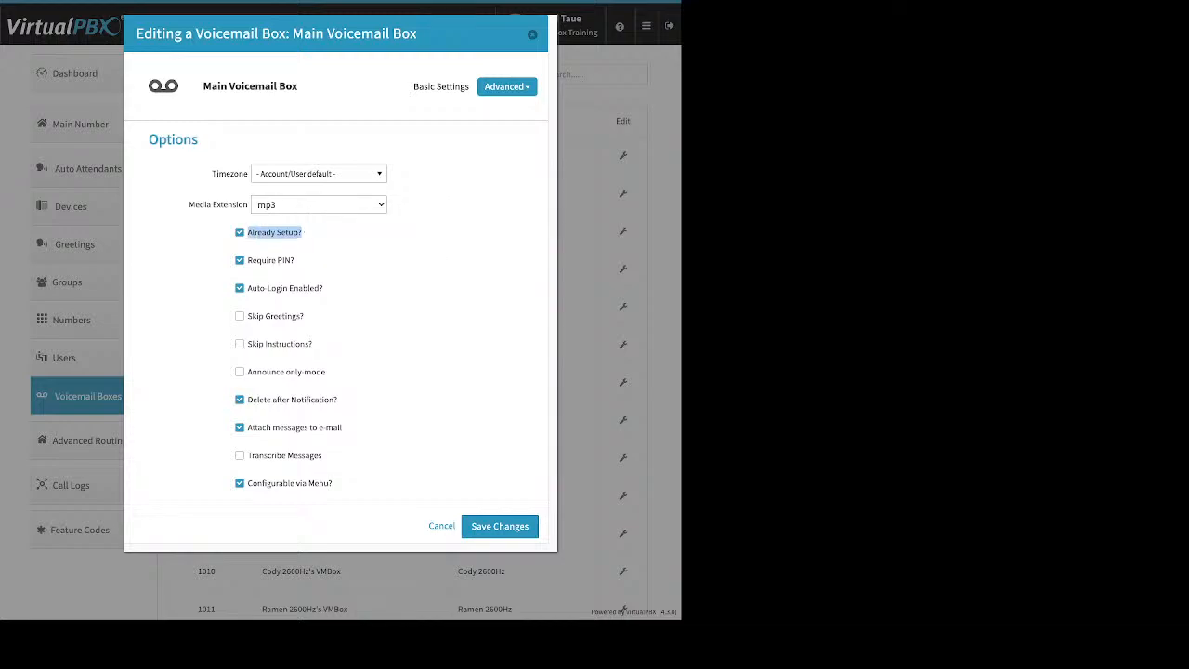
left_click_drag(338, 399, 257, 399)
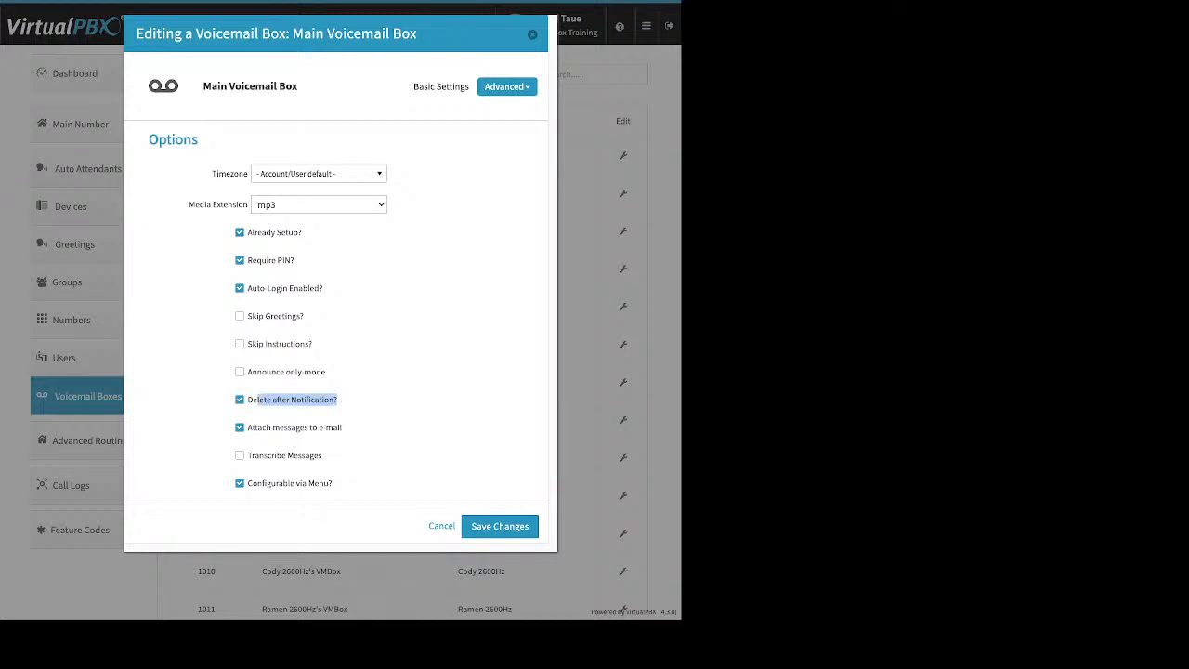
left_click_drag(342, 428, 273, 427)
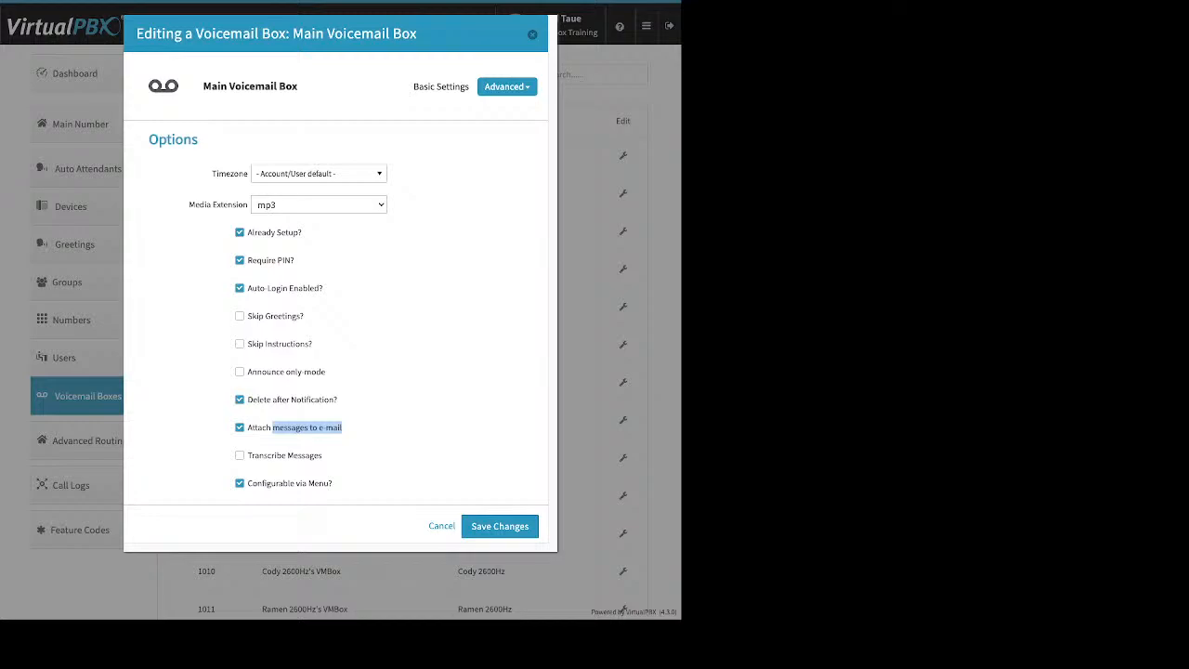
left_click_drag(322, 455, 259, 455)
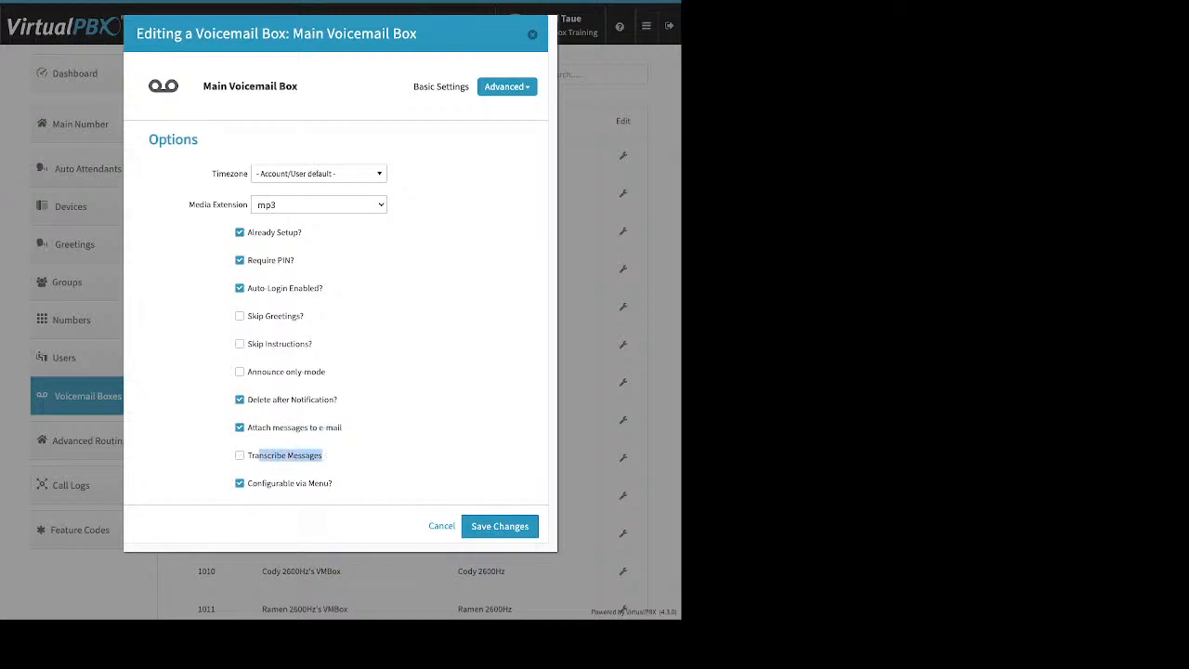
left_click_drag(325, 371, 261, 371)
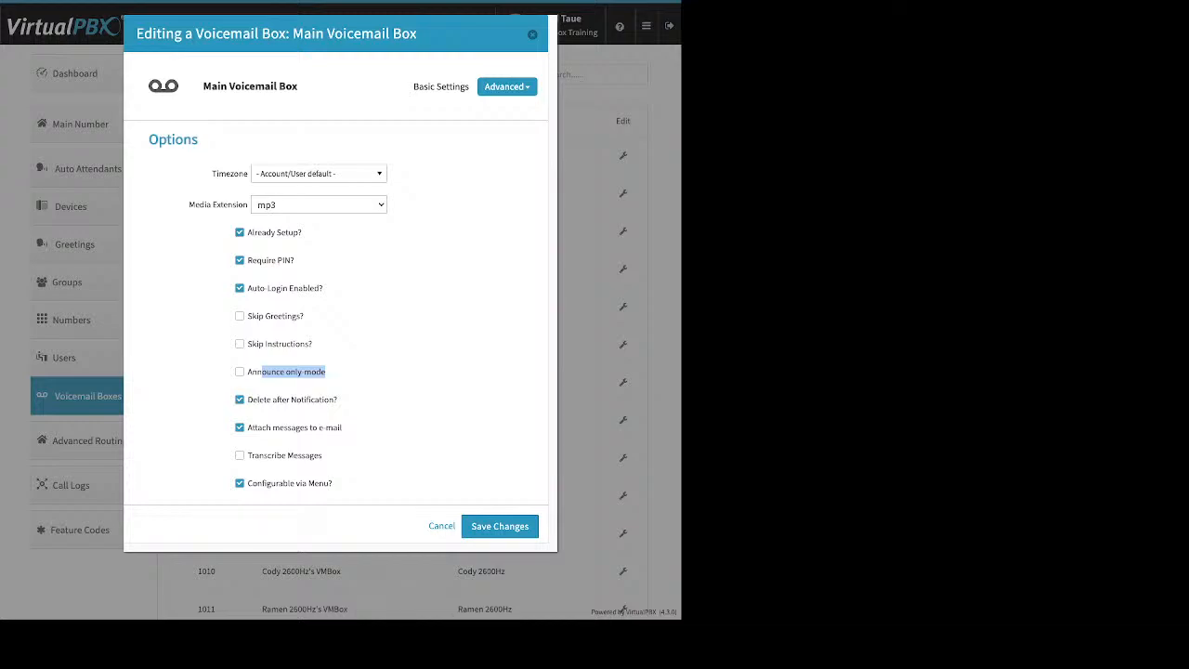
key("Escape")
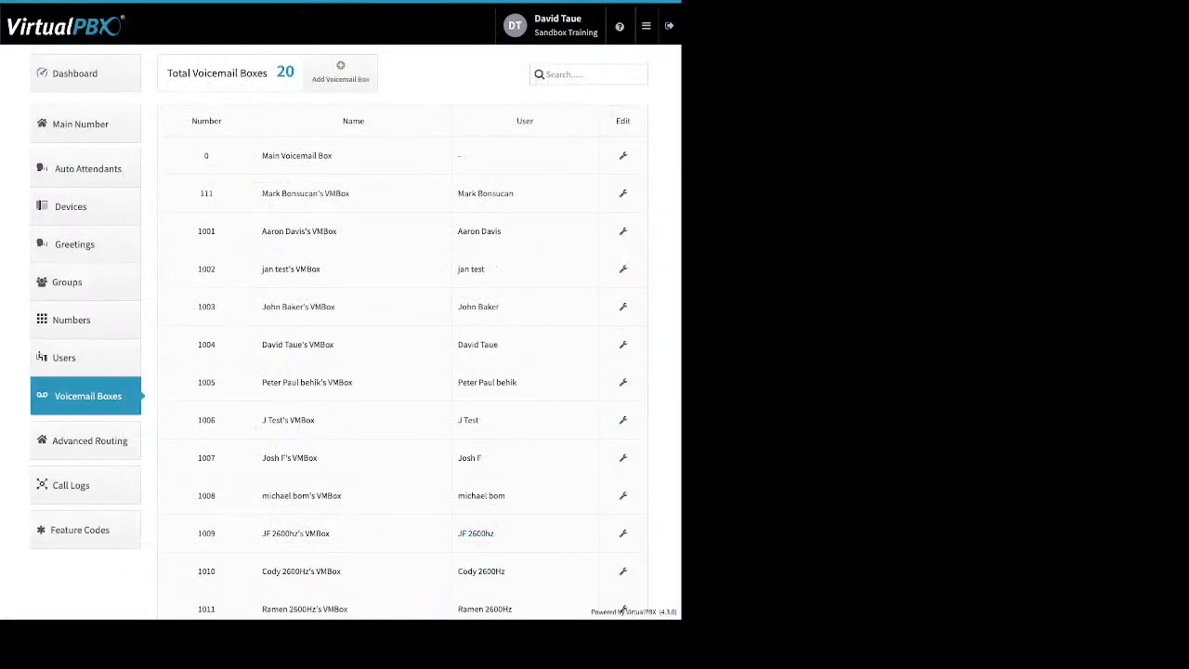
- On Advanced Routing, enable Direct Inward System Access and bring up its Edit DISA settings
left_click(89, 440)
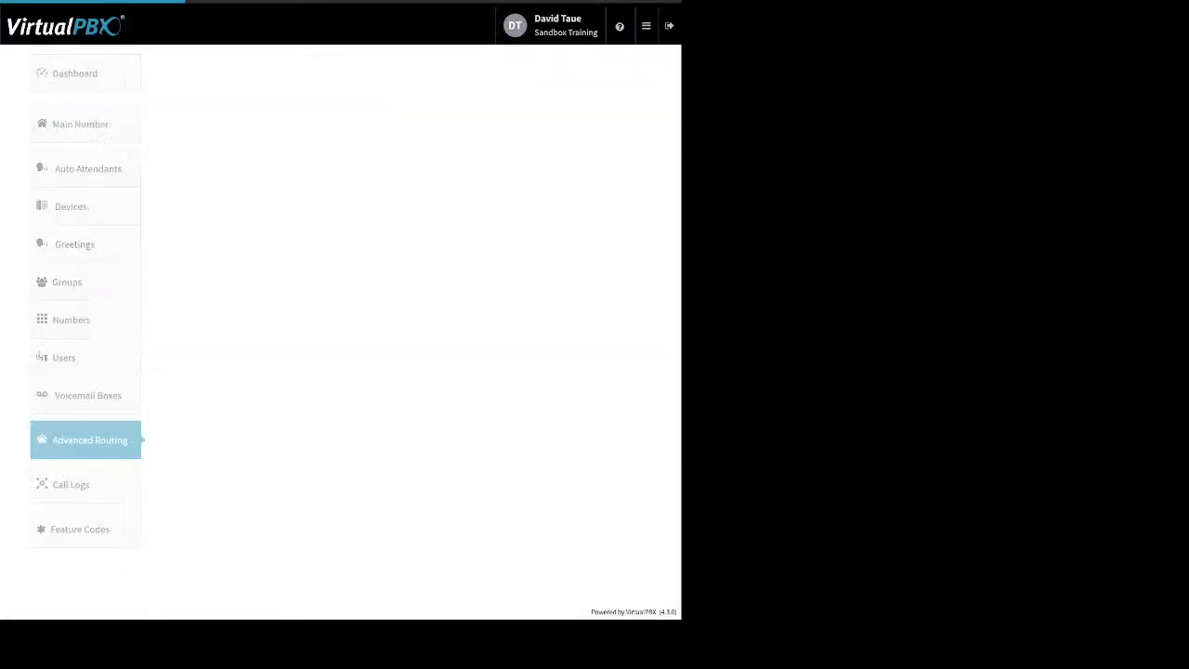
left_click(629, 75)
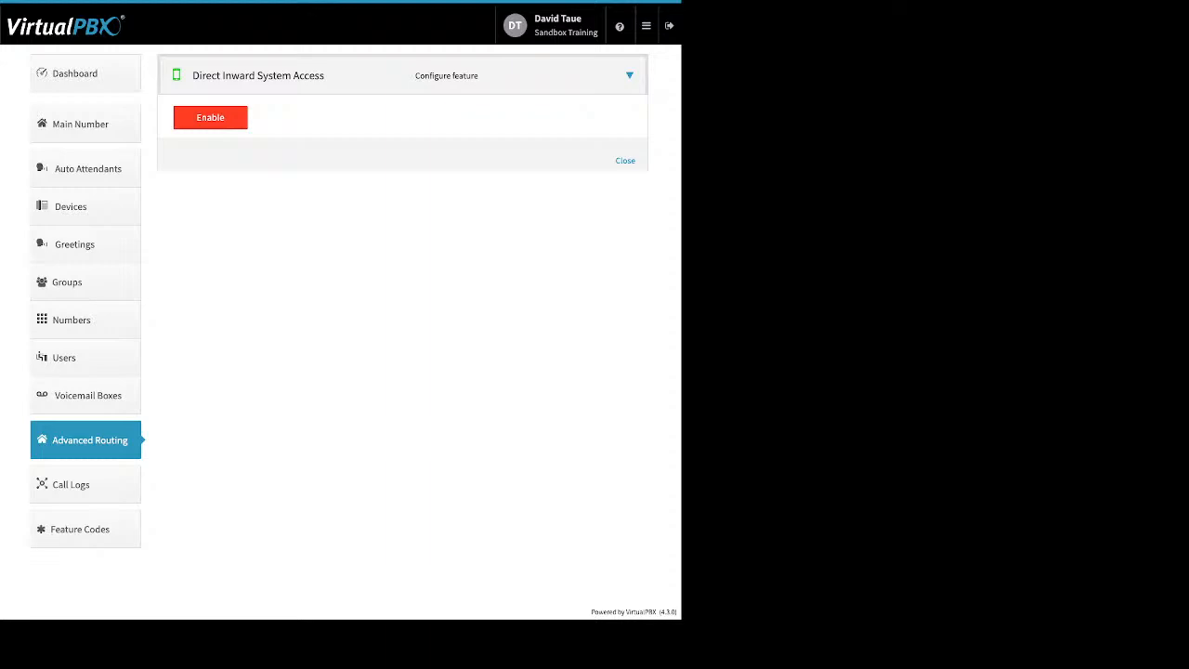
left_click(210, 118)
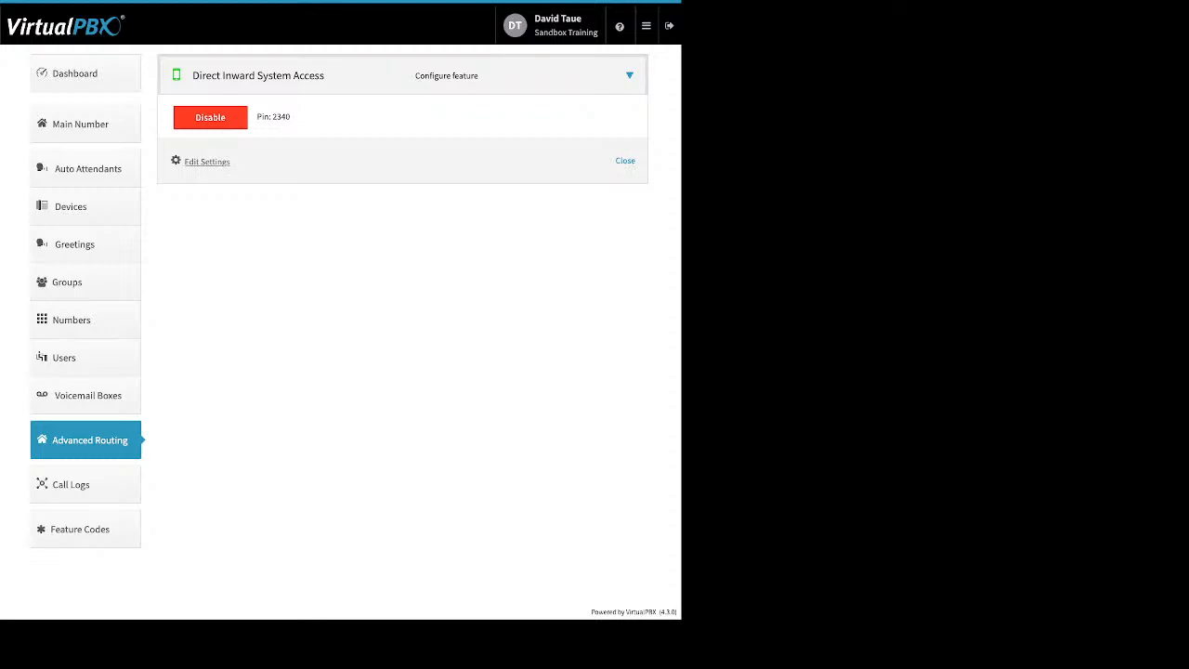
left_click(206, 161)
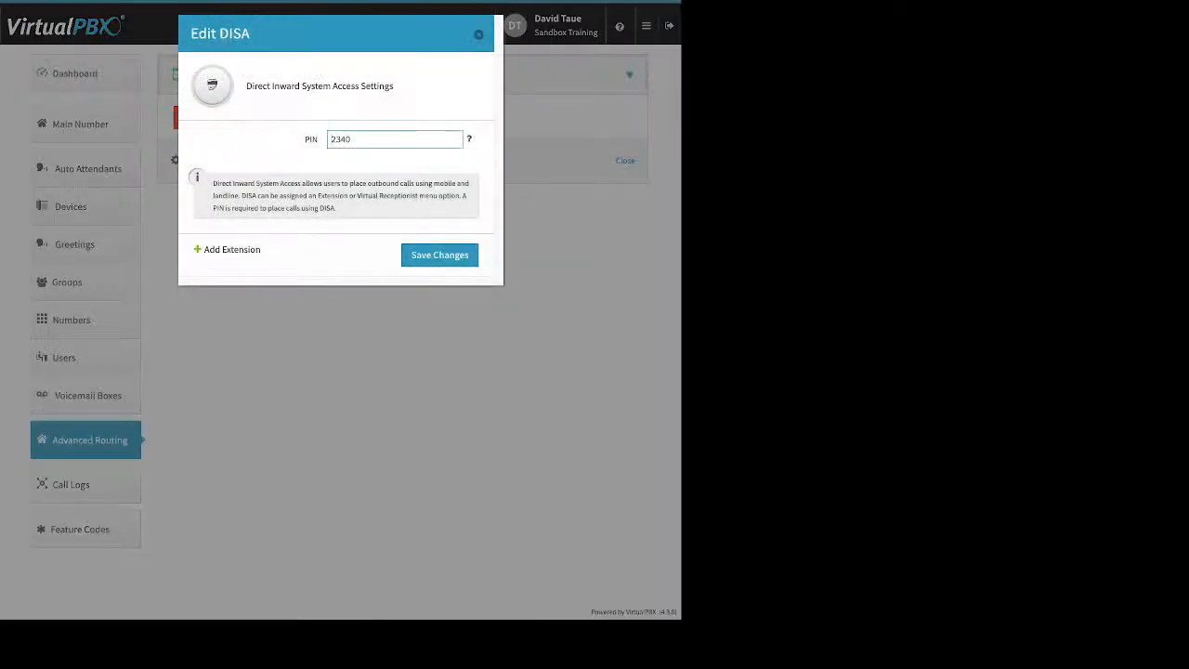
- Add DISA extension 8456 in place of the suggested 1017 and save
left_click(231, 249)
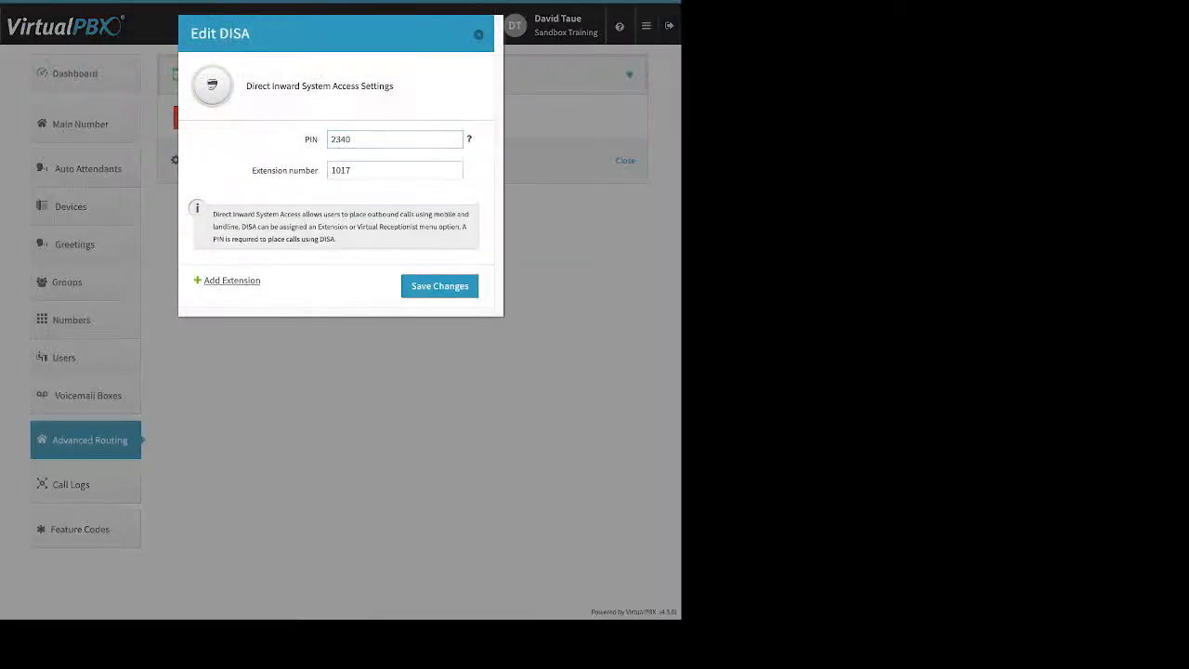
double_click(342, 170)
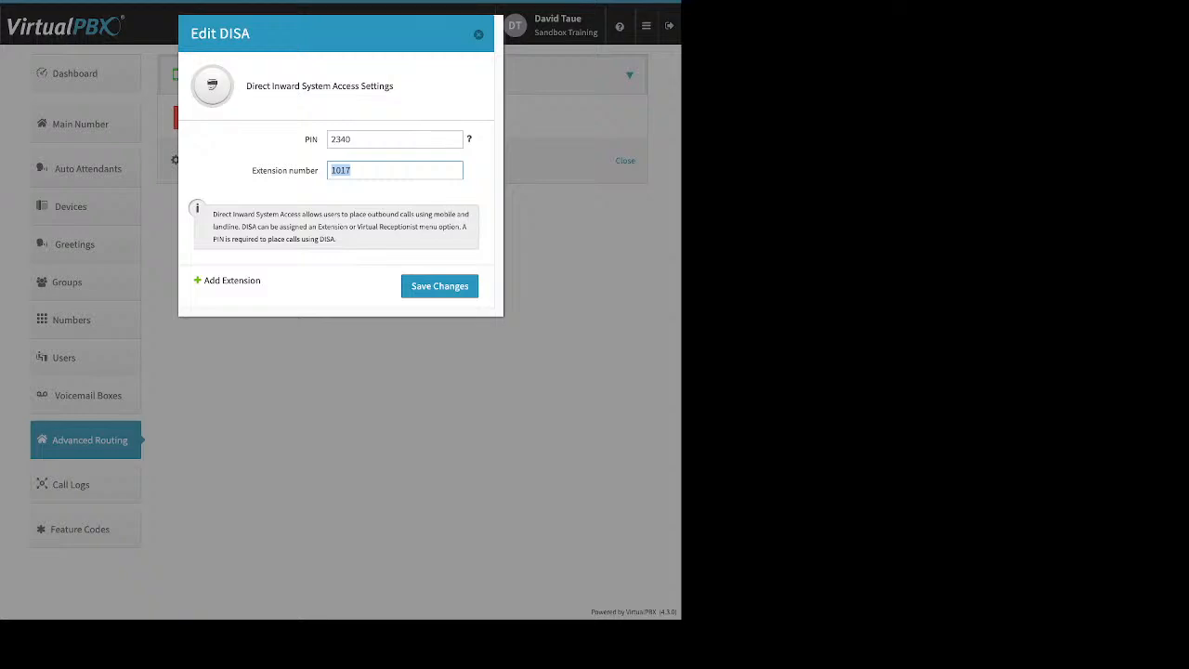
type("8456")
left_click(439, 286)
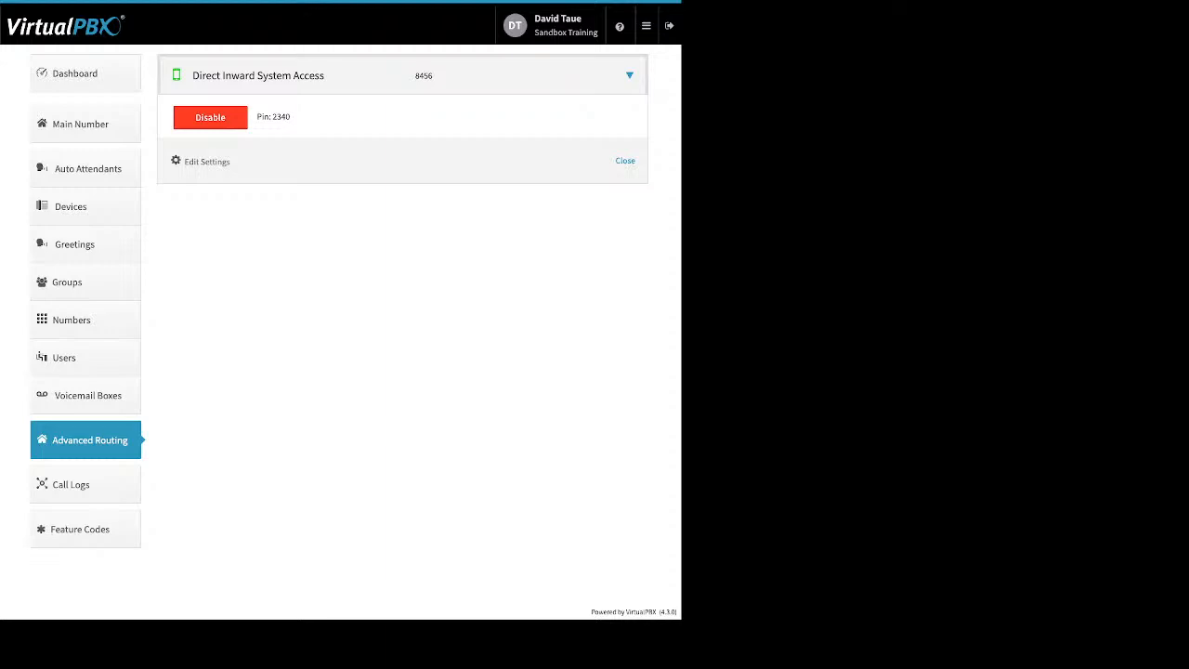
left_click(86, 73)
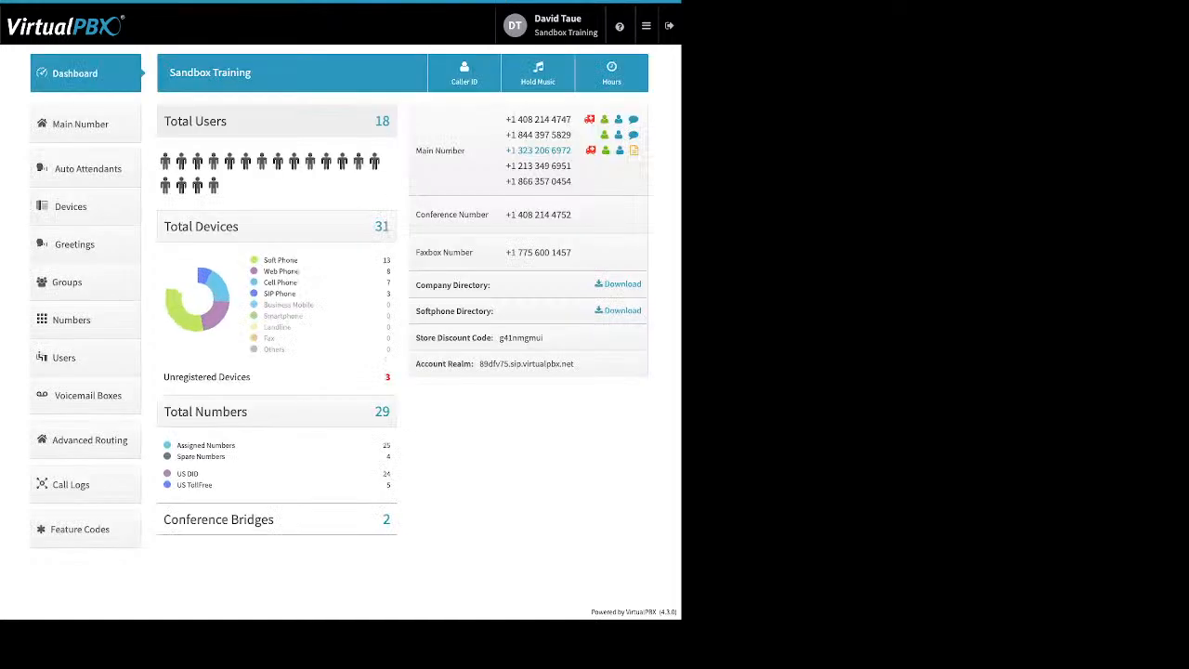
left_click(464, 74)
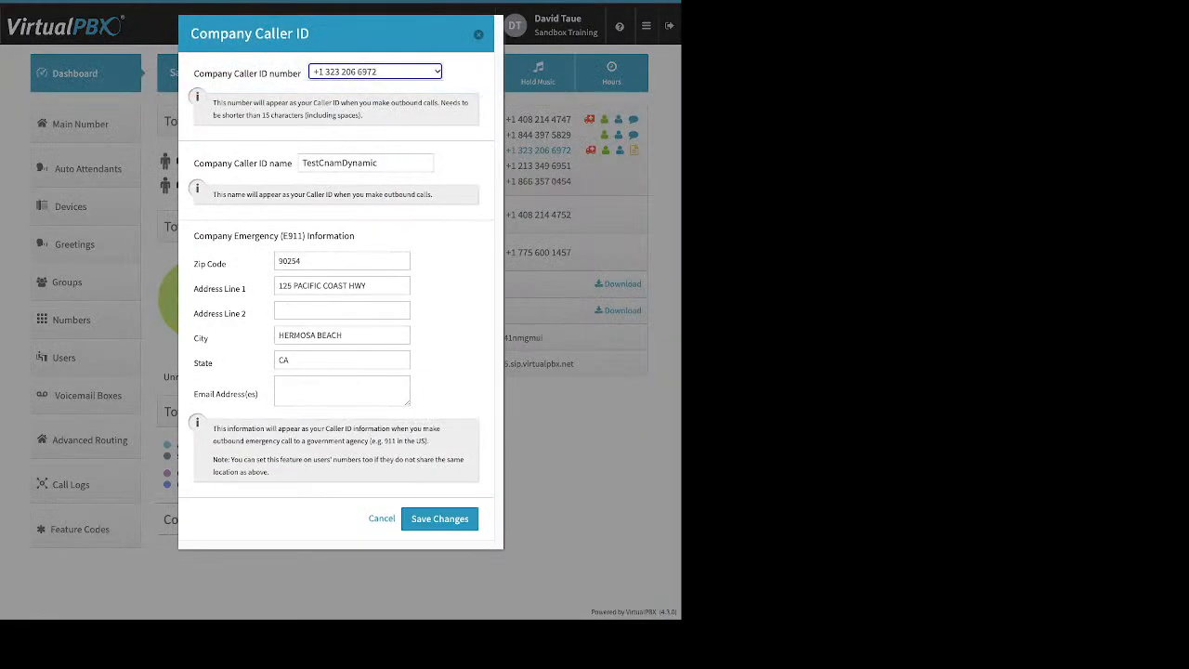
key("Escape")
left_click(89, 439)
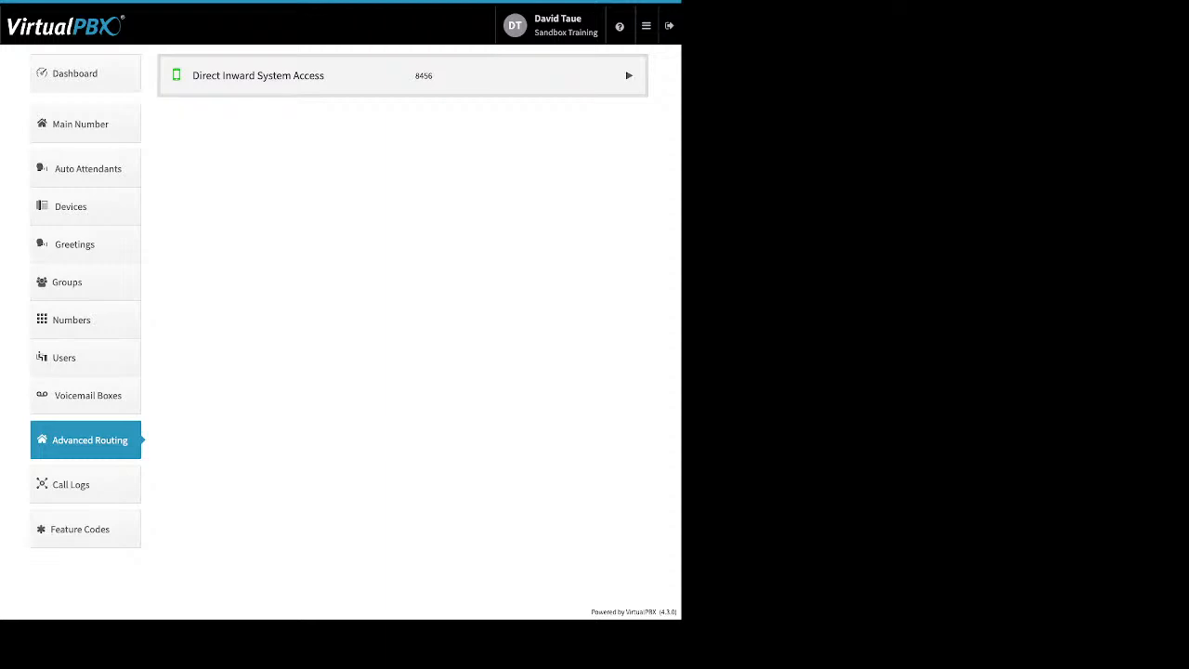
- Reopen the DISA settings and delete extension 8456, confirming the removal
left_click(629, 75)
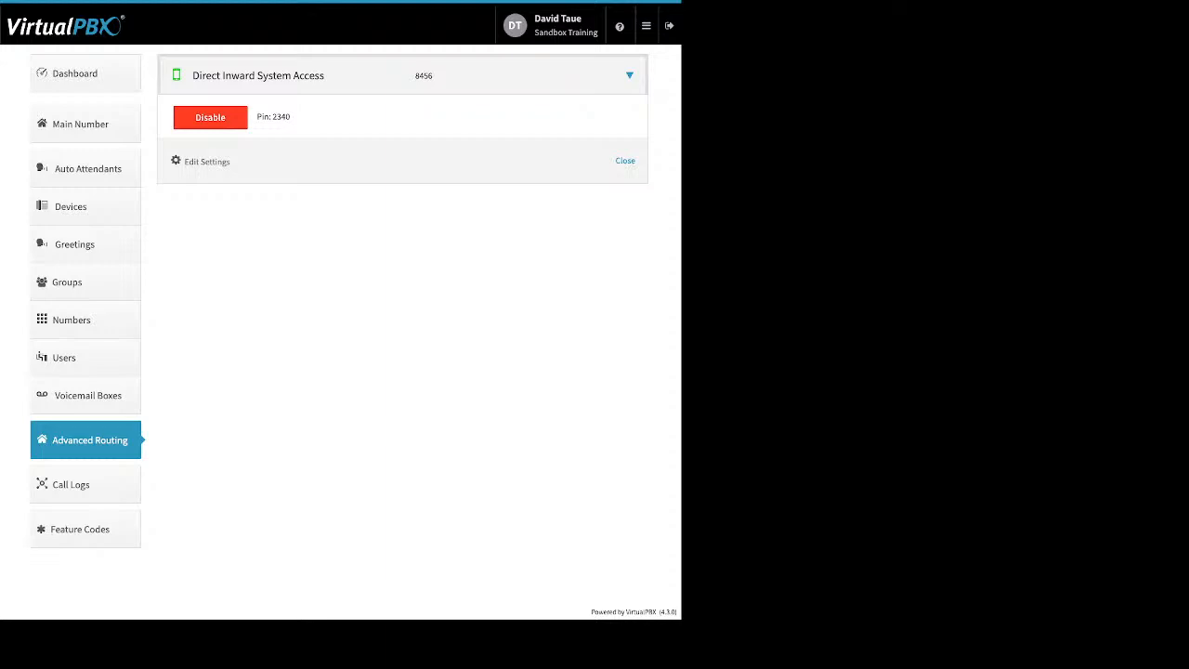
left_click(206, 161)
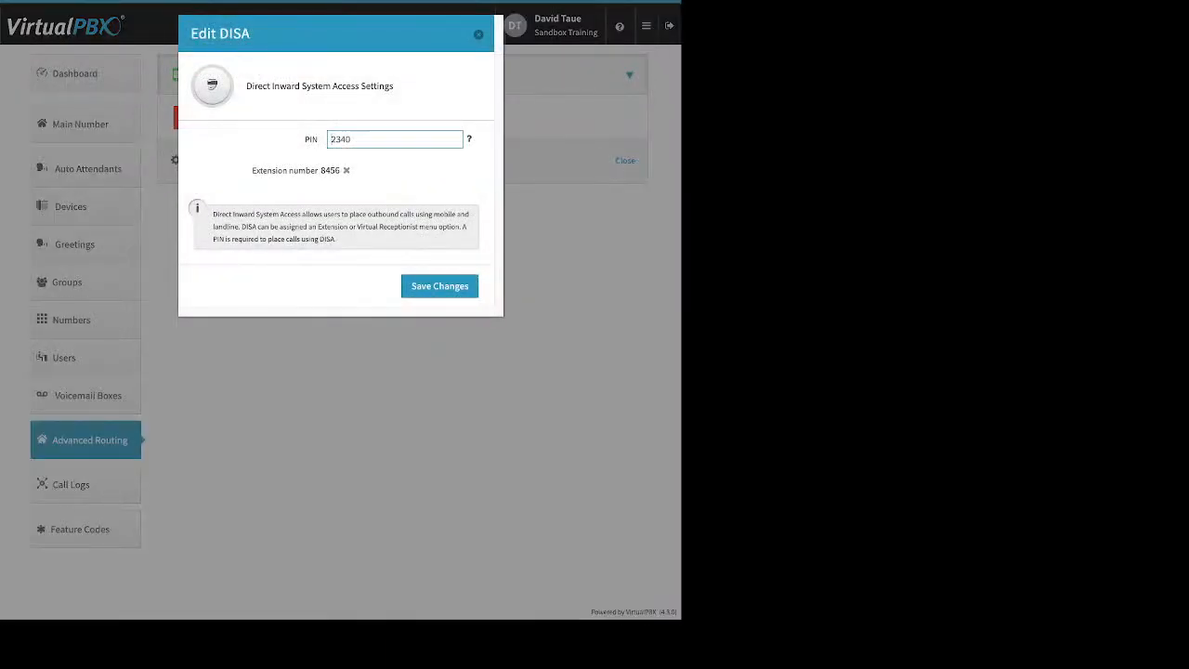
left_click(347, 170)
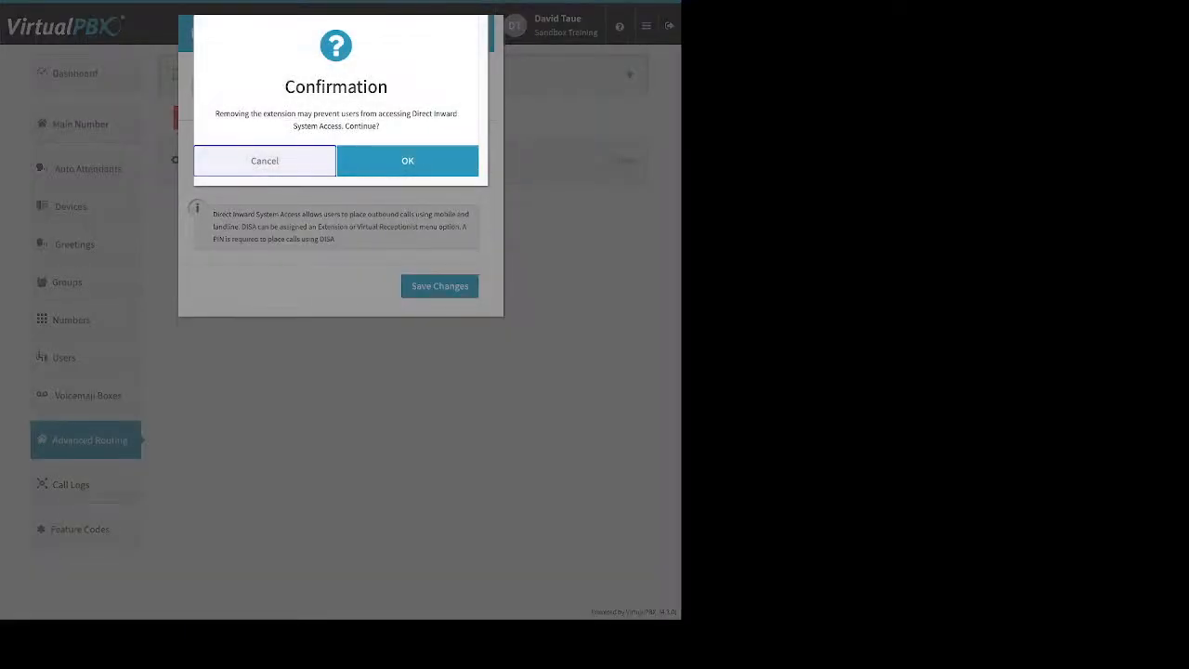
left_click(407, 161)
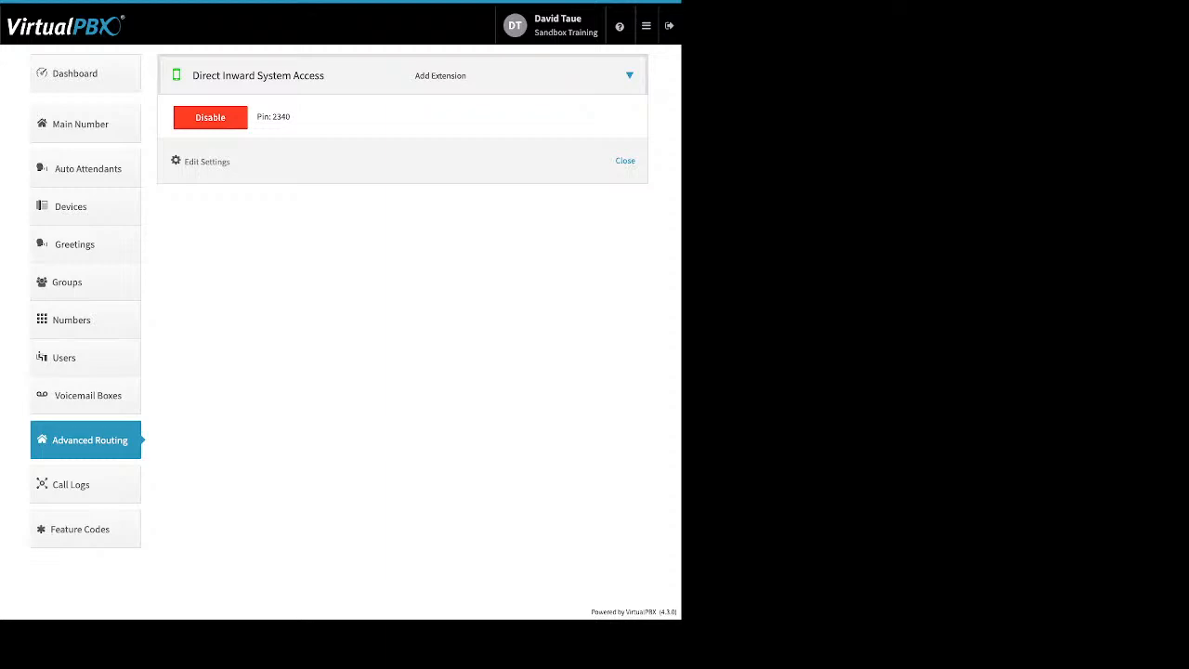
- Disable DISA for all users, confirm it, and go to Call Logs
left_click(209, 118)
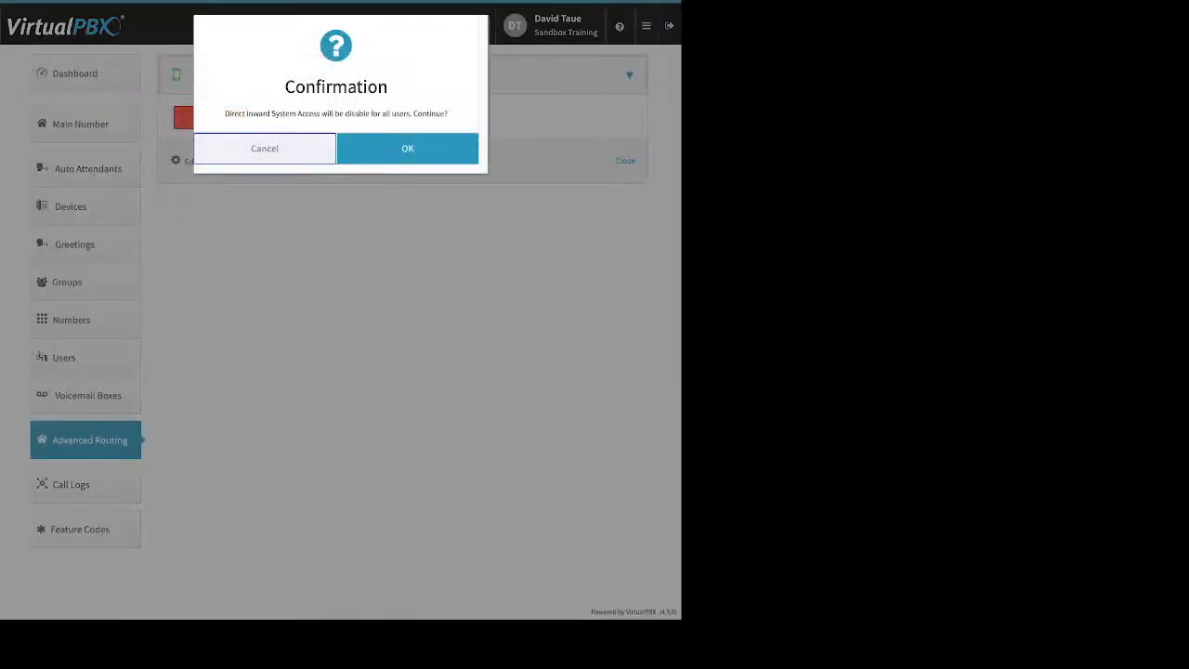
left_click(407, 148)
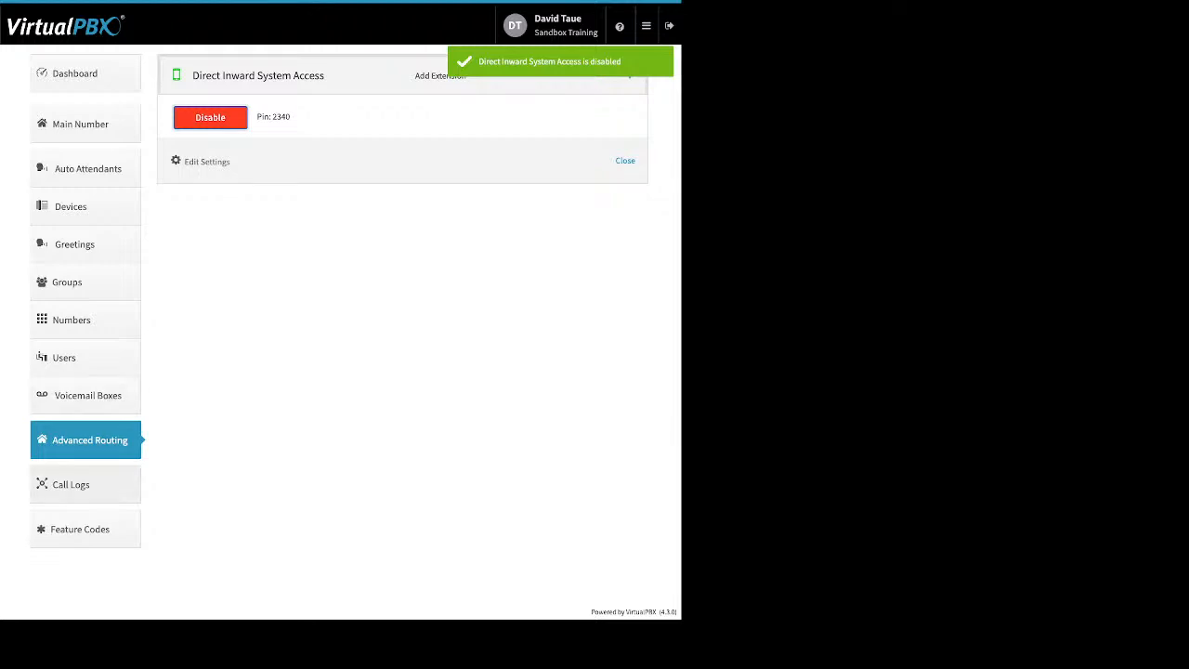
left_click(75, 484)
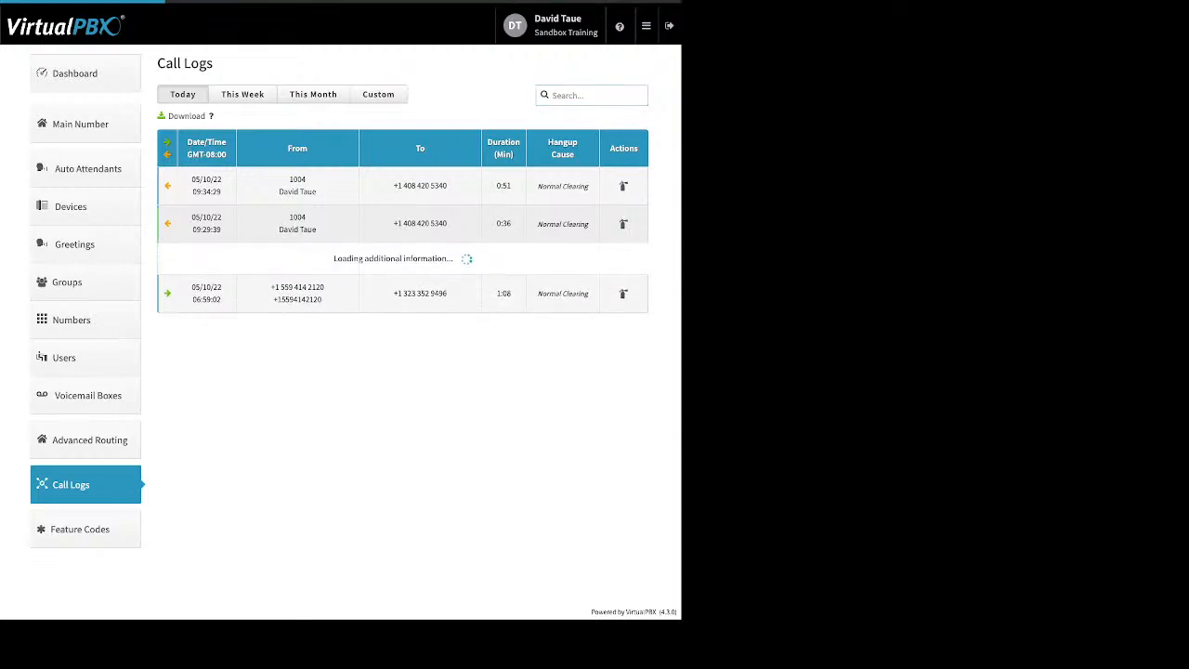
- Switch Call Logs to This Week (05/09/2022–05/10/2022) and scroll through the calls
left_click_drag(324, 275, 288, 275)
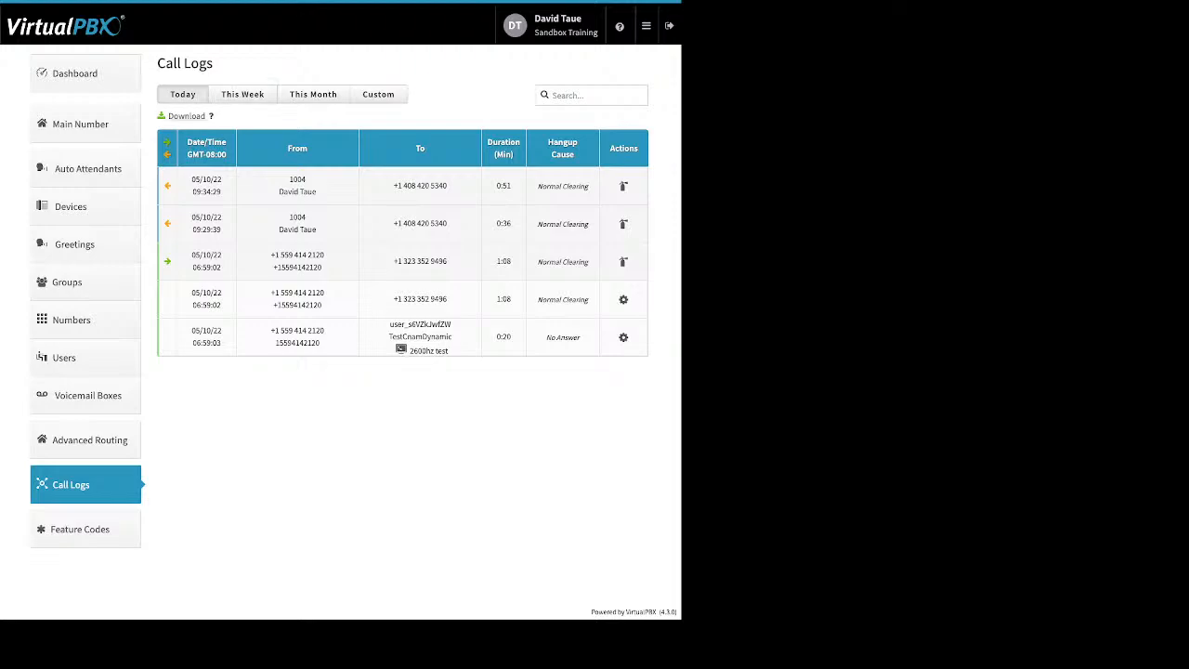
left_click(243, 94)
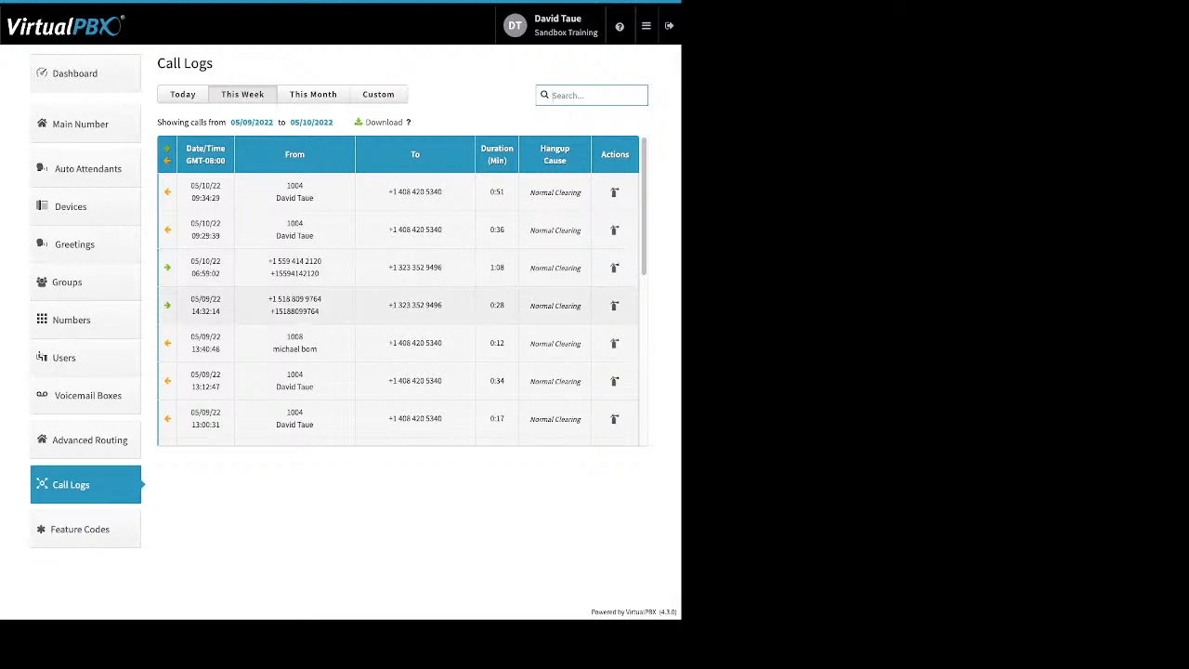
scroll(399, 279, "down", 3)
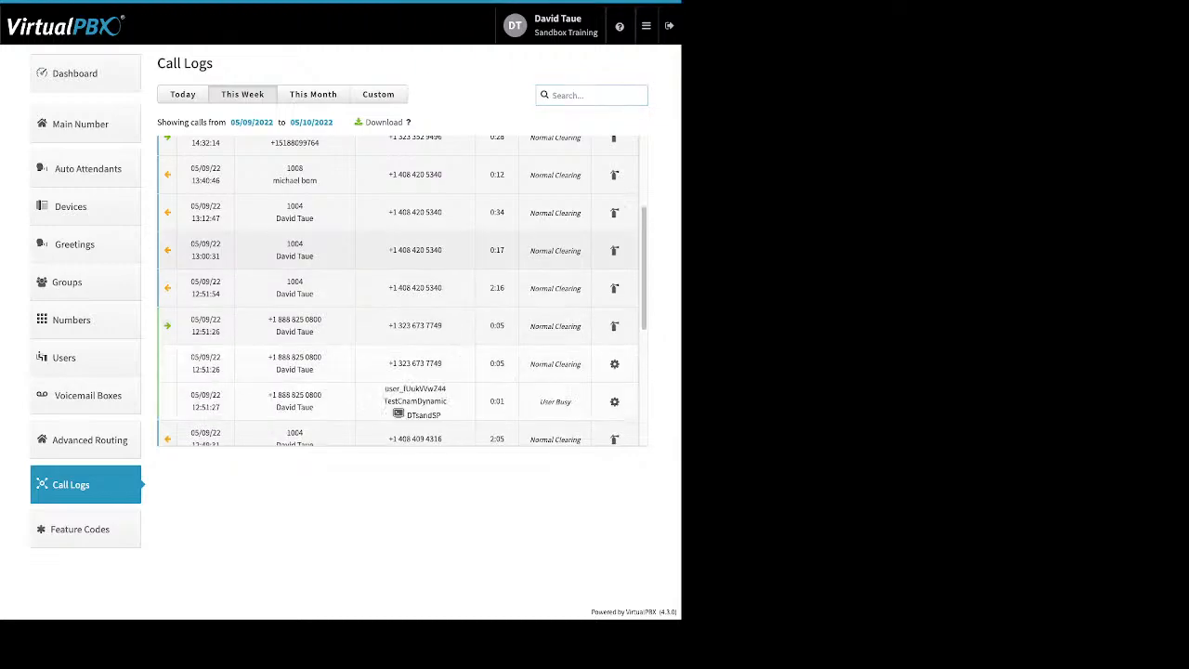
scroll(401, 290, "down", 1)
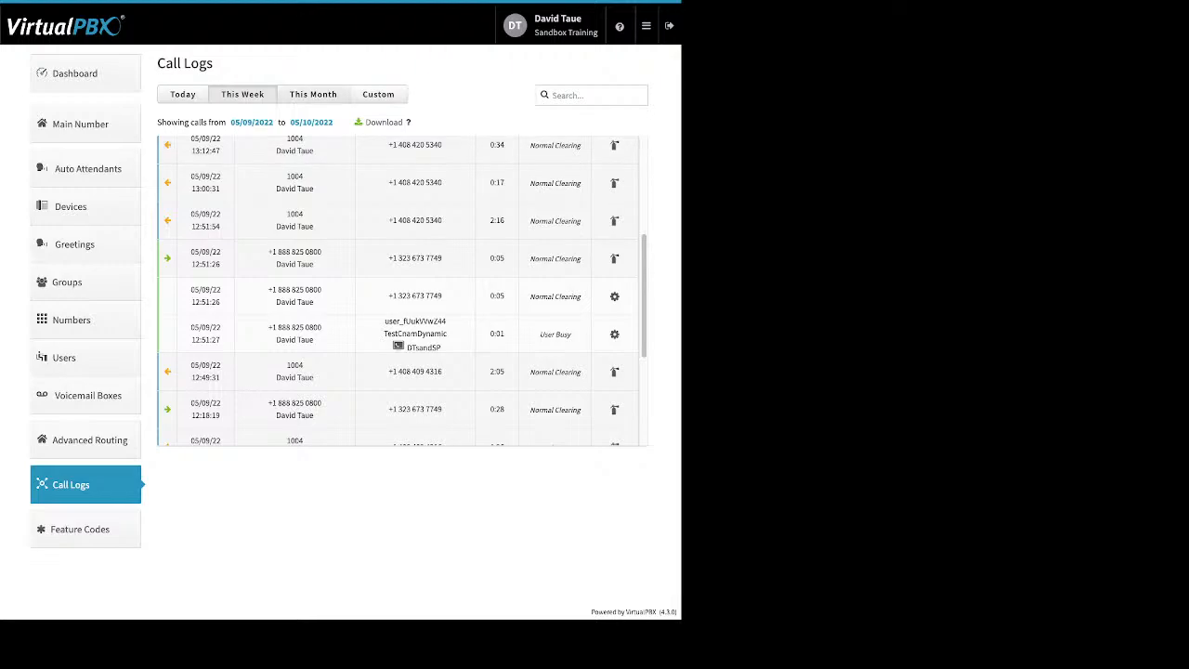
- Filter the call logs to This Month, then Custom range, and show the Available Feature Codes list
left_click(313, 95)
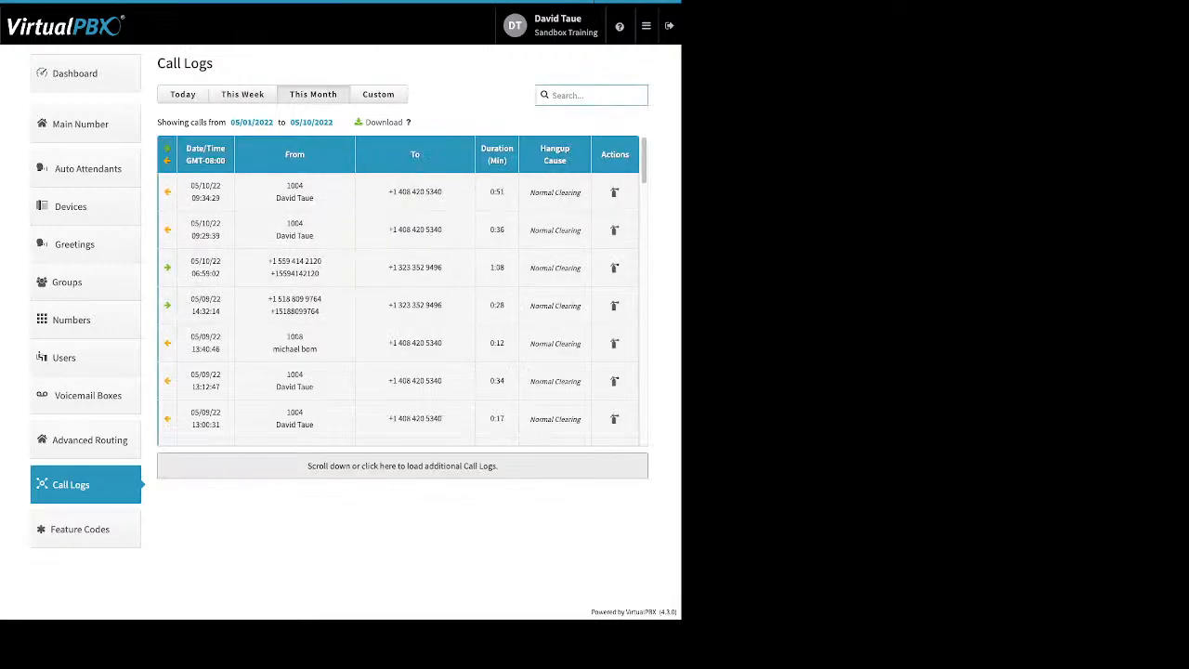
left_click(377, 93)
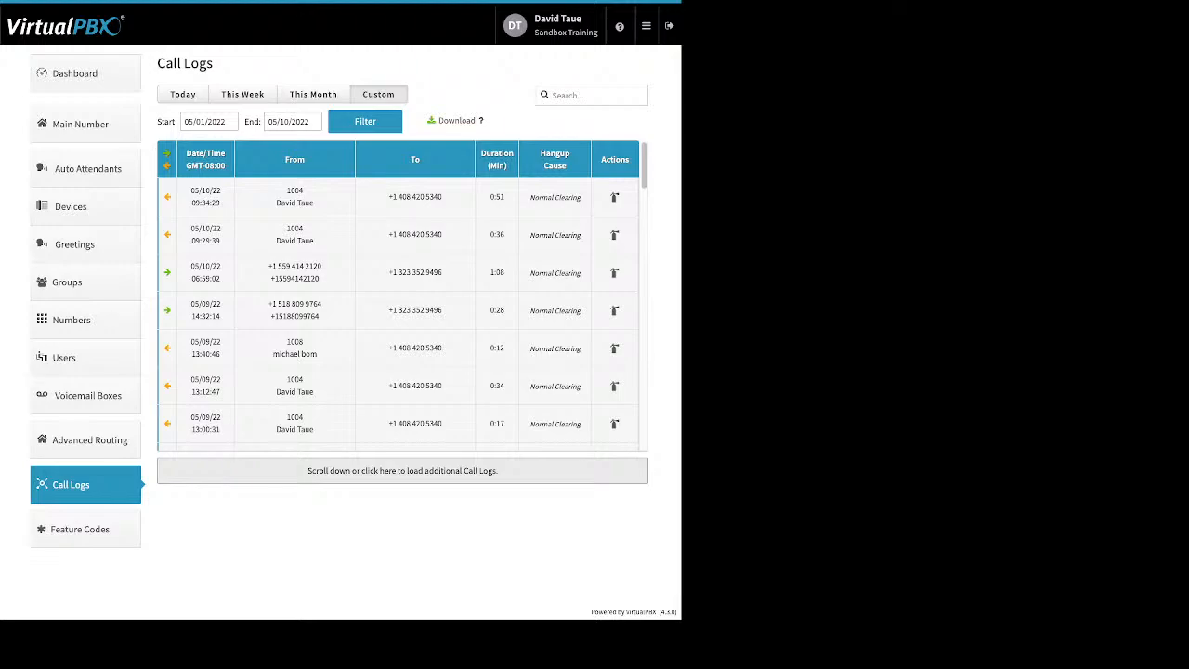
left_click(85, 529)
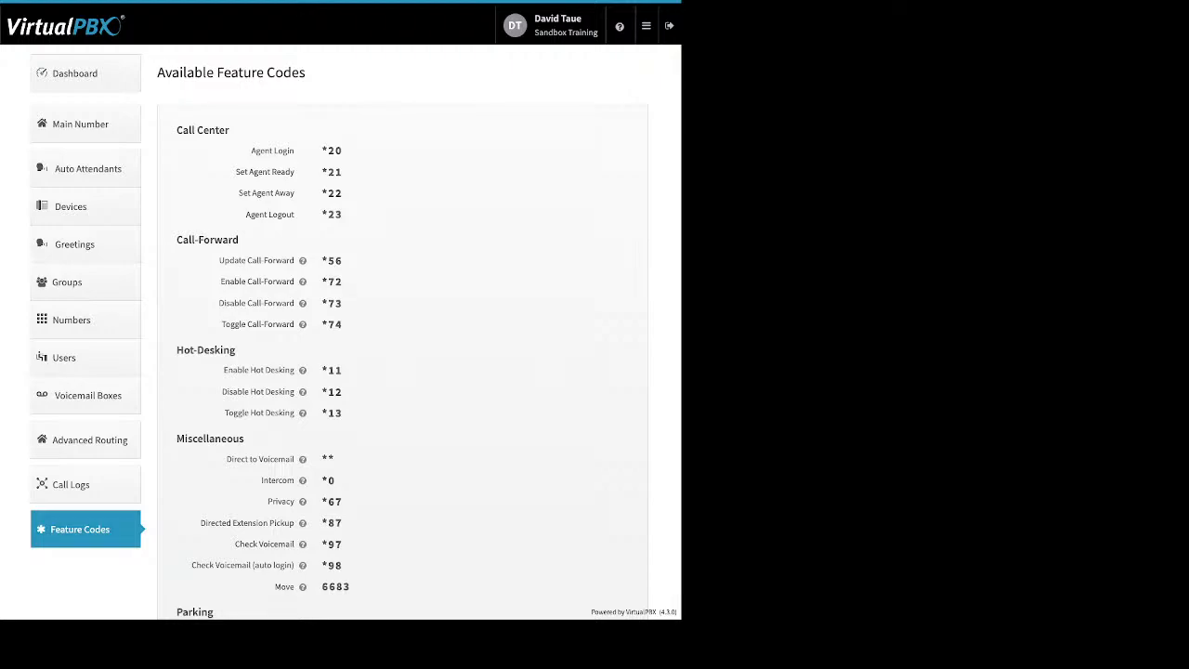
- Choose Blacklists from the apps menu to reach the Blacklist Settings page
mouse_move(647, 26)
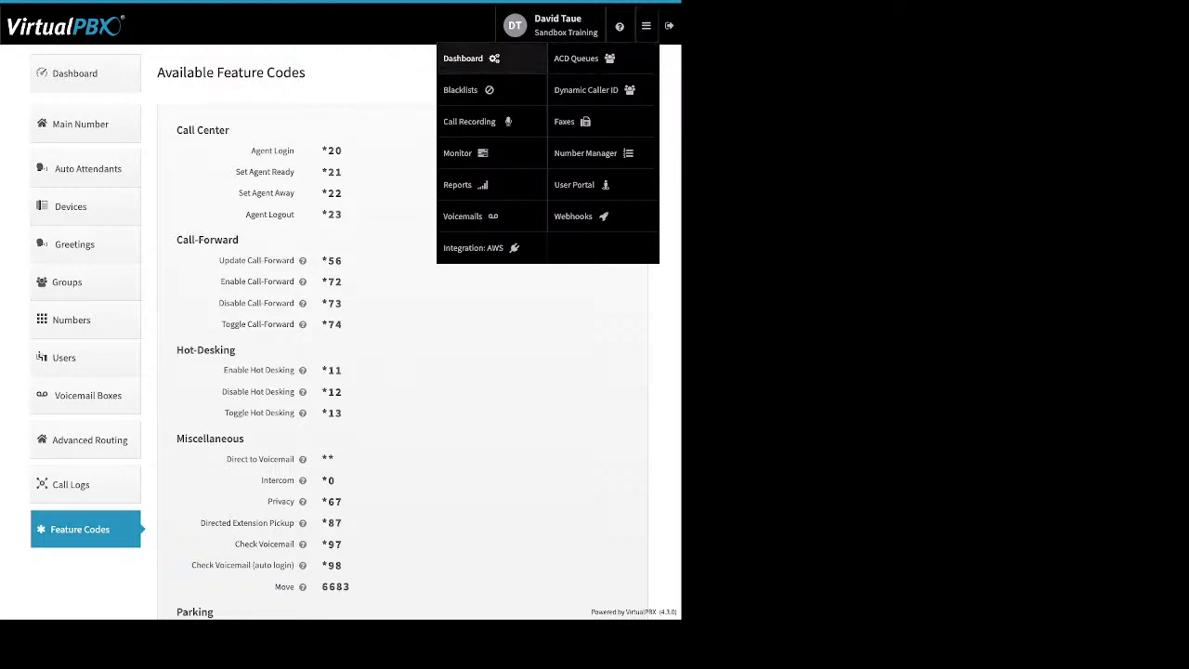
left_click(461, 90)
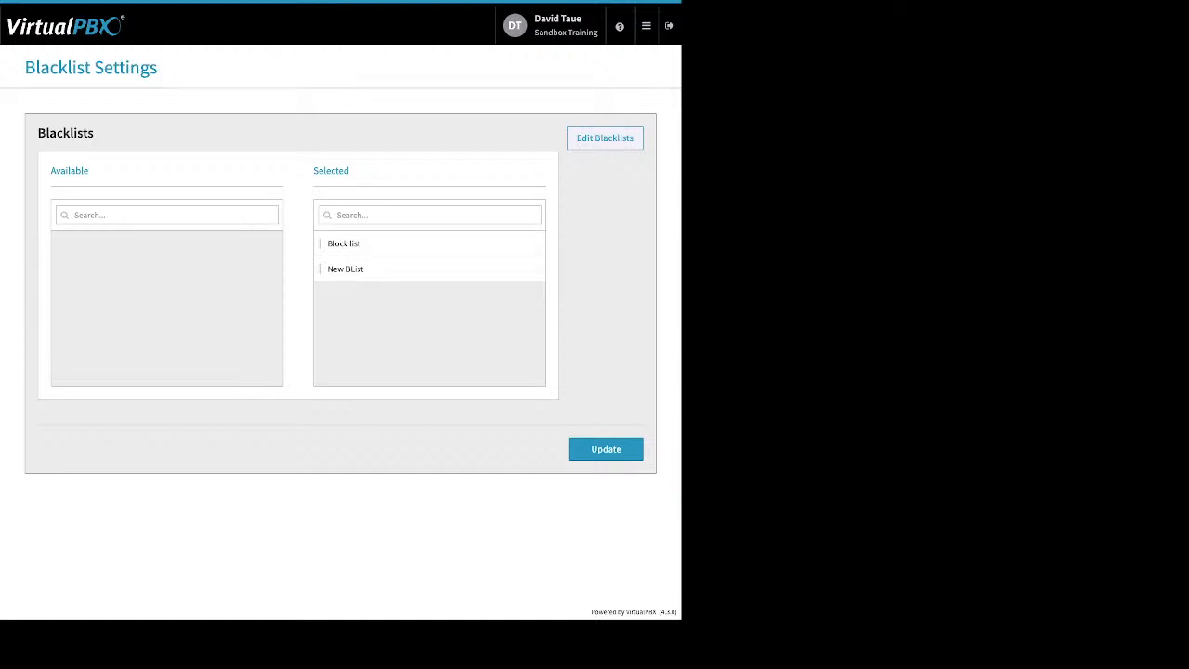
- Go to Edit Blacklists and load Block list in the editor
left_click(604, 139)
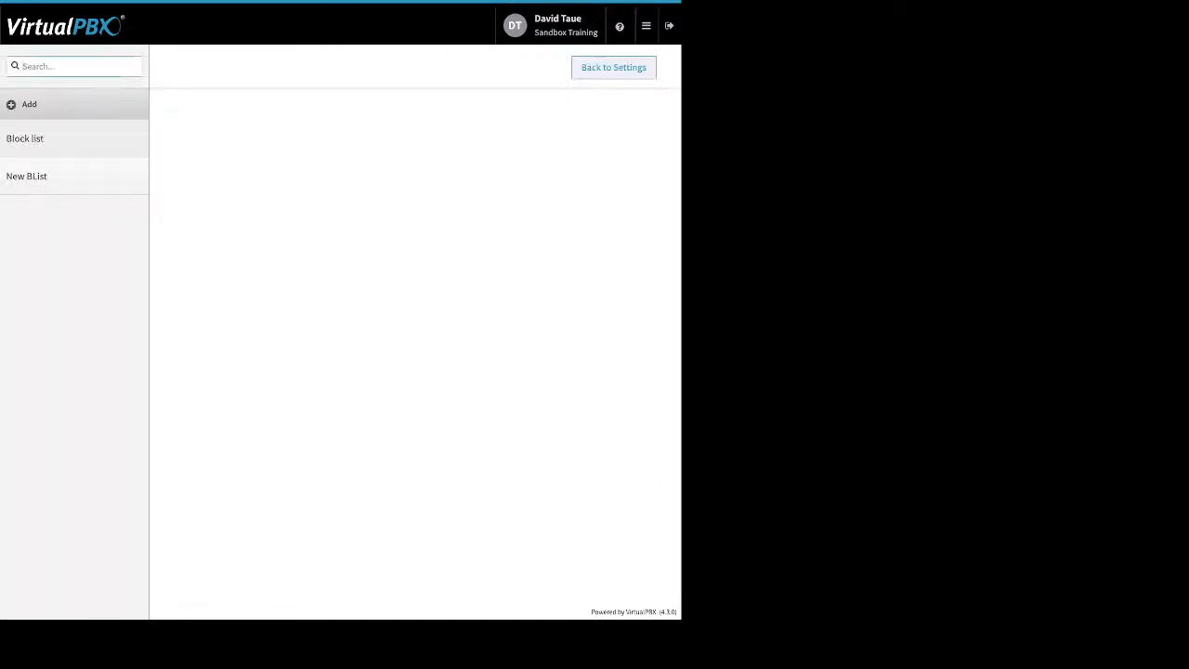
left_click(26, 138)
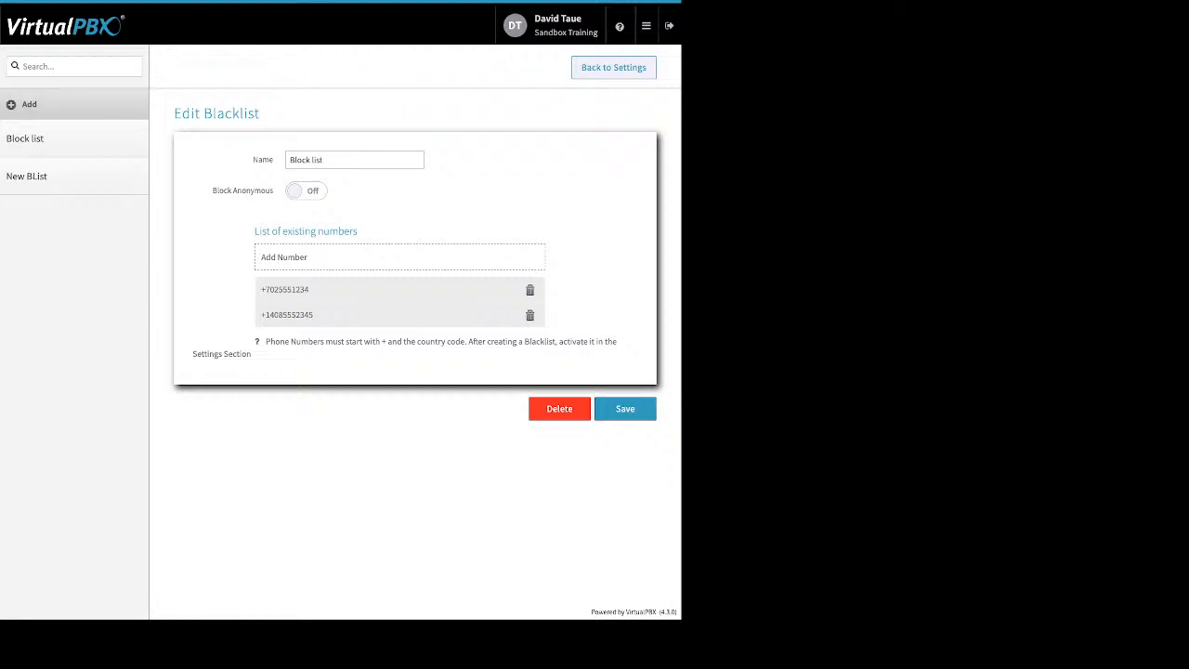
- Turn Block Anonymous on and then back off for Block list
left_click_drag(212, 190, 273, 190)
left_click(306, 191)
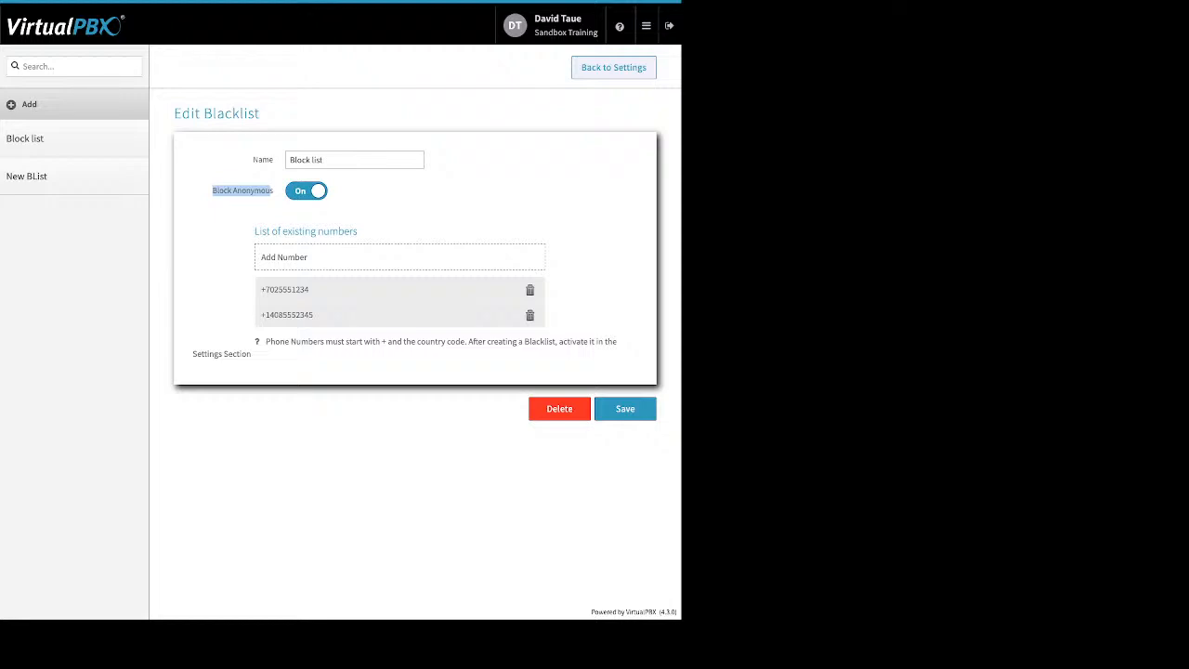
left_click(307, 190)
- Delete the first blocked number, save Block list, and go back to Blacklist Settings
left_click(530, 289)
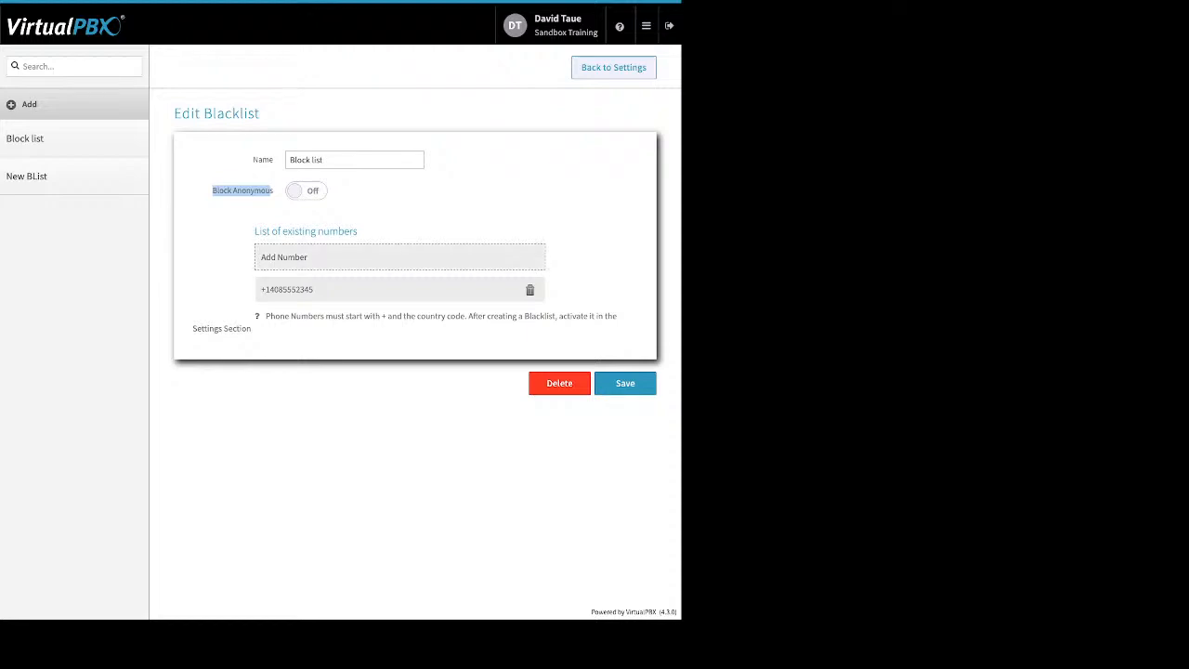
left_click(625, 383)
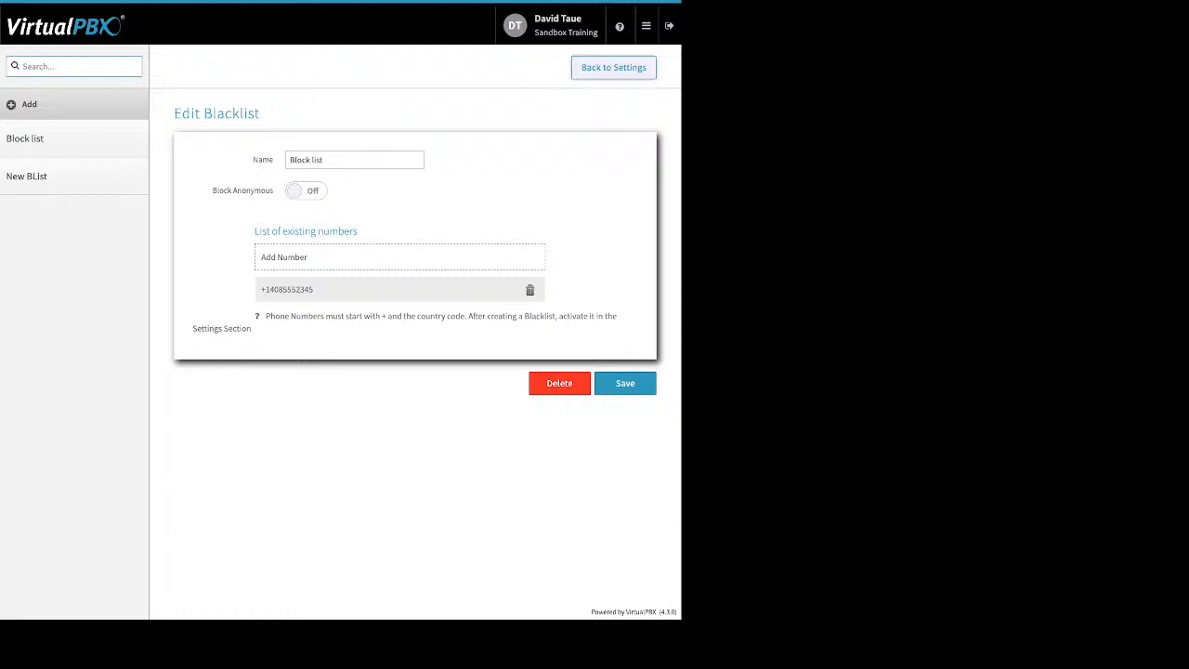
left_click(614, 68)
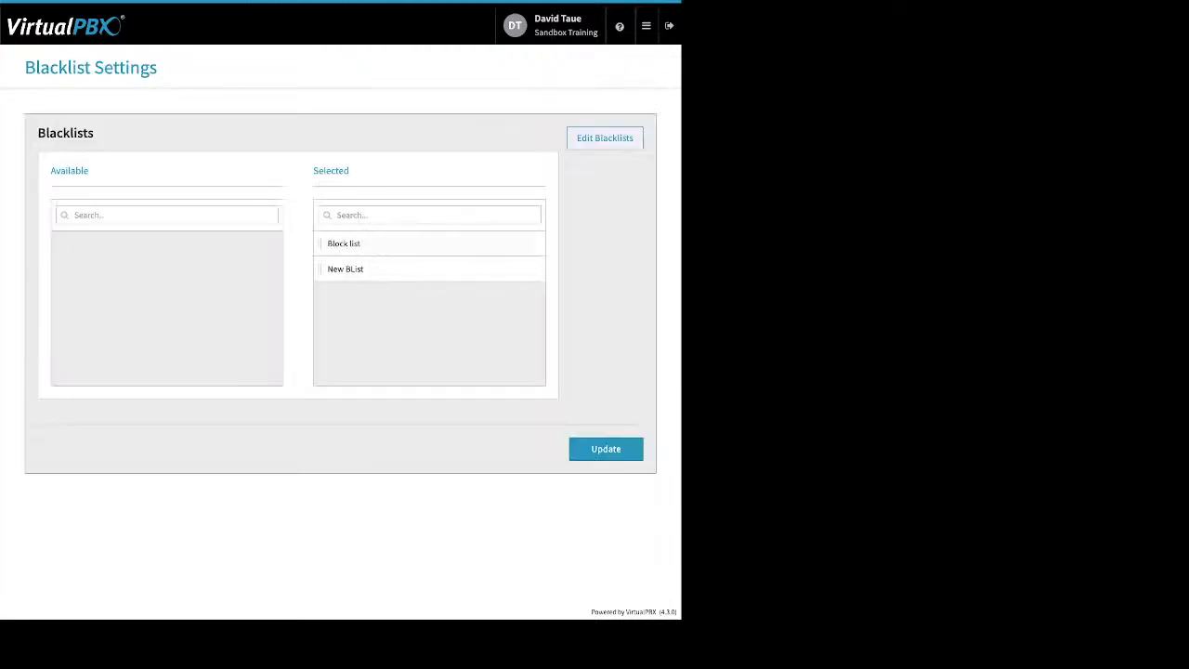
- Move New BList to Available, leaving only Block list selected, and save with Update
left_click_drag(313, 171, 349, 170)
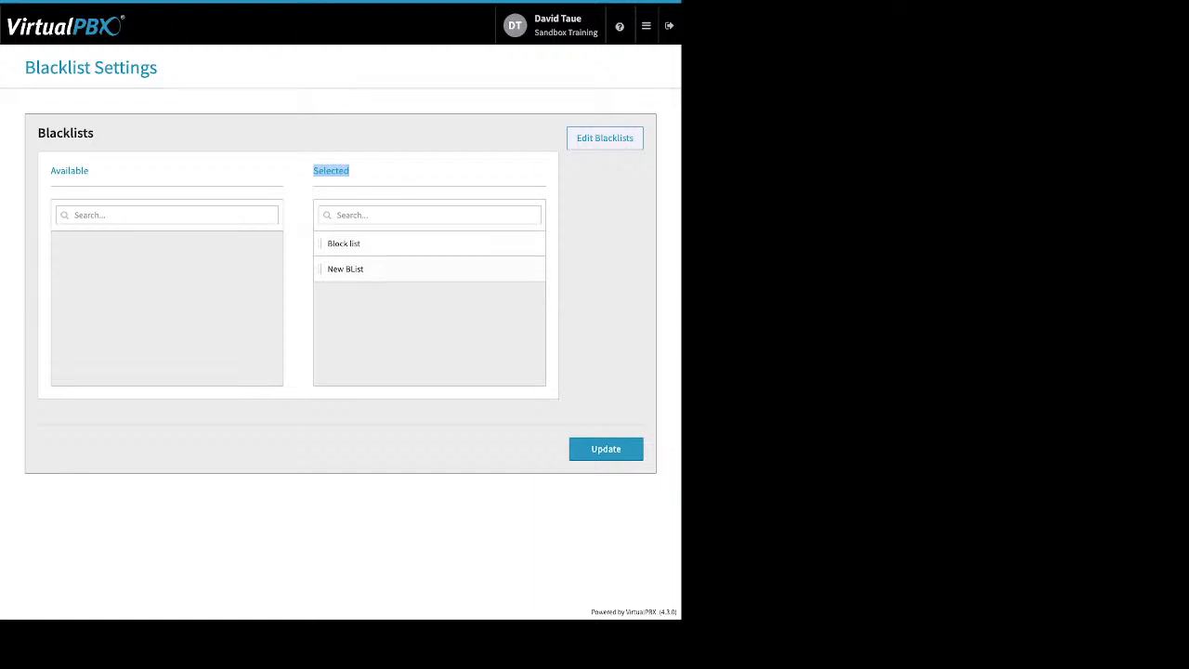
left_click_drag(390, 268, 132, 264)
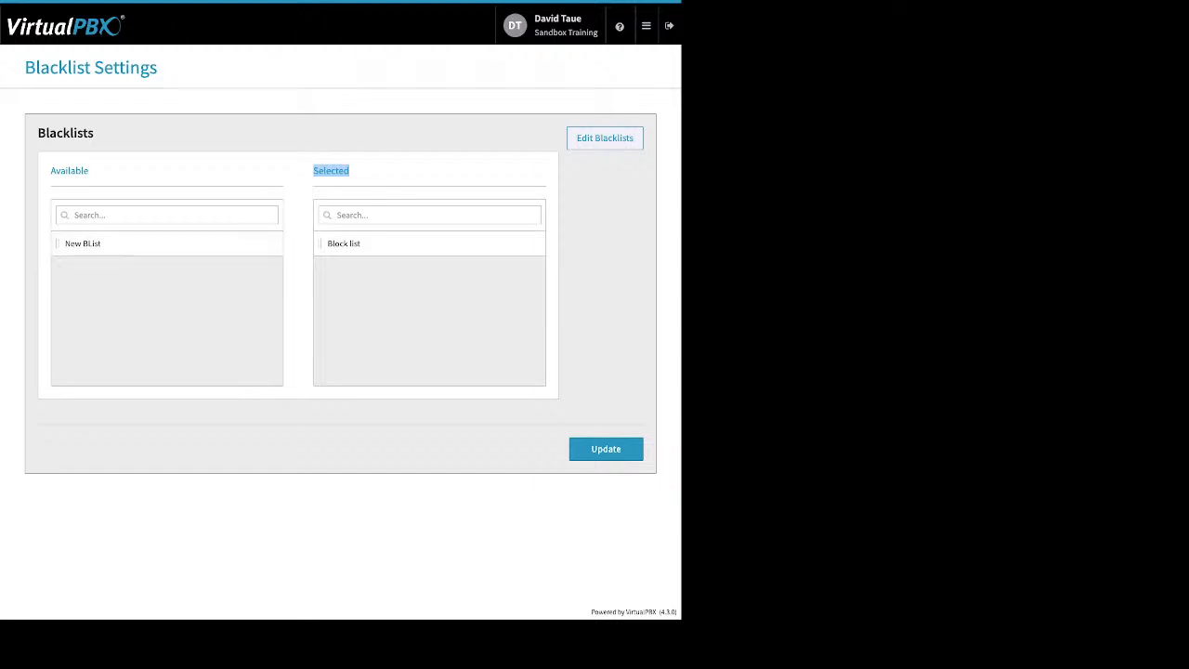
left_click(606, 448)
left_click(647, 26)
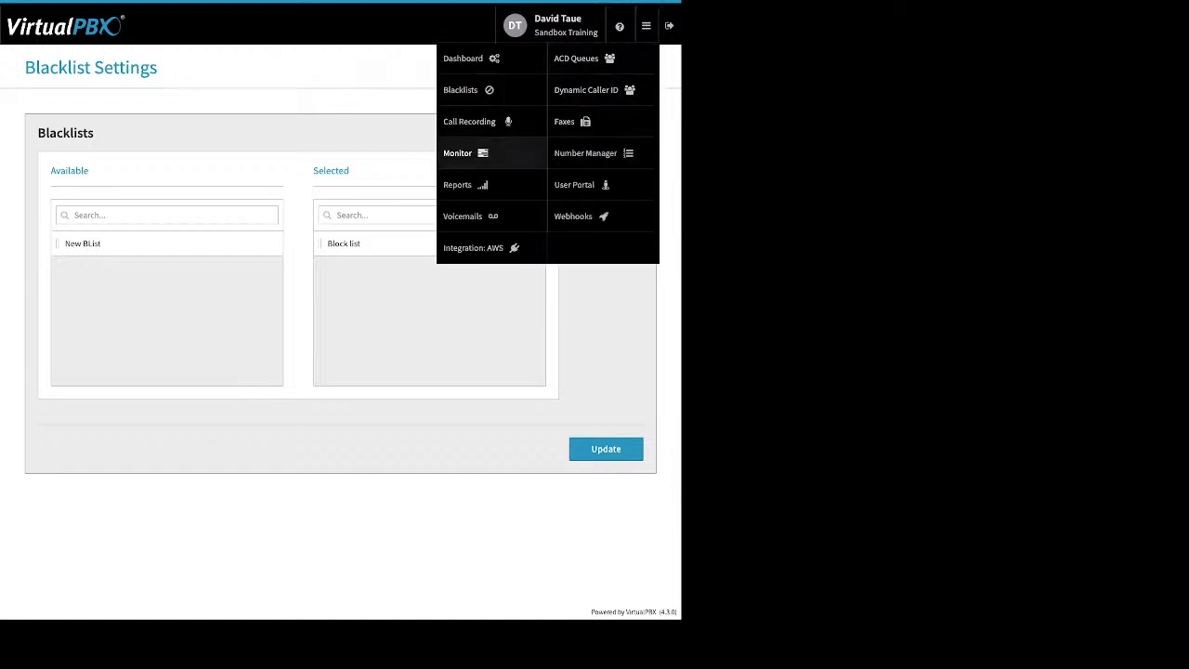
- Choose Call Recording to view Storage Settings, which report no storage connector configured
left_click(469, 122)
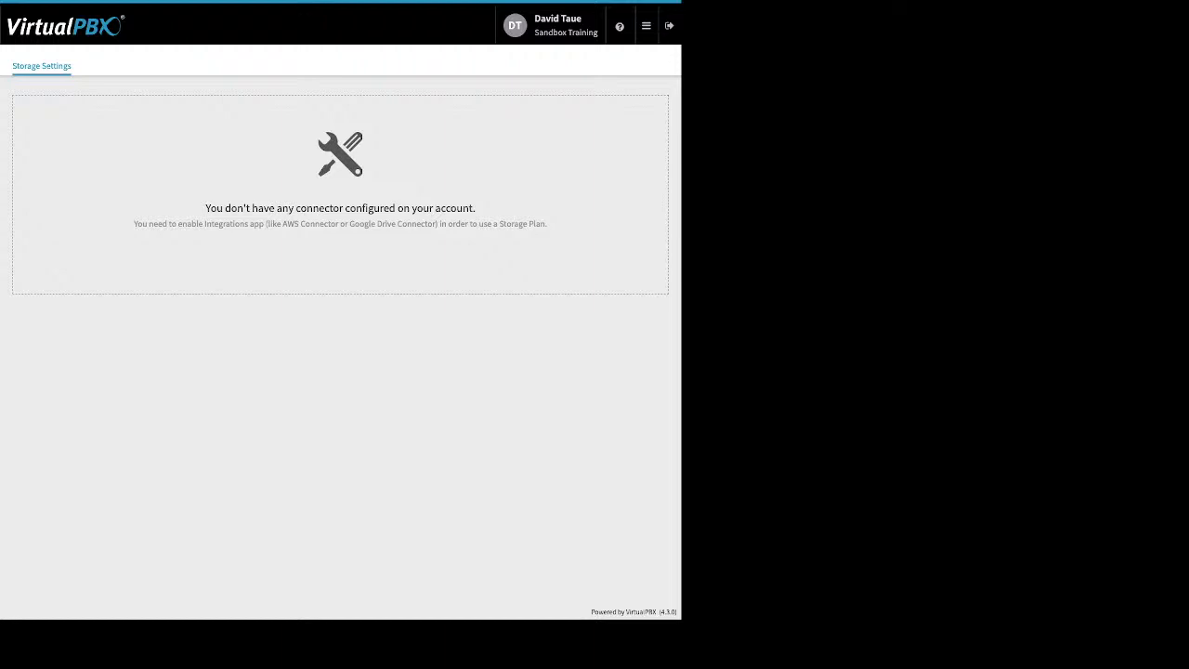
left_click(646, 26)
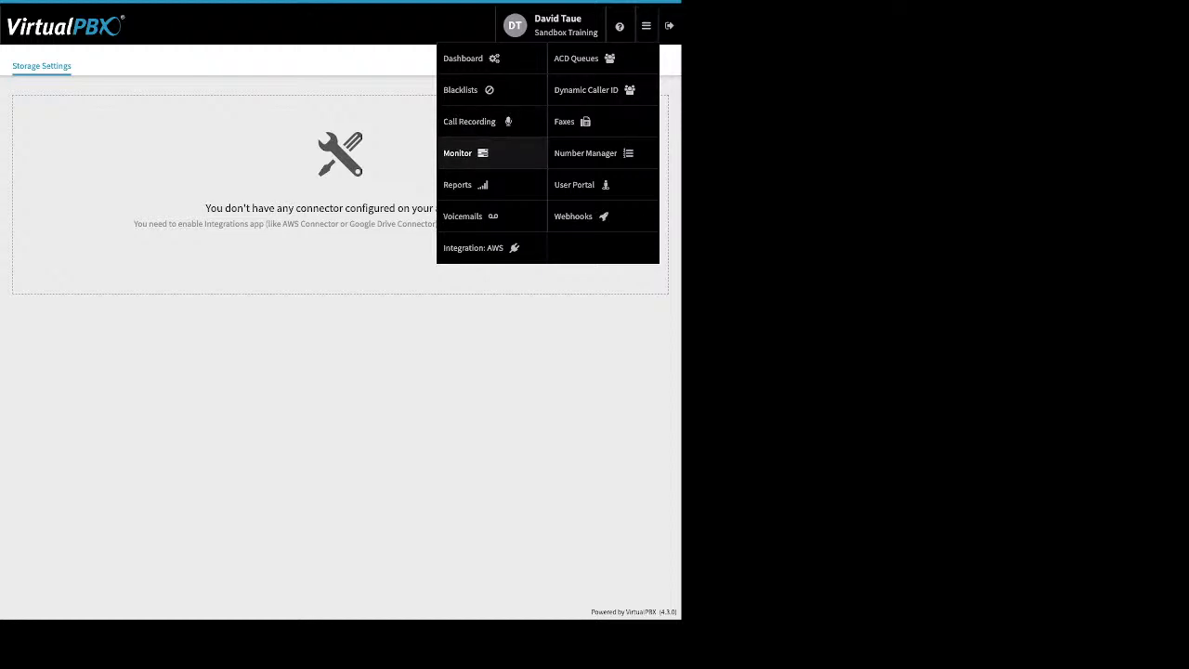
- Open Monitor, switch between Devices and Employees, and cycle the Available, Busy and All filters
left_click(464, 154)
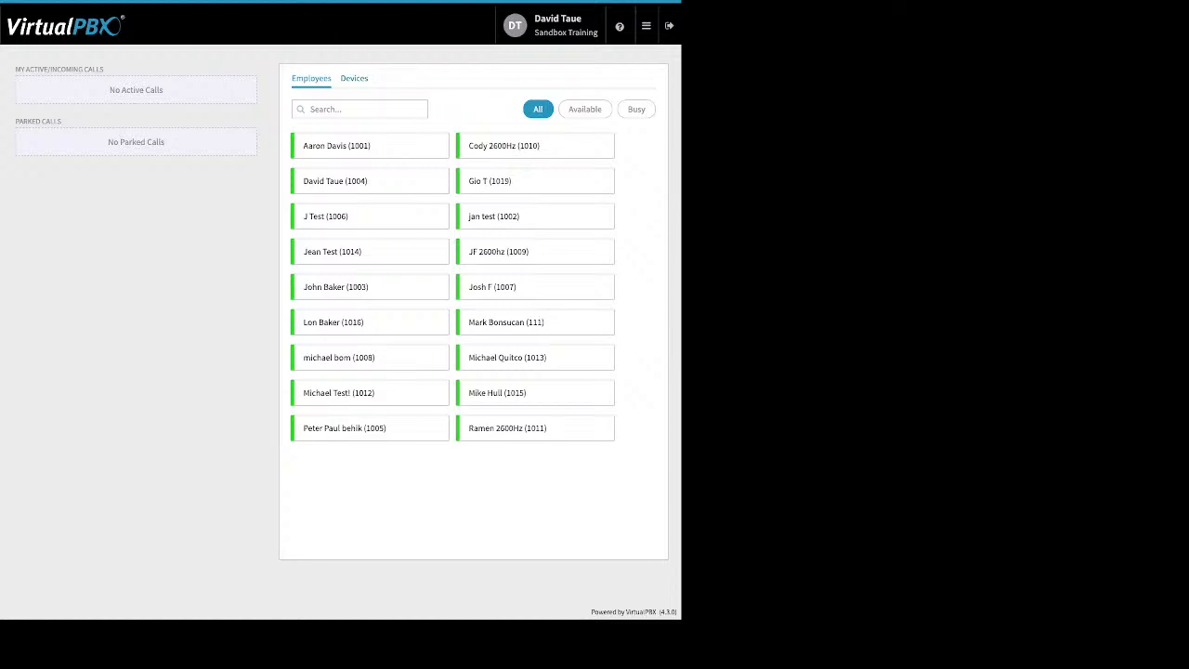
left_click(353, 79)
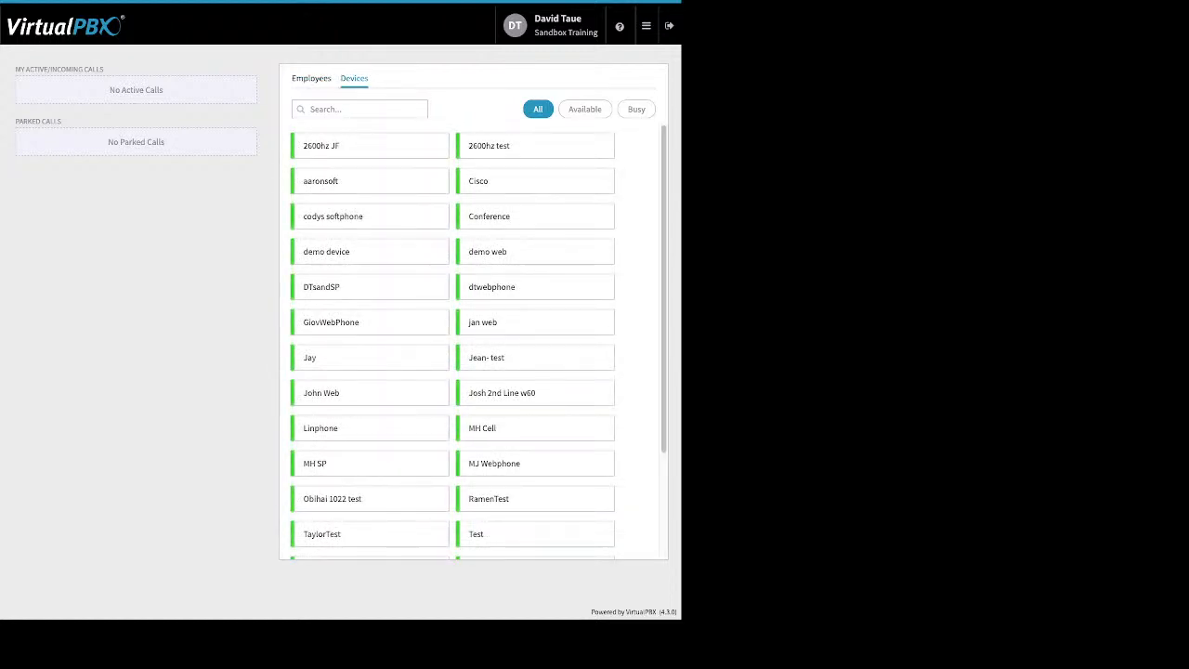
left_click(311, 79)
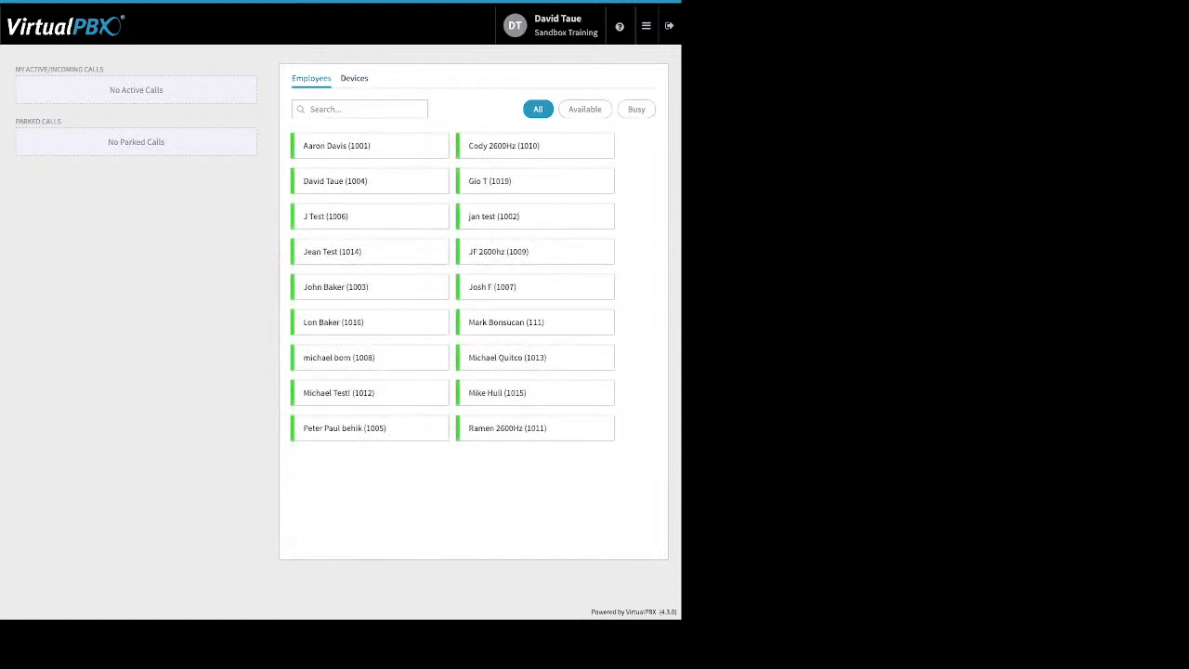
left_click(584, 109)
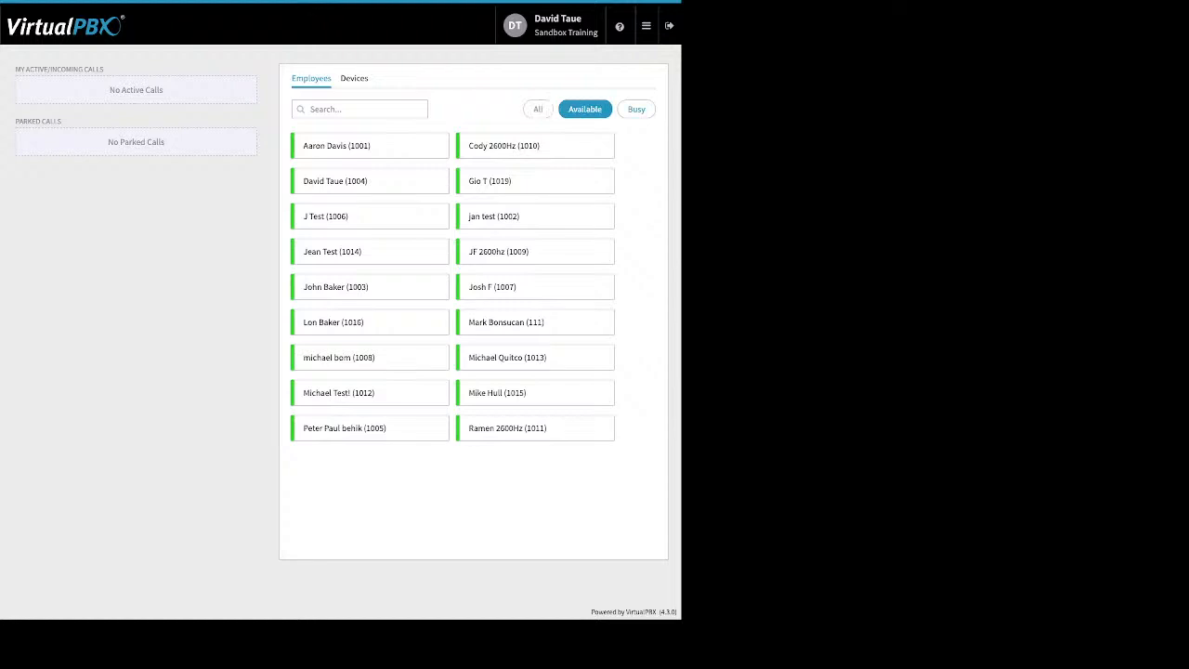
left_click(636, 109)
left_click(537, 108)
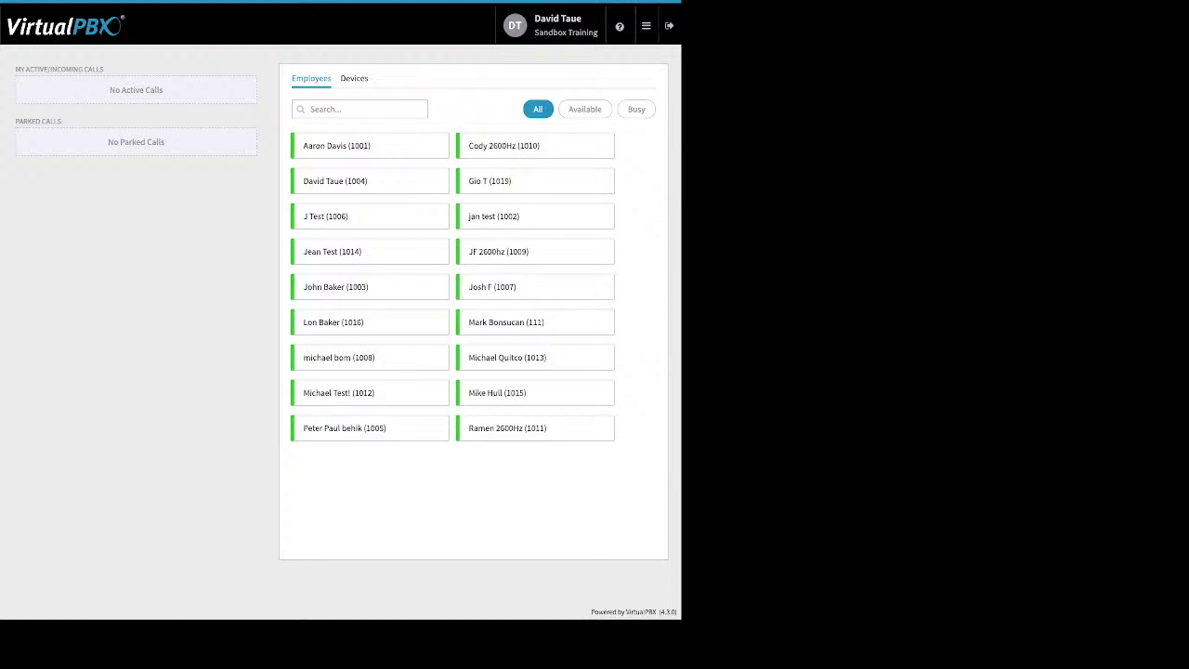
- Highlight the incoming calls and parked calls headings on the live calls page
left_click_drag(104, 69, 39, 68)
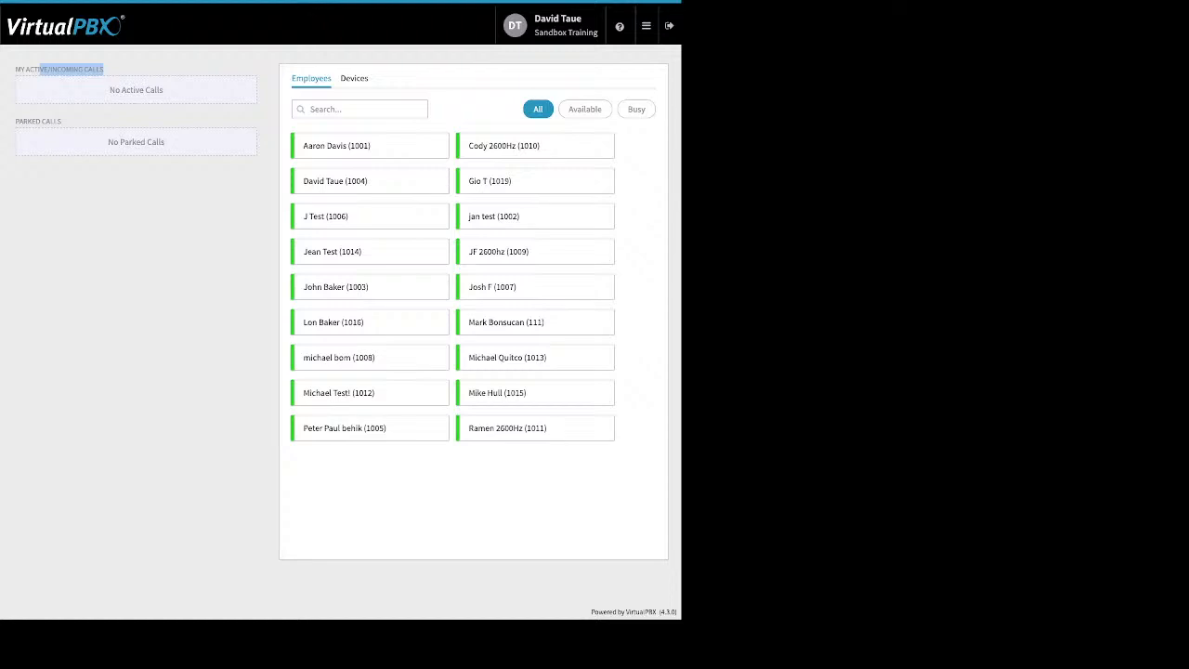
left_click(39, 70)
left_click_drag(61, 122, 22, 122)
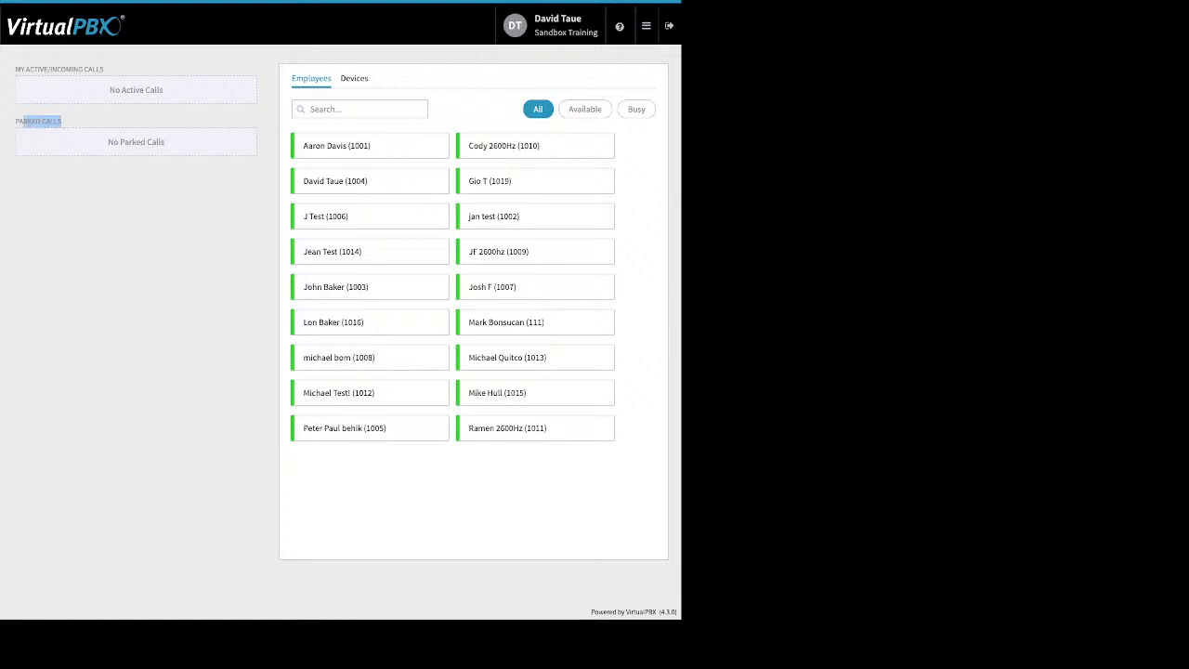
mouse_move(646, 26)
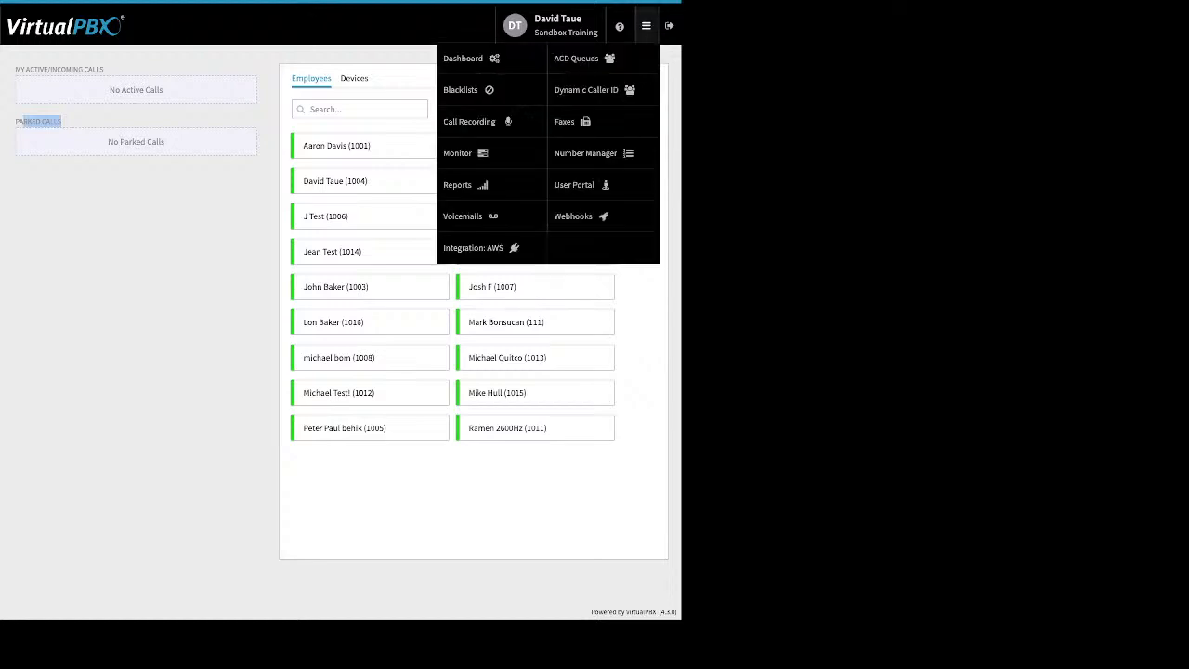
- Open Voicemails and load a user's voicemail box holding three messages
left_click(464, 215)
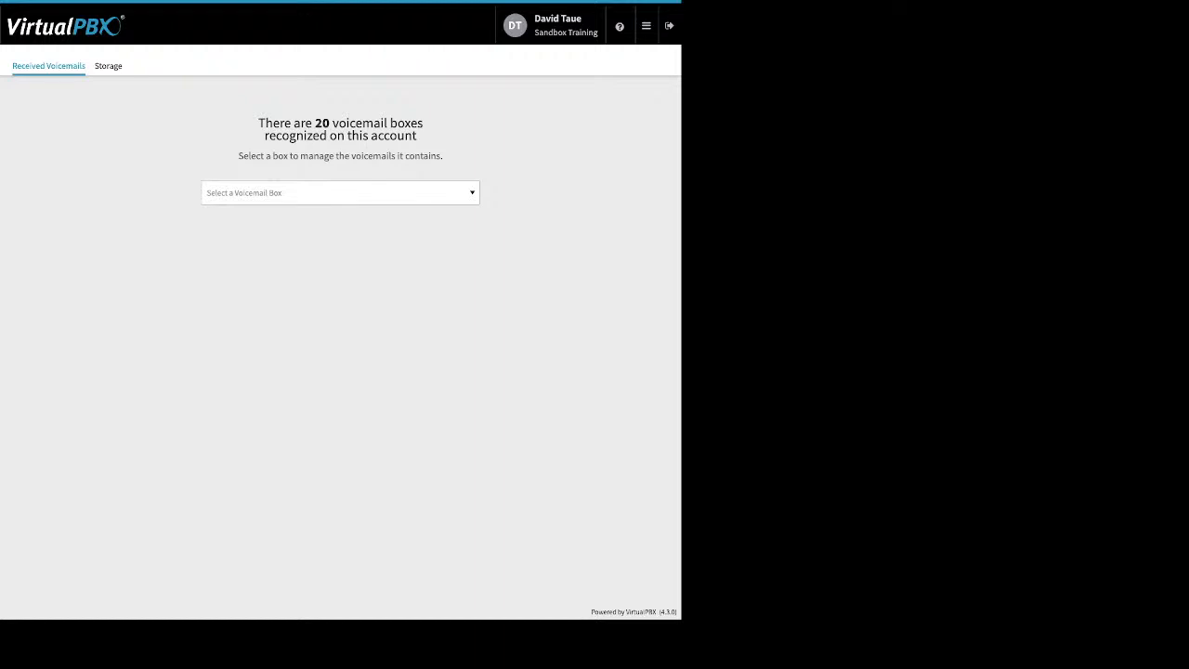
left_click(340, 193)
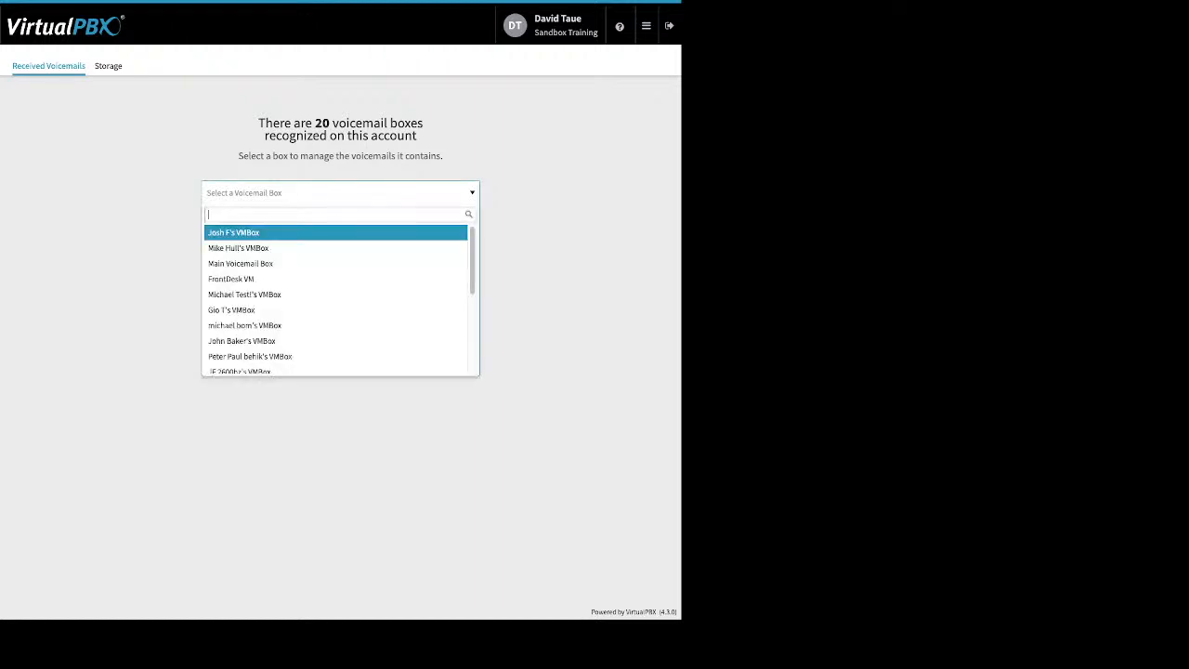
scroll(340, 294, "down", 1)
scroll(340, 308, "down", 1)
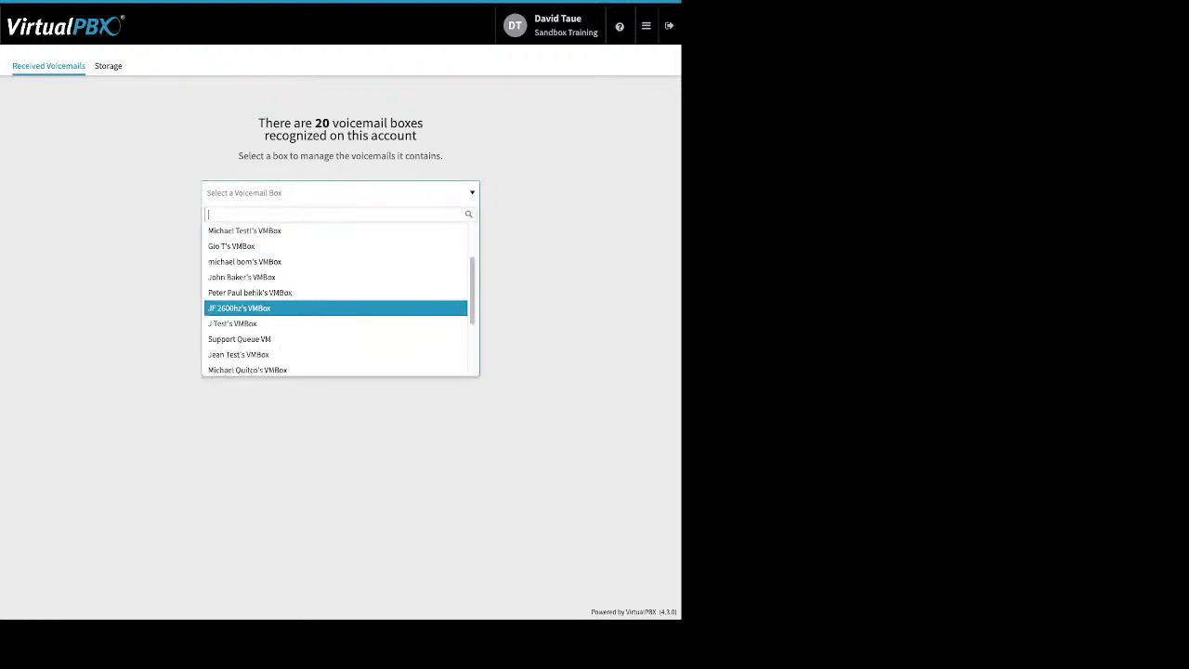
scroll(337, 300, "down", 3)
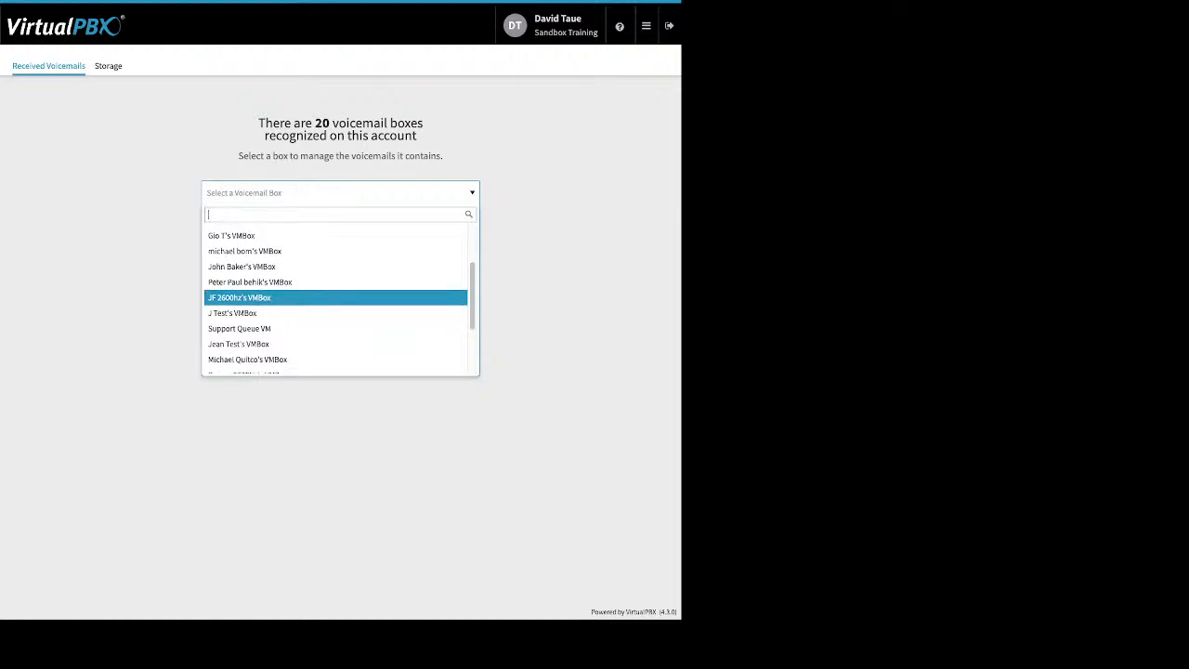
scroll(336, 302, "down", 1)
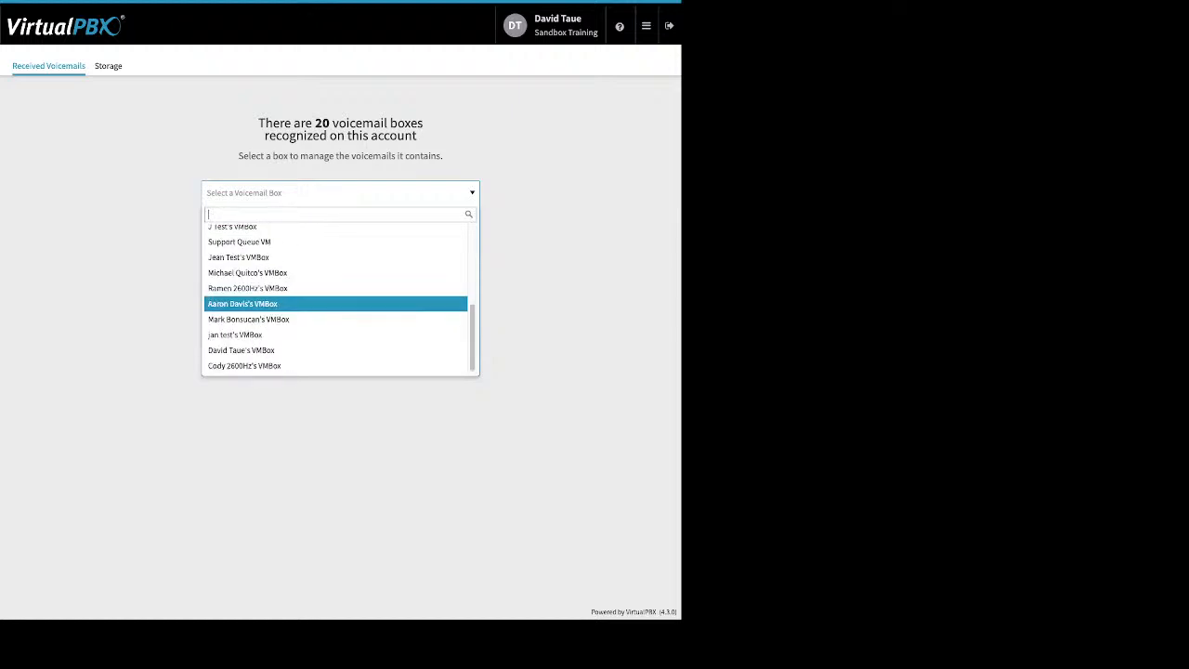
left_click(336, 350)
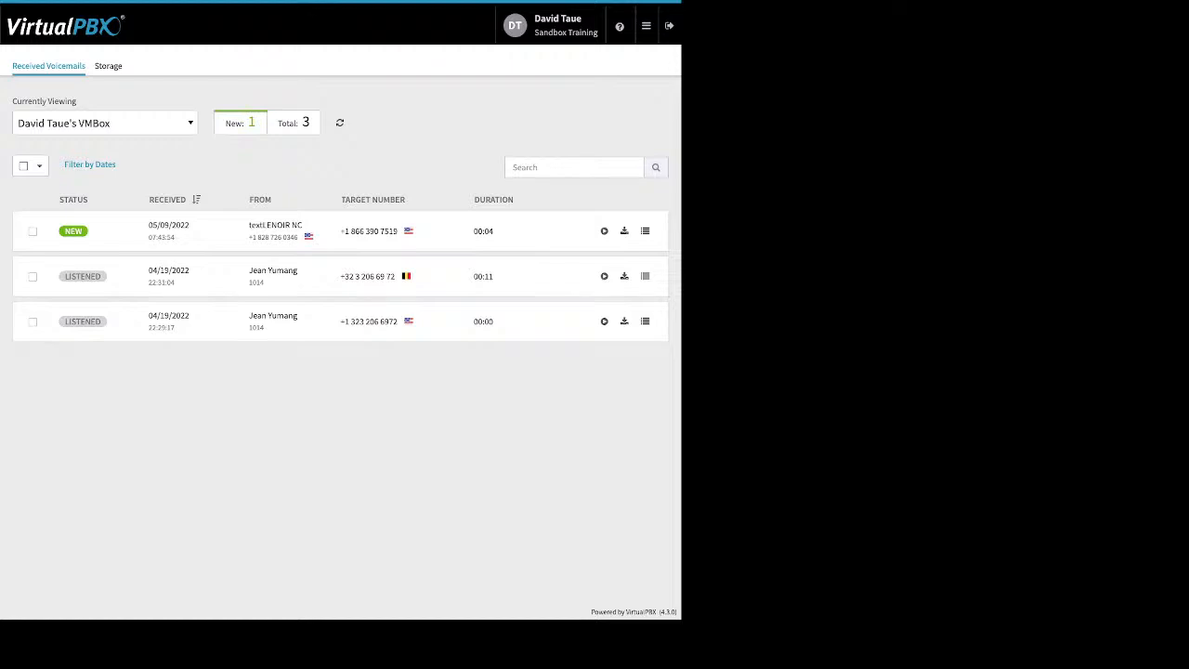
- Select the second voicemail and look at its Move To and Mark As options without applying any
left_click(33, 276)
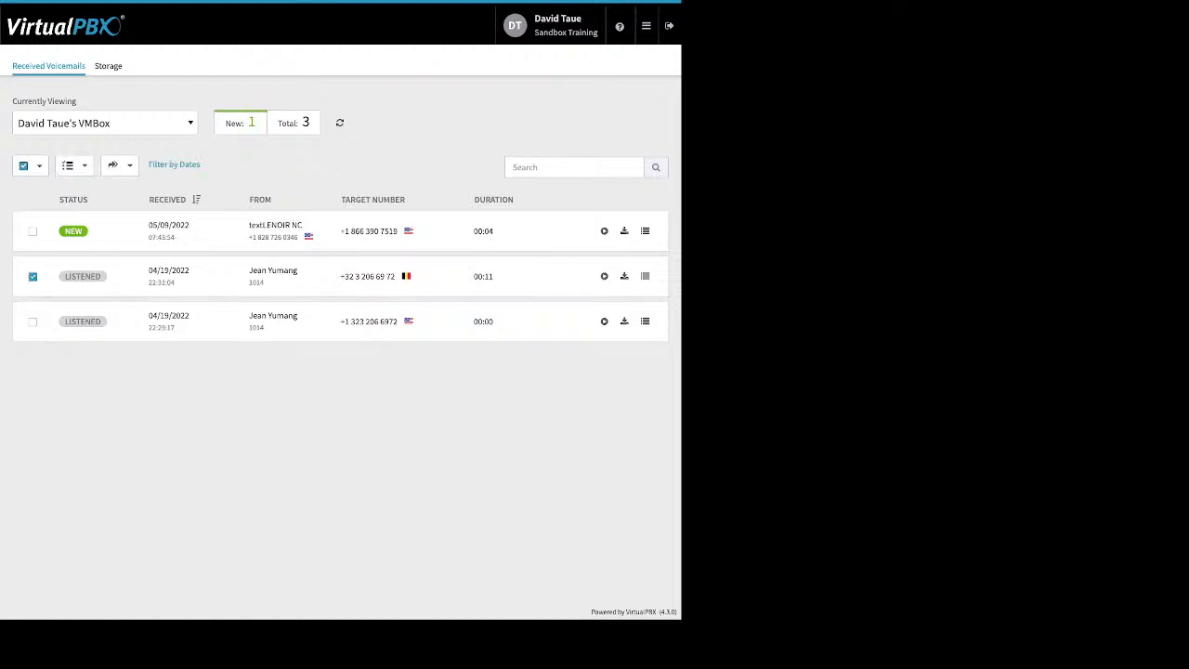
left_click(119, 165)
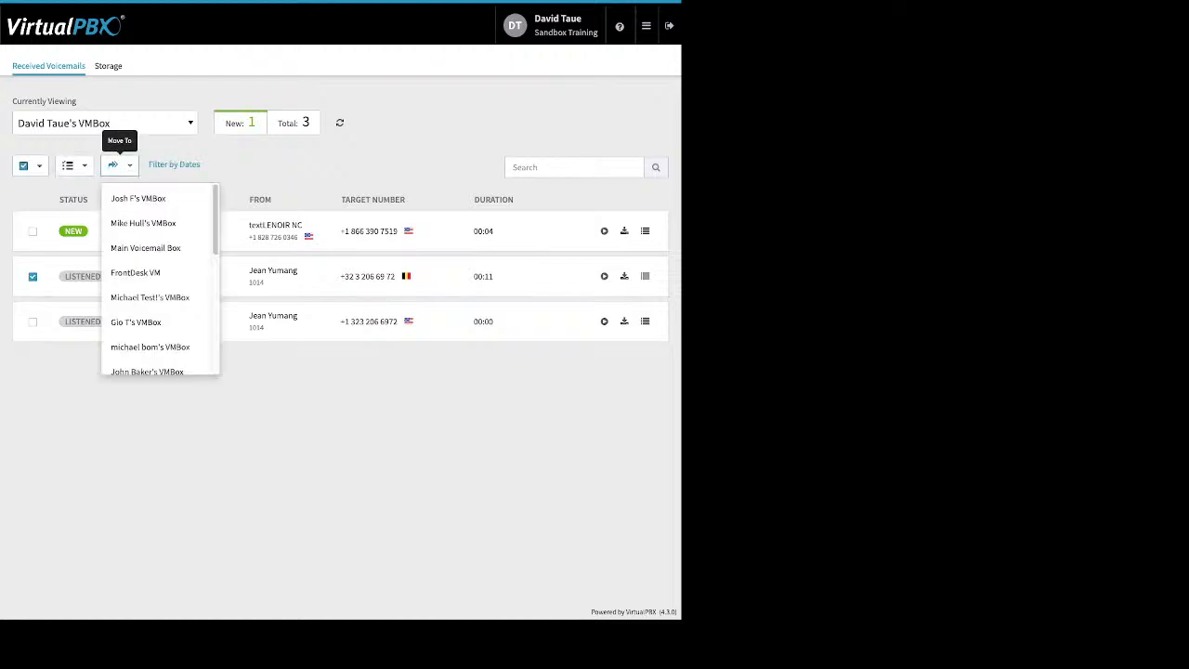
left_click(83, 185)
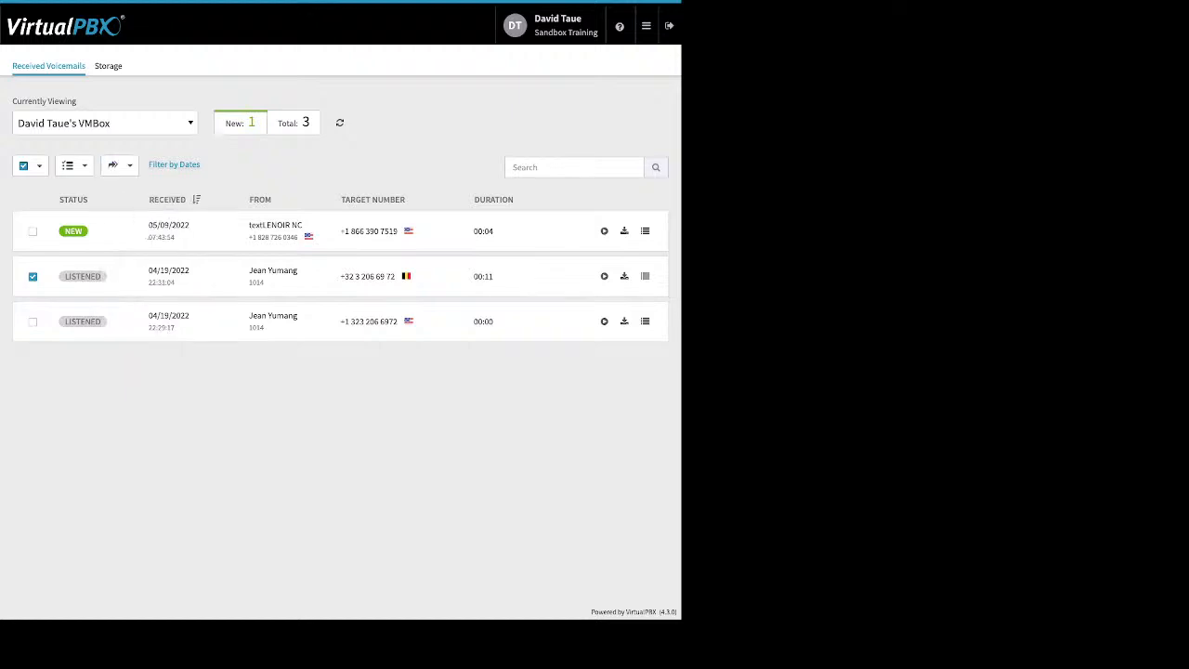
left_click(74, 165)
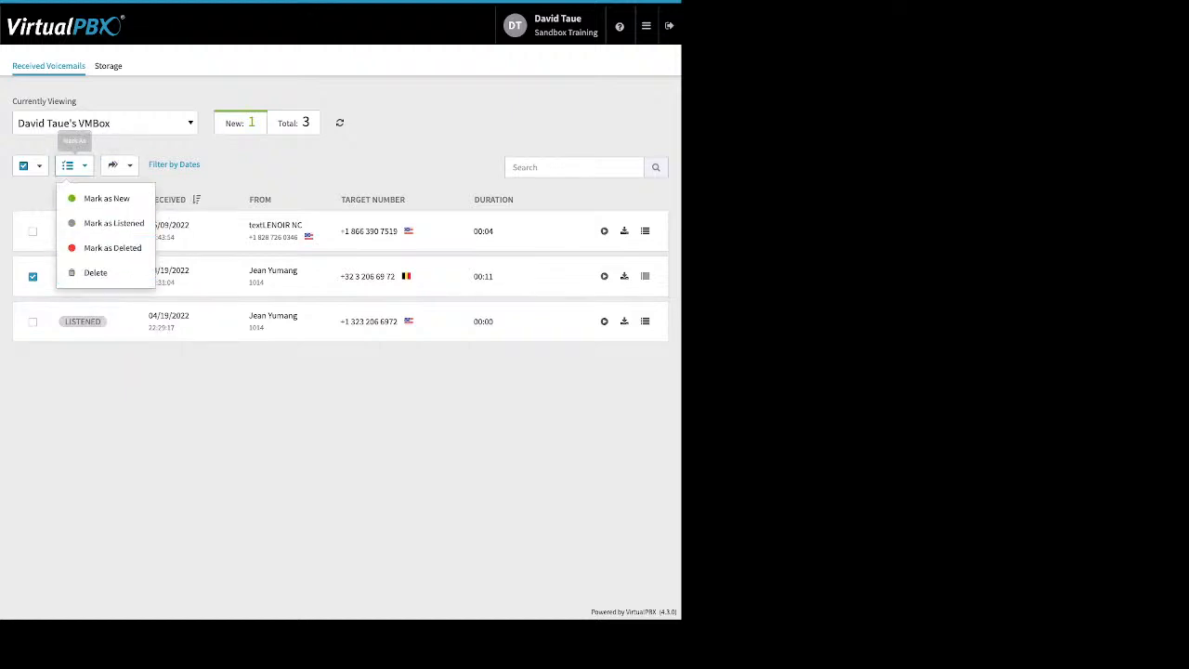
key("Escape")
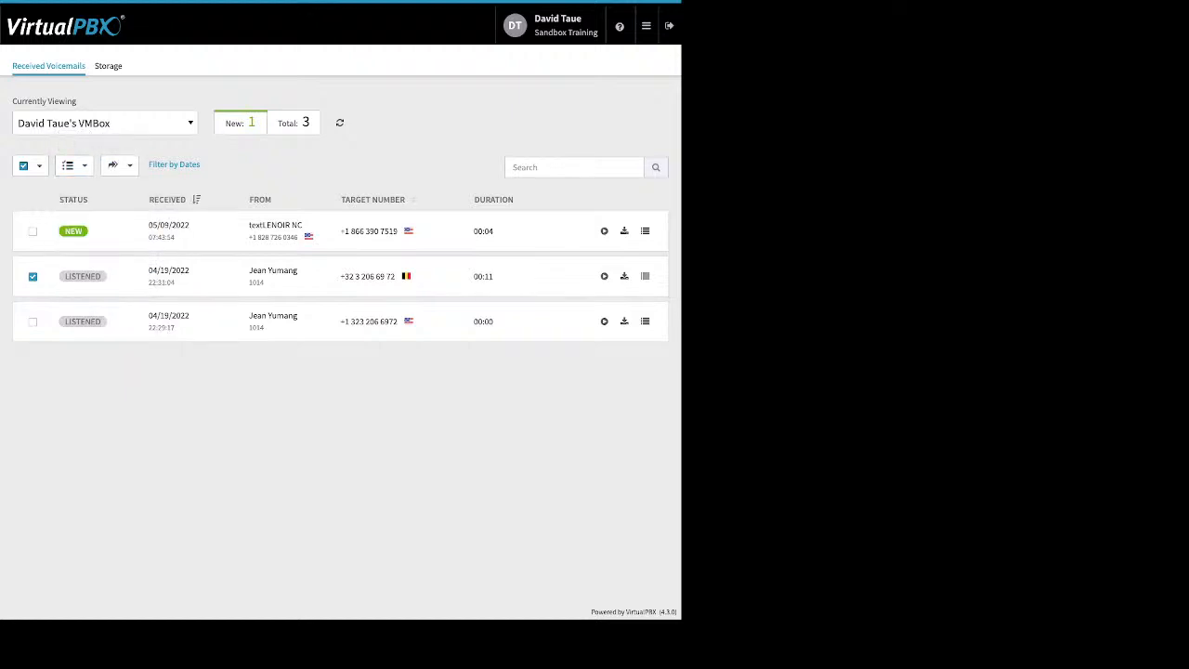
left_click(646, 26)
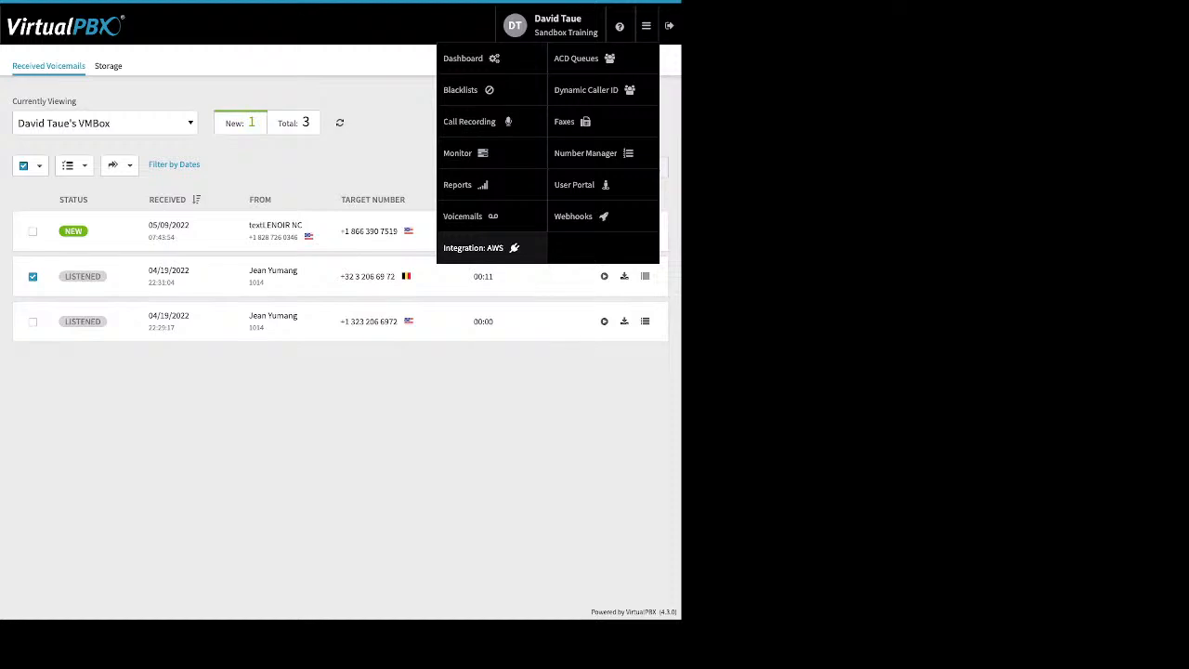
- Open Integration: AWS and start a blank Creating New AWS Account form
left_click(476, 247)
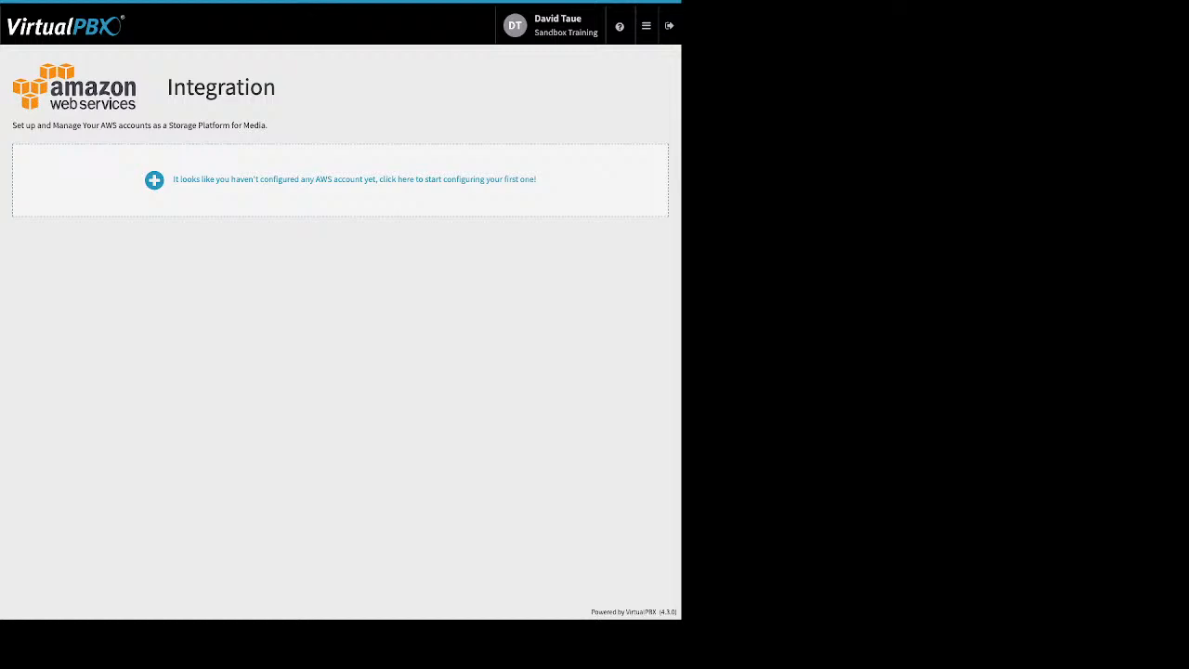
left_click(353, 180)
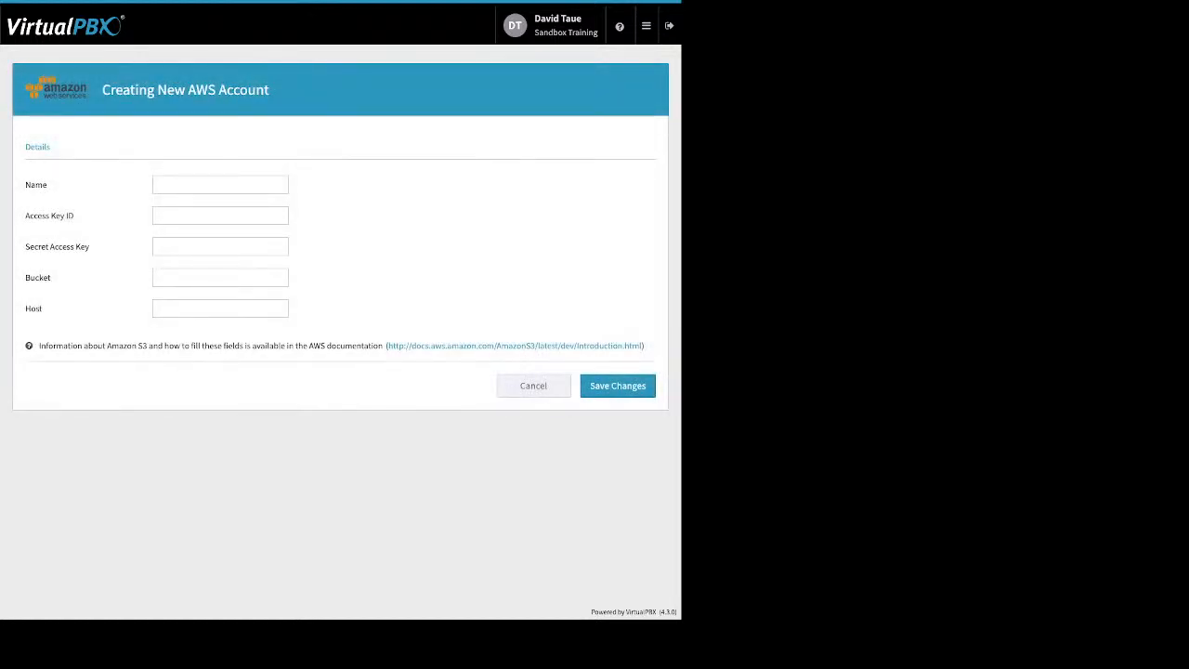
mouse_move(646, 26)
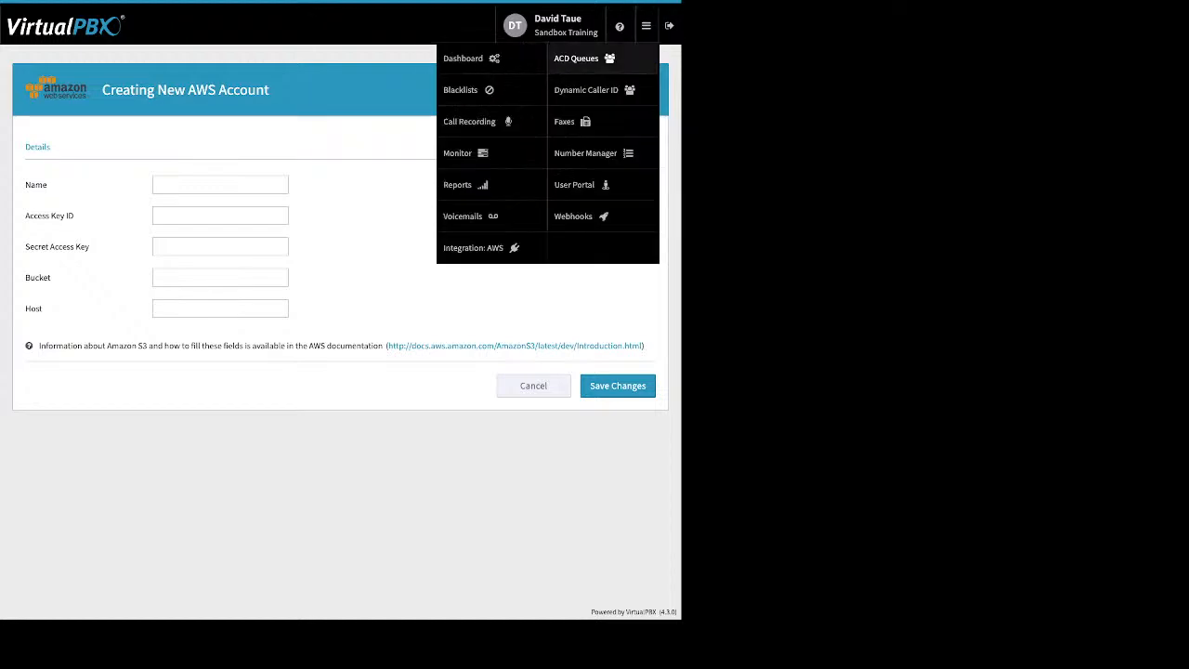
- Choose ACD Queues from the apps menu to view the four queues and their call statistics
left_click(576, 57)
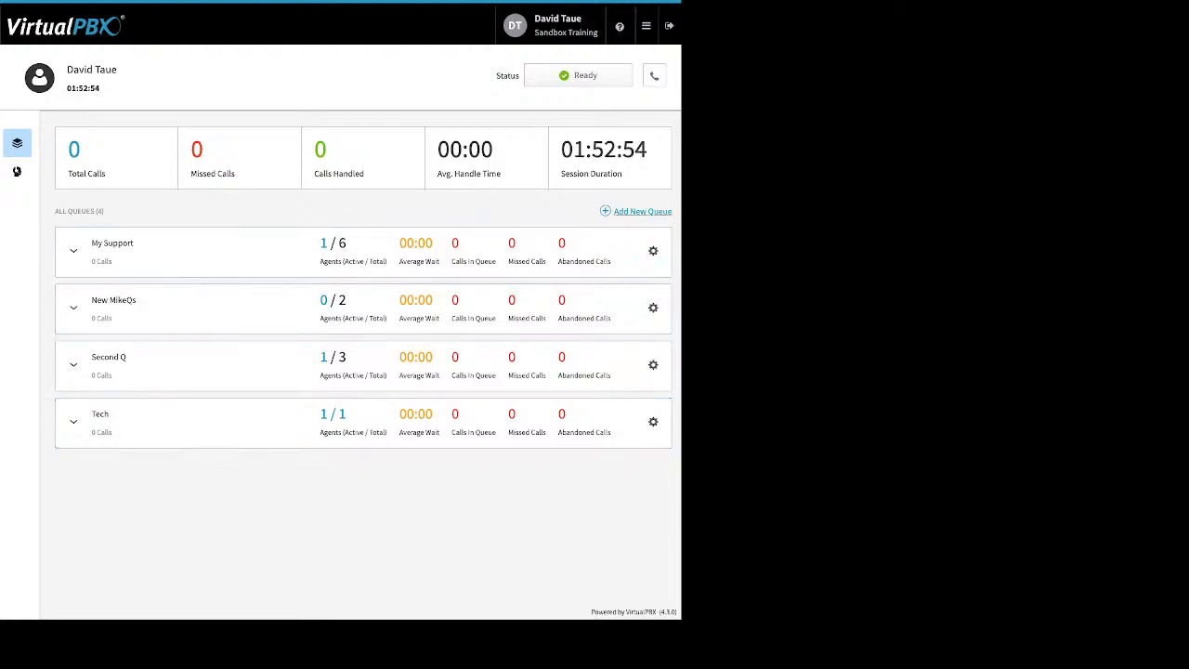
- Open the My Support queue's settings: Round Robin routing, 3600-second timeout, call limit 4
left_click(653, 251)
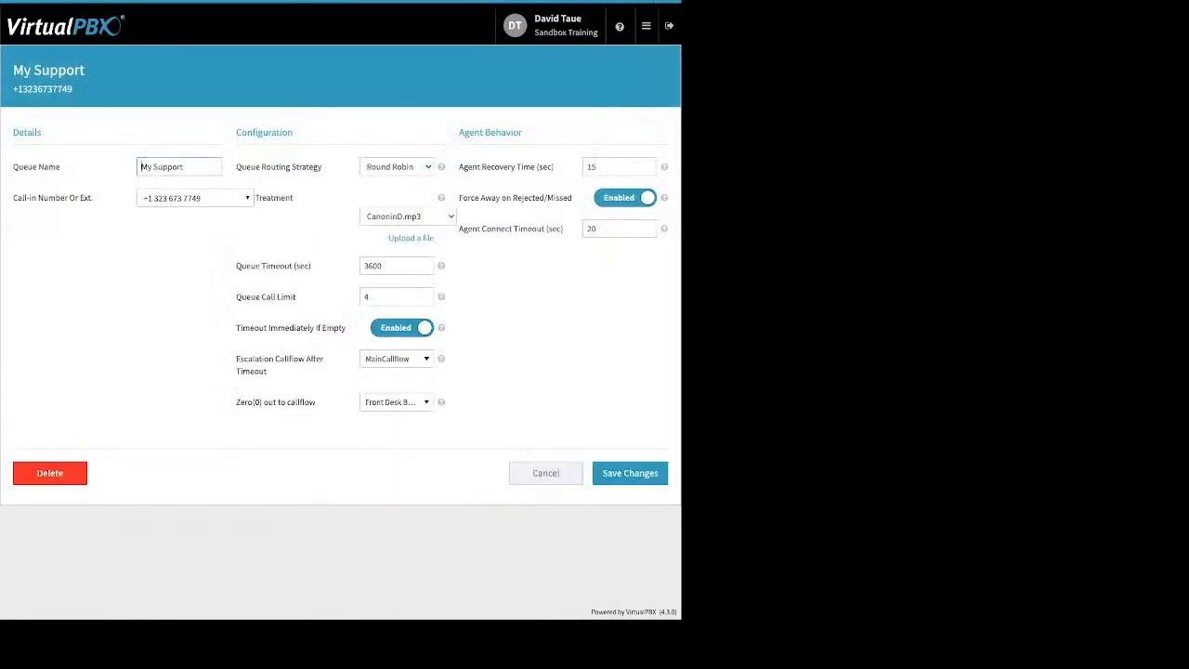
left_click_drag(82, 197, 13, 197)
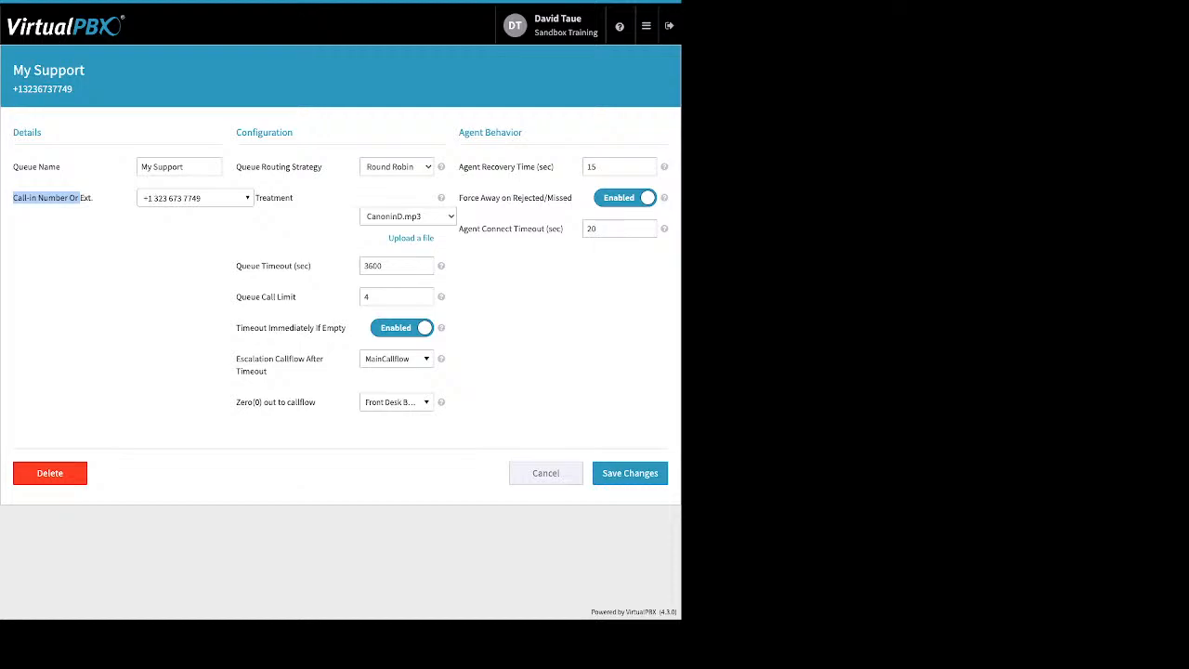
left_click(396, 167)
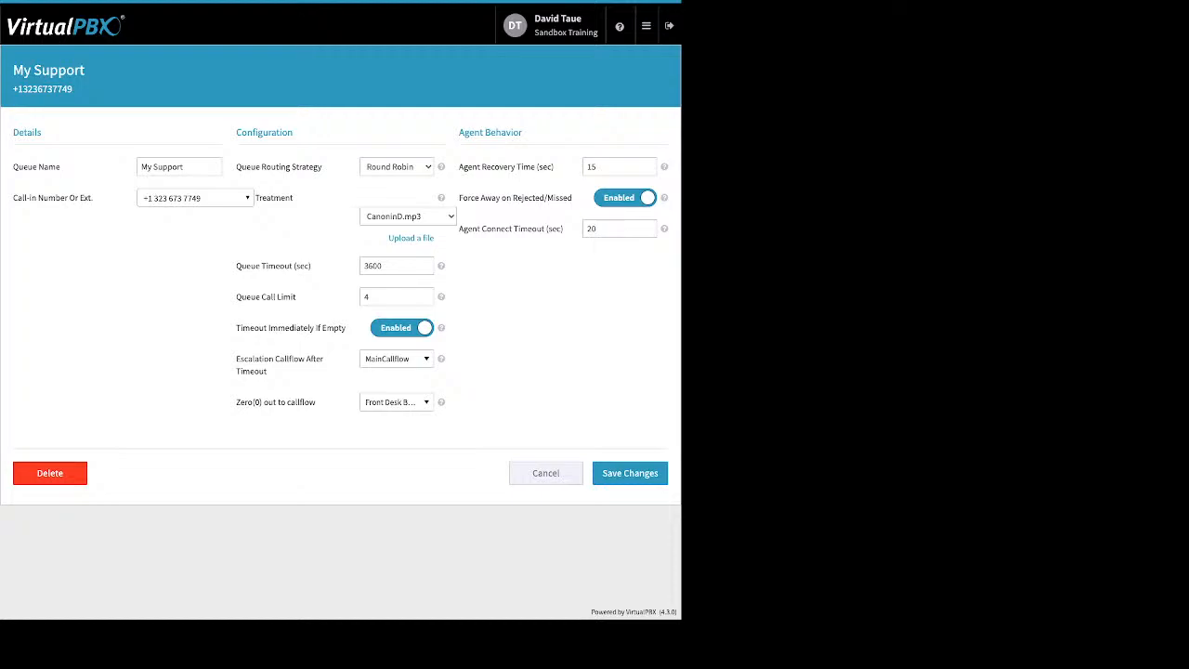
- Point out Treatment, Queue Timeout 3600, Queue Call Limit 4 and Timeout Immediately If Empty
left_click_drag(294, 198, 256, 198)
left_click(314, 265)
left_click_drag(314, 266, 236, 265)
left_click(314, 266)
left_click_drag(314, 266, 241, 266)
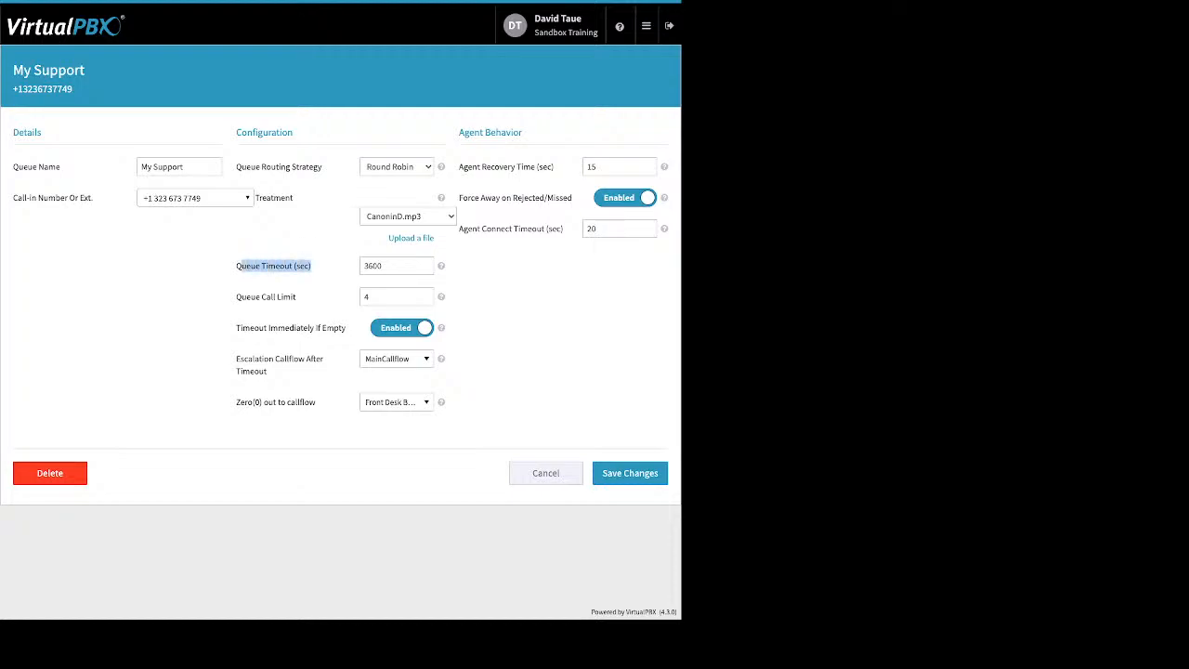
left_click(298, 297)
left_click_drag(298, 297, 241, 297)
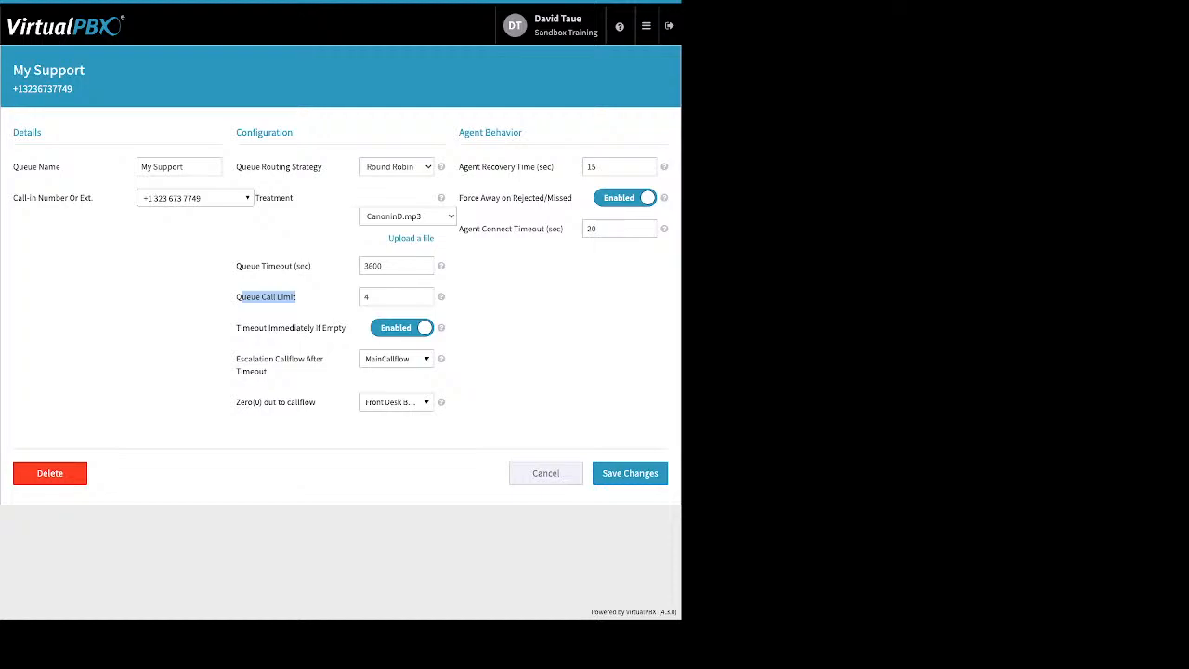
double_click(370, 296)
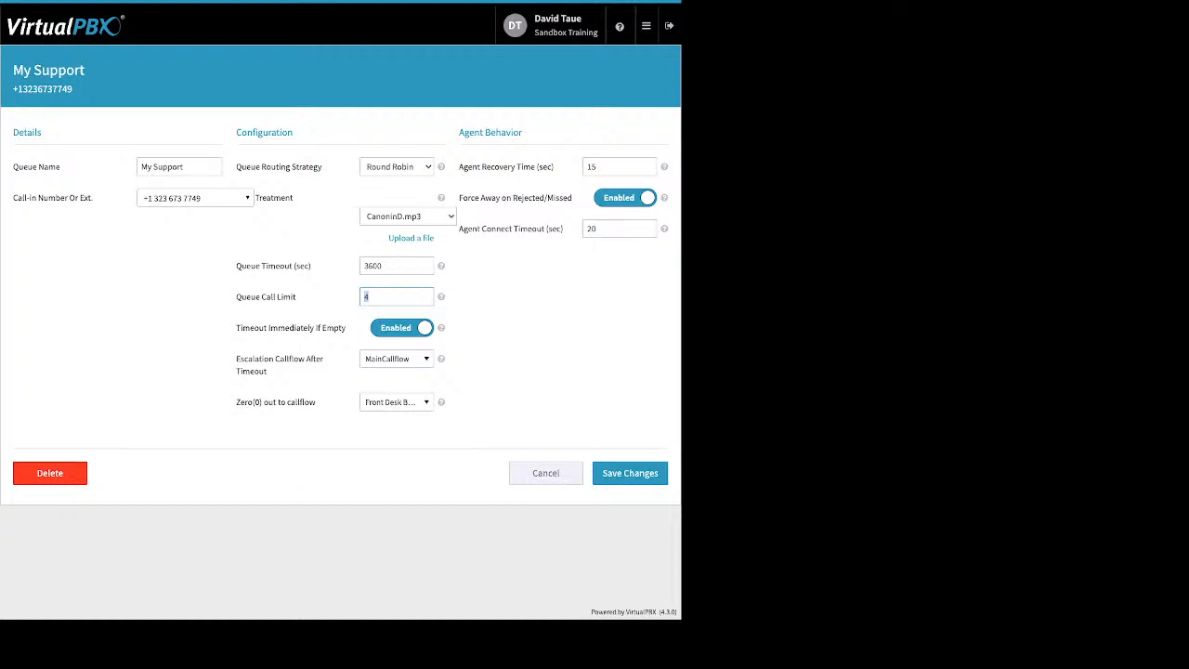
left_click_drag(236, 328, 346, 328)
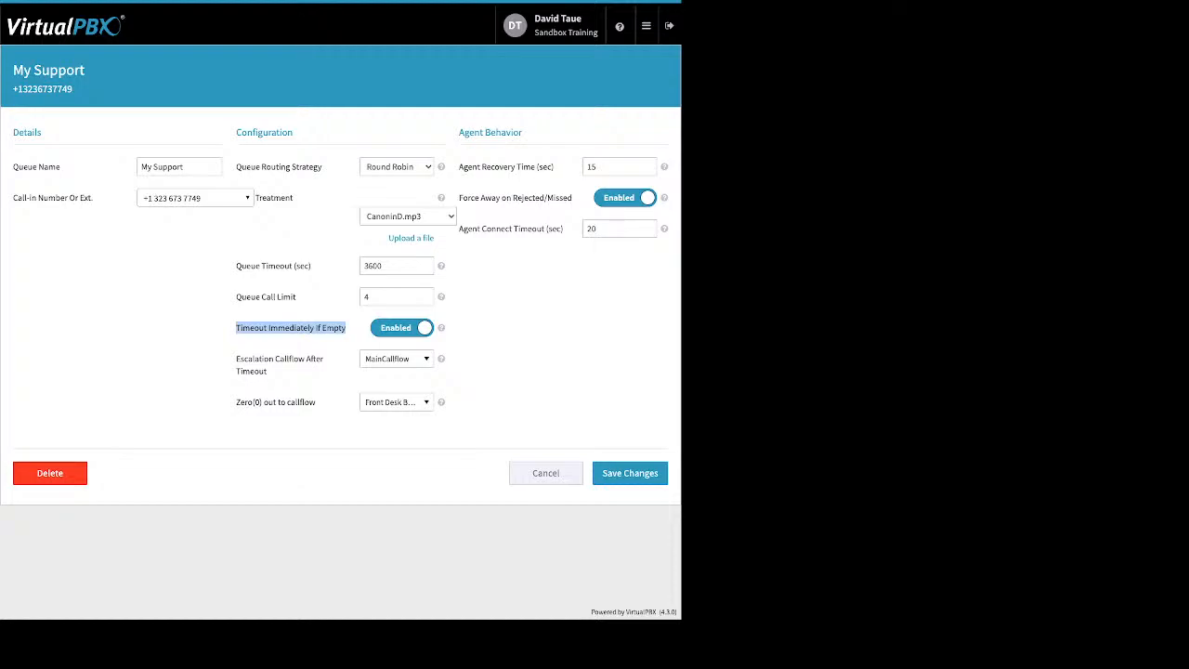
left_click_drag(385, 266, 364, 265)
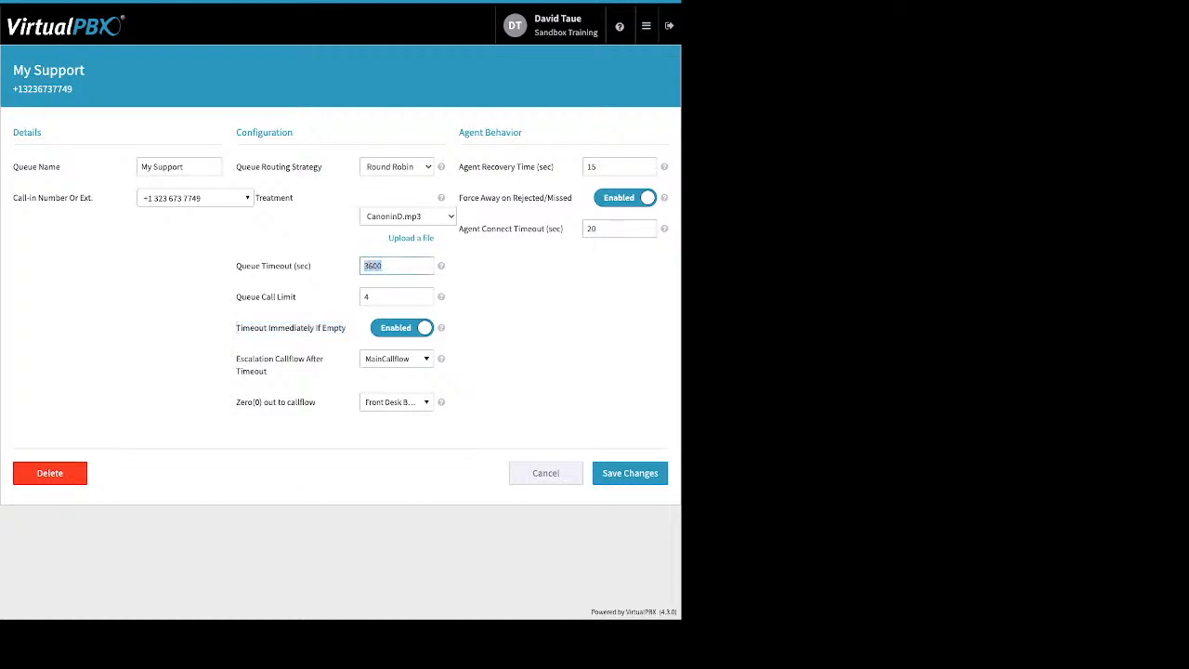
left_click(399, 266)
- Review the escalation and zero-out callflow choices, leaving MainCallflow unchanged
left_click_drag(240, 358, 268, 372)
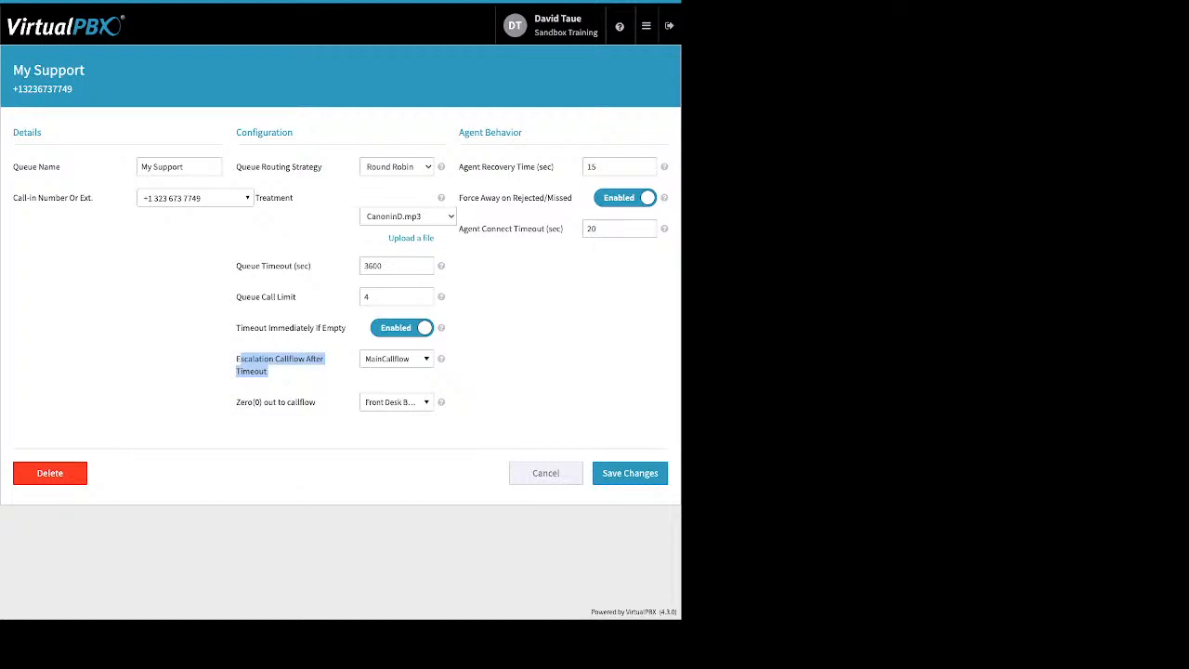
left_click(396, 358)
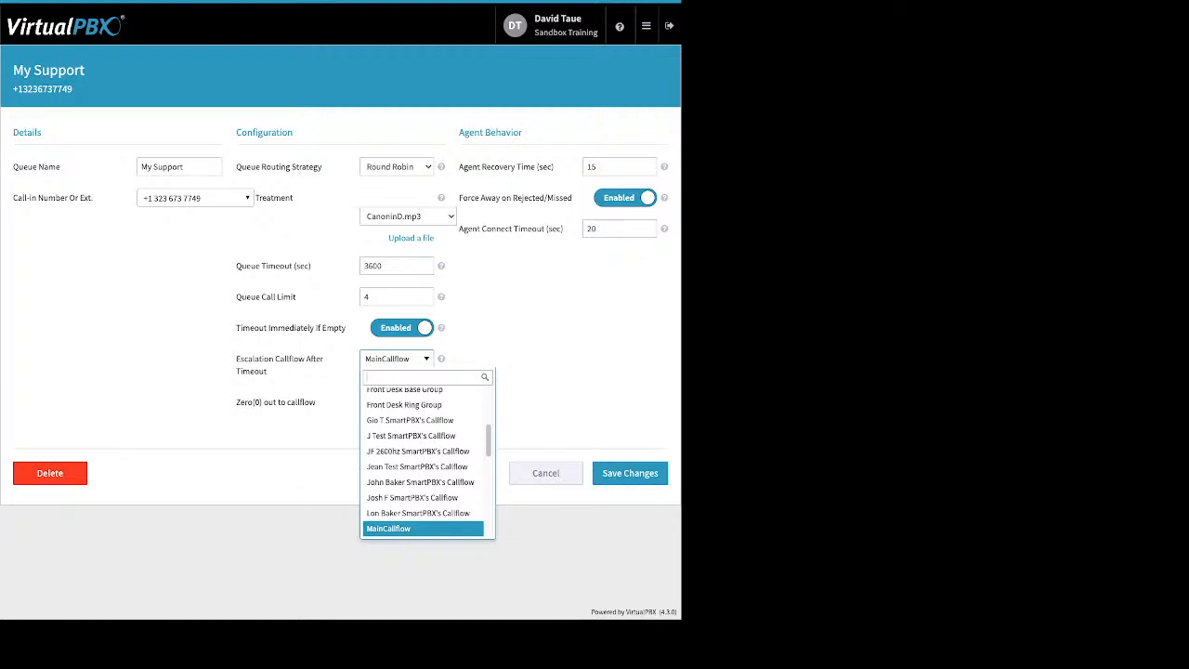
key("Escape")
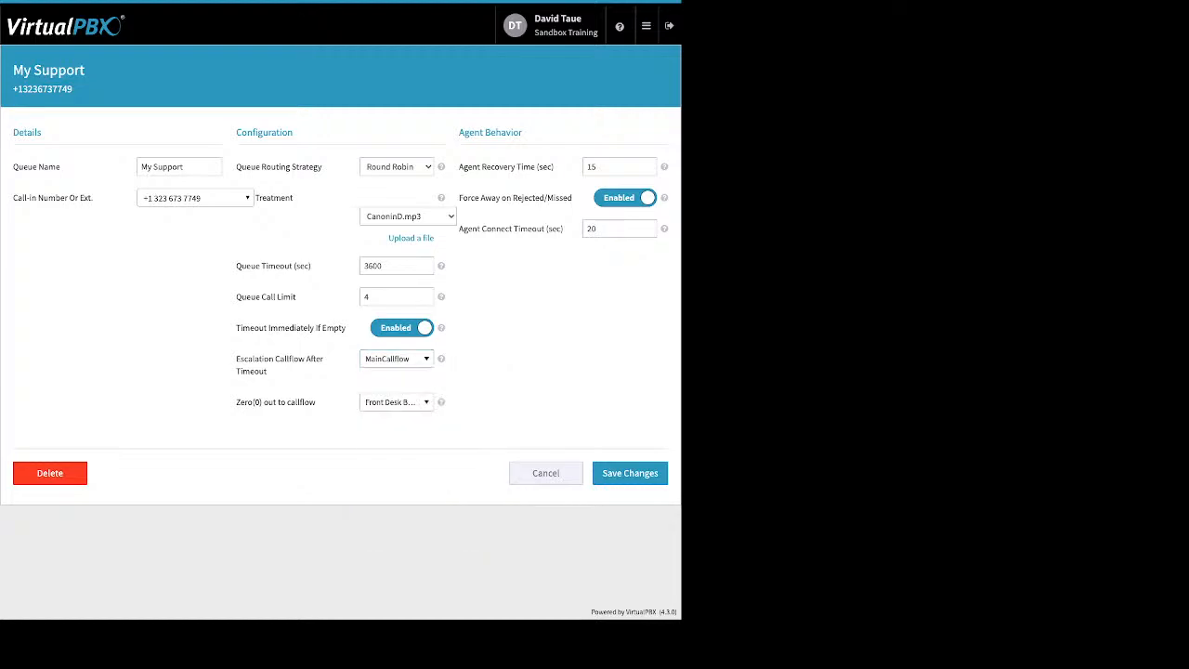
left_click_drag(318, 403, 244, 402)
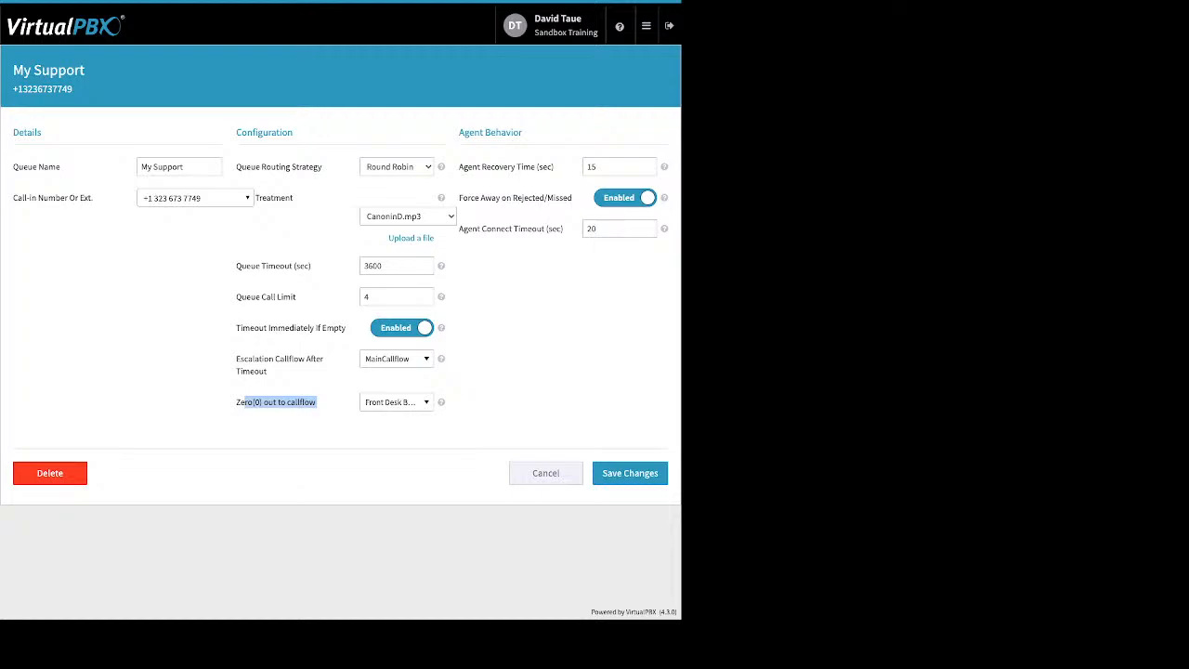
left_click(396, 402)
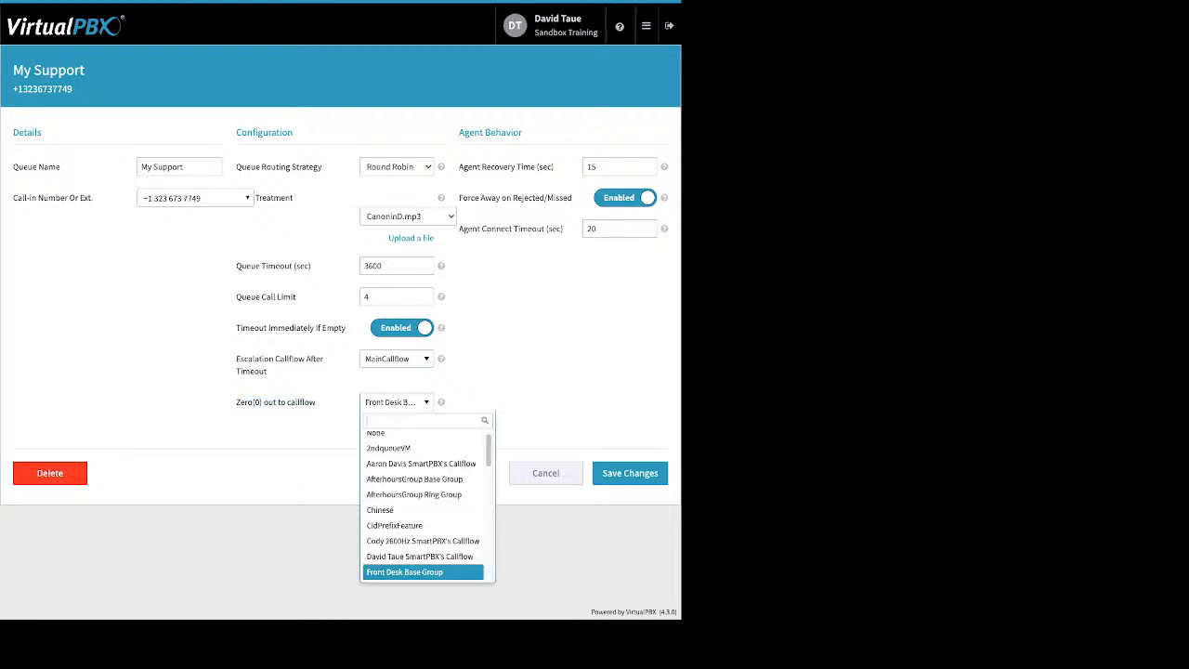
key("Escape")
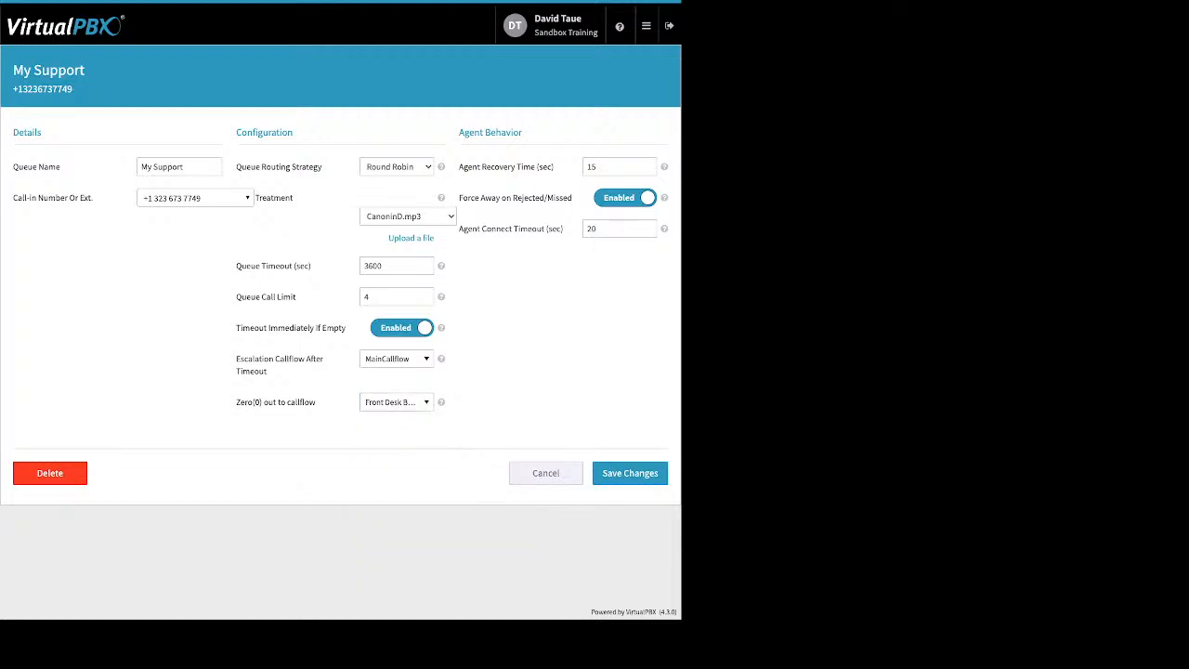
- Point out Agent Recovery Time 15, Force Away and Agent Connect Timeout, then cancel without saving
left_click_drag(554, 167, 482, 167)
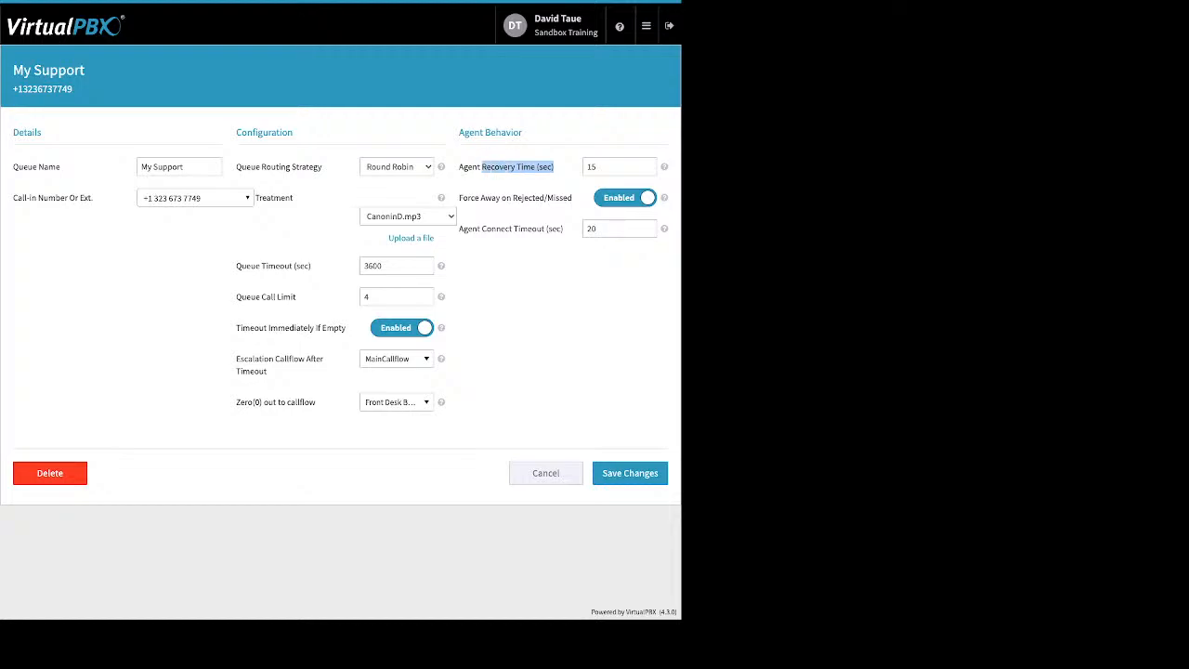
left_click(613, 167)
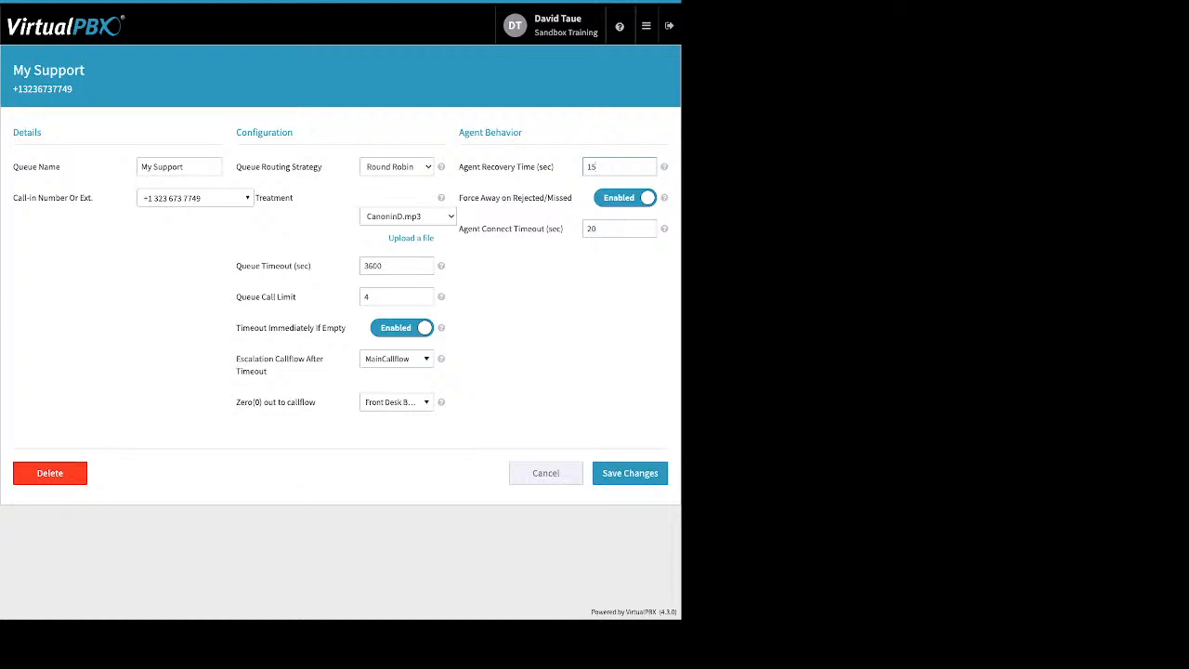
left_click_drag(459, 198, 571, 198)
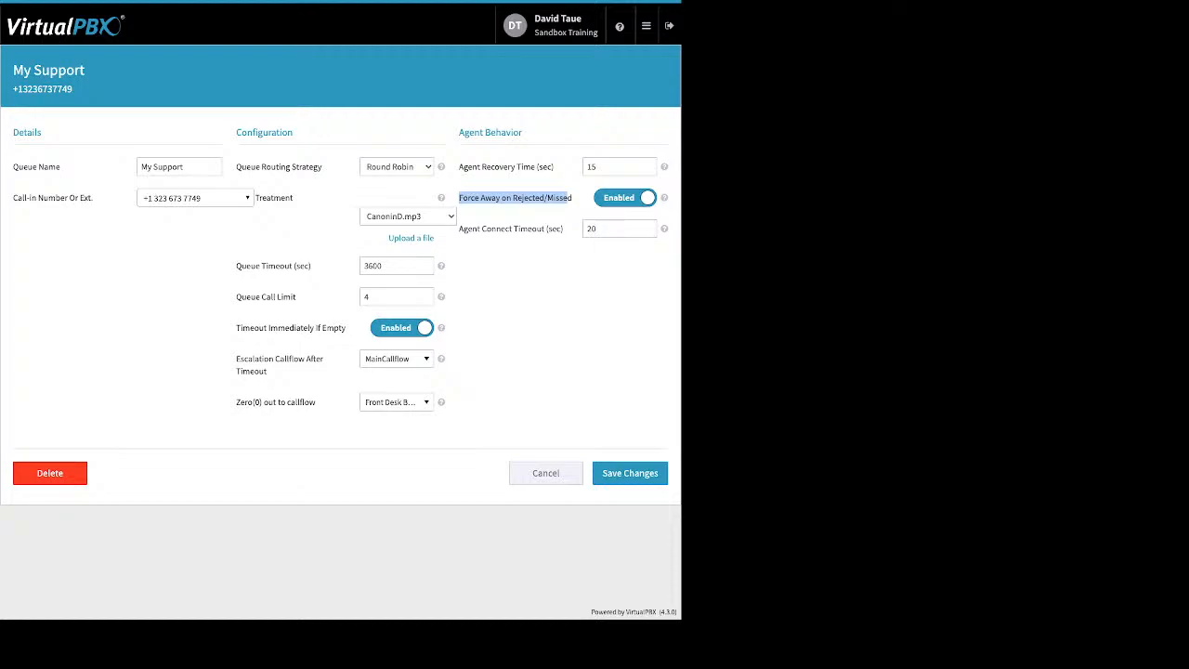
left_click(568, 199)
left_click_drag(563, 229, 466, 229)
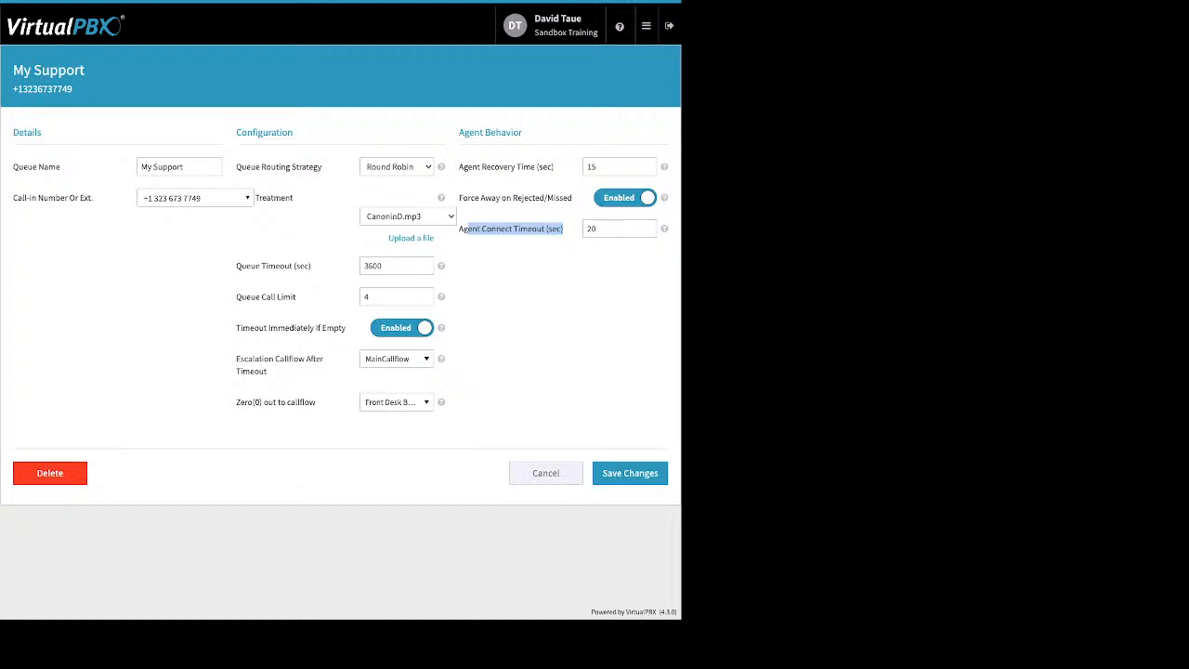
left_click(545, 473)
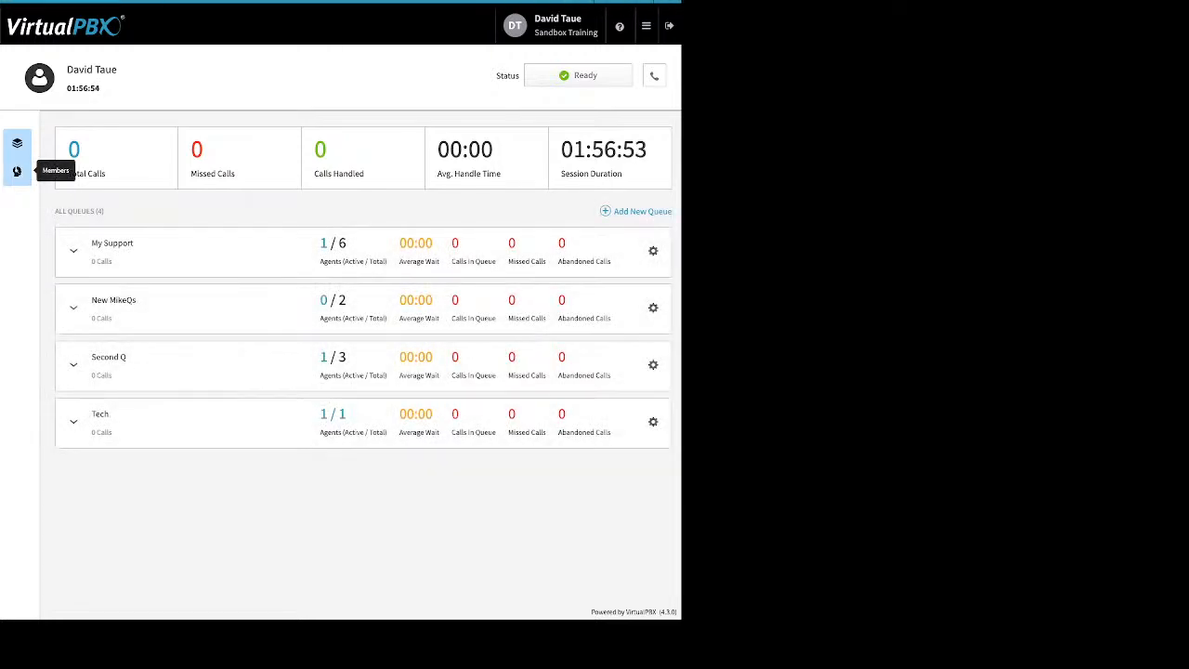
- Open Member Management, showing 9 available users beside 9 call center members
left_click(17, 171)
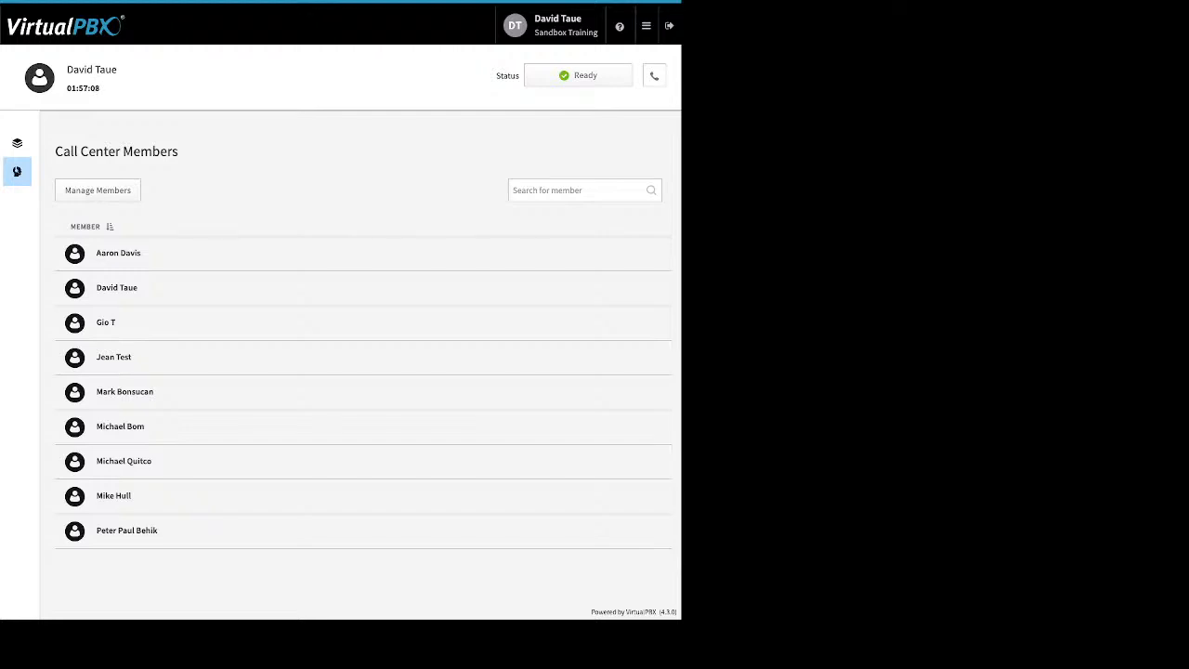
left_click(97, 189)
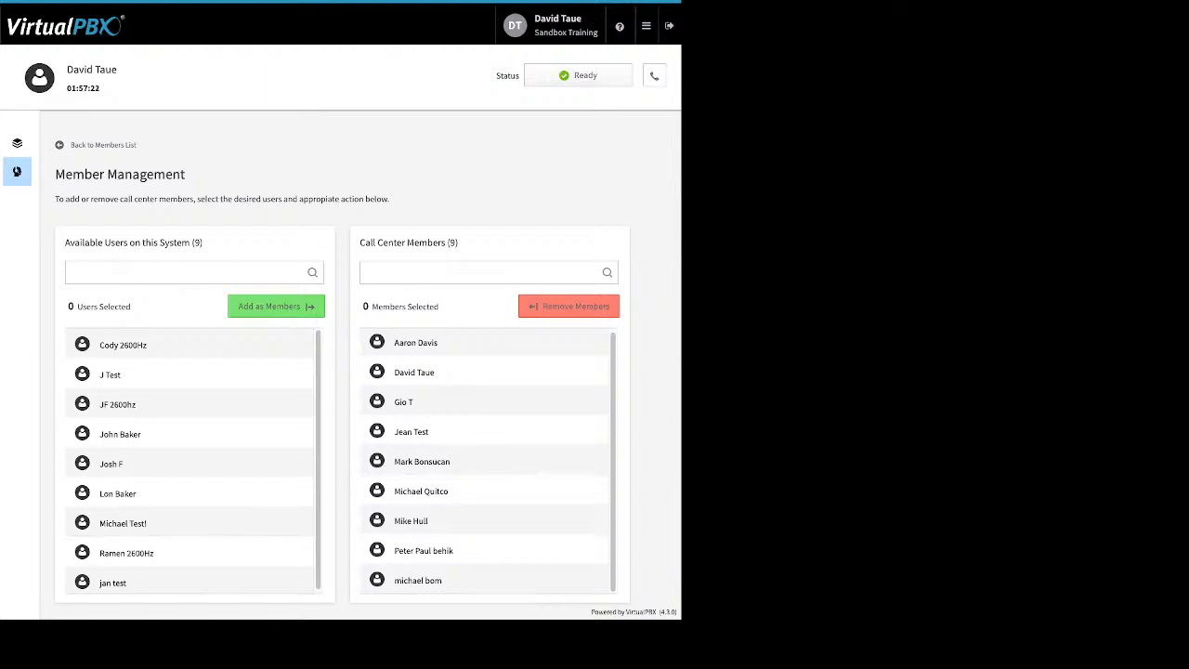
- Add the test user as a call center member, leaving 8 available and 10 members, and return to queues
left_click(189, 582)
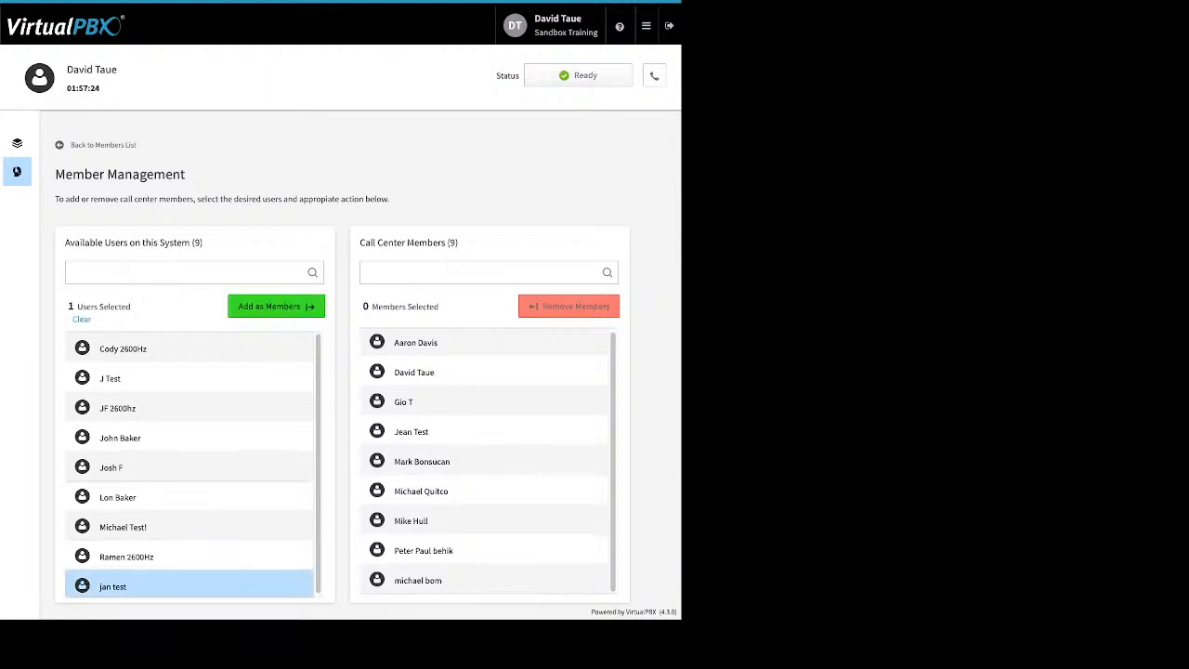
left_click(276, 306)
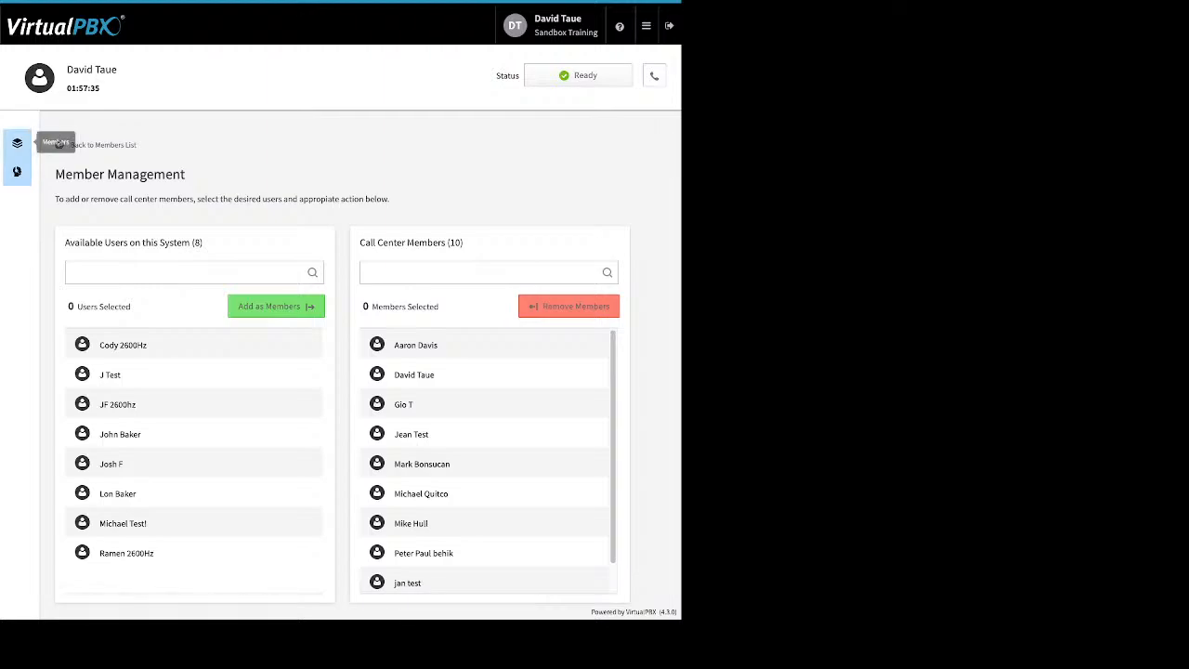
left_click(17, 144)
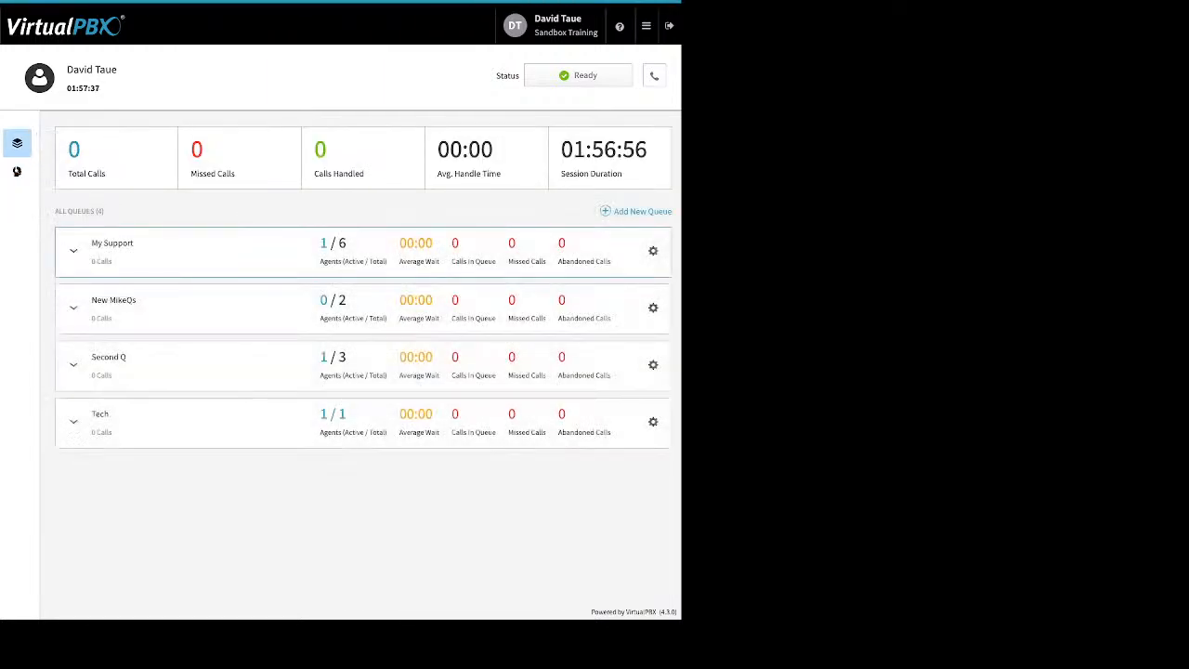
- Move the test user from Available to Assigned agents in the My Support queue
left_click(73, 251)
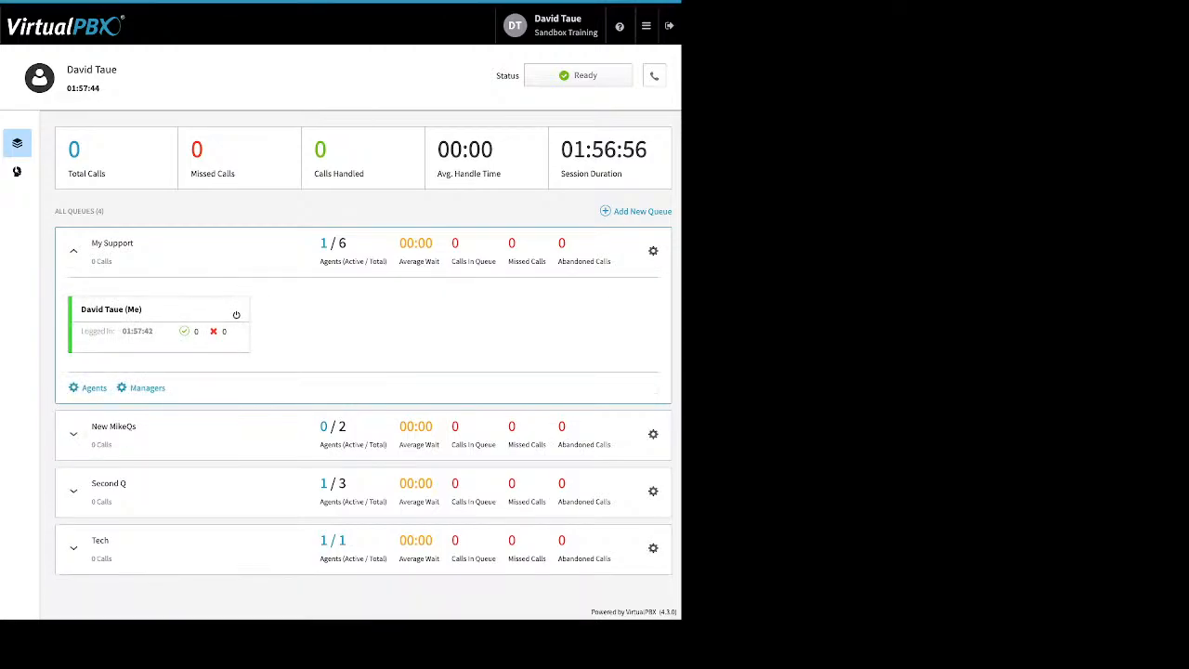
left_click(94, 387)
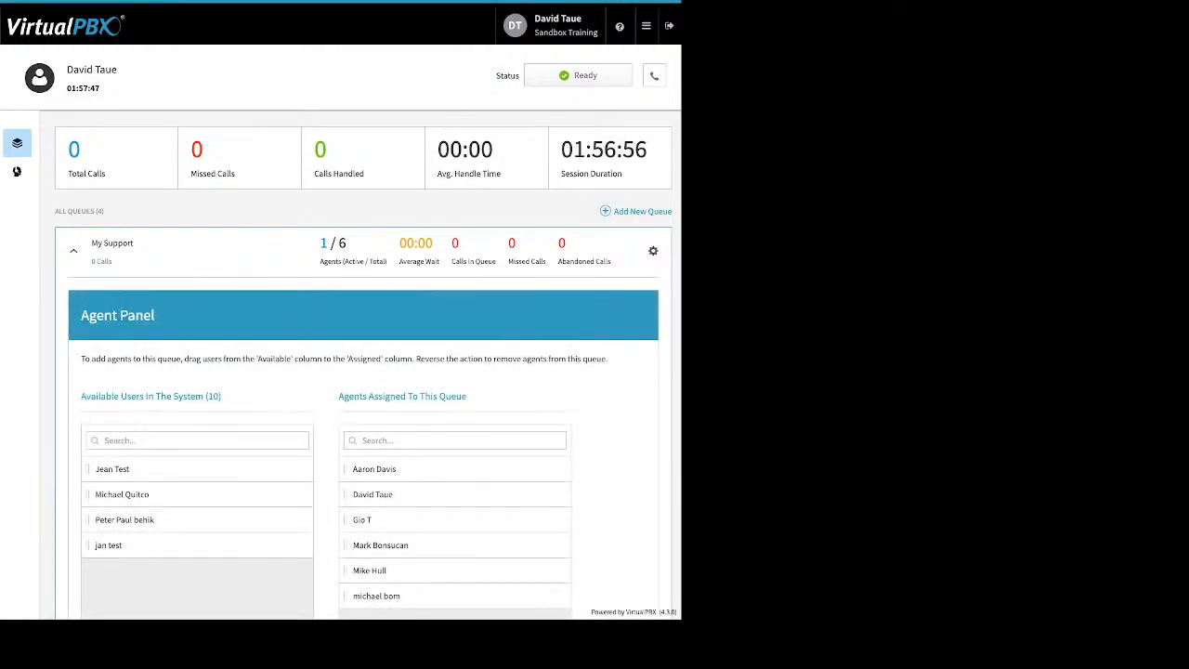
left_click_drag(109, 545, 366, 520)
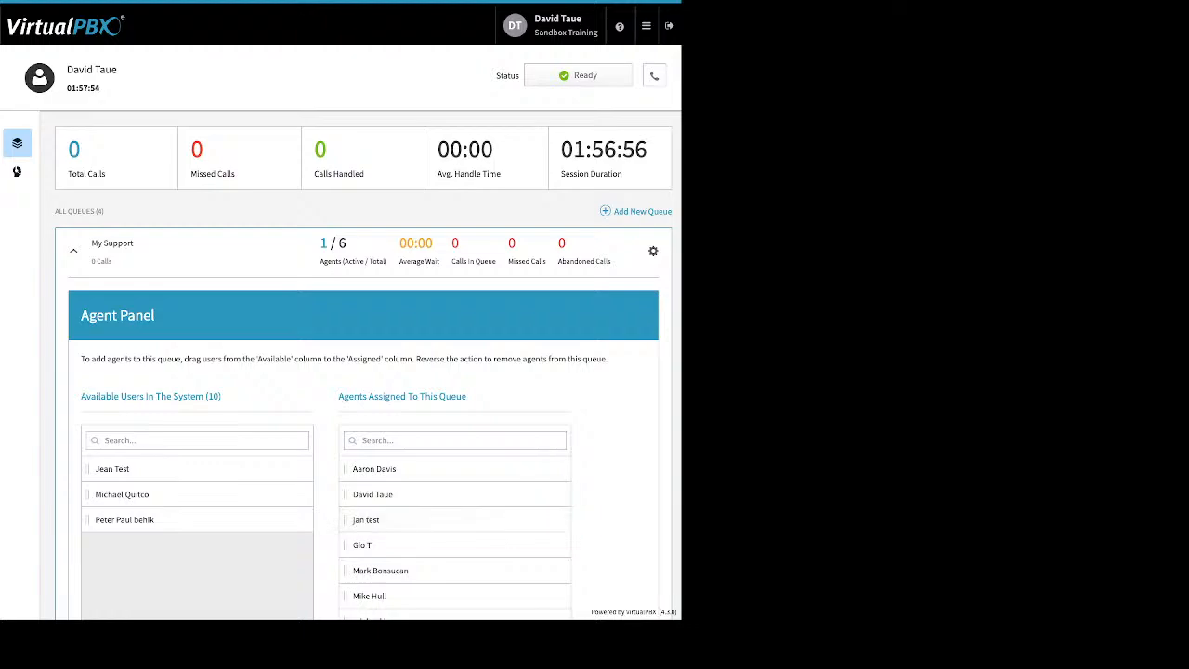
left_click(73, 251)
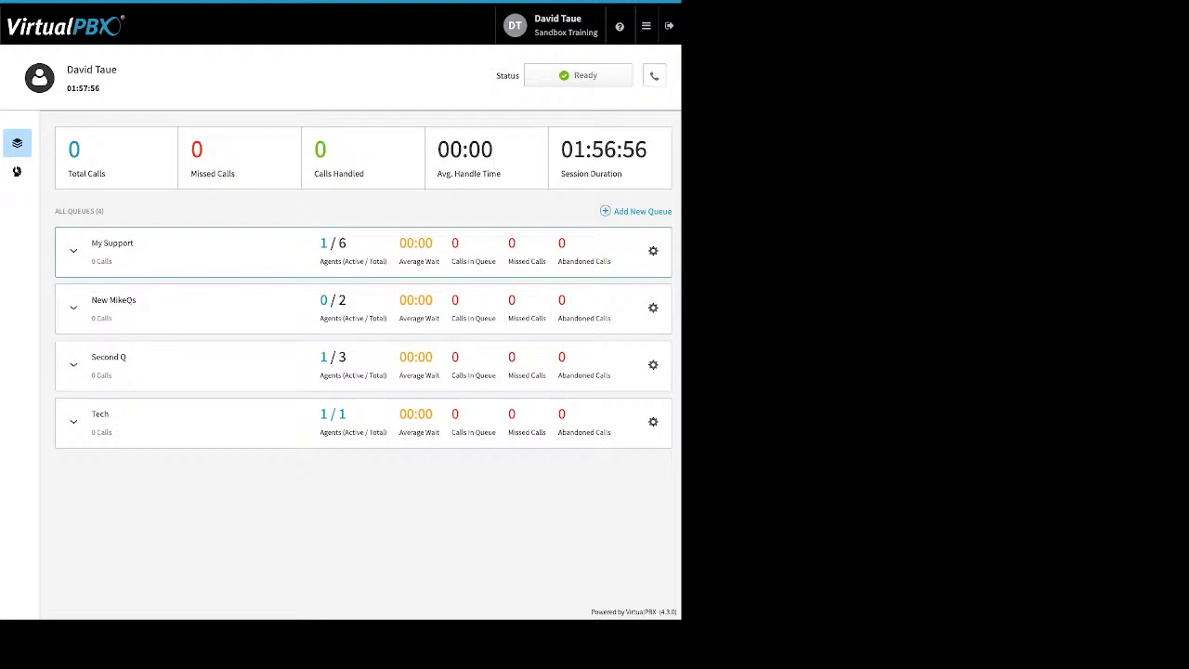
left_click(73, 251)
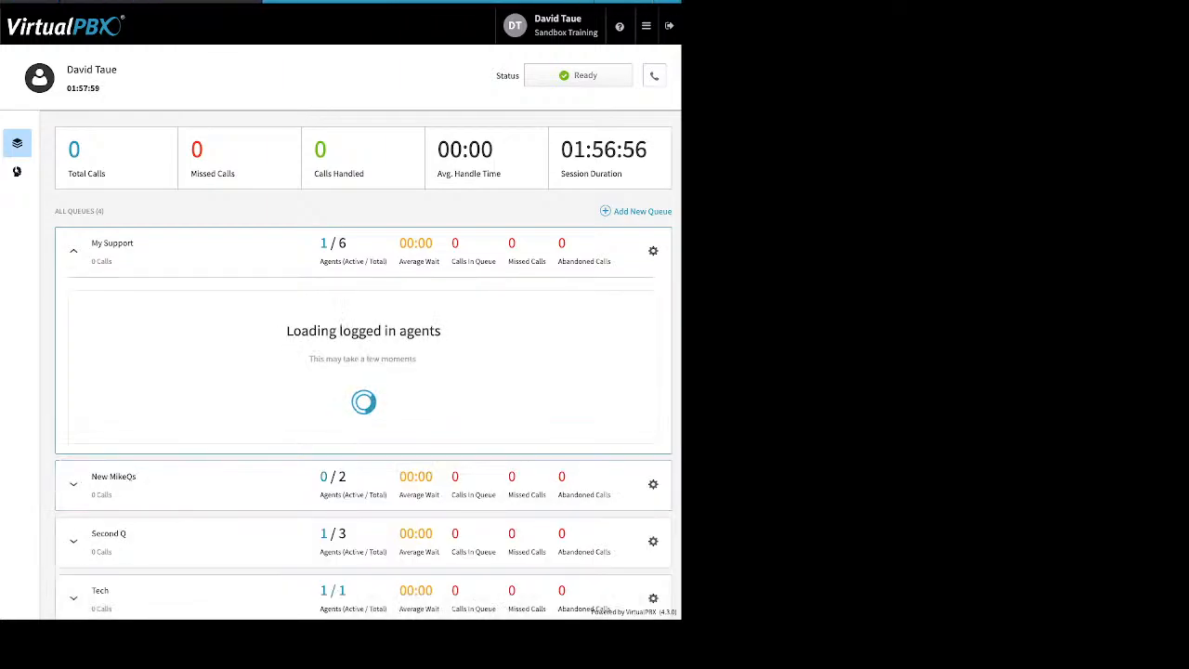
- Glance at My Support's manager assignments, then end the current agent session
left_click(147, 387)
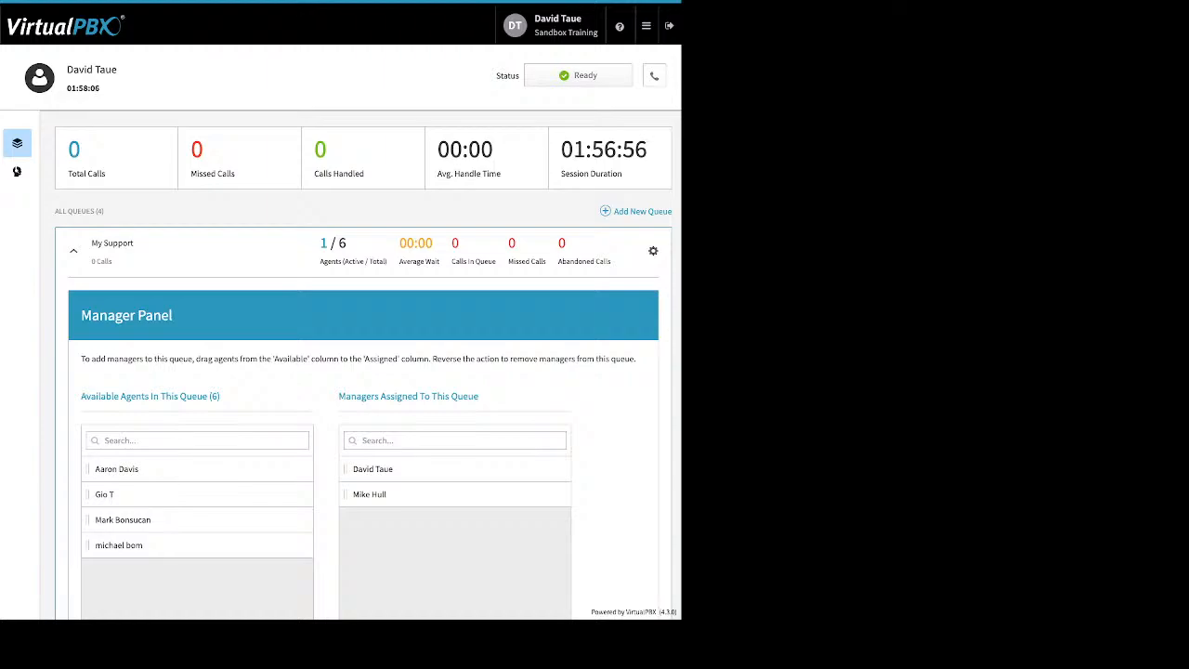
left_click(74, 251)
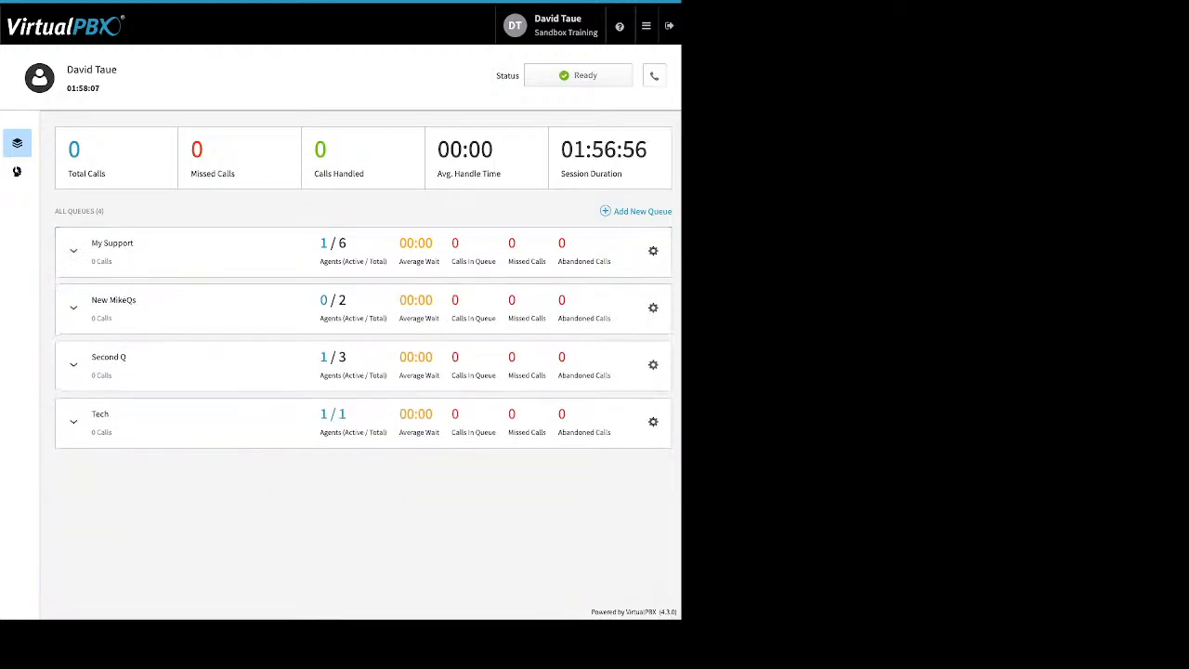
left_click(646, 26)
left_click(466, 185)
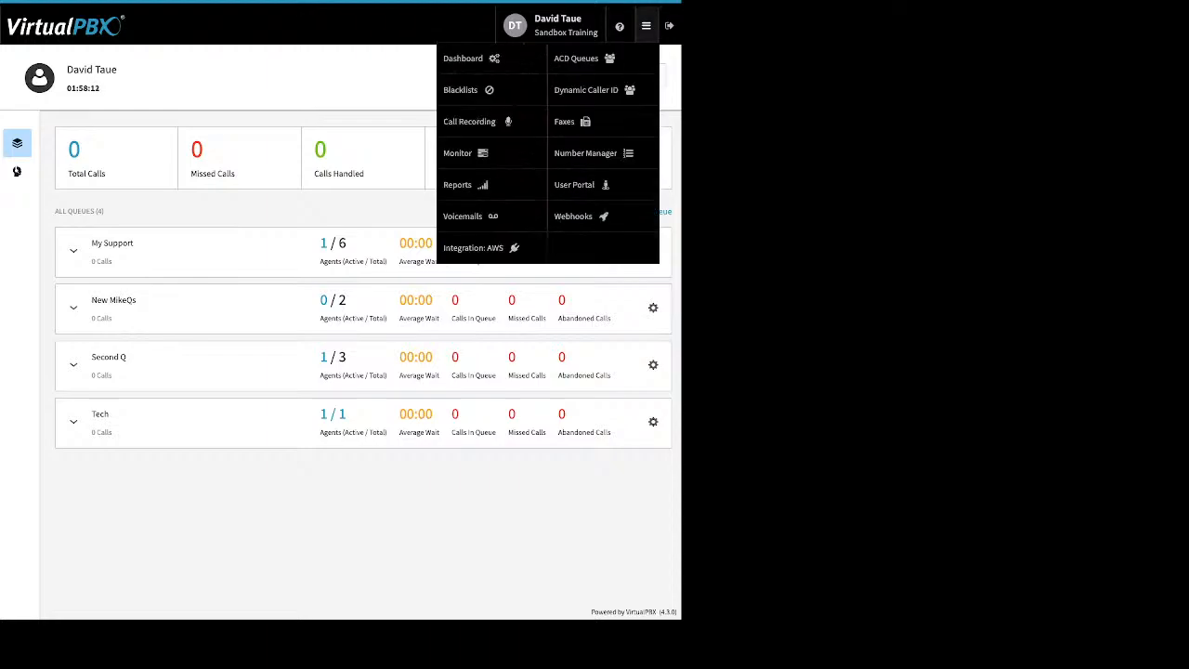
mouse_move(647, 26)
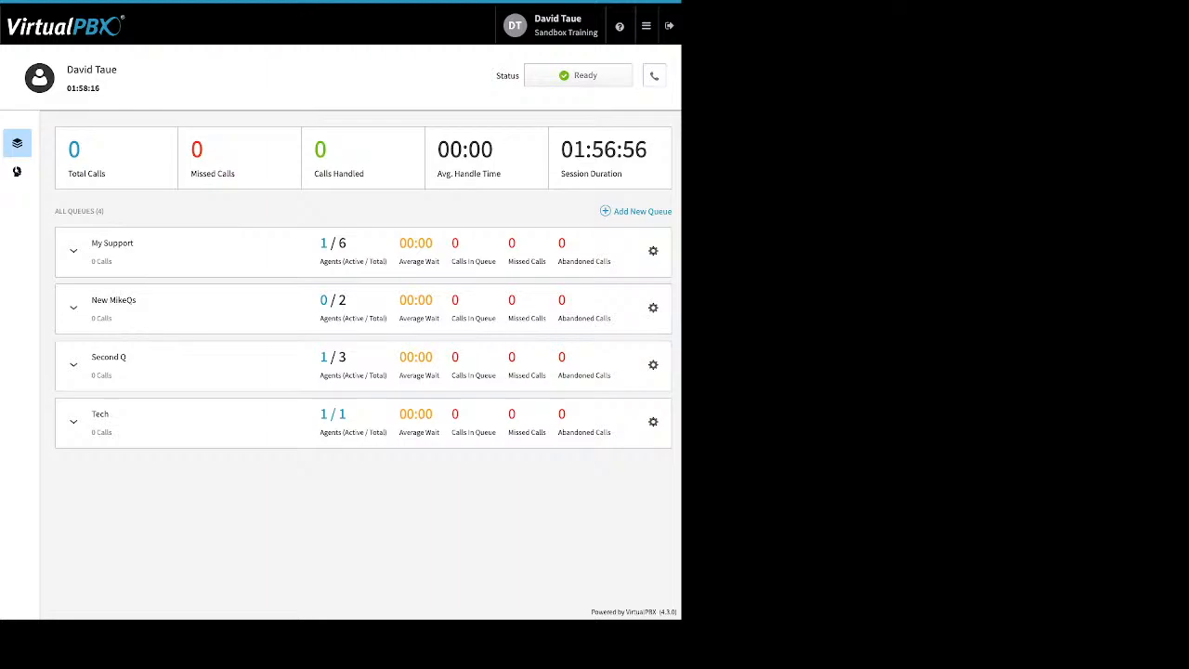
left_click(578, 75)
left_click(574, 163)
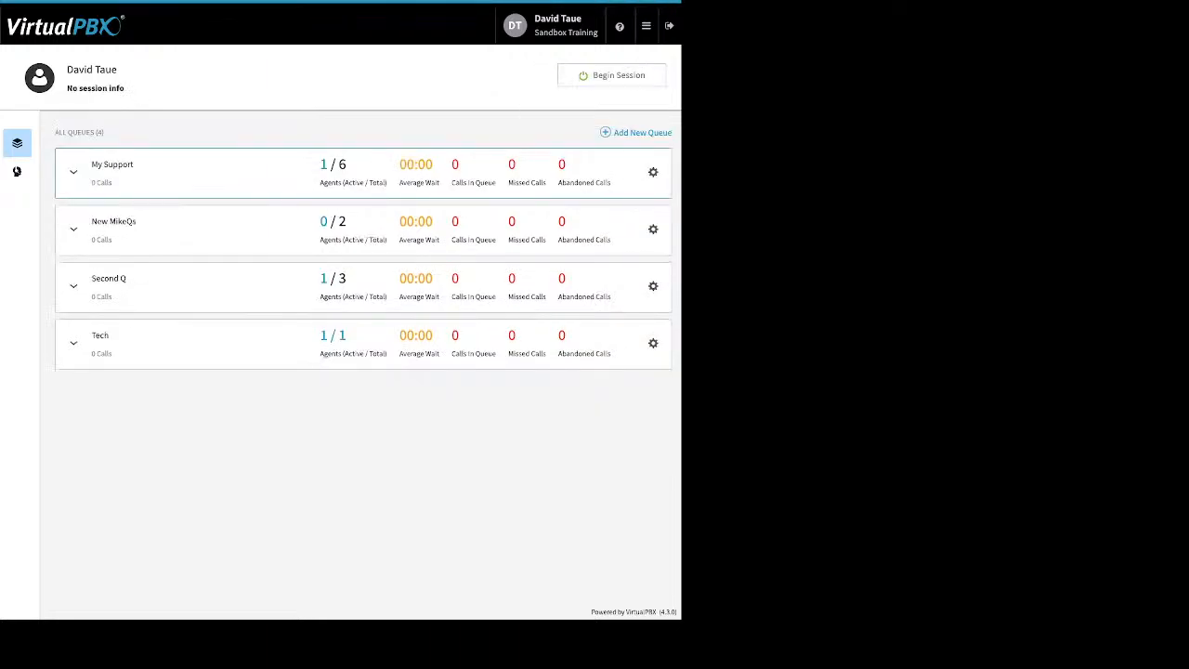
- Expand My Support and begin a new agent session, with the agent logged in as Away
left_click(74, 171)
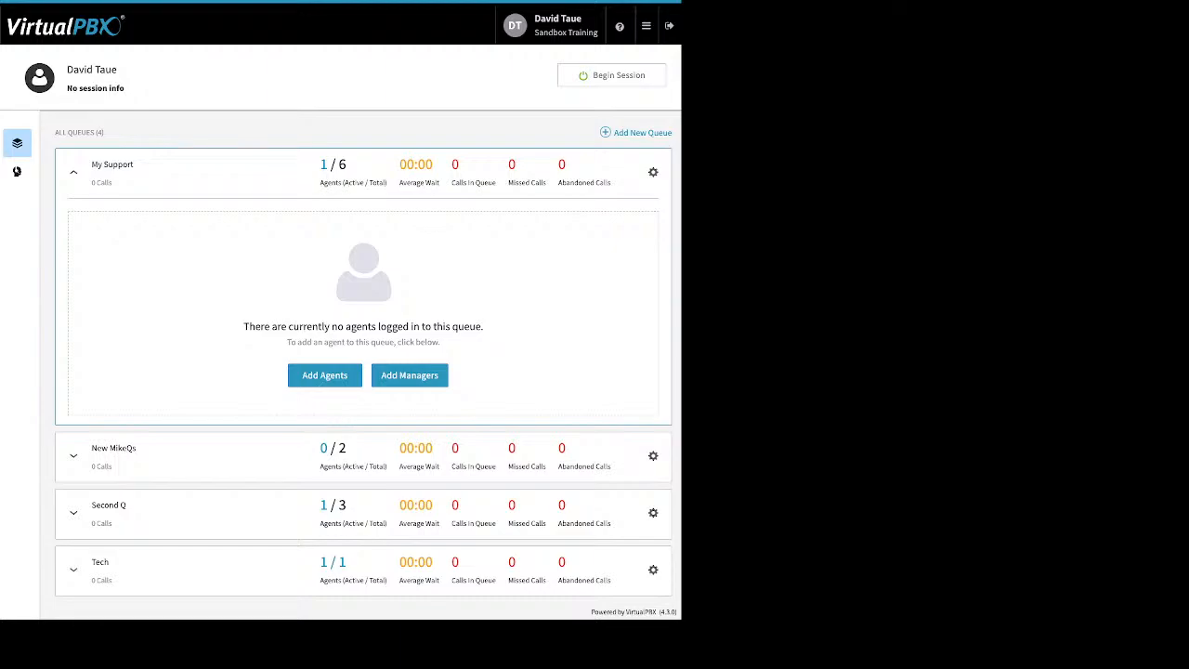
left_click(613, 75)
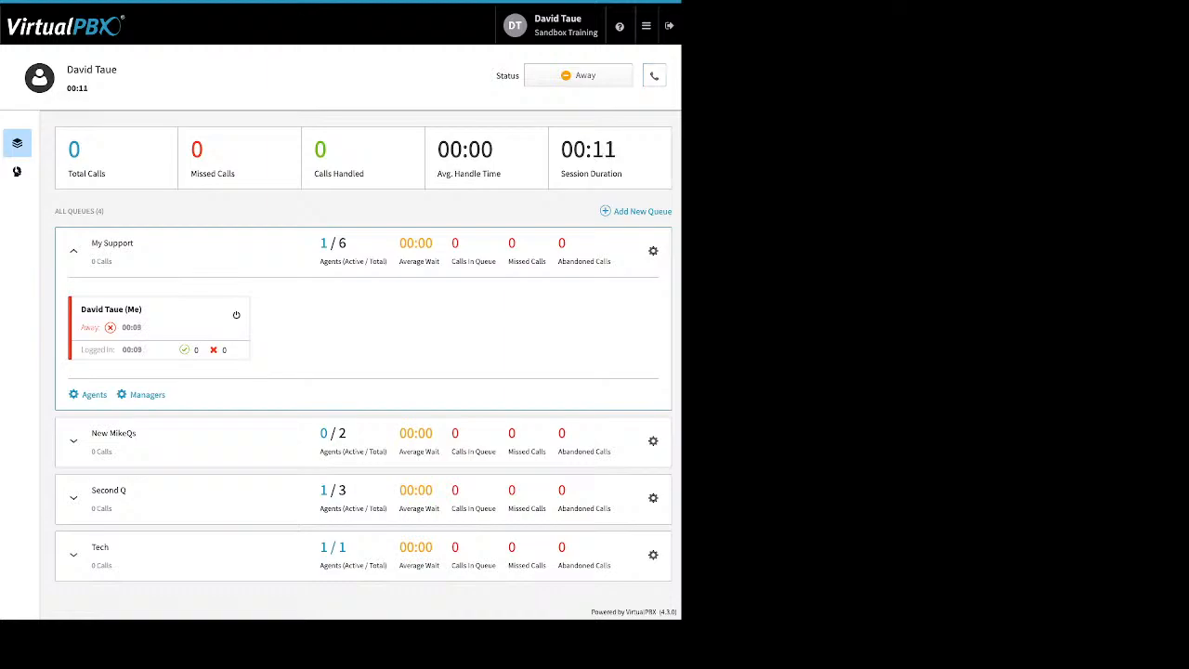
left_click(655, 76)
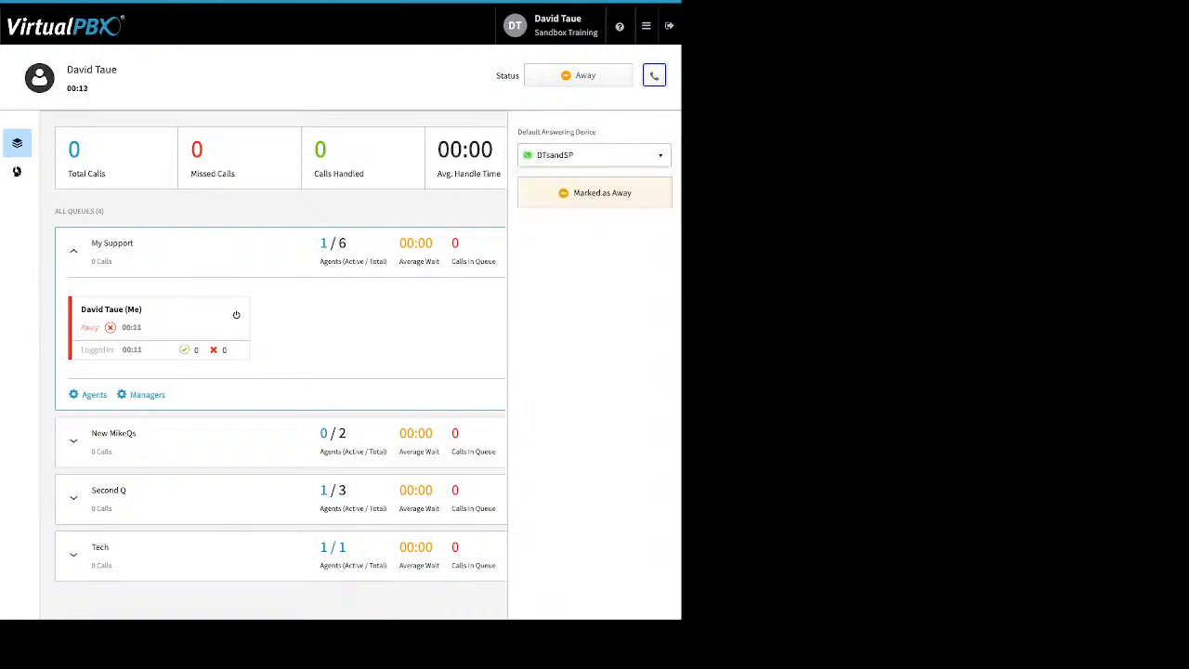
- Keep DTsandSP as the default answering device and switch the agent status to Ready
left_click(659, 155)
left_click(560, 238)
left_click(659, 155)
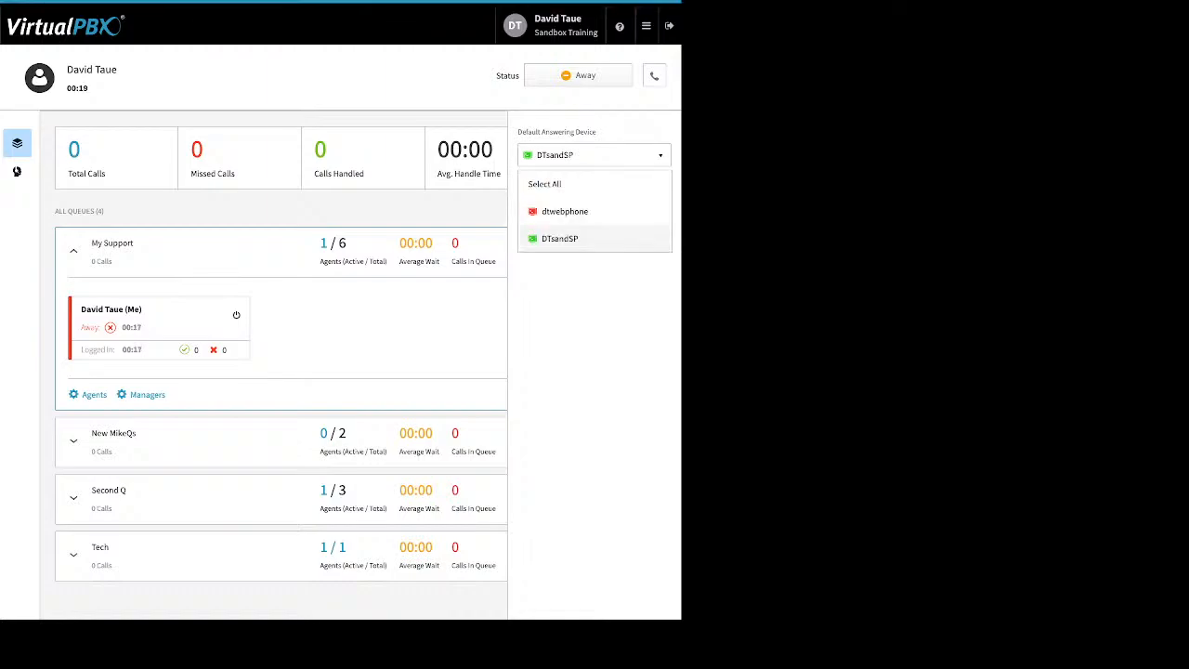
left_click(560, 239)
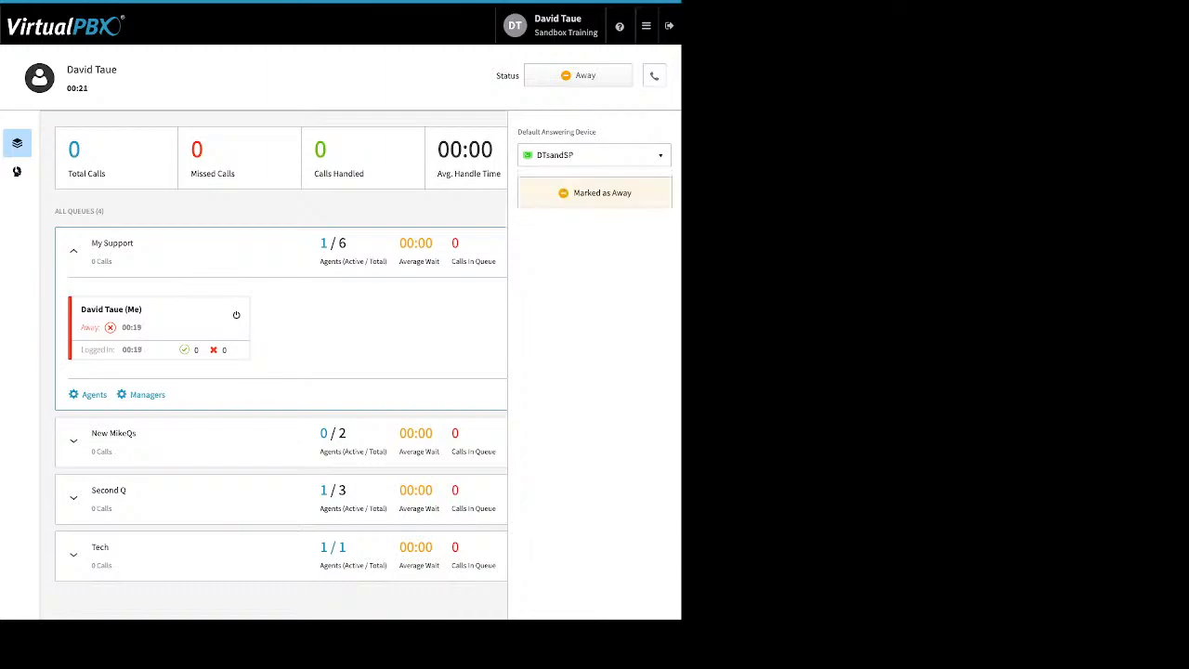
left_click(653, 75)
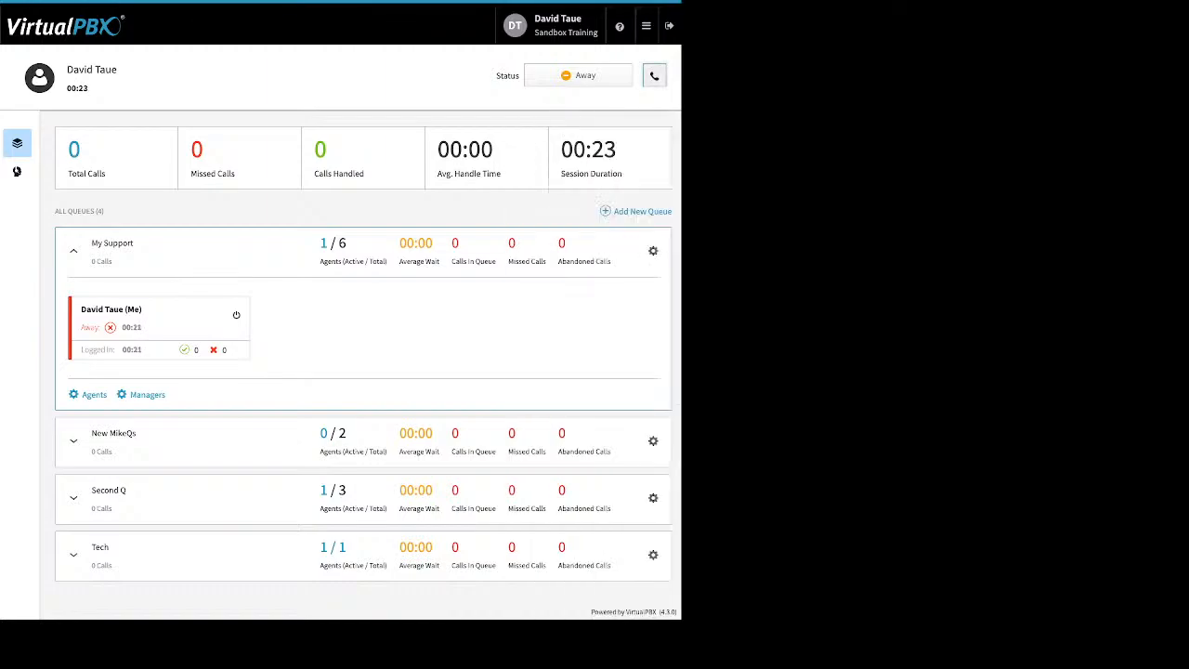
left_click(578, 75)
left_click(578, 105)
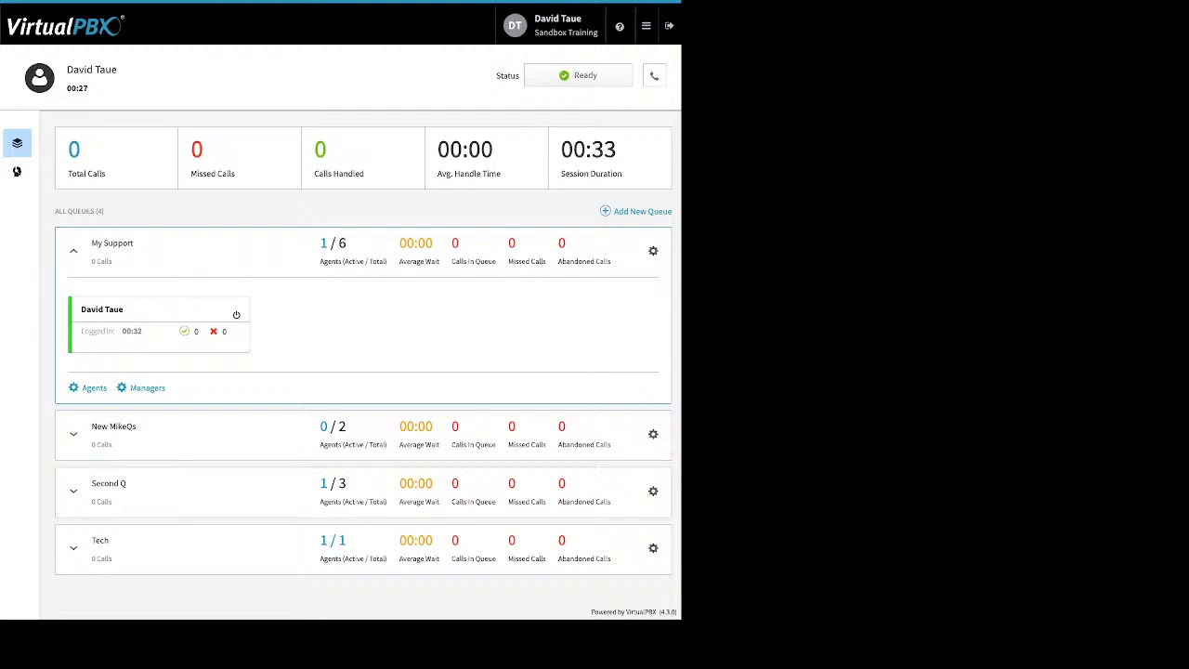
- Mark the agent Away in all queues, then end the agent session
left_click(578, 76)
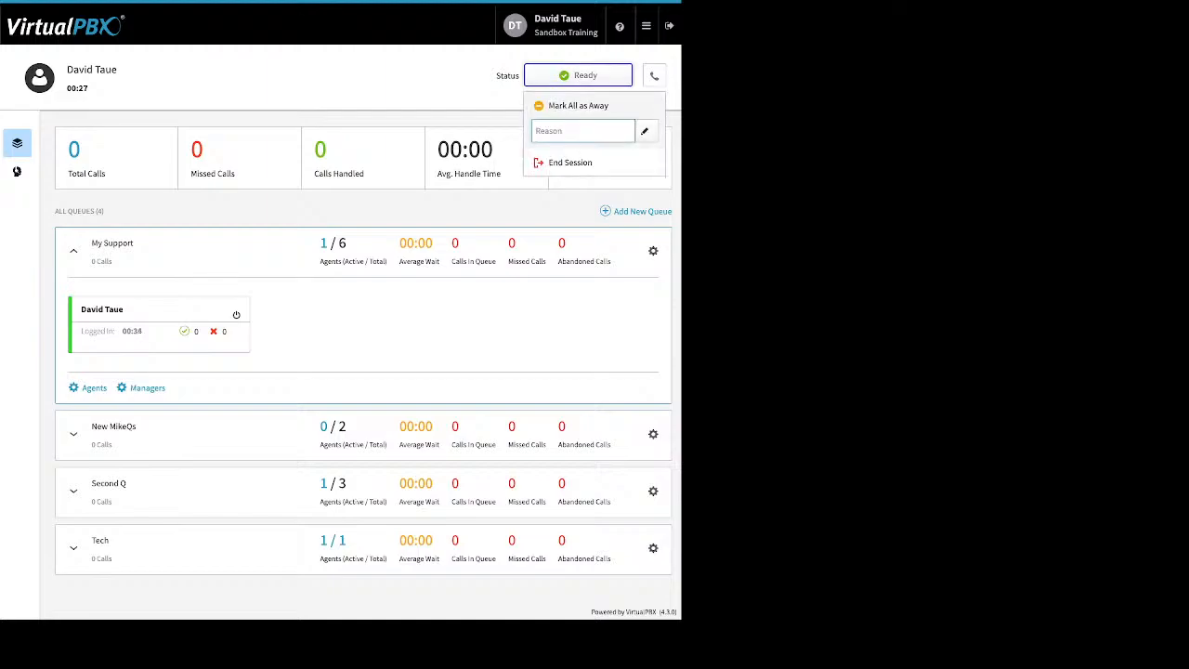
left_click(578, 106)
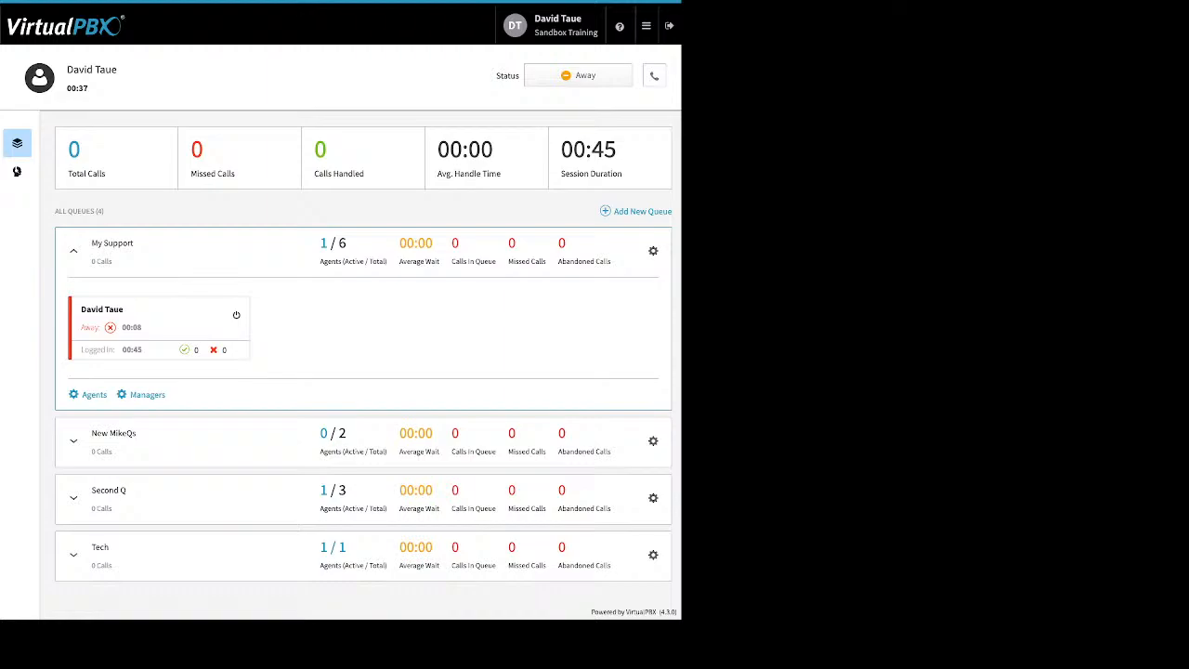
left_click(578, 75)
left_click(573, 131)
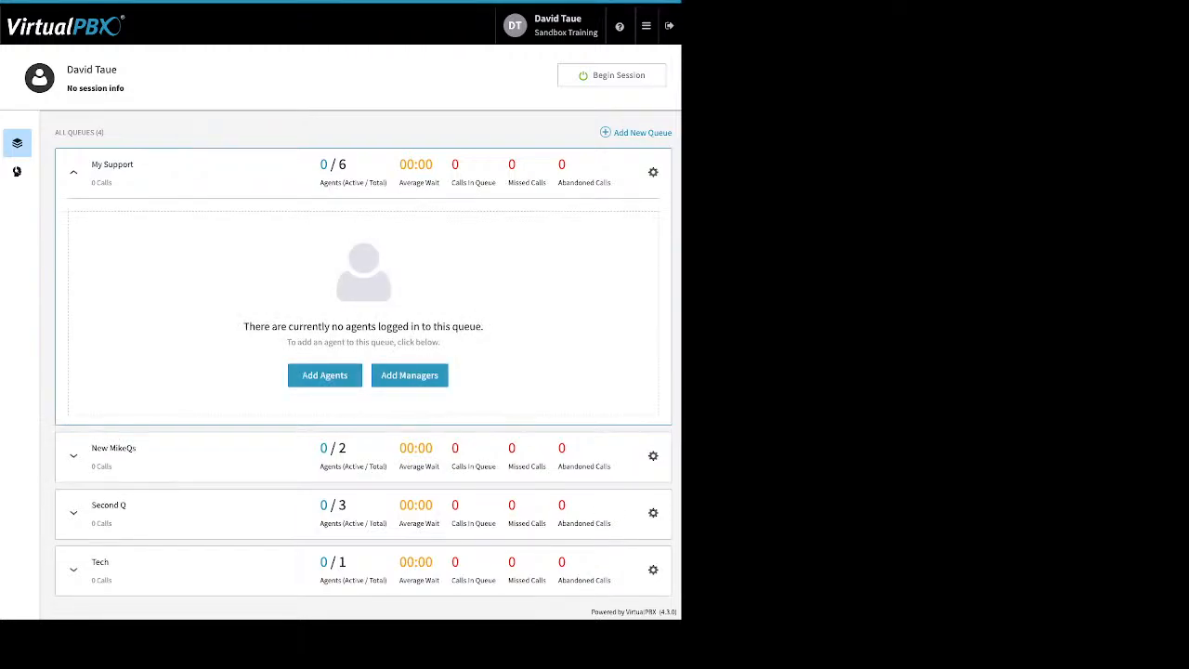
- Go to Dynamic Caller ID, showing the LA Area Feature code and 408 rules
left_click(646, 26)
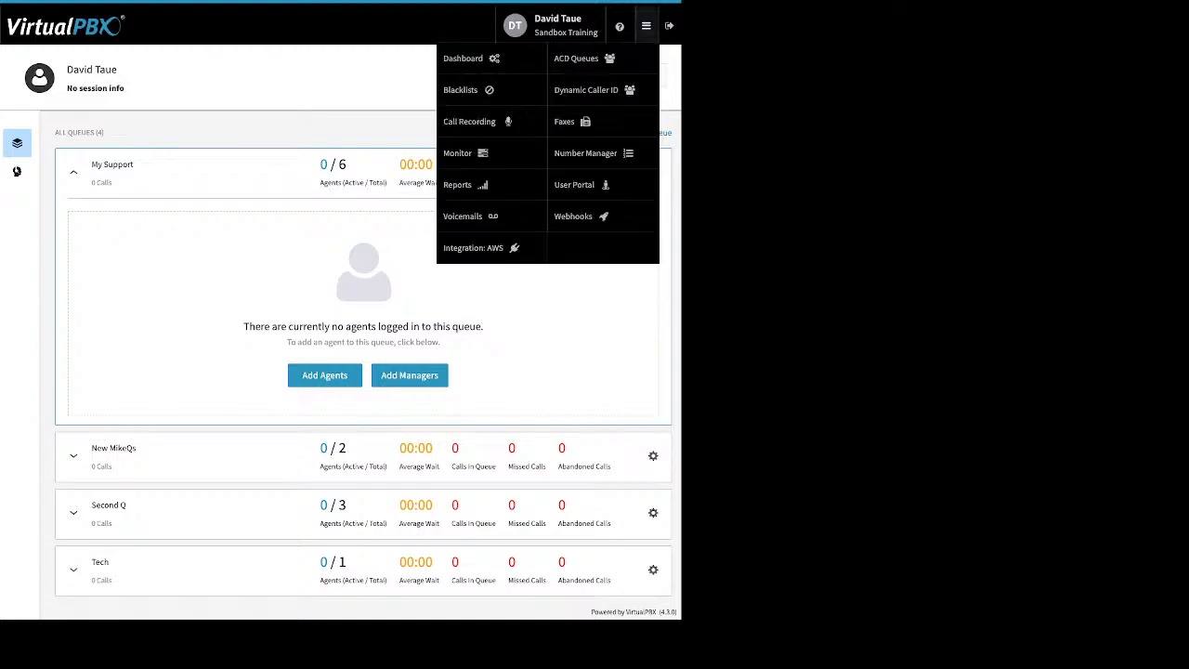
left_click(586, 90)
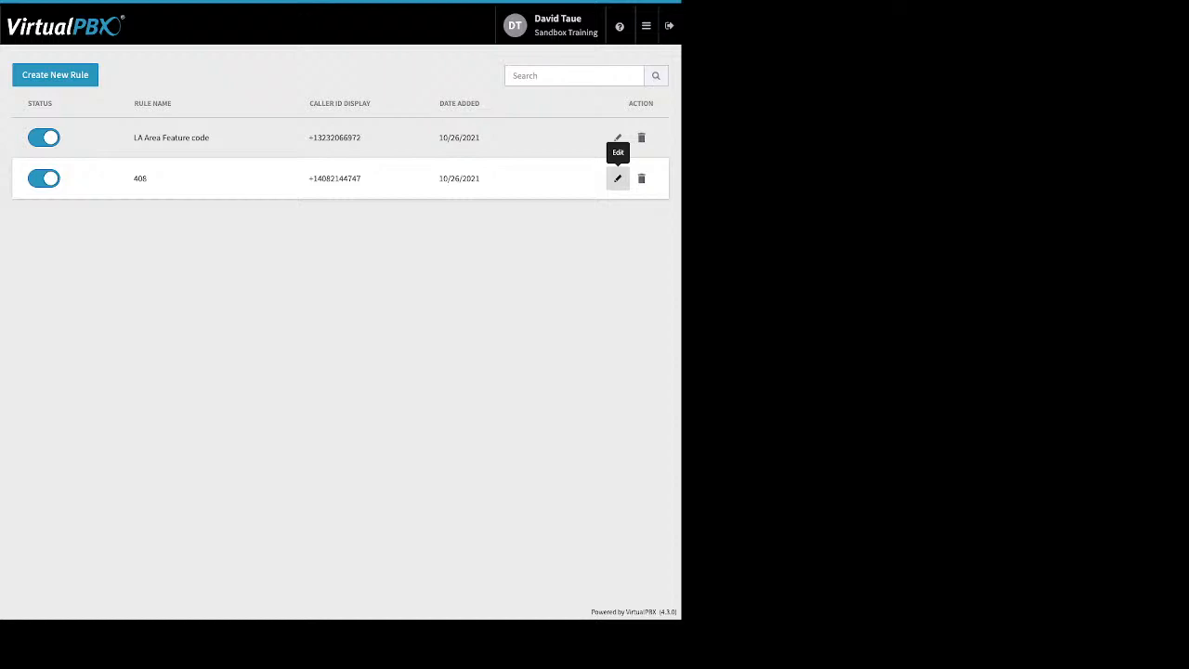
left_click(617, 178)
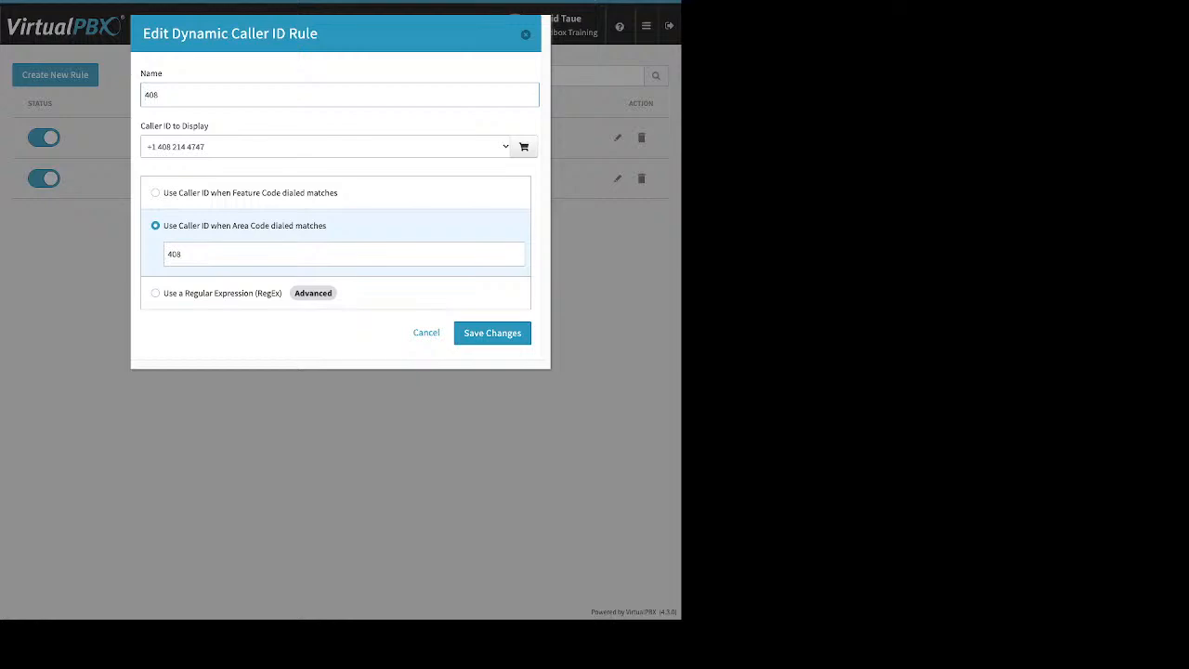
double_click(174, 254)
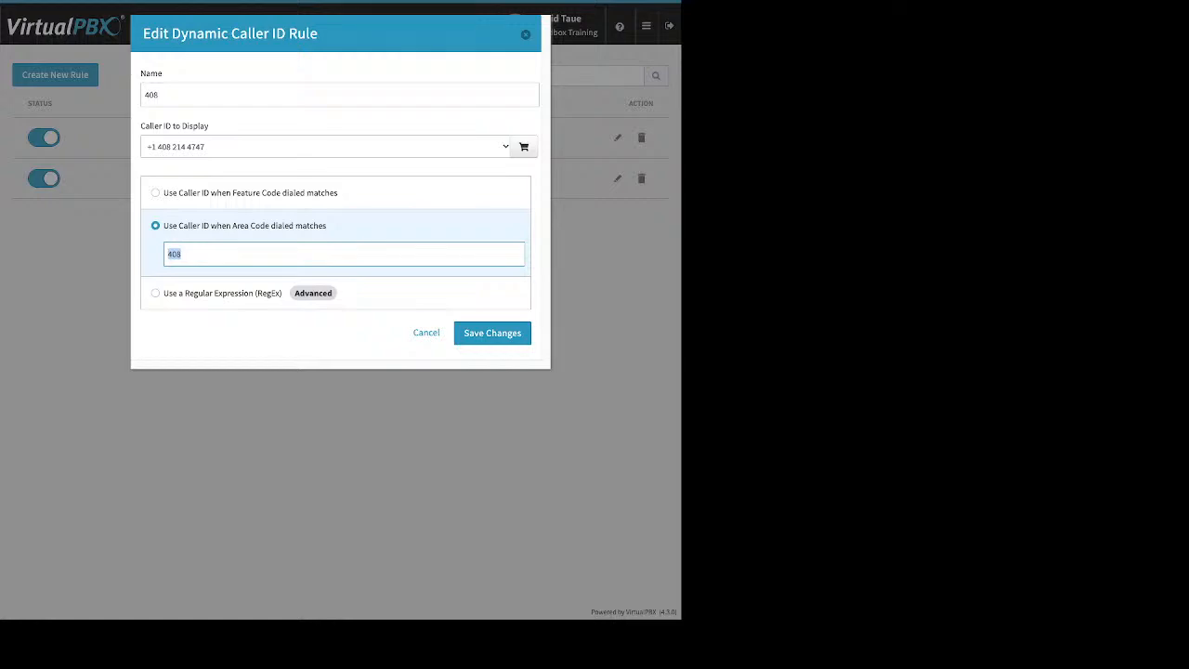
double_click(150, 95)
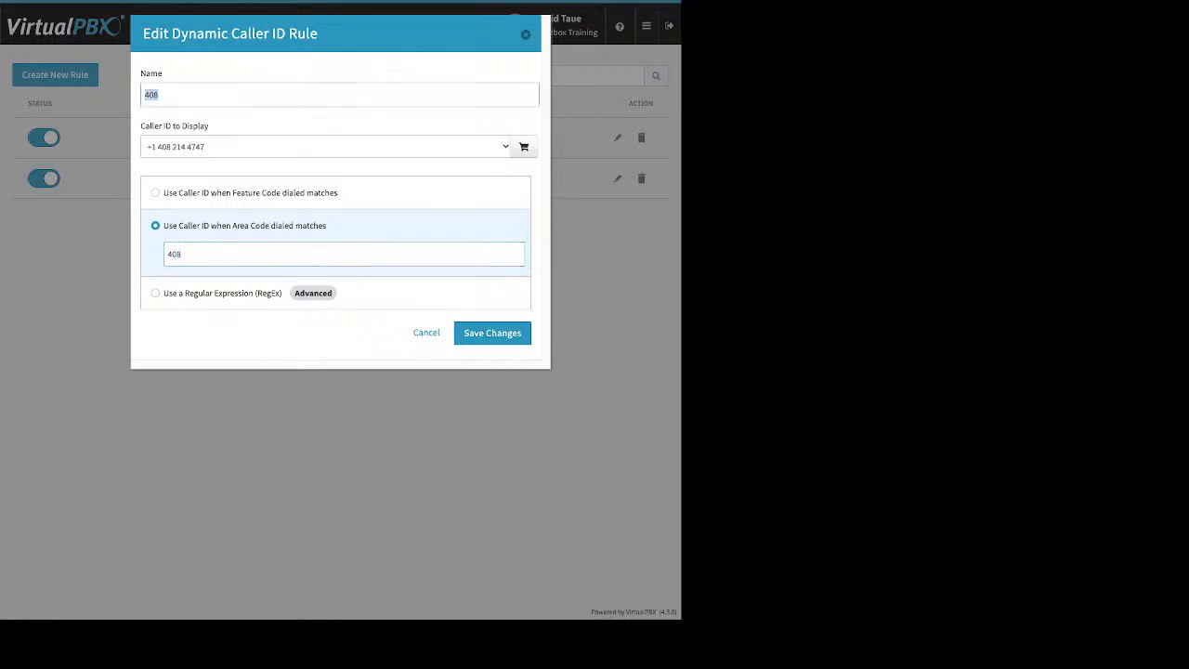
left_click(525, 35)
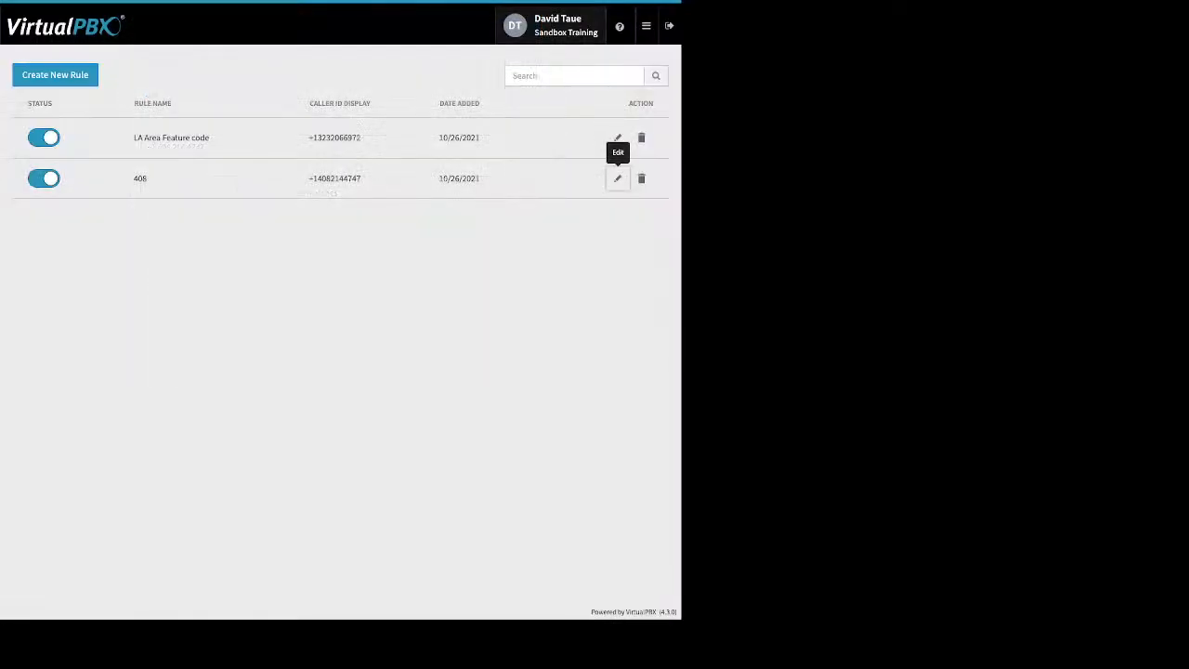
- Inspect the LA Area Feature code rule's *550 code, then dismiss the editor unsaved
left_click(618, 137)
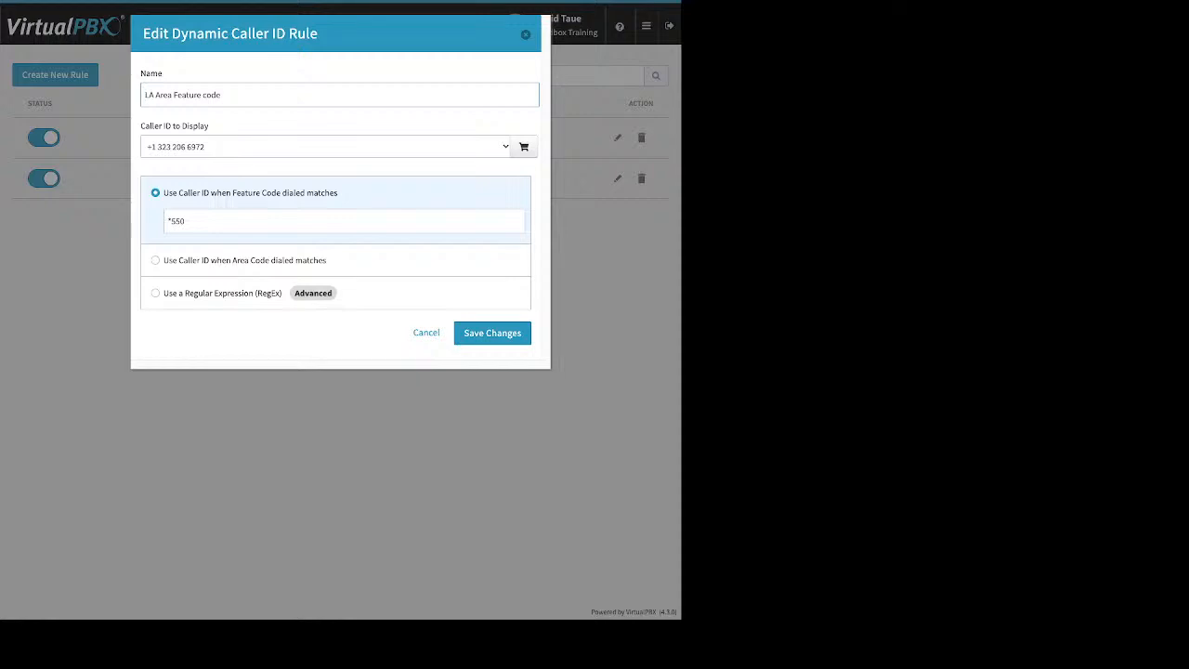
left_click_drag(184, 221, 167, 221)
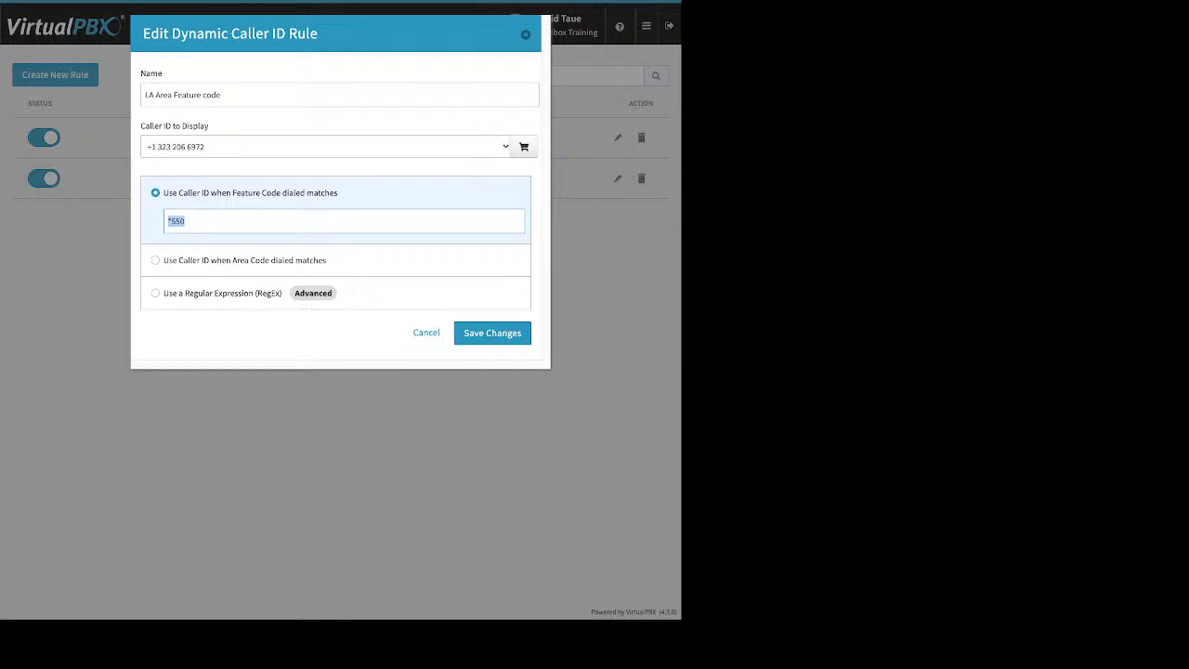
left_click(279, 221)
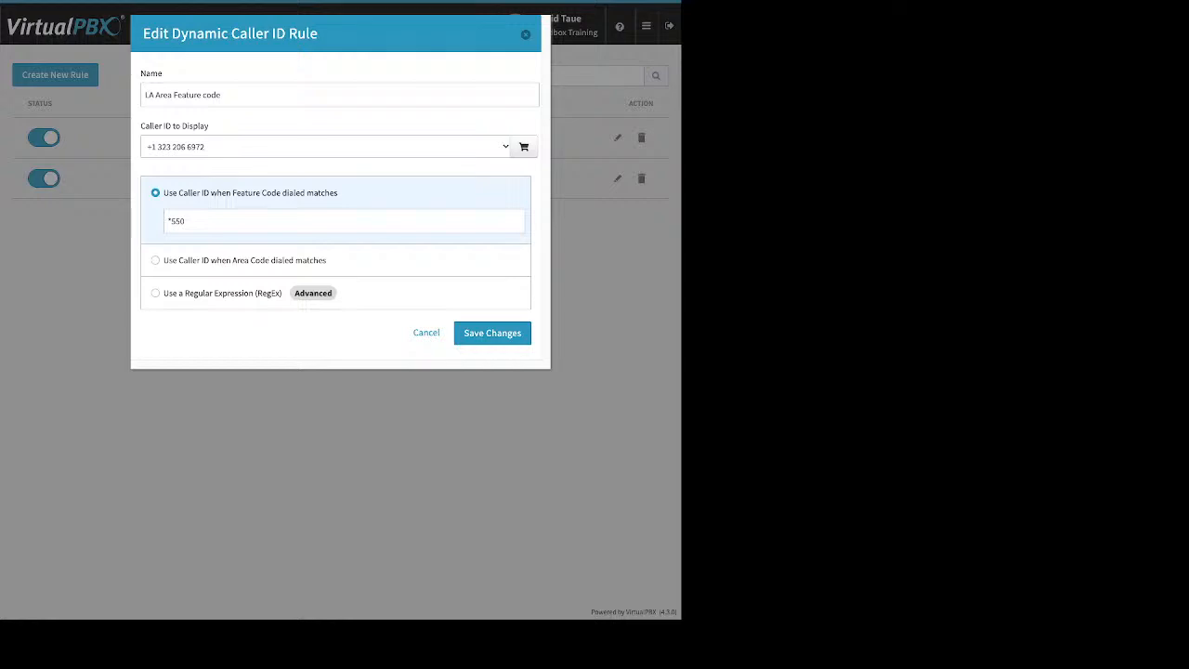
key("Escape")
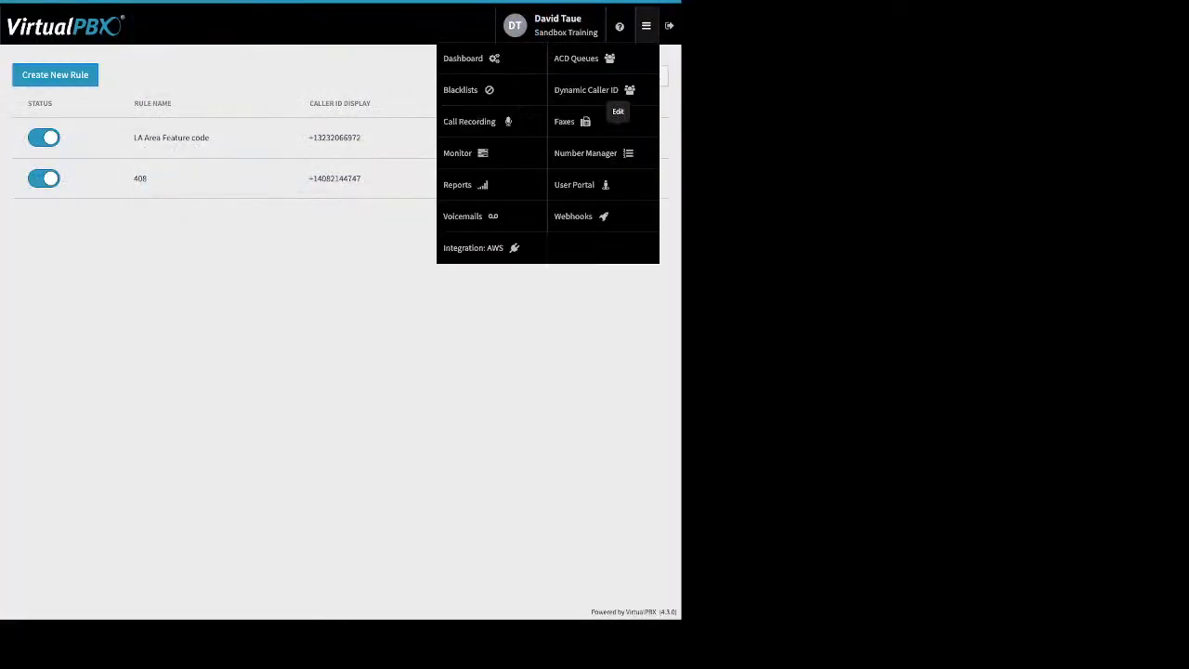
- In the Faxes app, view inbound and then outbound faxes for Sandbox Training's Main Faxbox
left_click(580, 122)
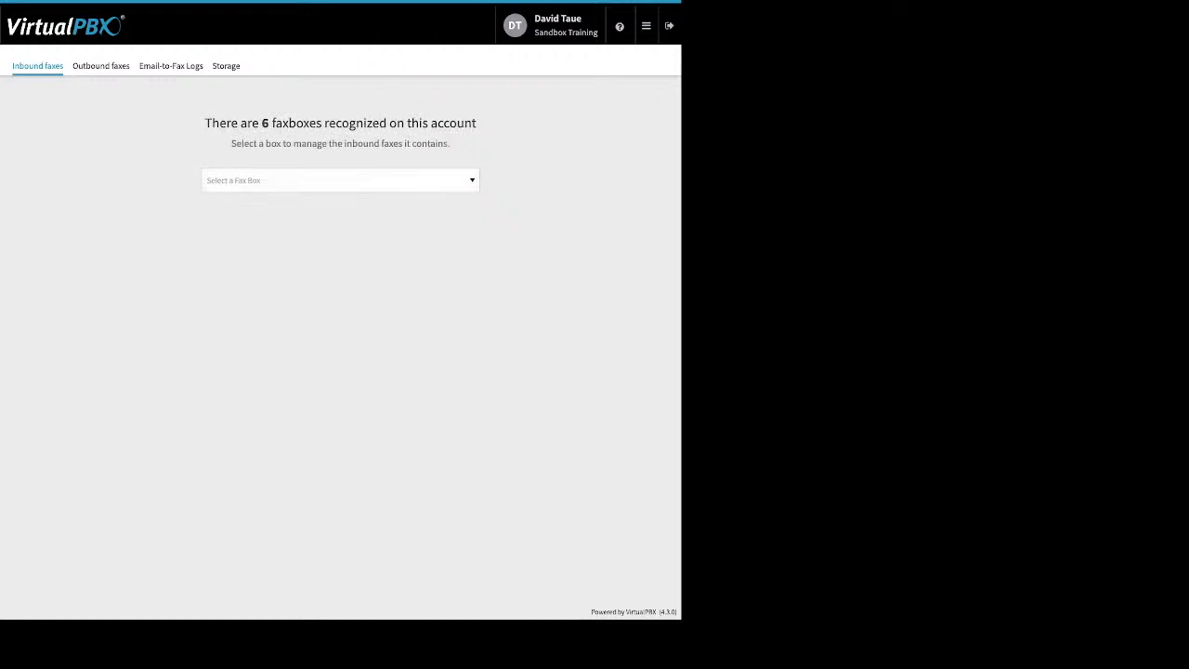
left_click(340, 180)
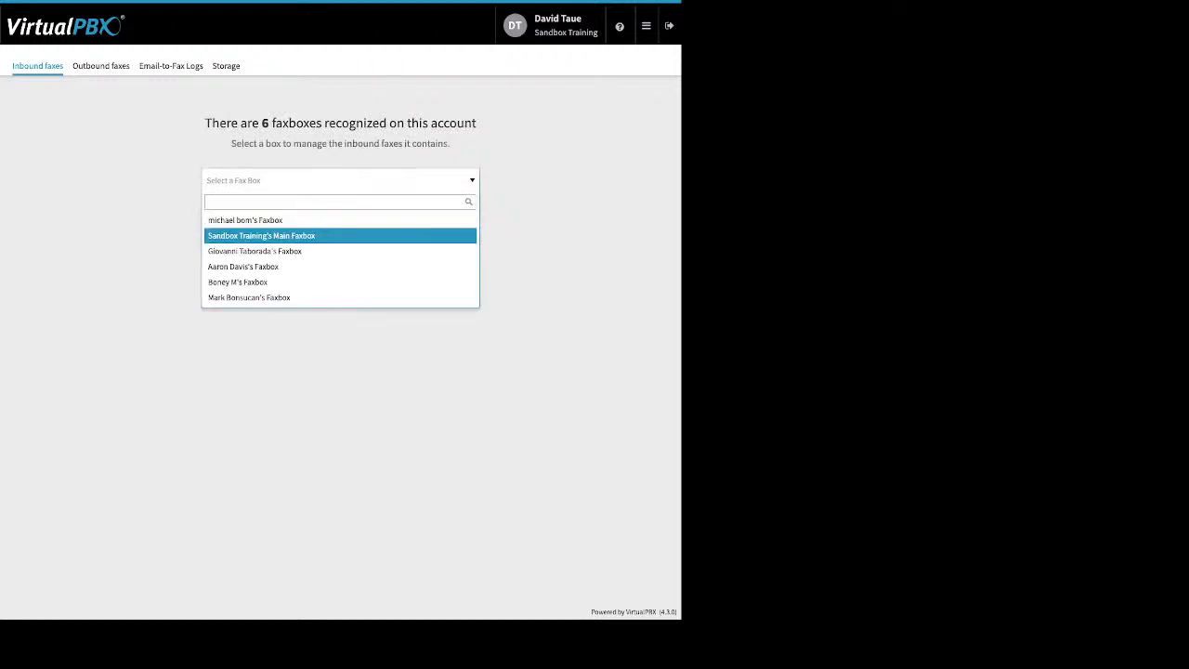
left_click(261, 235)
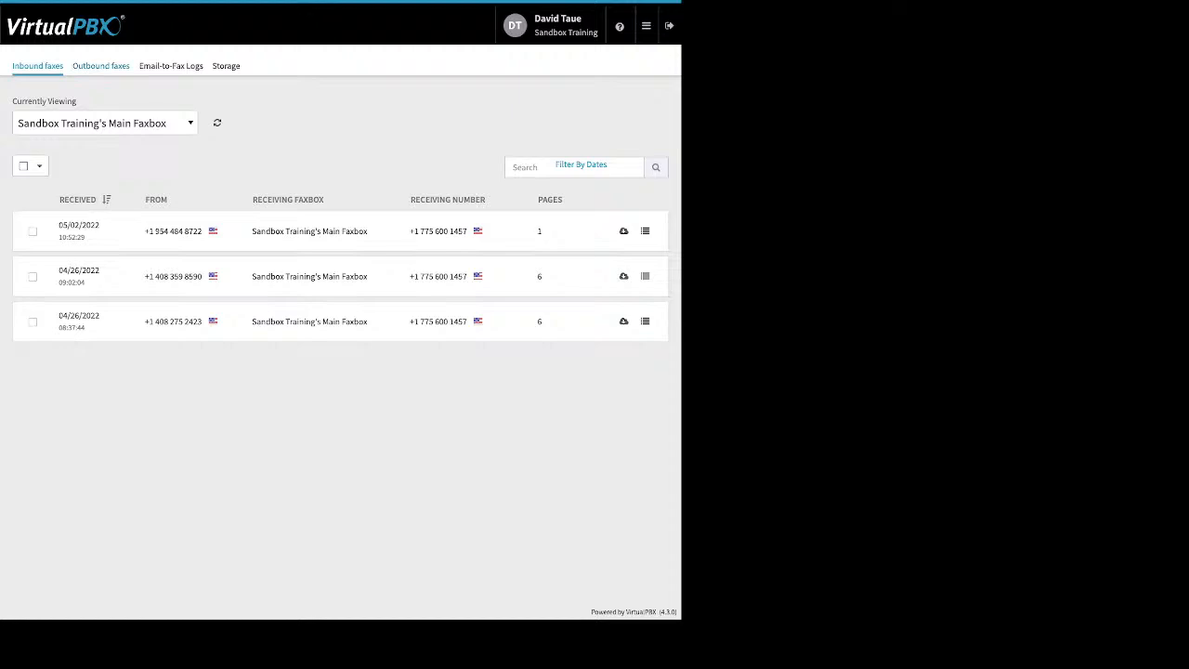
left_click(100, 65)
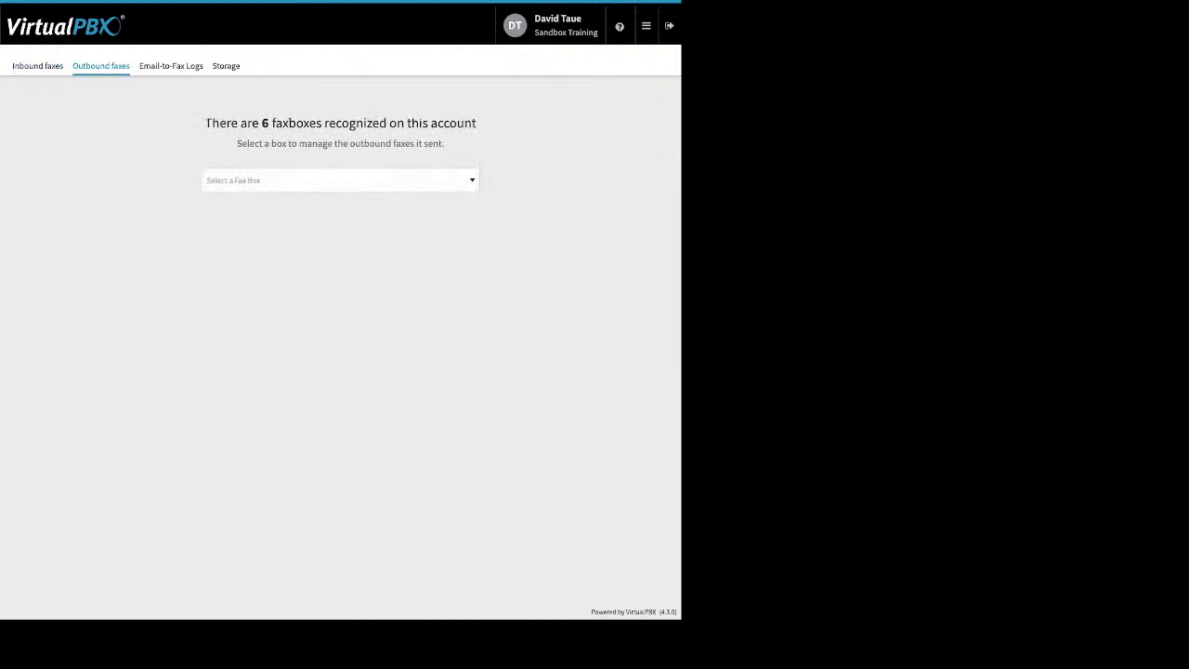
left_click(340, 180)
left_click(262, 236)
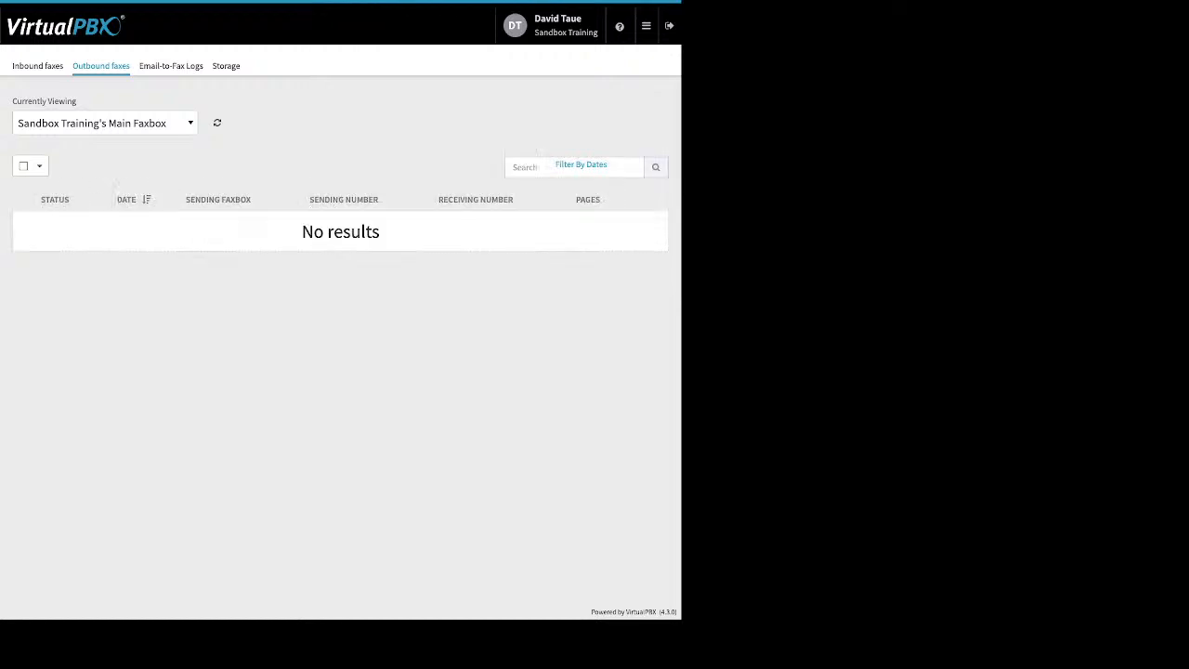
- Show another user's faxbox with its three successful outbound faxes, then the Email-to-Fax Logs
left_click(105, 123)
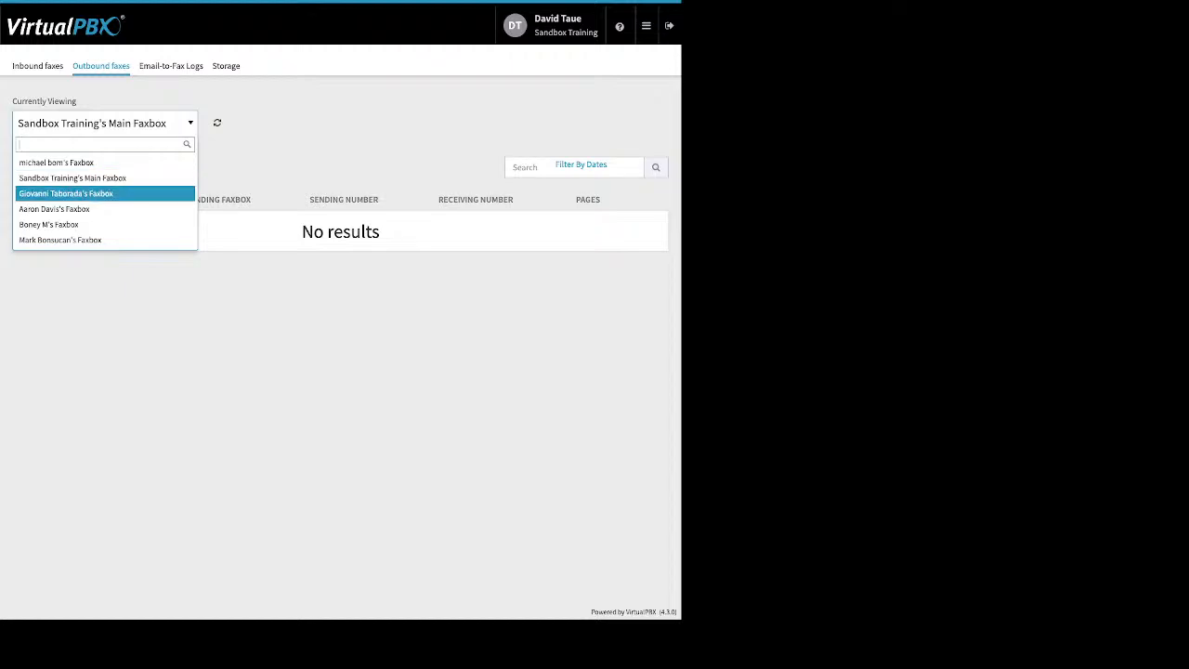
left_click(103, 193)
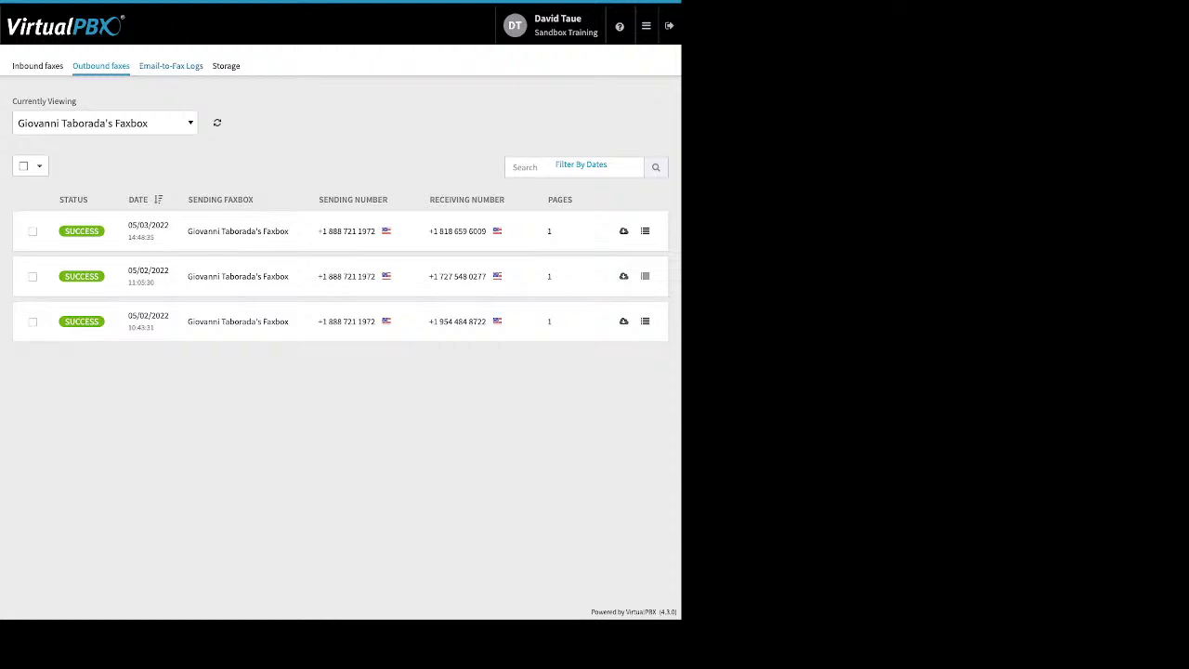
left_click(170, 66)
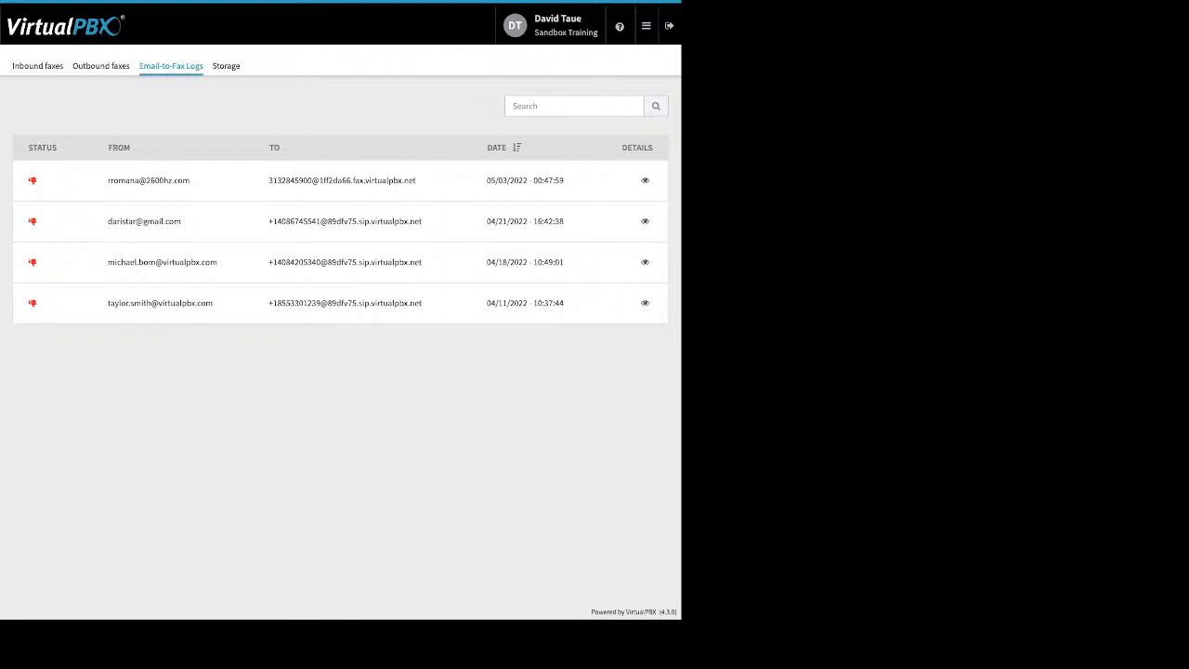
left_click_drag(182, 222, 133, 222)
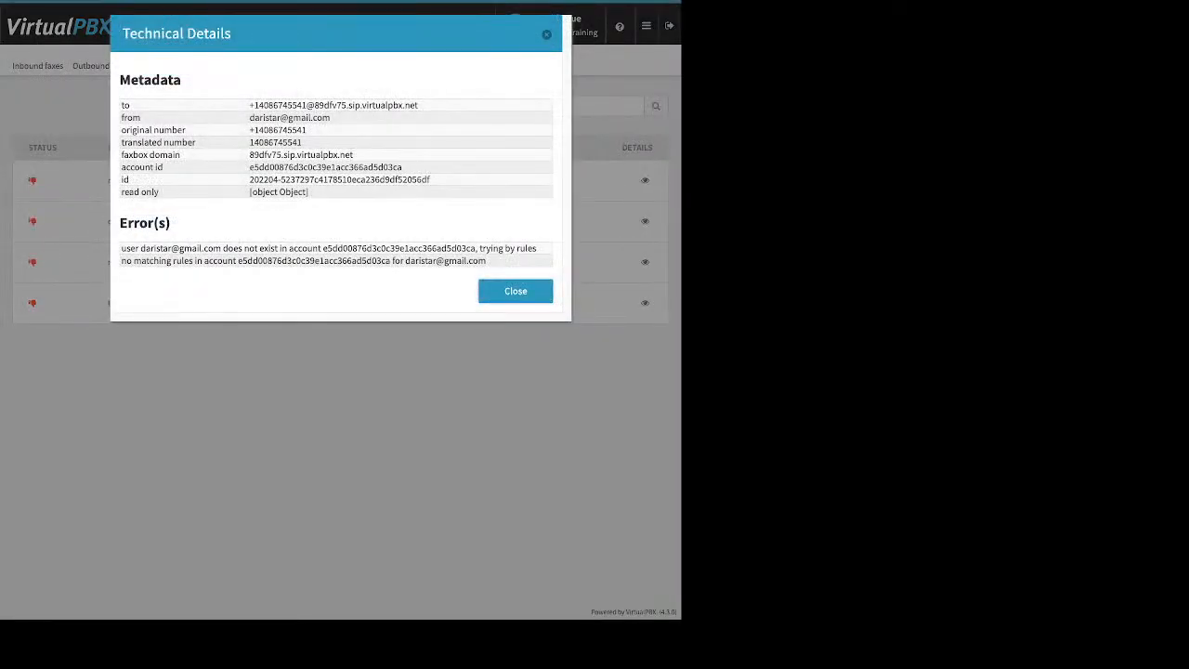
left_click_drag(120, 248, 319, 260)
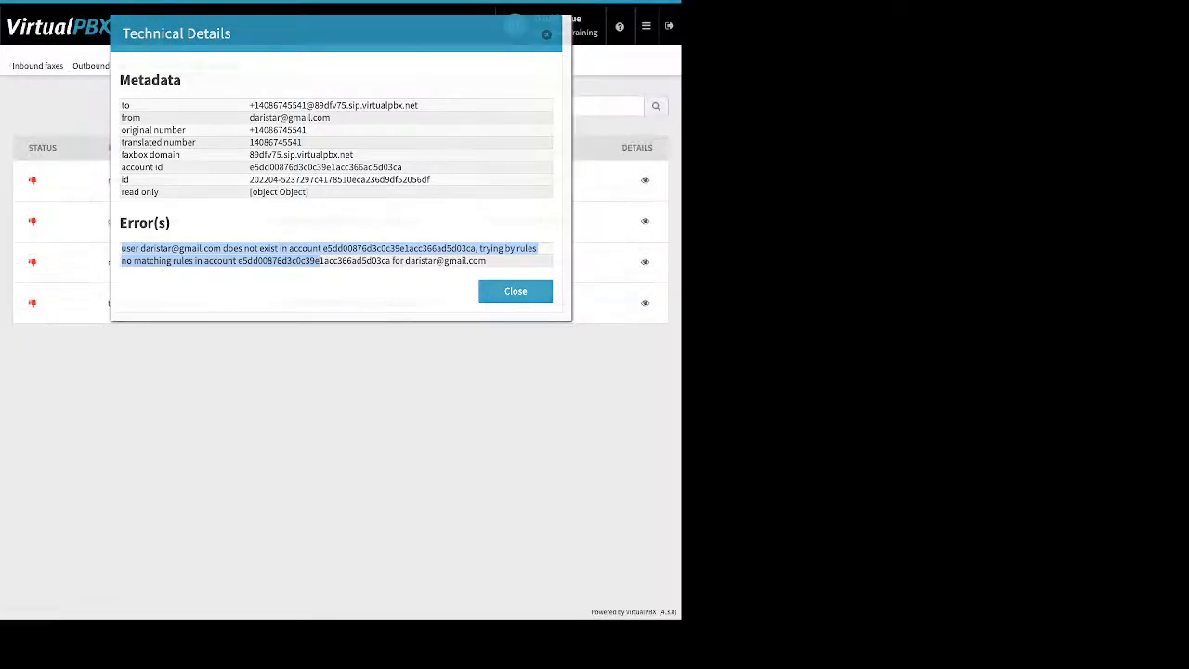
left_click(516, 290)
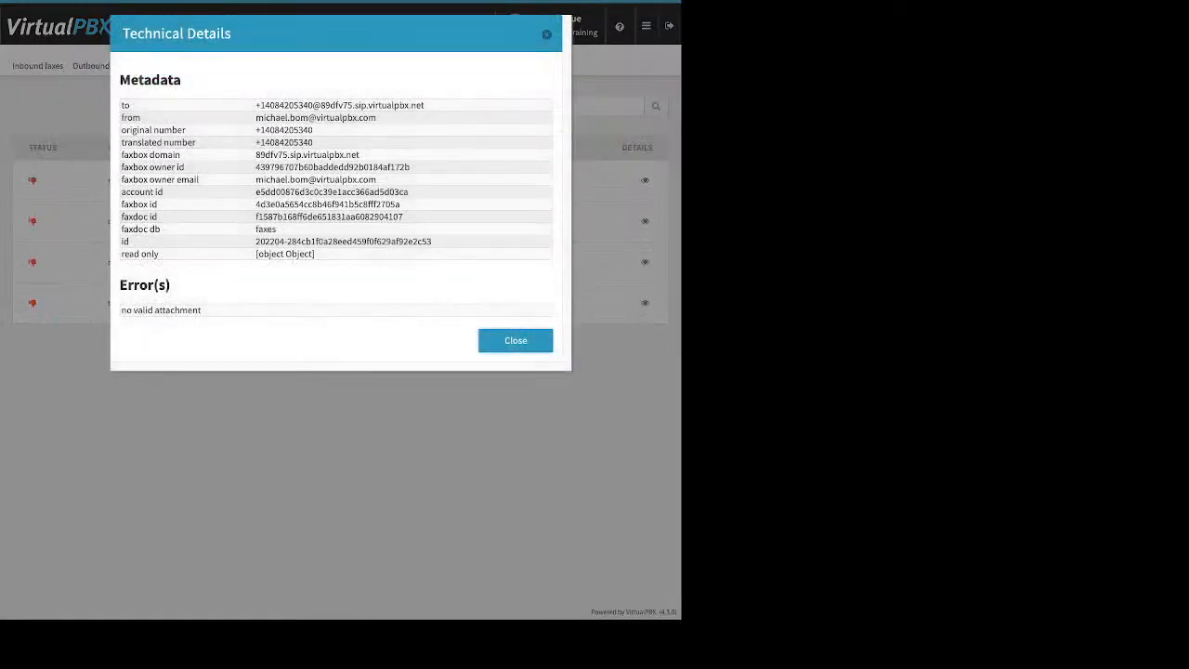
left_click_drag(201, 310, 121, 311)
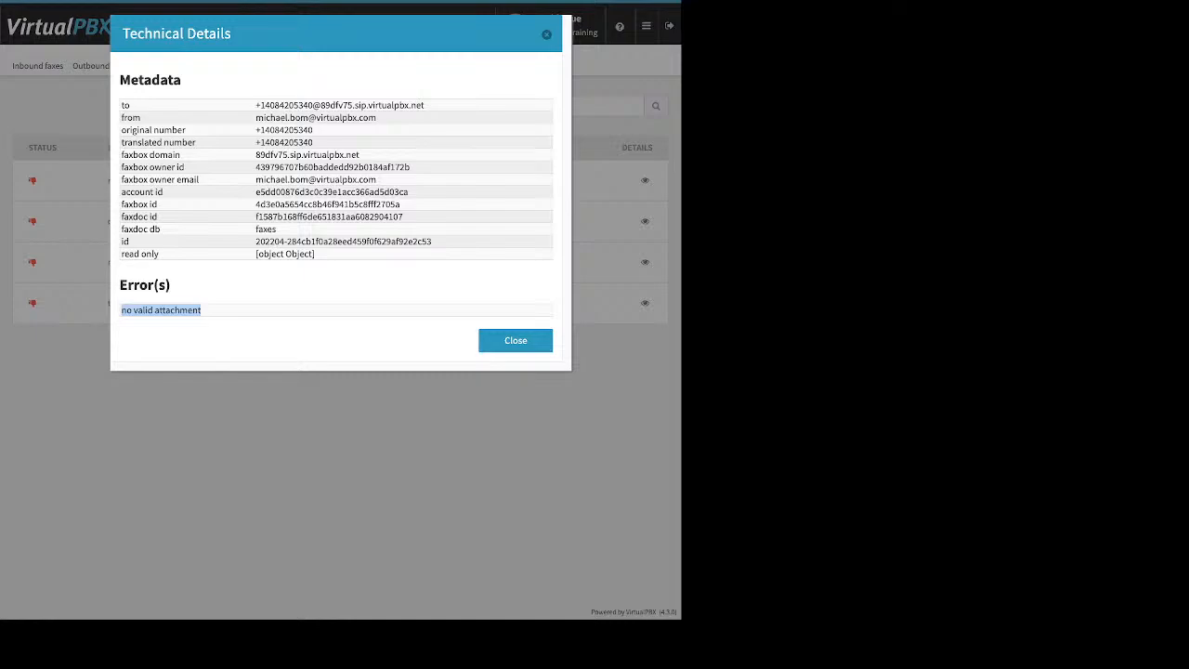
key("Escape")
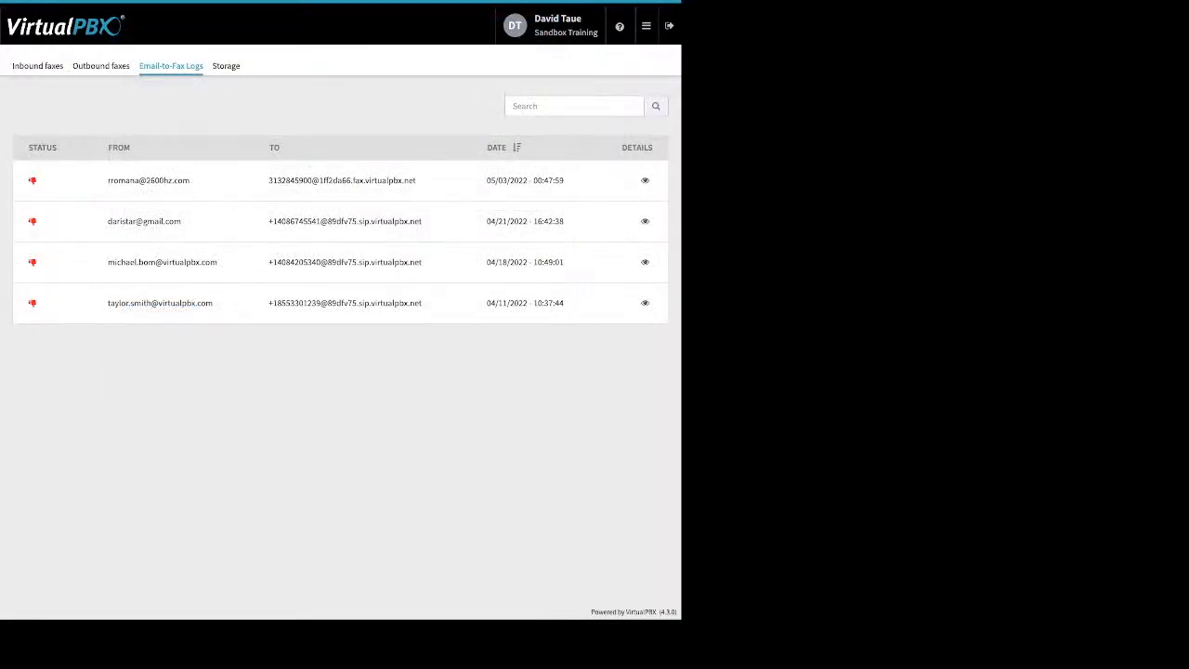
- Check the spare numbers in Number Manager, then go to Webhooks, which has none configured
left_click(646, 26)
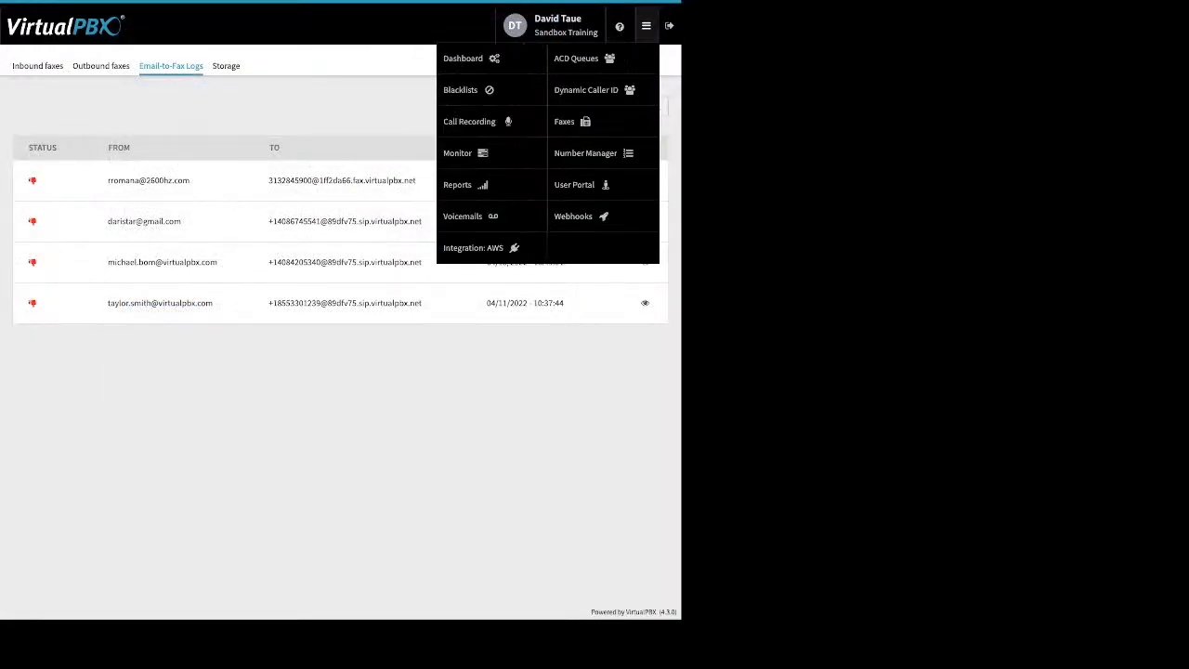
left_click(585, 153)
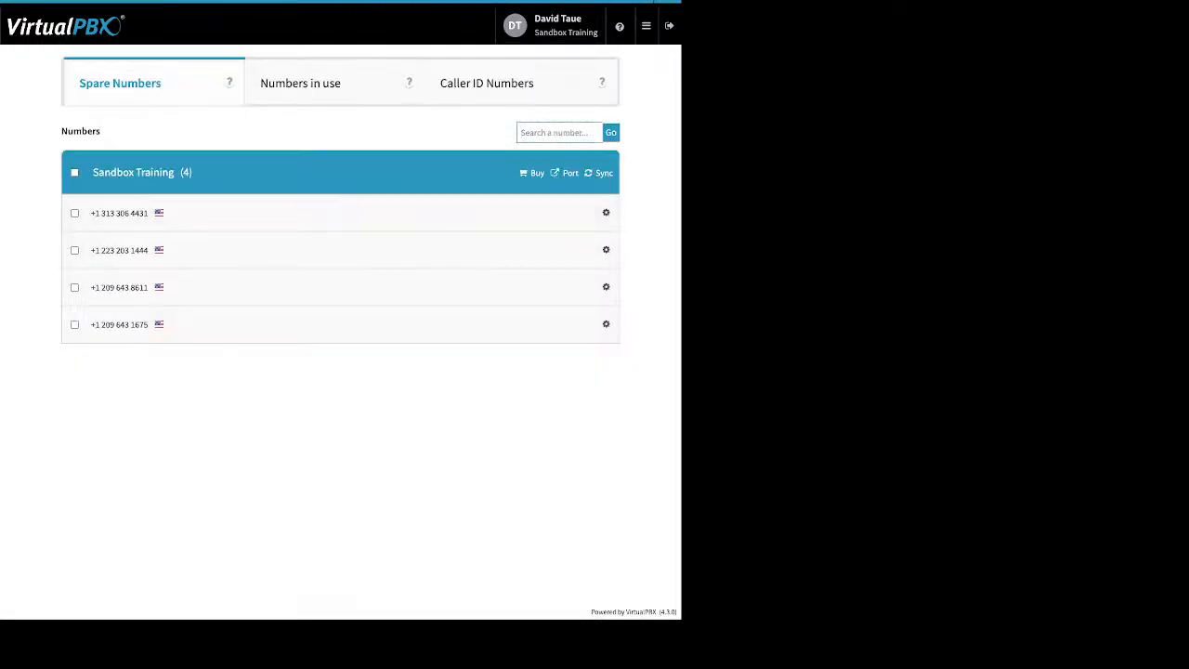
left_click(647, 26)
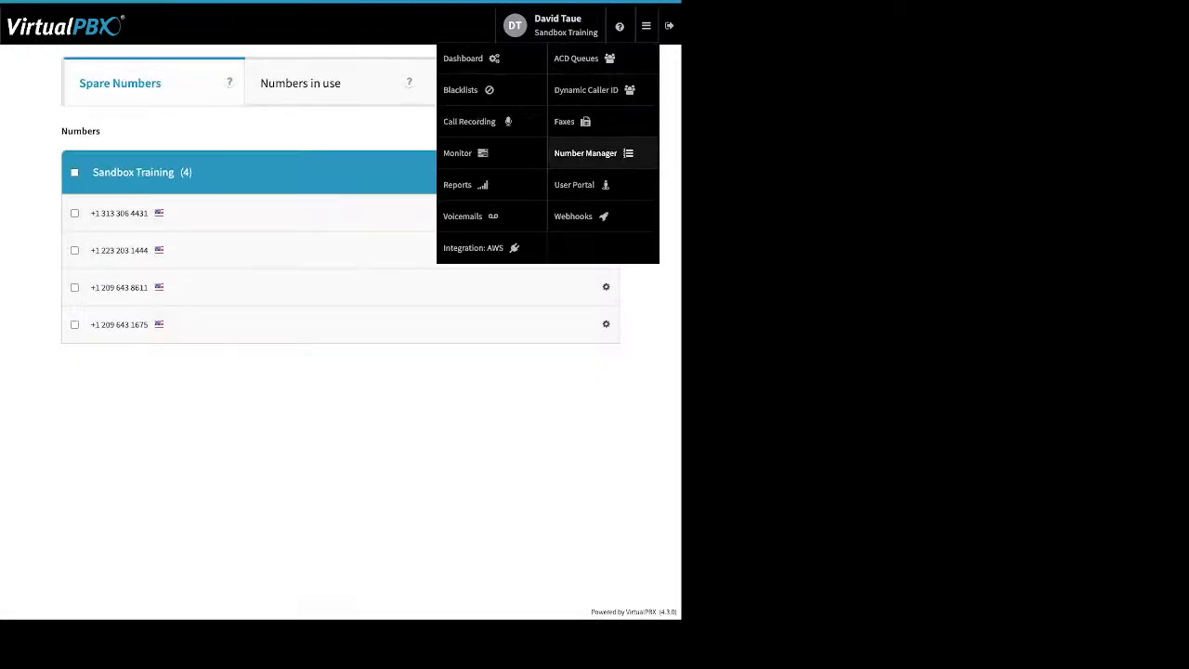
left_click(573, 215)
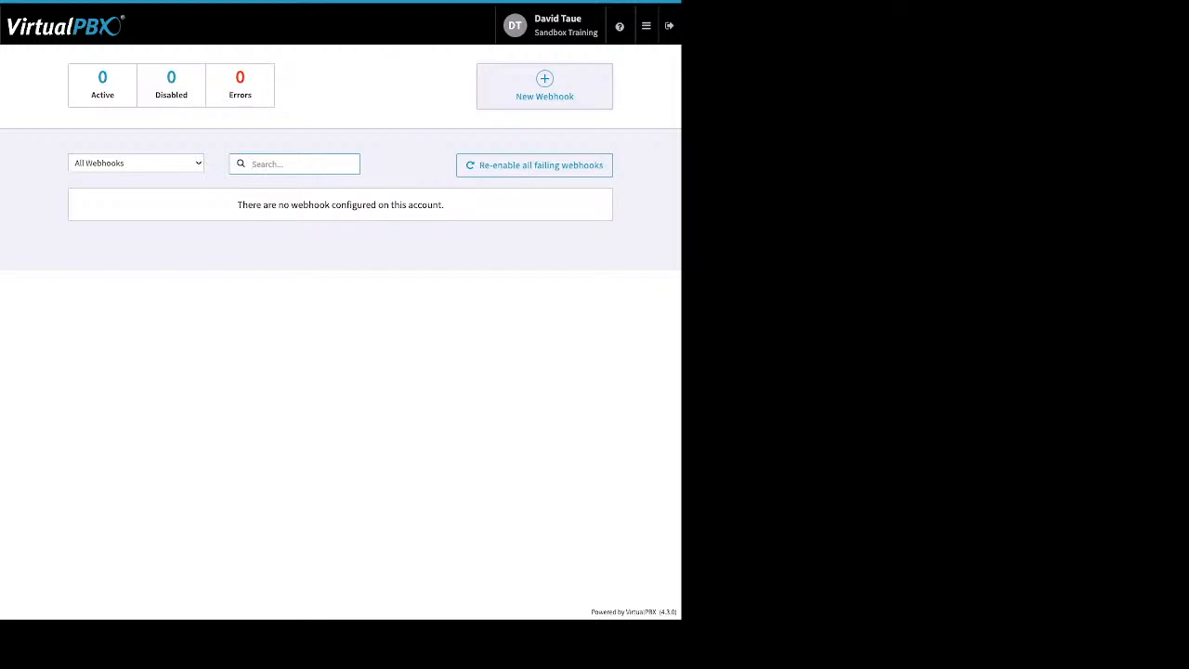
- Switch to the User Portal app to see its three voicemails
left_click(645, 25)
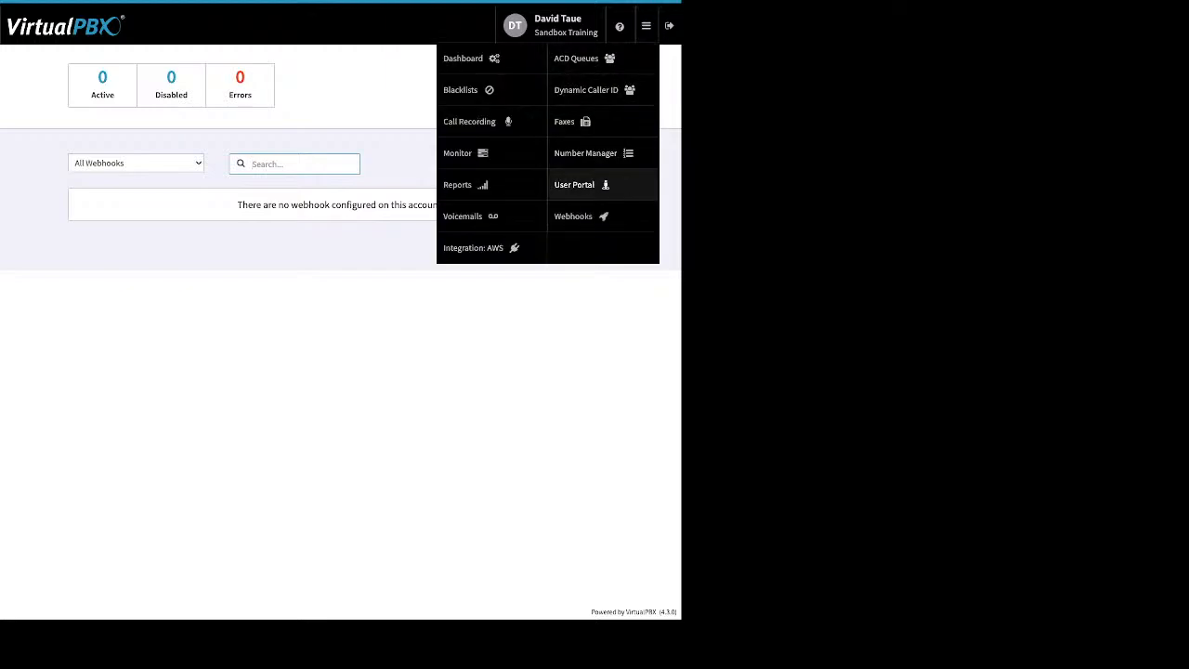
left_click(573, 215)
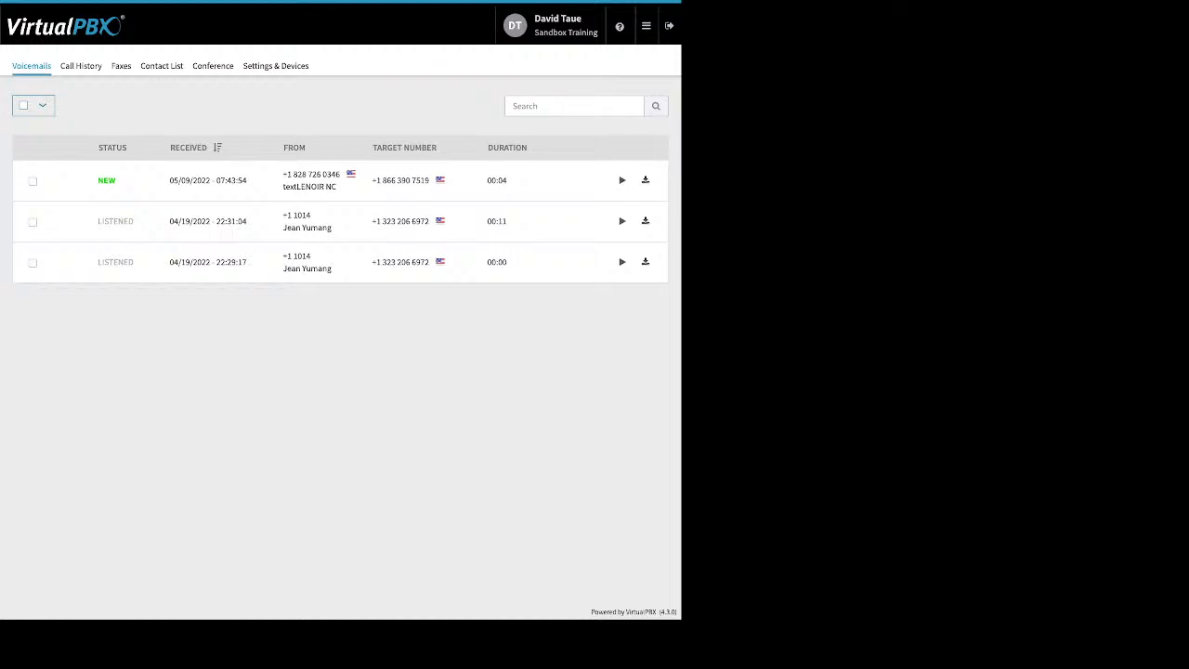
- Mark the top voicemail as New, then view the Call History of 17 calls
left_click(32, 181)
left_click(87, 105)
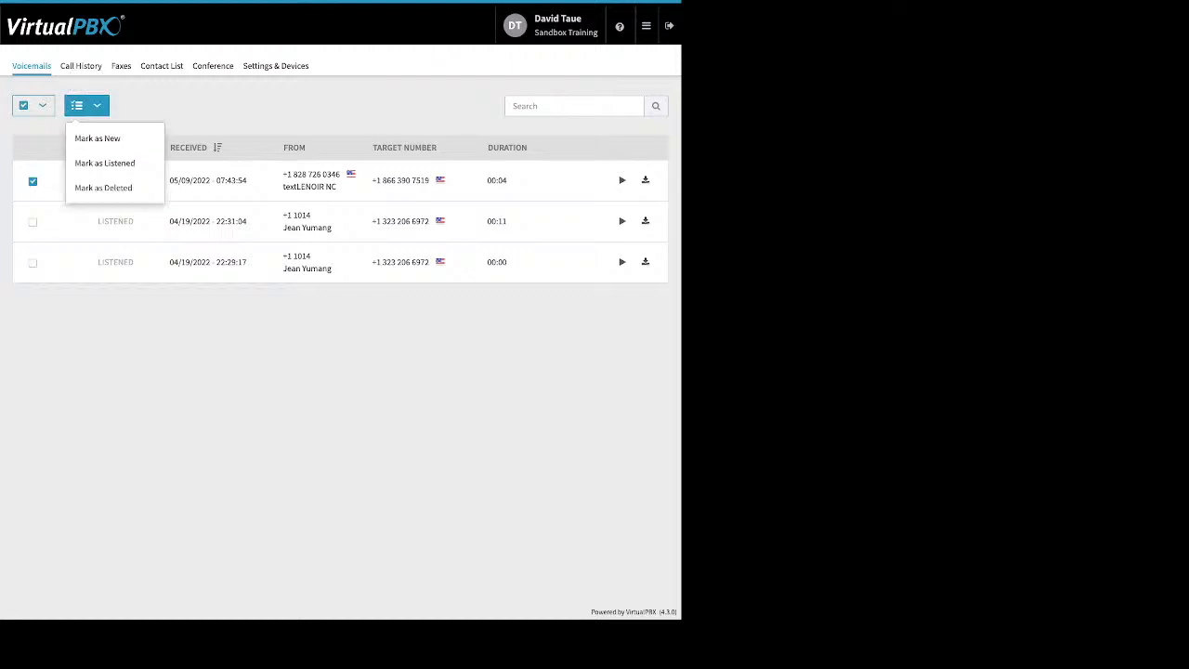
left_click(97, 137)
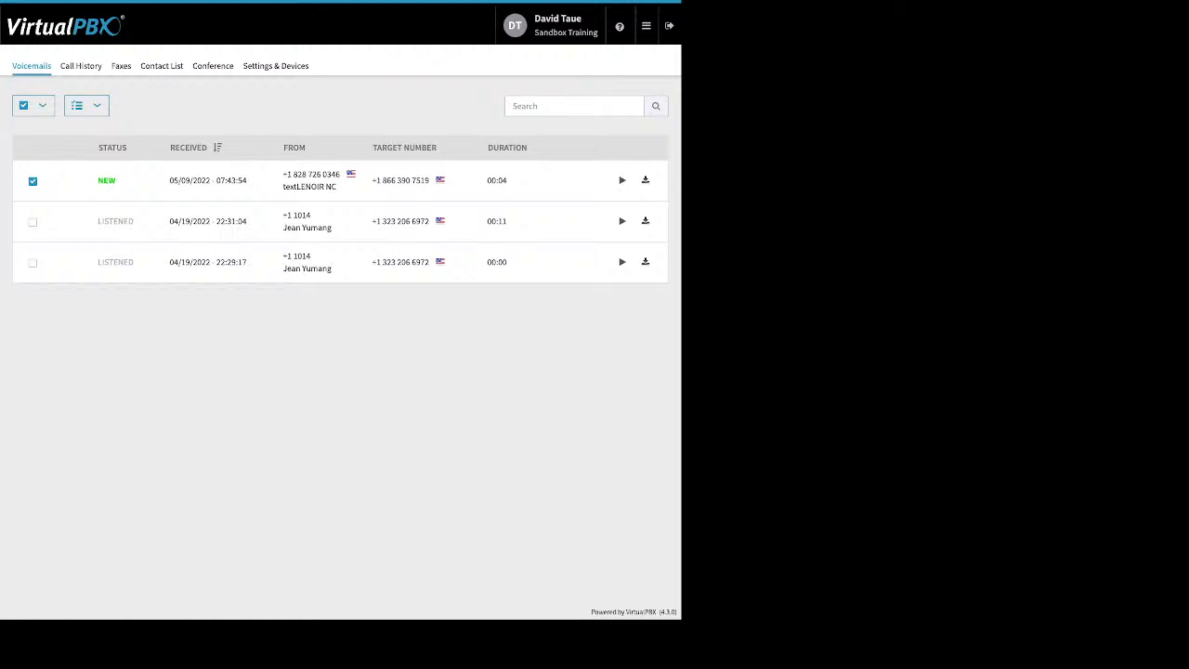
left_click(81, 66)
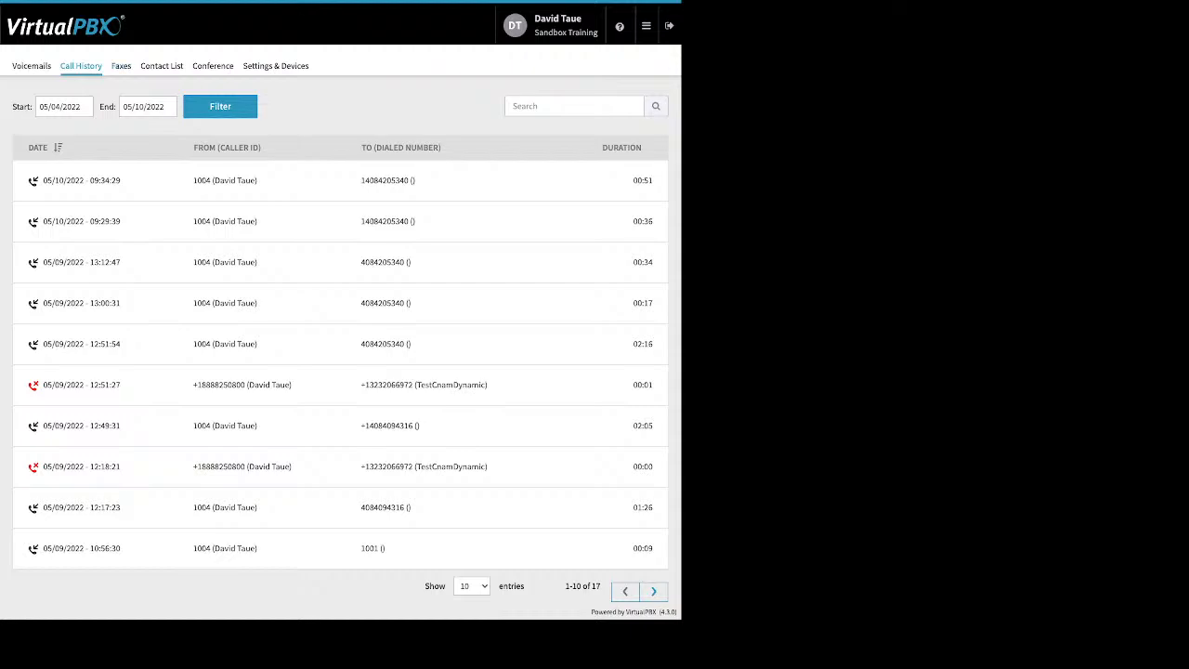
- Look through the user's Faxes and Contact List, ending on the SmartPBX Conference page
left_click(120, 65)
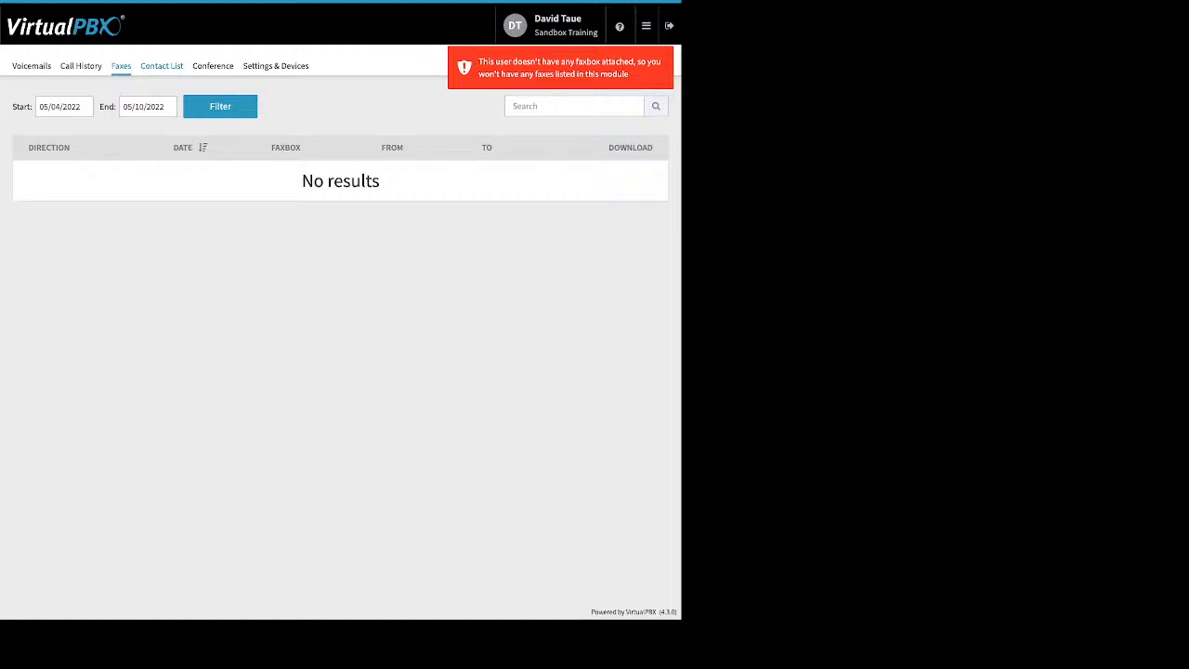
left_click(162, 65)
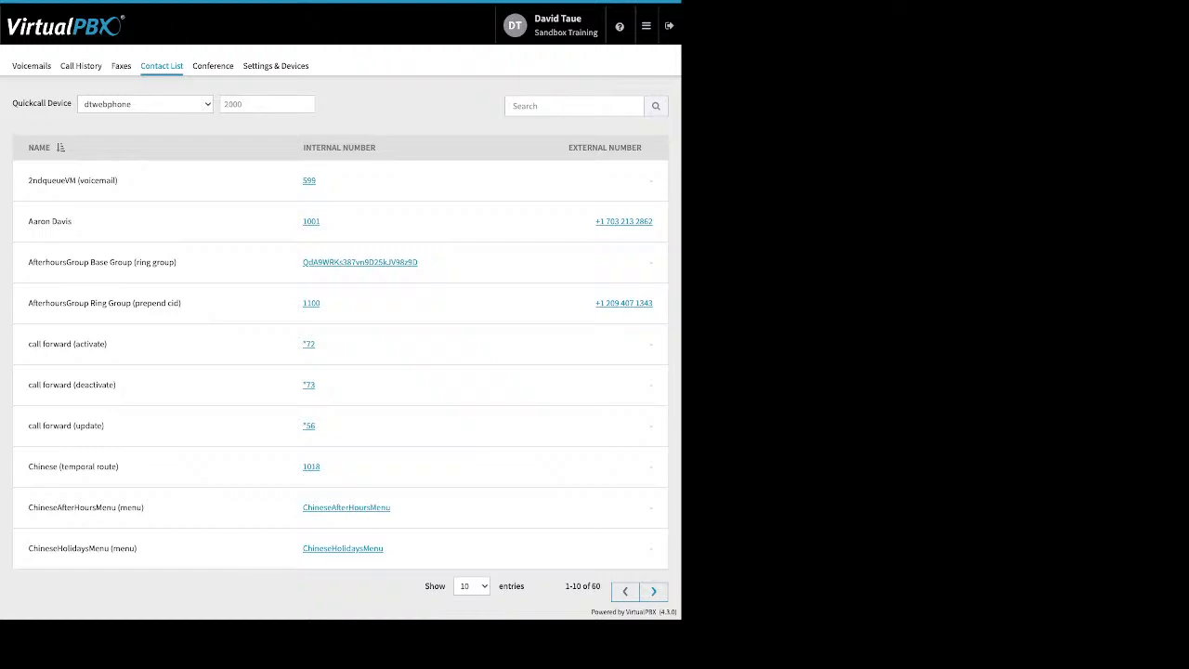
left_click(213, 66)
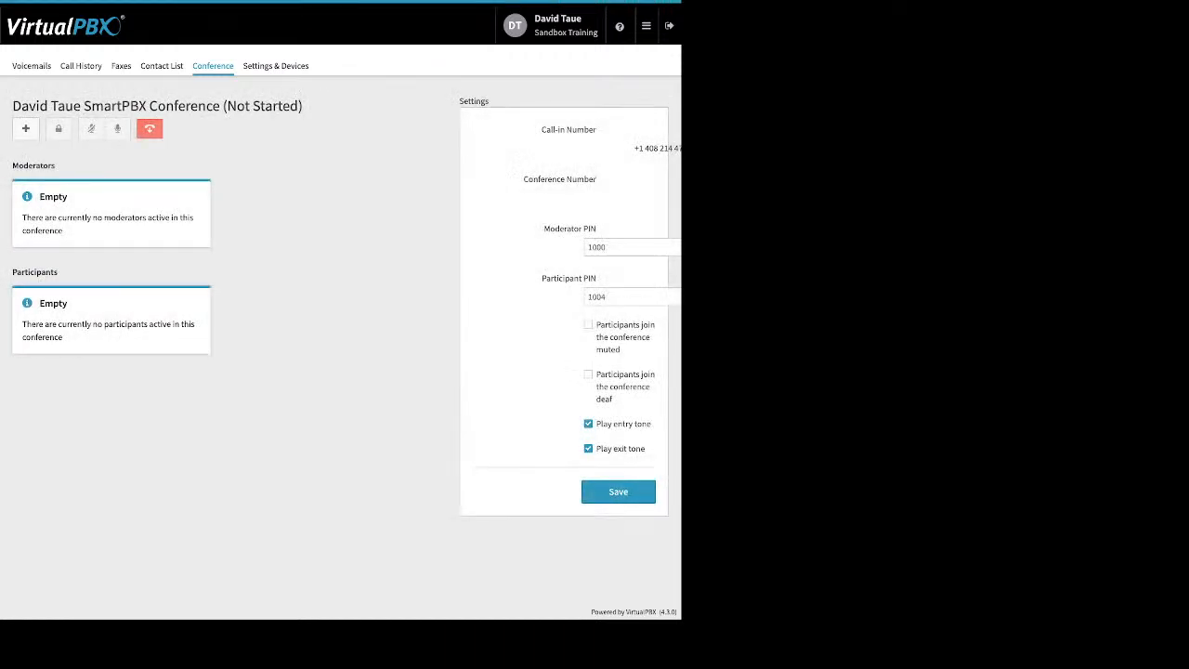
left_click_drag(523, 179, 557, 179)
left_click_drag(543, 228, 591, 228)
left_click_drag(542, 278, 595, 277)
left_click_drag(601, 325, 635, 424)
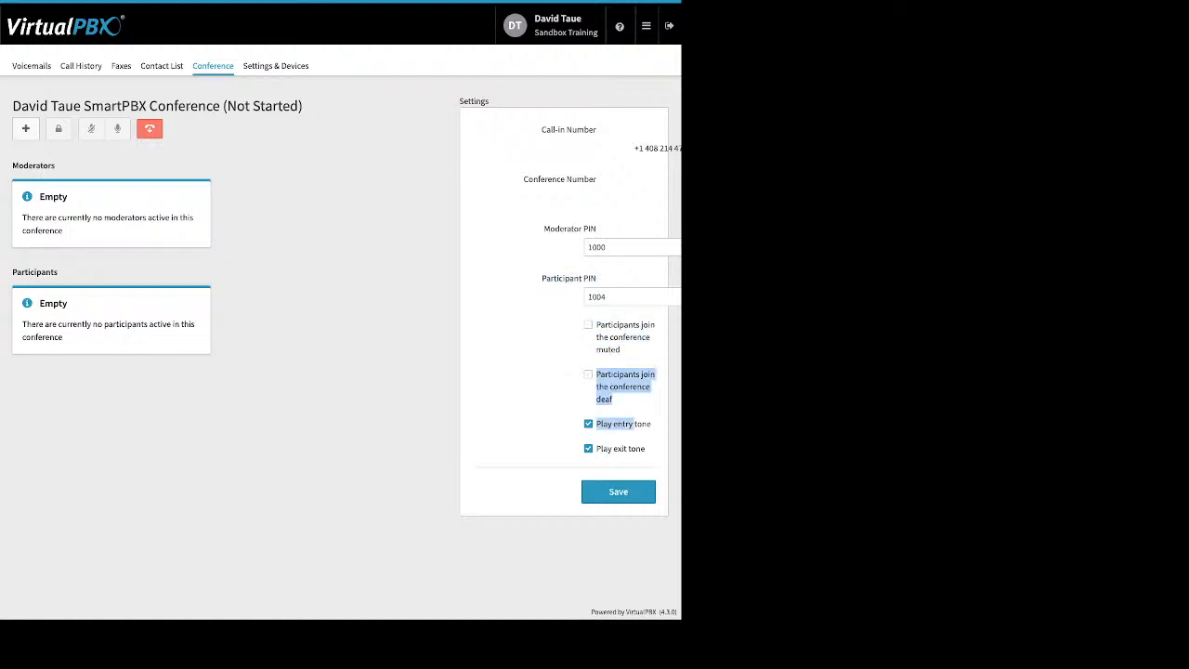
left_click(588, 448)
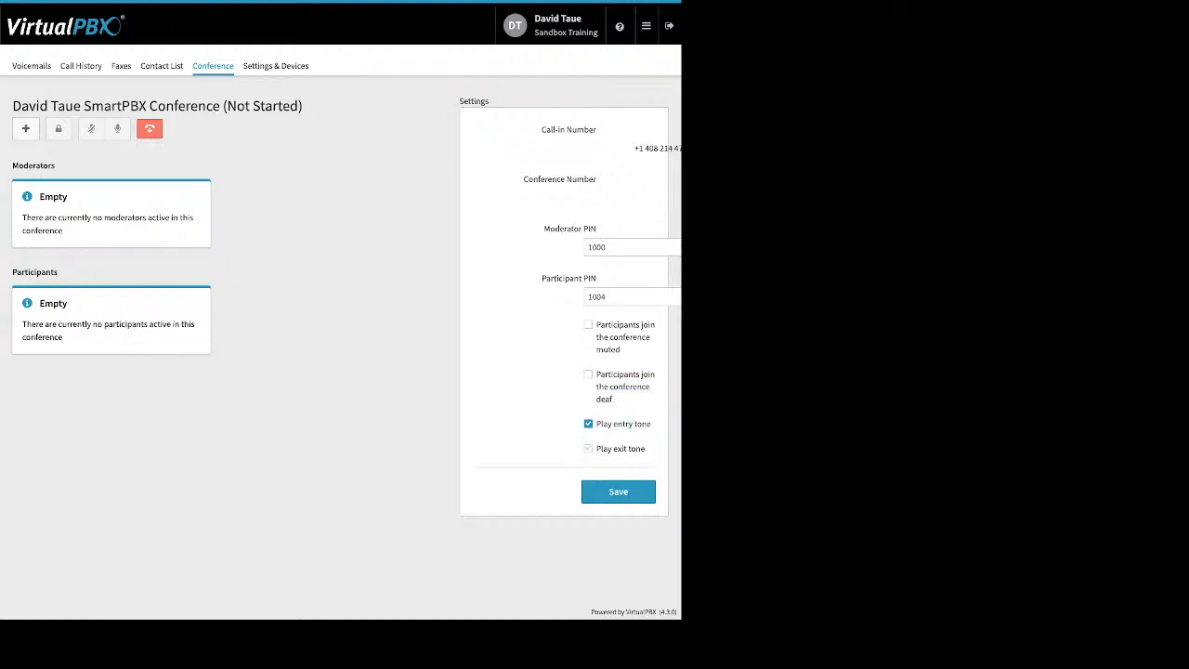
left_click(587, 449)
- Tick Enable Call Forward under Settings & Devices, then go back to the admin Dashboard
left_click(276, 66)
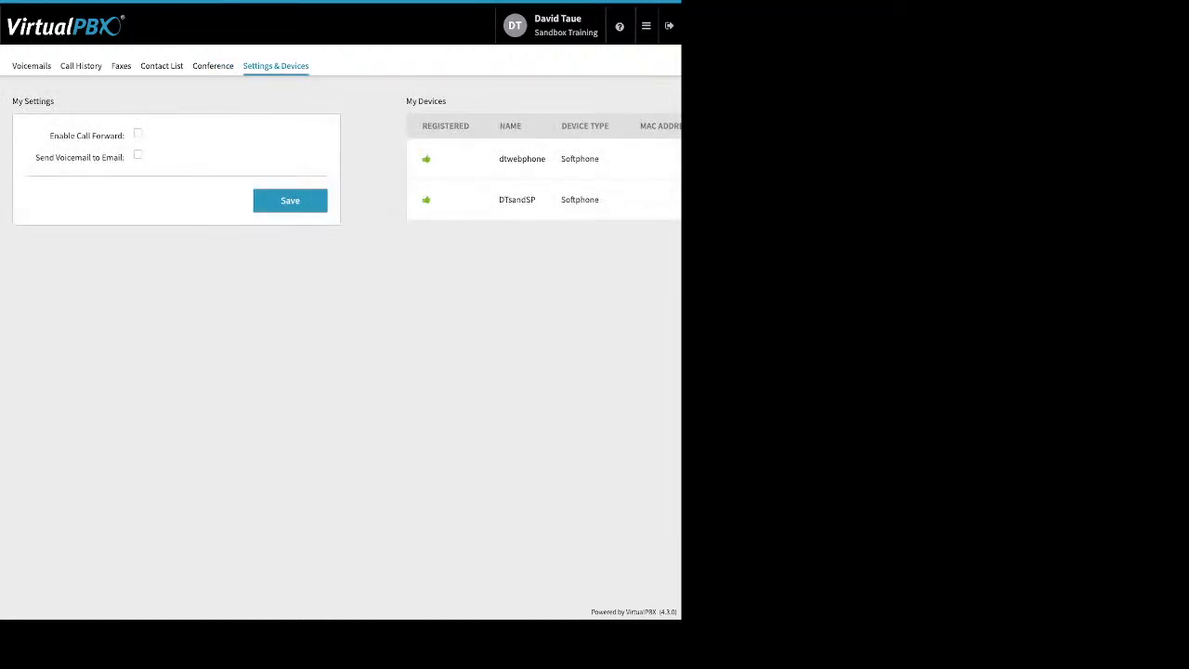
left_click(138, 133)
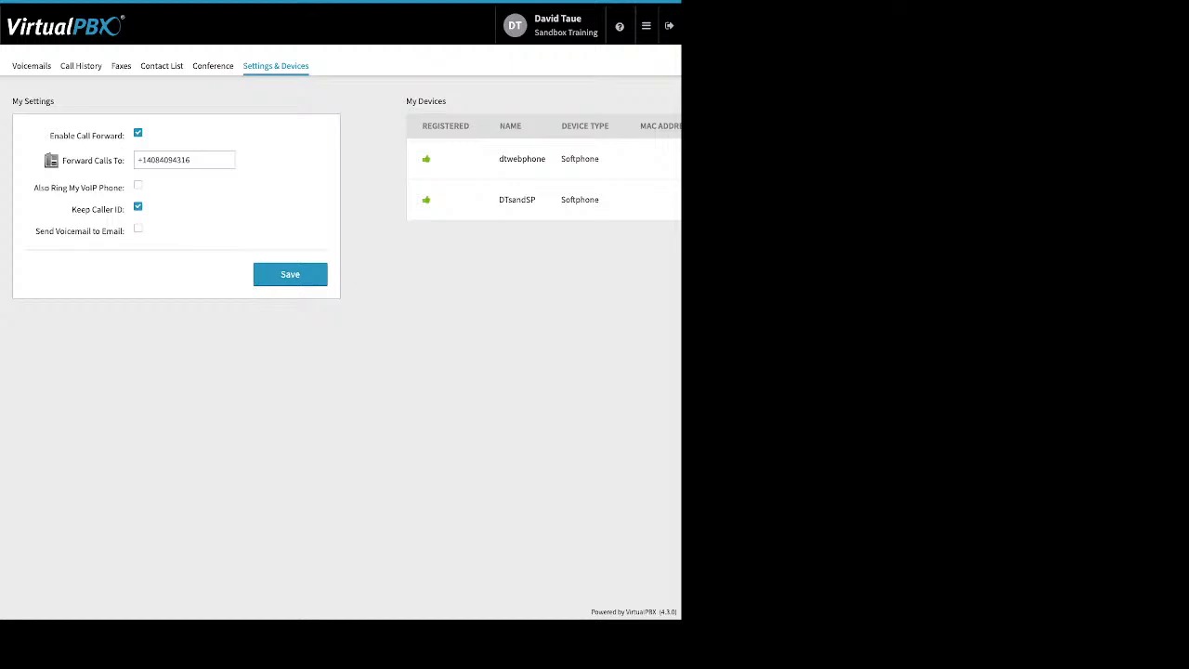
left_click(646, 25)
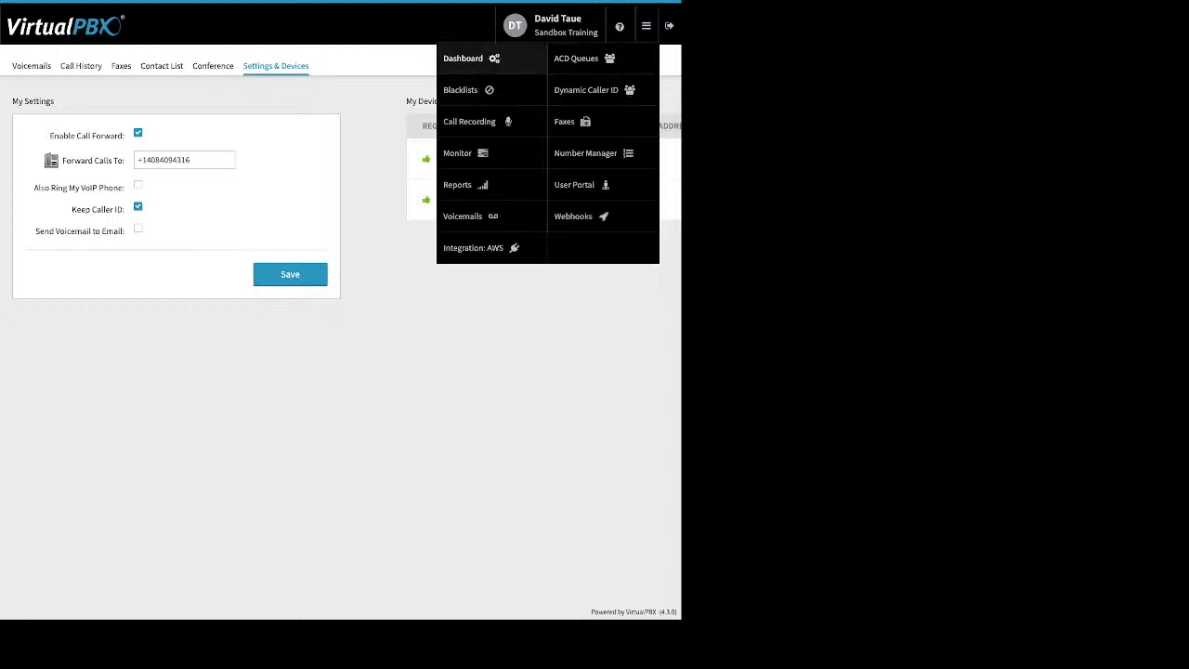
left_click(462, 57)
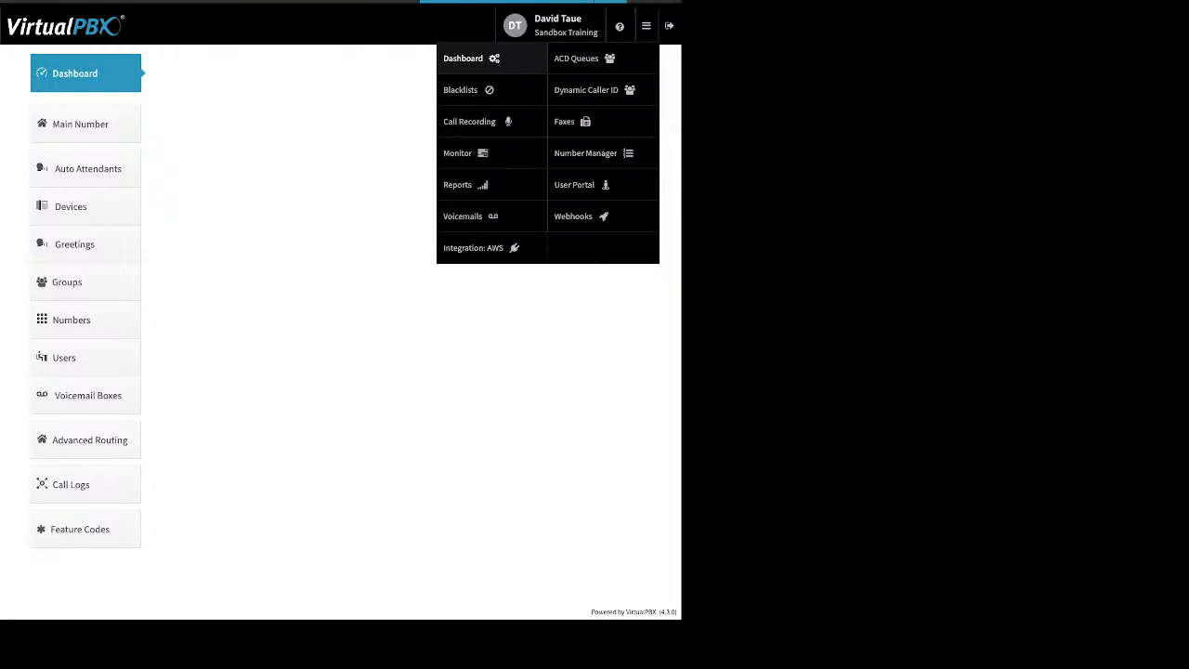